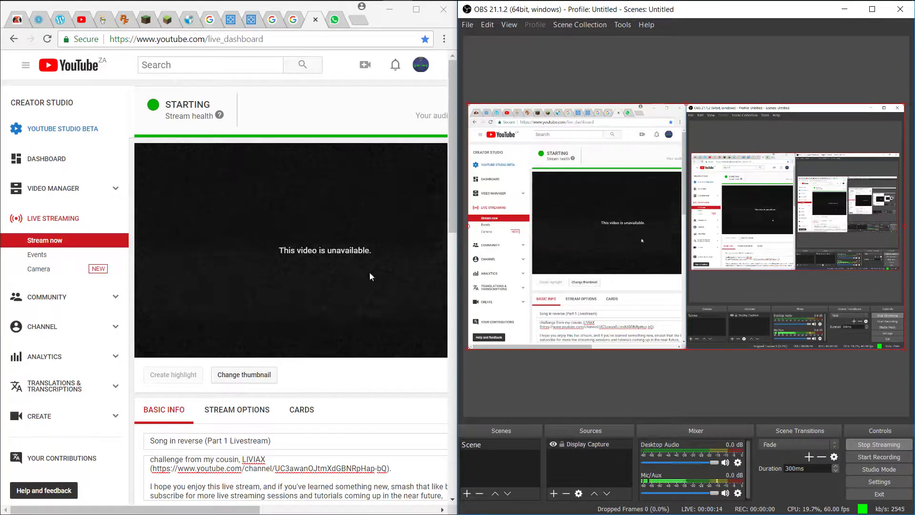
Examine the YouTube live dashboard for the stream's status, basic info, encoder setup, chat and analytics
left_click(232, 512)
left_click_drag(231, 511, 301, 503)
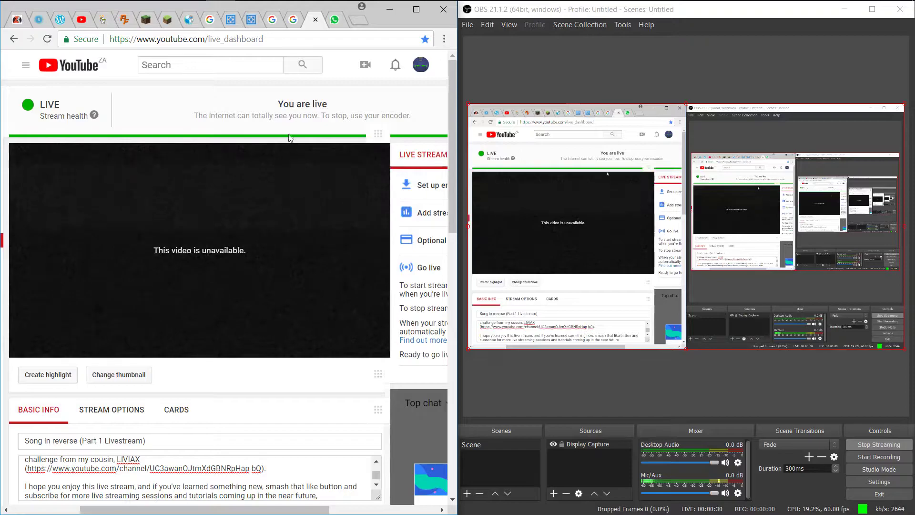
left_click_drag(303, 512, 201, 481)
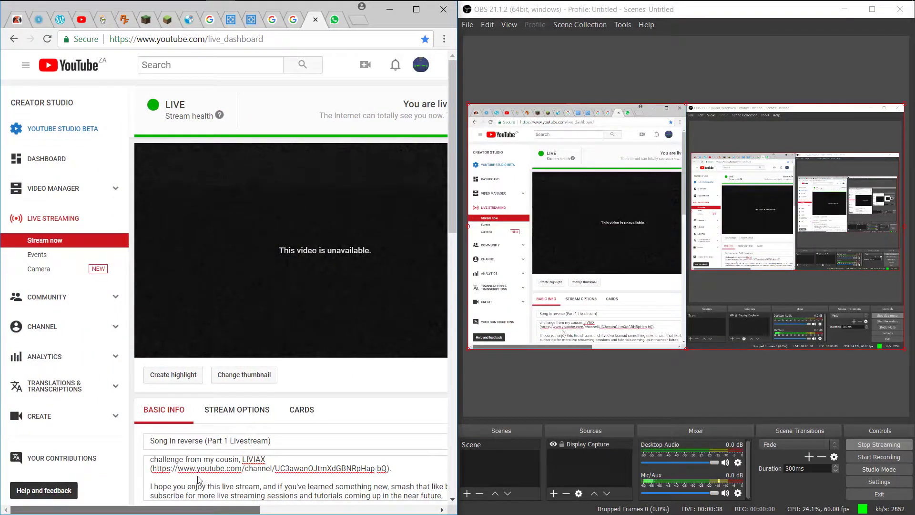
scroll(262, 398, "down", 7)
scroll(266, 399, "up", 1)
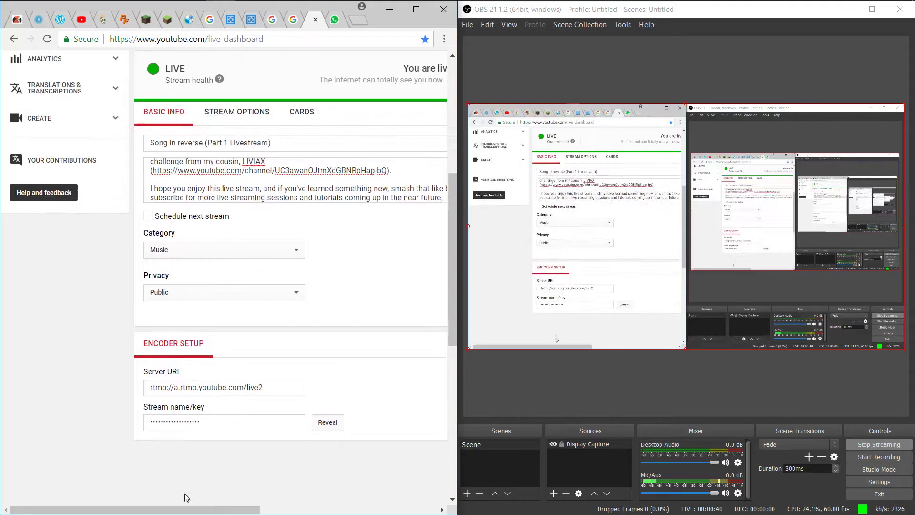
left_click_drag(191, 510, 315, 511)
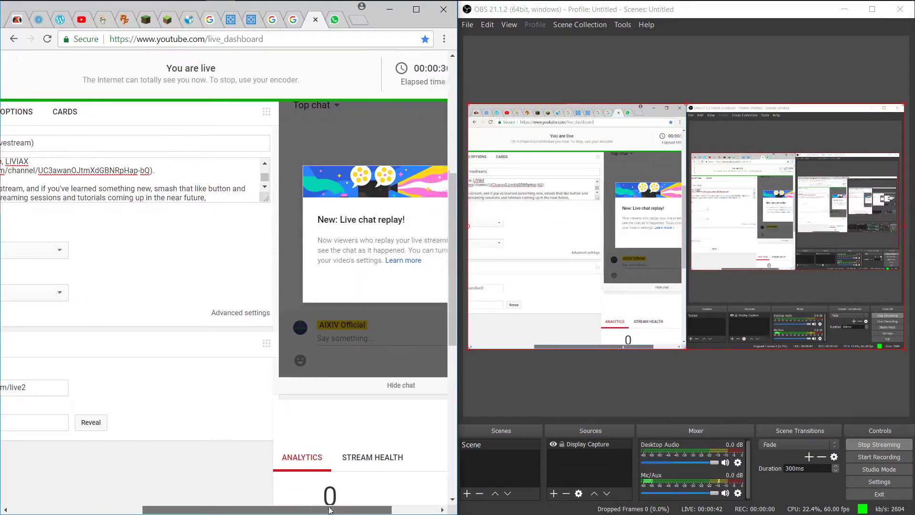
scroll(269, 389, "up", 3)
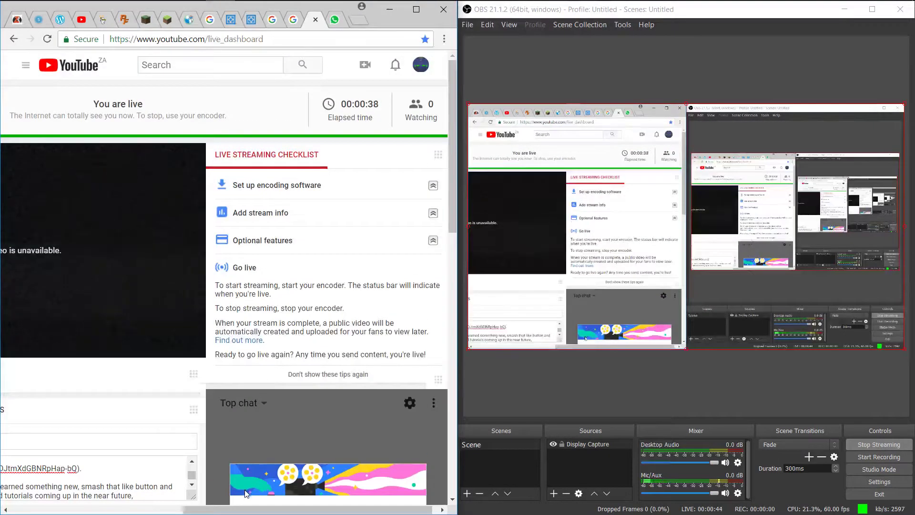
left_click_drag(252, 510, 108, 491)
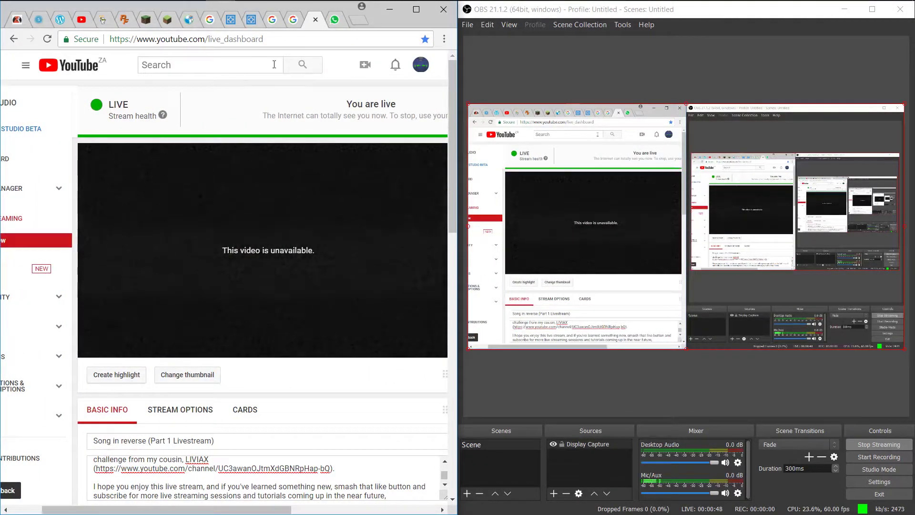
Open YouTube in a new tab, go to the own channel and open the "Song in reverse (Part 1 Livestream)" live video
left_click(358, 21)
left_click(124, 343)
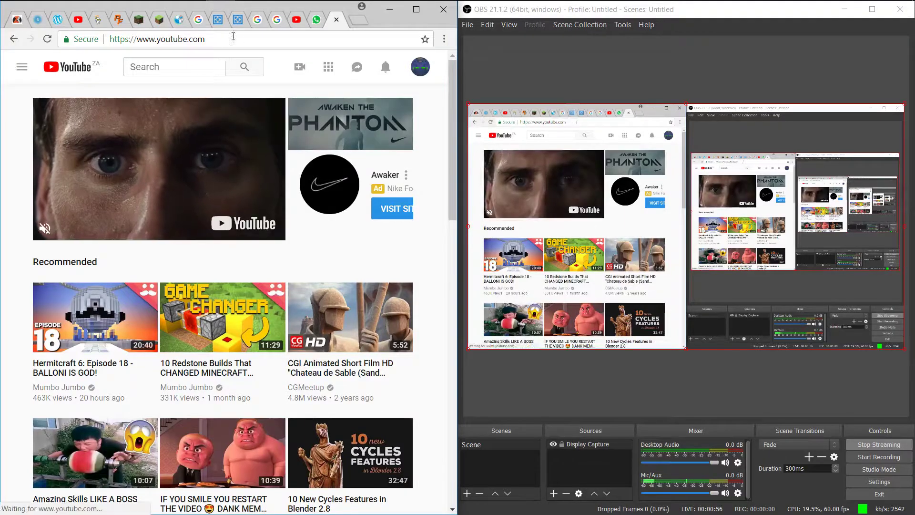
left_click(420, 66)
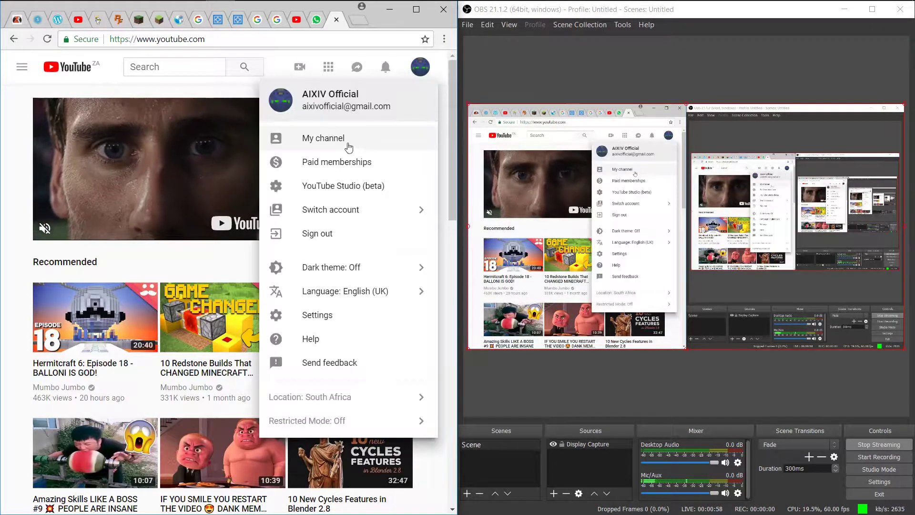
left_click(349, 142)
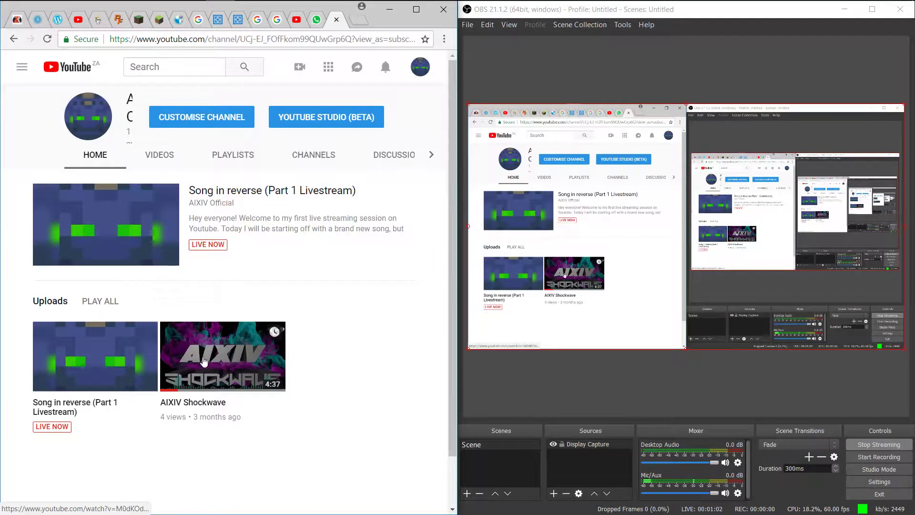
left_click(86, 367)
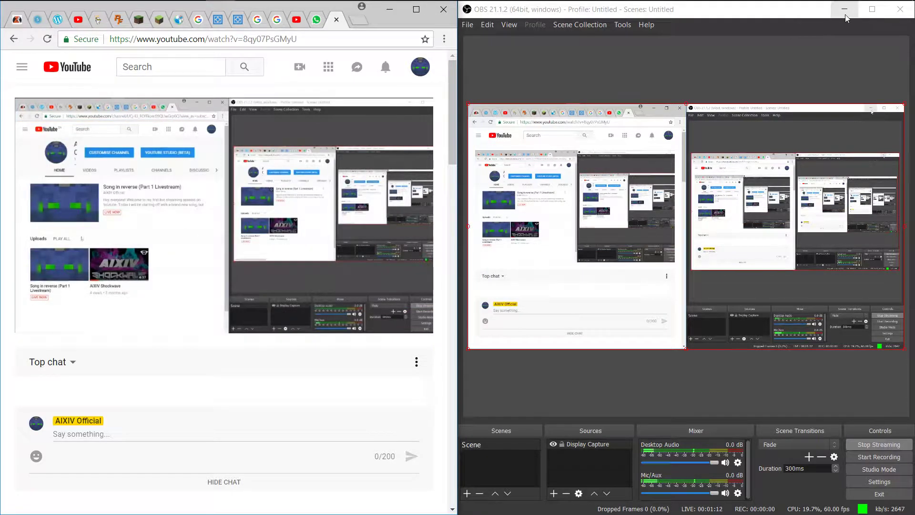
Minimize the OBS window, maximize the browser and look over the livestream's watch page
left_click(844, 9)
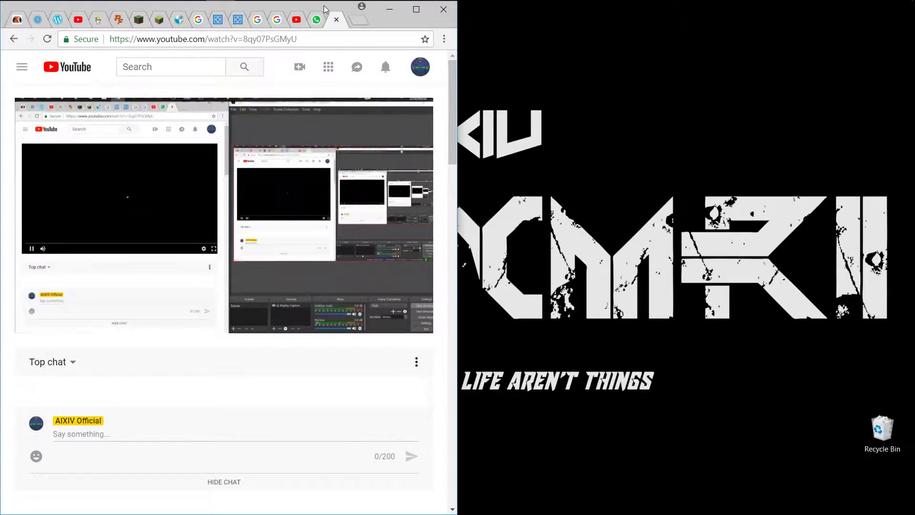
mouse_move(328, 13)
left_mouse_down()
mouse_move(400, 49)
mouse_move(336, 11)
mouse_move(336, 0)
left_mouse_up()
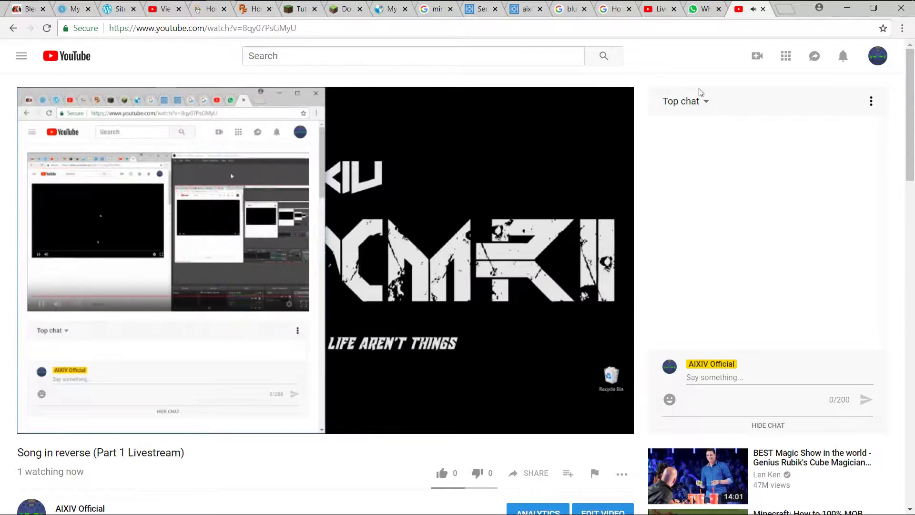
scroll(314, 441, "down", 2)
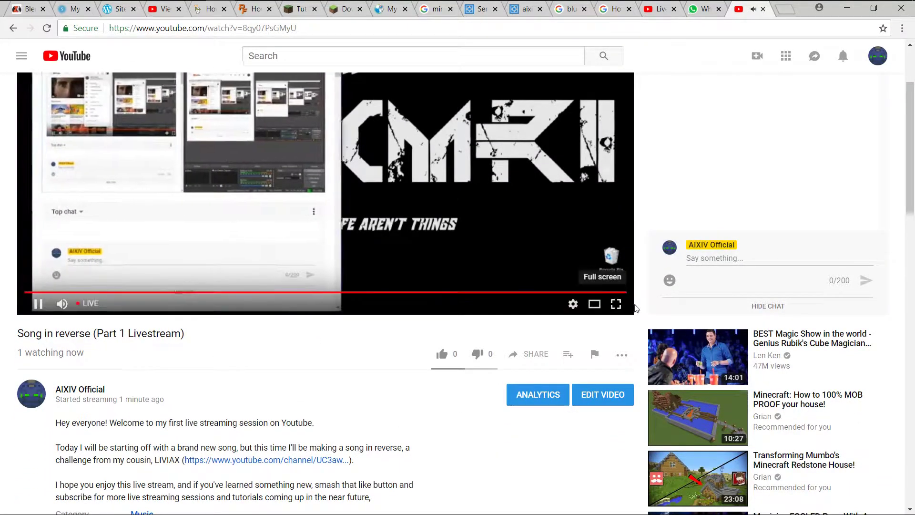
scroll(716, 309, "up", 2)
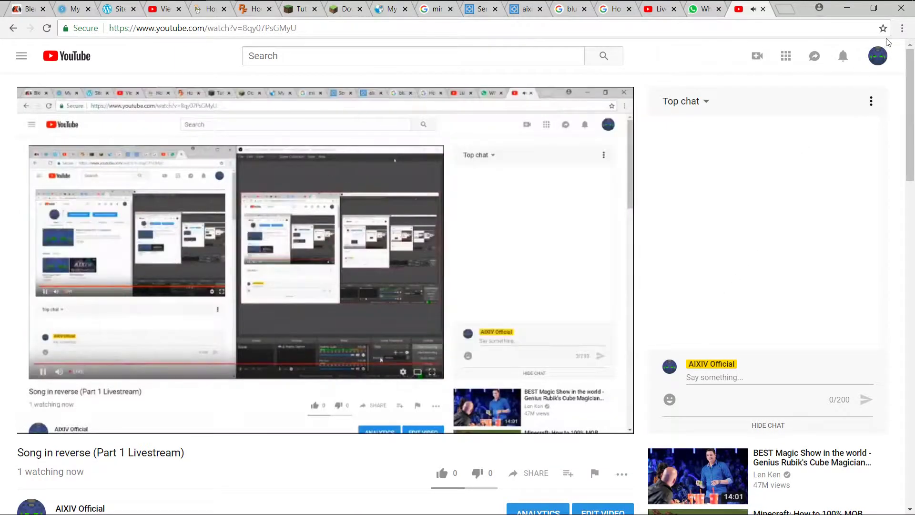
Close the livestream tab, minimize the browser and launch FL Studio
left_click(763, 9)
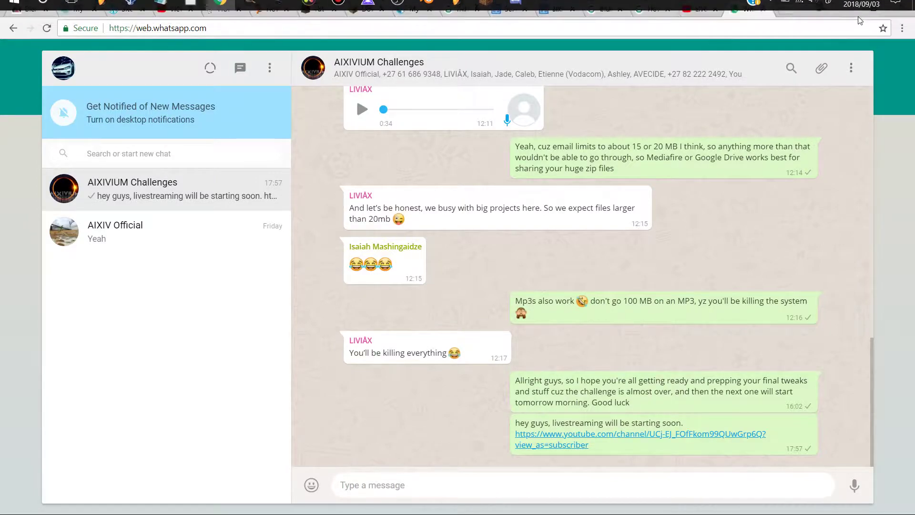
left_click(853, 7)
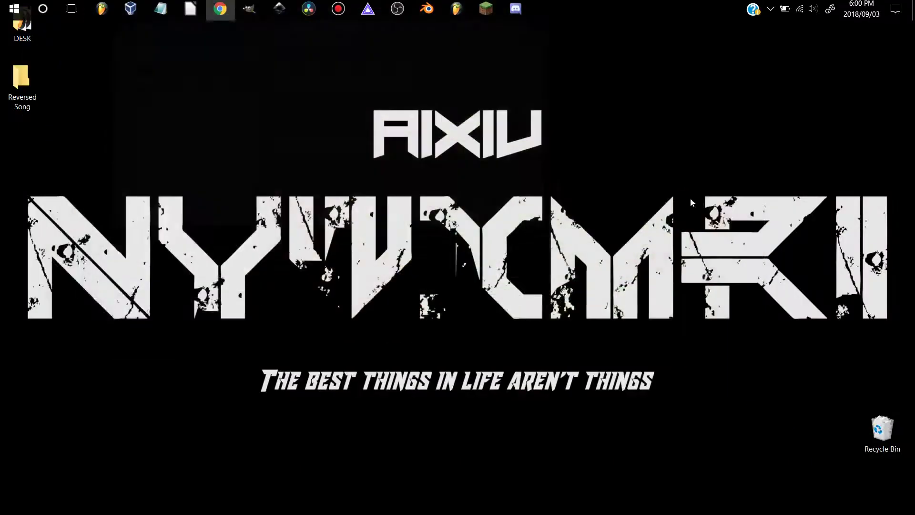
left_click(456, 11)
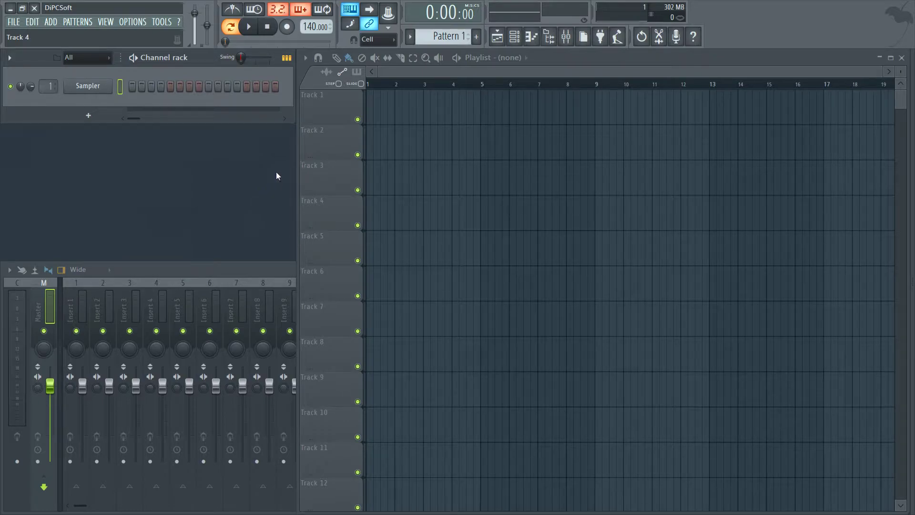
Set the project tempo to 164 BPM and bring the playlist in front of the mixer
scroll(311, 27, "up", 13)
scroll(311, 27, "up", 4)
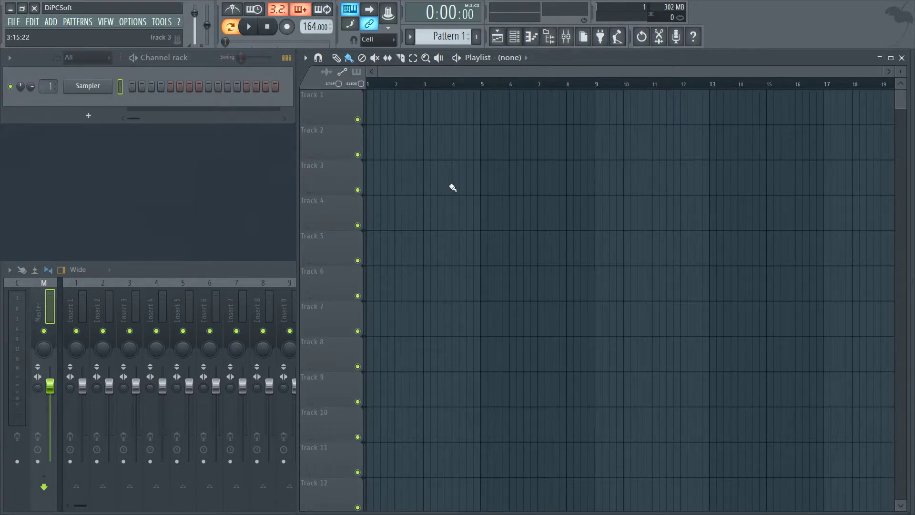
double_click(251, 268)
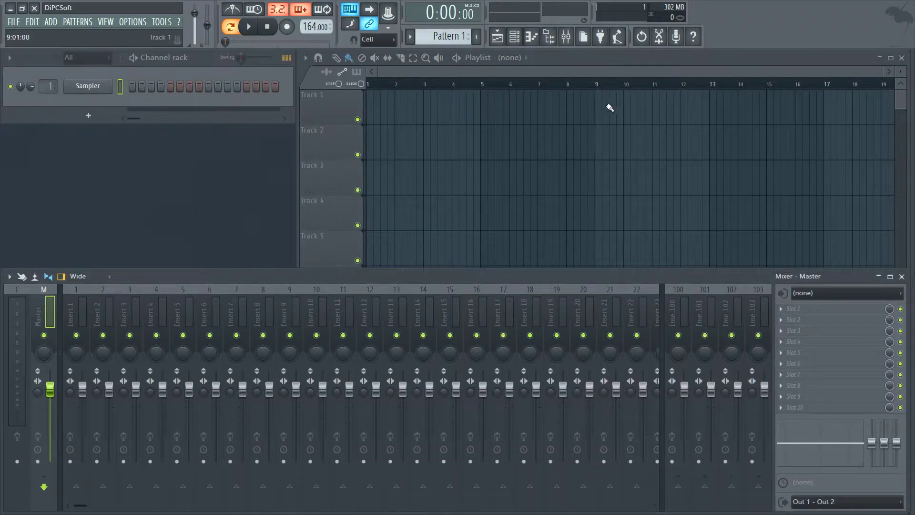
left_click(608, 56)
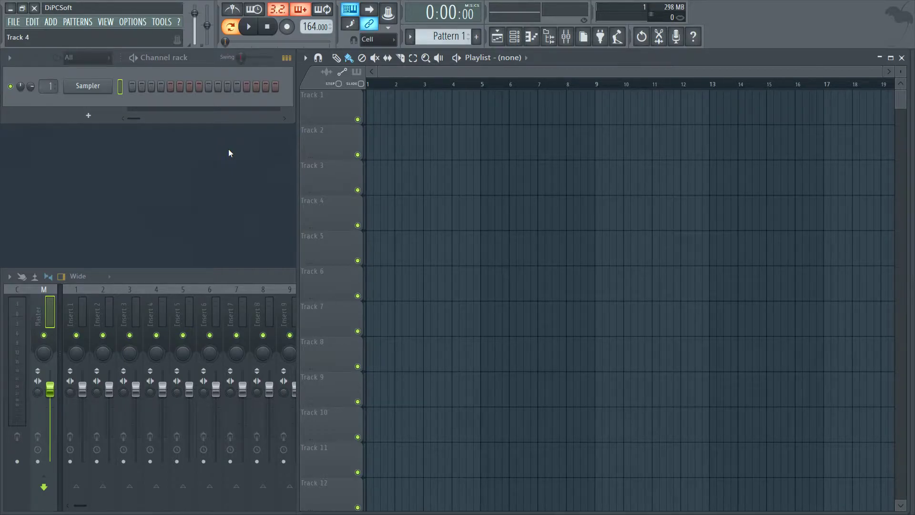
Route the Sampler channel straight to the master instead of insert 1 and replace it with the Kick 2 plugin
scroll(49, 86, "down", 1)
right_click(195, 14)
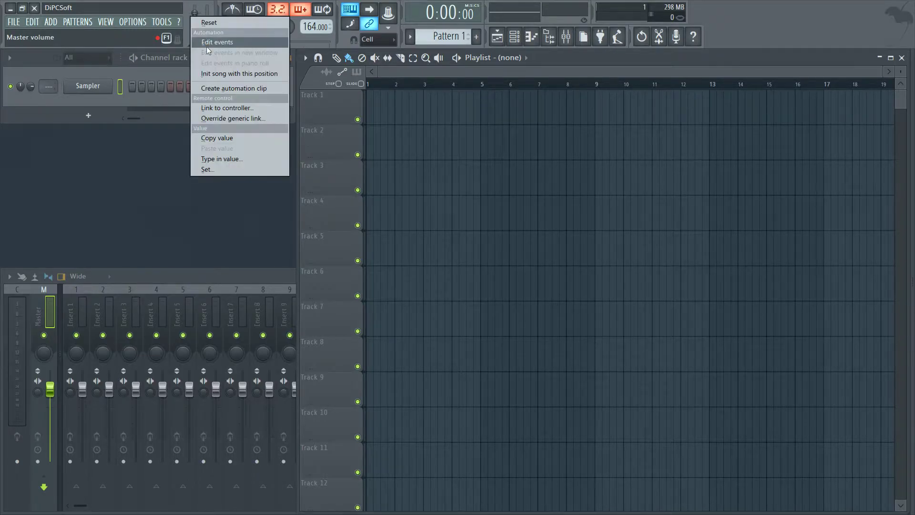
left_click(217, 104)
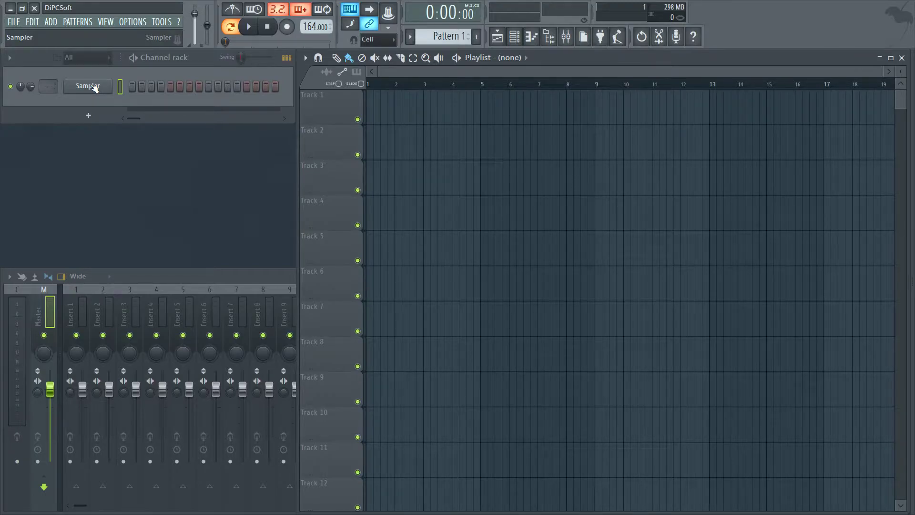
right_click(94, 88)
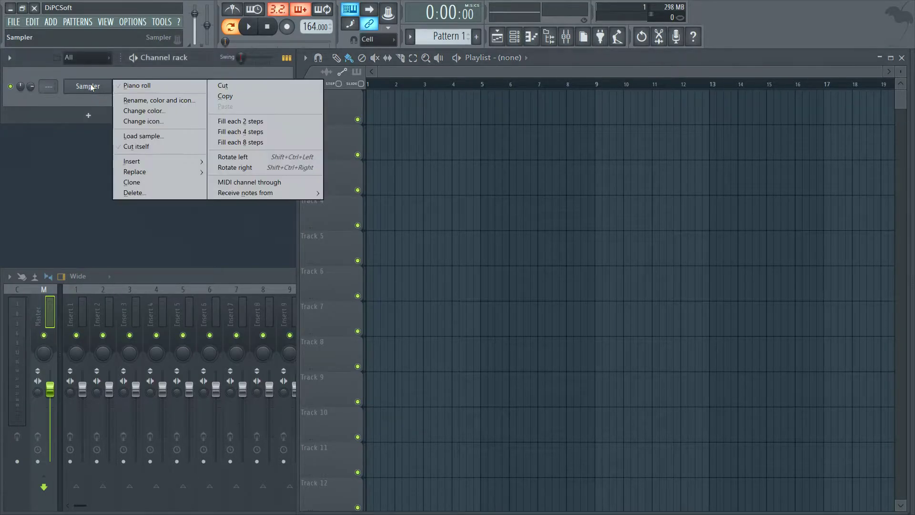
mouse_move(144, 171)
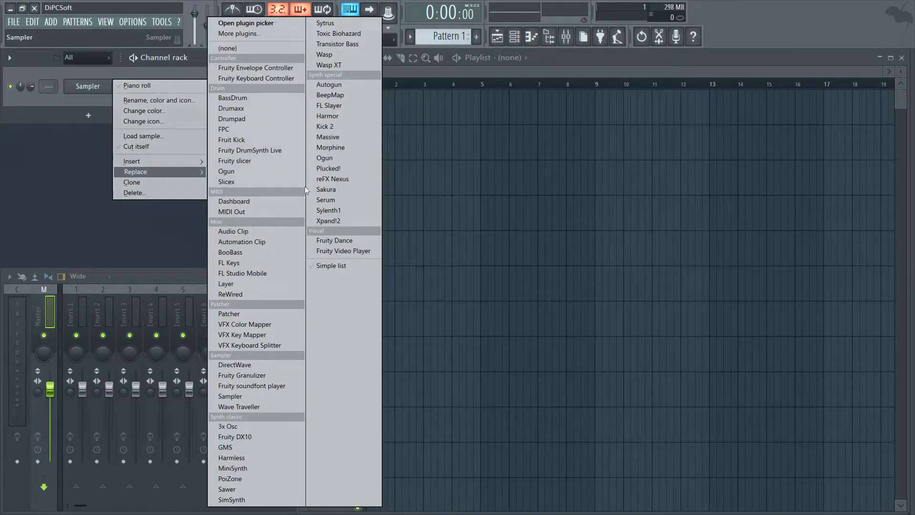
left_click(326, 127)
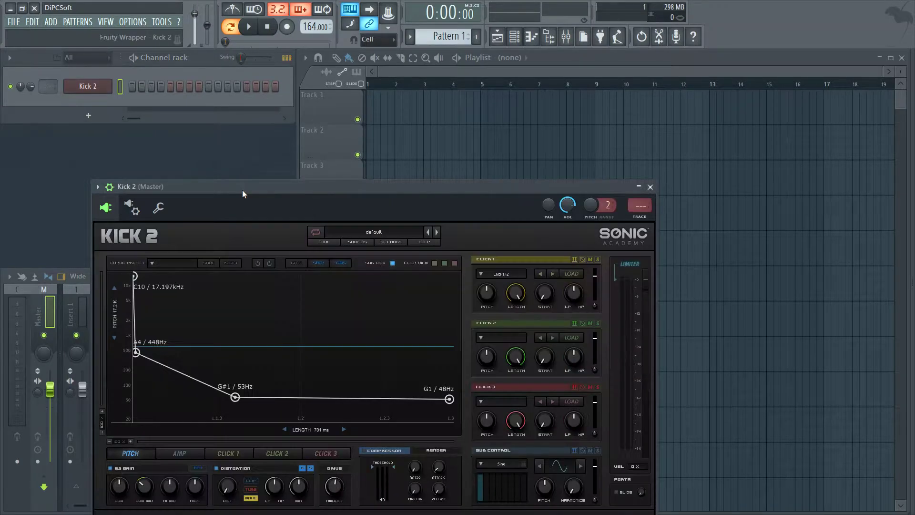
Audition the default Kick 2 sound with a few test notes and move the plugin window fully into view
key("n")
key("n")
key("n")
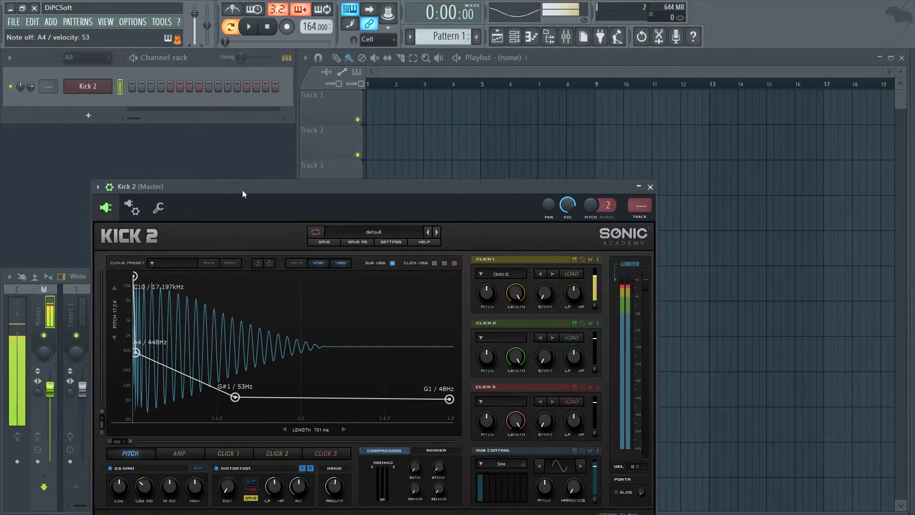
left_click_drag(356, 187, 387, 177)
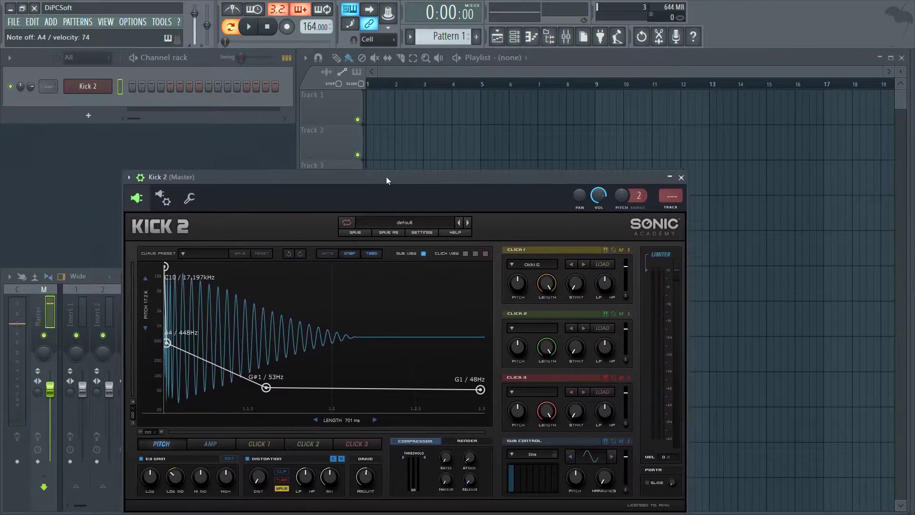
Fill each 4 steps of the Kick 2 channel, play the pattern and close the plugin window
right_click(109, 82)
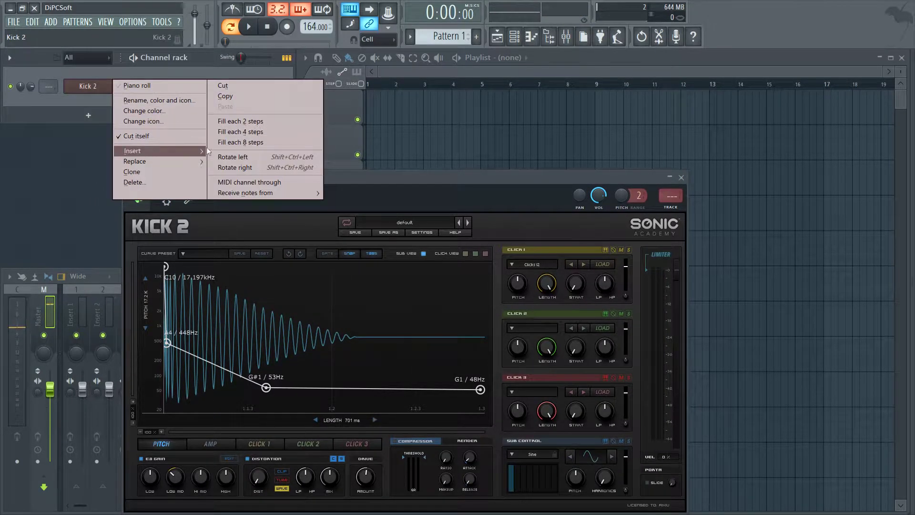
left_click(244, 131)
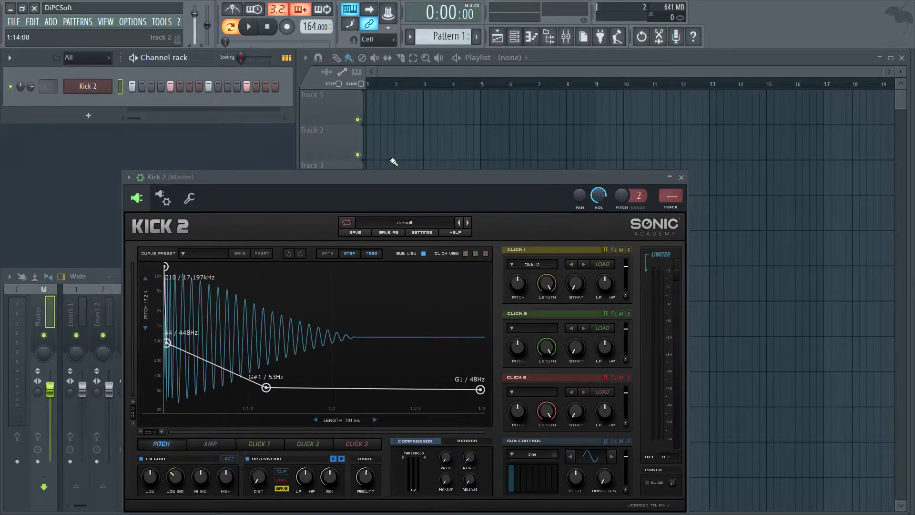
key("space")
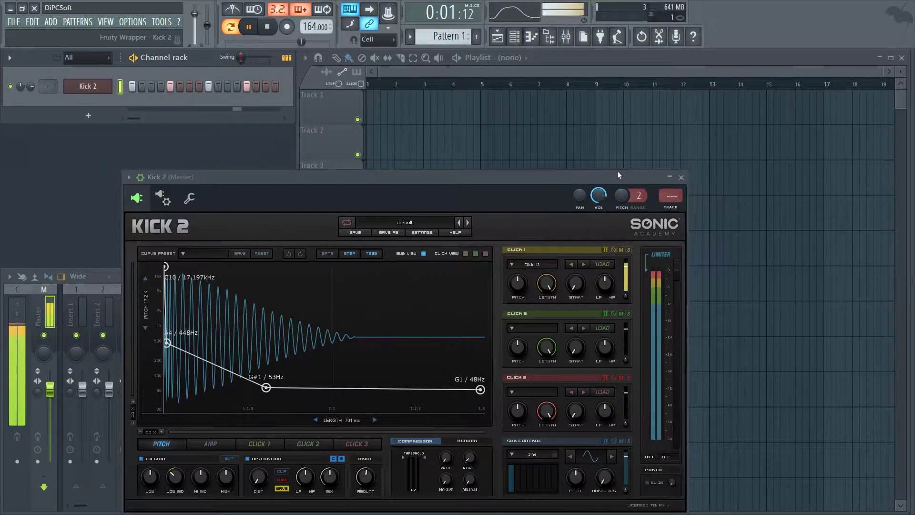
left_click(682, 178)
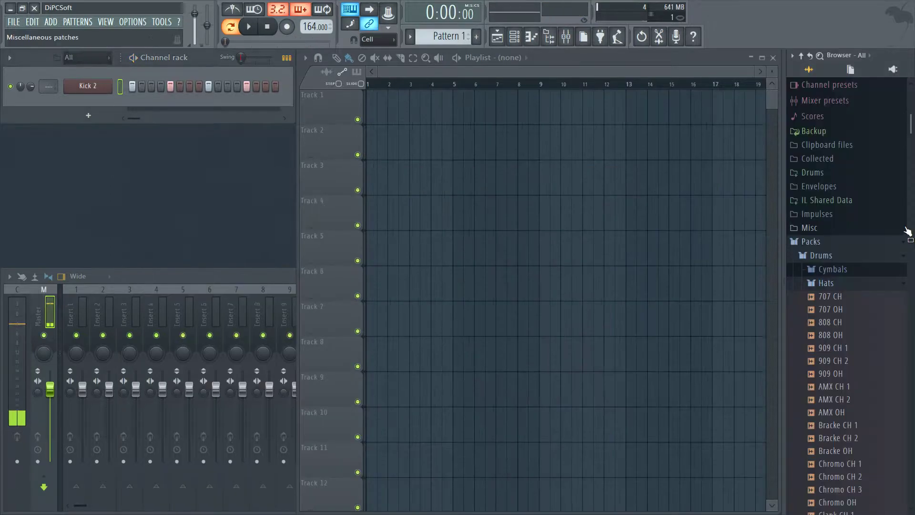
Add the Grv Sna..clap 03 sample from the Snares folder of the Drums pack as a new channel below Kick 2
scroll(883, 261, "down", 4)
left_click(875, 256)
left_click(850, 271)
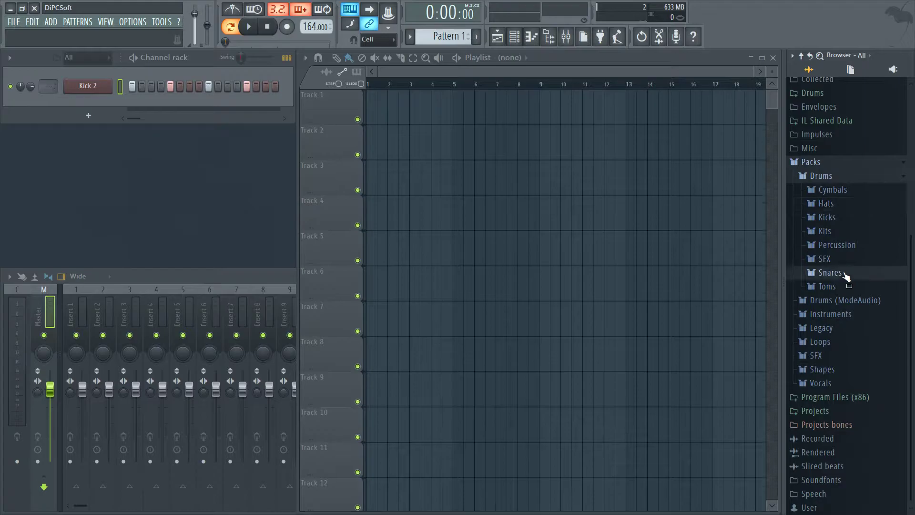
scroll(851, 270, "down", 5)
left_click_drag(839, 209, 105, 104)
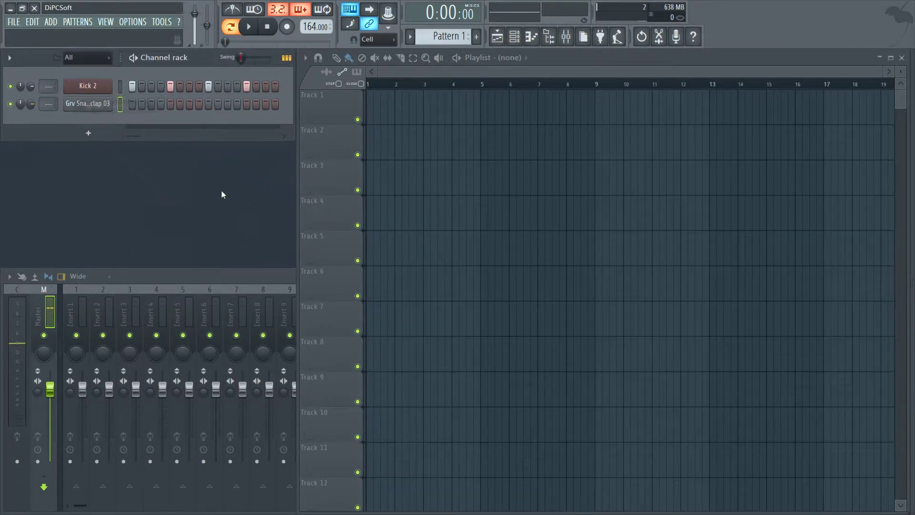
Place snare clap hits on steps 5 and 13 while playing the pattern, and stop playback
key("space")
left_click(170, 104)
left_click(246, 104)
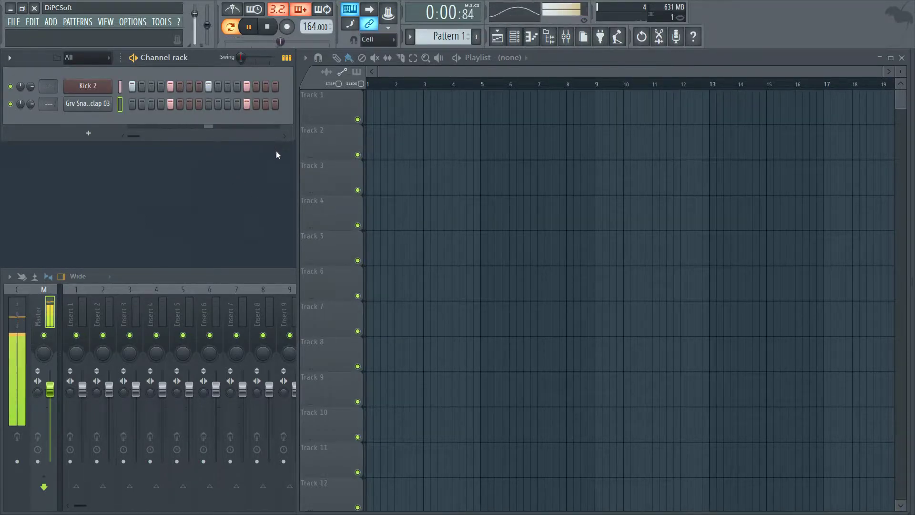
key("space")
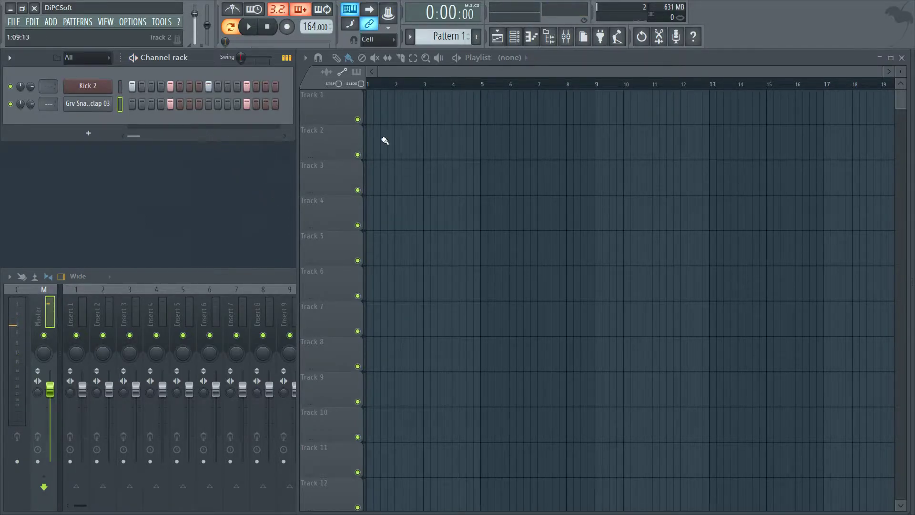
Paint Pattern 1 clips across Track 1 of the playlist from bar 1 through bar 16
left_click_drag(374, 115, 800, 105)
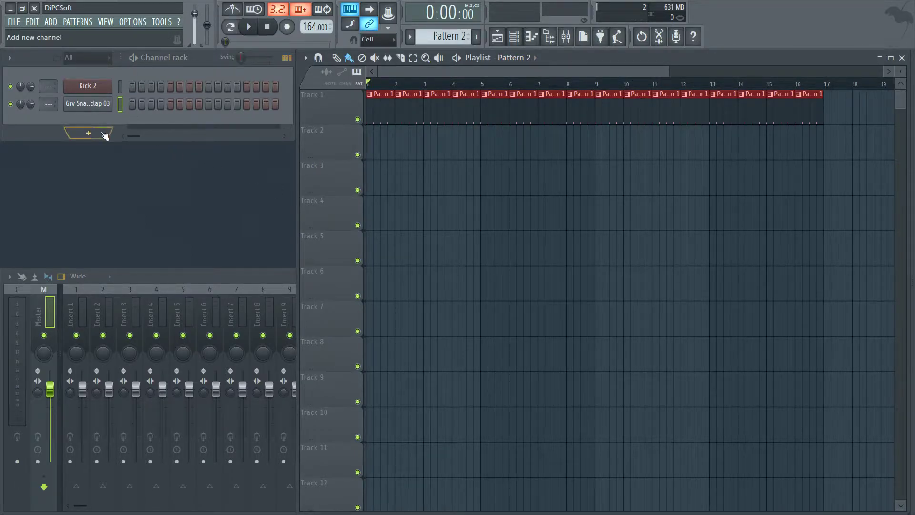
Add a 3x Osc channel to Pattern 2 and audition its default sound with a few test notes
left_click(90, 133)
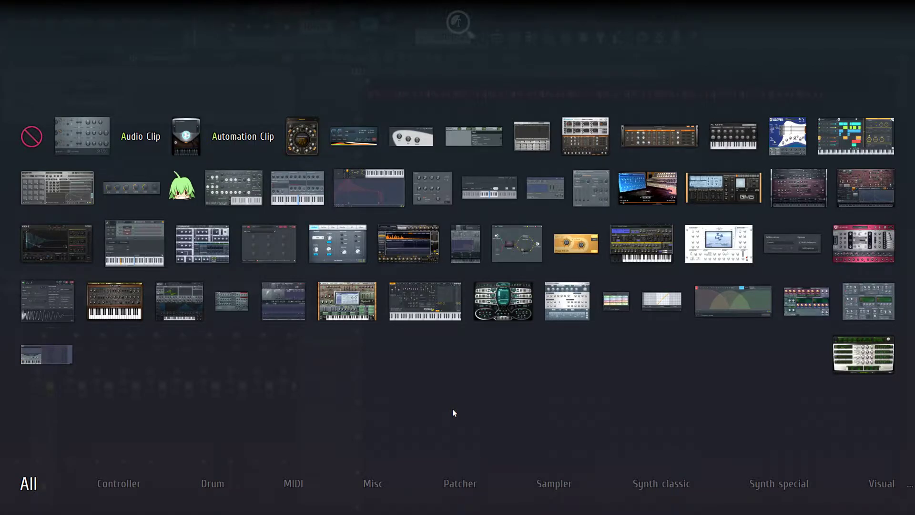
left_click(73, 129)
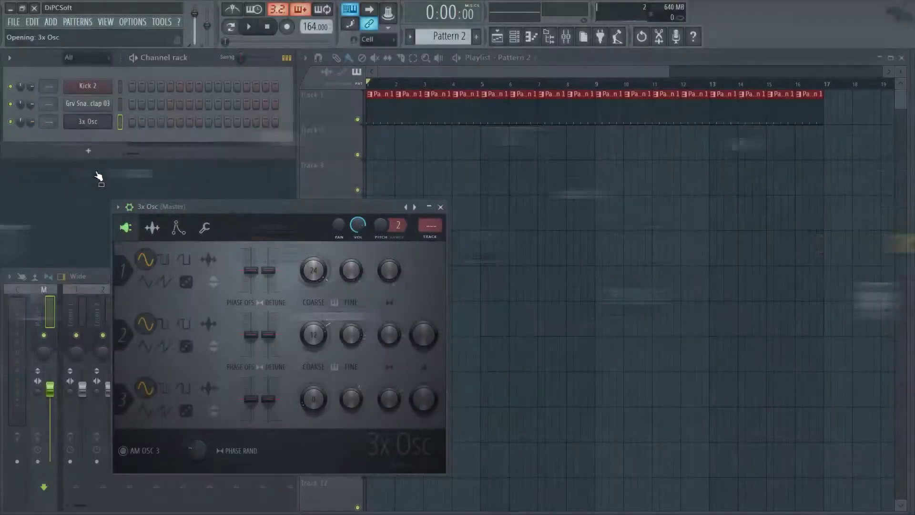
left_click_drag(208, 211, 248, 181)
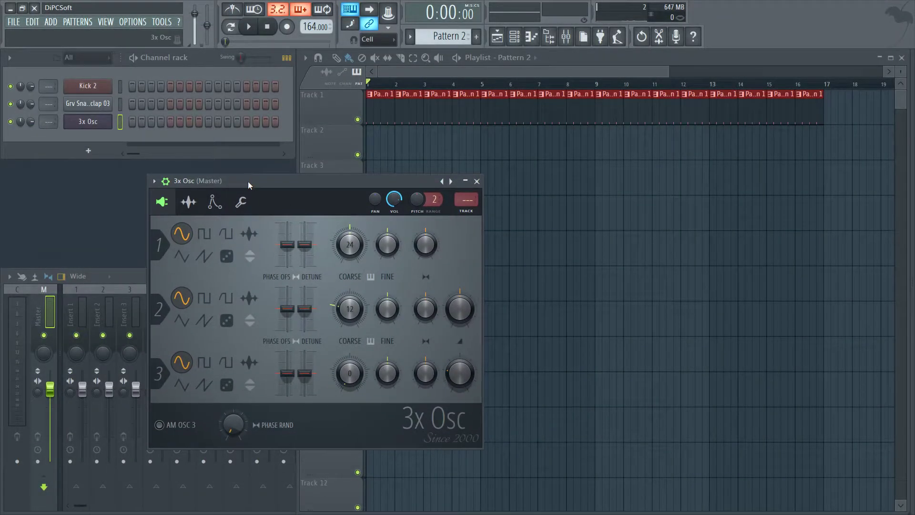
key("x")
key("w")
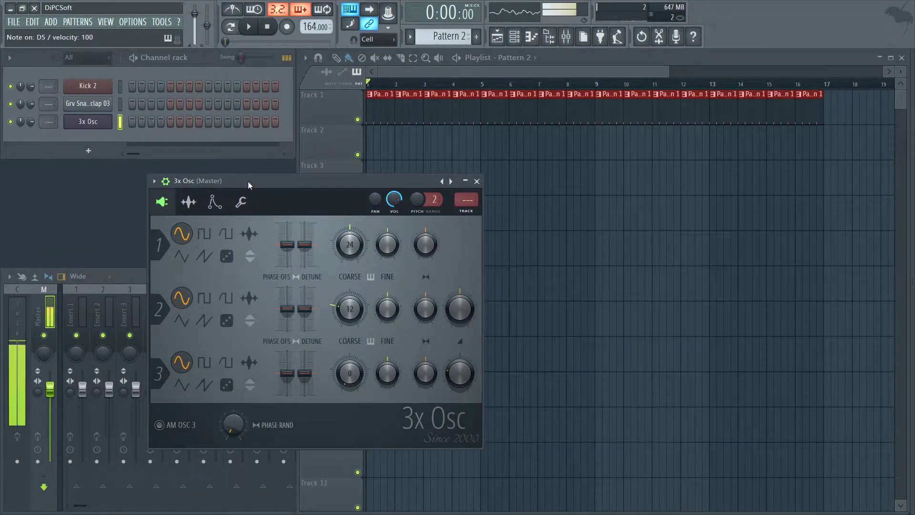
key("w")
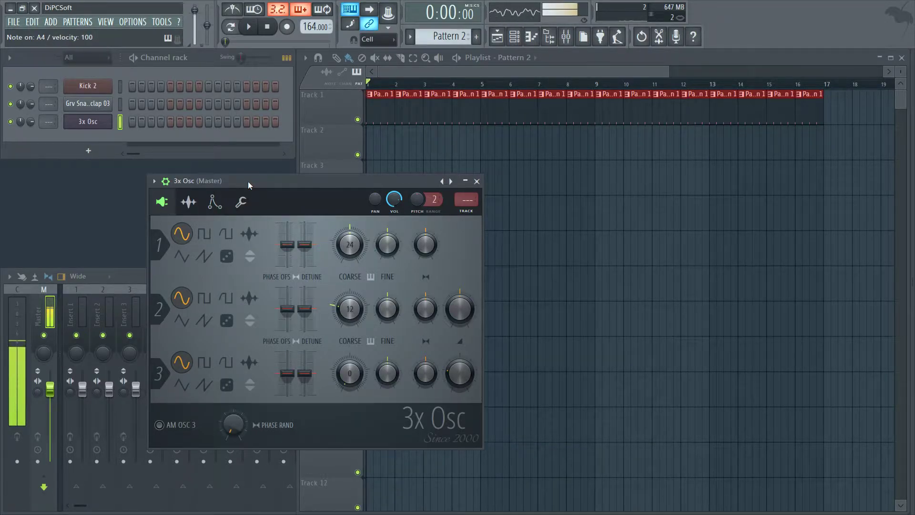
key("b")
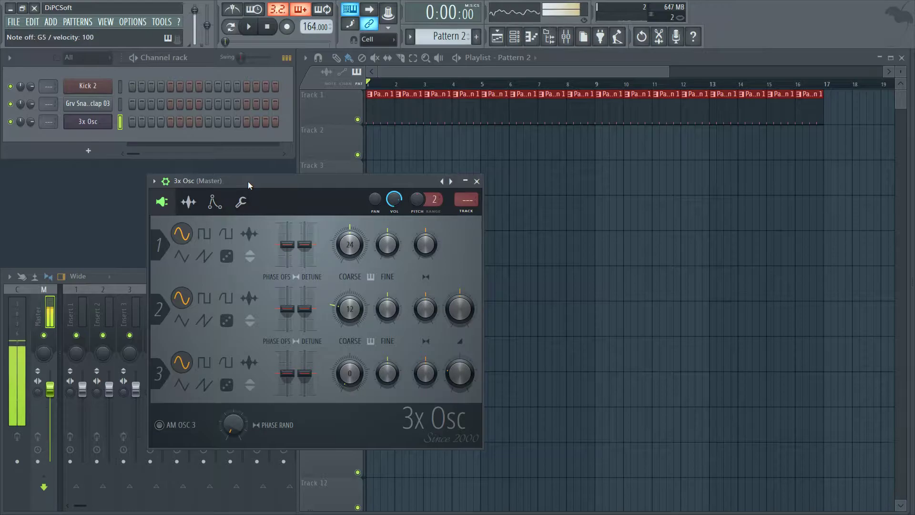
Set oscillator 1 to a square wave, turn down oscillator 3's level and adjust the 3x Osc channel's volume while playing test notes
left_click(206, 233)
key("v")
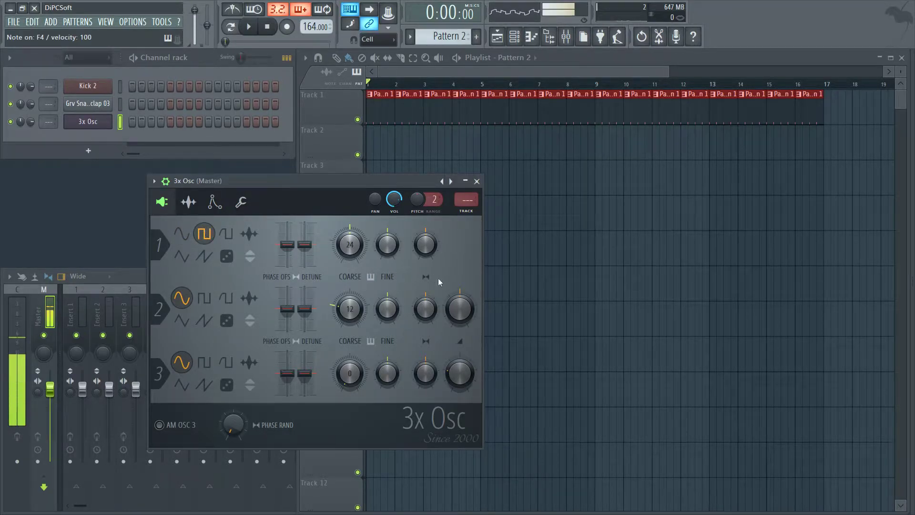
left_click_drag(460, 373, 460, 400)
key("v")
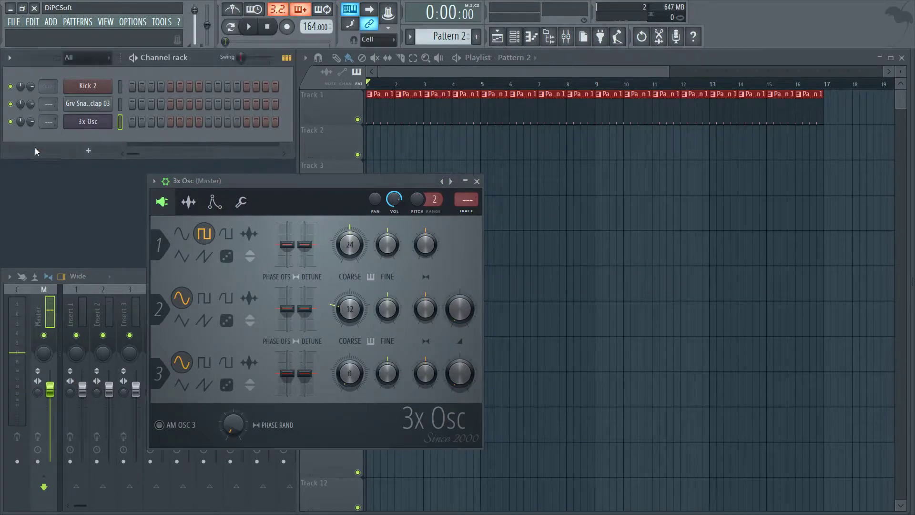
mouse_move(32, 122)
left_mouse_down()
mouse_move(32, 131)
mouse_move(32, 122)
left_mouse_up()
key("v")
Adjust the Fast LP filter's Mod X for 3x Osc, audition several notes and close the plugin window
left_click(215, 202)
left_click_drag(441, 283, 458, 298)
key("e")
key("w")
key("c")
key("v")
key("b")
key("n")
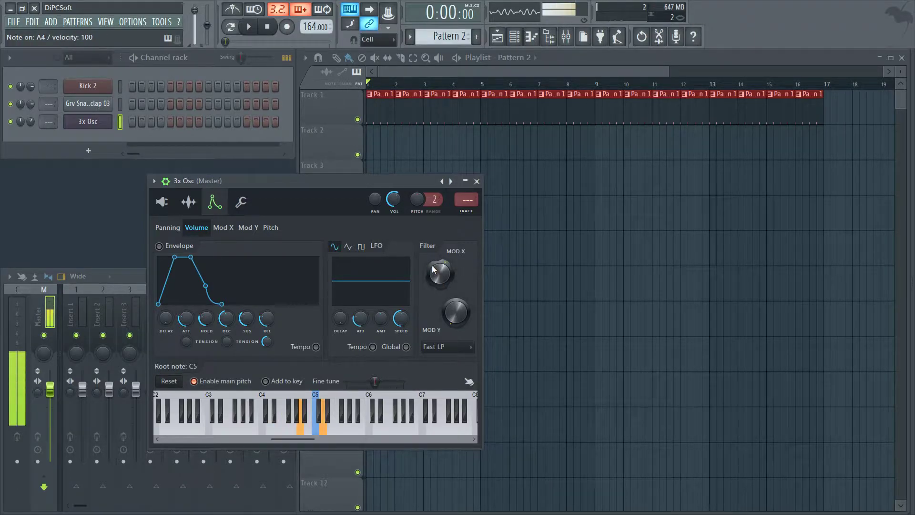
left_click(477, 181)
Place a two-step A1 note on step 3 of bar 1 in the 3x Osc piano roll
right_click(107, 120)
left_click(128, 120)
scroll(263, 194, "down", 1)
left_click_drag(62, 241, 11, 280)
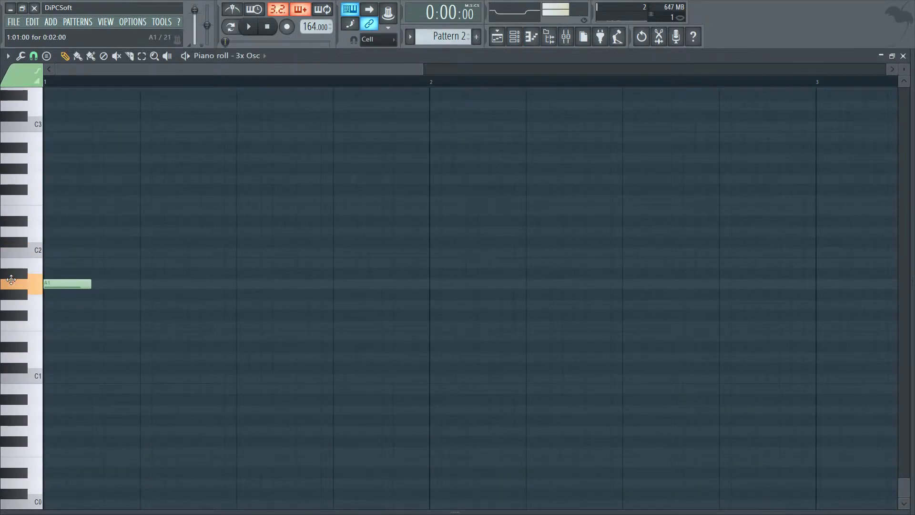
key("space")
left_click_drag(77, 287, 120, 286)
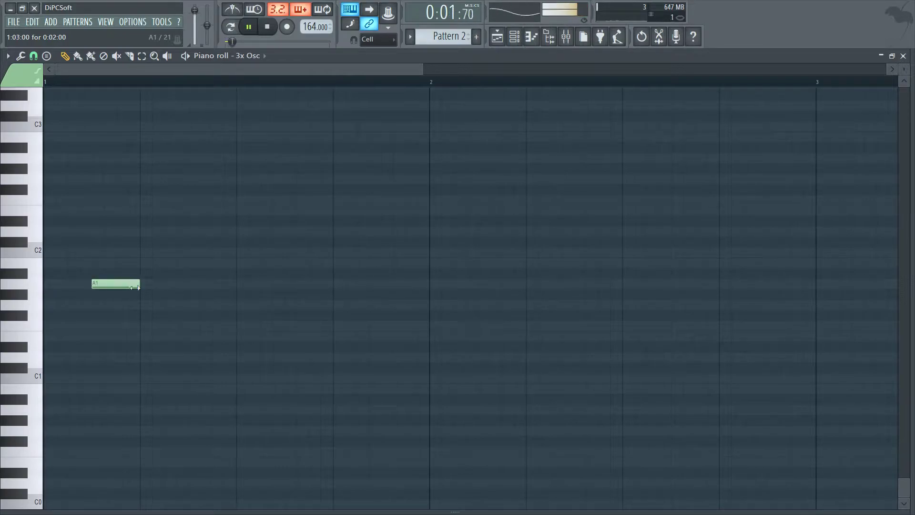
Add three more A1 notes on steps 7, 11 and 15 of bar 1, play the pattern and close the piano roll
left_click(197, 284)
key("space")
left_click(293, 283)
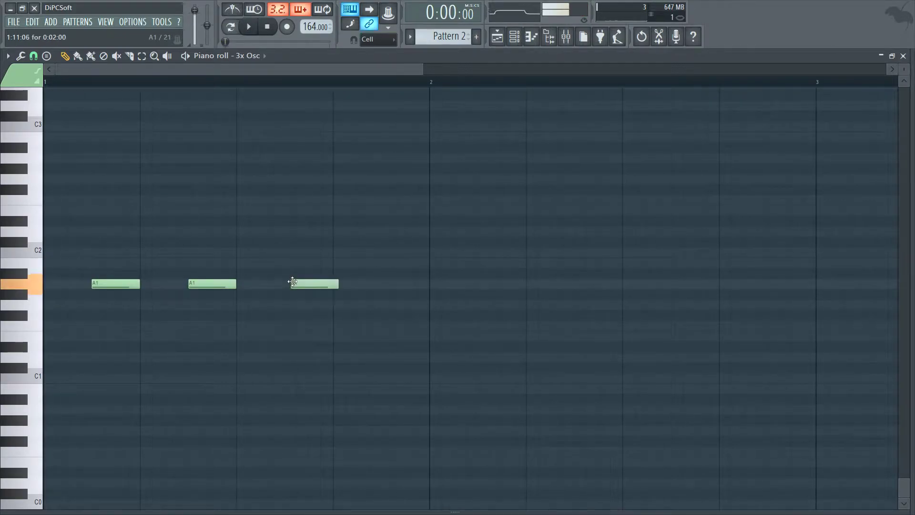
left_click(360, 283)
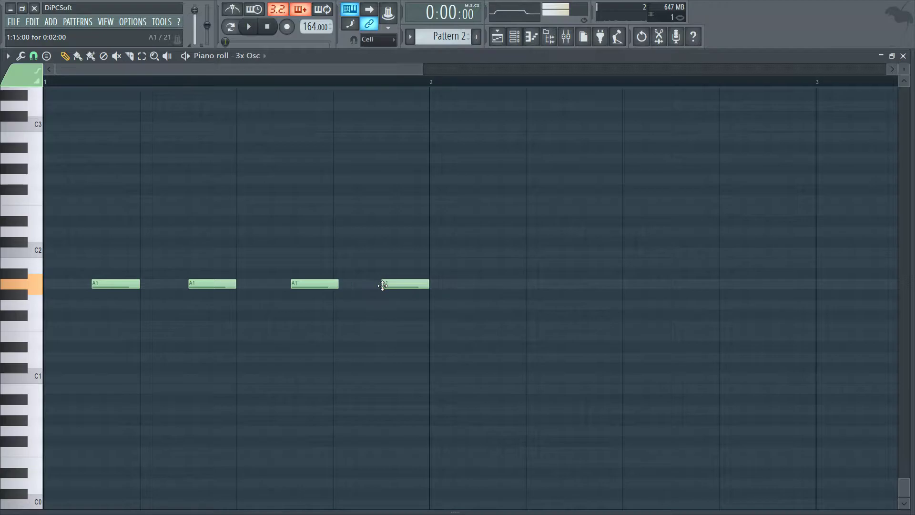
left_click_drag(327, 284, 321, 284)
key("space")
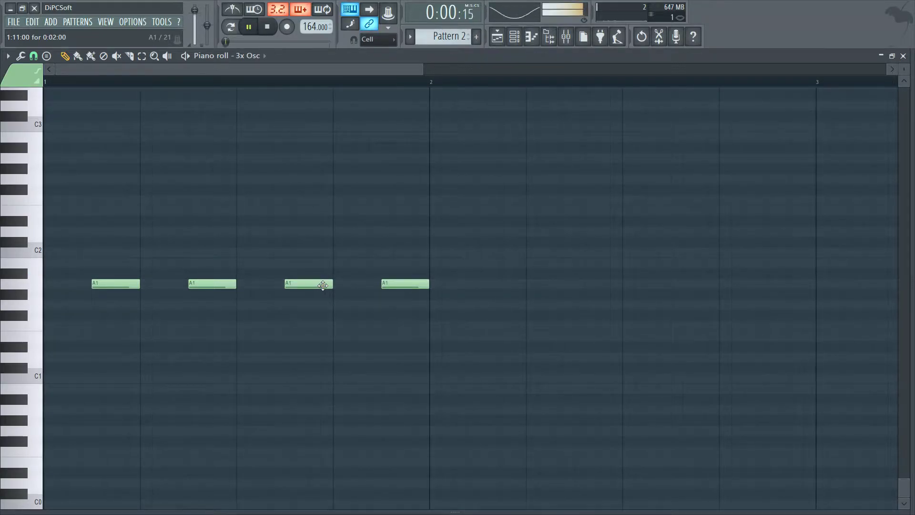
left_click(904, 56)
key("space")
Paint Pattern 2 clips along Track 2 from bar 1 through bar 15 and play the start of the song
mouse_move(720, 136)
left_mouse_down()
mouse_move(586, 147)
mouse_move(733, 168)
mouse_move(837, 155)
mouse_move(745, 147)
left_mouse_up()
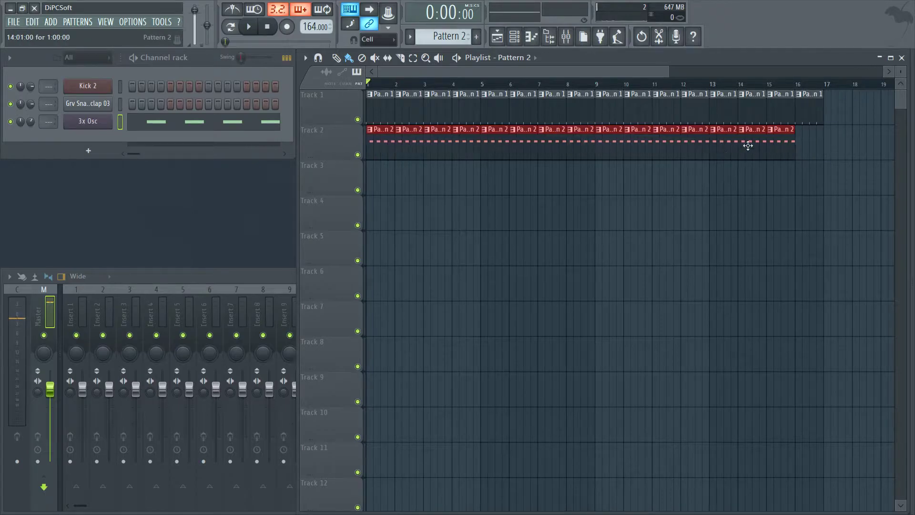
key("space")
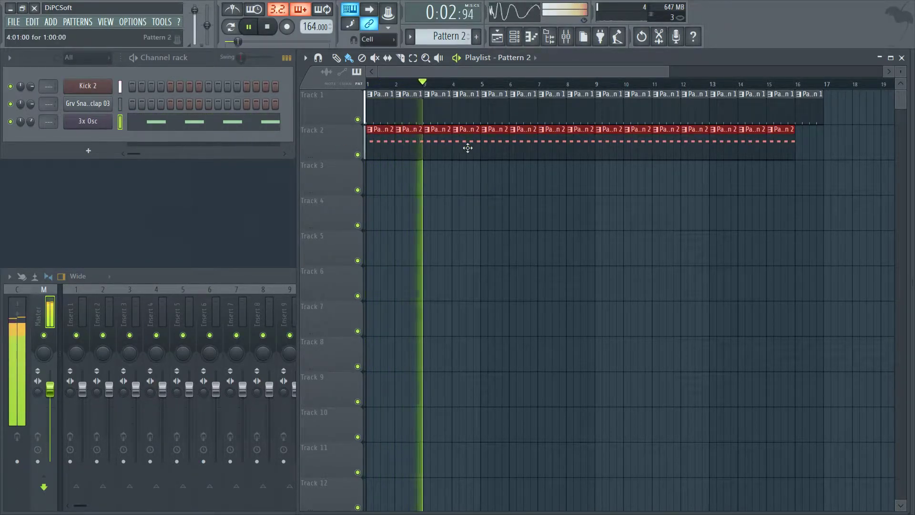
key("space")
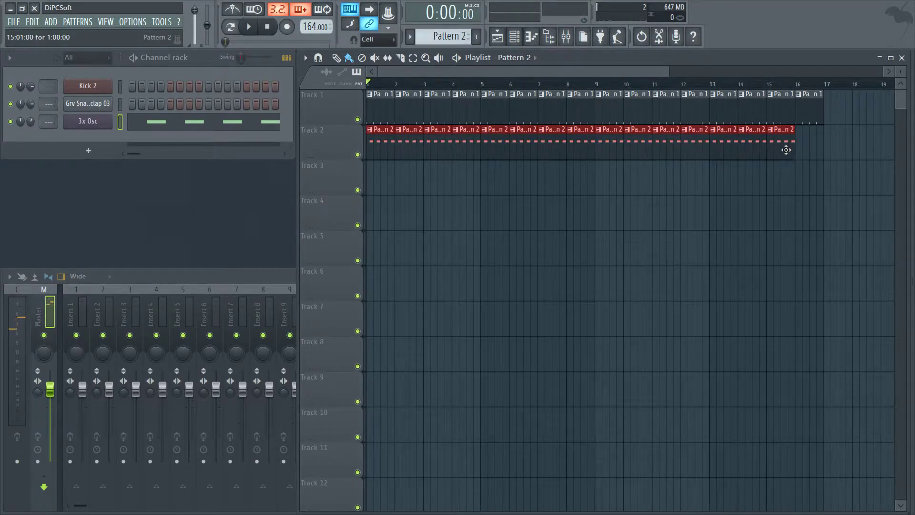
Erase the Pattern 2 clips on Track 2 except those starting at bars 1 and 5
left_click_drag(786, 150, 596, 143)
left_click_drag(383, 144, 466, 138)
left_click_drag(592, 143, 539, 155)
Reopen the 3x Osc piano roll, copy the four A1 notes into bar 2 at G1 and play the result
double_click(369, 151)
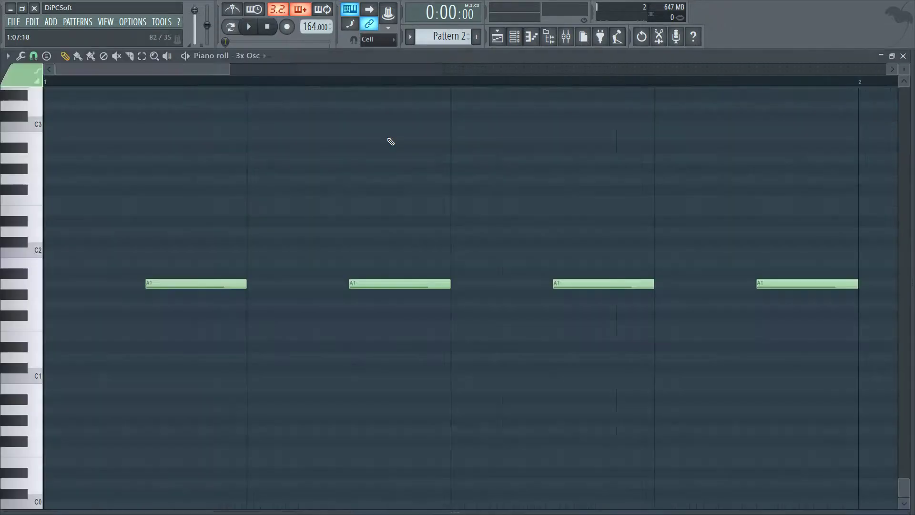
key("space")
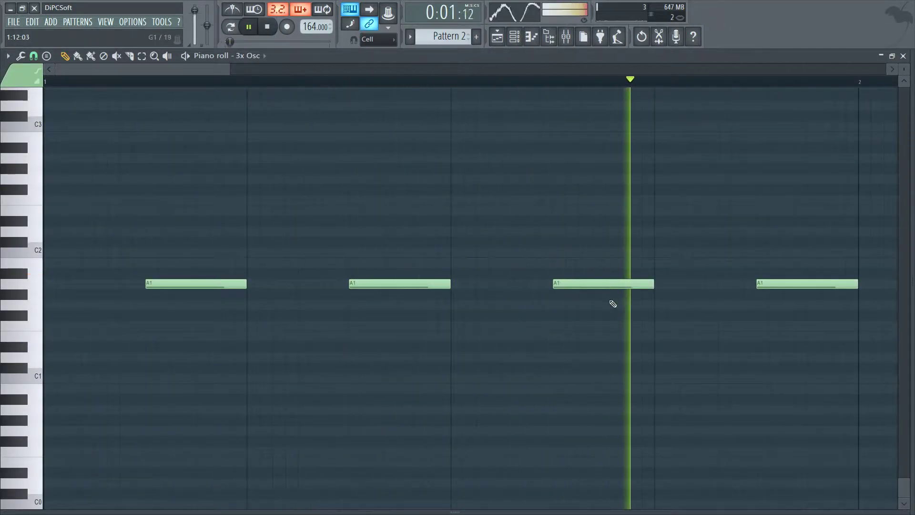
key("space")
scroll(460, 84, "down", 5)
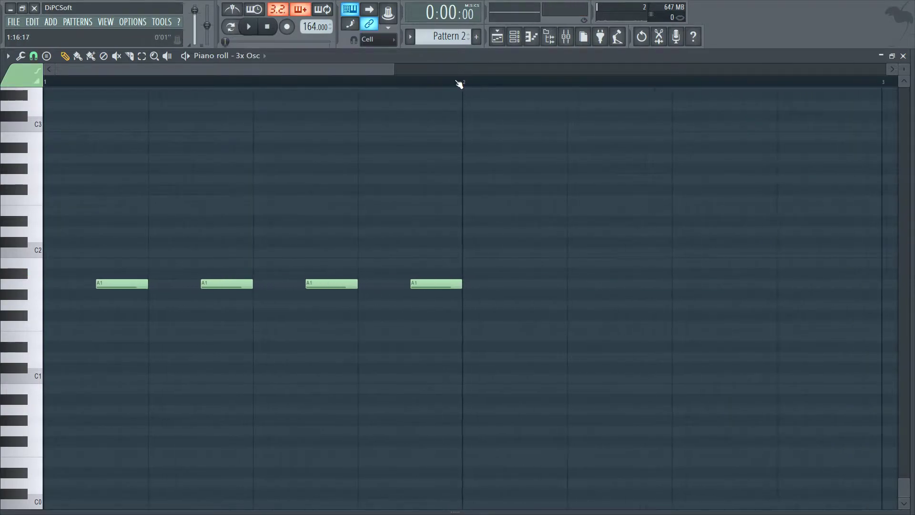
left_click_drag(553, 435, 17, 243)
left_click_drag(81, 283, 327, 313)
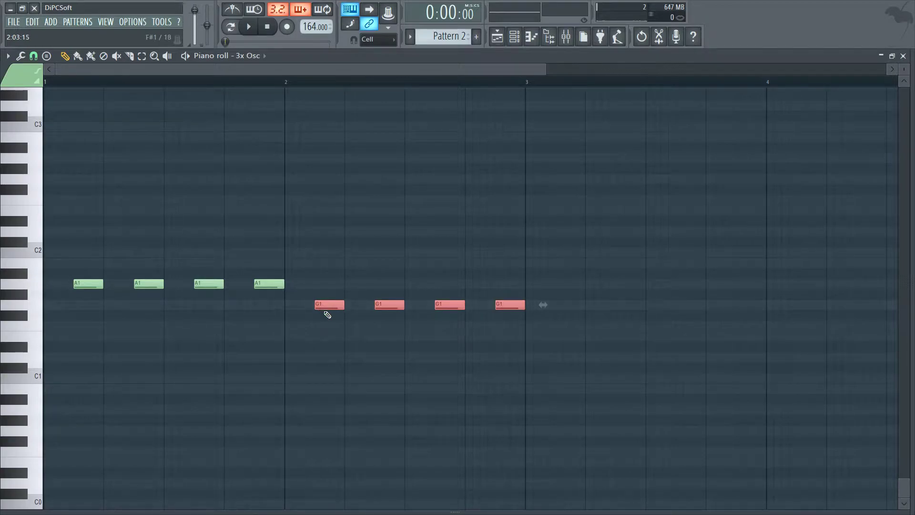
key("space")
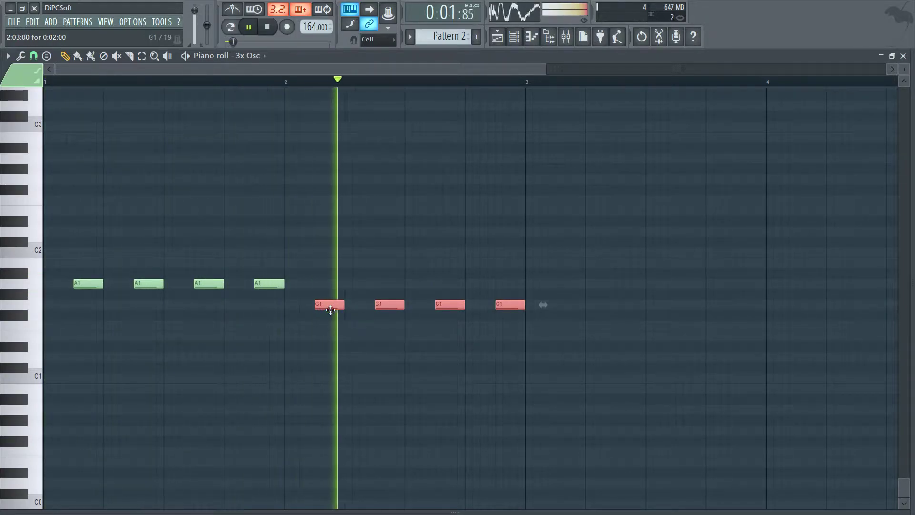
key("space")
Lower the four copied notes in bar 2 to F1 and play the bass line
mouse_move(327, 308)
left_mouse_down()
mouse_move(327, 339)
mouse_move(328, 319)
left_mouse_up()
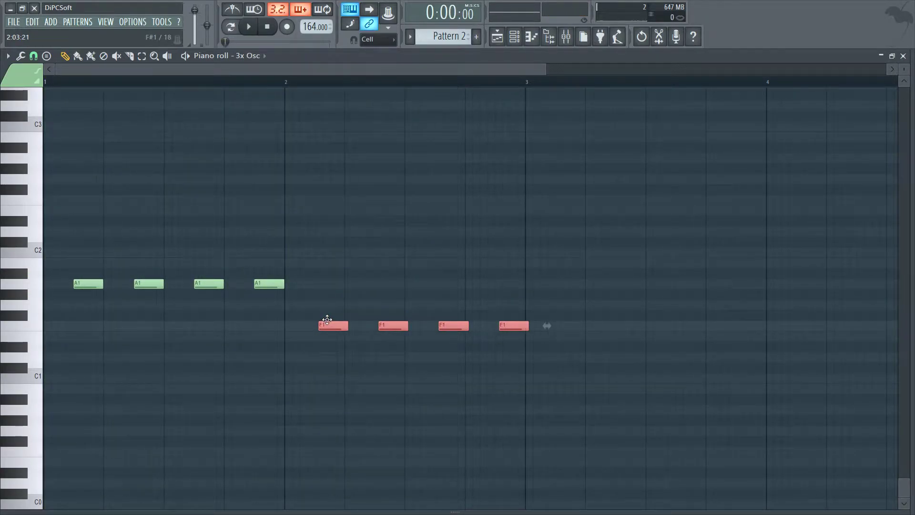
key("space")
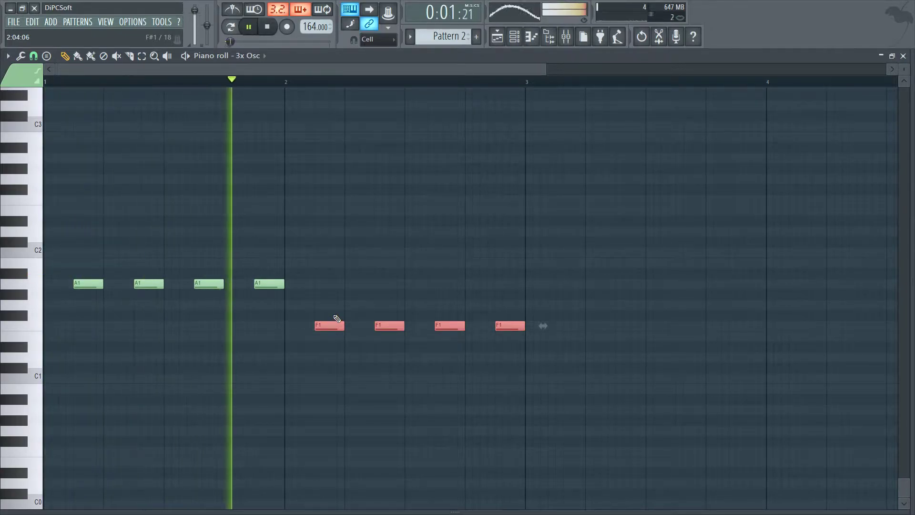
key("space")
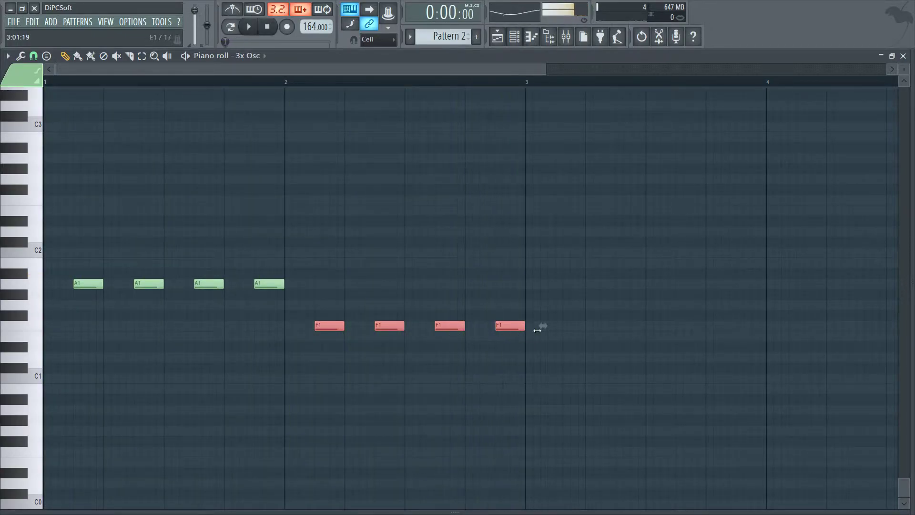
Copy the bar 2 notes into bars 3 and 4 at D1 and start playback
left_click_drag(325, 327, 772, 359)
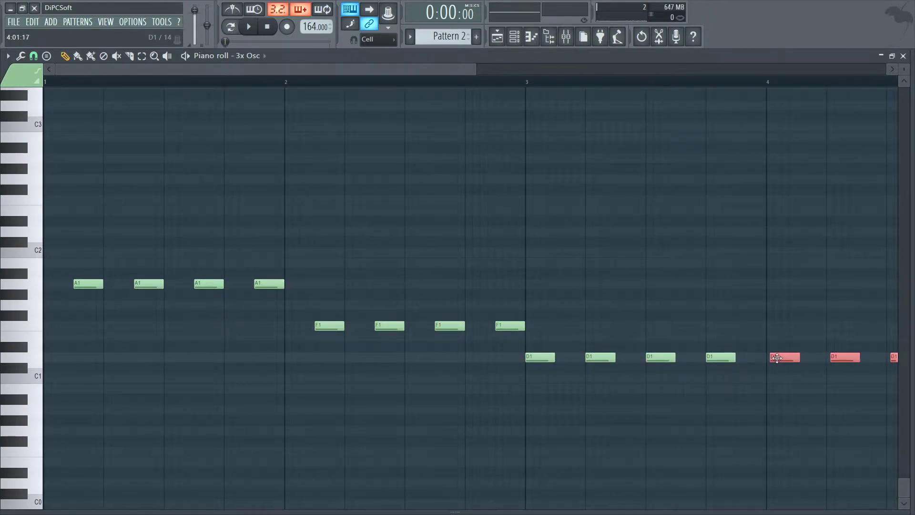
double_click(776, 358)
key("Escape")
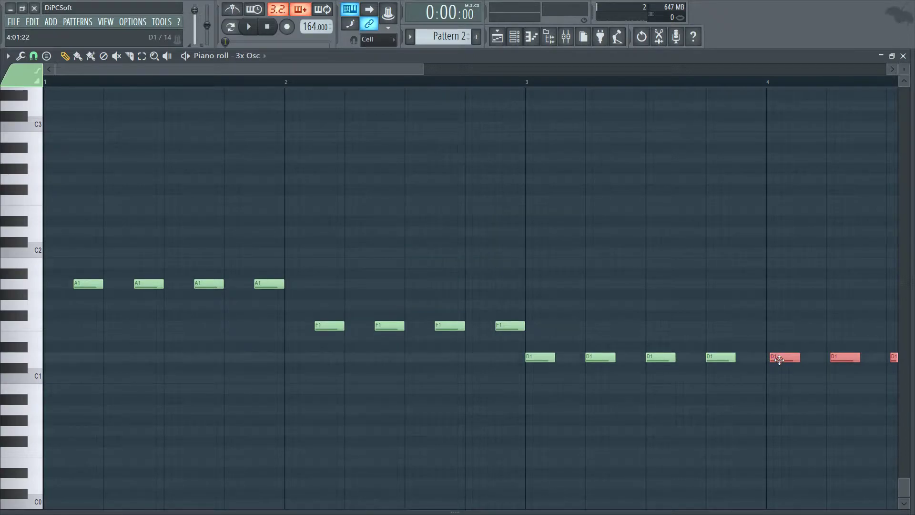
key("space")
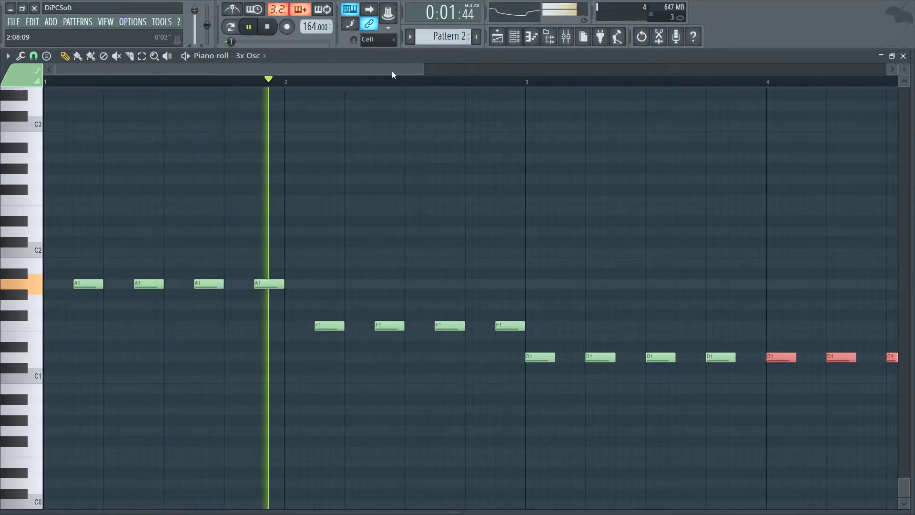
Stop playback, shift the D1 notes in bars 3 and 4 onto the off-beats and return to the playlist
scroll(395, 82, "down", 1)
scroll(396, 82, "down", 2)
key("space")
left_click_drag(788, 381, 401, 356)
key("F7")
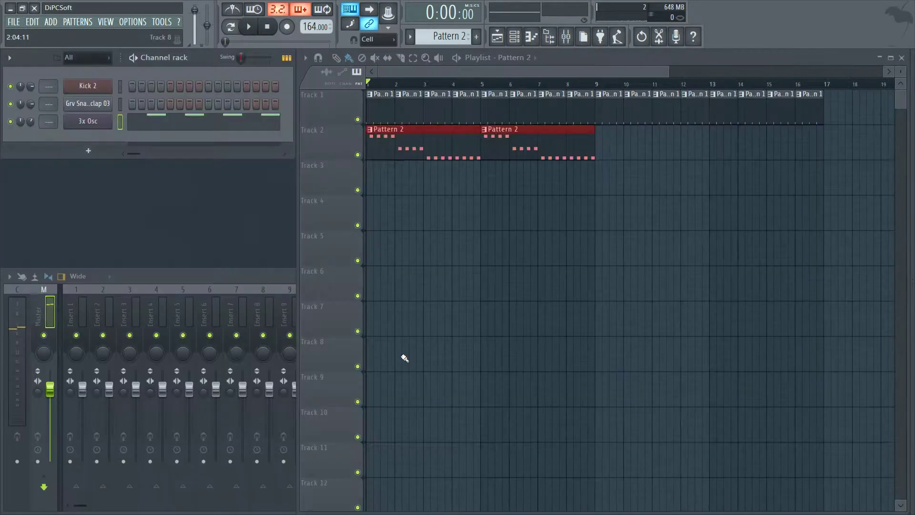
Route the 3x Osc channel to mixer Insert 1 and load Fruity Reeverb 2 in its first effect slot during song playback
key("space")
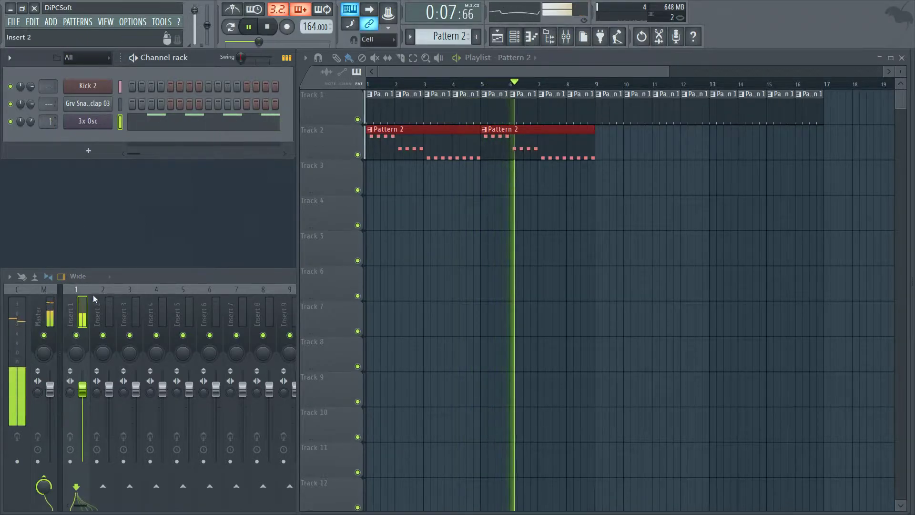
double_click(52, 125)
left_click(793, 319)
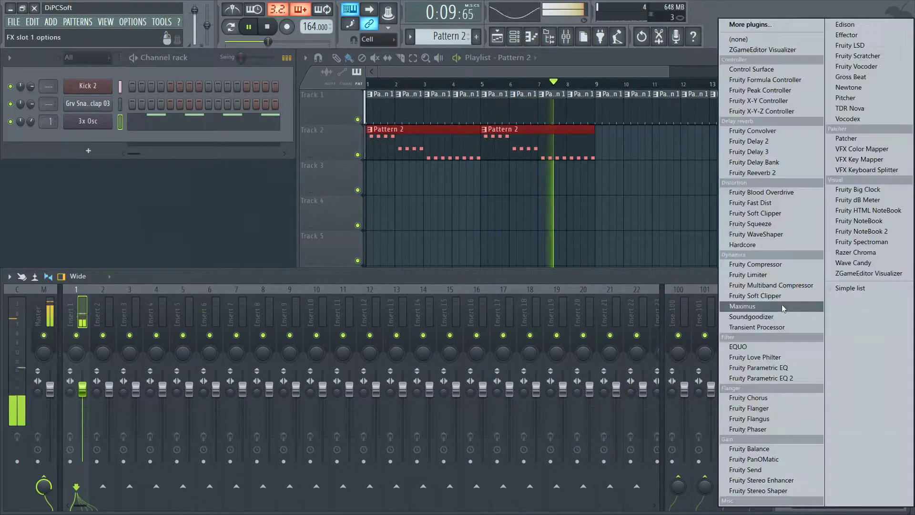
left_click(773, 172)
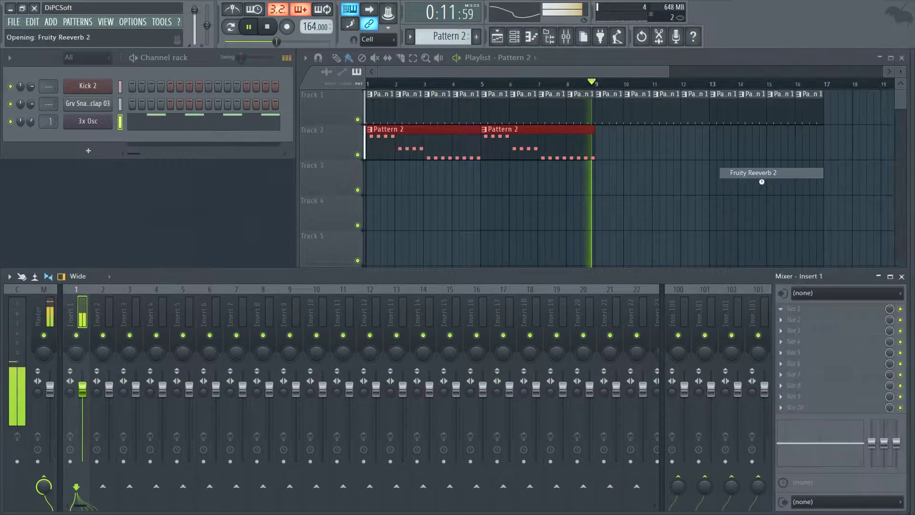
left_click_drag(226, 167, 396, 148)
key("space")
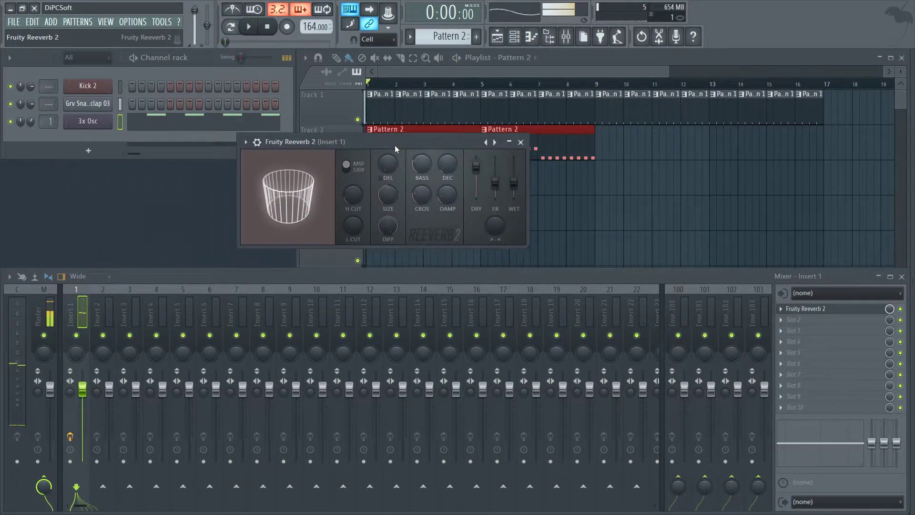
left_click(665, 163)
key("space")
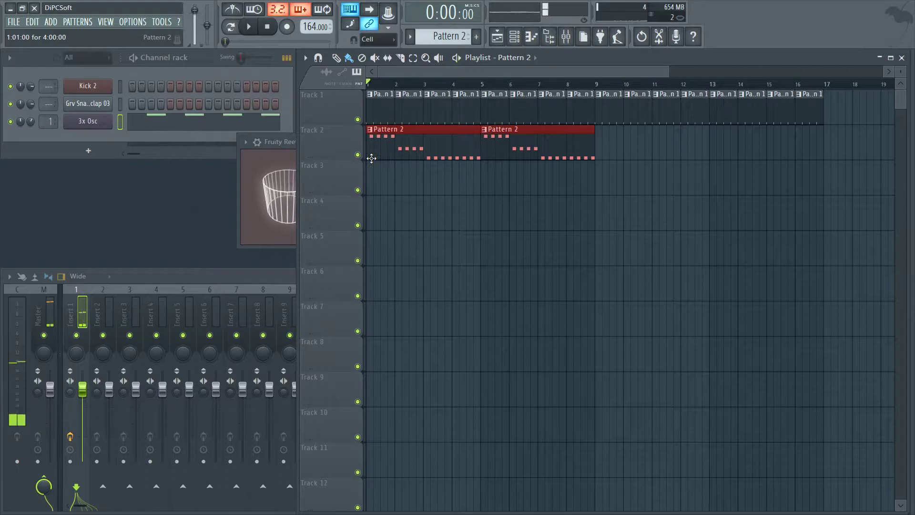
Duplicate the two Pattern 2 clips up to bar 17 and give Fruity Reeverb 2 the Small Studio preset during playback
key("ctrl+b")
left_click(279, 146)
left_click_drag(279, 147, 256, 147)
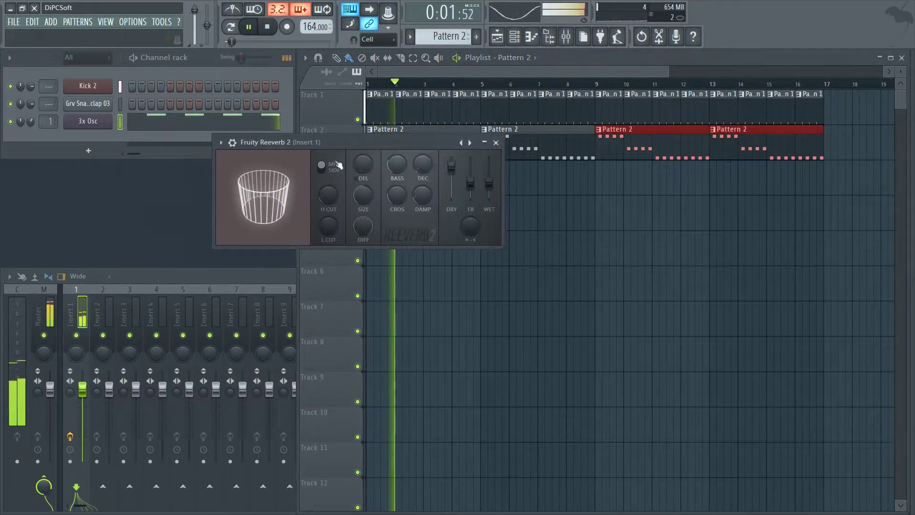
right_click(470, 143)
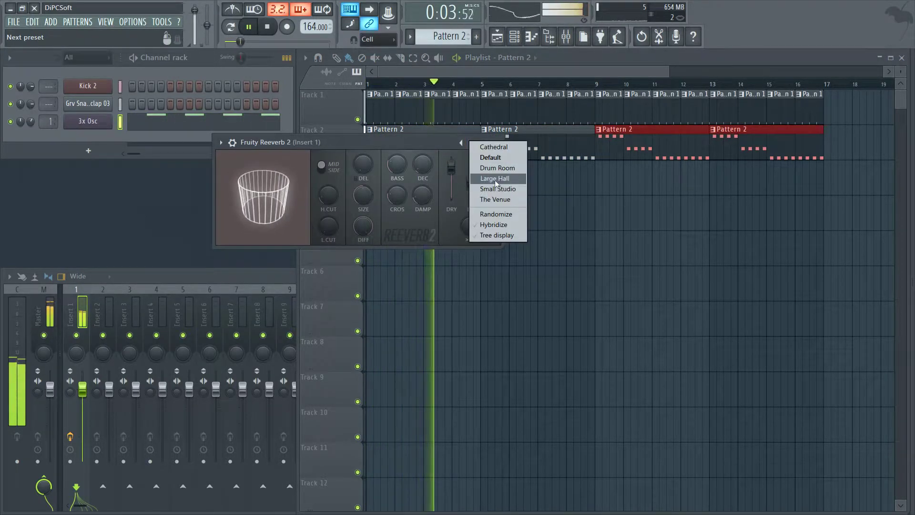
left_click(491, 189)
left_click(491, 144)
key("space")
key("F9")
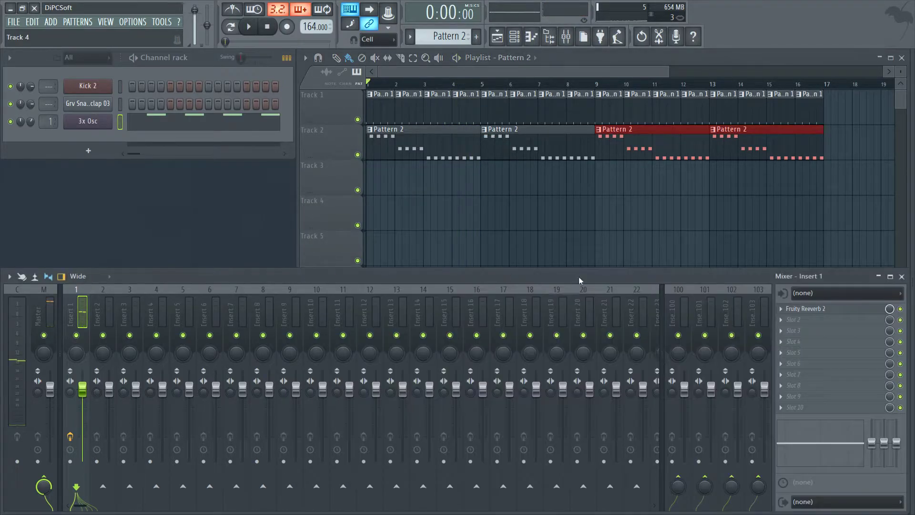
Load Fruity Parametric EQ 2 on Insert 1 and place it above the reverb in the effect chain
left_click(784, 323)
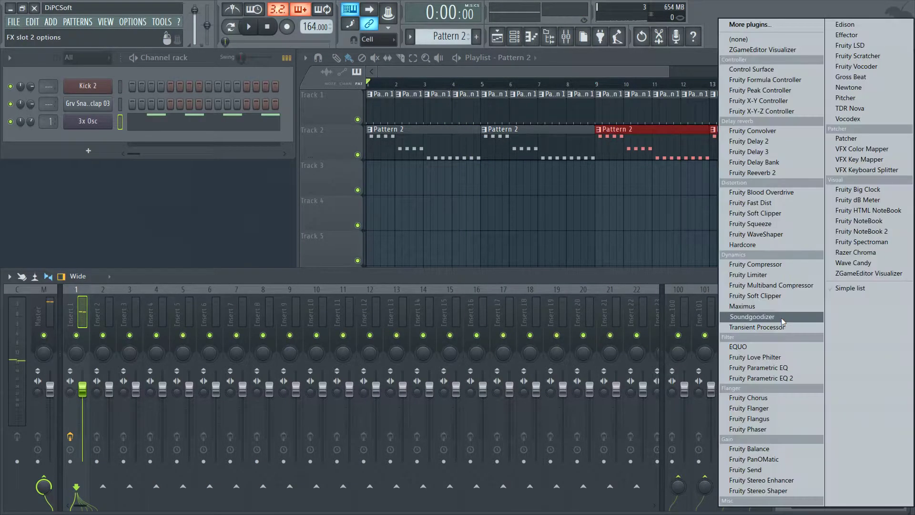
left_click(766, 380)
left_click_drag(801, 319, 804, 313)
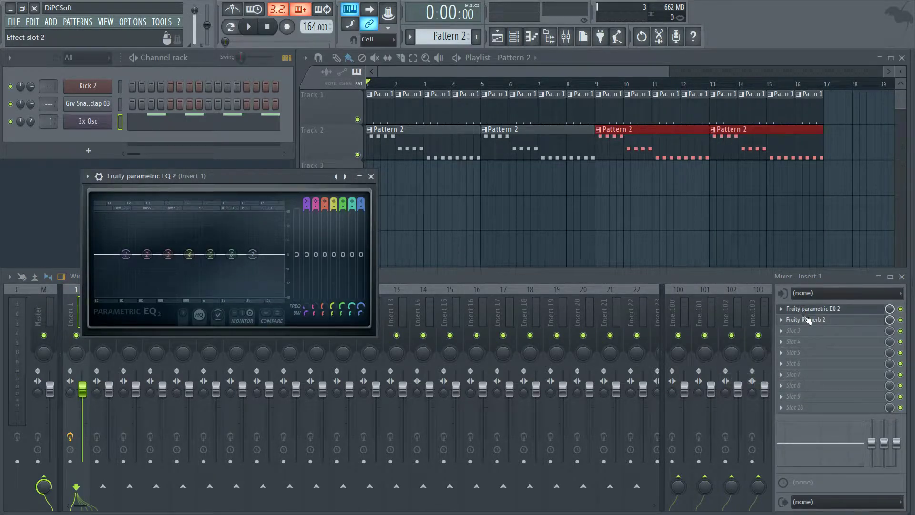
left_click(805, 310)
left_click(806, 309)
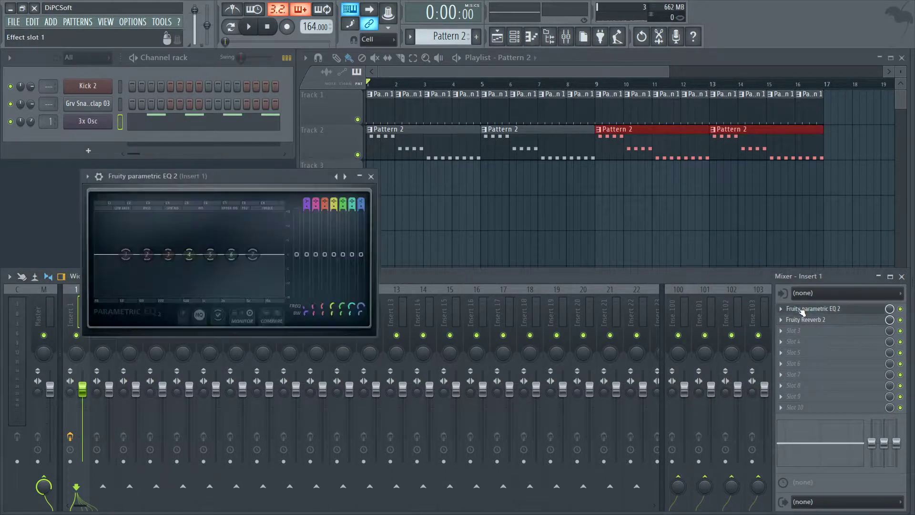
Set EQ band 1 to a steep high pass at 96 Hz with its level at 0 dB
left_click_drag(313, 258, 307, 310)
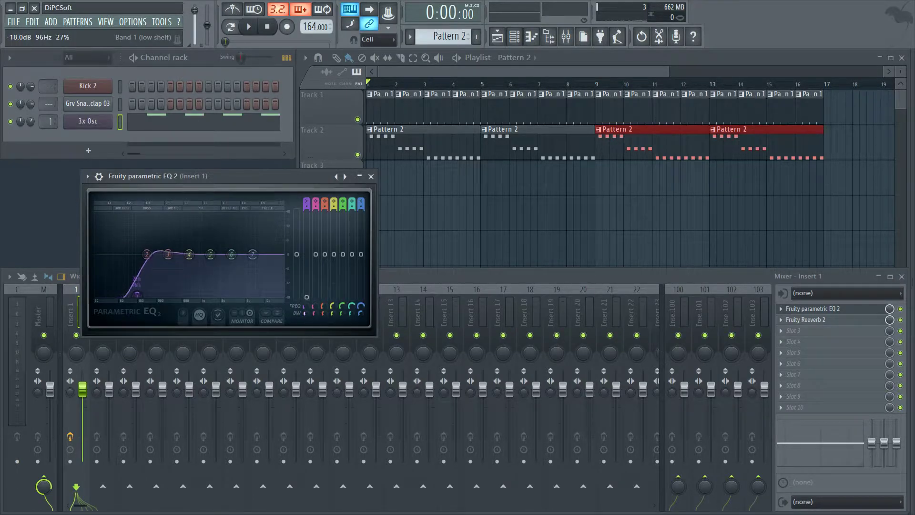
scroll(306, 204, "down", 4)
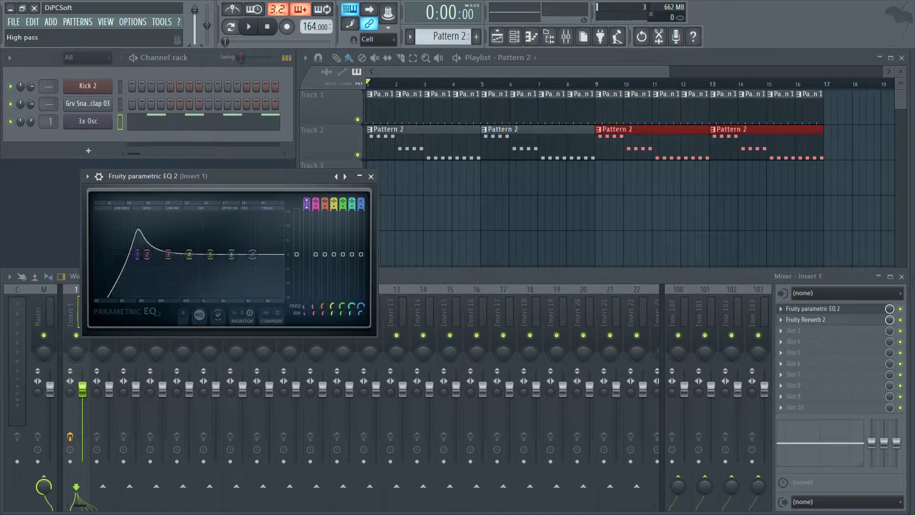
scroll(307, 203, "down", 1)
scroll(306, 204, "up", 2)
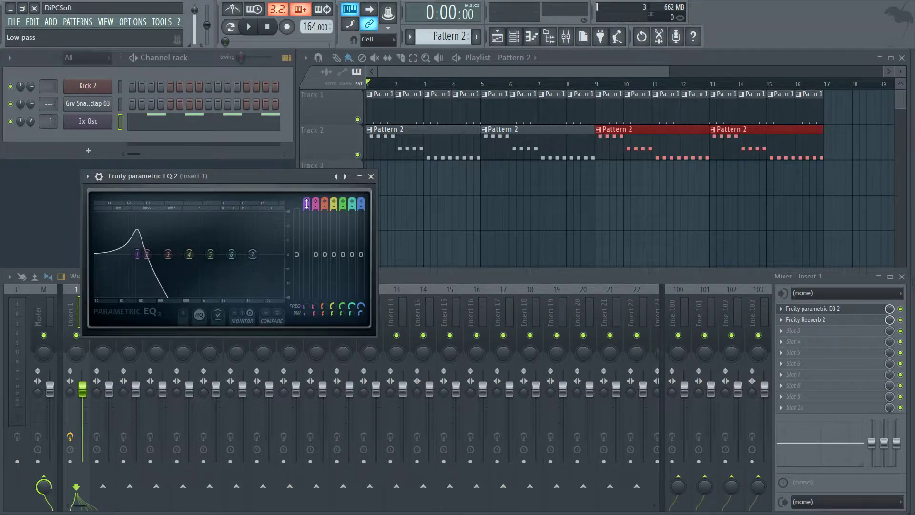
scroll(309, 203, "up", 1)
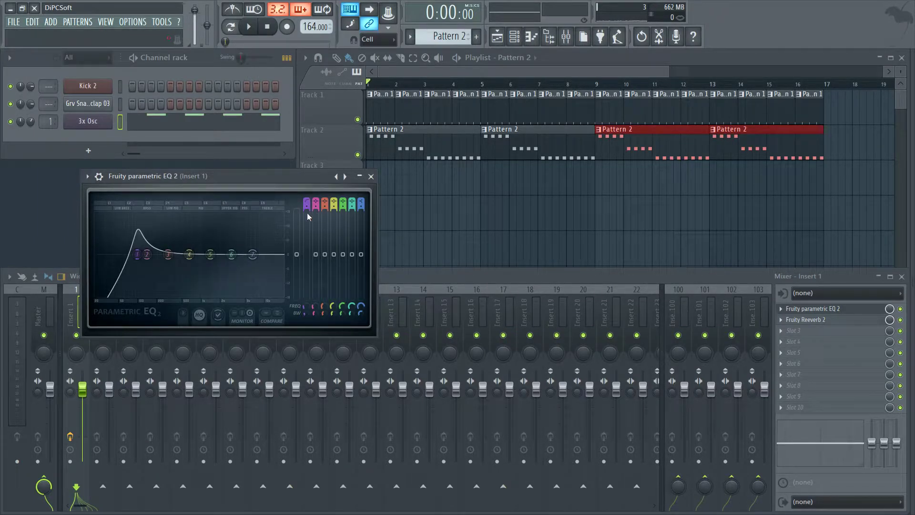
scroll(308, 208, "up", 1)
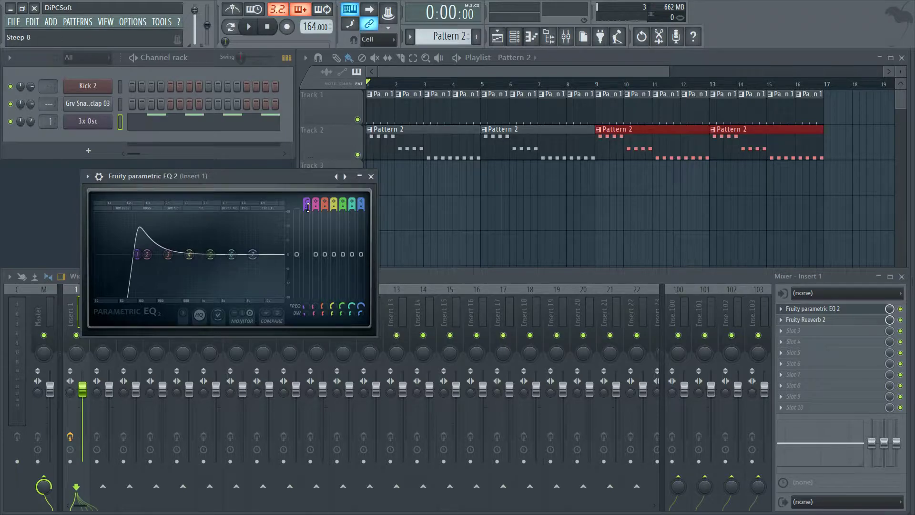
scroll(137, 254, "down", 2)
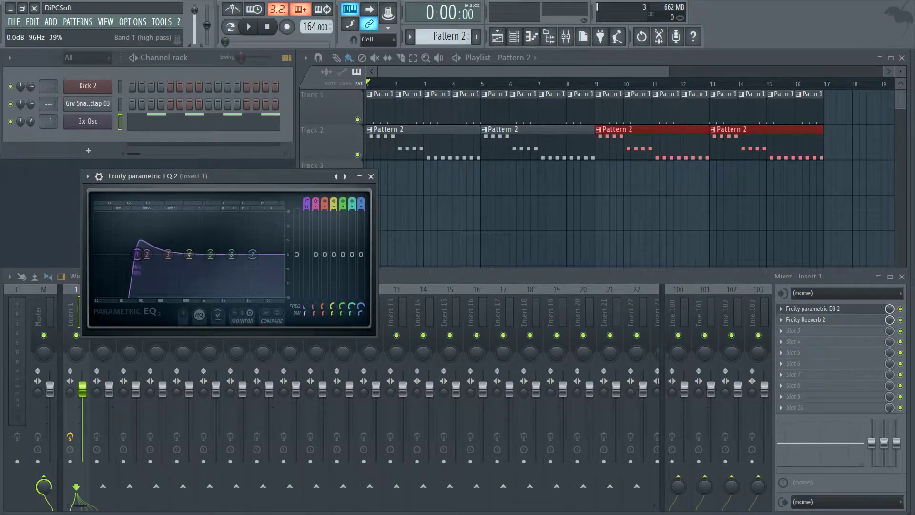
Tune the band 1 high pass to 87 Hz with 42% bandwidth while auditioning the song
key("space")
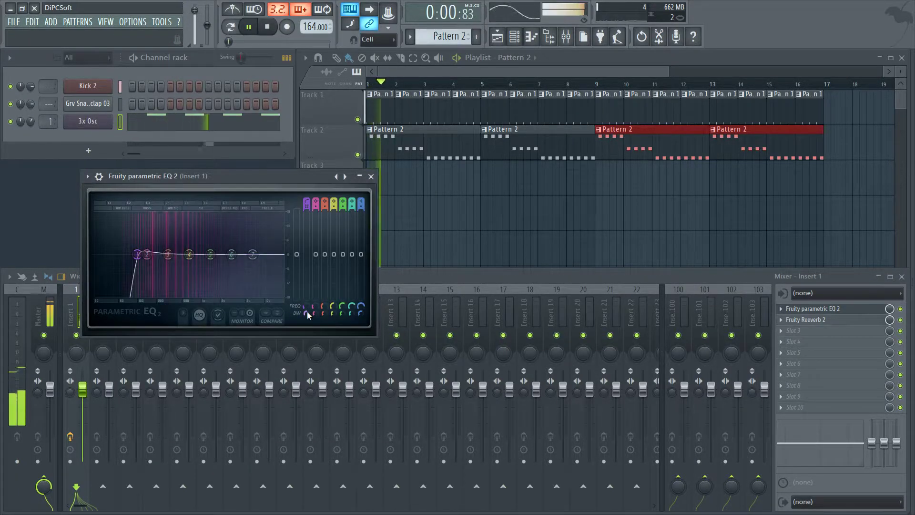
left_click_drag(305, 307, 305, 315)
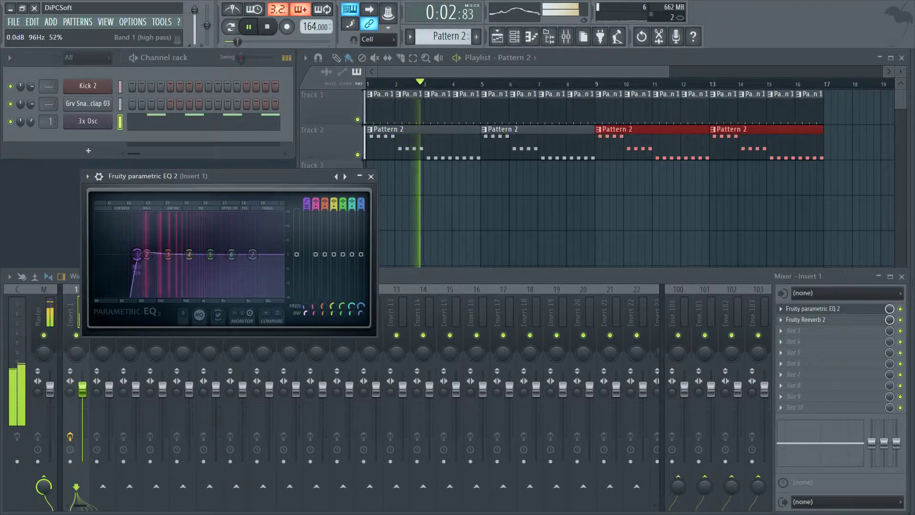
mouse_move(131, 254)
left_mouse_down()
mouse_move(145, 254)
mouse_move(131, 254)
left_mouse_up()
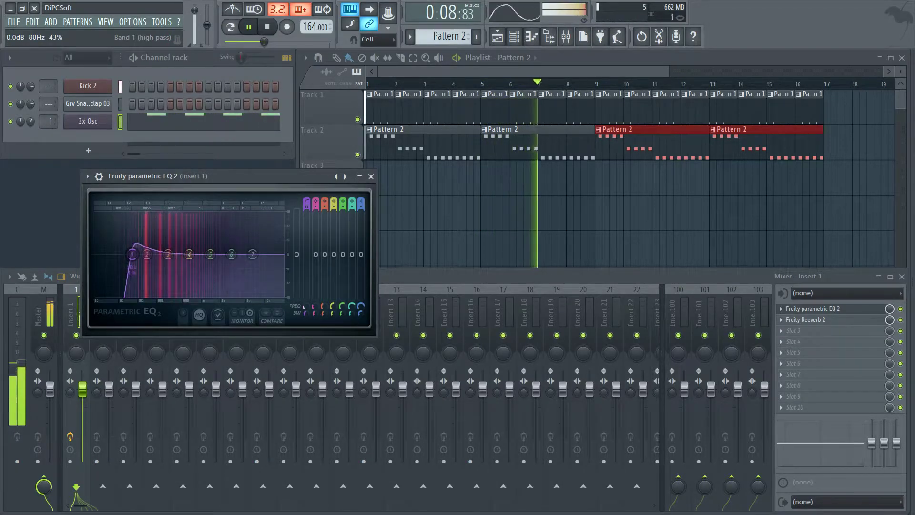
key("space")
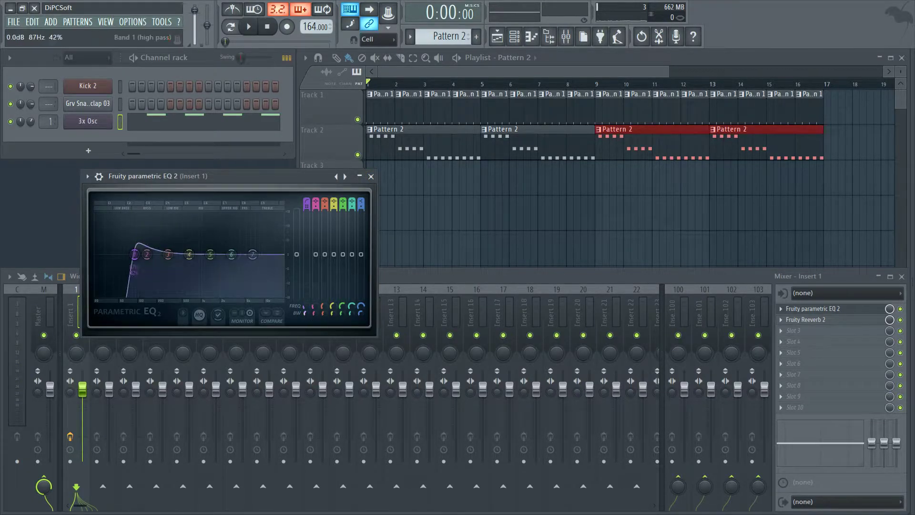
key("space")
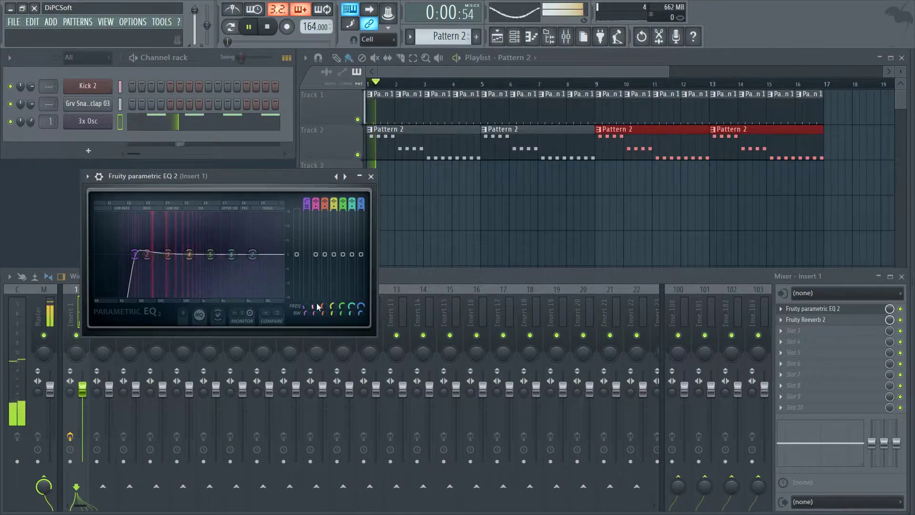
key("space")
Cut the EQ's band 7 high shelf to -18 dB, lower its frequency, audition the result and close the EQ
left_click_drag(361, 254, 364, 295)
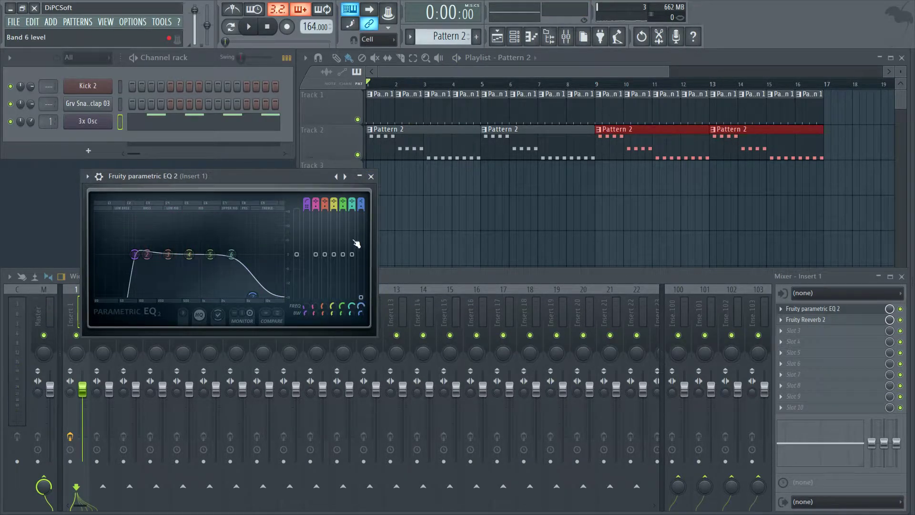
scroll(361, 307, "down", 5)
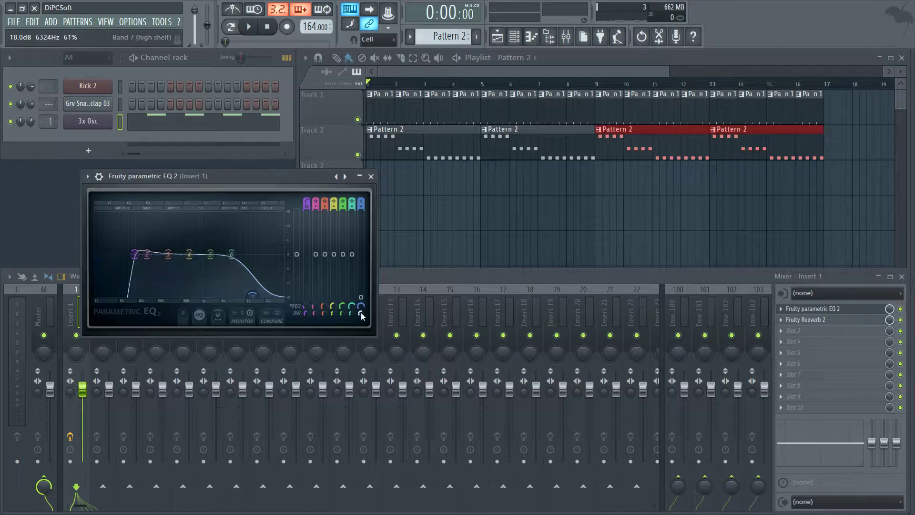
key("space")
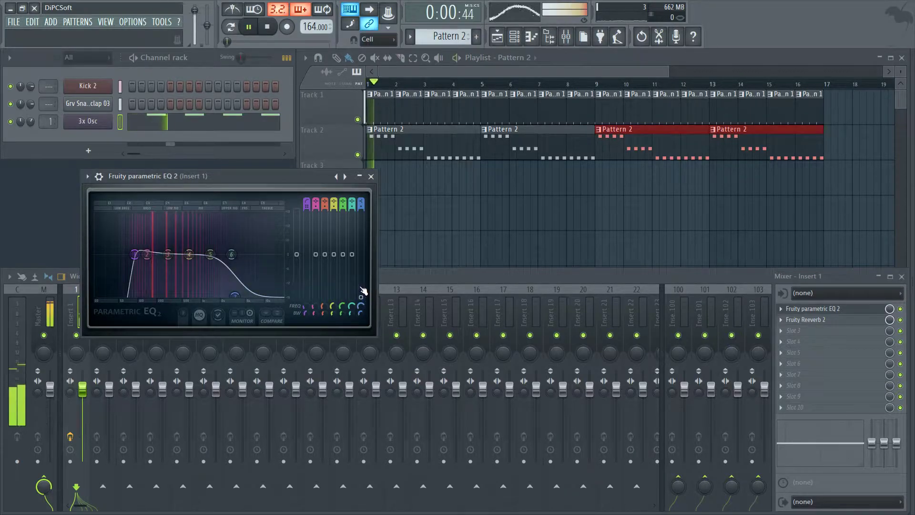
key("space")
left_click(373, 177)
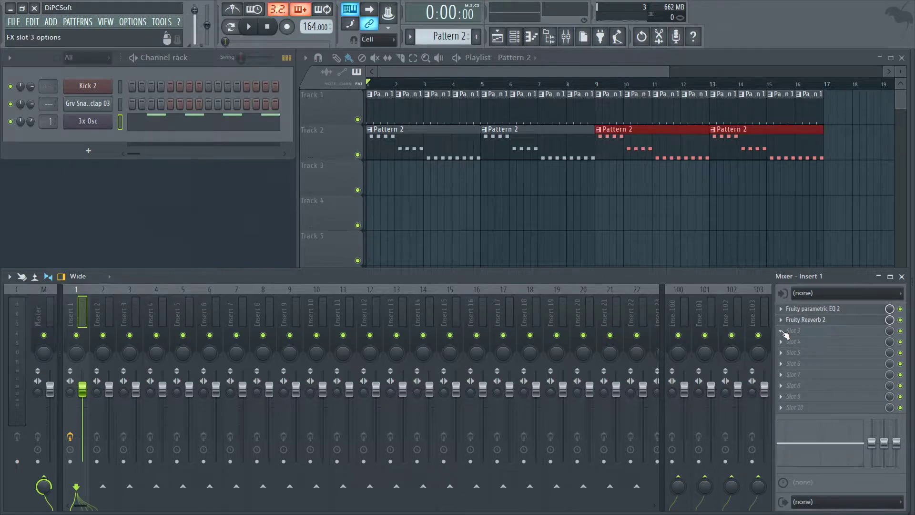
Add a Serum channel to the channel rack and move its window to the middle of the workspace
left_click(88, 153)
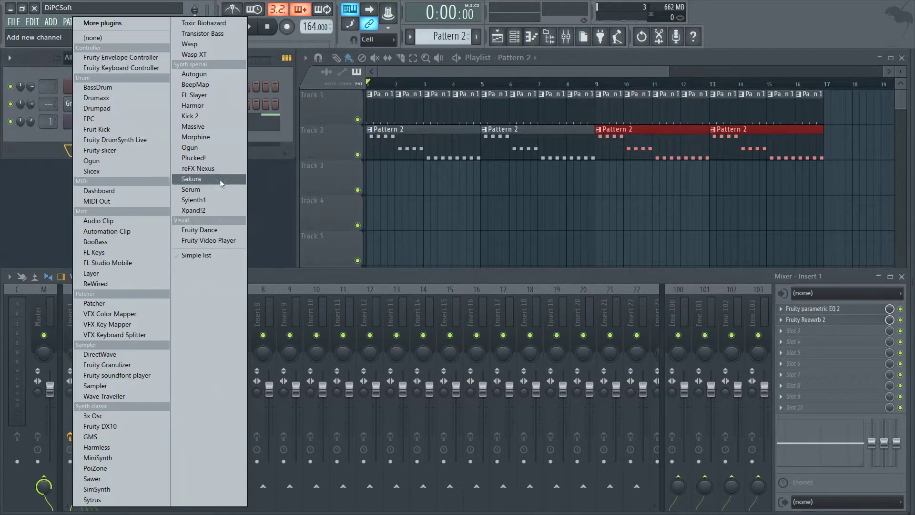
left_click(193, 190)
left_click_drag(214, 104, 485, 121)
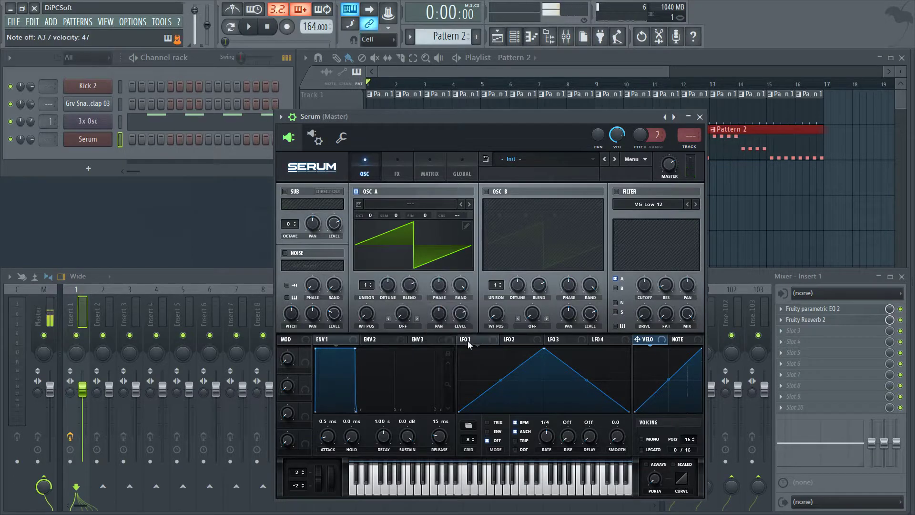
Set Serum's oscillator A to 11 unison voices with a detune of 0.07
left_click_drag(367, 287, 362, 248)
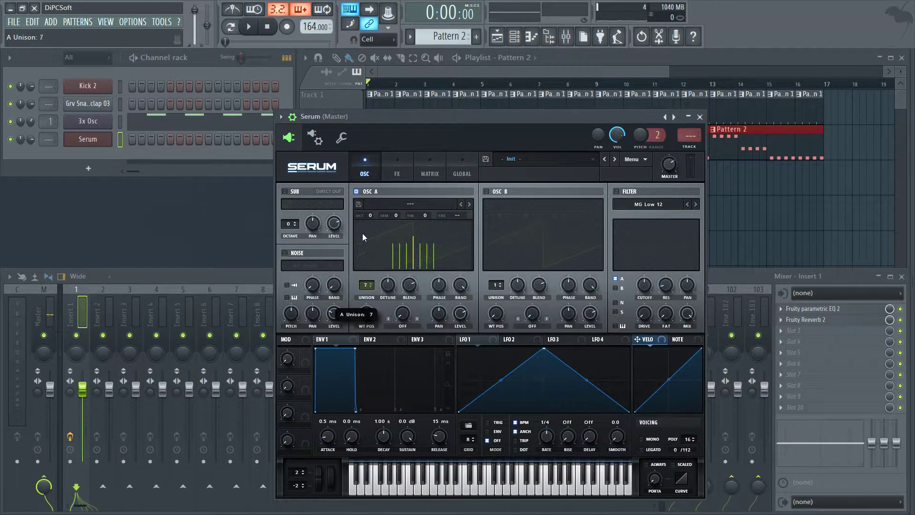
left_click_drag(360, 208, 360, 204)
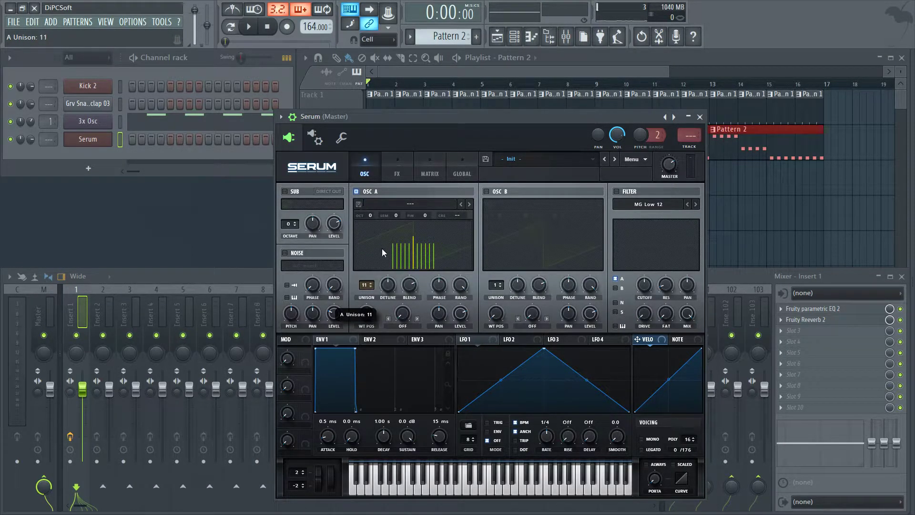
left_click_drag(388, 285, 387, 308)
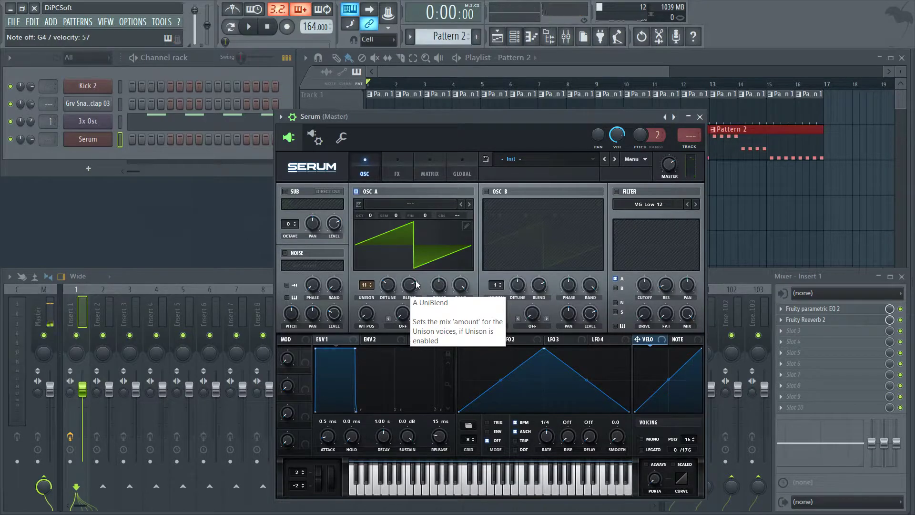
mouse_move(389, 291)
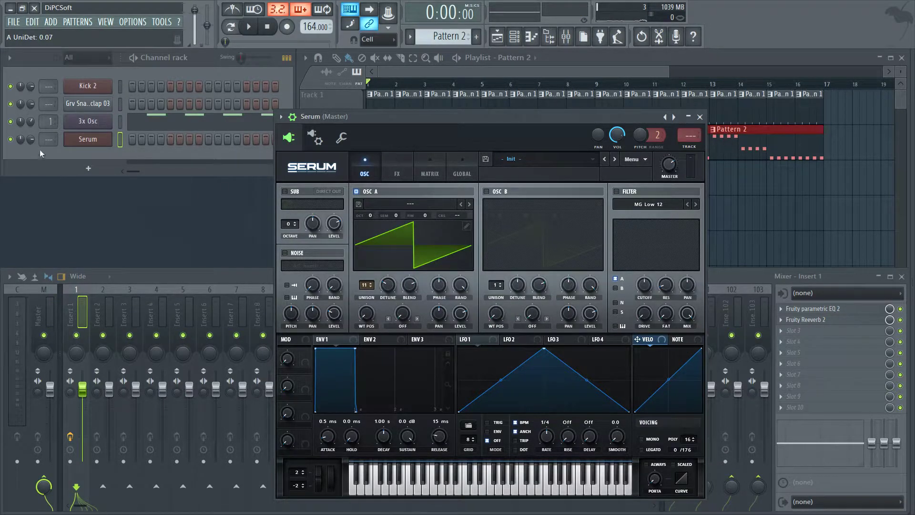
Leave Serum routed to the Master, enable its reverb effect with an adjusted size and close its window
scroll(46, 138, "up", 2)
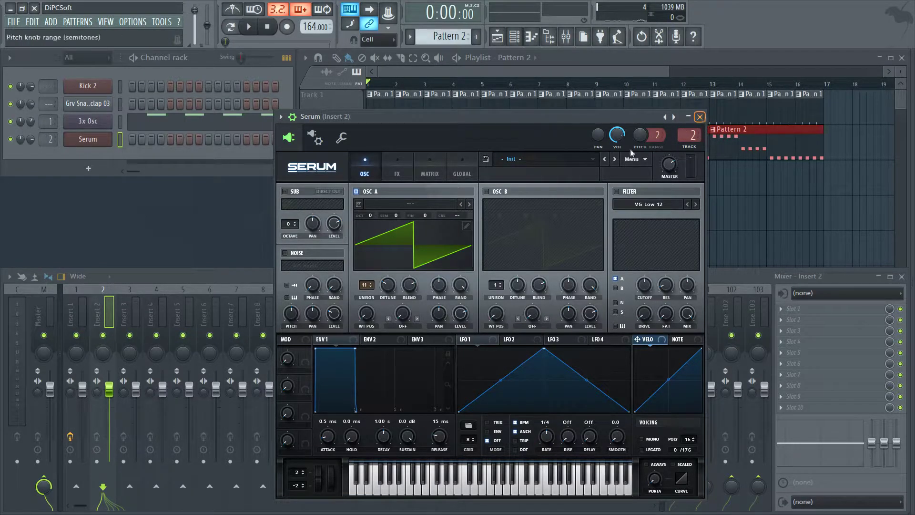
scroll(44, 141, "down", 2)
left_click(405, 164)
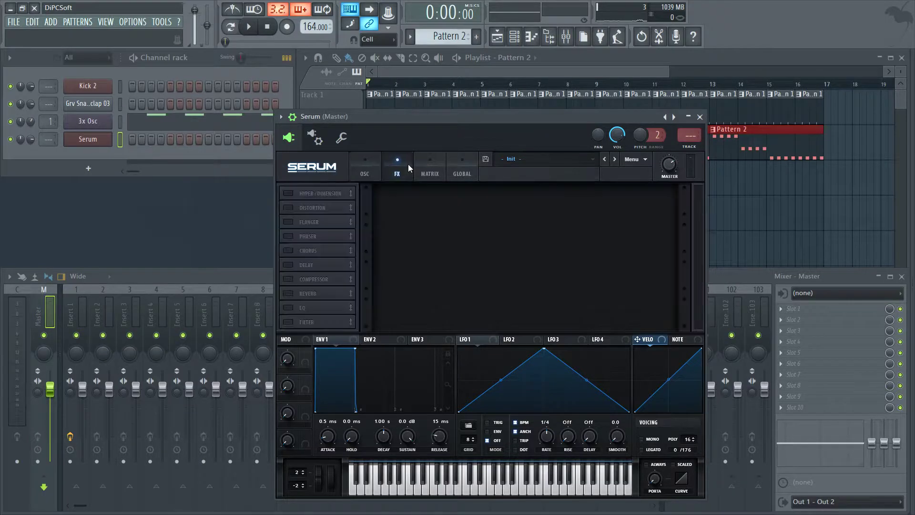
left_click(289, 293)
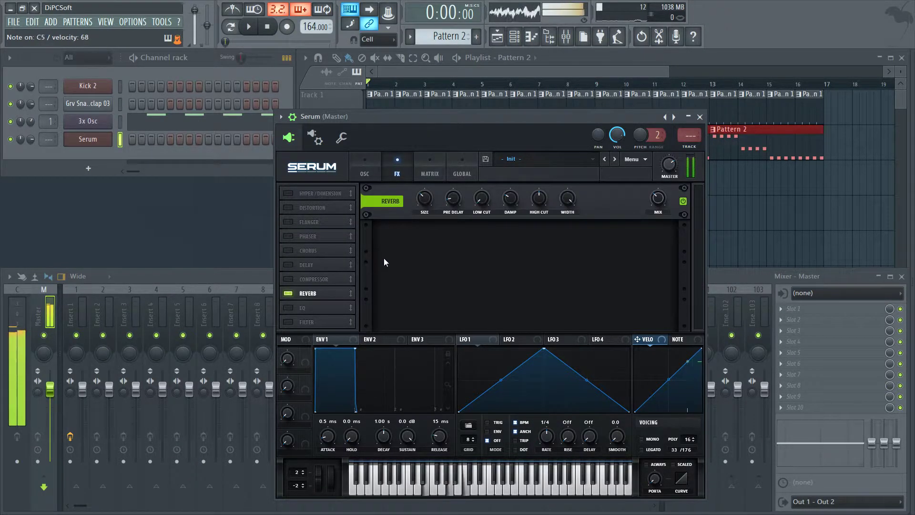
mouse_move(422, 203)
left_mouse_down()
mouse_move(427, 220)
mouse_move(423, 194)
left_mouse_up()
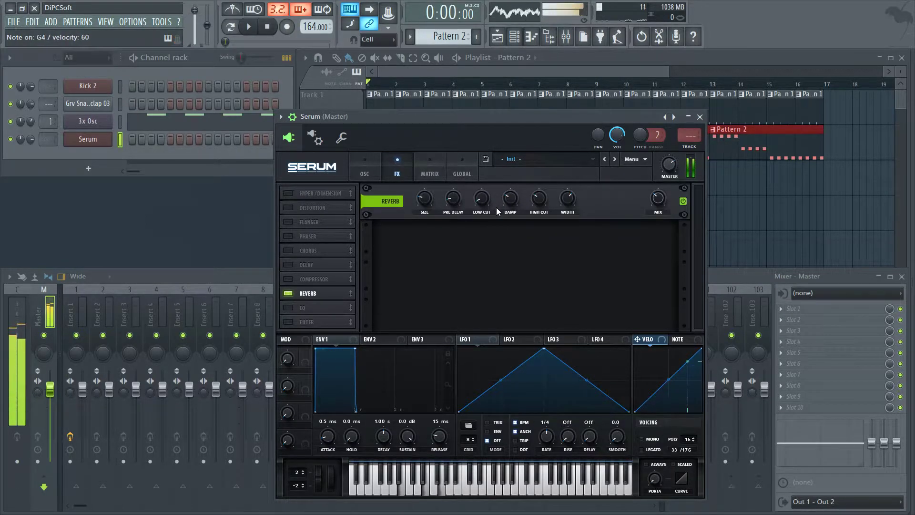
key("space")
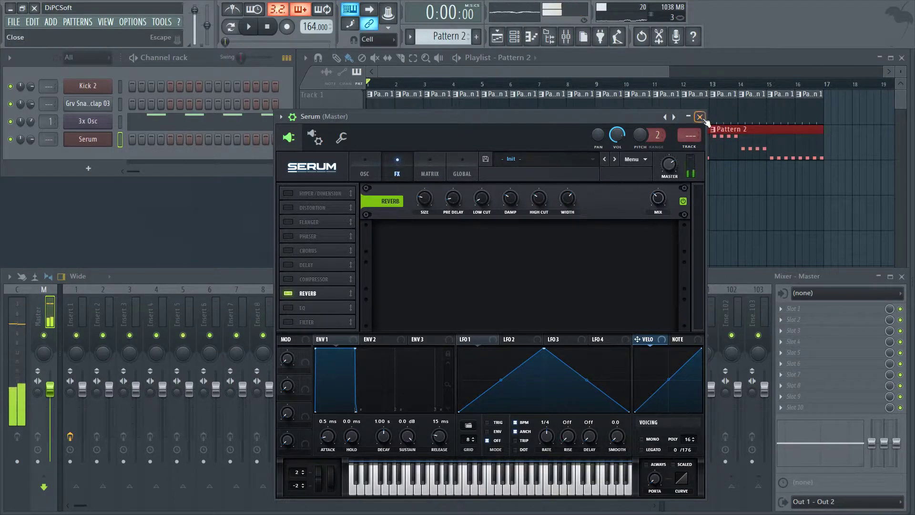
left_click(700, 117)
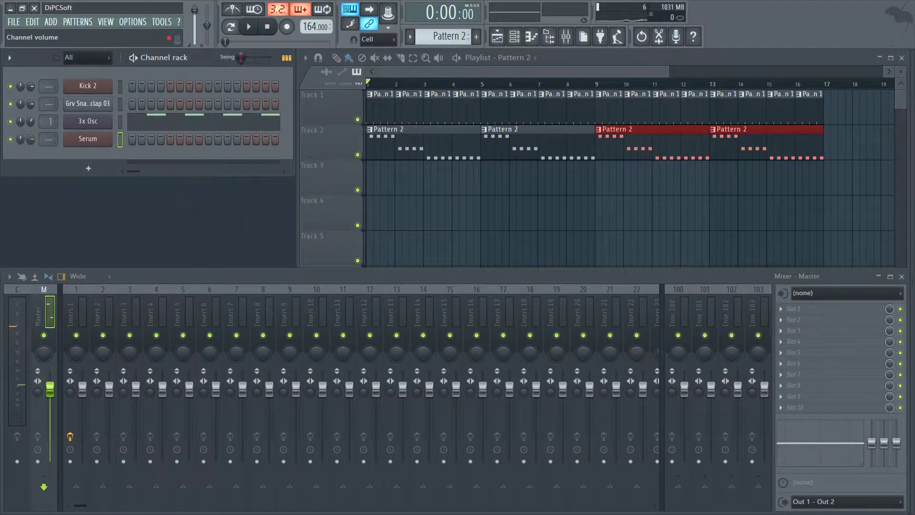
Open the Serum channel in the piano roll and switch to the empty Pattern 3
right_click(105, 138)
left_click(131, 139)
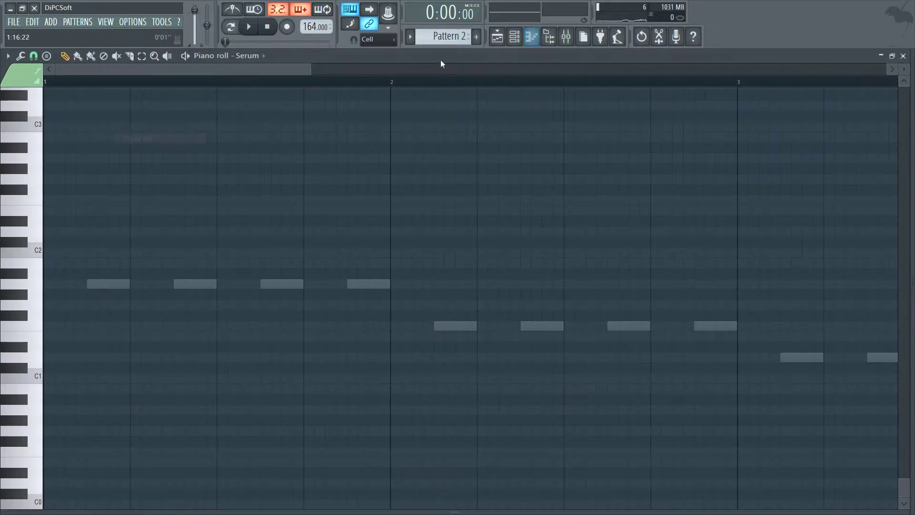
scroll(448, 36, "down", 1)
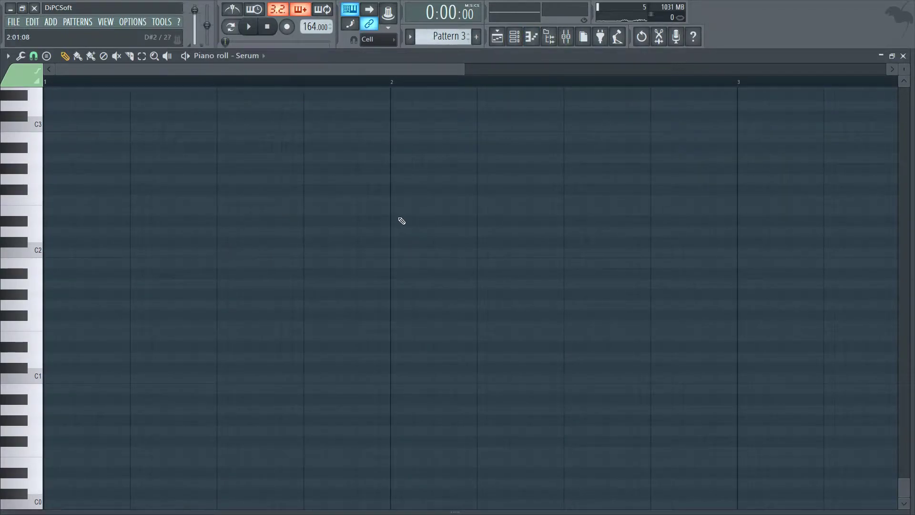
Place a half-beat chord of E5, A5 and C6 at the start of bar 1 in Serum's Pattern 3
scroll(403, 221, "up", 6)
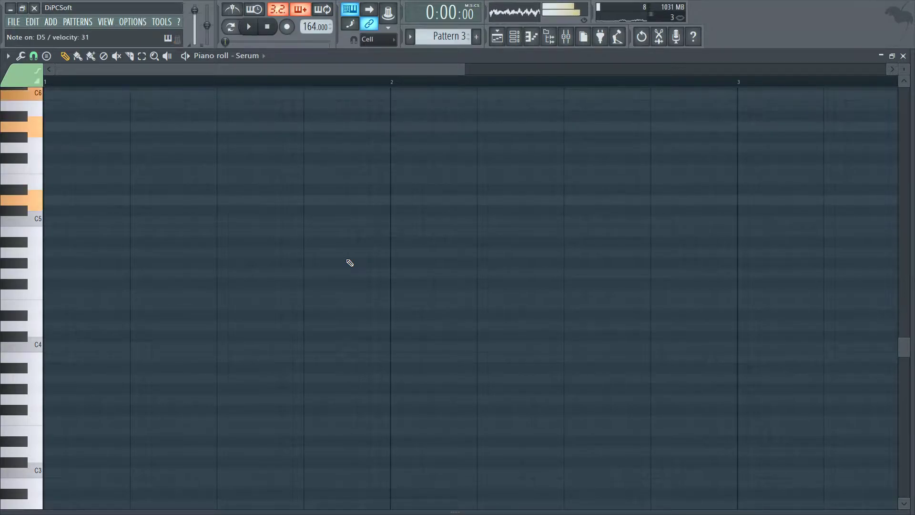
left_click_drag(129, 191, 14, 189)
left_click(50, 130)
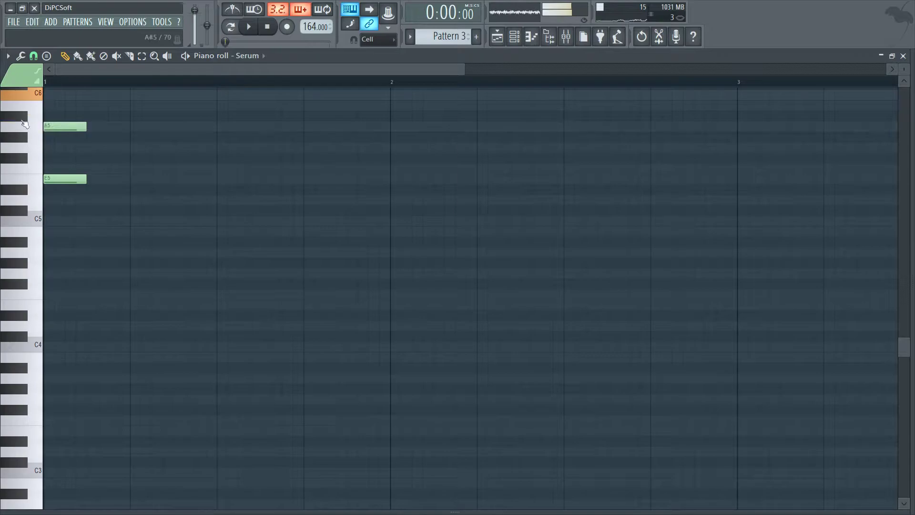
left_click(46, 96)
Copy the chord to the seventh step of bar 1, lengthen both chords to one beat and play the pattern in pattern mode
left_click_drag(173, 257, 118, 95)
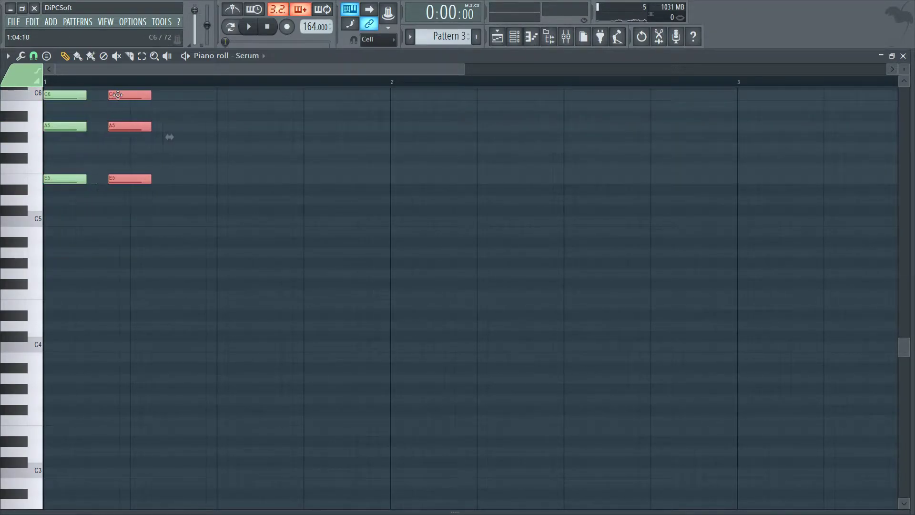
key("space")
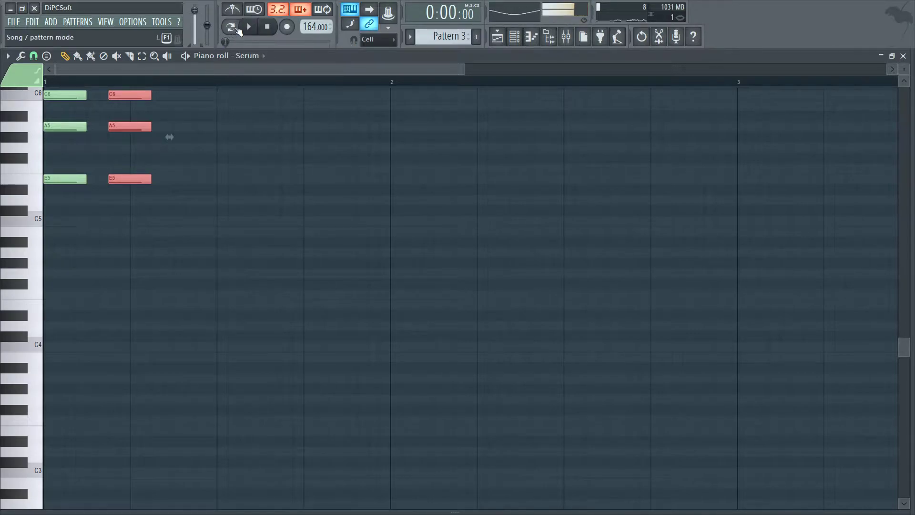
key("space")
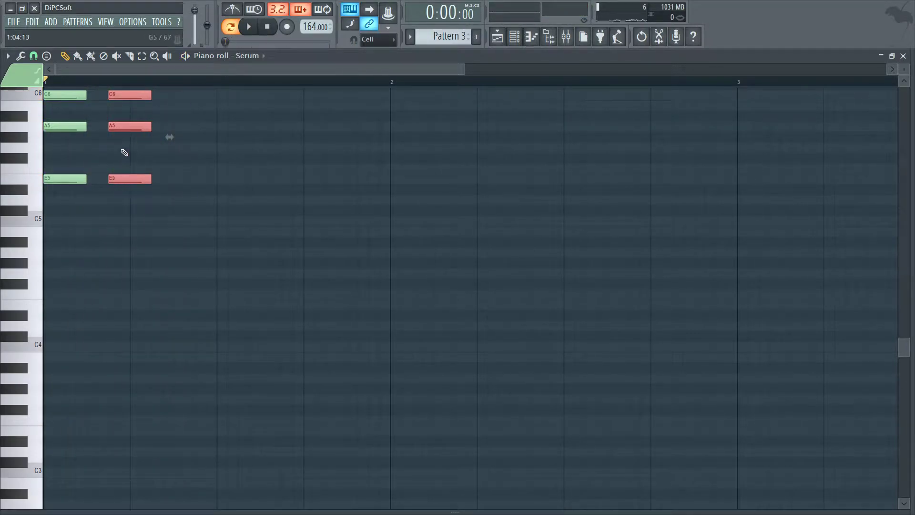
left_click_drag(122, 127, 188, 132)
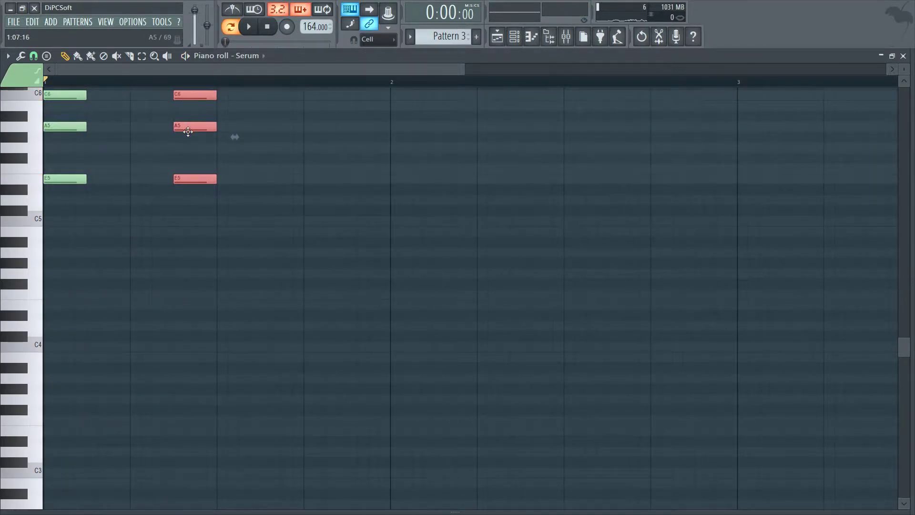
left_click_drag(278, 238, 74, 101)
left_click_drag(261, 214, 119, 98)
key("space")
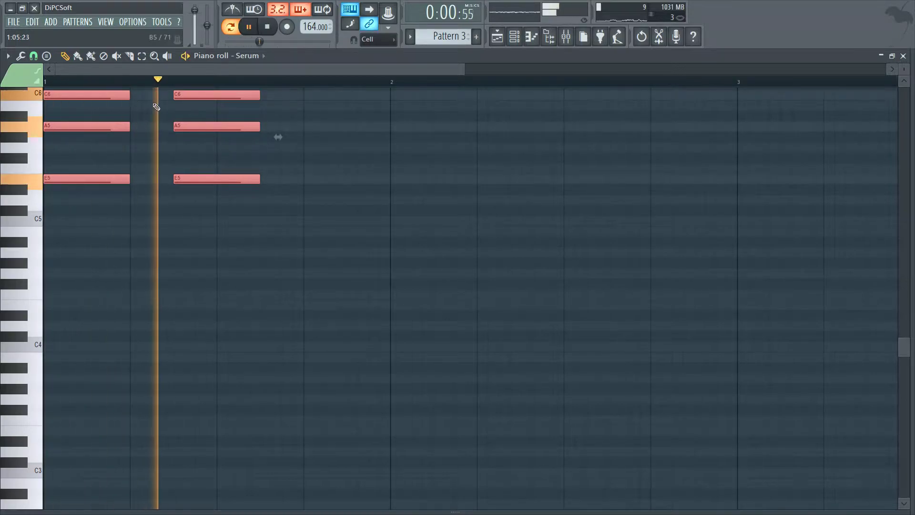
key("space")
Add a third copy of the E5, A5 and C6 chord on beat 4 of bar 1
scroll(228, 86, "up", 2)
scroll(228, 86, "up", 1)
scroll(332, 242, "up", 3)
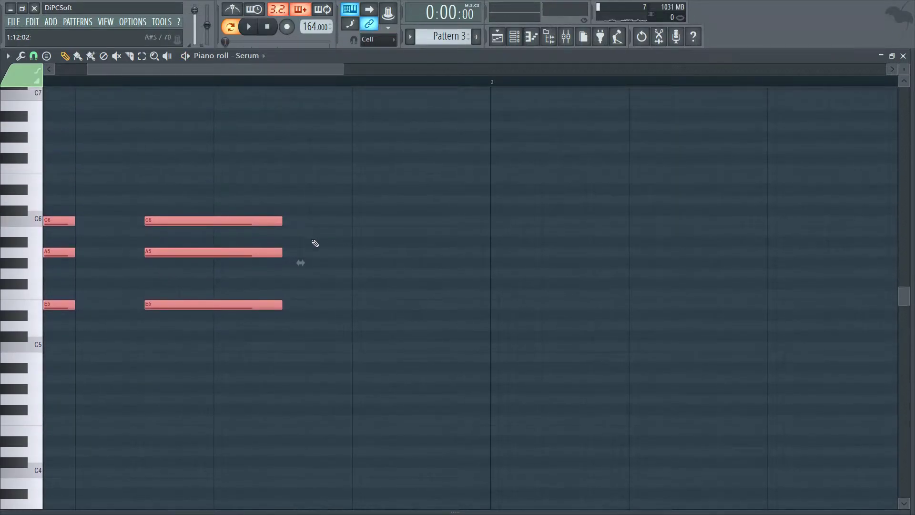
left_click_drag(351, 383, 417, 218)
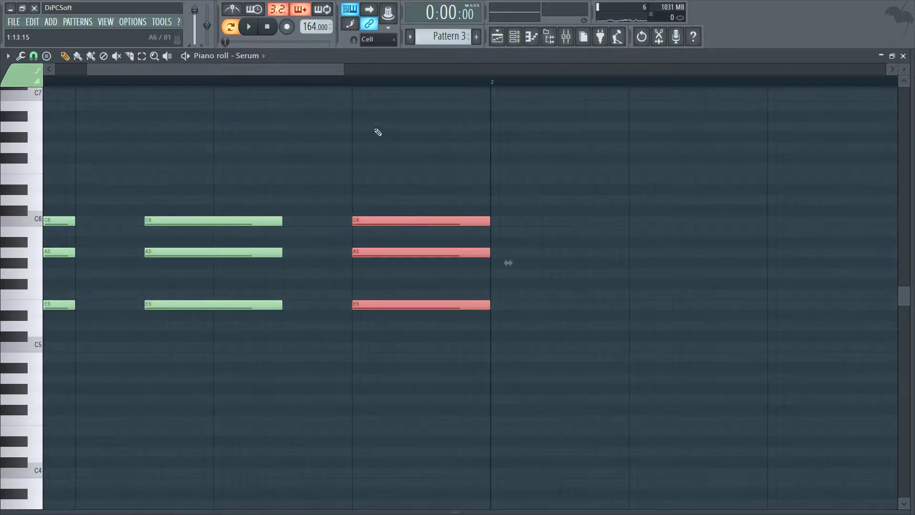
Copy the bar 1 chords to bar 2, change them to C5, F5 and A5, and play the pattern
scroll(374, 87, "down", 2)
left_click_drag(390, 368, 63, 165)
left_click_drag(66, 218, 307, 257)
key("space")
left_click_drag(537, 372, 302, 295)
key("space")
key("space")
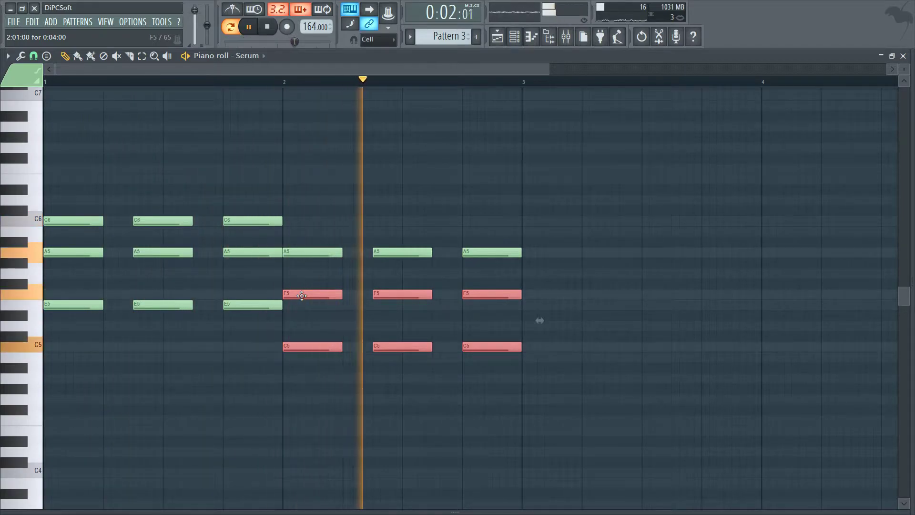
key("space")
Add three chords of G5, C6 and E6 in bar 3 with the same rhythm and play the pattern
left_click_drag(605, 392, 542, 173)
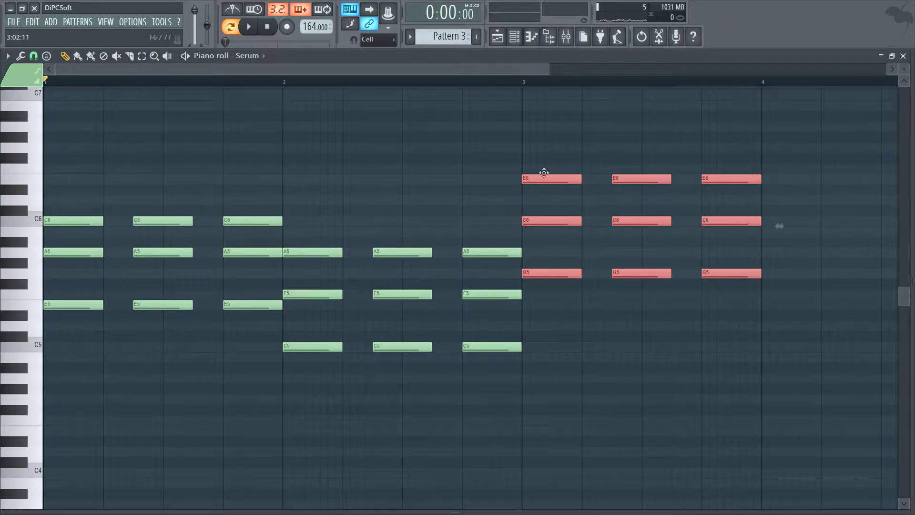
key("space")
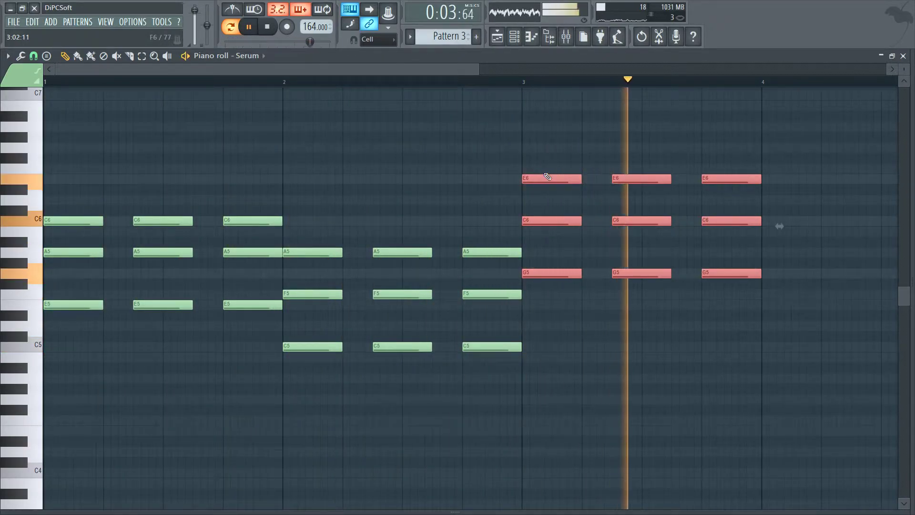
key("space")
Duplicate the three bar 3 chords into bar 4
left_click_drag(448, 72, 548, 85)
left_click_drag(605, 299, 359, 176)
key("ctrl+b")
left_click_drag(600, 182, 599, 183)
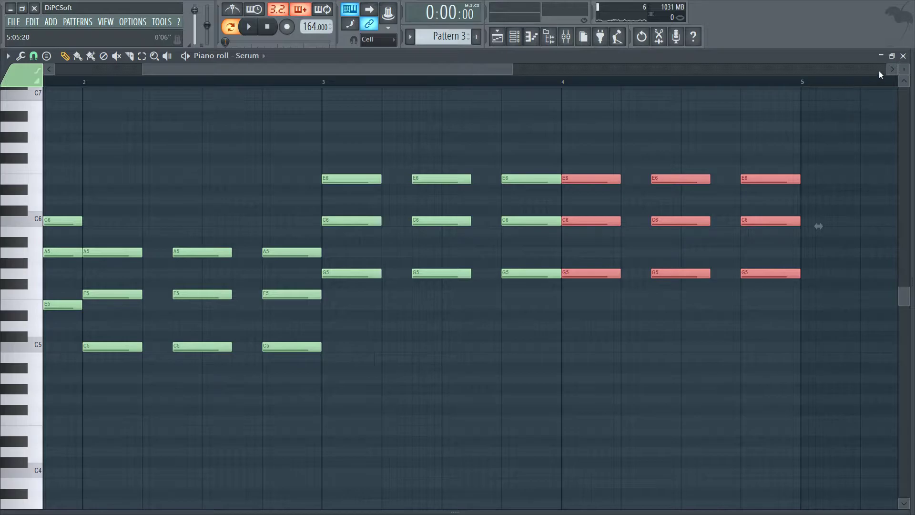
Close the piano roll and turn off the reverb in Serum's effects
key("F7")
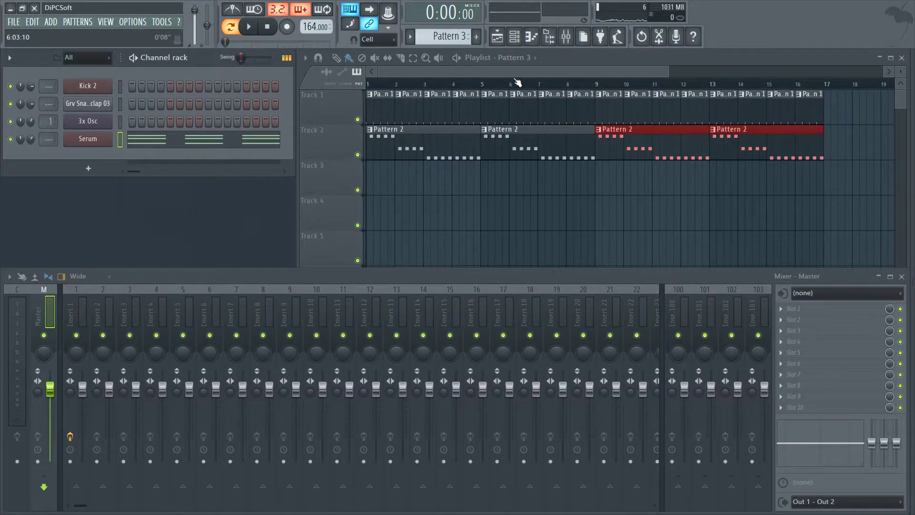
left_click(103, 141)
left_click(399, 172)
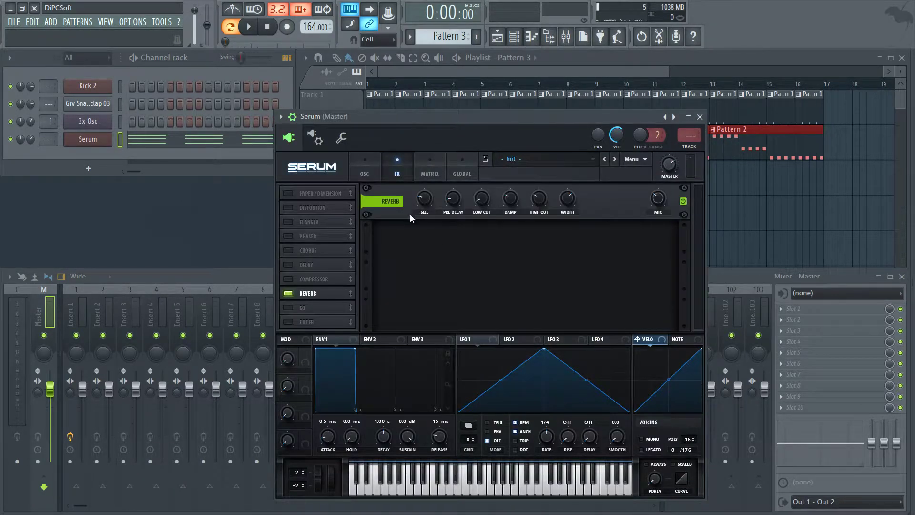
left_click(288, 293)
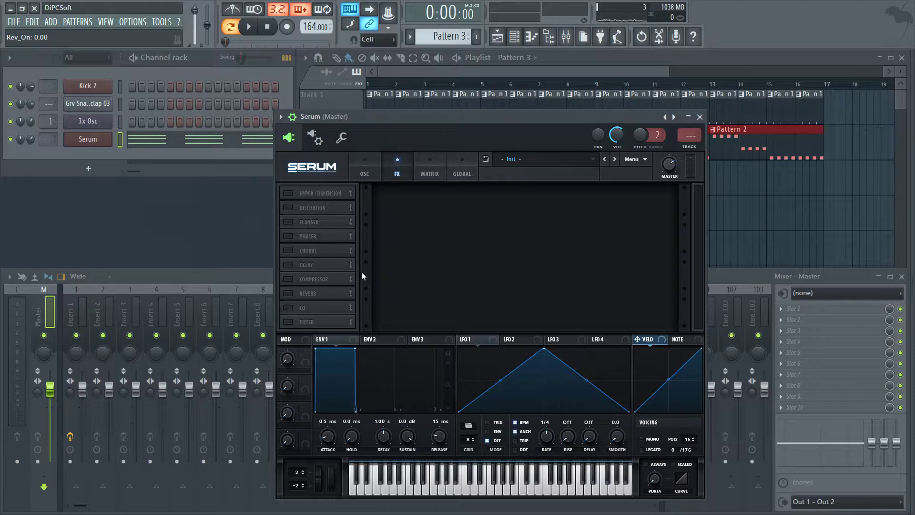
key("space")
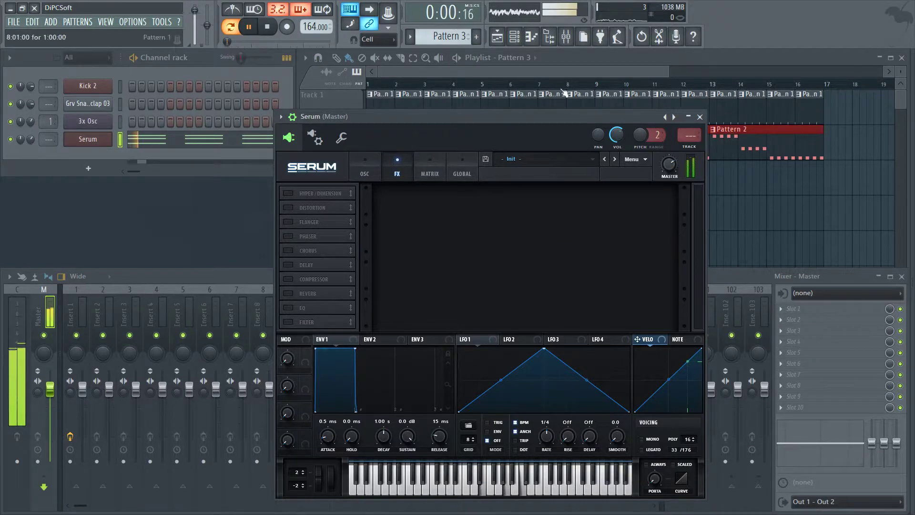
left_click(542, 73)
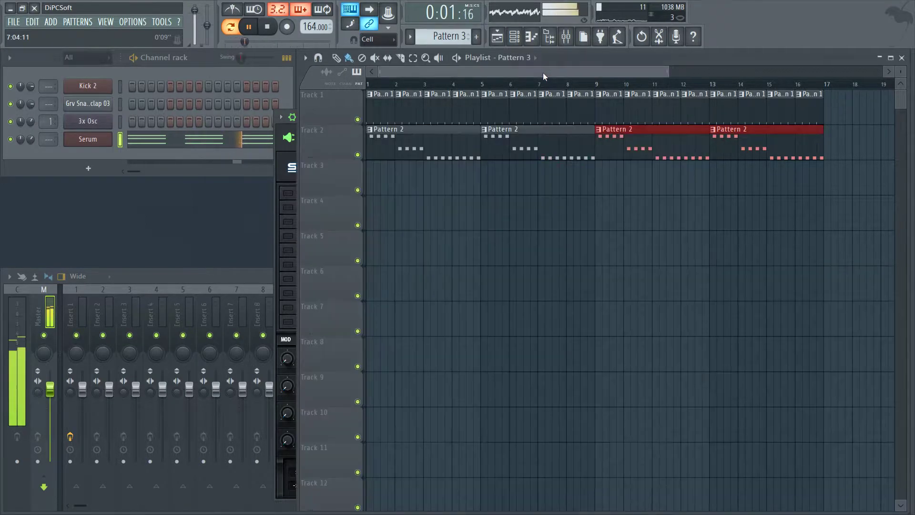
left_click(295, 129)
left_click(341, 138)
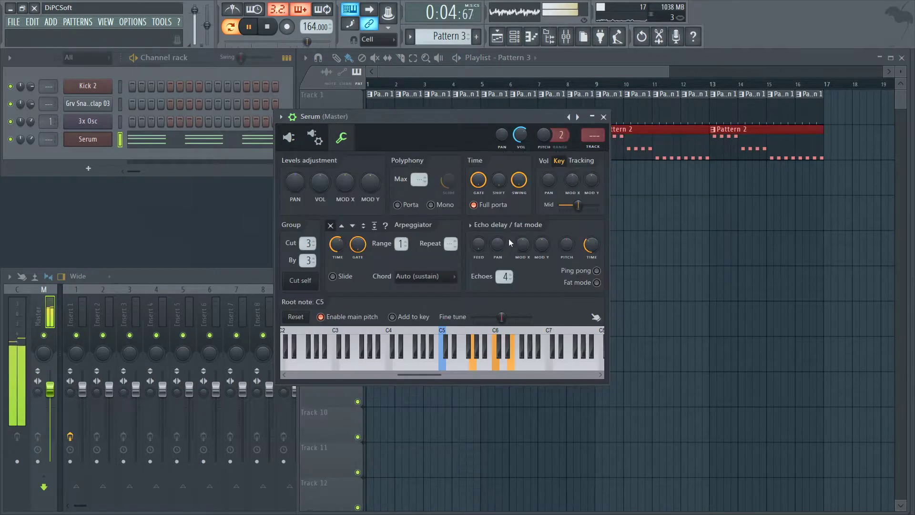
left_click(314, 138)
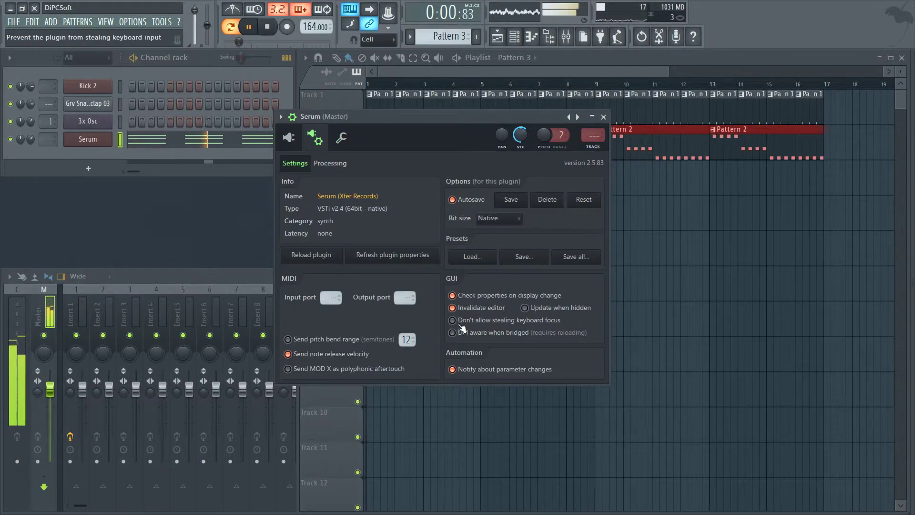
left_click(290, 139)
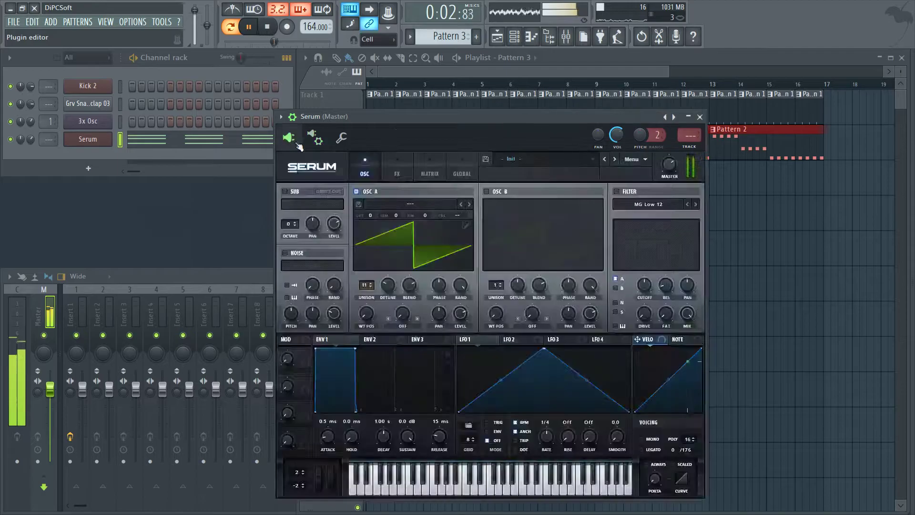
left_click(700, 116)
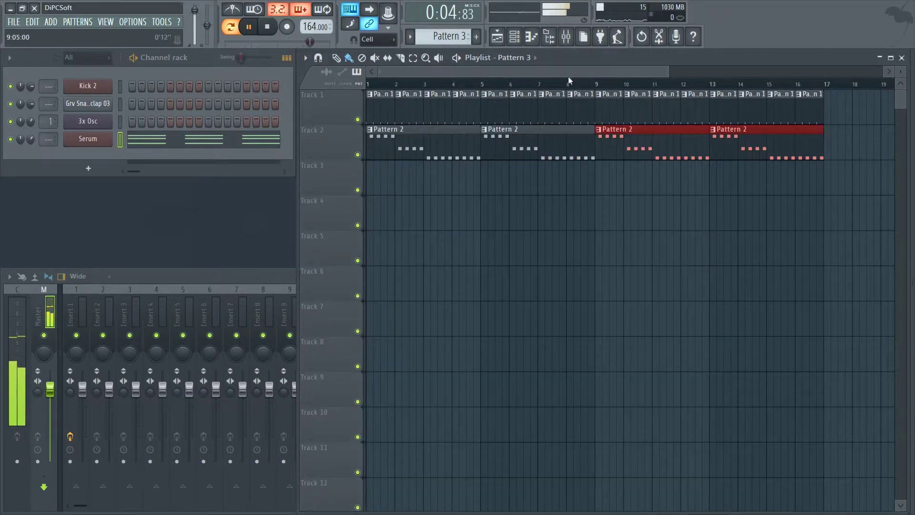
key("space")
Remove the Pattern 1 clips from bars 1 to 8 of Track 1 and paint Pattern 3 across bars 1 to 16 of Track 3
mouse_move(378, 114)
left_mouse_down()
mouse_move(485, 98)
mouse_move(570, 108)
mouse_move(578, 98)
left_mouse_up()
key("space")
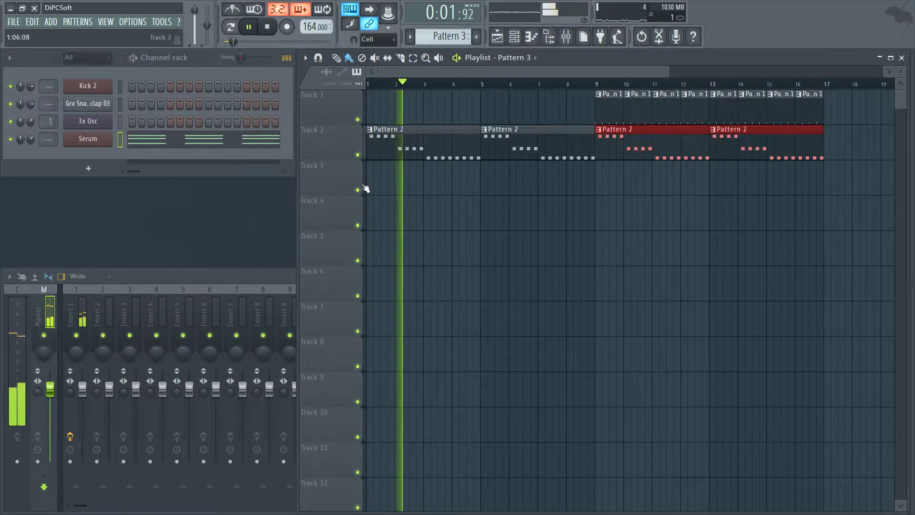
mouse_move(441, 204)
left_mouse_down()
mouse_move(793, 204)
mouse_move(617, 160)
left_mouse_up()
key("space")
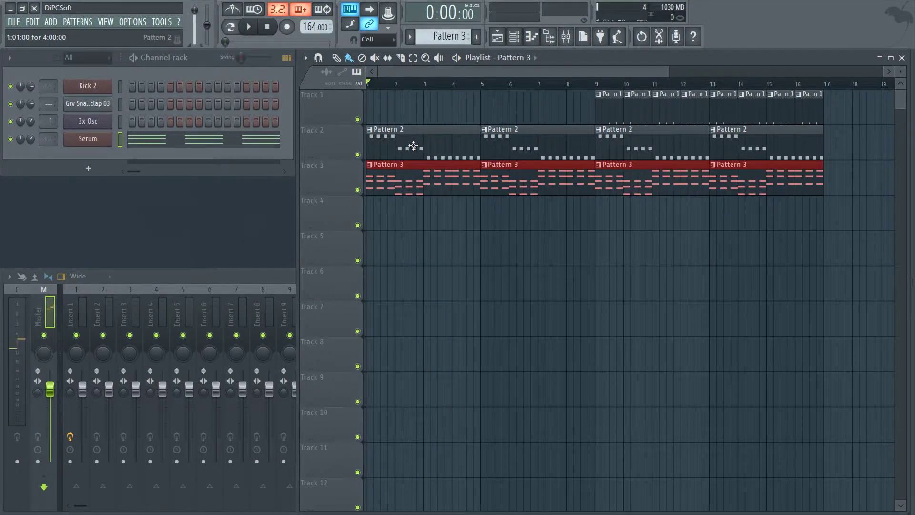
Play the arrangement from the start and mute Track 2
key("space")
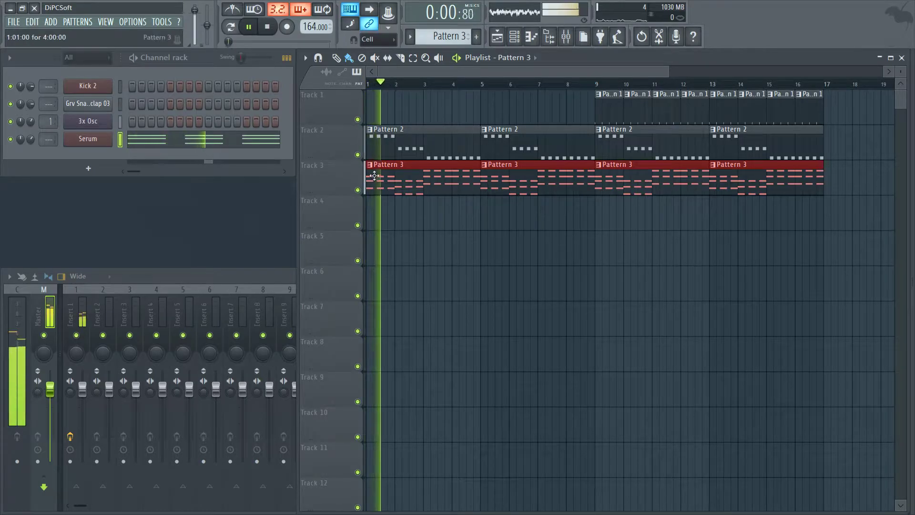
left_click(358, 155)
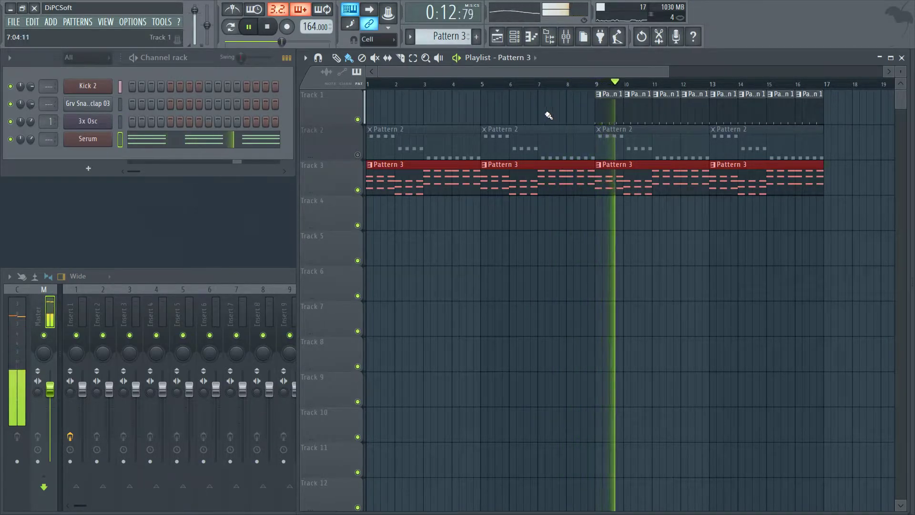
key("space")
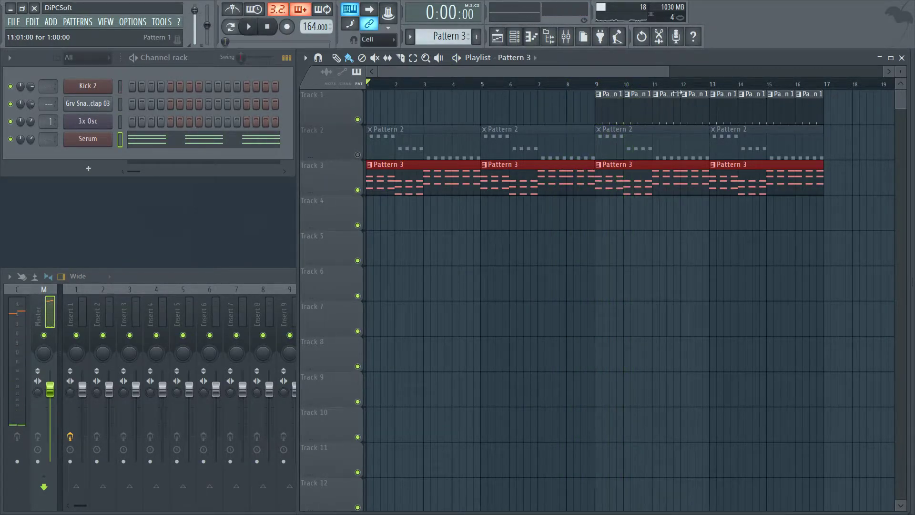
scroll(477, 86, "down", 2)
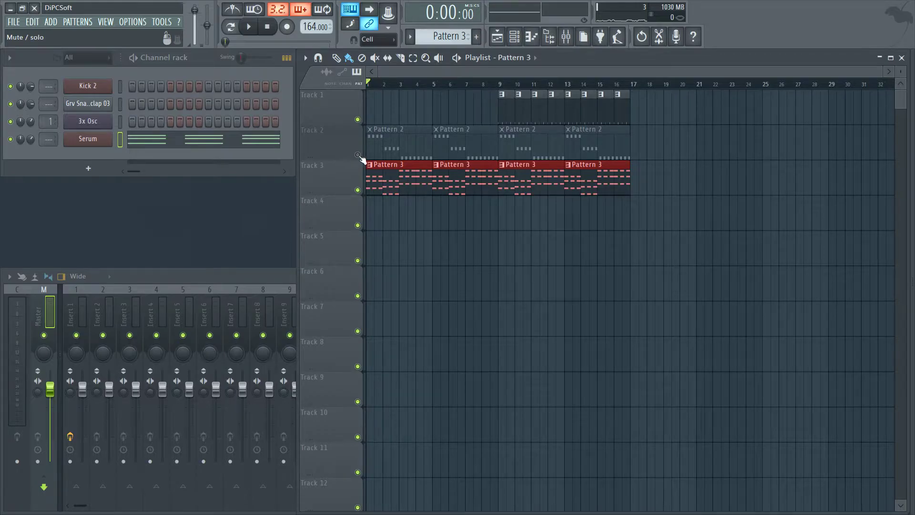
Route Serum to mixer insert 2 and load Fruity Parametric EQ 2 in its first effect slot
left_click(235, 278)
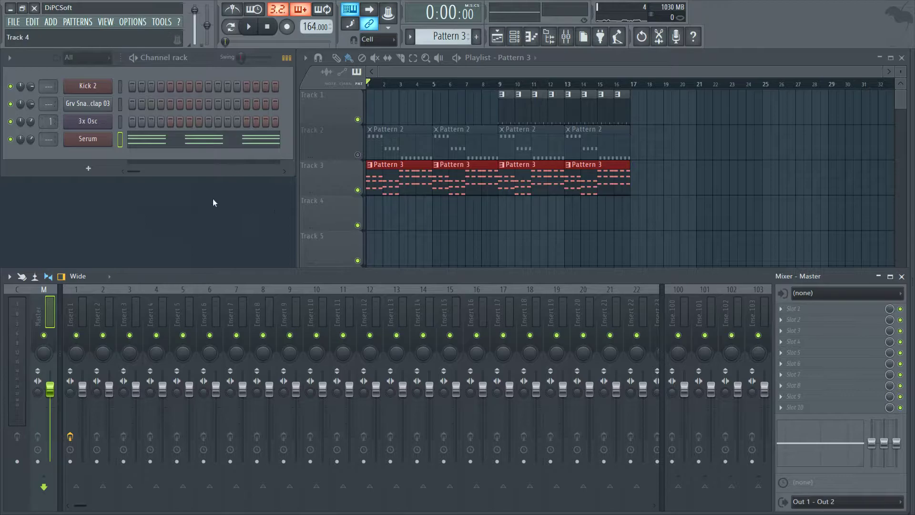
scroll(48, 139, "up", 2)
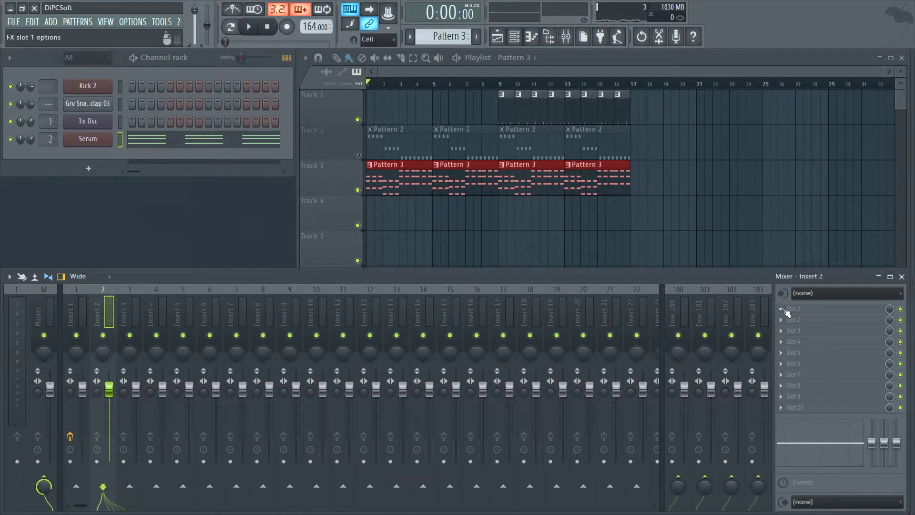
left_click(788, 311)
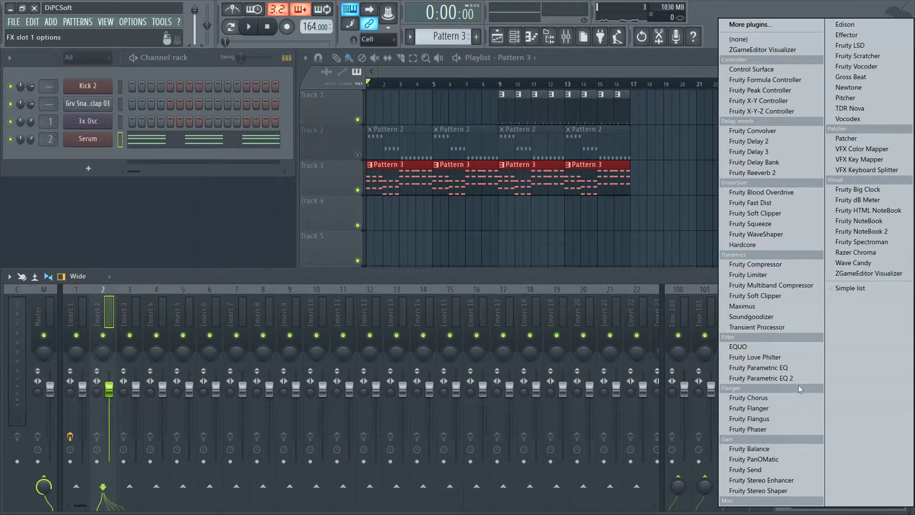
left_click(782, 378)
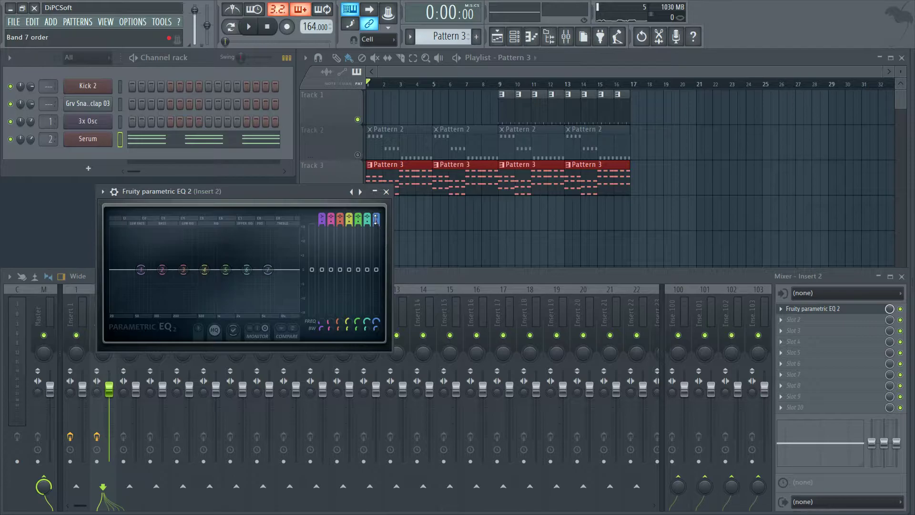
Make EQ band 7 a Steep 8 low pass and set it to 20000 Hz with a 51% bandwidth
scroll(378, 218, "up", 4)
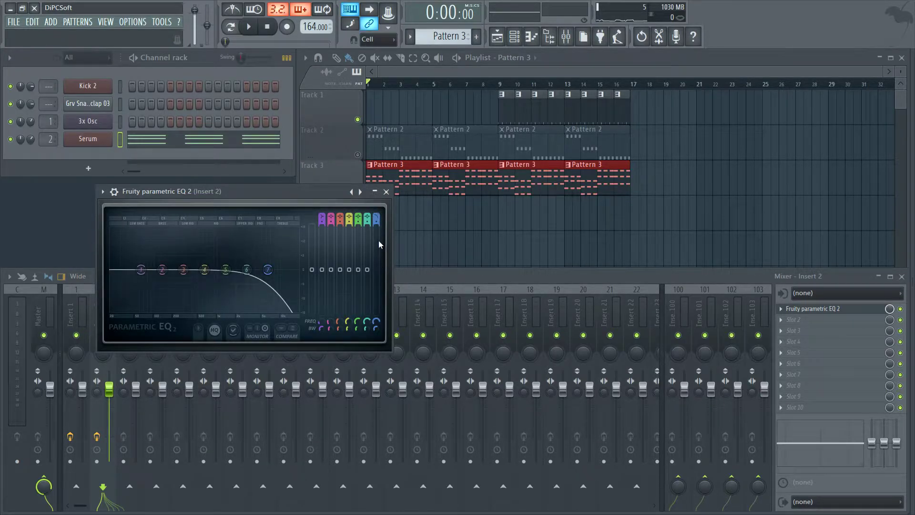
scroll(378, 222, "up", 1)
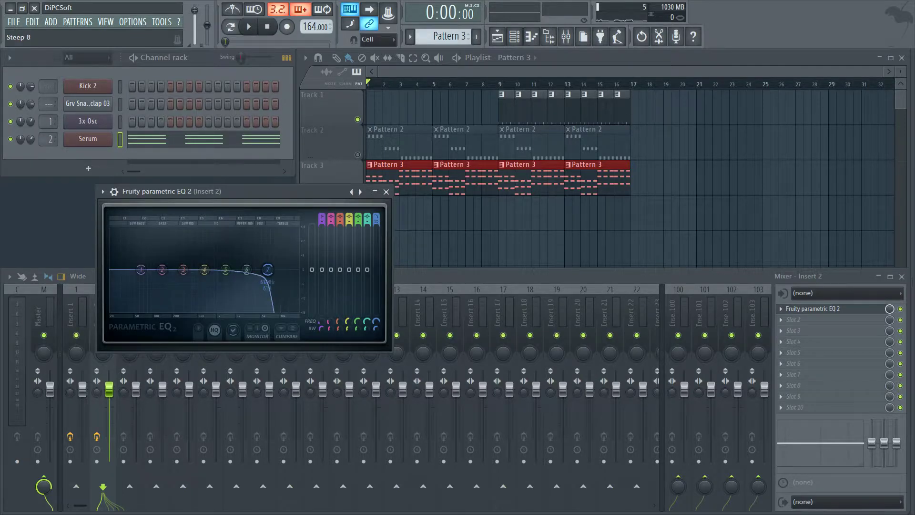
left_click_drag(268, 270, 299, 270)
scroll(298, 269, "down", 2)
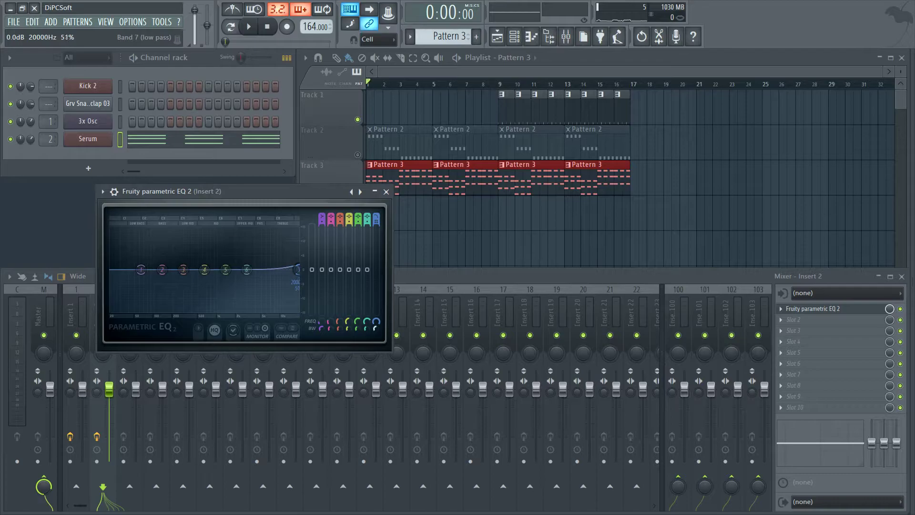
Set EQ band 7 to 20 Hz and create an automation clip for its frequency
left_click_drag(299, 269, 110, 270)
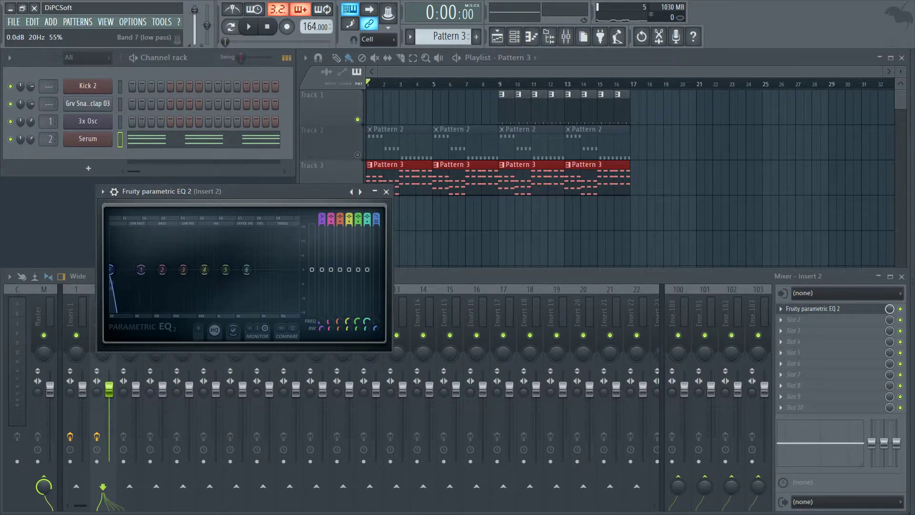
right_click(377, 324)
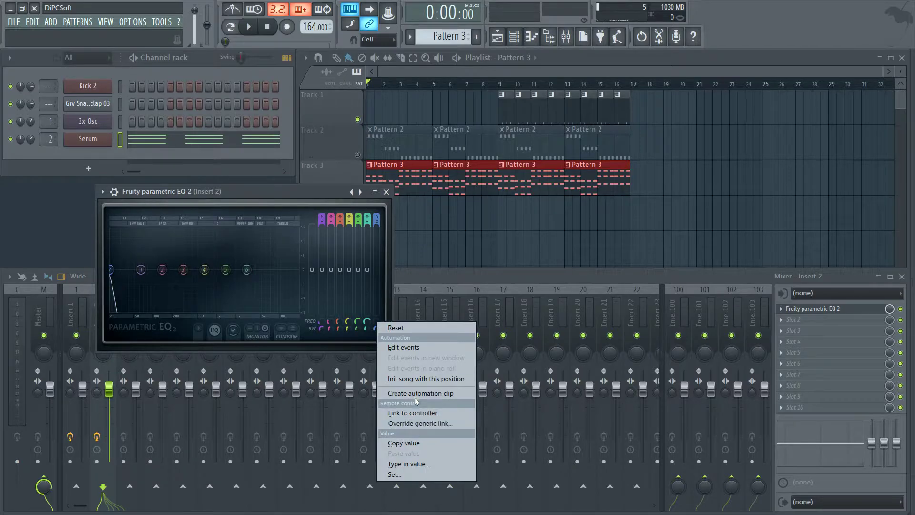
left_click(411, 394)
left_click(381, 71)
Shape the band 7 frequency automation as one gradual rise from a raised start at bar 1 to its peak at bar 17
key("space")
key("space")
left_click_drag(399, 227, 503, 189)
key("space")
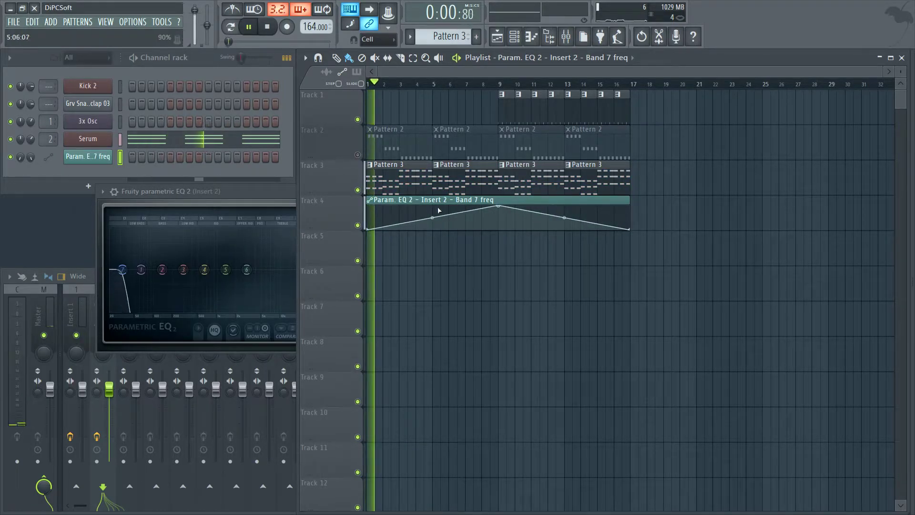
left_click_drag(372, 230, 371, 225)
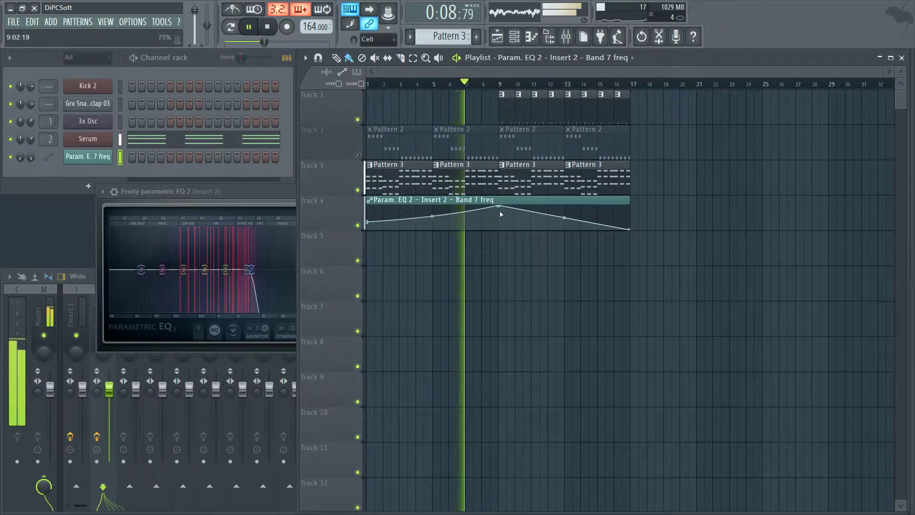
left_click_drag(498, 206, 631, 174)
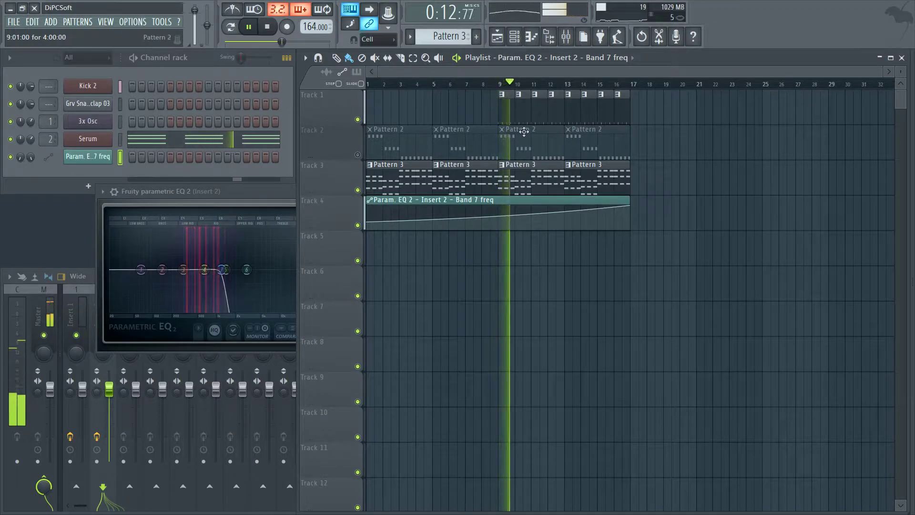
Duplicate the Track 1 drum clips from bars 9 to 16 onto bars 17 to 24
left_click_drag(648, 90, 506, 114)
key("ctrl+b")
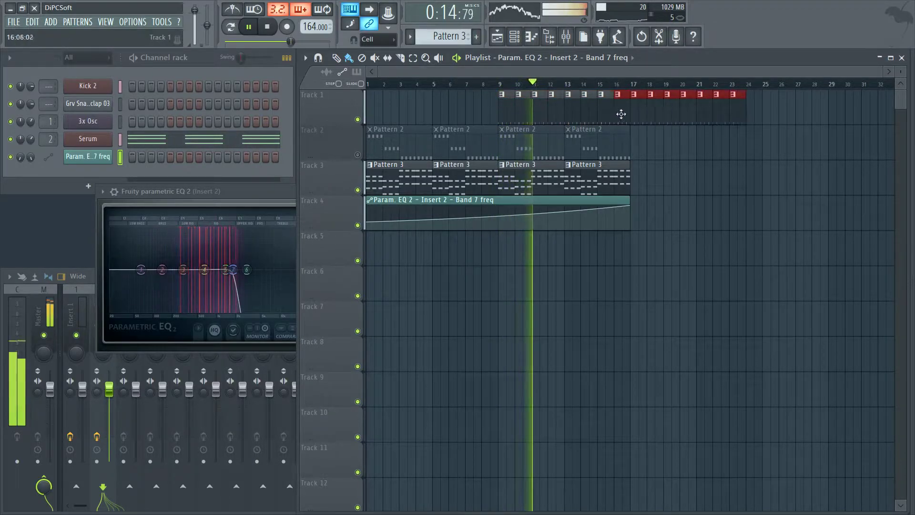
key("space")
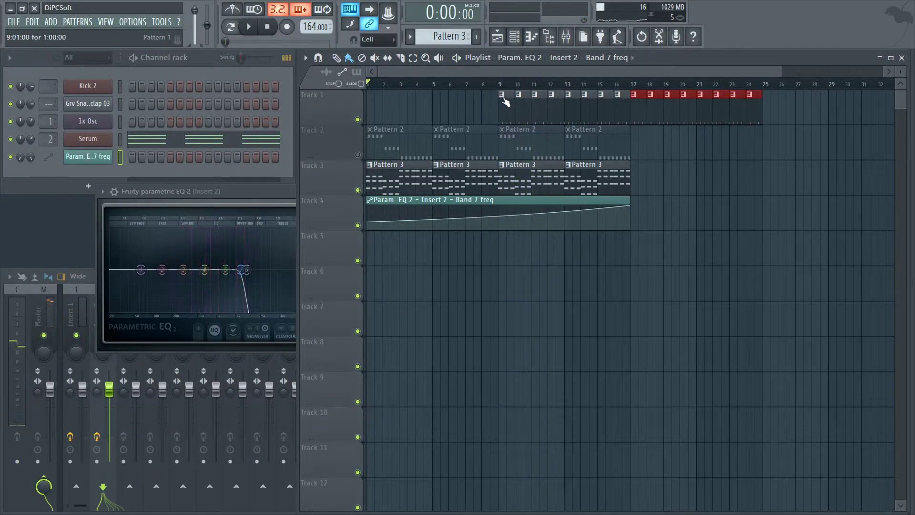
Make the Track 1 clip at bar 9 a unique pattern and delete the clips in bars 10 to 16
right_click(501, 101)
left_click(518, 169)
left_click_drag(620, 109, 527, 119)
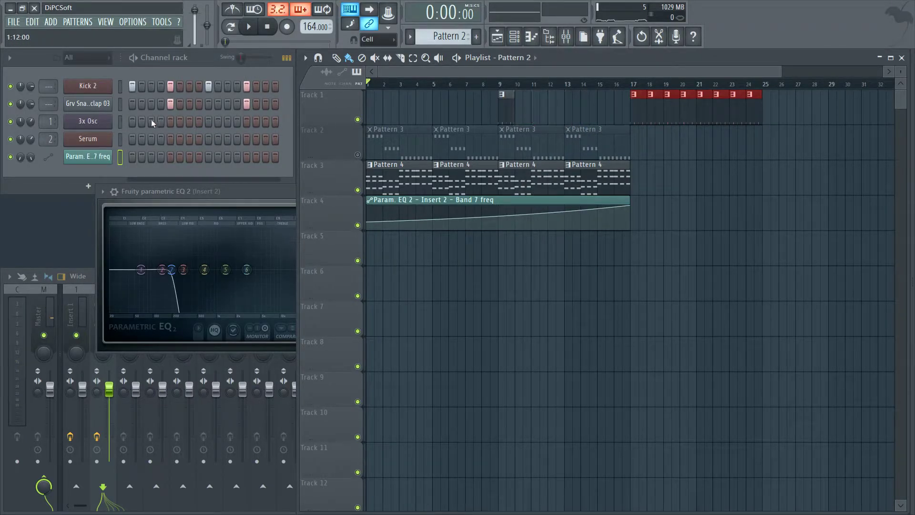
Clear the snare hits from Pattern 2, place its kicks on steps 1, 7 and 13, and start playback
left_click(170, 86)
left_click(171, 104)
left_click(247, 85)
left_click(189, 85)
left_click(246, 87)
key("space")
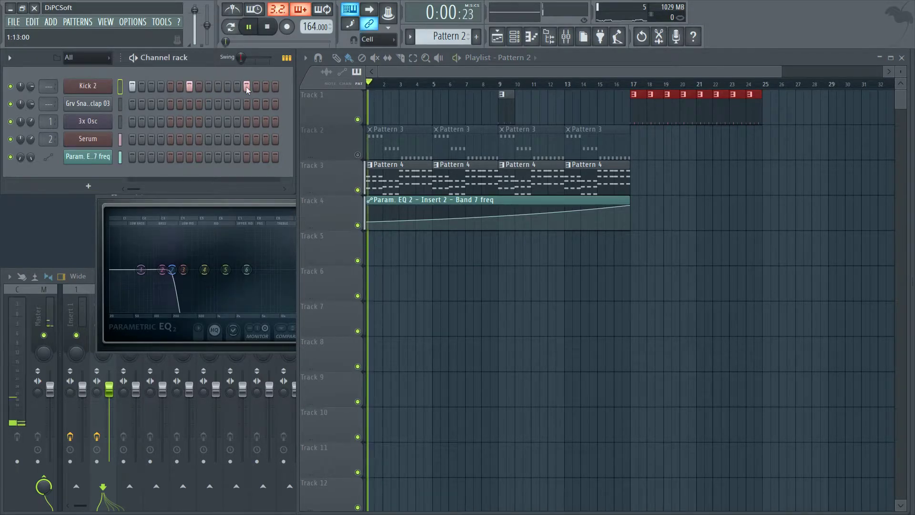
Repeat the Pattern 2 clip from bar 9 across bars 10 to 16 of Track 1
left_click_drag(531, 96, 506, 110)
key("ctrl+b")
key("ctrl+b")
key("ctrl+b")
key("ctrl+b")
key("ctrl+b")
key("ctrl+b")
key("ctrl+b")
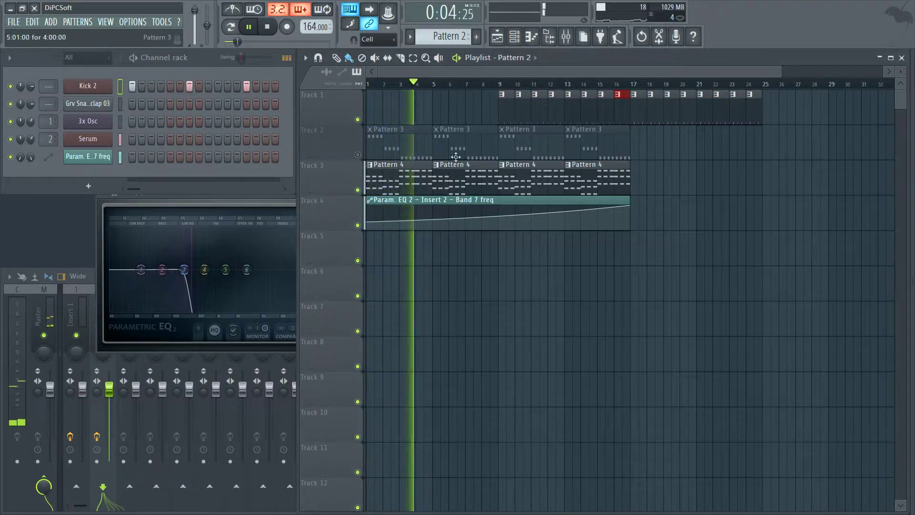
Raise the start point of the band 7 frequency automation and replay the arrangement with the EQ window in view
left_click(368, 222)
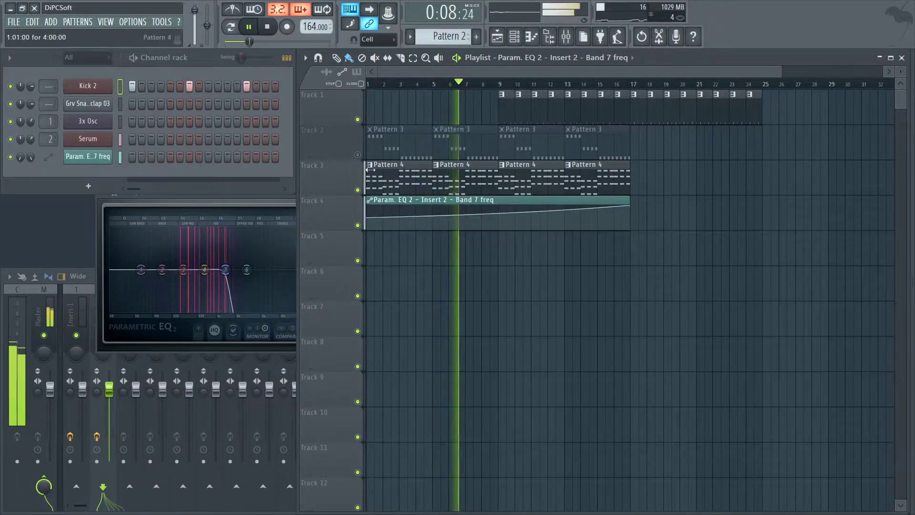
key("space")
key("space")
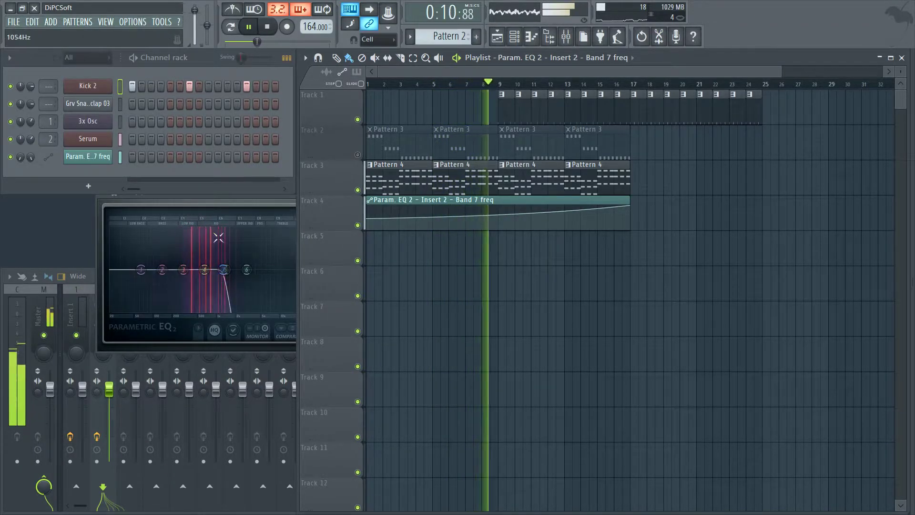
left_click(194, 205)
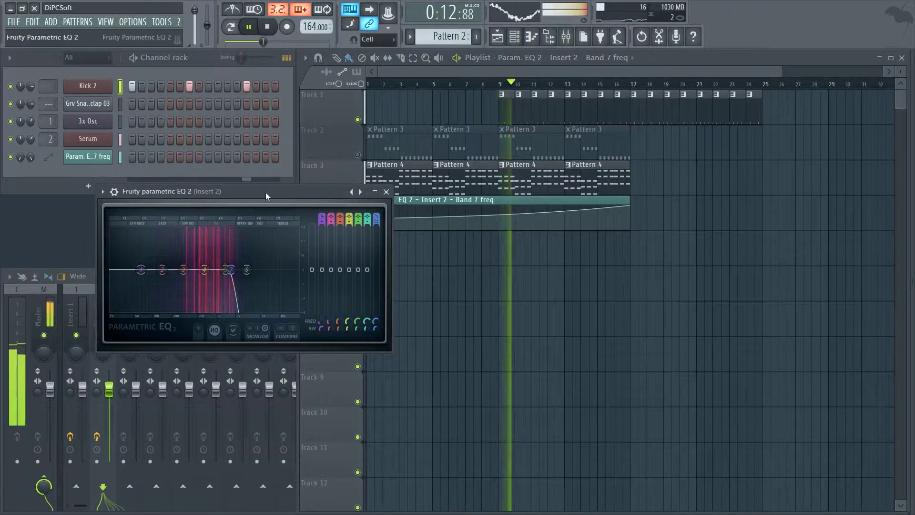
left_click_drag(266, 195, 238, 201)
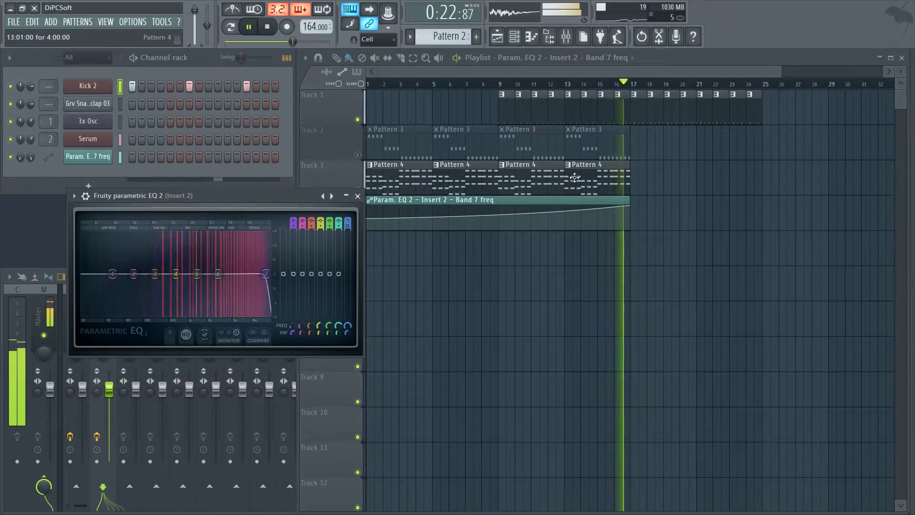
Stop playback and check the notes of Pattern 4 in the piano roll
key("space")
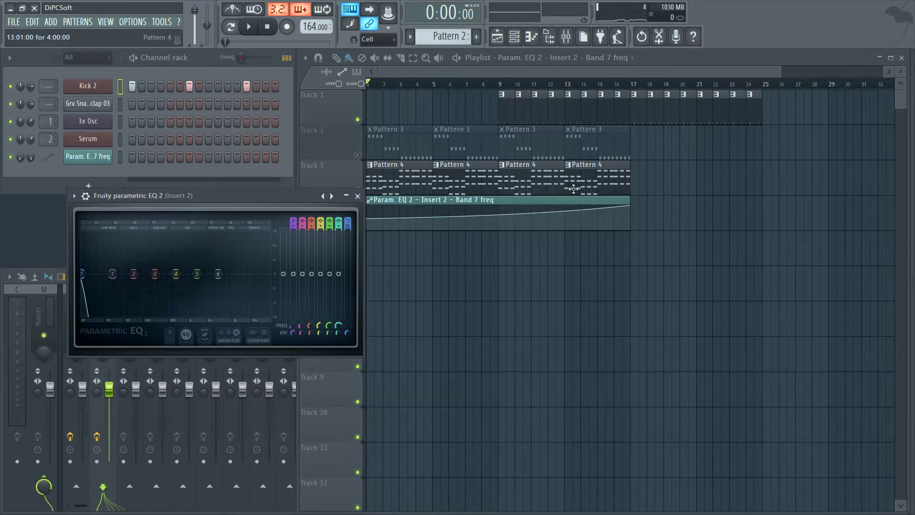
double_click(399, 176)
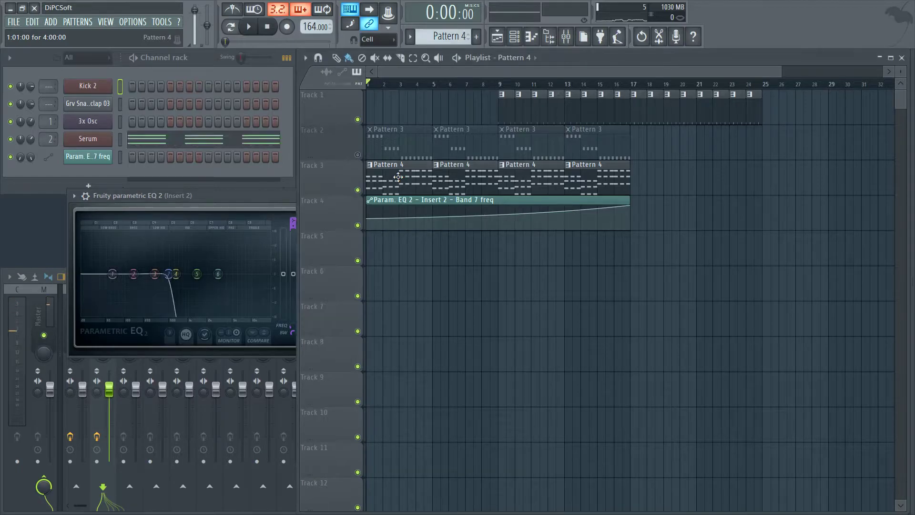
left_click(903, 56)
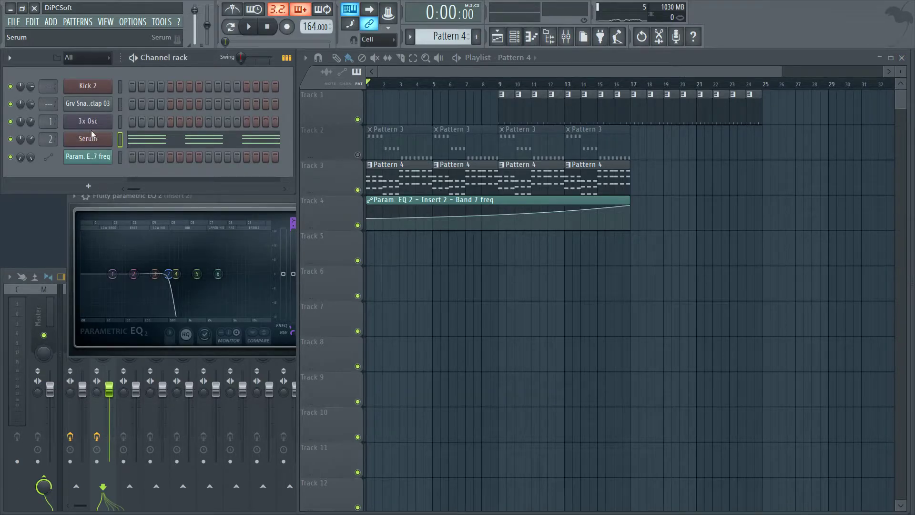
Add a Harmless synth channel and audition its presets, choosing GasMask FG
left_click(88, 187)
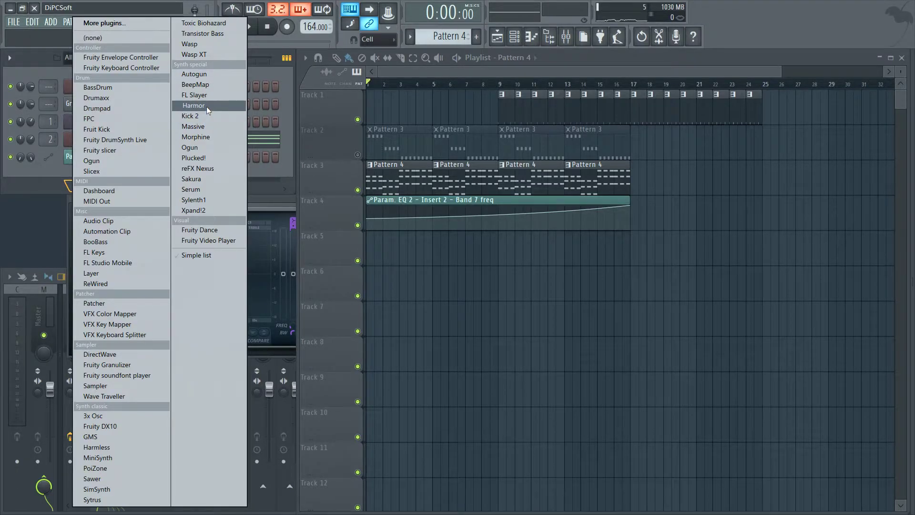
left_click(116, 451)
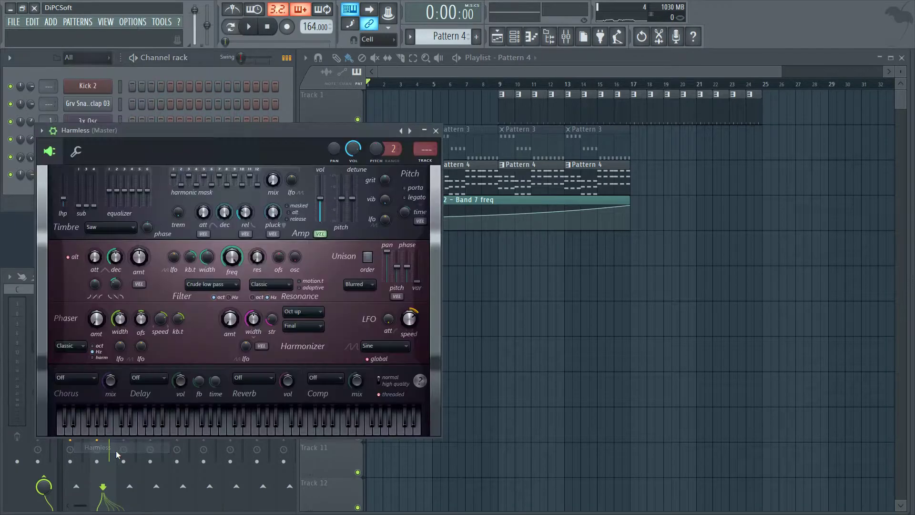
right_click(410, 132)
left_click(444, 49)
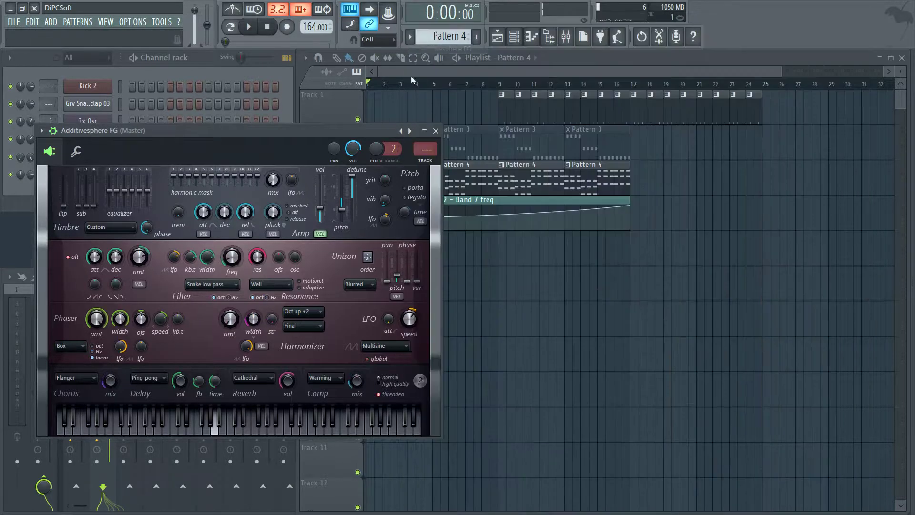
left_click(410, 130)
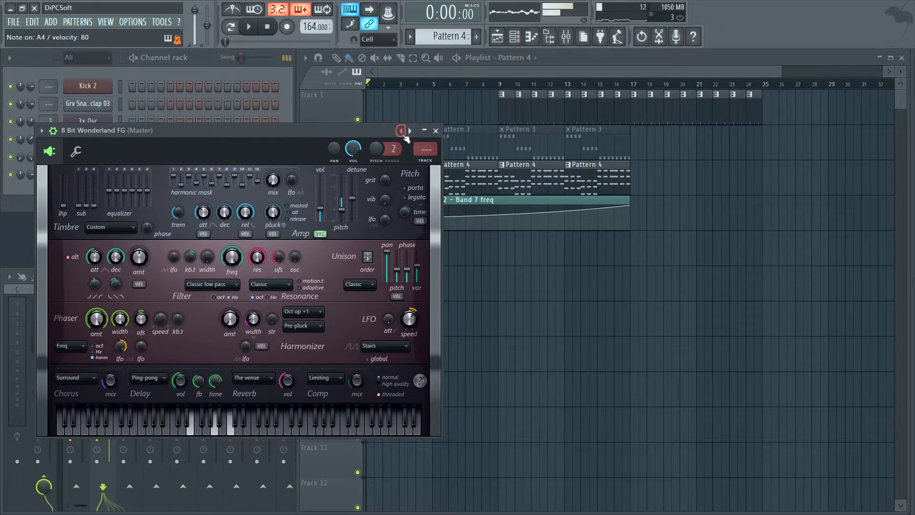
left_click(410, 130)
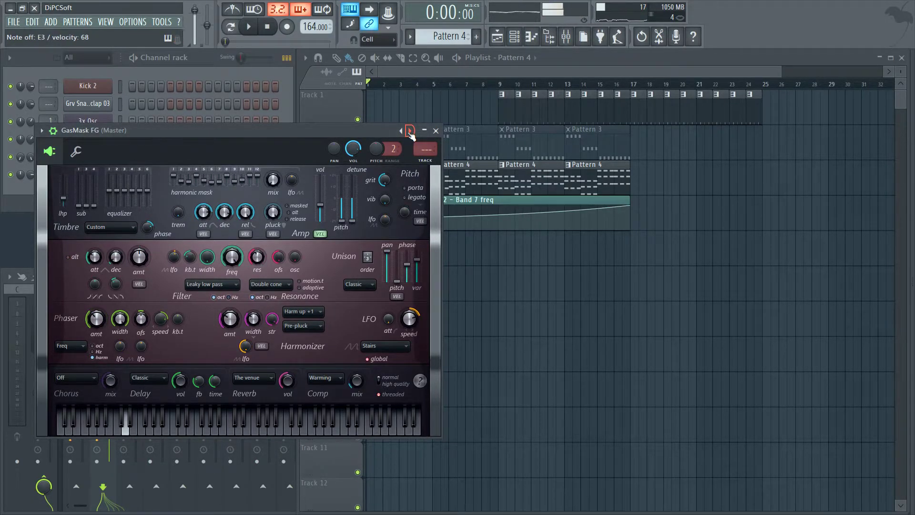
left_click(436, 130)
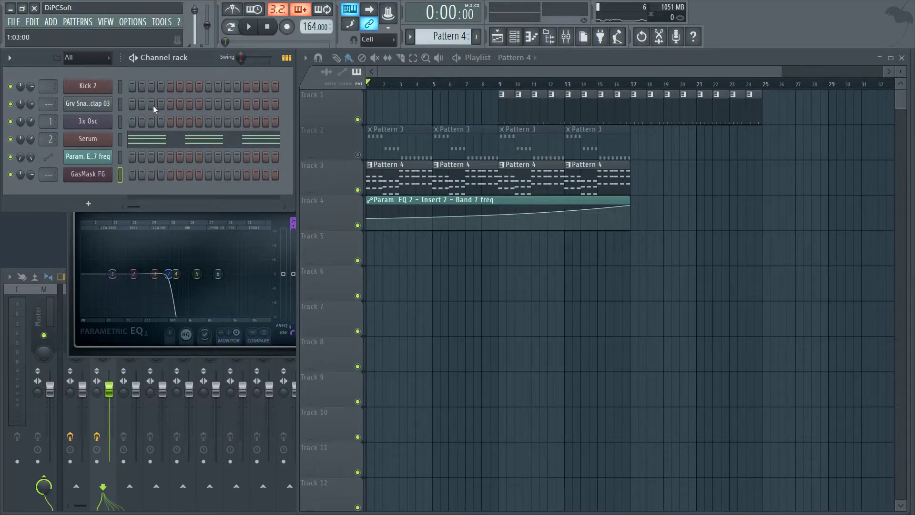
Start Pattern 5 and draw a four-bar A6 note from bar 1 in the GasMask FG piano roll
key("KP_Add")
right_click(110, 171)
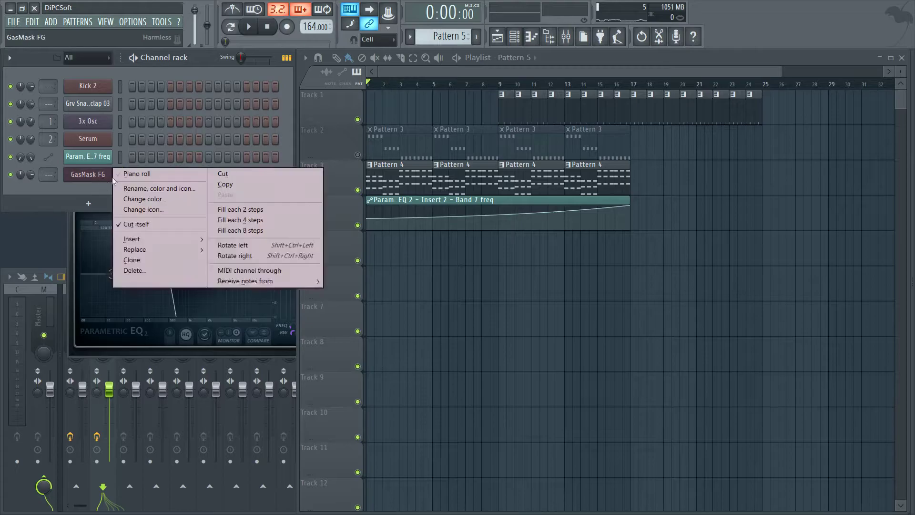
left_click(141, 174)
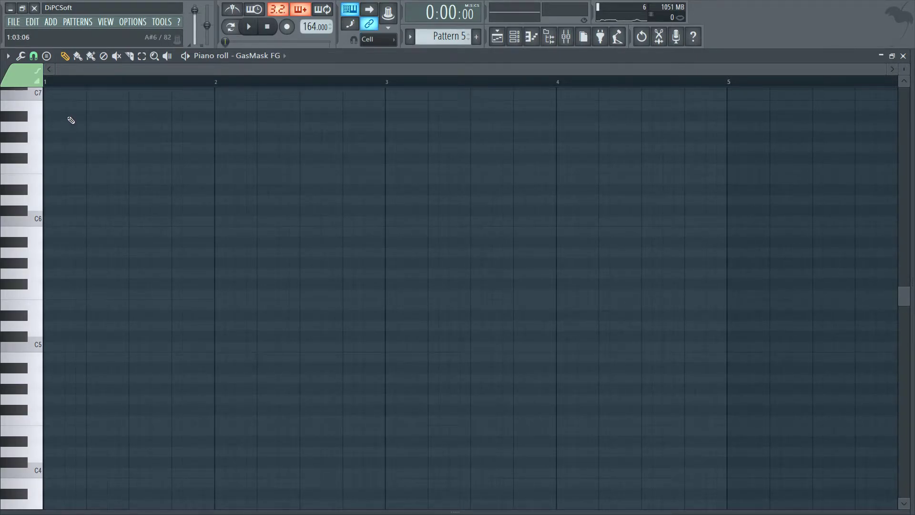
mouse_move(88, 183)
left_mouse_down()
mouse_move(45, 181)
mouse_move(2, 122)
left_mouse_up()
left_click_drag(87, 130, 723, 138)
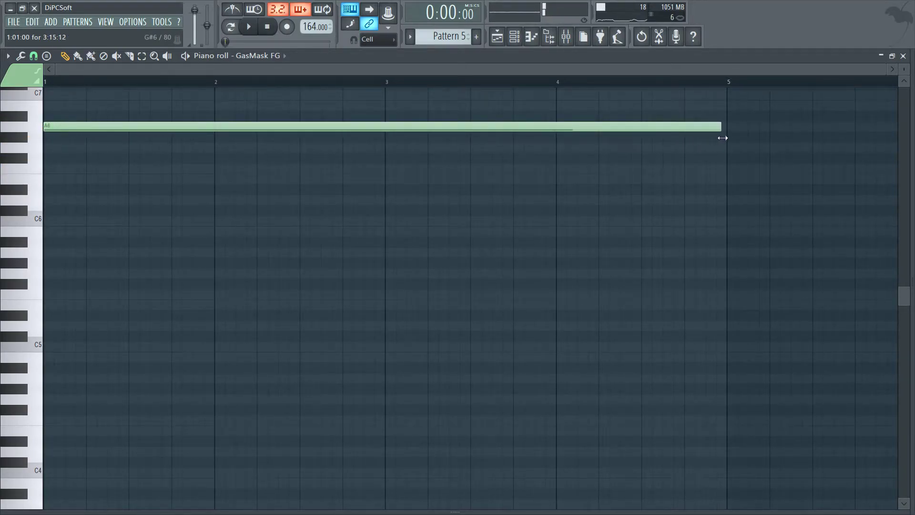
Lengthen the A6 note to eight bars and add an eight-bar A0 note starting at bar 1
scroll(624, 85, "down", 3)
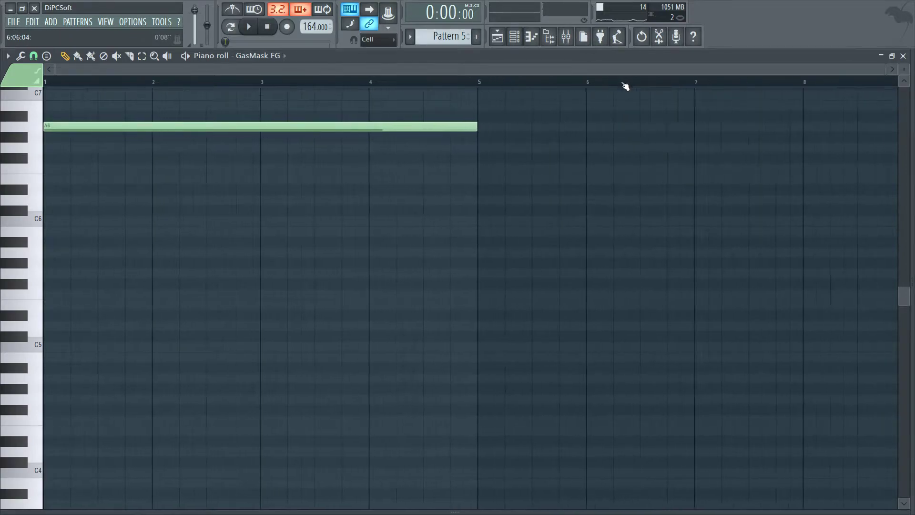
left_click_drag(470, 130, 812, 148)
scroll(700, 269, "down", 8)
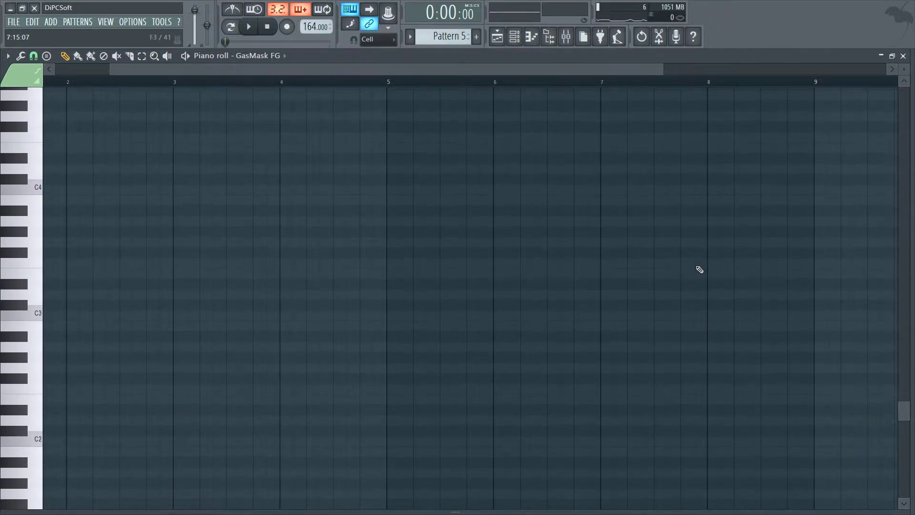
scroll(339, 427, "down", 4)
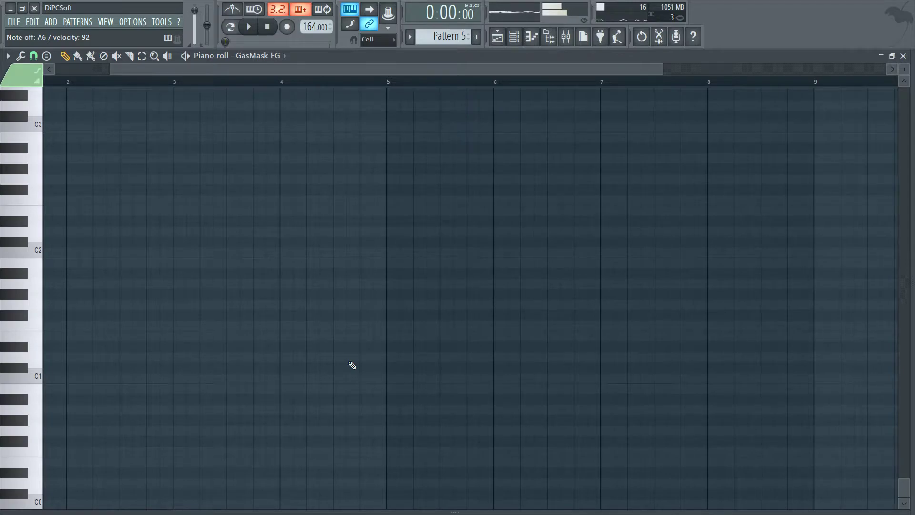
left_click_drag(108, 417, 19, 410)
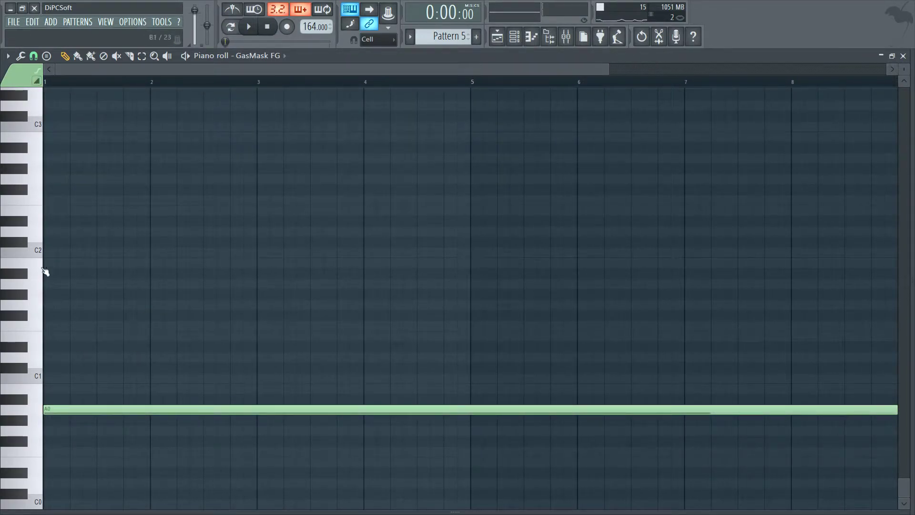
left_click(24, 409)
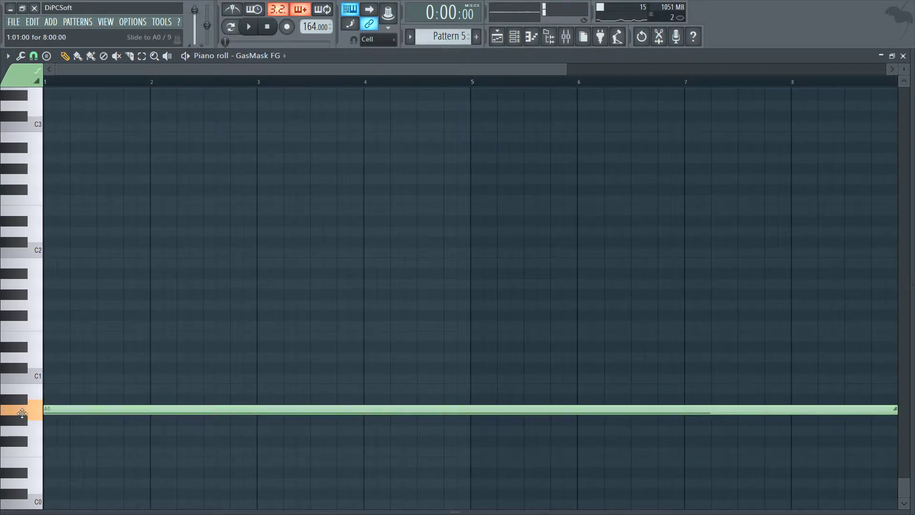
Place Pattern 5 across bars 9 to 16 of Track 5 and mute Track 1 during playback
key("alt+F8")
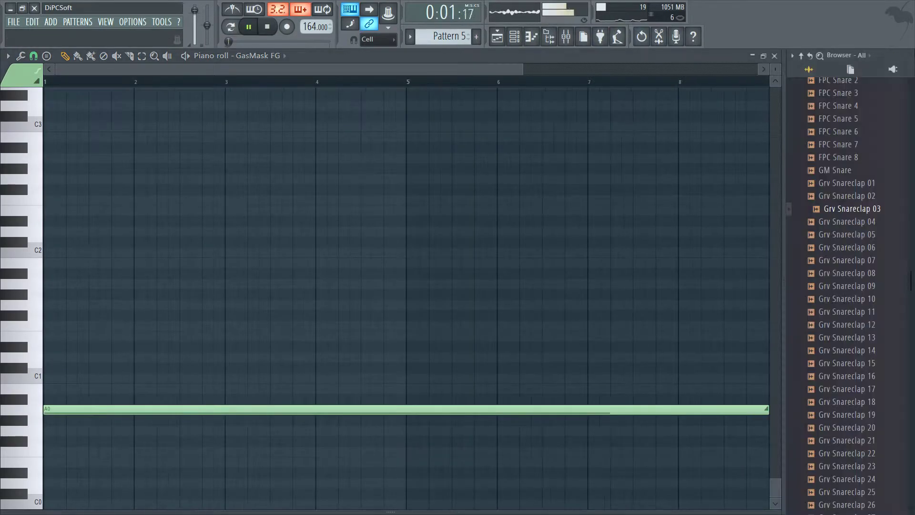
left_click(775, 56)
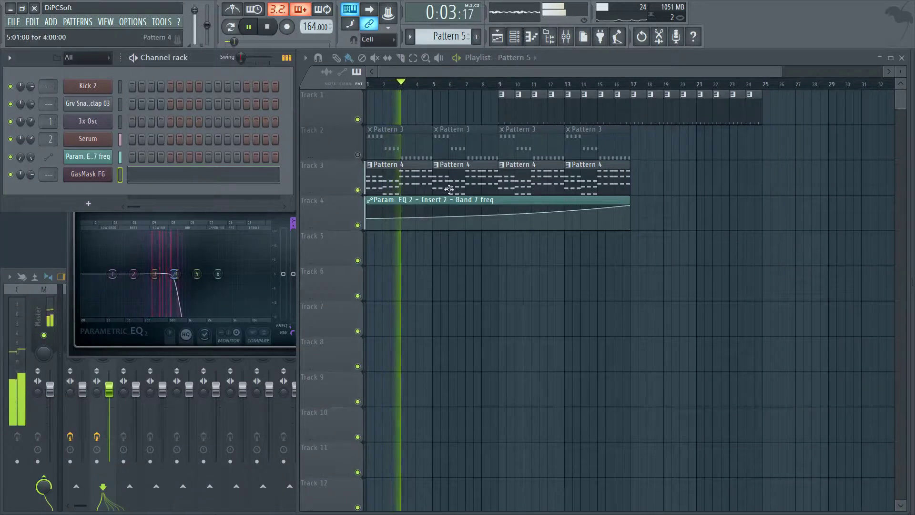
left_click_drag(441, 242, 536, 249)
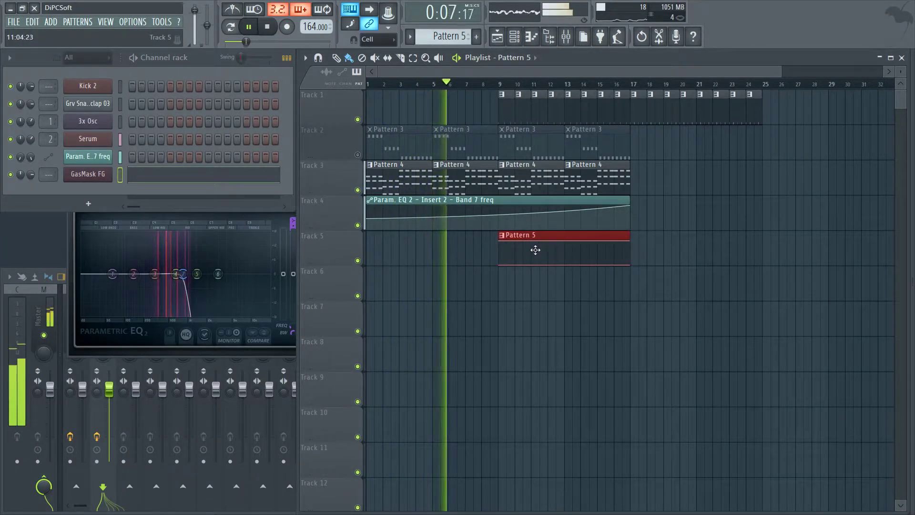
left_click(358, 119)
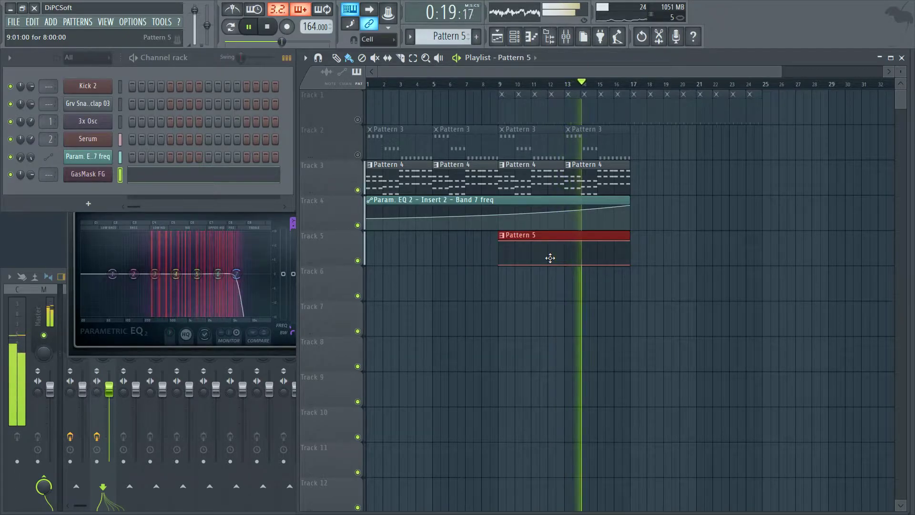
Transpose the long A0 note in Pattern 5 up to A1, stop playback and return to the playlist
double_click(551, 257)
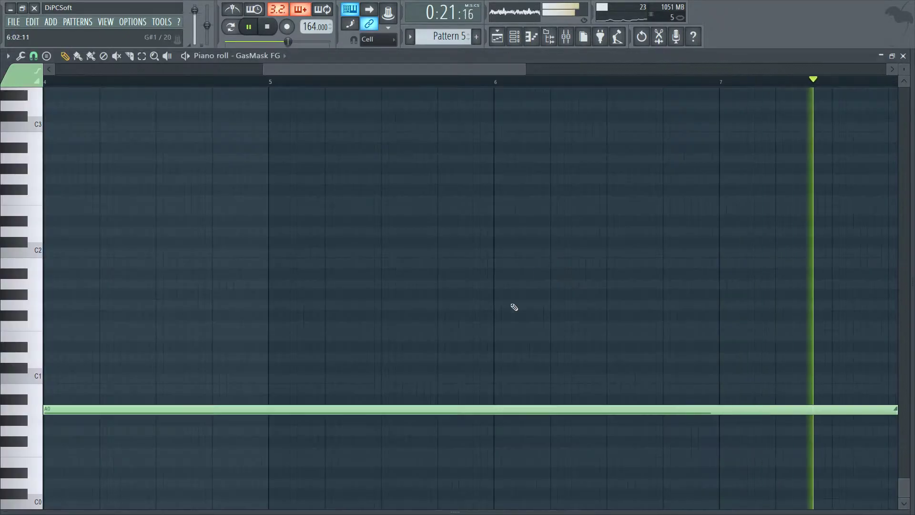
left_click_drag(356, 411, 259, 288)
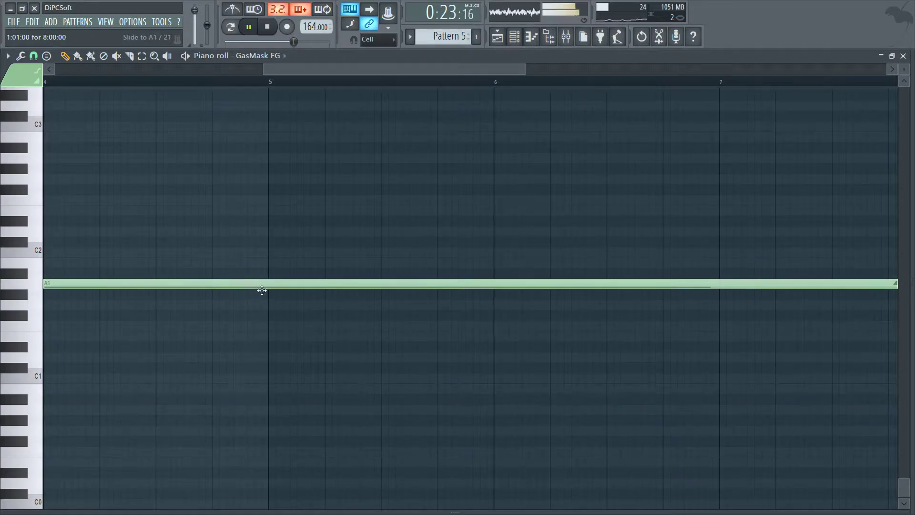
key("space")
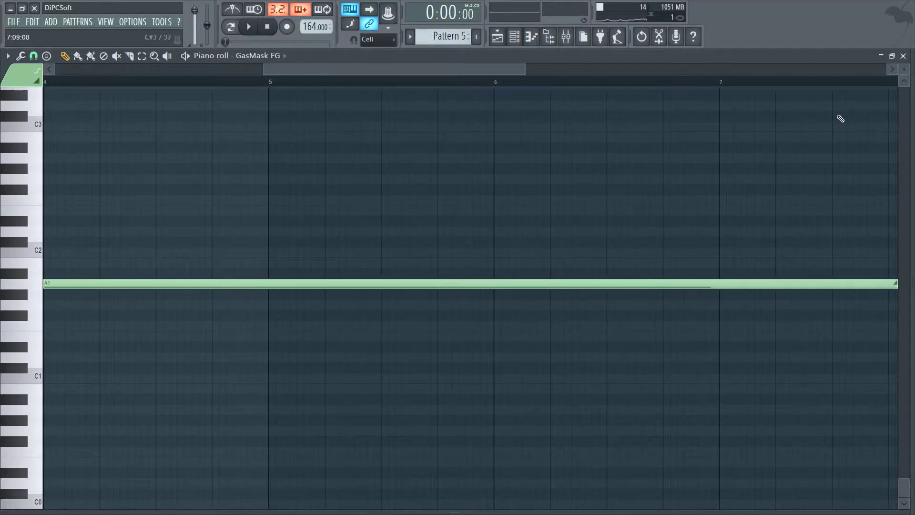
left_click(903, 57)
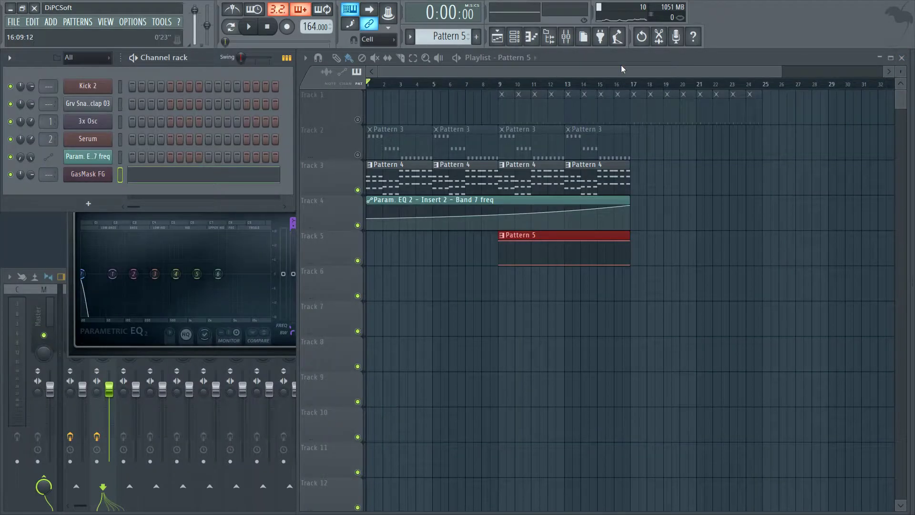
Check the song time at bars 17 and 33 by placing the playhead there
scroll(617, 87, "down", 2)
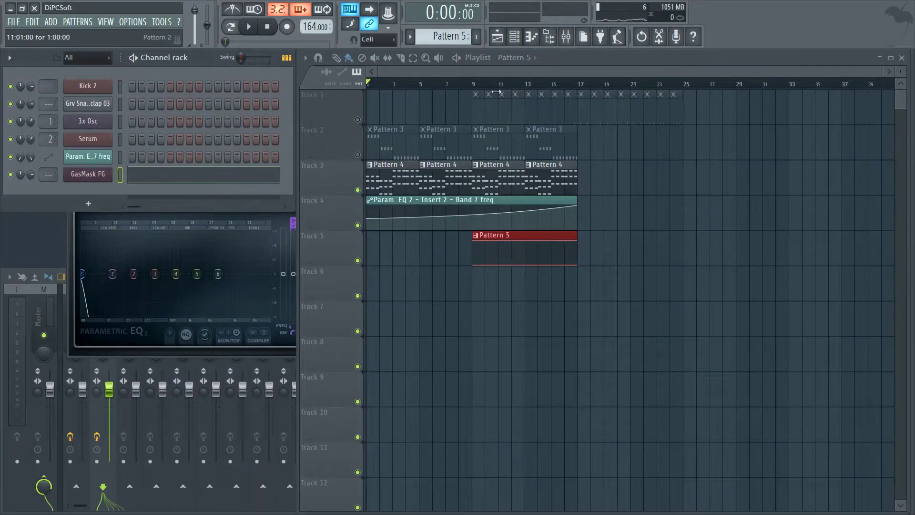
left_click_drag(481, 84, 595, 104)
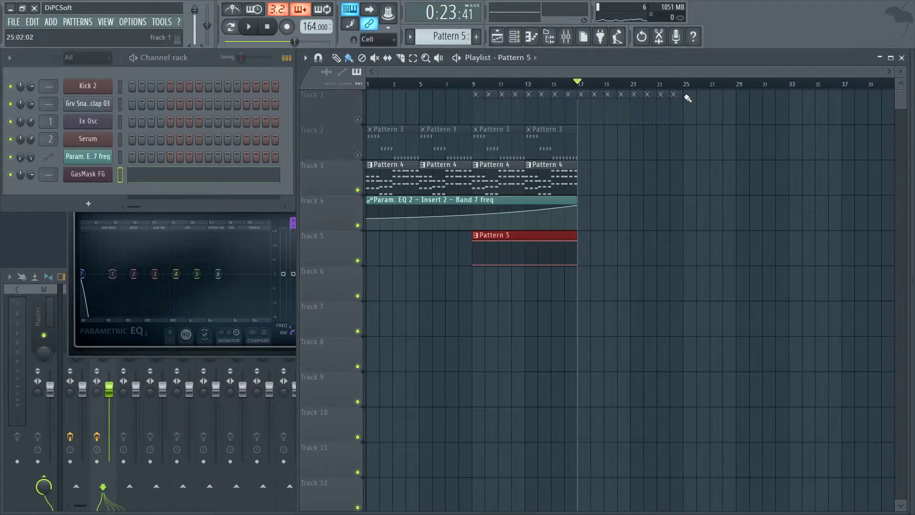
left_click(794, 85)
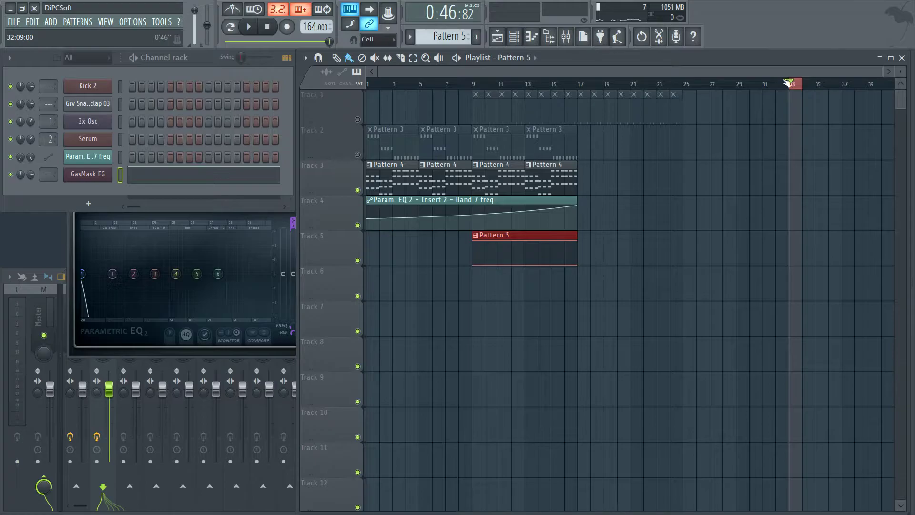
left_click_drag(762, 77, 797, 74)
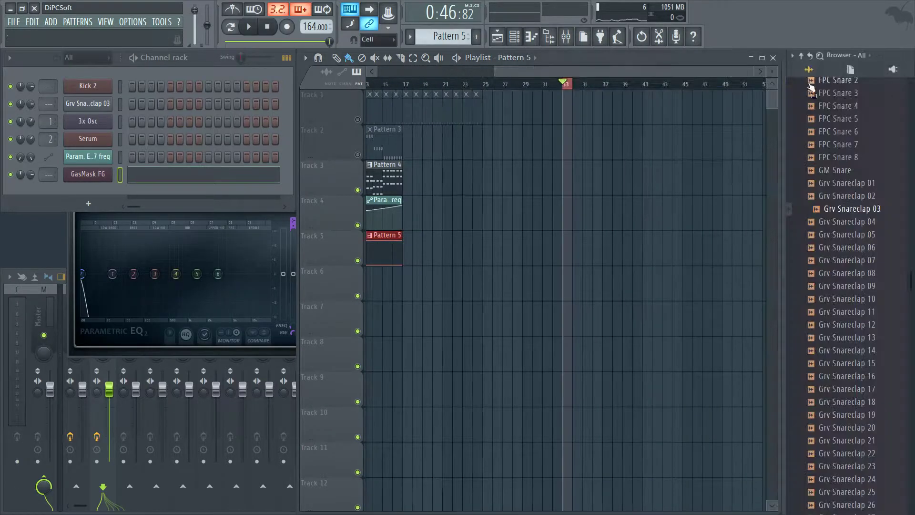
left_click_drag(562, 72, 281, 96)
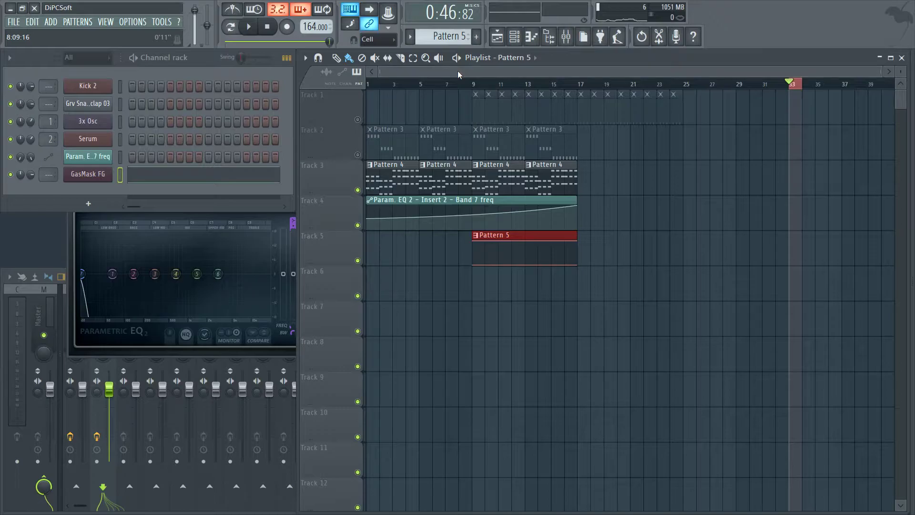
Place a Pattern 5 clip at bar 73 of Track 1 and set the playhead just before bar 78
left_click_drag(439, 73, 849, 91)
left_click(836, 103)
left_click_drag(754, 77, 856, 76)
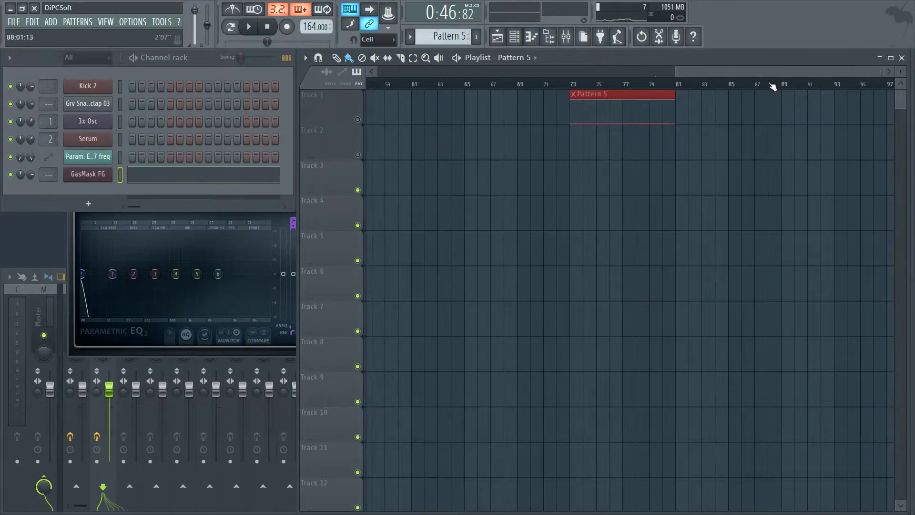
left_click(647, 84)
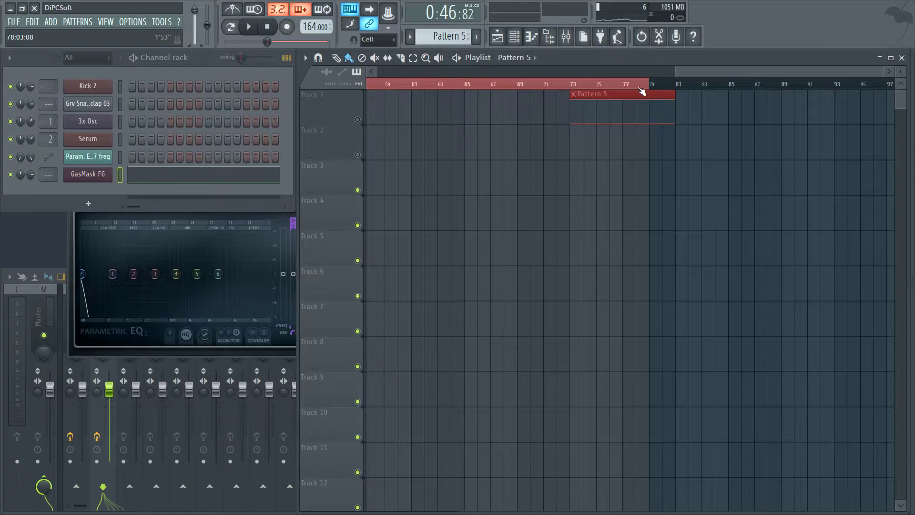
left_click(639, 87)
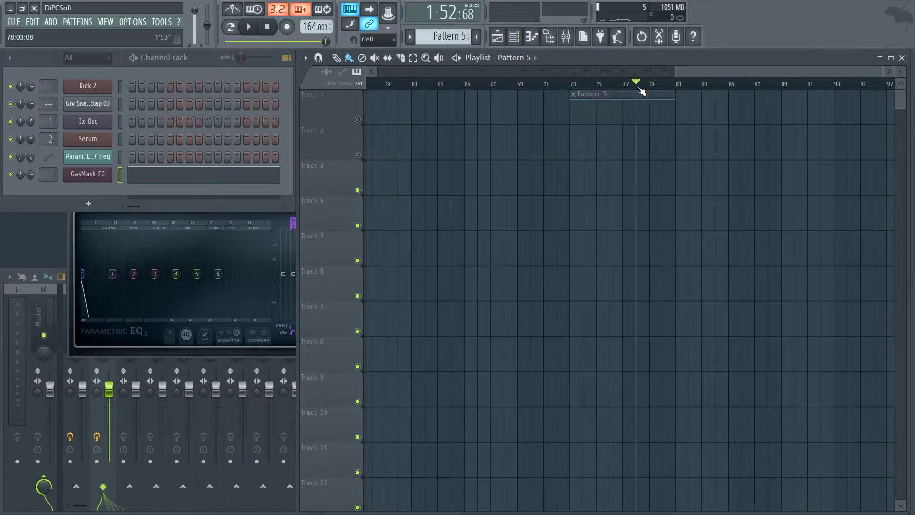
Set the playhead to bar 97 and place Pattern 5 there on Track 1, removing the trial clip near bar 110
left_click_drag(693, 73, 806, 71)
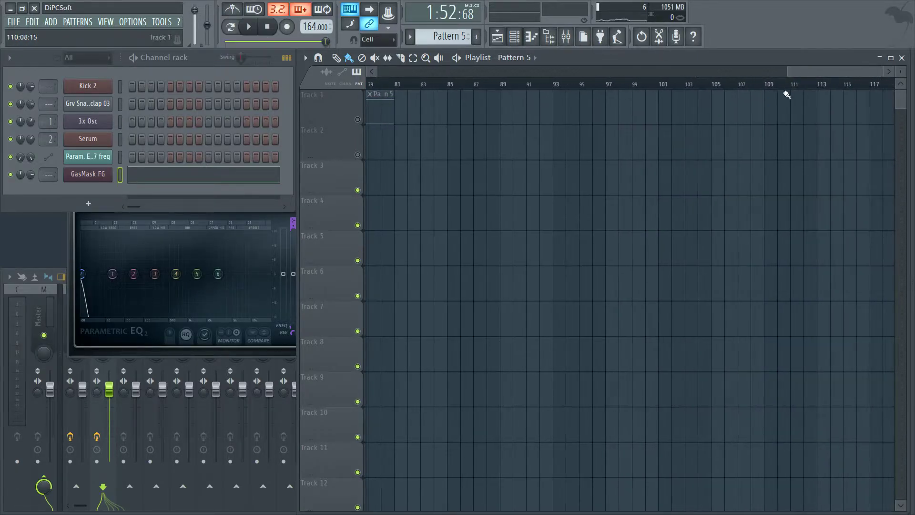
left_click(795, 94)
left_click(805, 84)
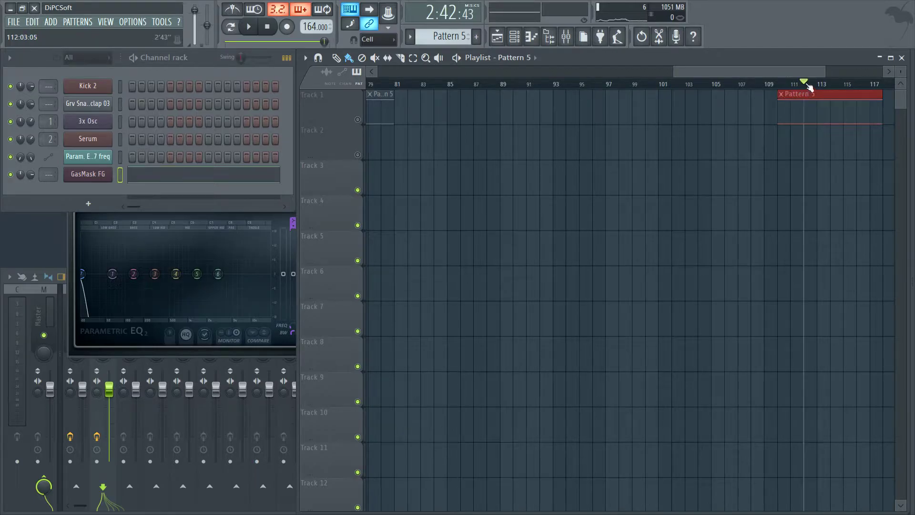
mouse_move(800, 86)
left_mouse_down()
mouse_move(564, 98)
mouse_move(619, 98)
left_mouse_up()
right_click(811, 95)
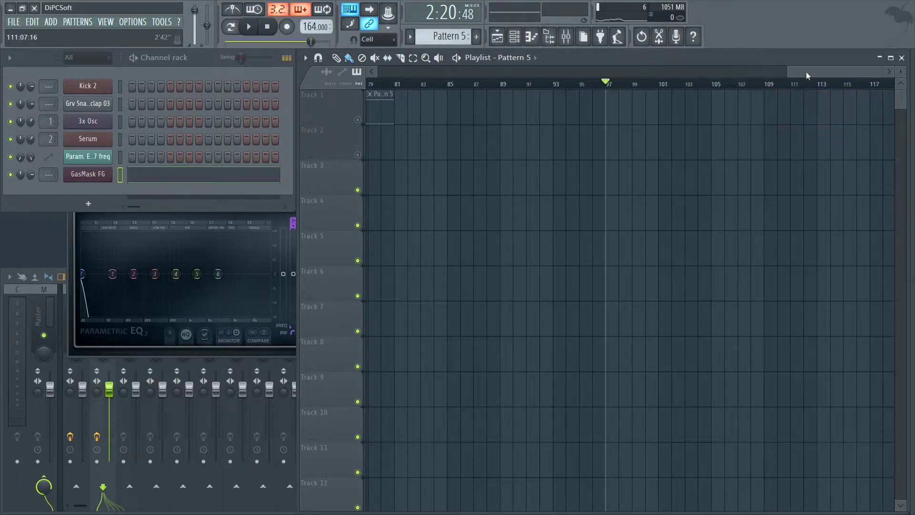
left_click(613, 110)
scroll(691, 96, "left", 4)
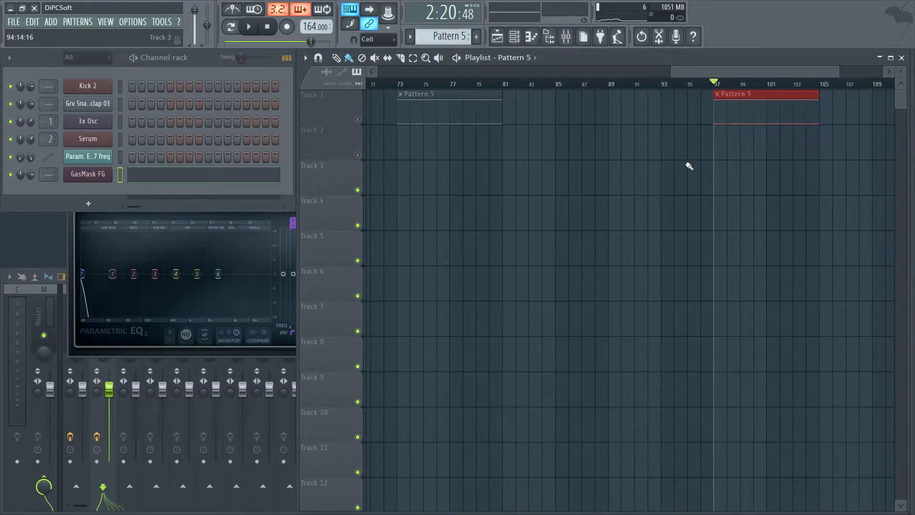
Copy the four Pattern 4 clips from the song's start to bars 81 to 96 of Track 3
left_click_drag(726, 74, 367, 79)
left_click_drag(505, 193, 755, 161)
scroll(758, 89, "up", 5)
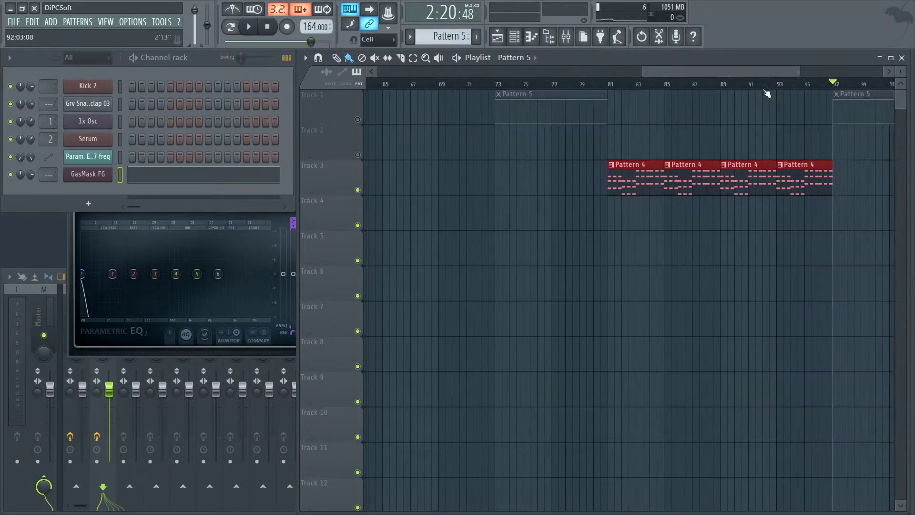
Flip the Serum chords of Pattern 4 horizontally only, without the vertical flip, and return to the playlist
double_click(635, 185)
scroll(407, 81, "down", 5)
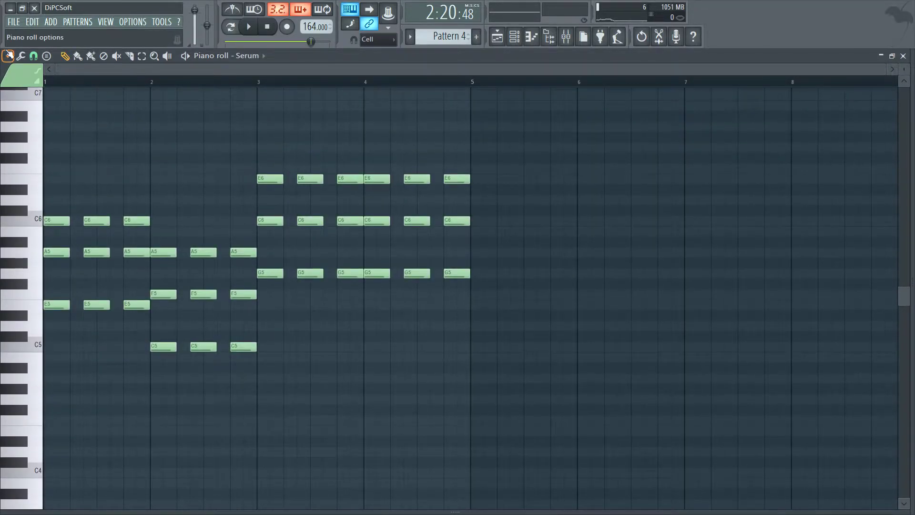
left_click(8, 56)
mouse_move(26, 93)
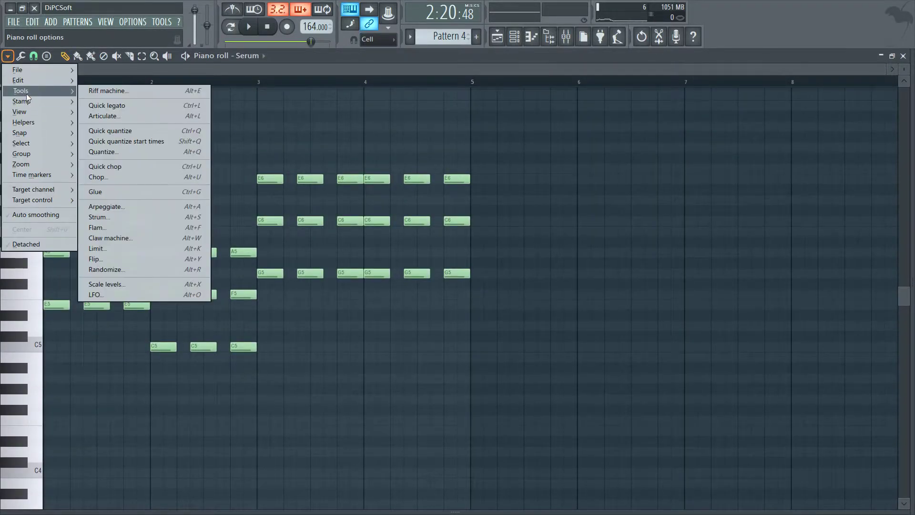
left_click(115, 260)
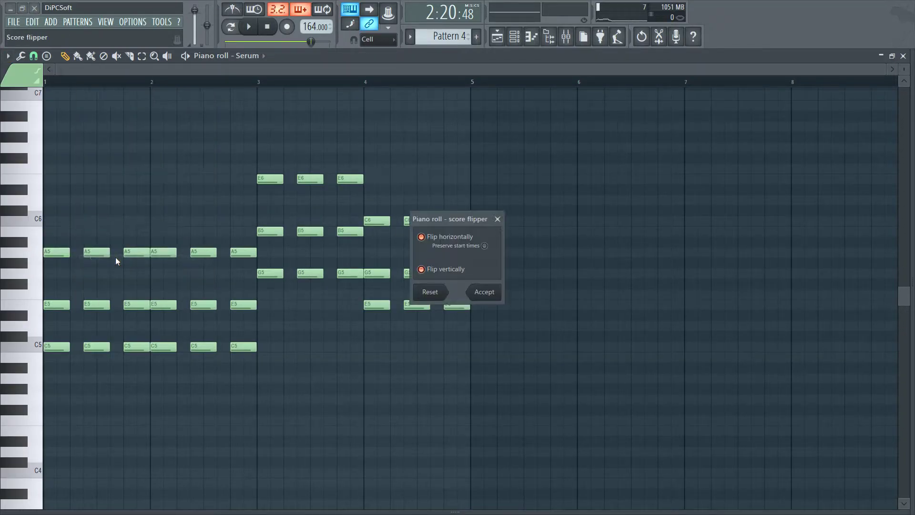
left_click(423, 242)
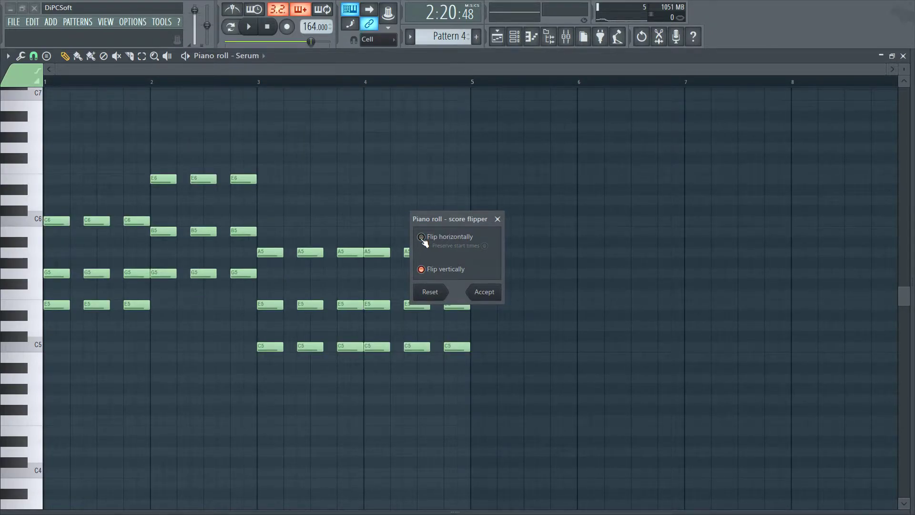
left_click(423, 241)
left_click(423, 269)
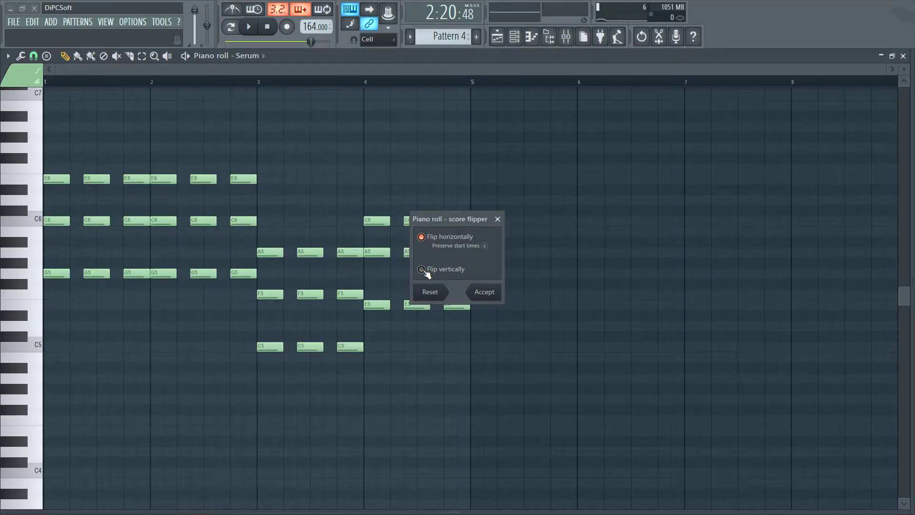
left_click(485, 292)
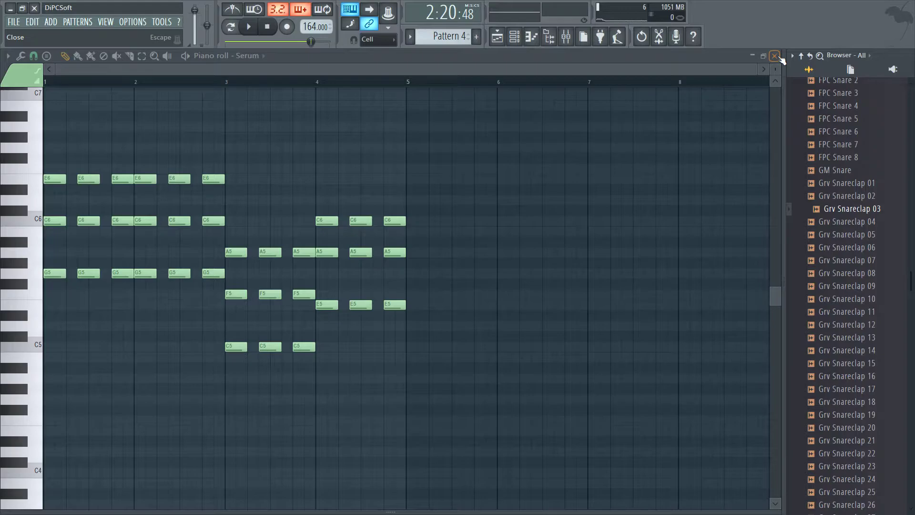
left_click(775, 56)
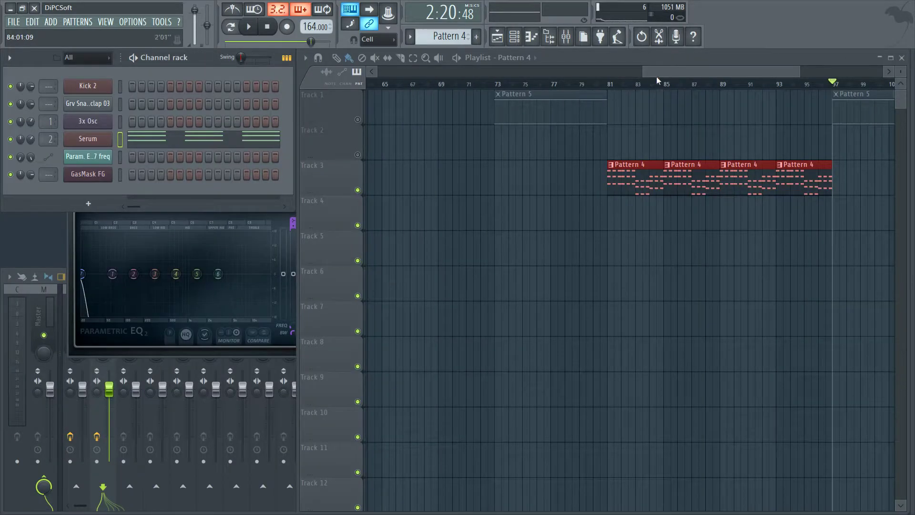
Delete the Pattern 5 clip at bar 73 and move the one at bar 97 to bar 81 of Track 5
scroll(666, 87, "down", 3)
left_click_drag(783, 108, 698, 108)
right_click(641, 108)
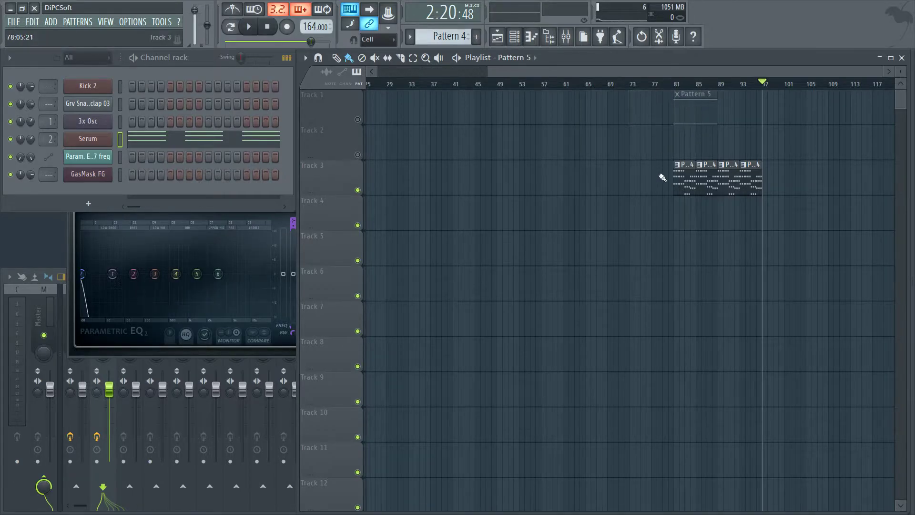
scroll(720, 119, "up", 2)
left_click_drag(695, 119, 753, 273)
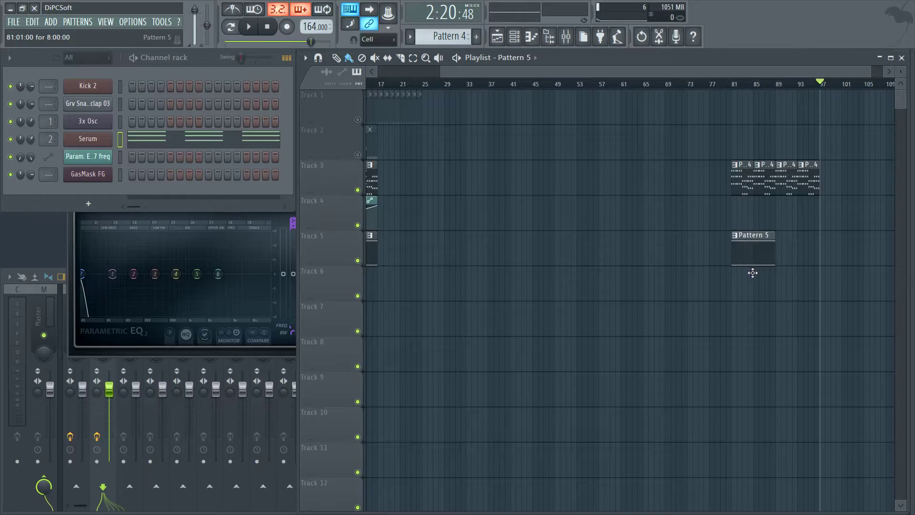
Move the Band 7 freq automation clip from bar 1 to bar 81 on Track 4
scroll(477, 210, "up", 4)
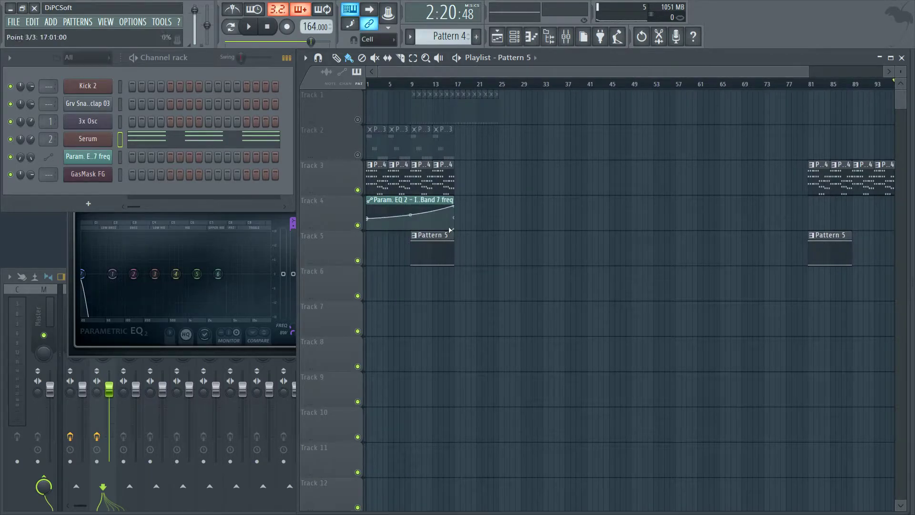
left_click_drag(413, 200, 855, 199)
scroll(736, 77, "up", 5)
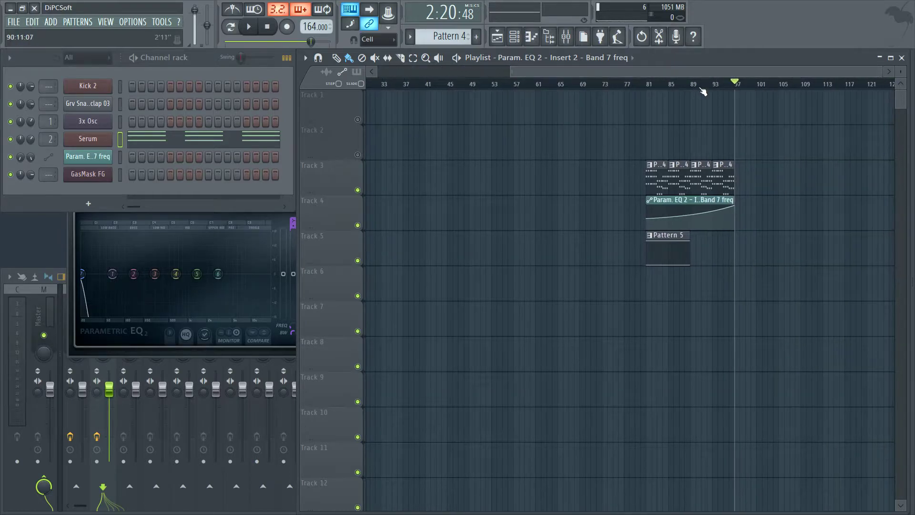
Reverse the Band 7 freq automation by deleting the stray point, lowering the end point and raising the start and middle
left_click_drag(726, 78, 811, 76)
left_click_drag(773, 206, 747, 219)
right_click(747, 217)
left_click(776, 233)
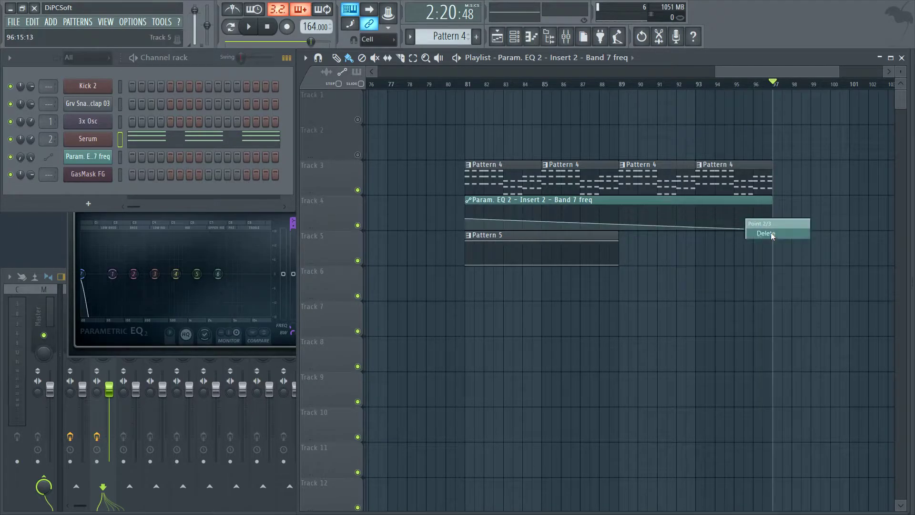
left_click_drag(775, 231, 778, 220)
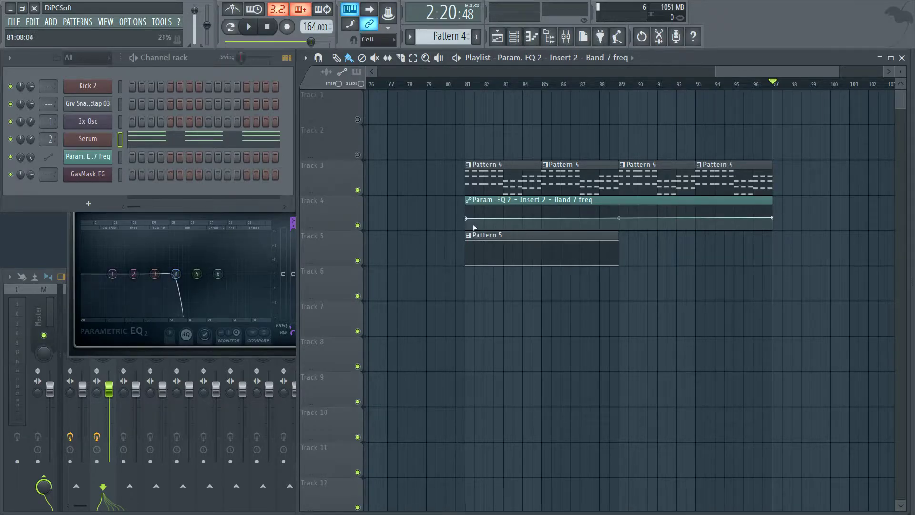
left_click_drag(470, 220, 468, 206)
left_click_drag(619, 215, 618, 208)
Delete the four original Pattern 4 clips from bars 1 to 16 of Track 3
scroll(731, 82, "left", 2)
scroll(731, 82, "left", 15)
scroll(587, 98, "down", 2)
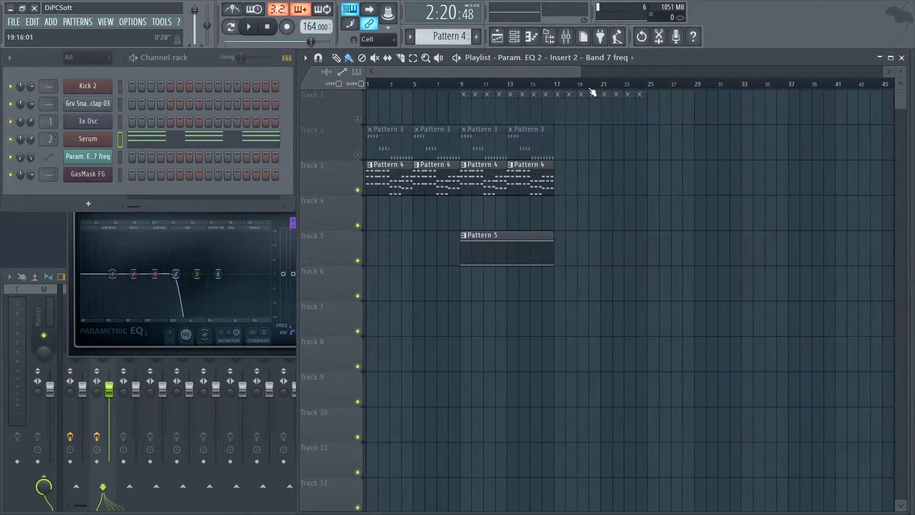
right_click(529, 181)
right_click(483, 180)
right_click(436, 181)
right_click(403, 179)
Open Pattern 3's 3x Osc notes in the piano roll and play the bass line through
double_click(395, 150)
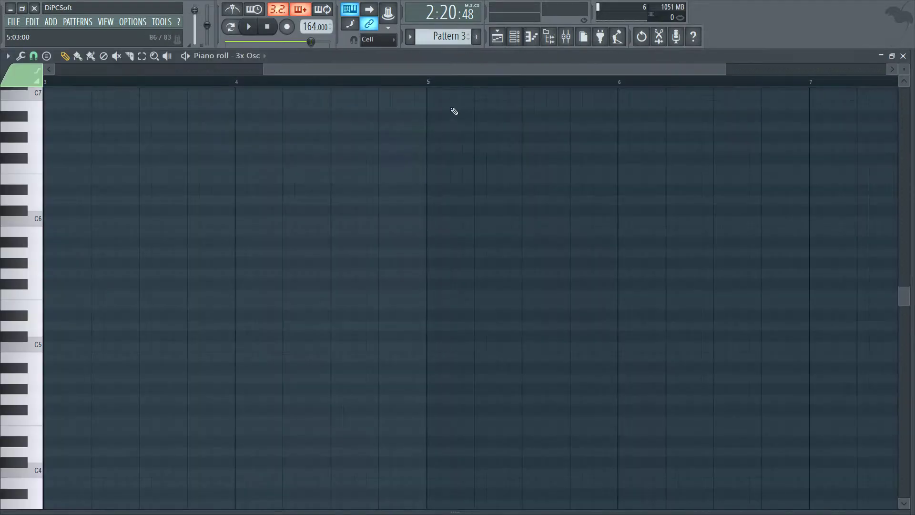
scroll(455, 112, "down", 2)
scroll(456, 113, "up", 5)
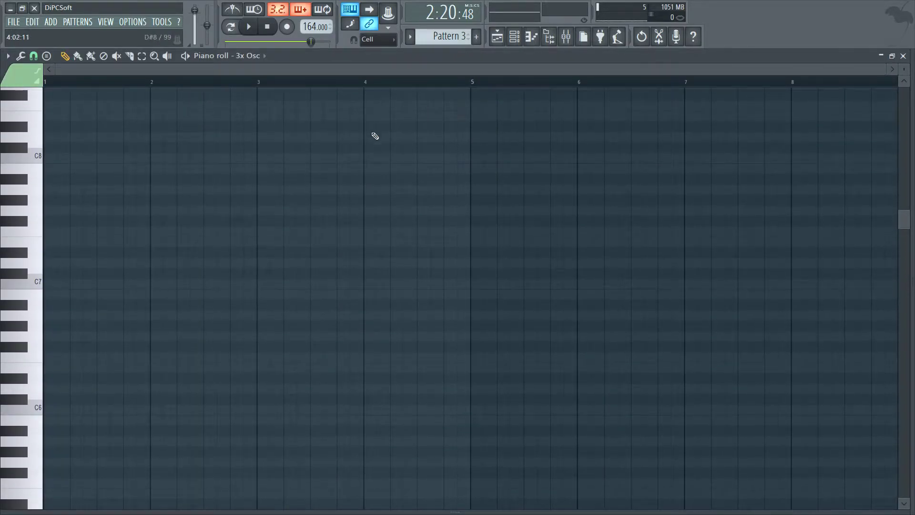
key("space")
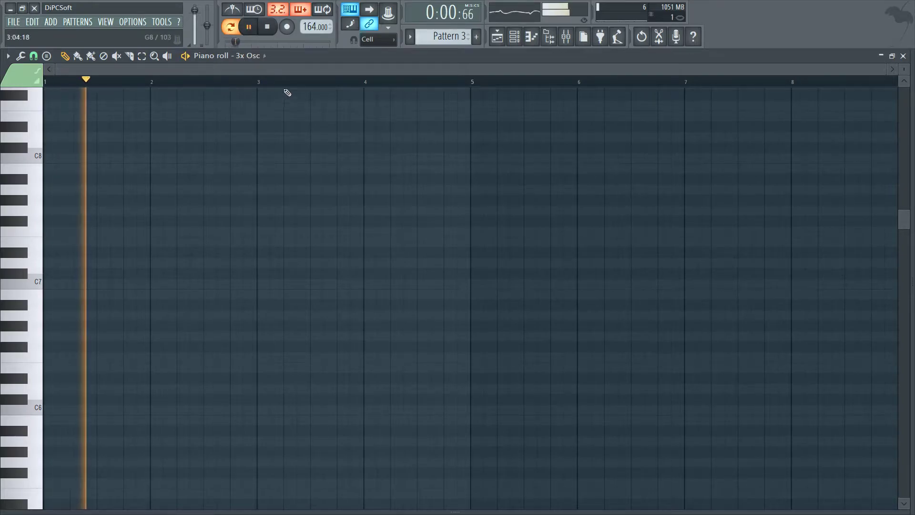
scroll(288, 96, "up", 1)
scroll(293, 98, "up", 3)
scroll(329, 143, "down", 2)
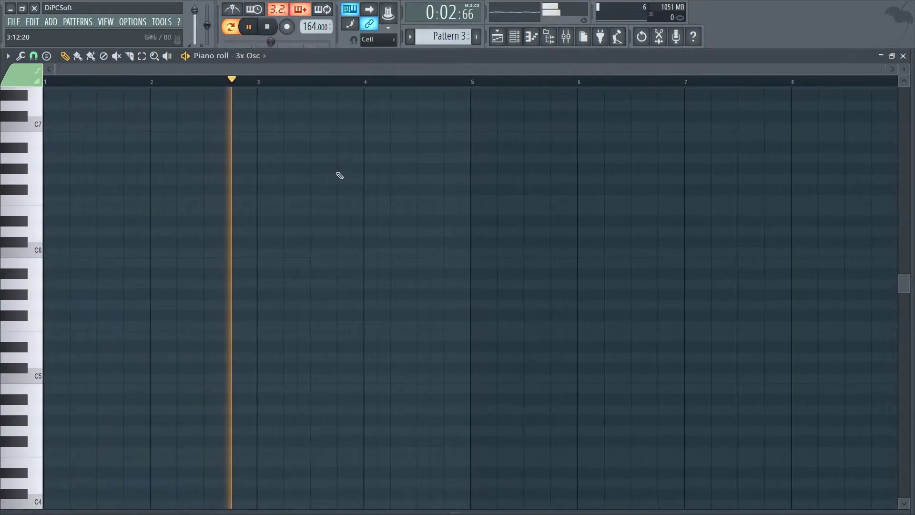
scroll(340, 159, "down", 15)
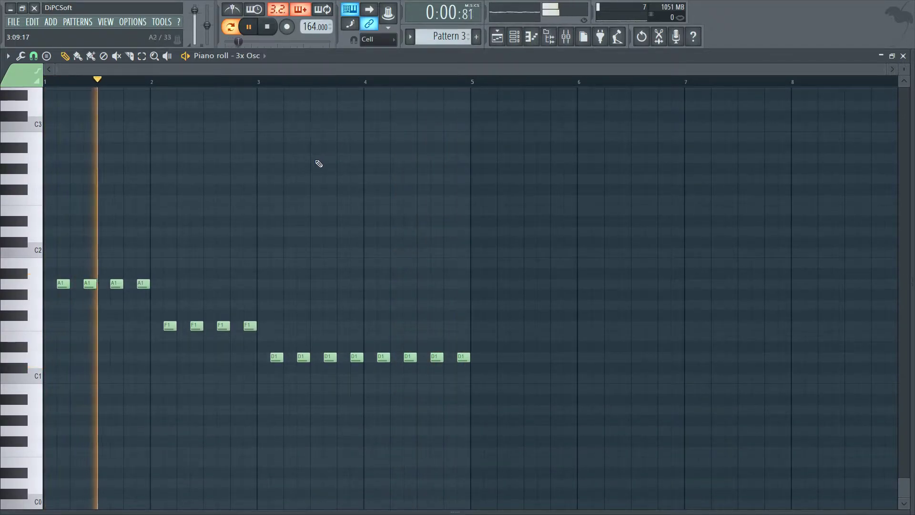
key("space")
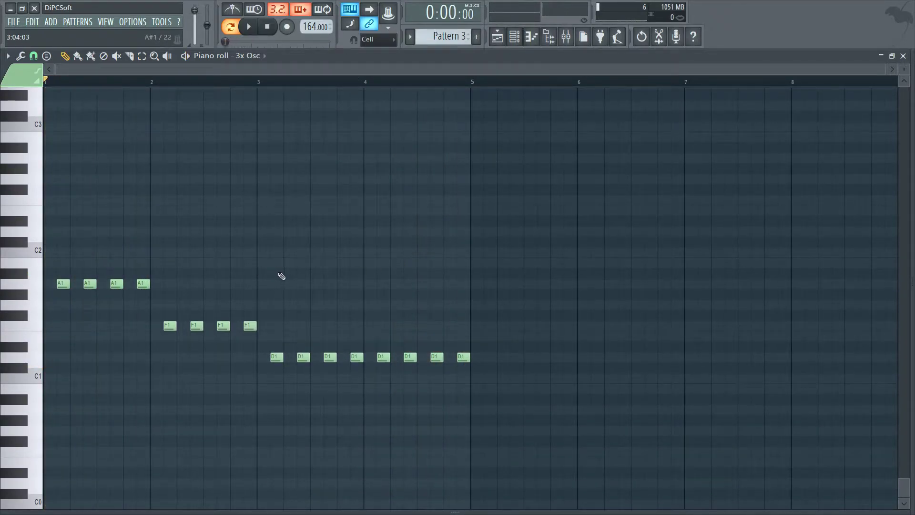
Move the first A1 note to the start of bar 1 and delete the third A1 note
scroll(136, 78, "up", 5)
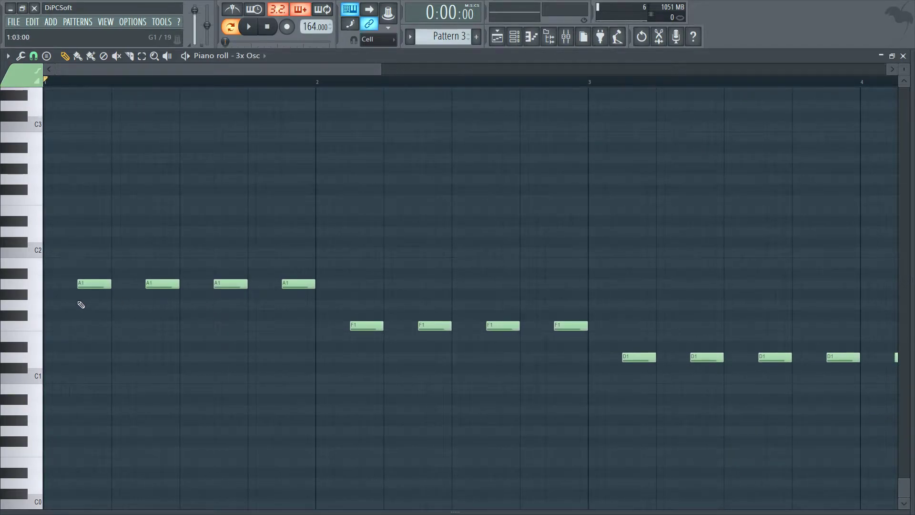
left_click_drag(88, 285, 54, 285)
key("space")
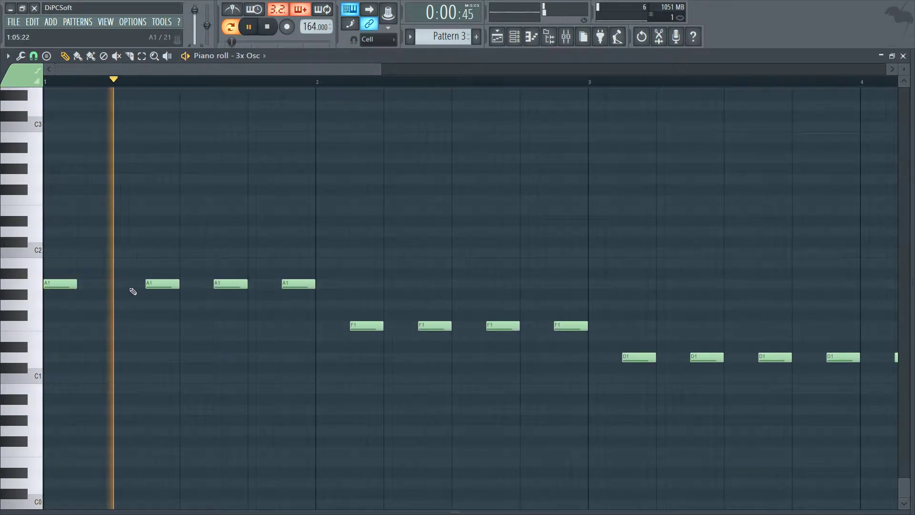
key("space")
right_click(215, 286)
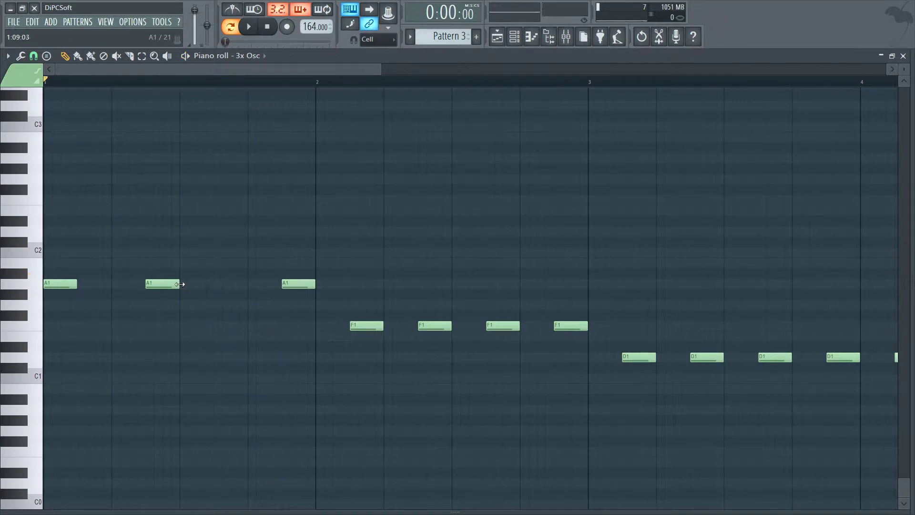
Add two short C2 notes from beat 2 of bar 1, before the next A1 note, and play them back
left_click(114, 253)
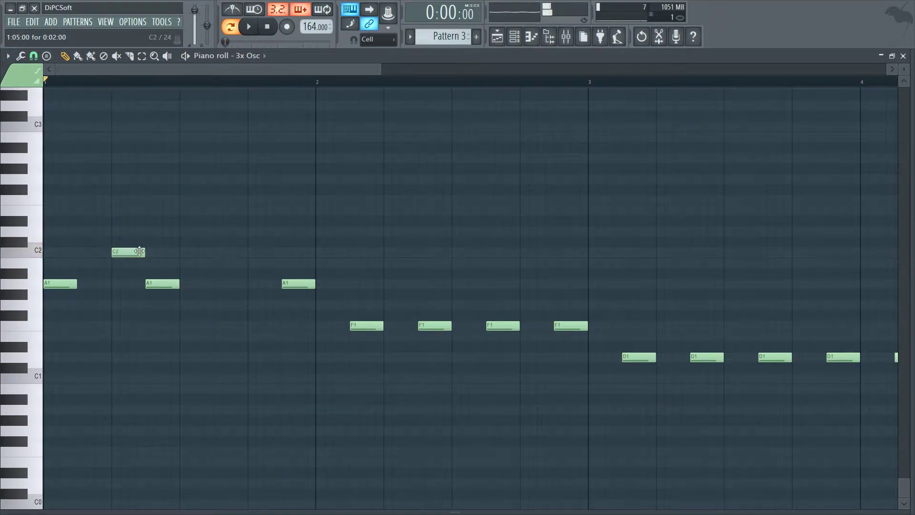
key("space")
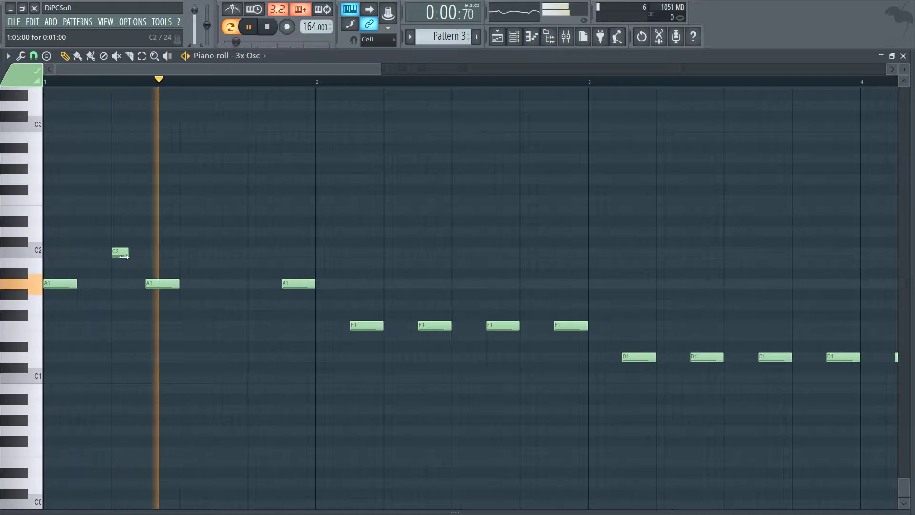
key("space")
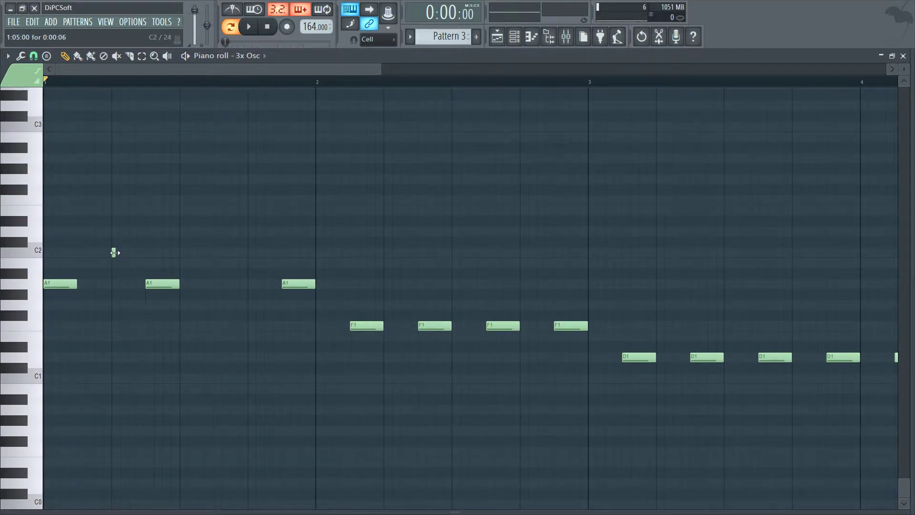
left_click(132, 253)
key("space")
key("space")
Fill the second half of bar 1 with two short A1 notes followed by a C2 and a D2 note
left_click(220, 285)
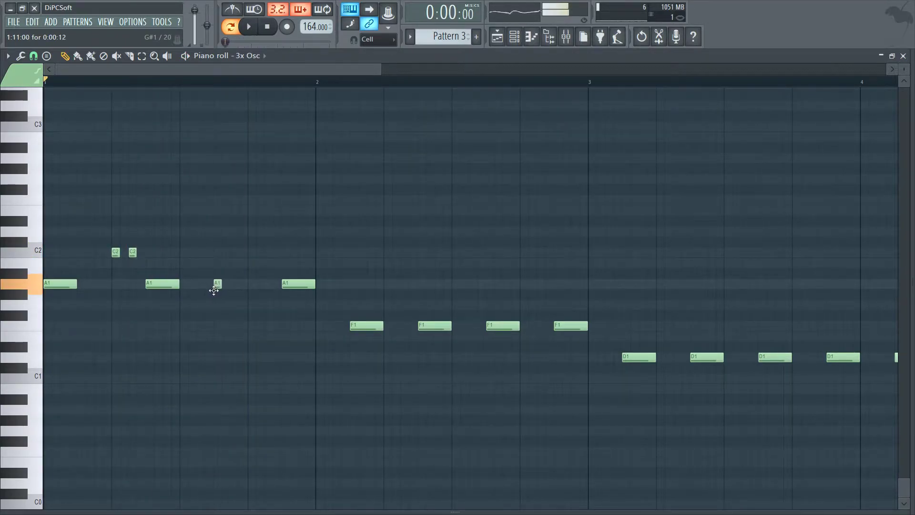
left_click(232, 285)
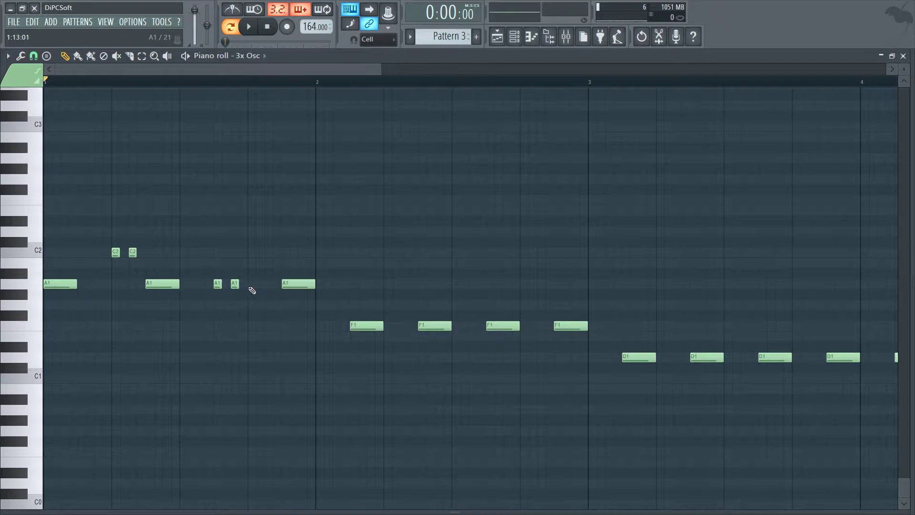
left_click(252, 253)
left_click(267, 232)
key("space")
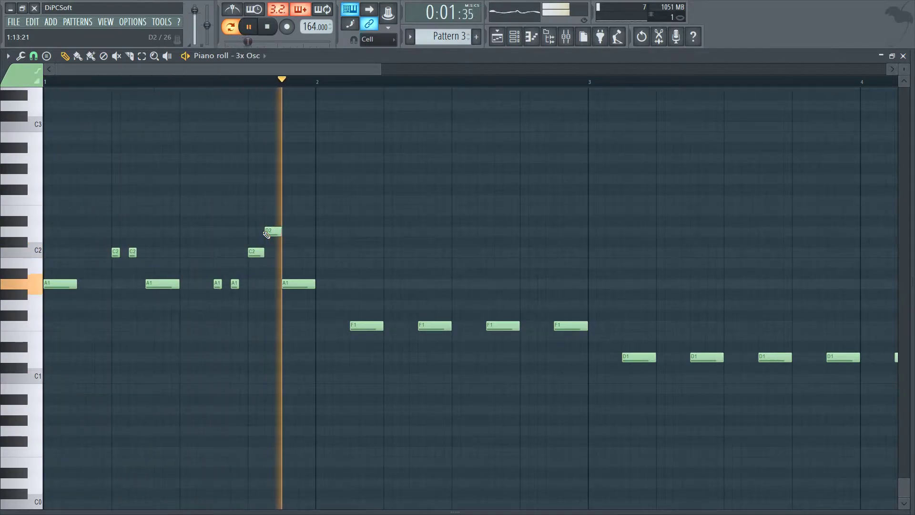
key("space")
Try ending bar 1 on rising D2 and F2 notes in place of the last A1 note
right_click(297, 285)
left_click_drag(280, 235, 288, 253)
key("space")
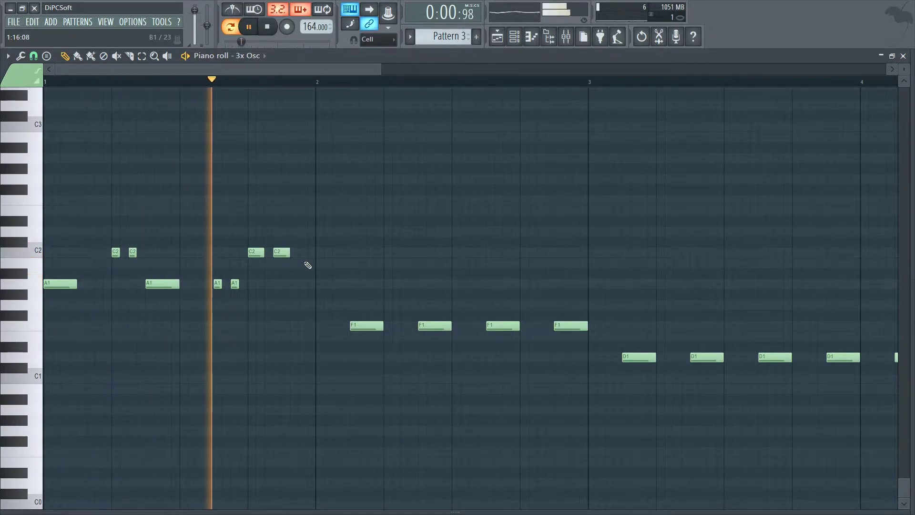
key("space")
left_click_drag(280, 253, 283, 230)
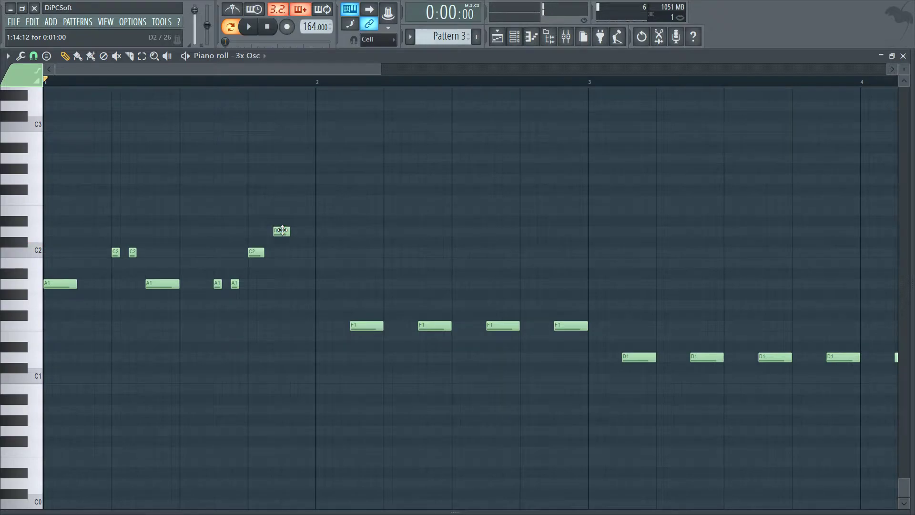
left_click(300, 200)
key("space")
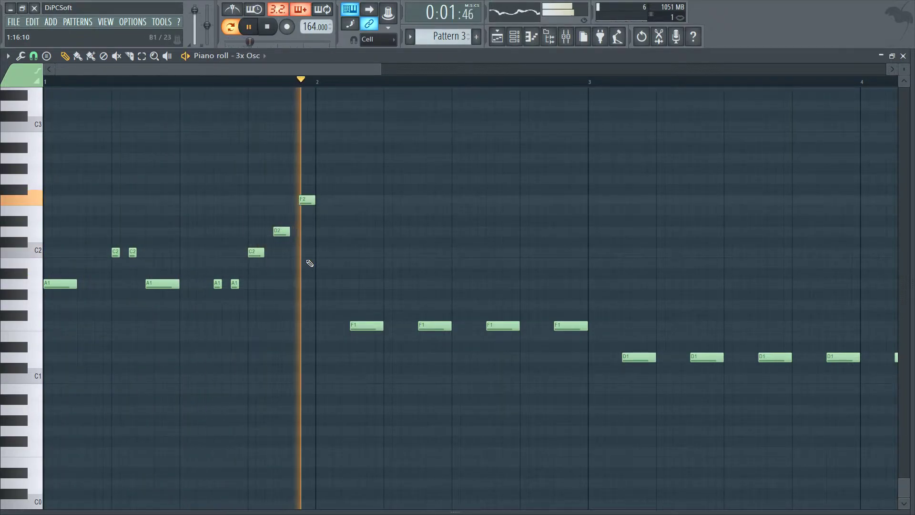
key("space")
Delete the two notes following the C2, lengthen the C2, and put an A1 note back at the end of bar 1
left_click_drag(302, 199, 303, 233)
right_click(301, 232)
right_click(286, 232)
left_click_drag(288, 263, 289, 286)
key("space")
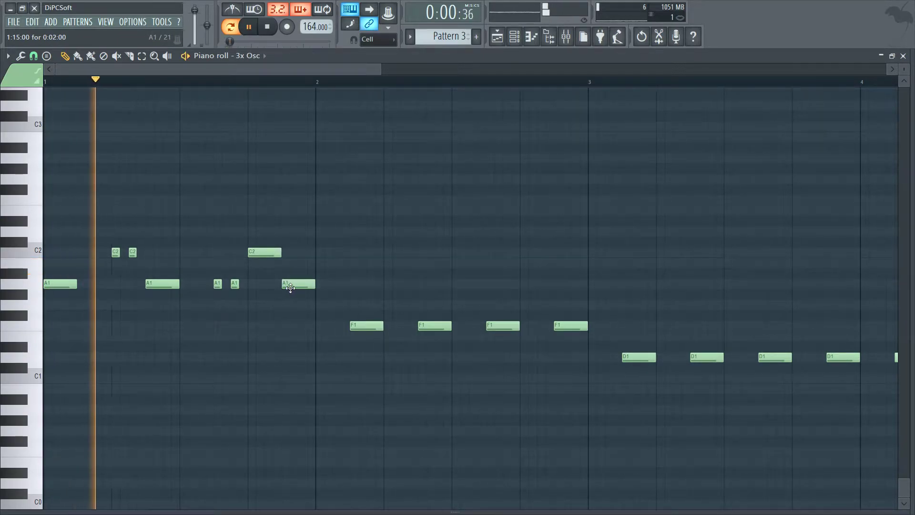
key("space")
Copy the bar 1 phrase into bar 2 and delete the four original F1 notes there
left_click_drag(344, 312, 44, 217)
left_click_drag(55, 286, 328, 286)
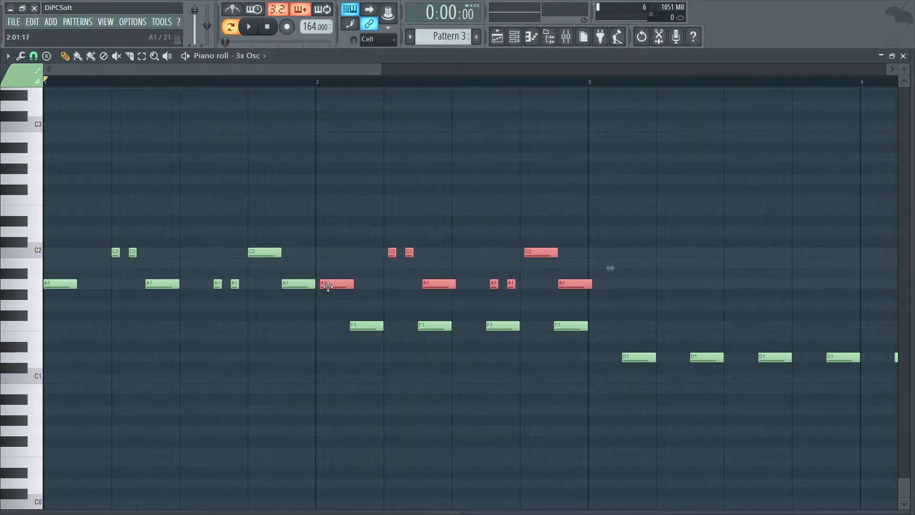
right_click(369, 326)
right_click(435, 326)
right_click(503, 325)
right_click(571, 325)
Align the copied phrase with the start of bar 2, transpose it down to begin on F1, and play it back
mouse_move(620, 310)
left_mouse_down()
mouse_move(482, 258)
mouse_move(338, 227)
left_mouse_up()
left_click_drag(333, 283, 328, 329)
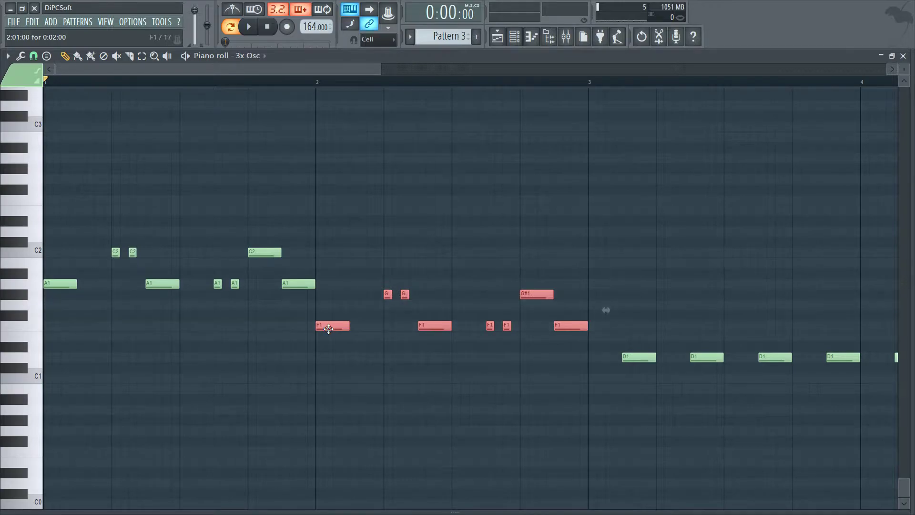
key("space")
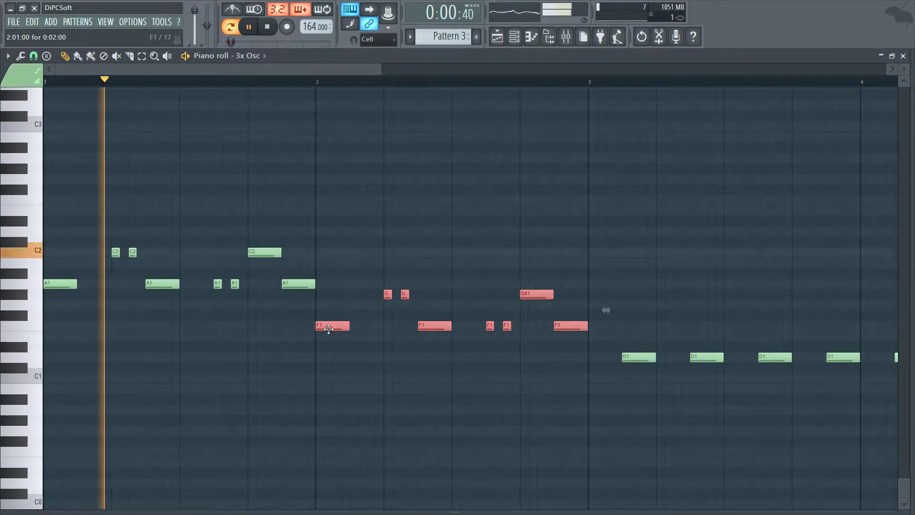
key("space")
Replace the two short G#1 notes in bar 2 with a single F1 note between the first two F1 notes
key("space")
key("space")
left_click_drag(371, 336, 368, 326)
key("space")
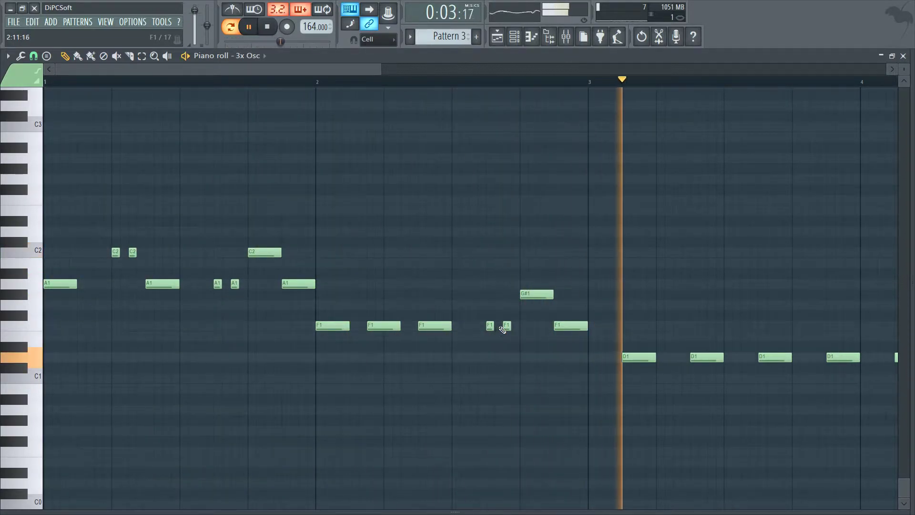
Lower the long G#1 note in bar 2 to G1 and the bar's last F1 note to D1
left_click_drag(530, 296, 568, 358)
key("space")
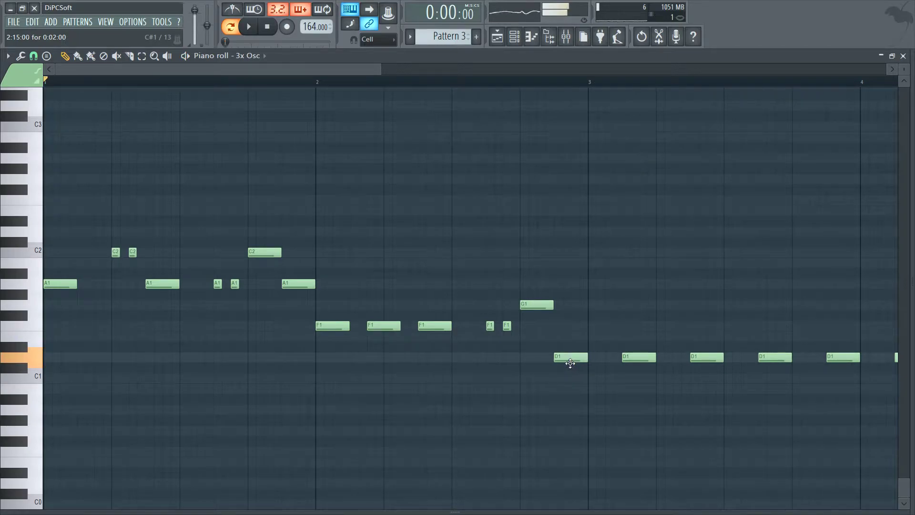
key("space")
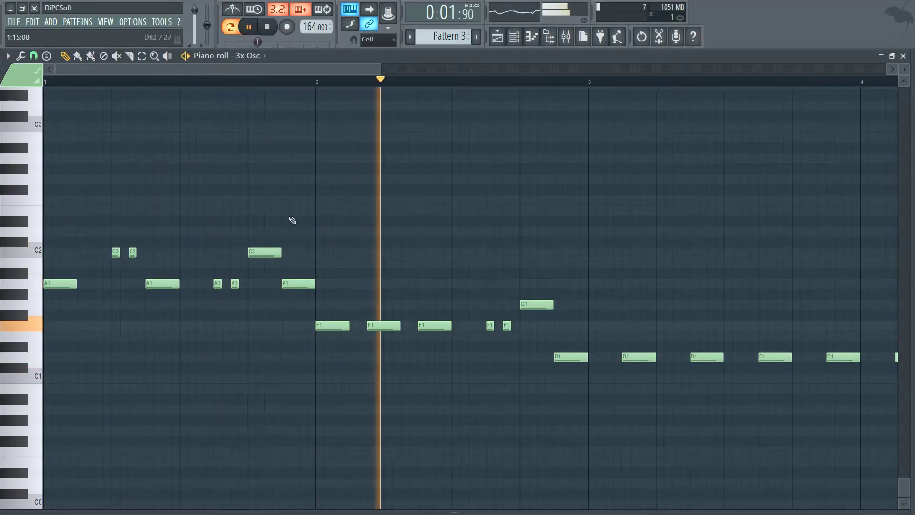
key("space")
Add an E1 note at the start of bar 3 and play the whole bass pattern back
left_click(601, 334)
mouse_move(601, 333)
left_mouse_down()
mouse_move(586, 359)
mouse_move(587, 335)
left_mouse_up()
key("space")
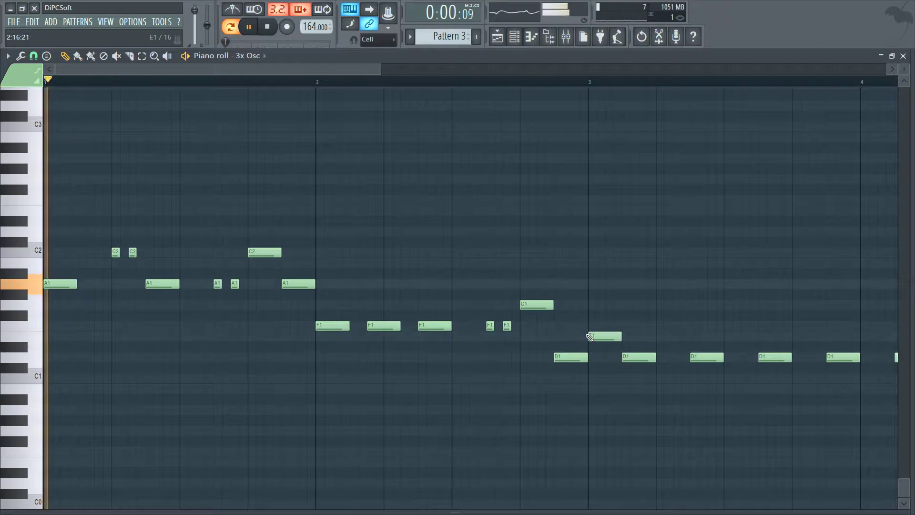
scroll(450, 88, "down", 3)
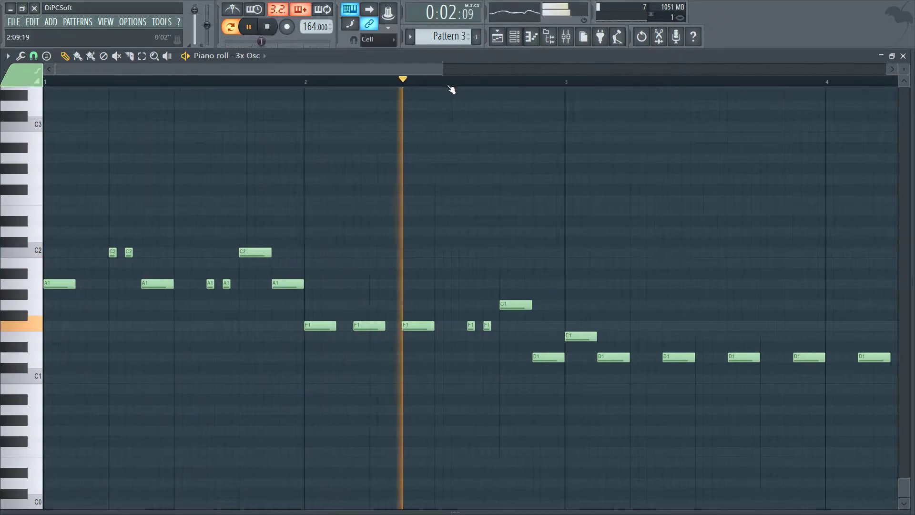
key("space")
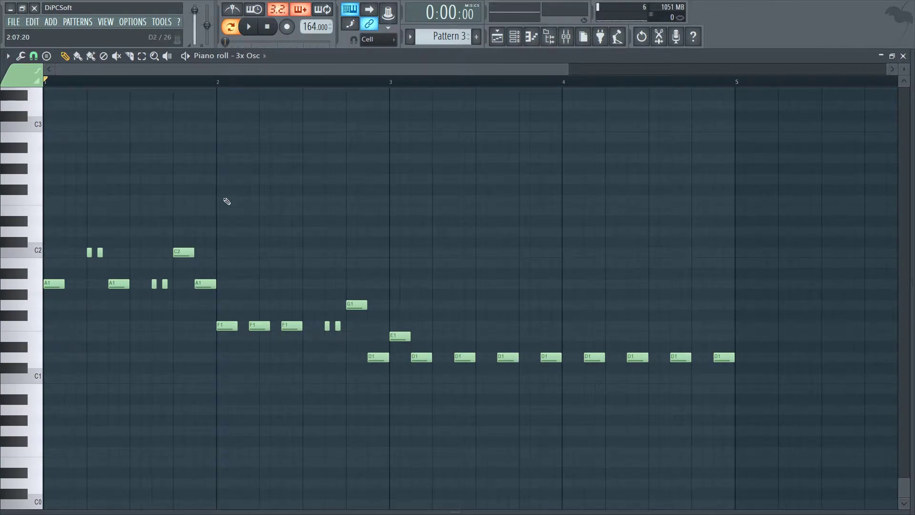
Turn on slide notes, and place and delete a trial G1 slide at the start of bar 3
left_click(37, 80)
left_click(388, 209)
left_click_drag(389, 209, 396, 306)
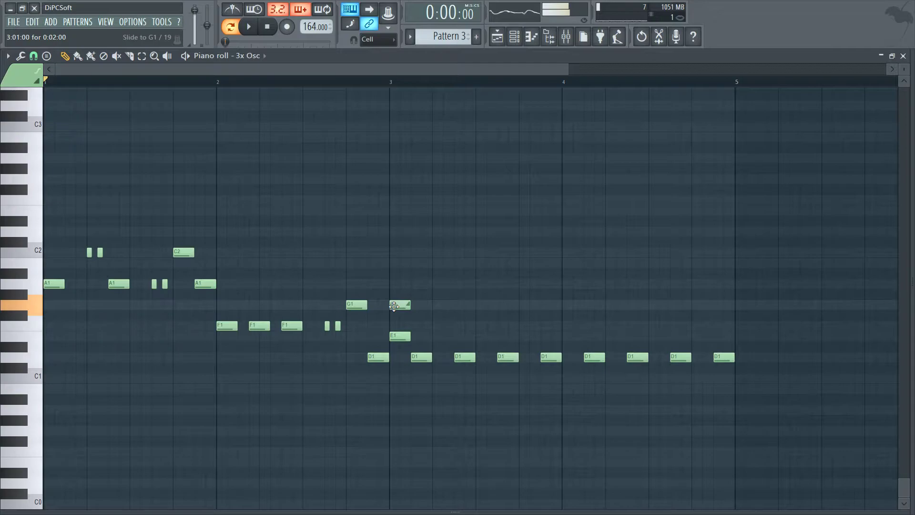
right_click(393, 305)
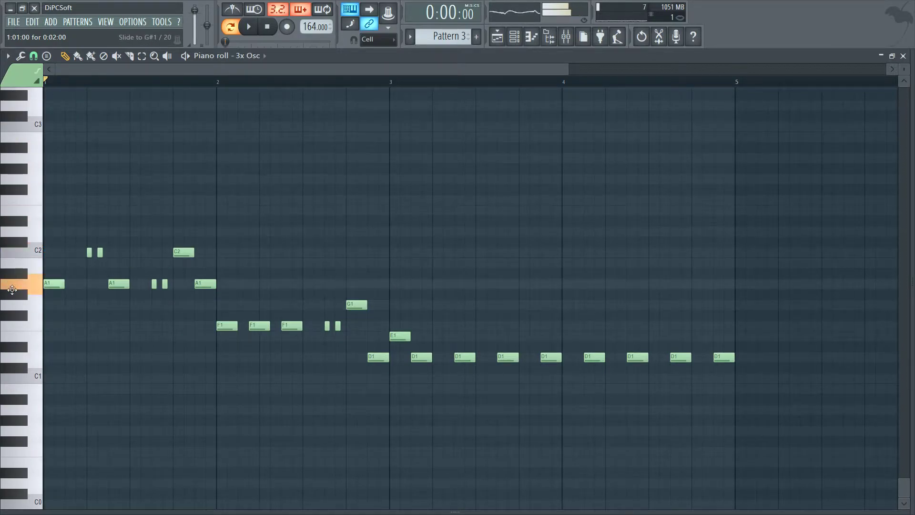
Try a slide to A1 at the start of bar 1, paired first with a C3 note and then with C2
left_click_drag(43, 285, 43, 117)
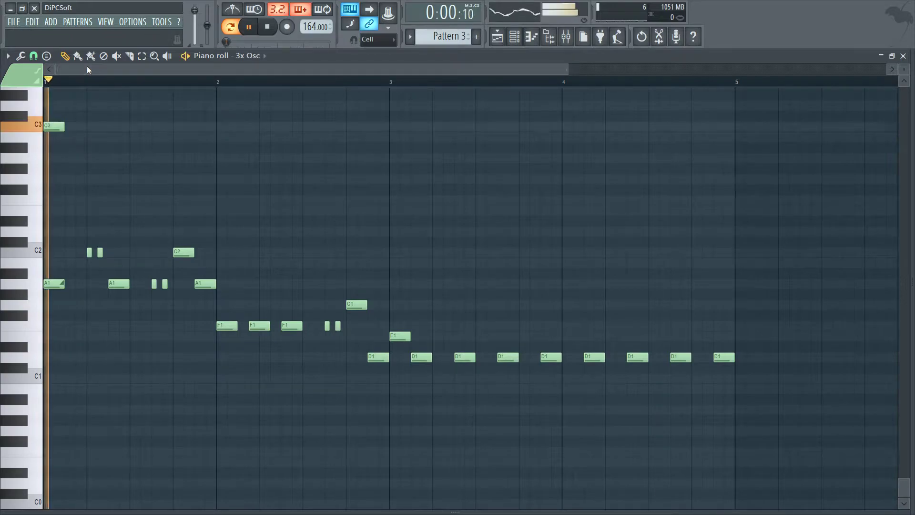
left_click_drag(52, 127, 51, 251)
key("space")
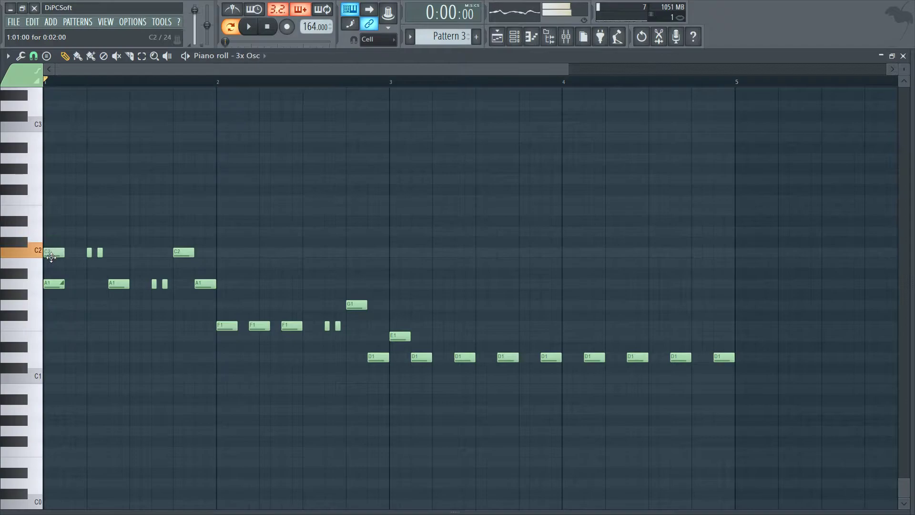
key("space")
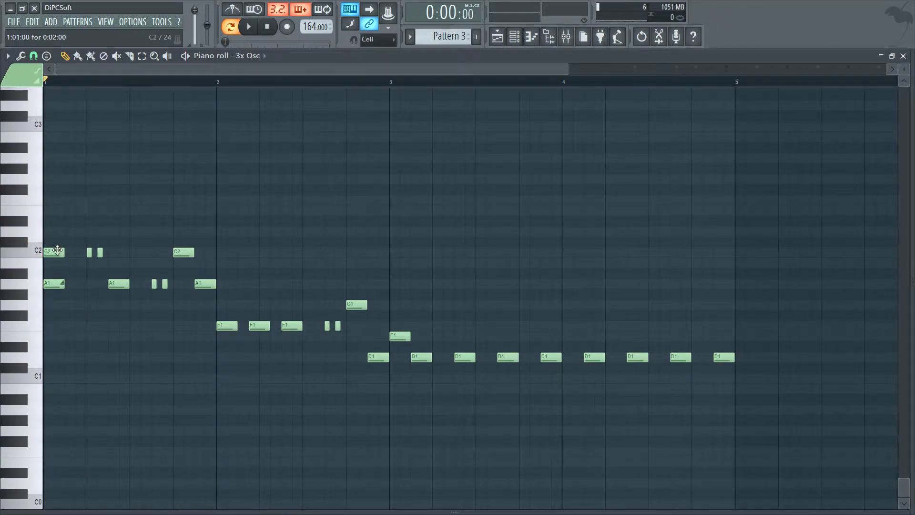
mouse_move(56, 253)
left_mouse_down()
mouse_move(56, 293)
mouse_move(55, 252)
left_mouse_up()
left_click_drag(54, 294, 54, 284)
left_click(52, 251)
right_click(53, 252)
Add an F1 slide note at the start of bar 3, lower the E1 beneath it to D1, and play the pattern
left_click(403, 283)
mouse_move(402, 284)
left_mouse_down()
mouse_move(398, 361)
mouse_move(401, 326)
left_mouse_up()
key("space")
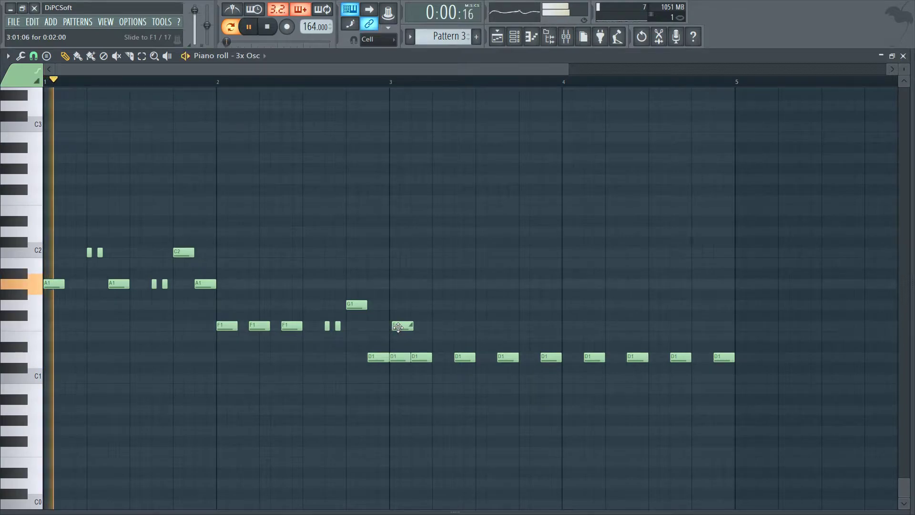
scroll(427, 84, "up", 5)
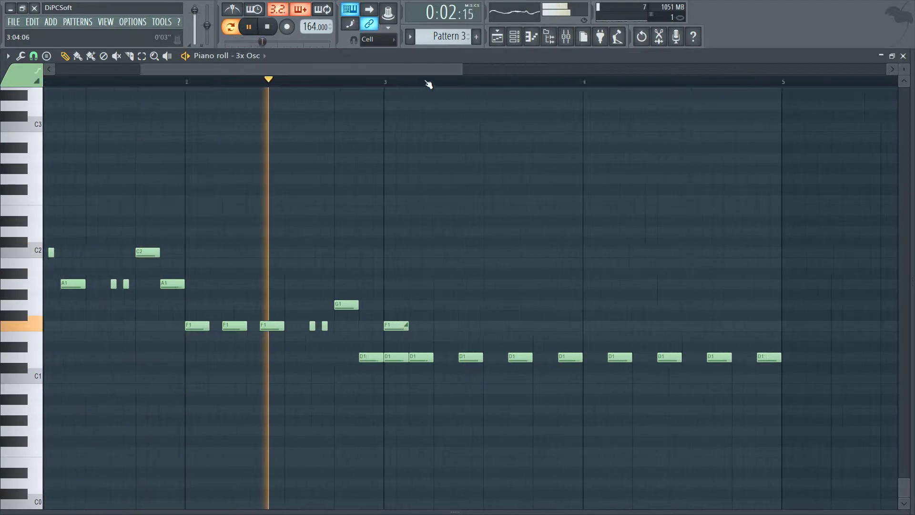
Replace the paired D1 notes at bar 3 with one four-step D1, shift the F1 slide over its second half, and play the pattern
key("space")
right_click(397, 358)
left_click_drag(390, 357, 444, 358)
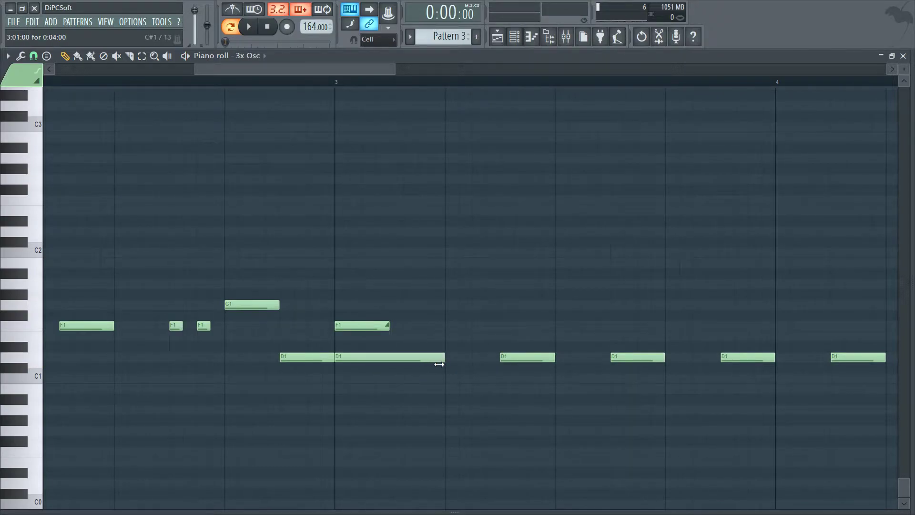
left_click_drag(376, 326, 431, 323)
key("space")
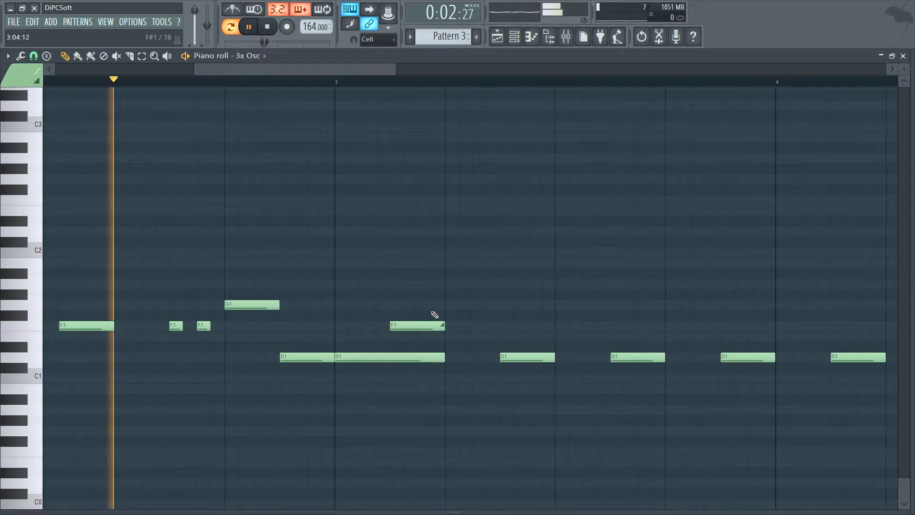
Raise the slide note in bar 3 to A1 and play the pattern back
key("space")
left_click_drag(435, 324, 427, 279)
key("space")
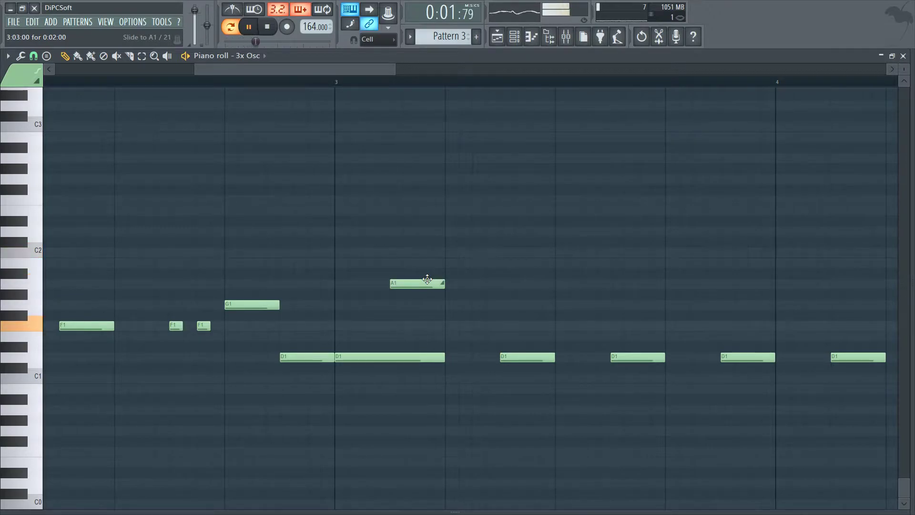
key("space")
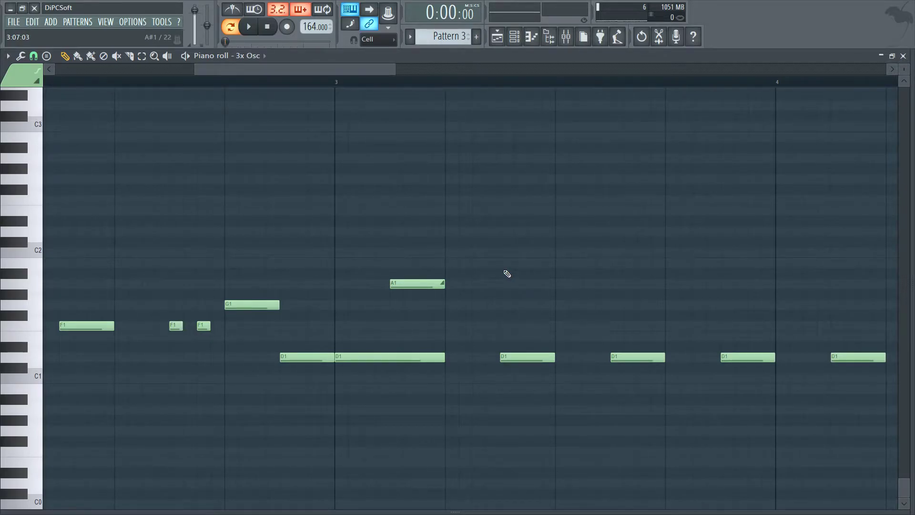
Return to the playlist and delete all Pattern 3 clips from Track 2
key("F7")
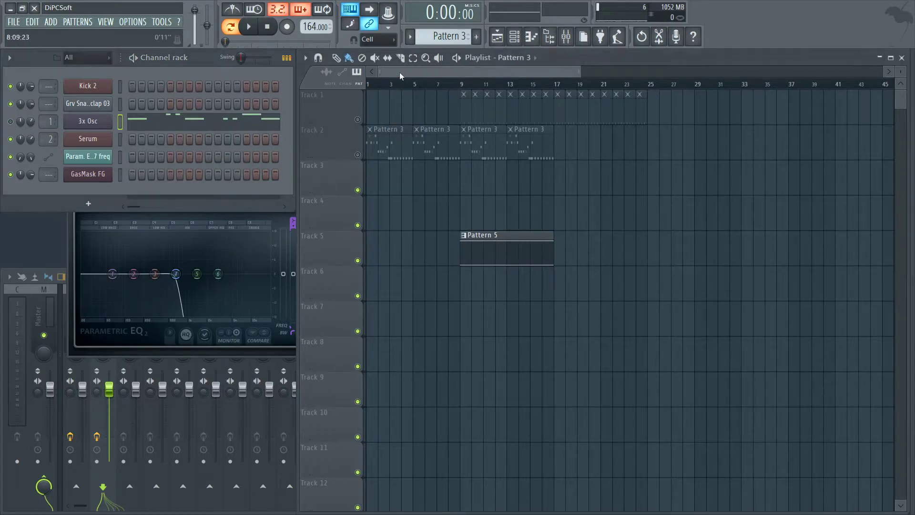
right_click(529, 143)
right_click(482, 143)
right_click(388, 143)
right_click(418, 148)
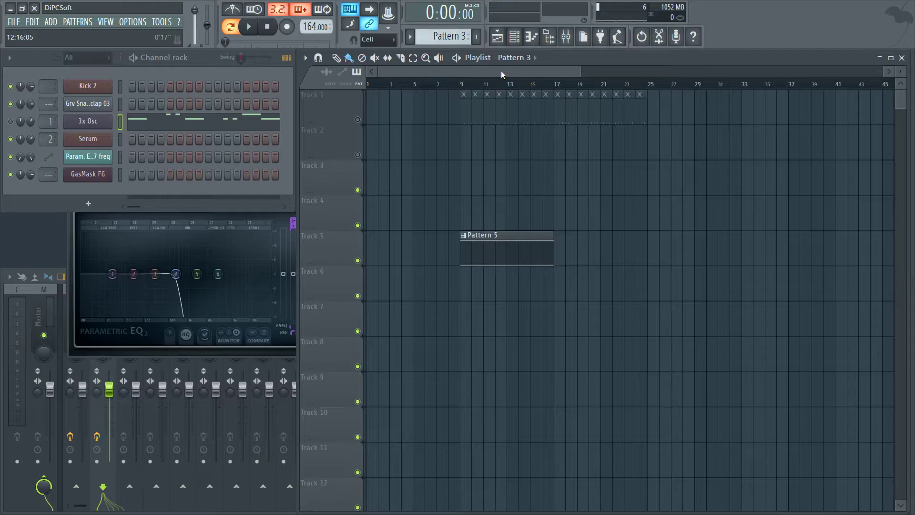
Add a Toxic Biohazard channel and load its Default preset
left_click(88, 204)
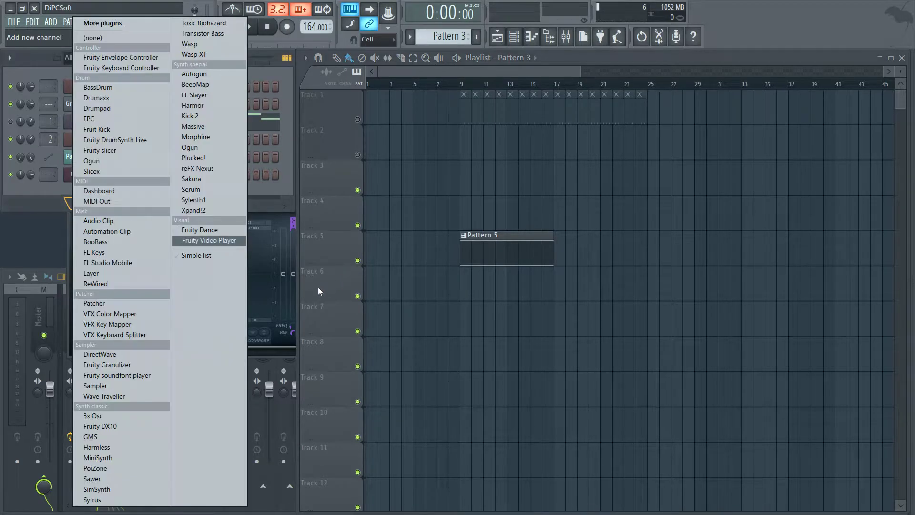
left_click(210, 28)
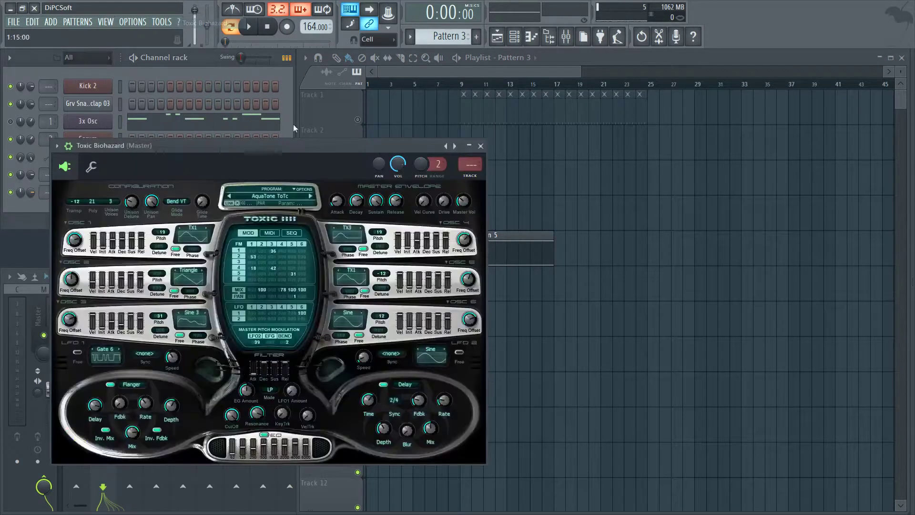
left_click_drag(318, 146, 539, 125)
left_click(276, 128)
mouse_move(305, 160)
left_click(441, 202)
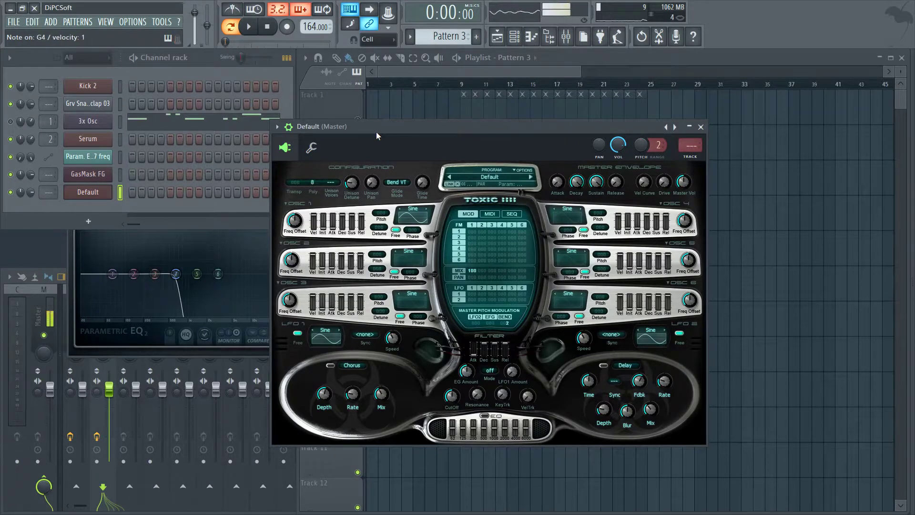
Set oscillator 1's waveform to Triangle and keep the oscillator enabled
left_click(419, 218)
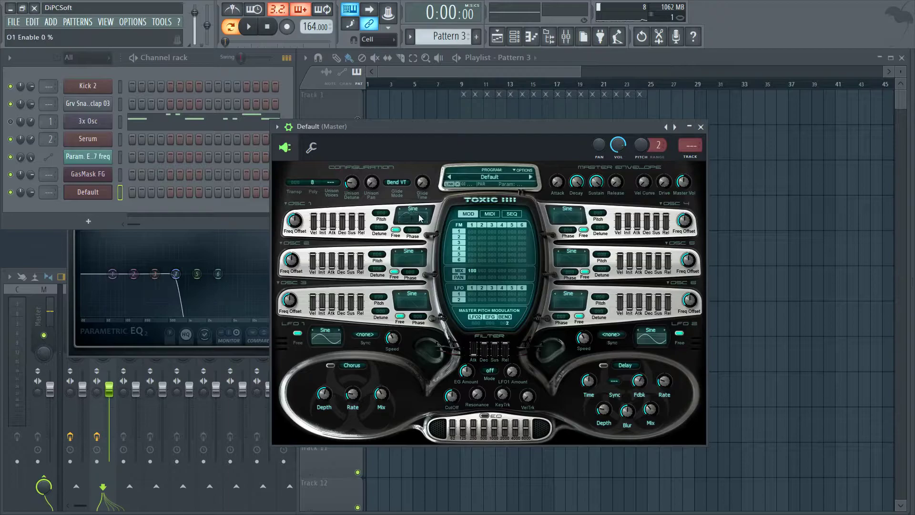
left_click(419, 218)
left_click(415, 210)
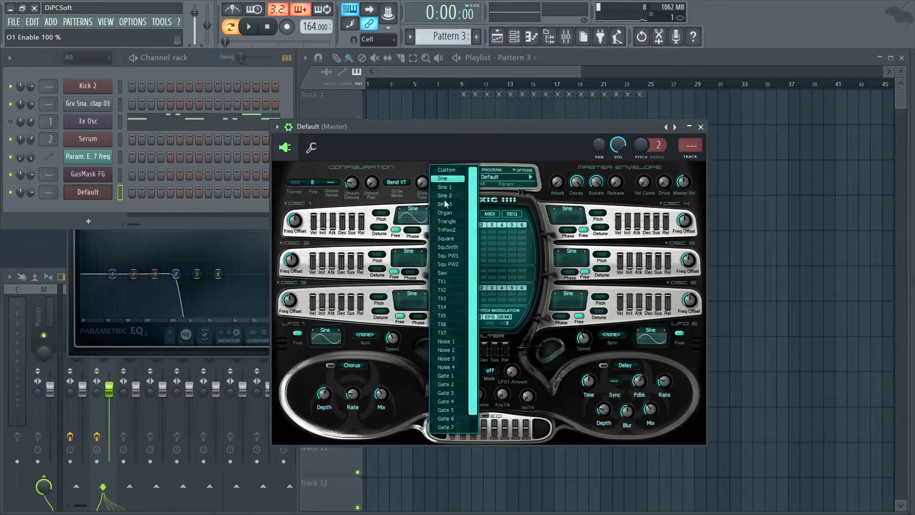
left_click(450, 221)
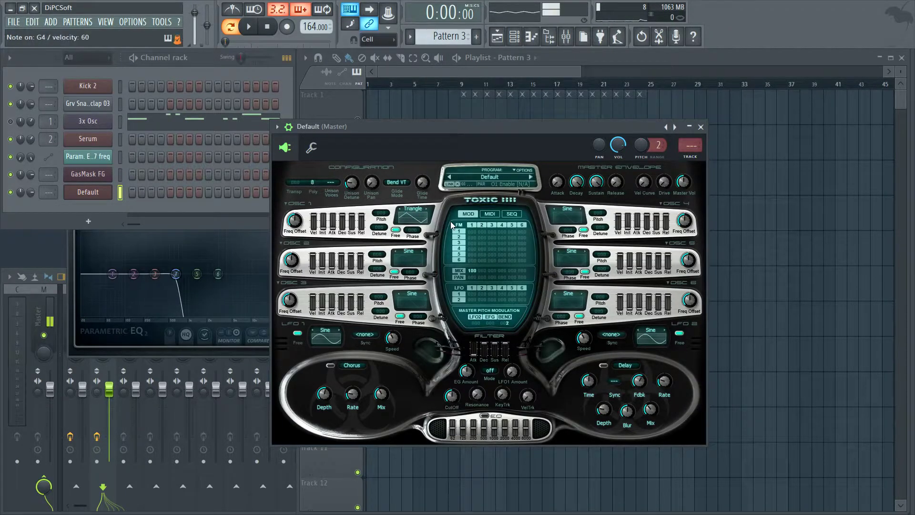
Set the O1 Fm 2 modulation amount to 100 and toggle oscillator 2 off and back on
left_click_drag(473, 239, 473, 205)
left_click(405, 258)
left_click(406, 259)
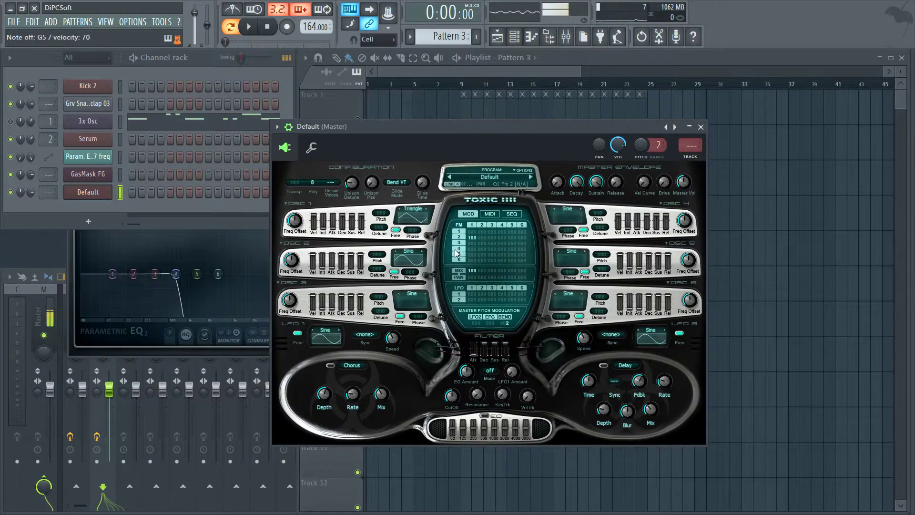
Set oscillator 2's waveform to TriPow2 and raise its mix level to 100
left_click(405, 255)
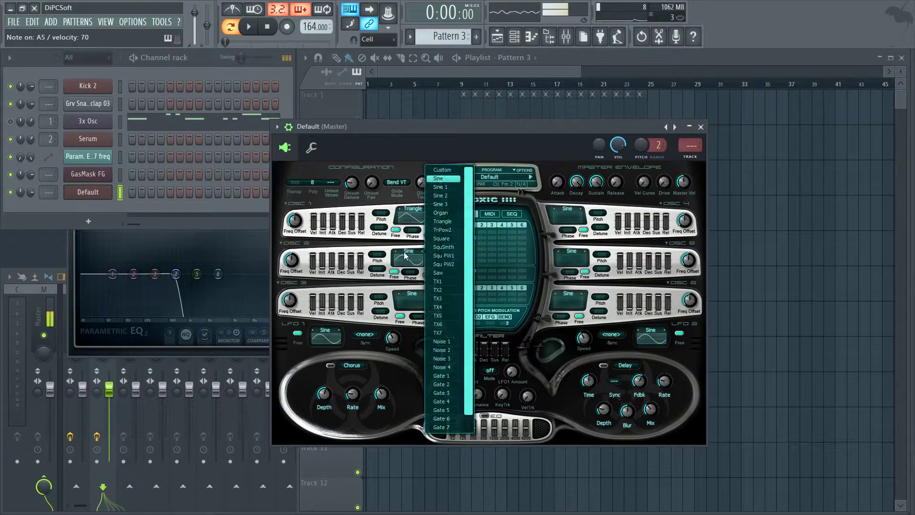
left_click(443, 231)
left_click_drag(470, 245, 469, 246)
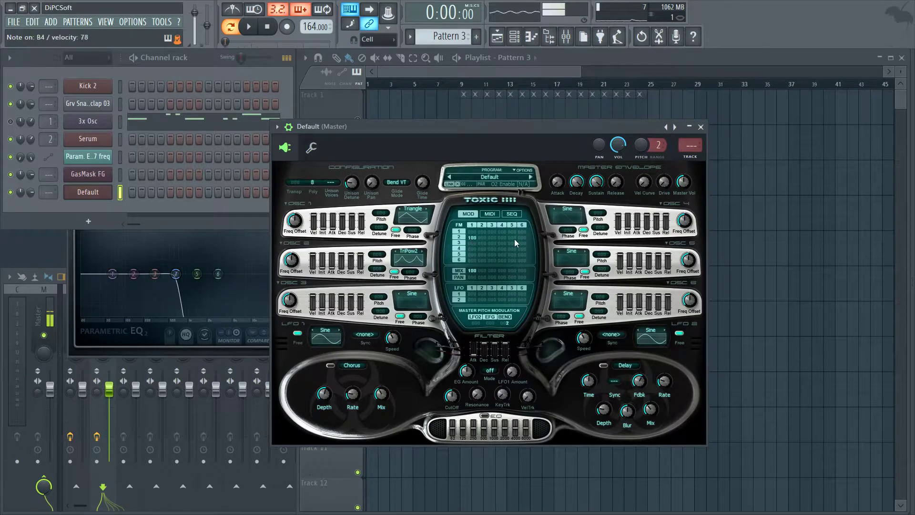
left_click(484, 270)
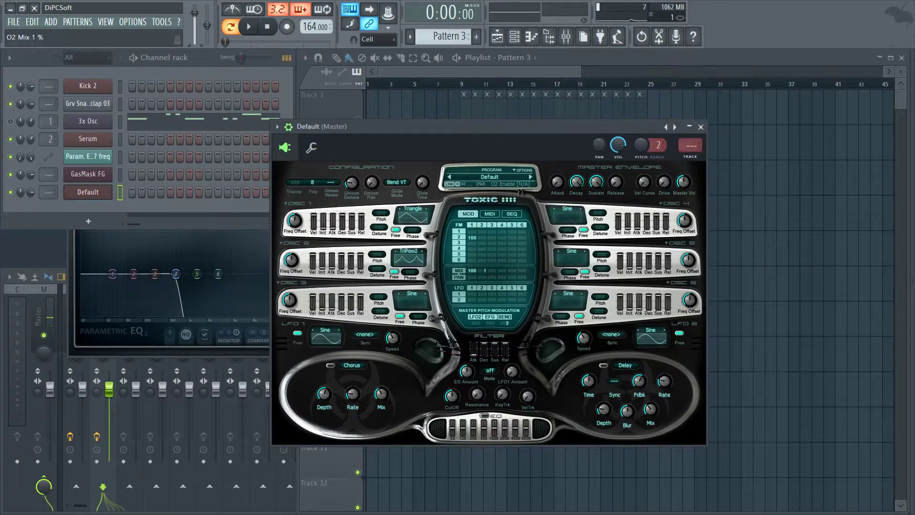
left_click_drag(484, 271, 486, 273)
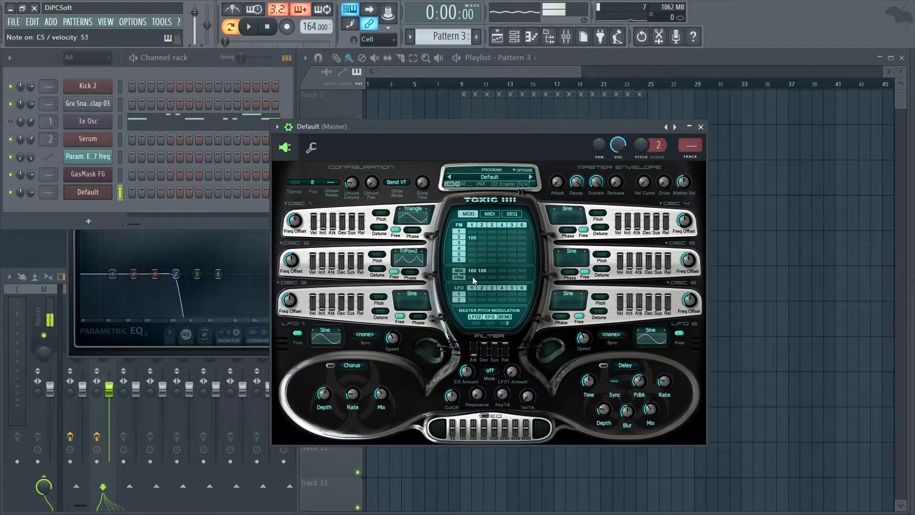
Change oscillator 2's waveform to Sine and set oscillator 3's mix level to 100
left_click(413, 256)
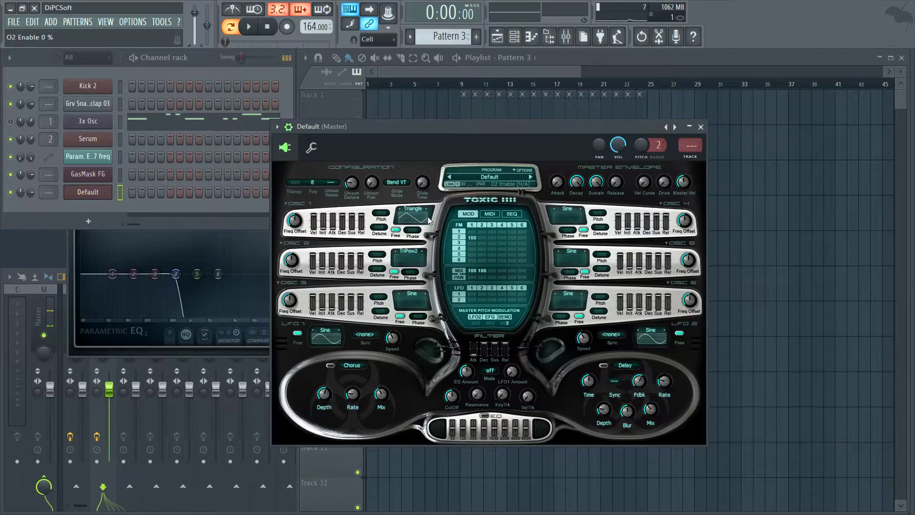
left_click(414, 252)
left_click(413, 254)
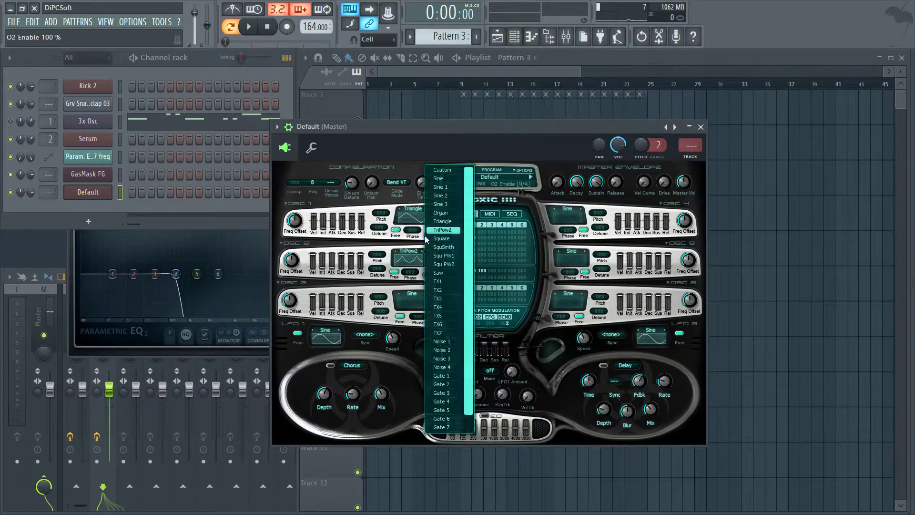
left_click(443, 182)
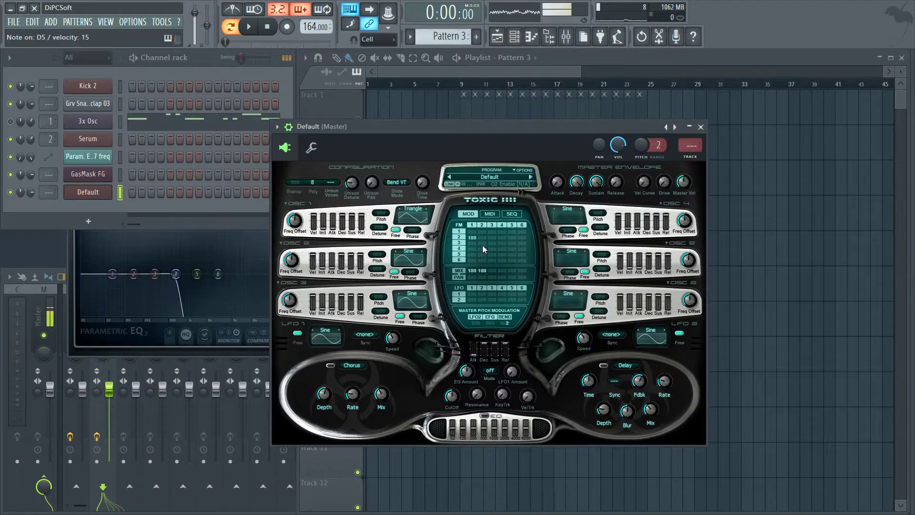
left_click_drag(483, 244, 493, 264)
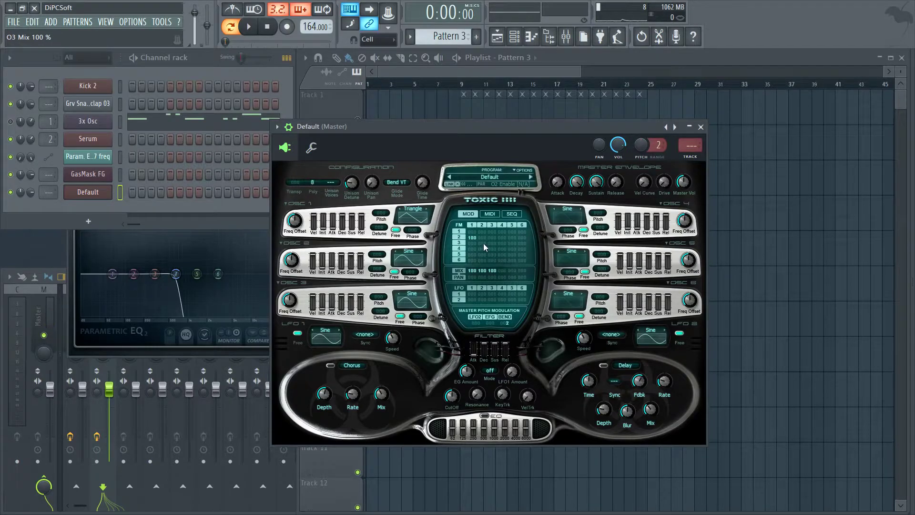
Try out O2 Fm 3 modulation amounts, return it to 0, and try to create an automation clip for it
left_click_drag(484, 244, 483, 203)
left_click_drag(484, 244, 483, 247)
right_click(481, 245)
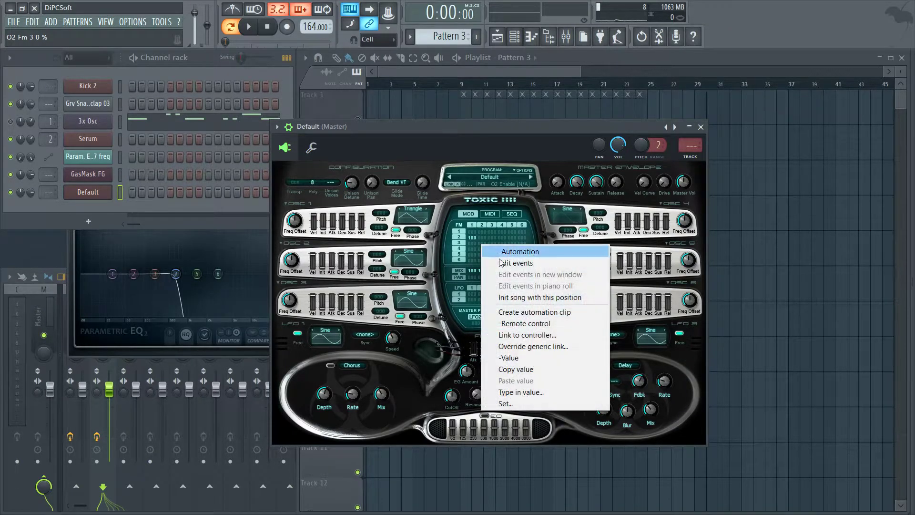
left_click(522, 314)
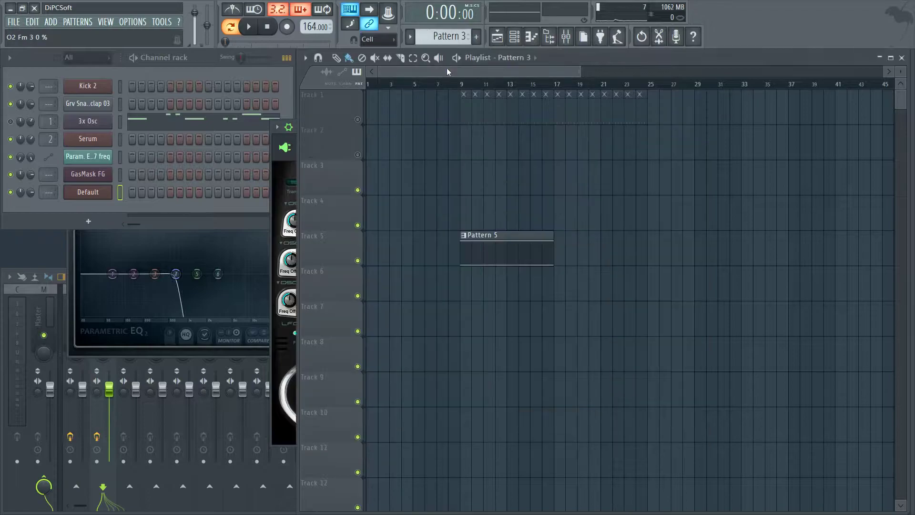
Select the playlist time range from the start of bar 1 to the start of bar 9
left_click_drag(464, 87, 282, 88)
left_click(462, 87)
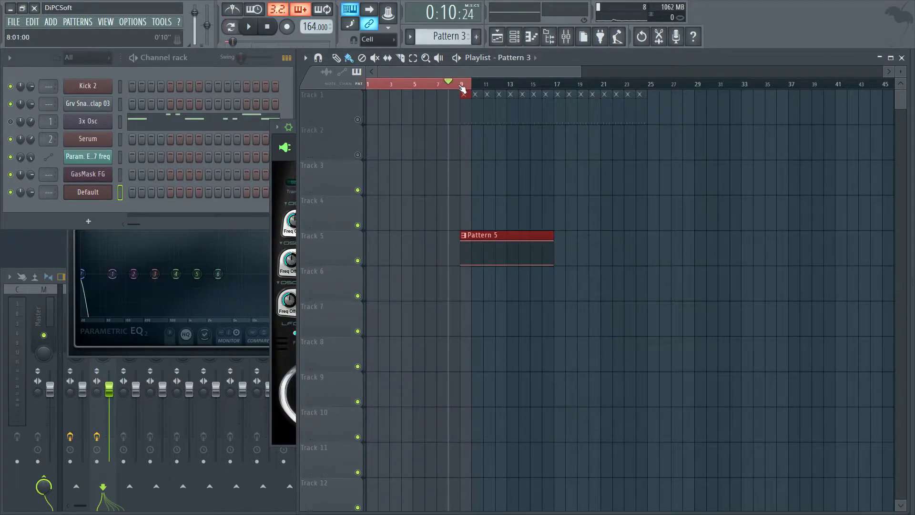
left_click_drag(468, 88, 364, 85)
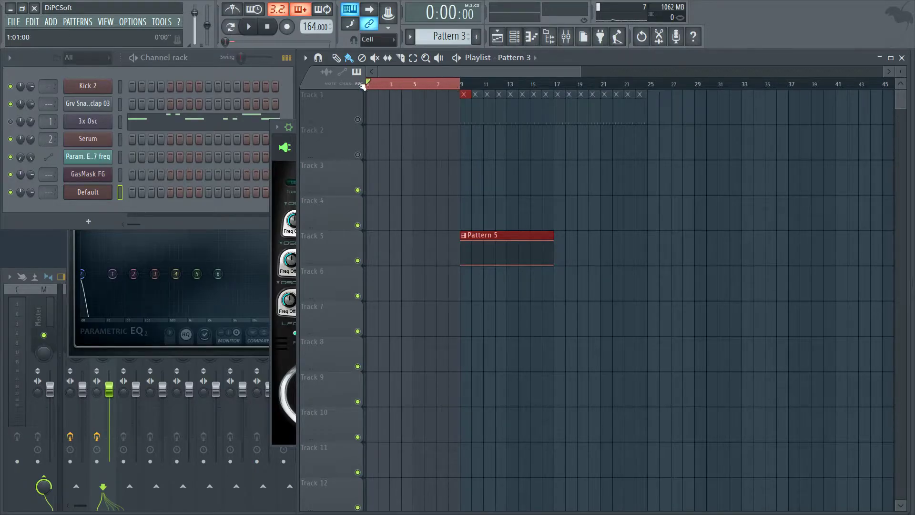
Create an automation clip for Toxic Biohazard's O2 Fm 3 amount and move it to Track 4 at about bar 30
left_click(70, 256)
left_click(358, 195)
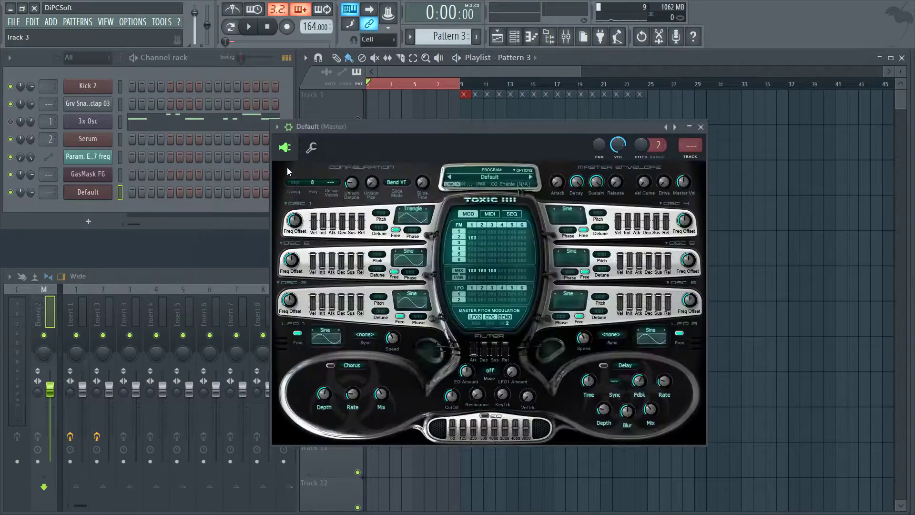
left_click_drag(463, 127, 398, 148)
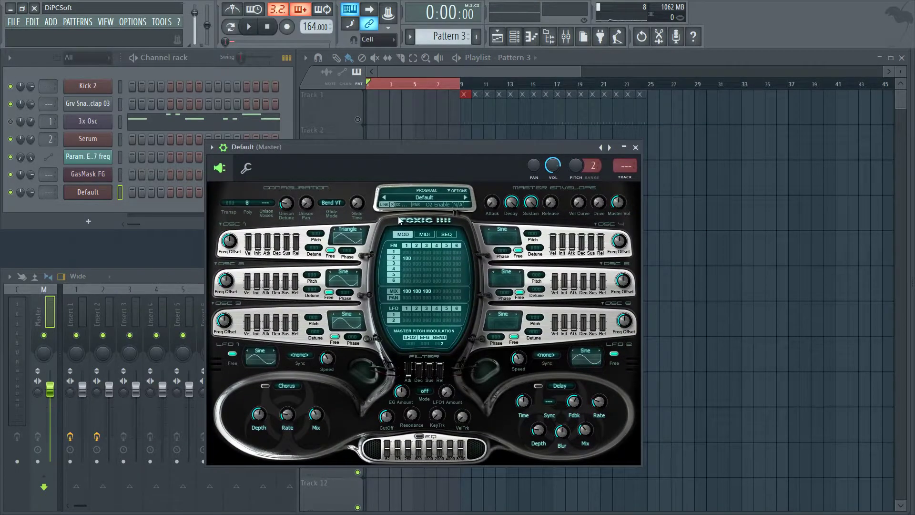
right_click(418, 268)
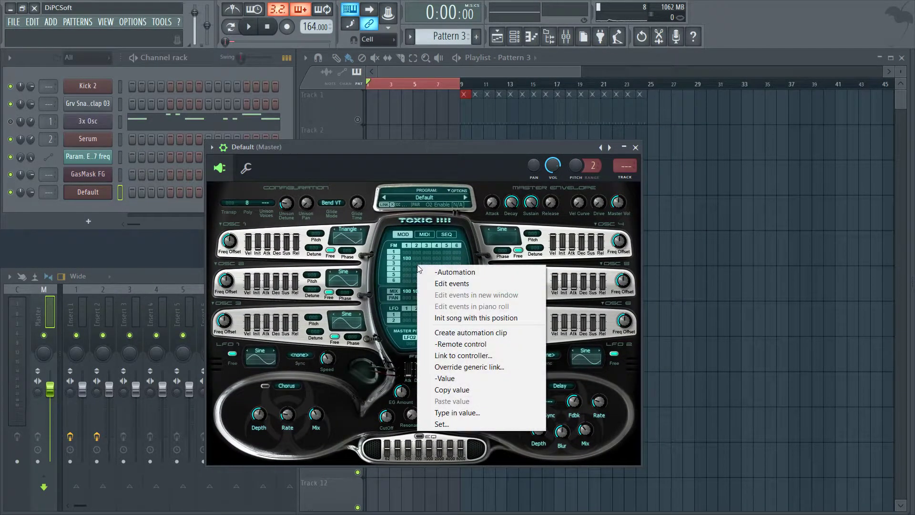
left_click(454, 332)
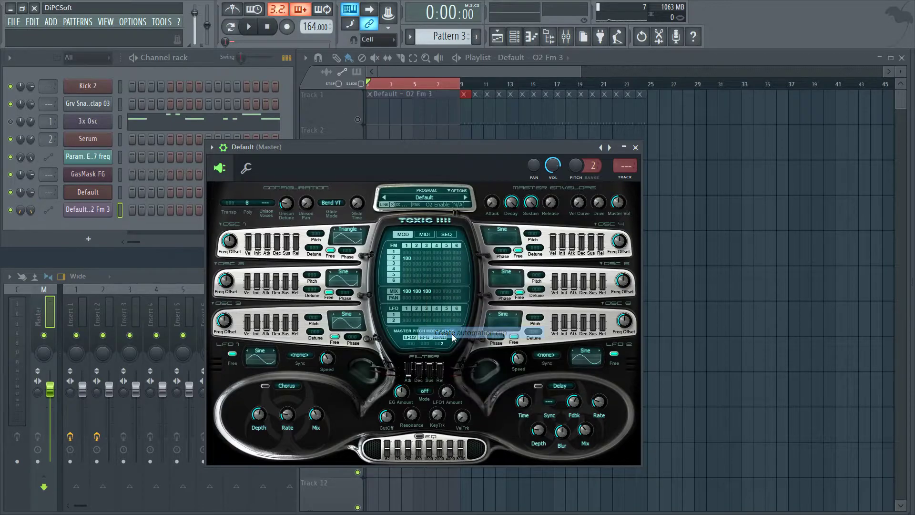
left_click(637, 148)
left_click_drag(392, 92, 731, 210)
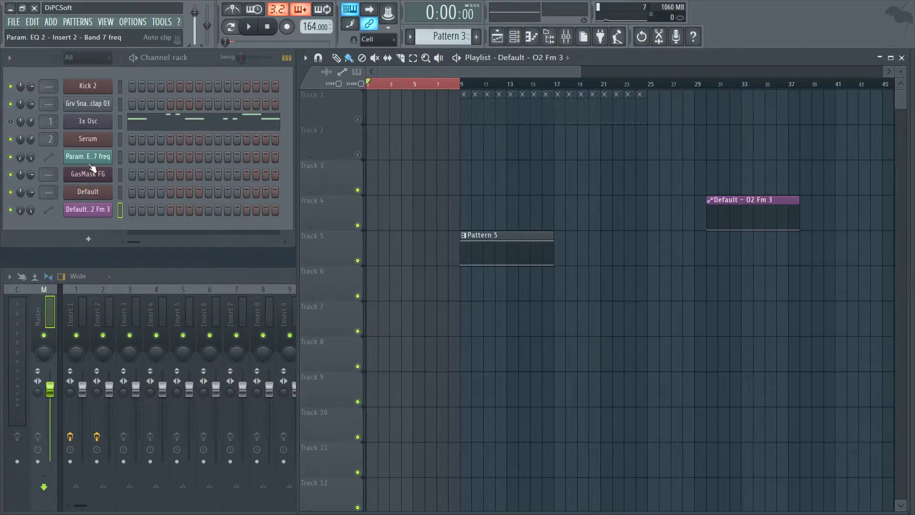
Start empty Pattern 6 and place an A1 note at the start of bar 1 in the Default channel's piano roll
left_click(88, 195)
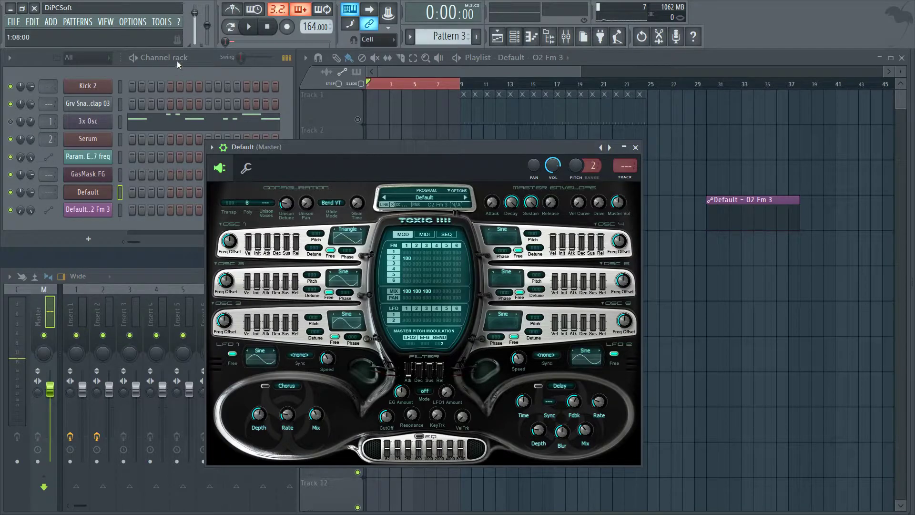
key("F4")
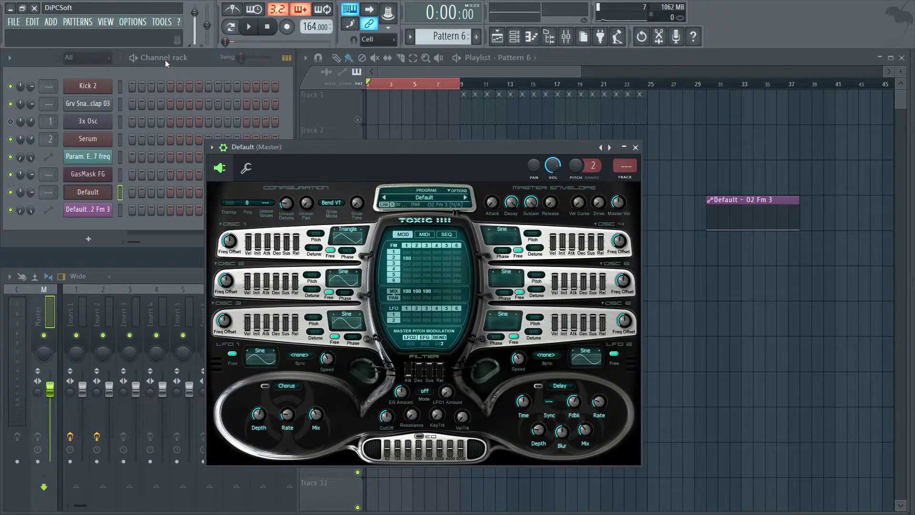
right_click(103, 193)
left_click(138, 191)
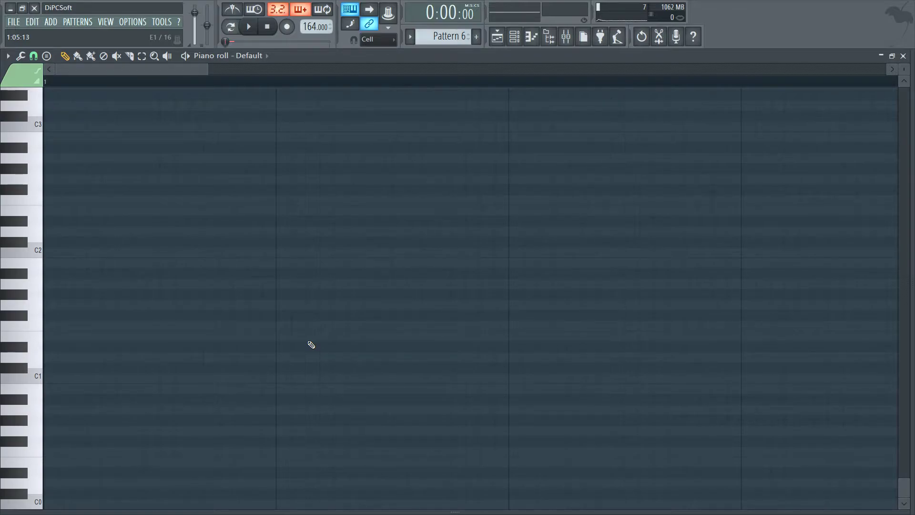
scroll(207, 351, "up", 3)
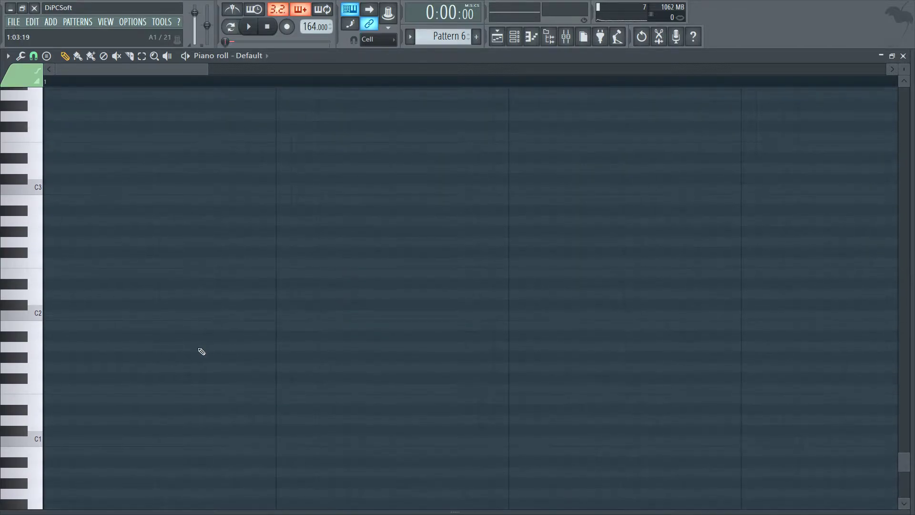
left_click(62, 350)
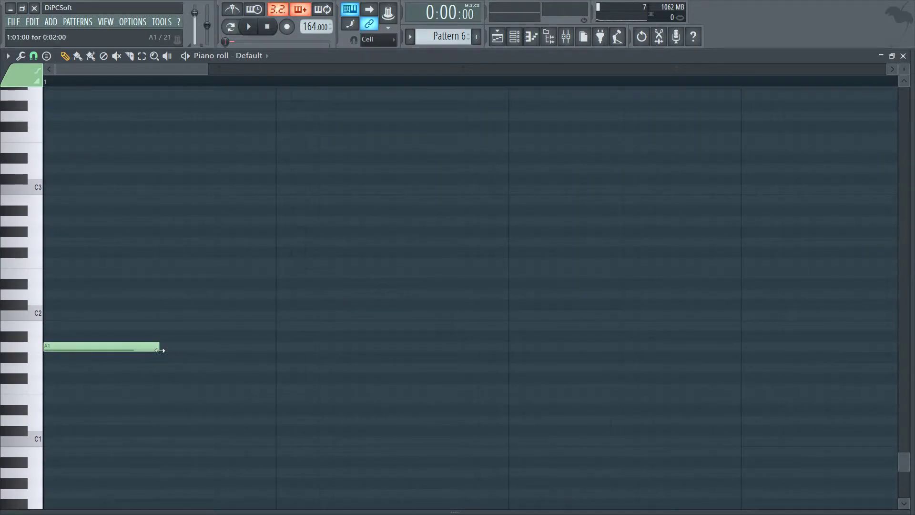
Lengthen the A1 note to one beat and place Pattern 6 clips on playlist Track 6 at bars 29 and 30
left_click_drag(161, 349, 279, 352)
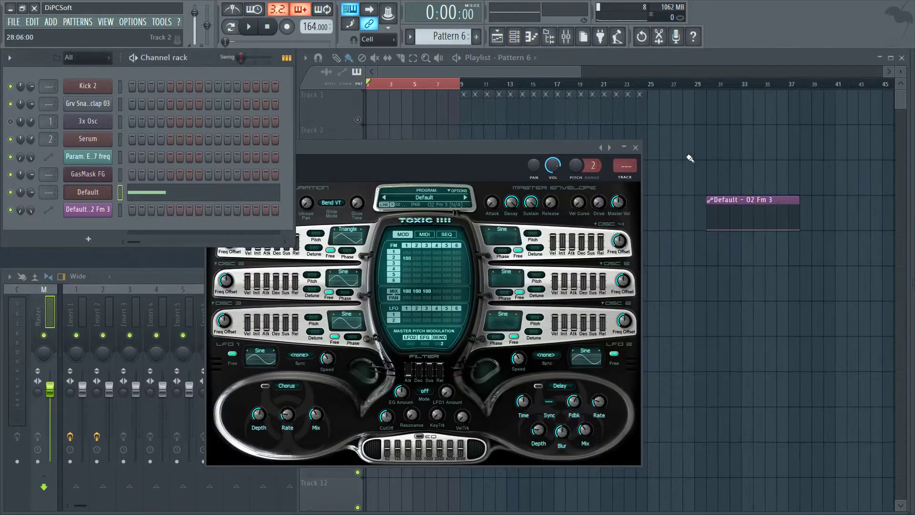
left_click(549, 70)
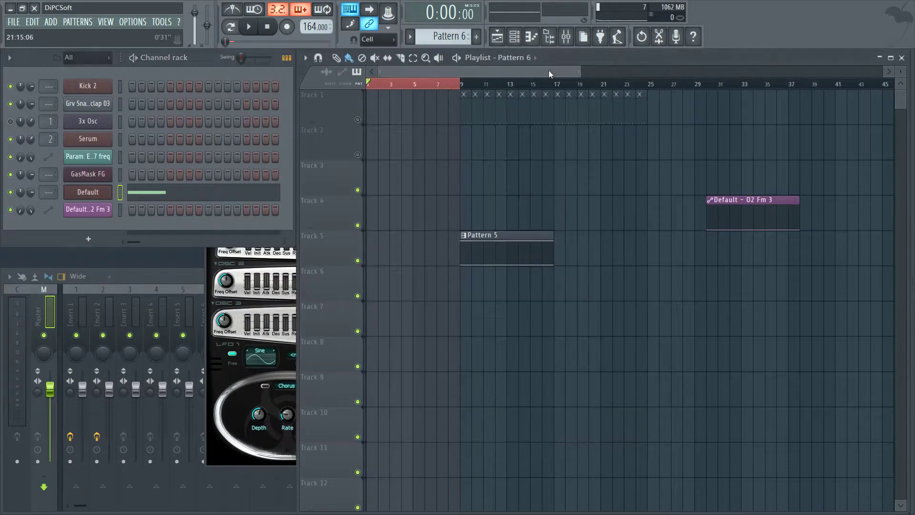
mouse_move(697, 250)
left_mouse_down()
mouse_move(711, 250)
mouse_move(702, 296)
left_mouse_up()
Move the O2 Fm 3 automation clip to Track 7 at bar 29 and set the playlist time range from bar 29 to bar 37
left_click_drag(745, 214, 727, 317)
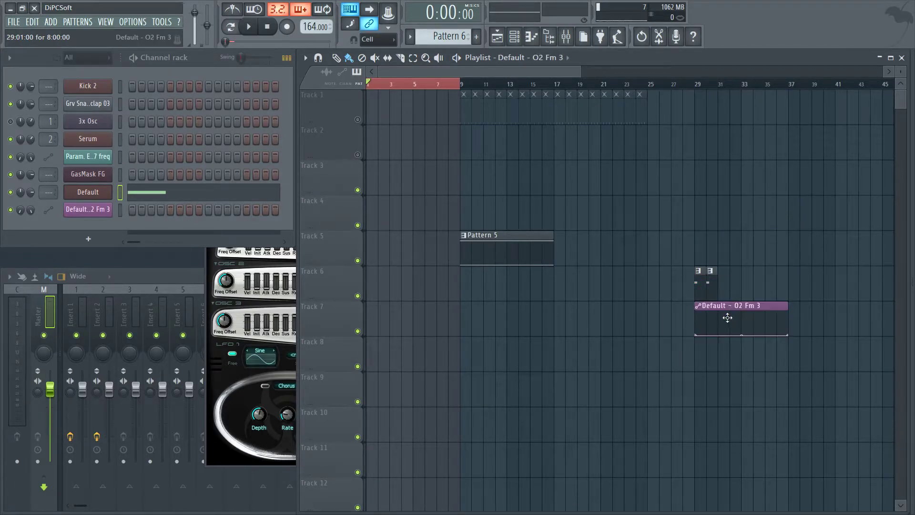
left_click_drag(695, 89, 783, 94)
left_click_drag(430, 94, 703, 131)
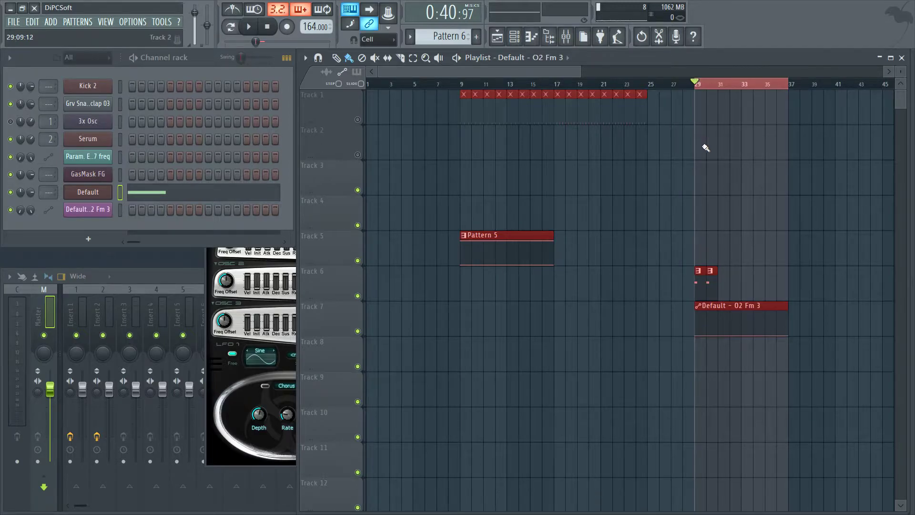
Extend the A1 note in Pattern 6 to two bars and return to the playlist
double_click(699, 273)
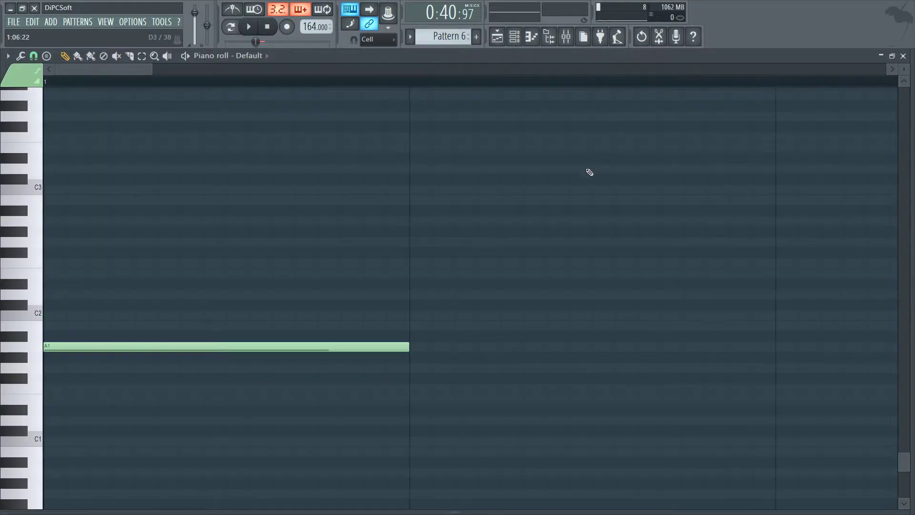
scroll(395, 86, "down", 5)
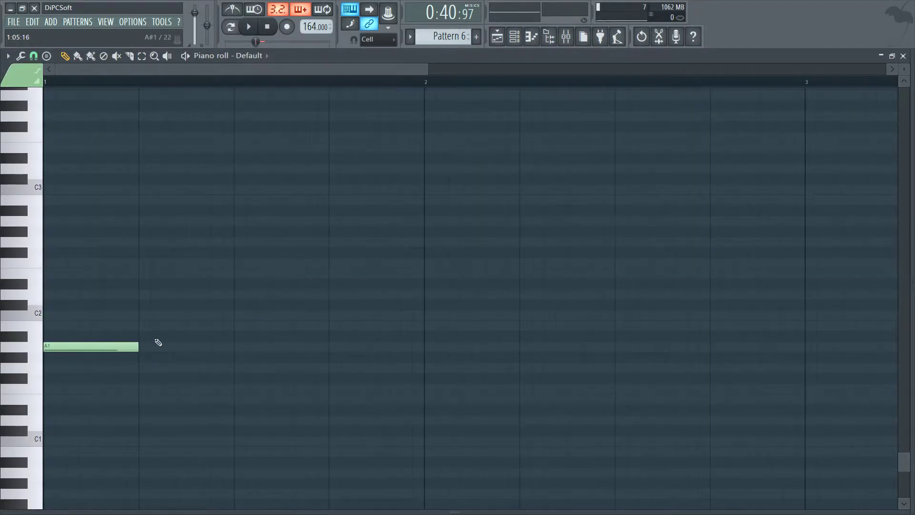
left_click_drag(137, 350, 803, 374)
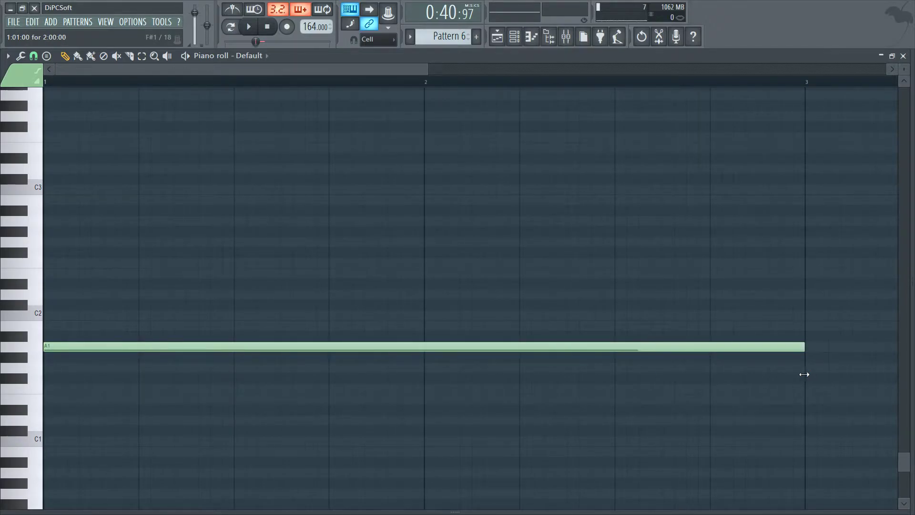
key("F7")
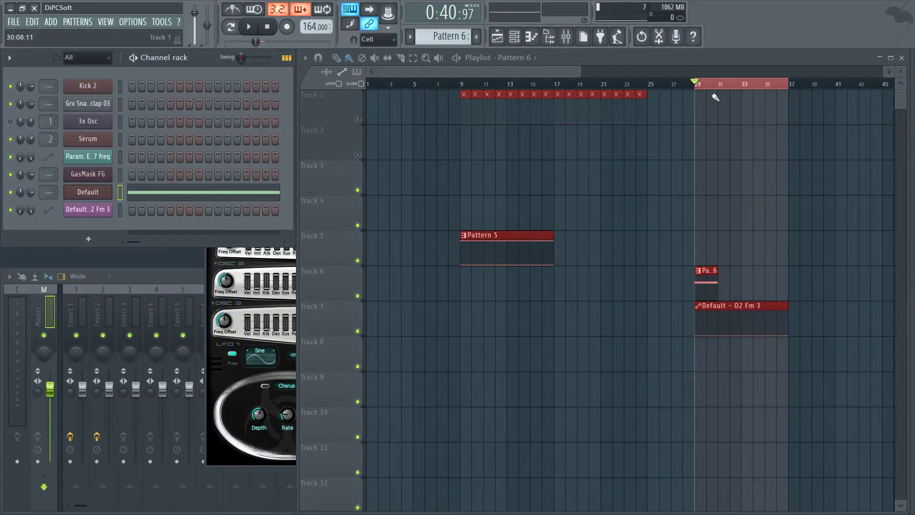
Shape the O2 Fm 3 automation into a curved rise from bar 29 to a peak at bar 30 and play it back
scroll(715, 98, "up", 4)
left_click_drag(500, 70, 525, 74)
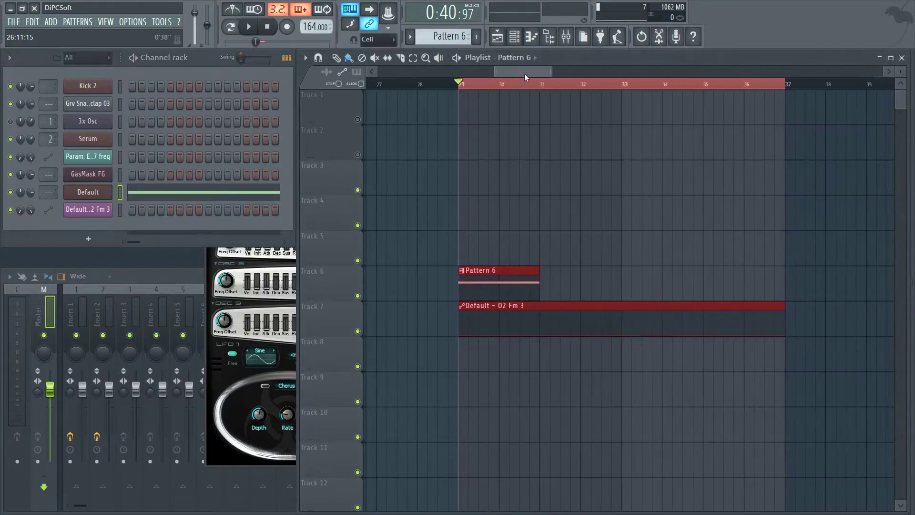
left_click_drag(498, 335, 476, 330)
key("space")
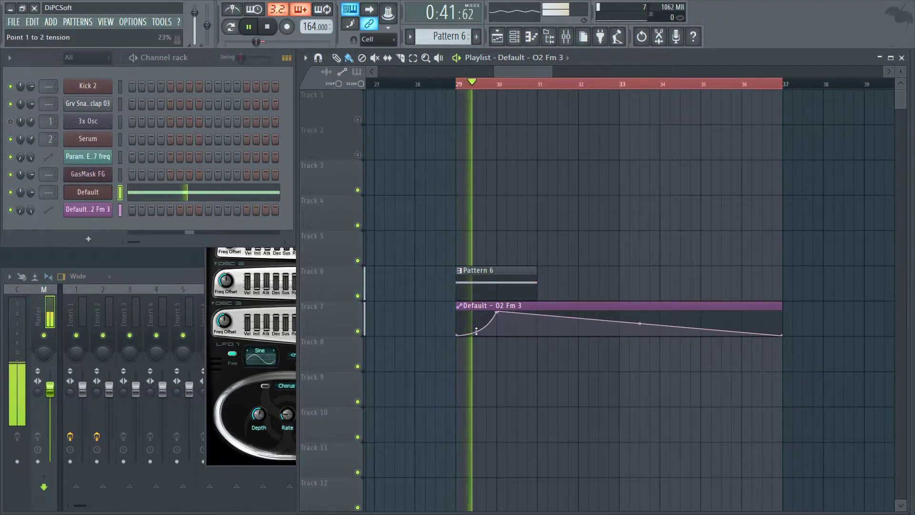
key("space")
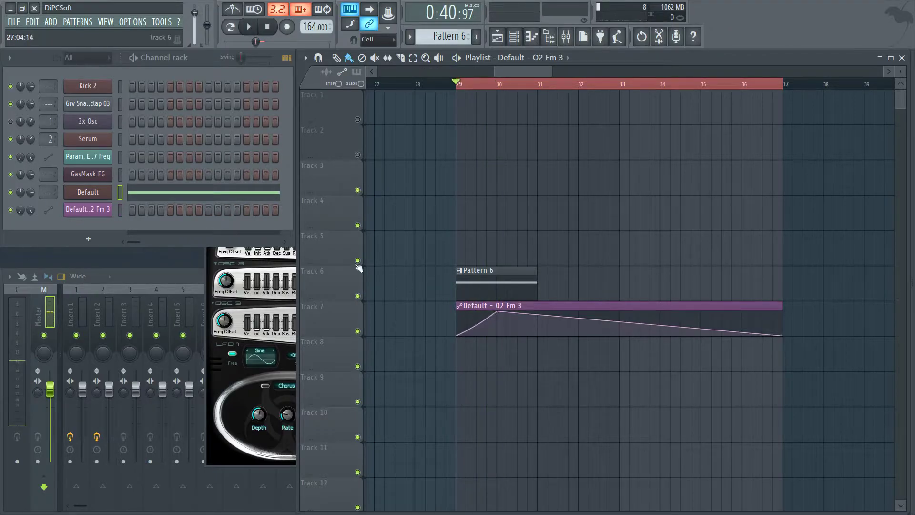
Move the two-bar note in Pattern 6 up an octave to A2 and play it back
left_click(207, 192)
left_click_drag(224, 348, 199, 222)
key("space")
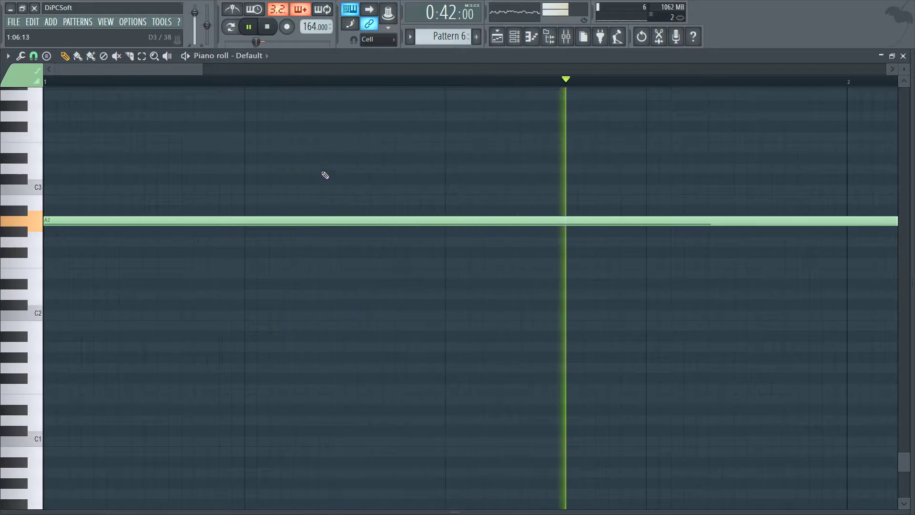
key("space")
key("F7")
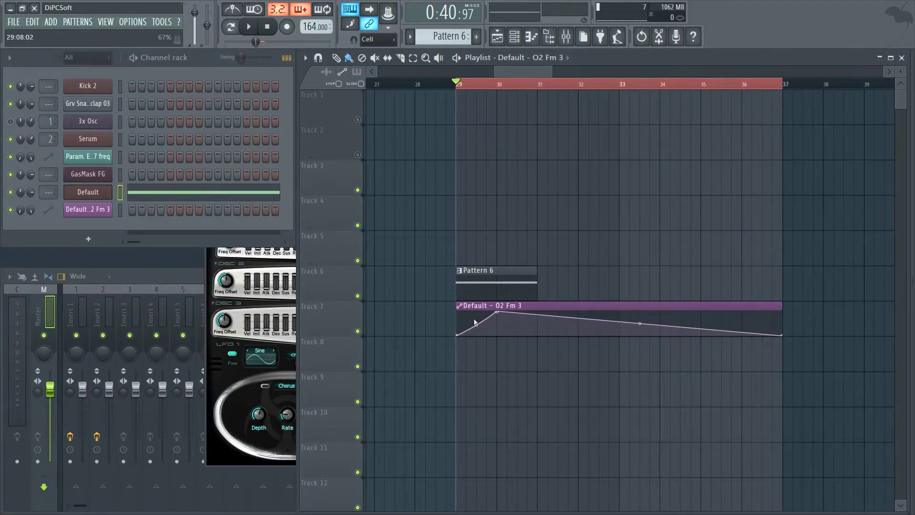
Set Toxic Biohazard's oscillator 2 waveform to Organ and play the section back
left_click(208, 305)
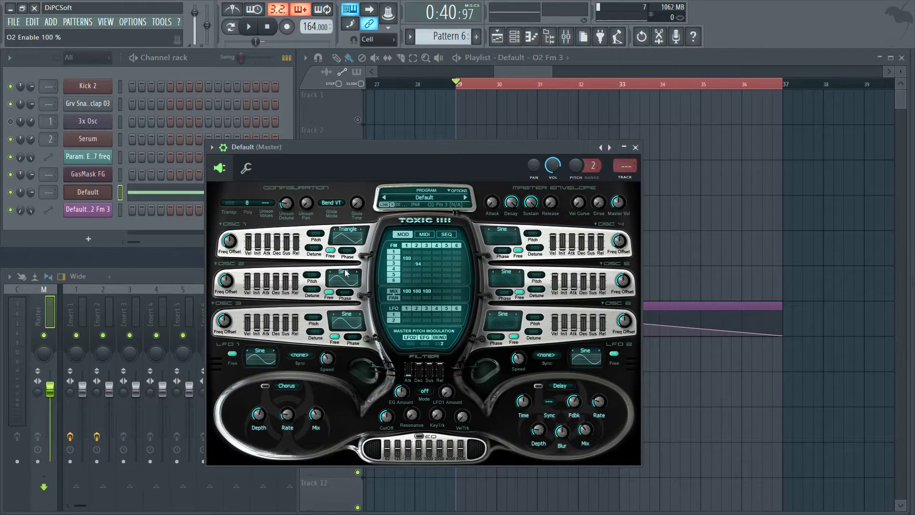
left_click(343, 272)
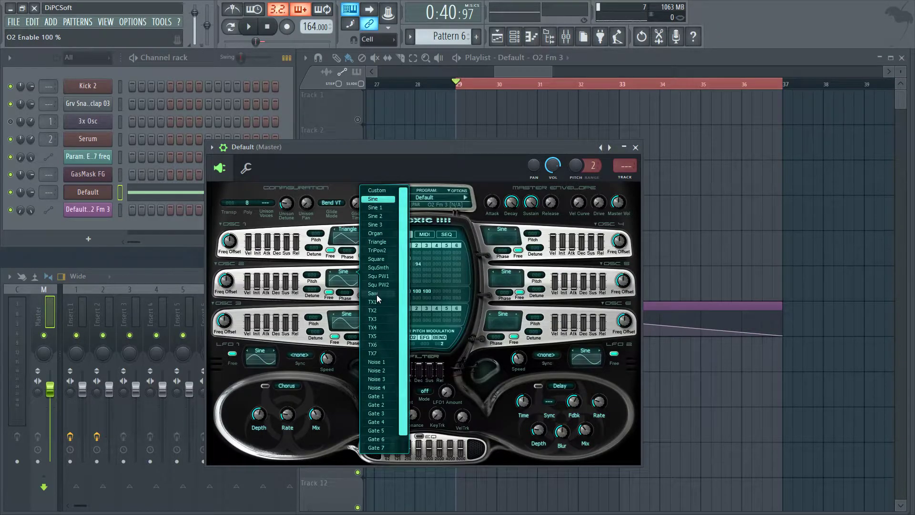
left_click(375, 235)
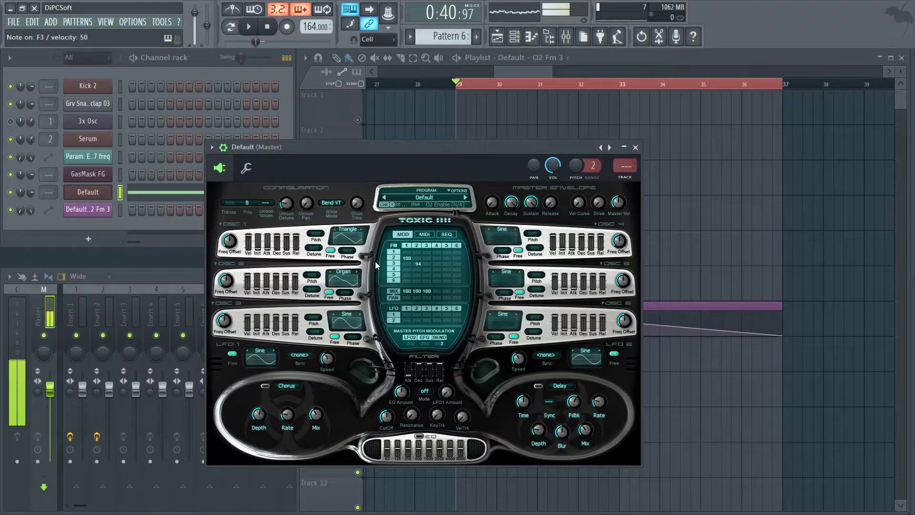
key("space")
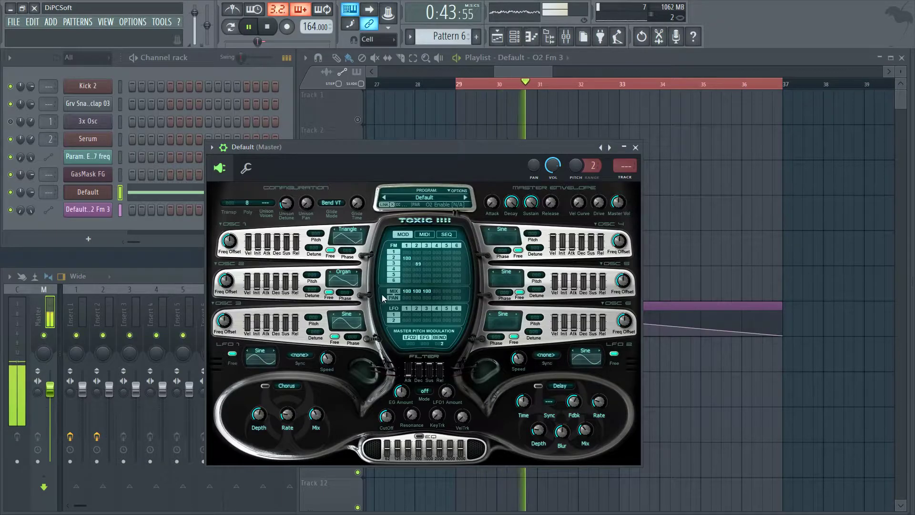
key("space")
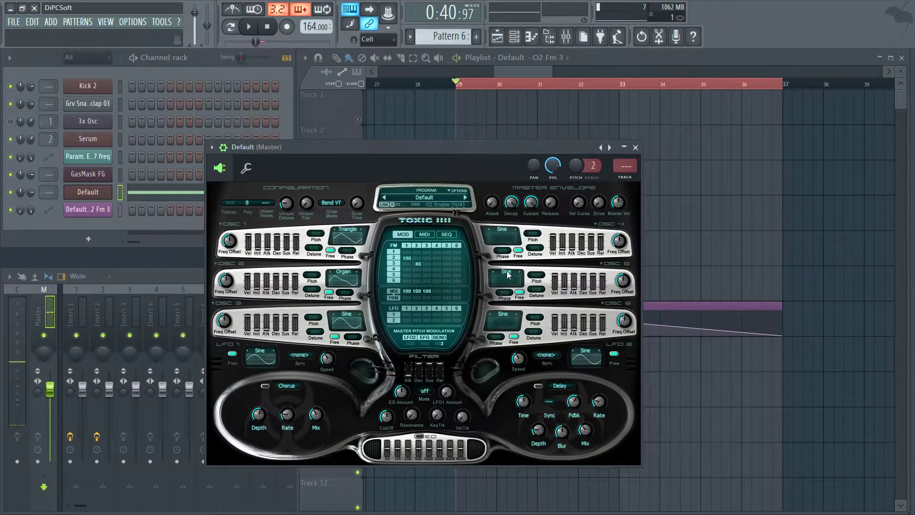
Add a second O2 Fm 3 automation peak midway between bars 30 and 31, falling to zero at bar 31, and play it back
left_click(635, 147)
mouse_move(531, 325)
left_mouse_down()
mouse_move(541, 351)
mouse_move(512, 342)
mouse_move(518, 312)
left_mouse_up()
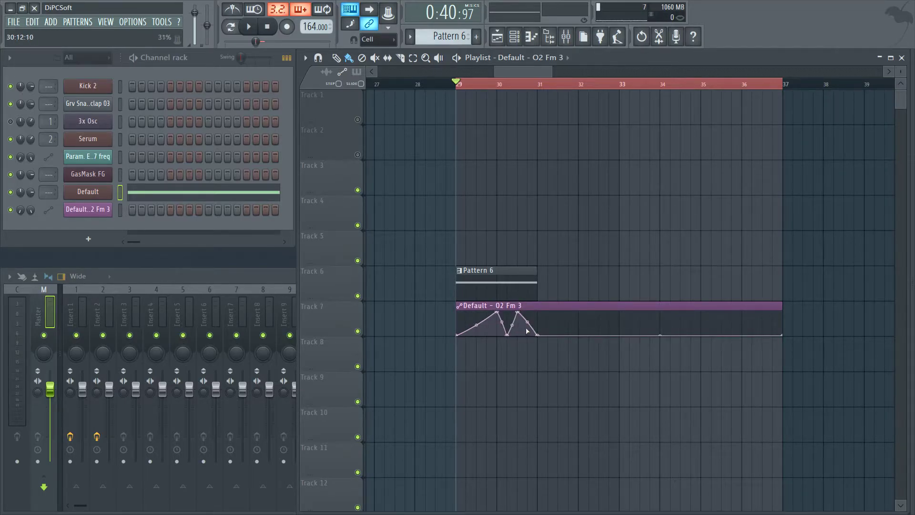
key("space")
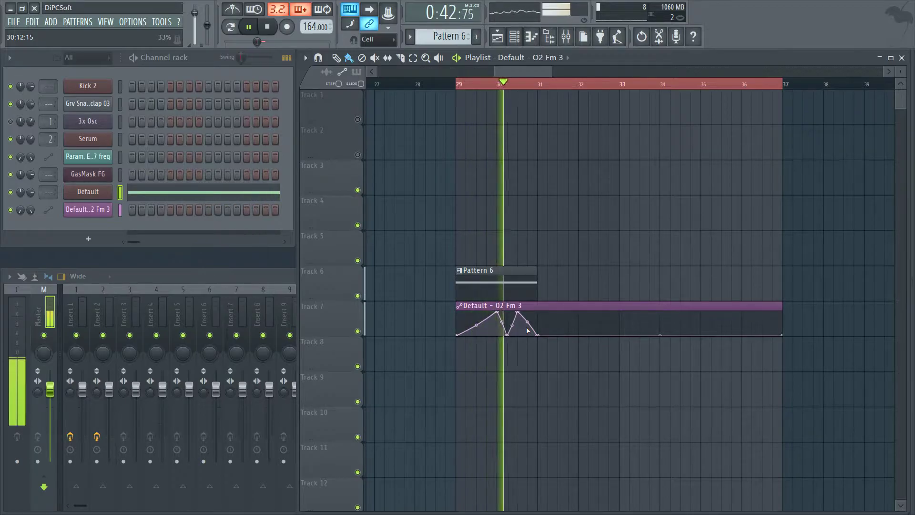
key("space")
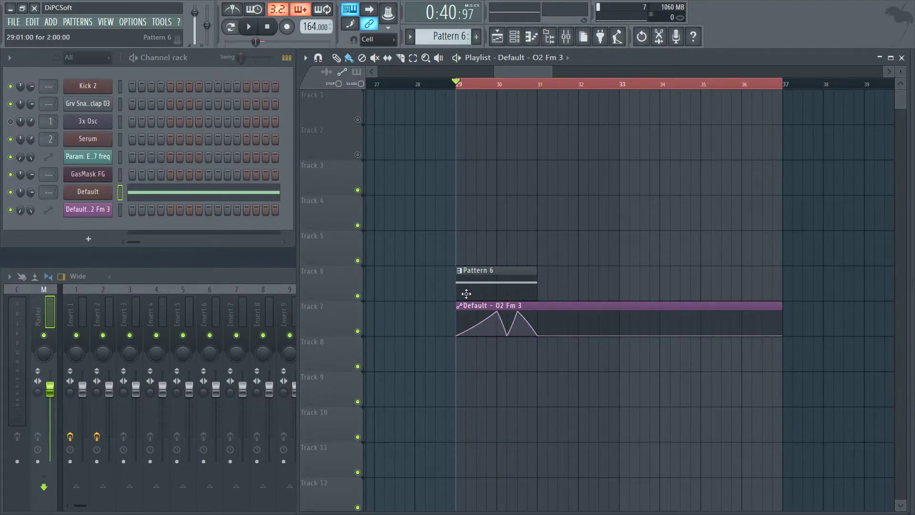
Switch Toxic Biohazard's Chorus effect to Reverb, enable it and adjust its Hi-Cut
left_click(88, 192)
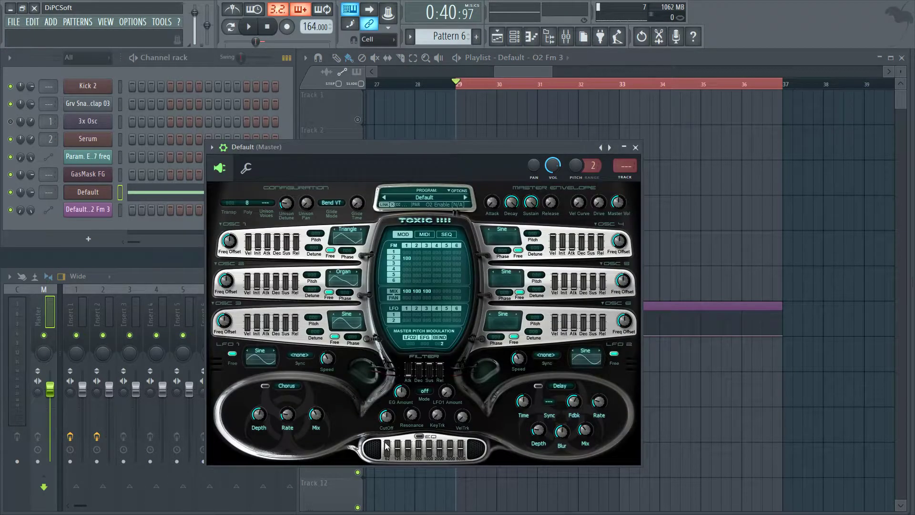
left_click(288, 390)
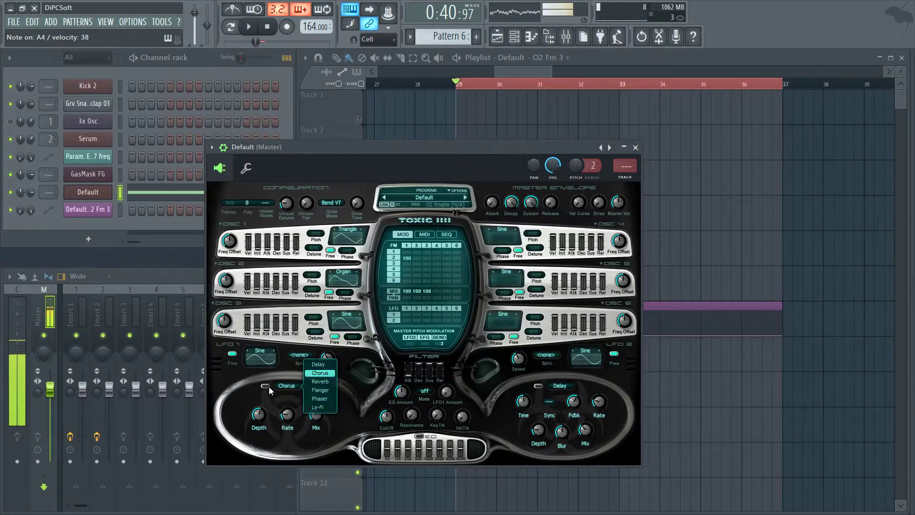
left_click(328, 382)
left_click(265, 386)
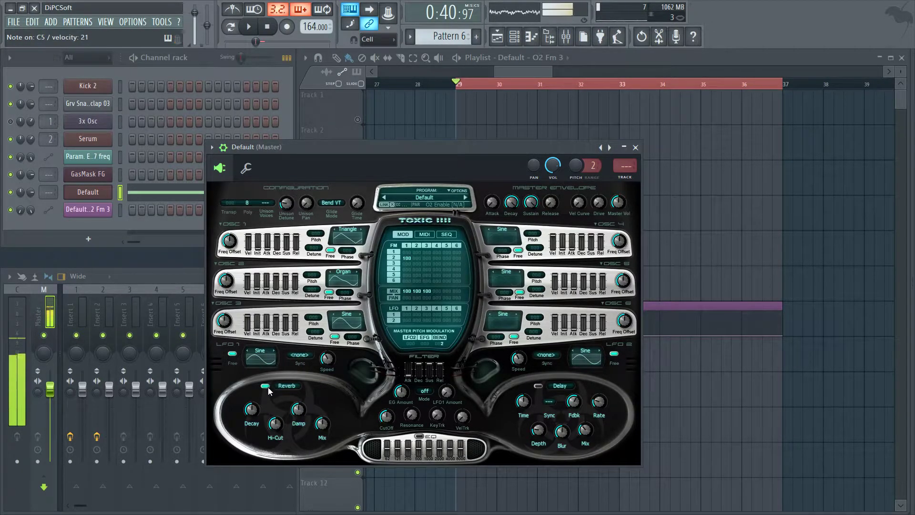
left_click_drag(260, 410, 275, 427)
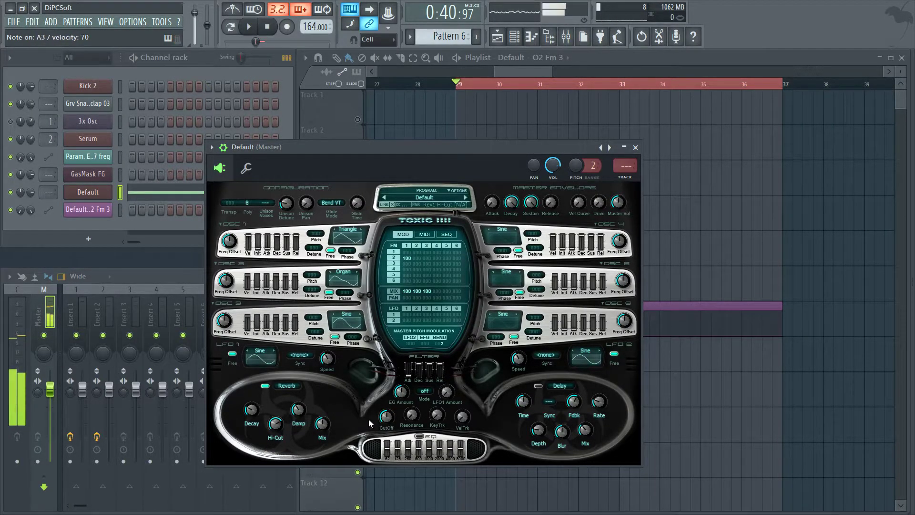
Set Toxic Biohazard's filter mode to LP and adjust the filter cutoff
left_click(426, 391)
left_click(451, 387)
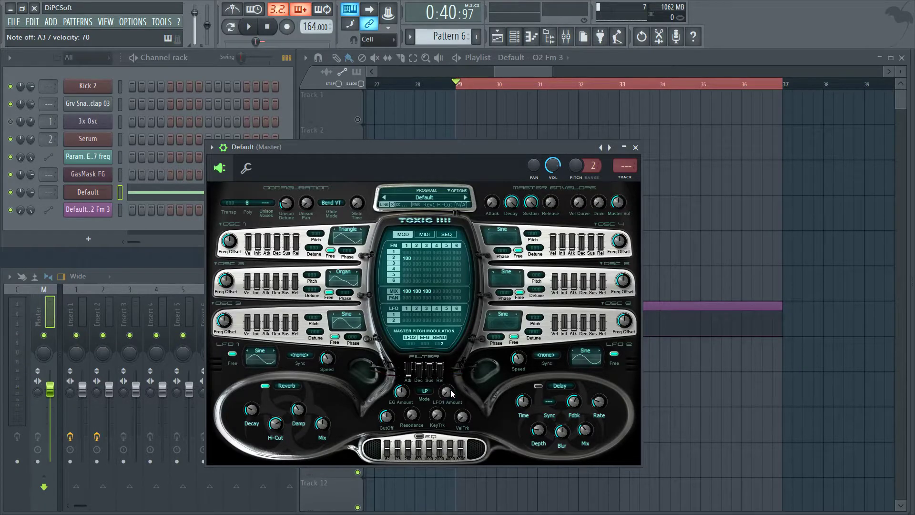
left_click_drag(387, 417, 389, 418)
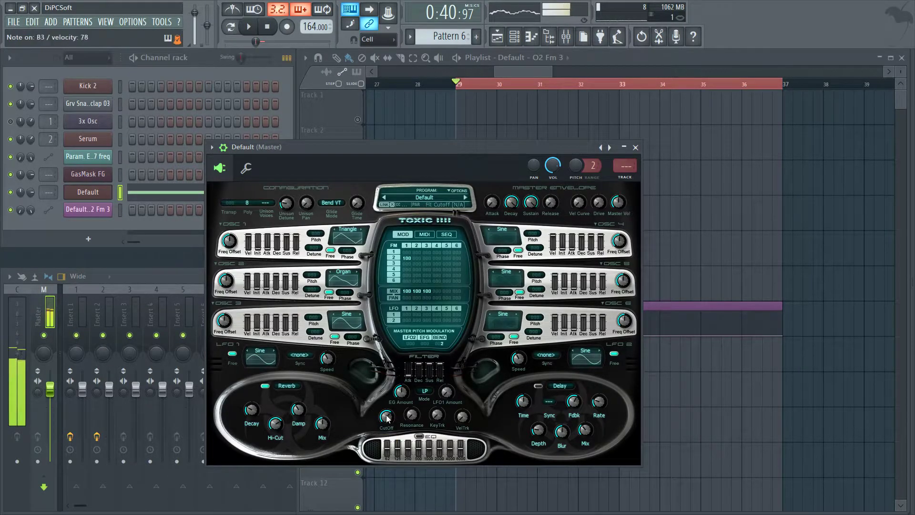
Link the filter cutoff to an internal controller and play the section back
right_click(388, 419)
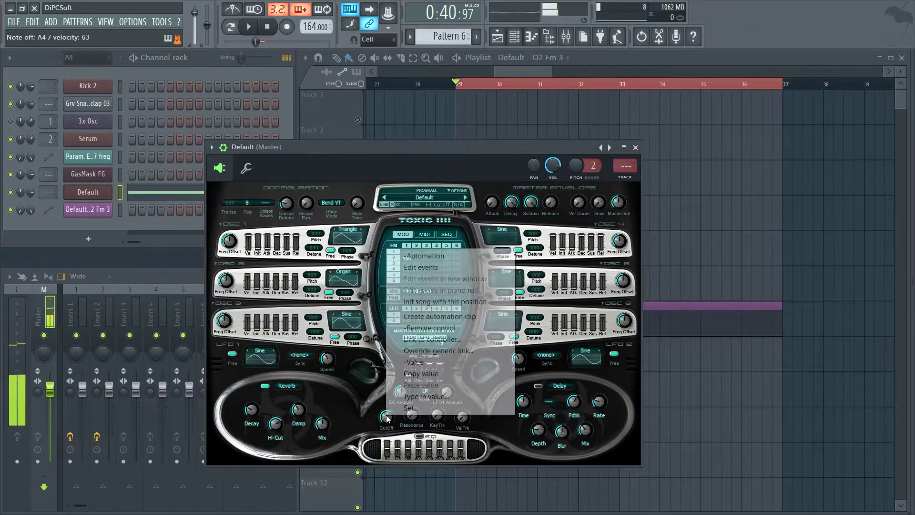
left_click(421, 341)
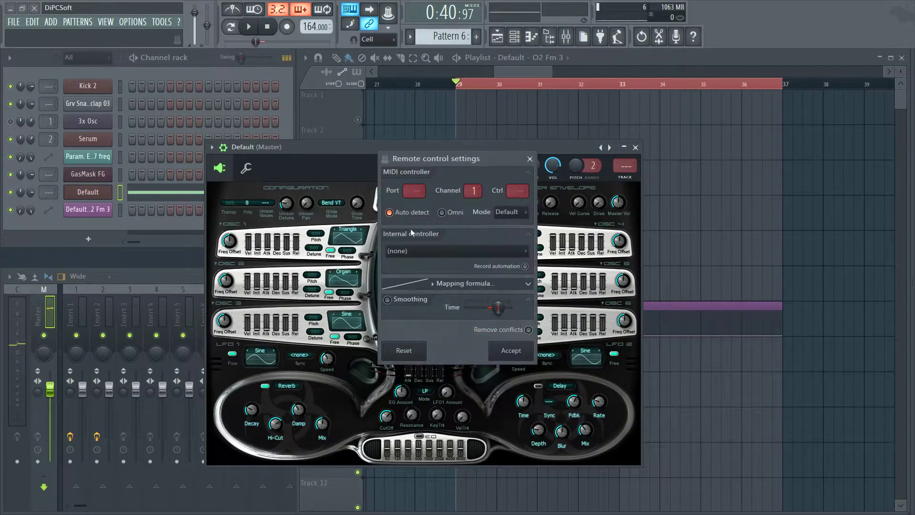
left_click(429, 253)
left_click(419, 294)
left_click(512, 352)
key("space")
key("space")
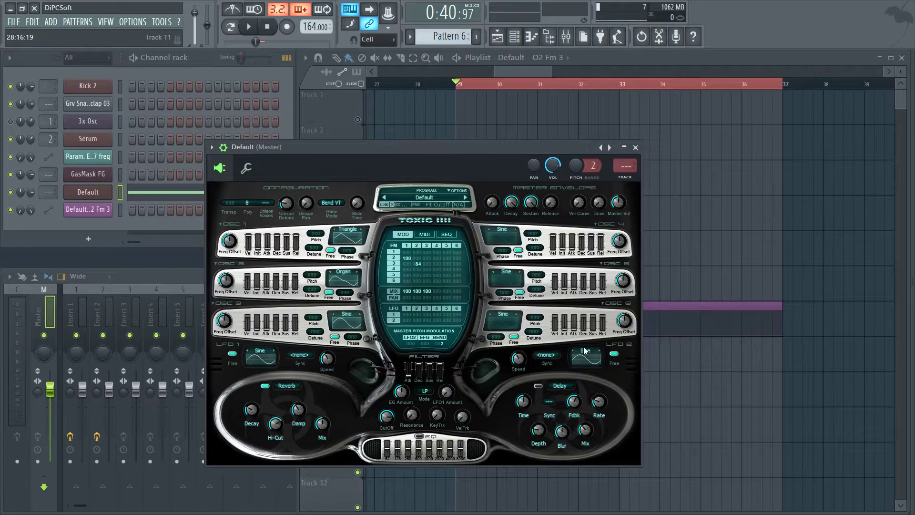
Switch Toxic Biohazard's Delay effect to Lo-Fi, set its Bits to about 85% during playback and enable the effect
left_click(562, 387)
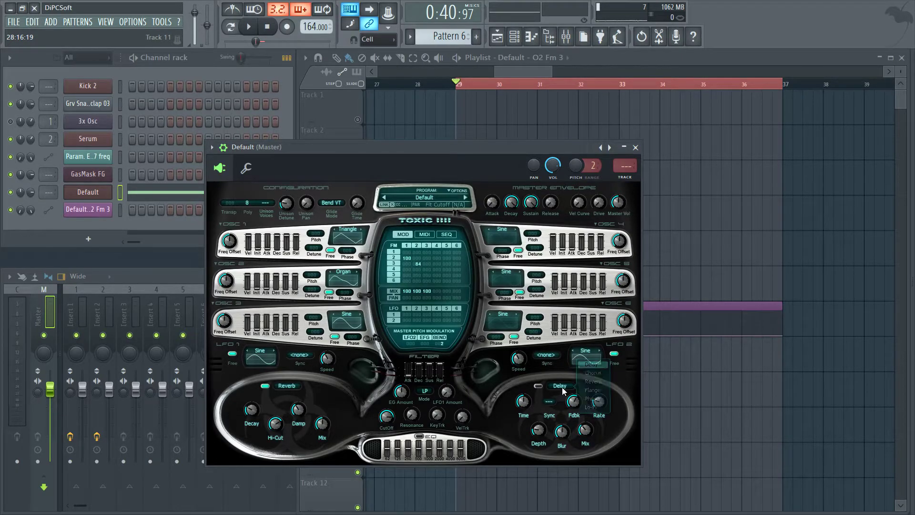
left_click(592, 408)
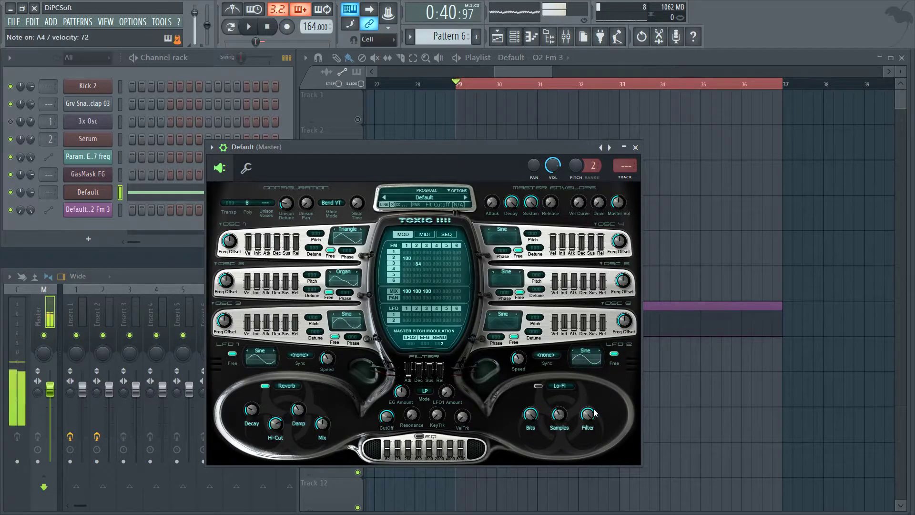
key("space")
mouse_move(529, 415)
left_click_drag(531, 415, 531, 429)
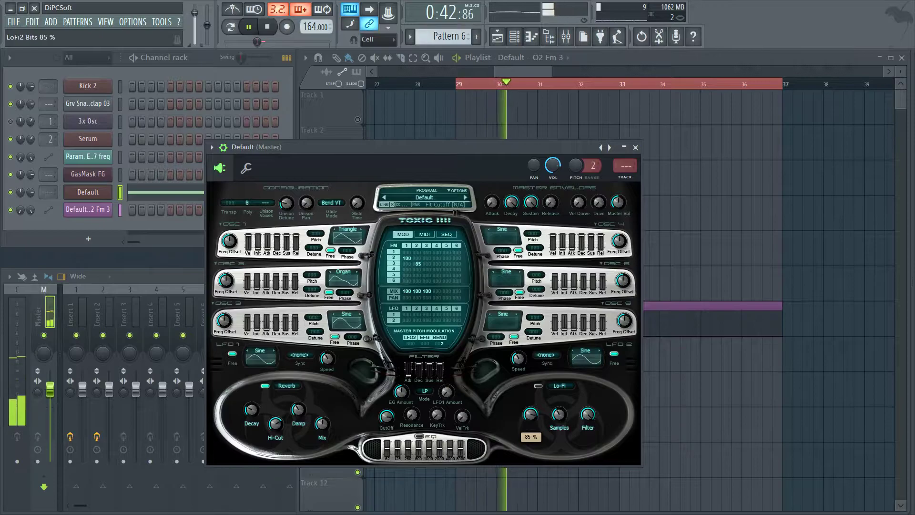
left_click(538, 386)
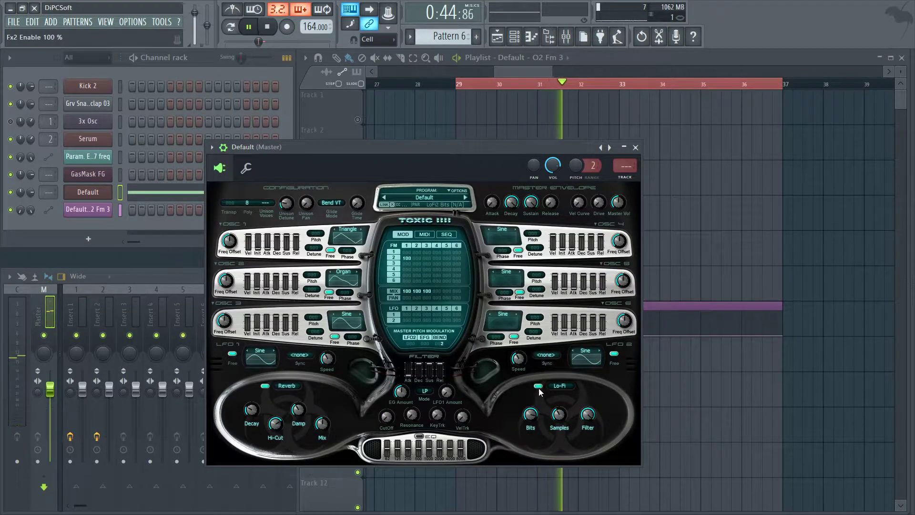
Adjust the Bits, Samples and Filter amounts of Toxic Biohazard's Lo-Fi effect while playing the section back
mouse_move(535, 414)
left_mouse_down()
mouse_move(536, 448)
mouse_move(539, 415)
left_mouse_up()
key("space")
key("space")
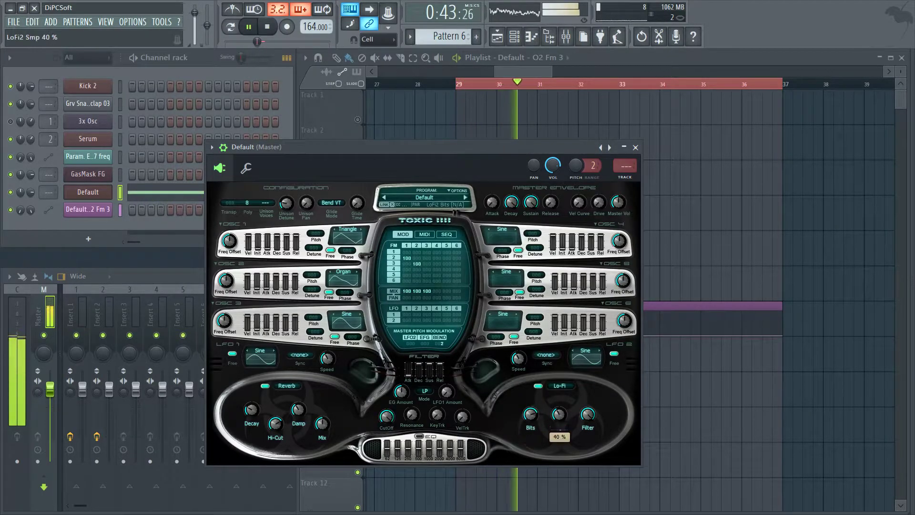
left_click_drag(563, 419, 562, 431)
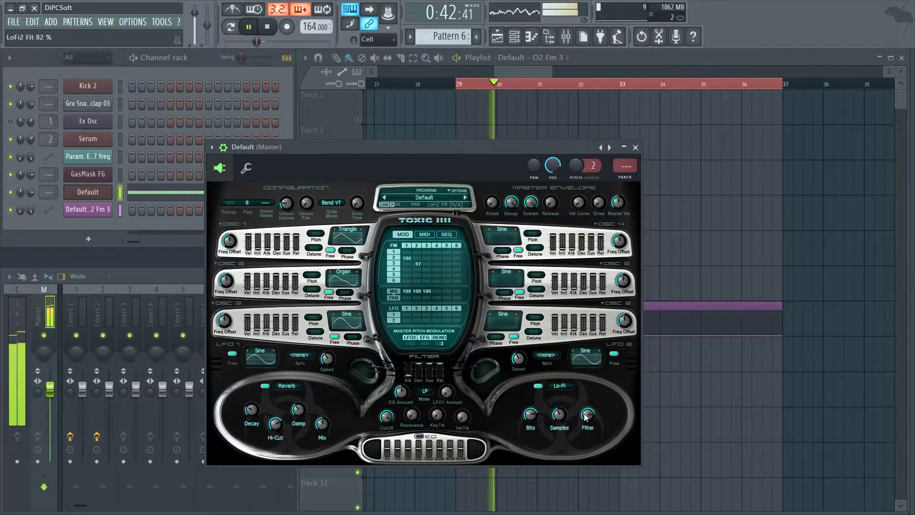
left_click_drag(589, 420, 589, 415)
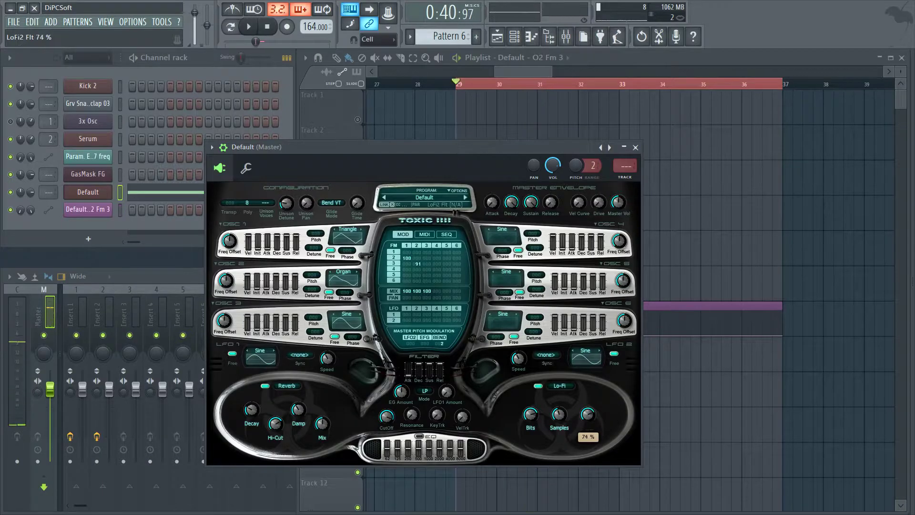
key("space")
Link the Lo-Fi effect's Filter to the internal controller Default - O2 Fm 3 and play the section back
right_click(589, 420)
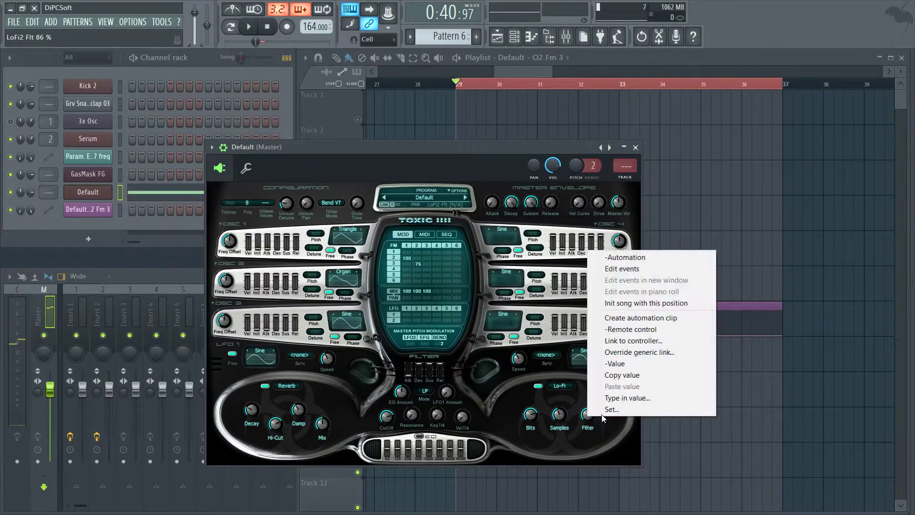
left_click(627, 341)
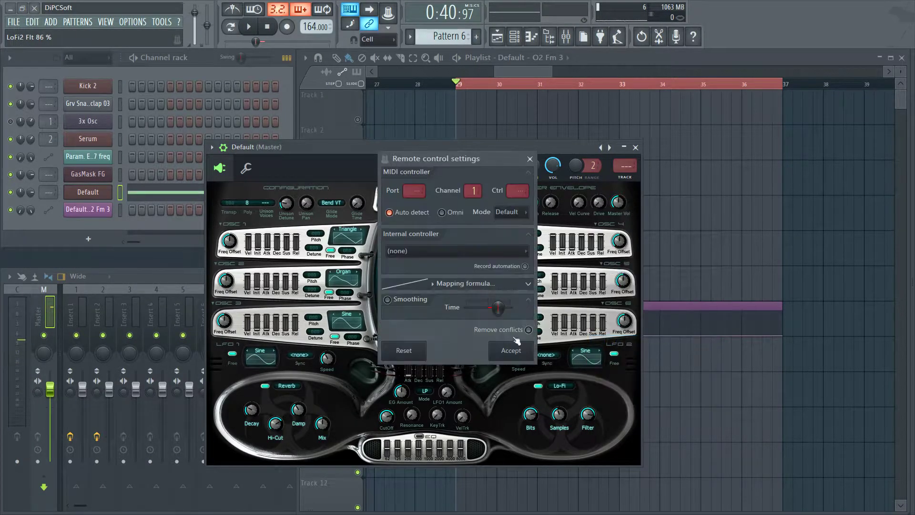
left_click(434, 250)
left_click(419, 296)
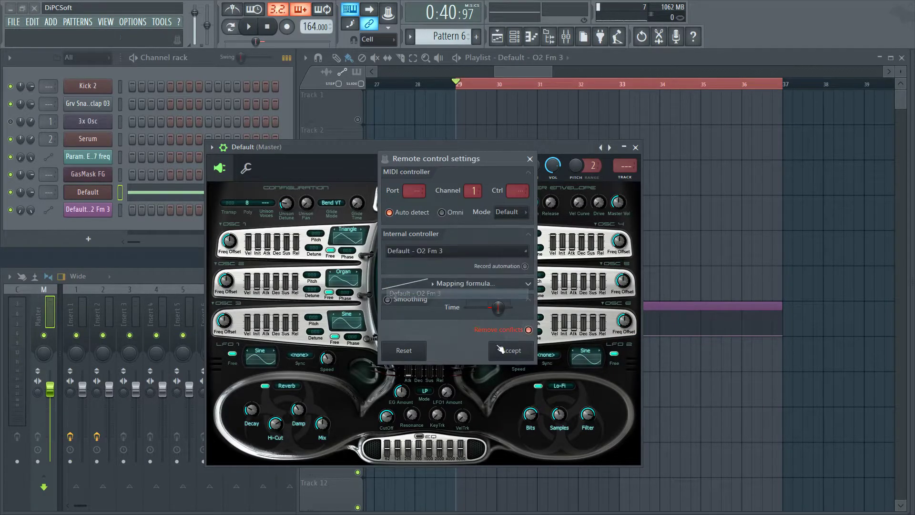
left_click(510, 351)
key("space")
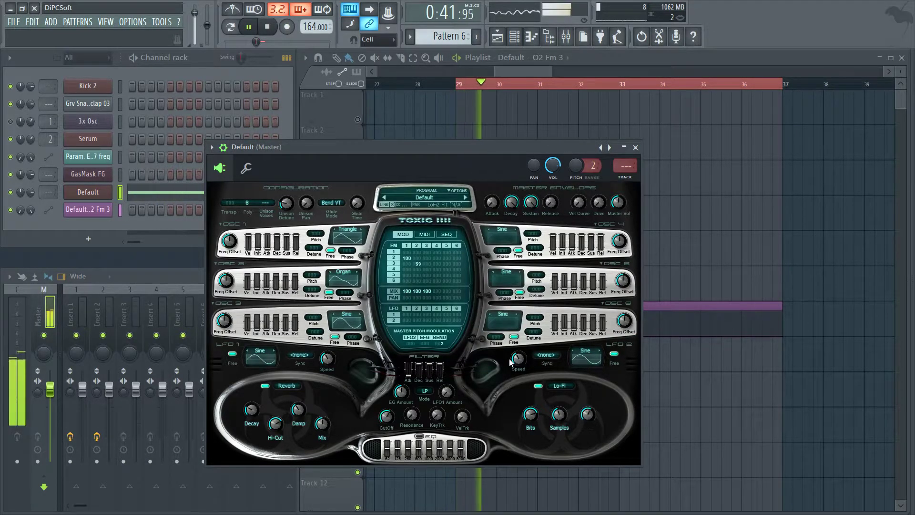
key("space")
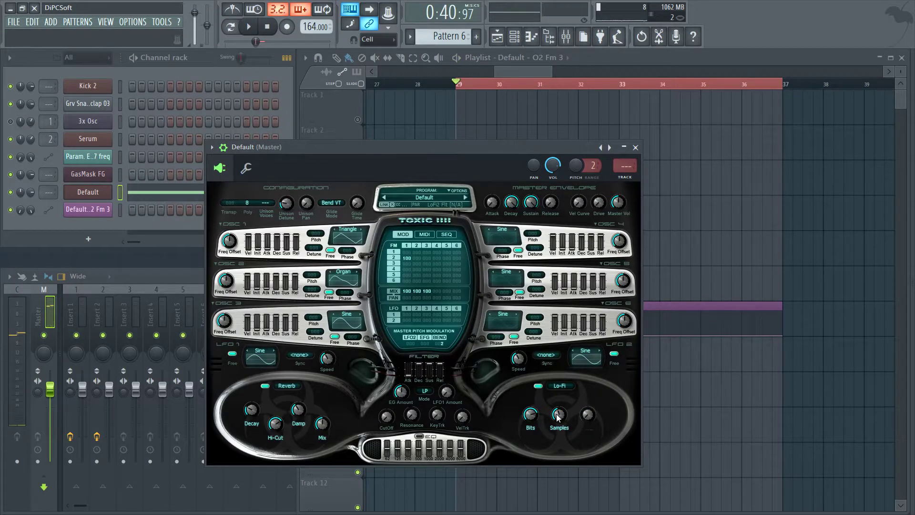
Set the mapping formula of the Lo-Fi Filter's controller link to Inverted and audition the section
right_click(588, 415)
left_click(620, 339)
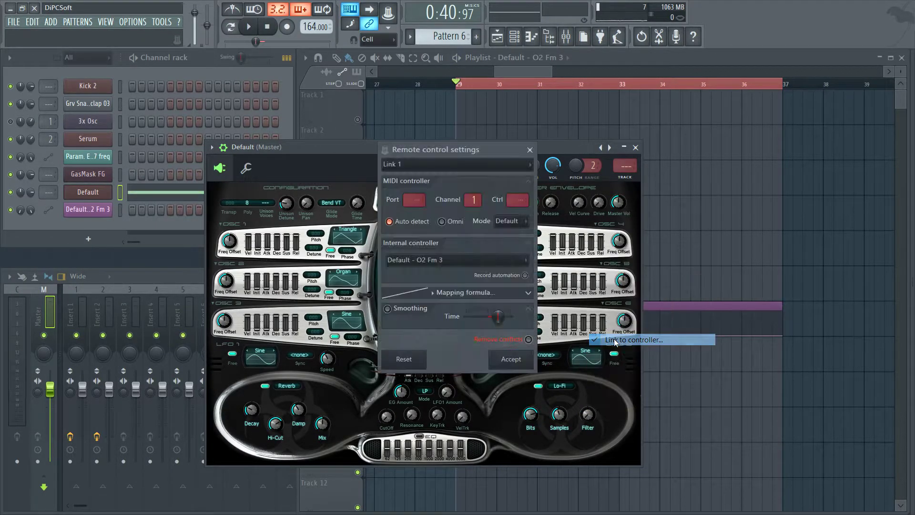
left_click(455, 293)
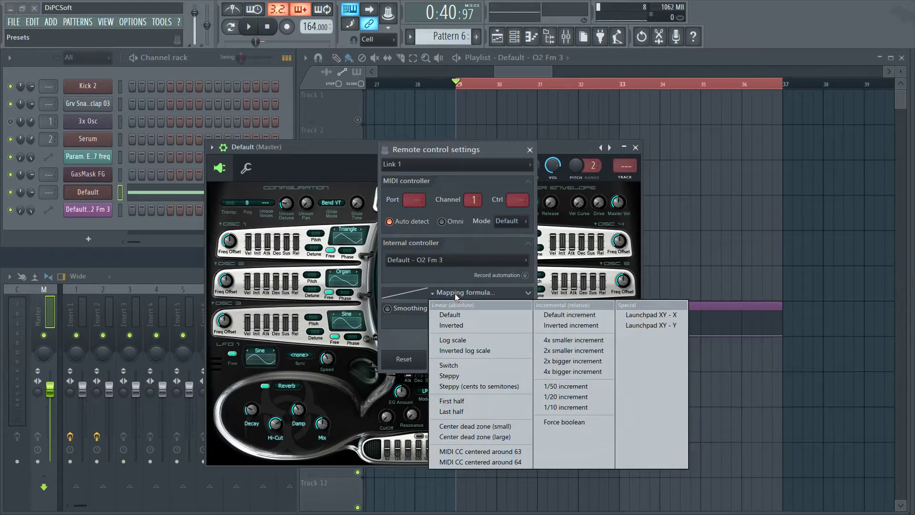
left_click(452, 325)
left_click(505, 358)
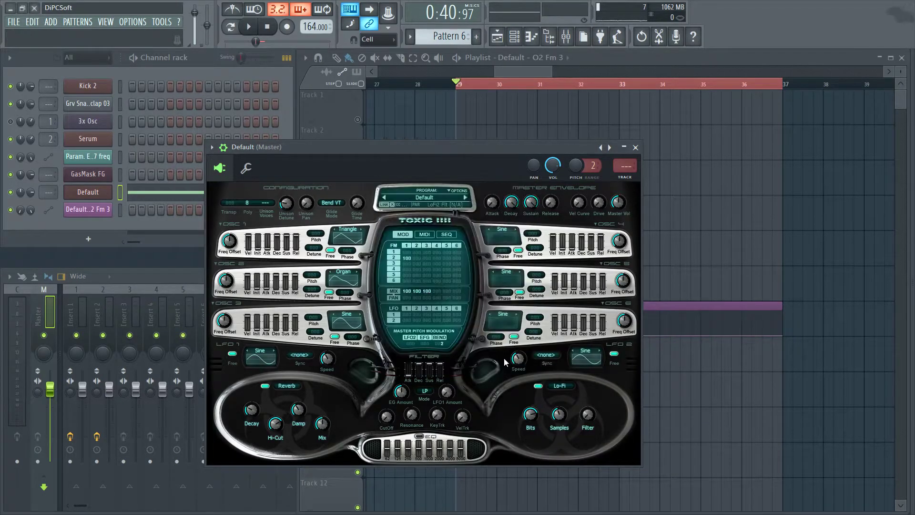
key("space")
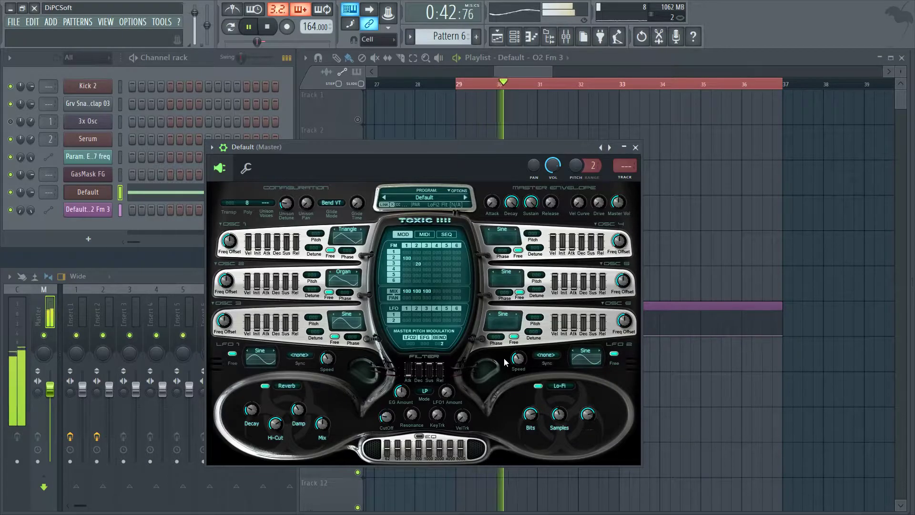
key("space")
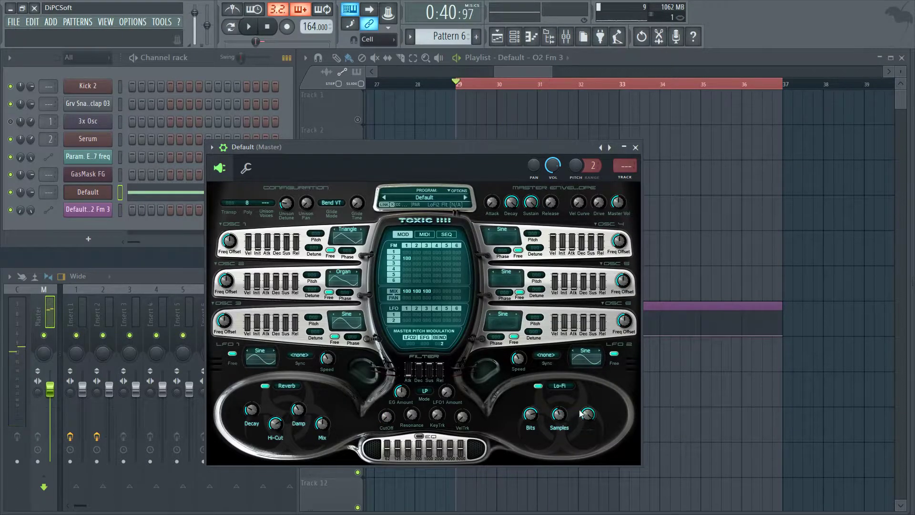
Reset the Lo-Fi Filter's controller link and raise the Filter amount to 100%
right_click(591, 417)
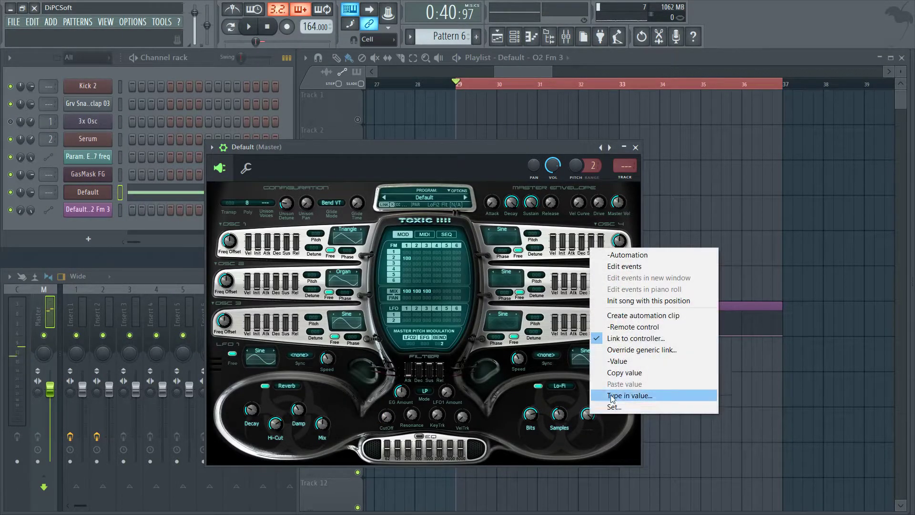
left_click(620, 338)
left_click(403, 359)
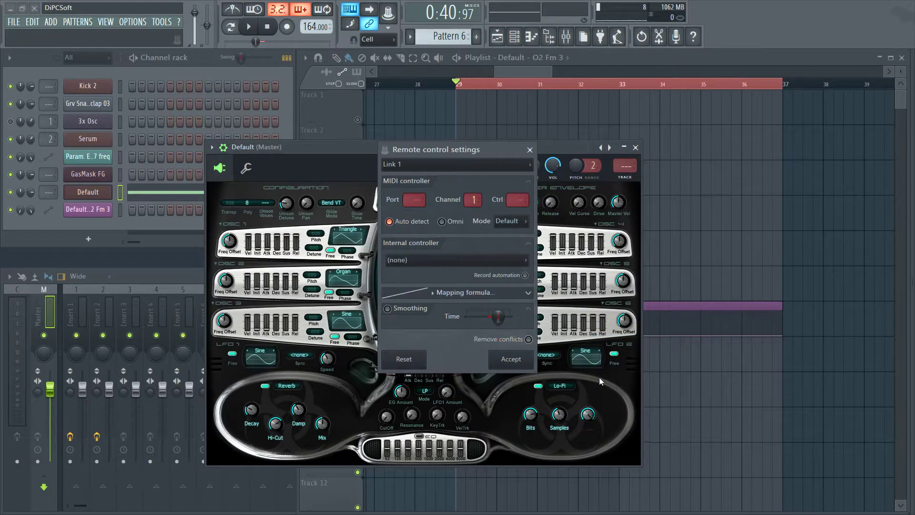
left_click(511, 360)
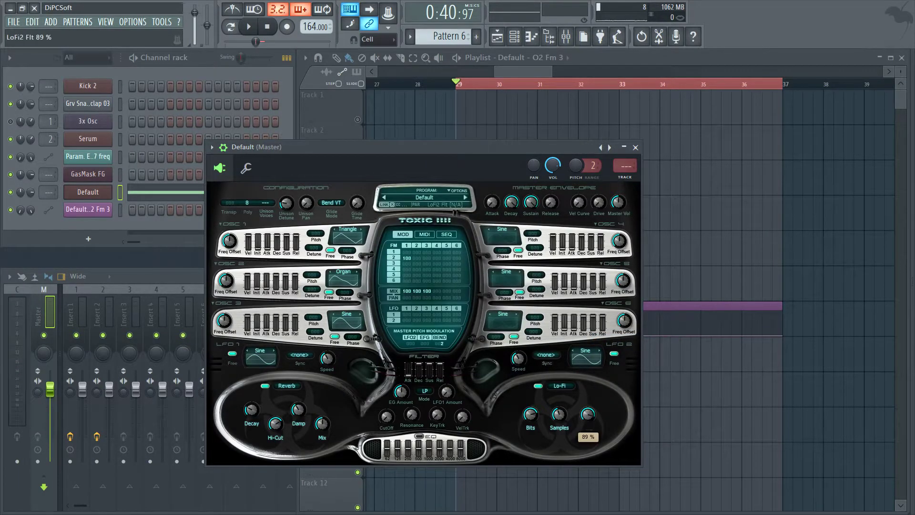
right_click(588, 415)
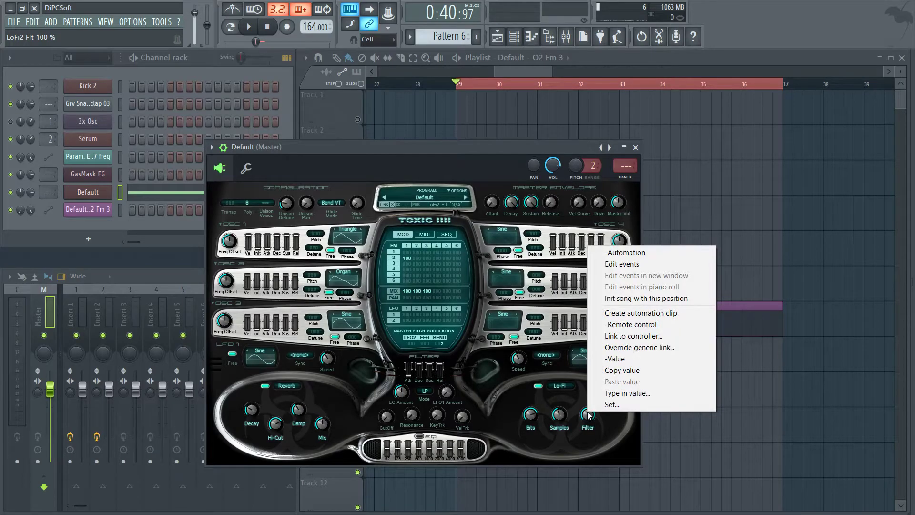
left_click(589, 414)
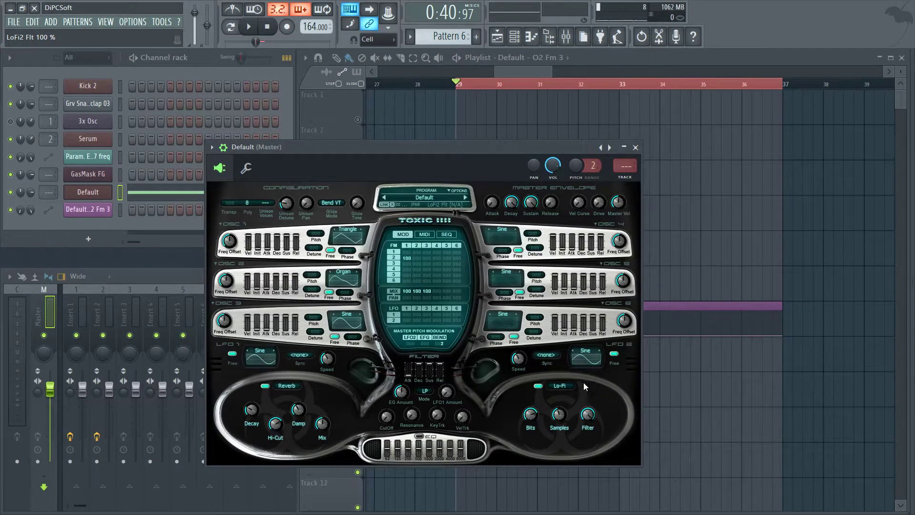
right_click(590, 416)
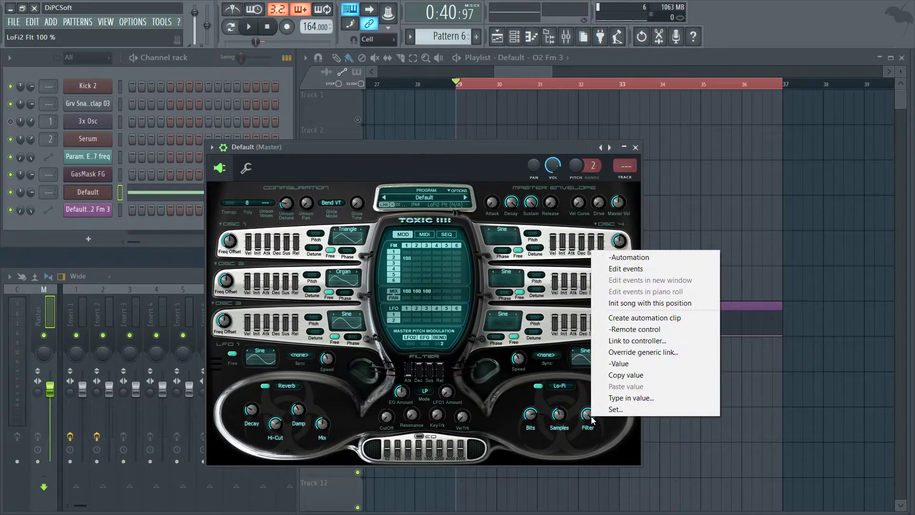
left_click(578, 394)
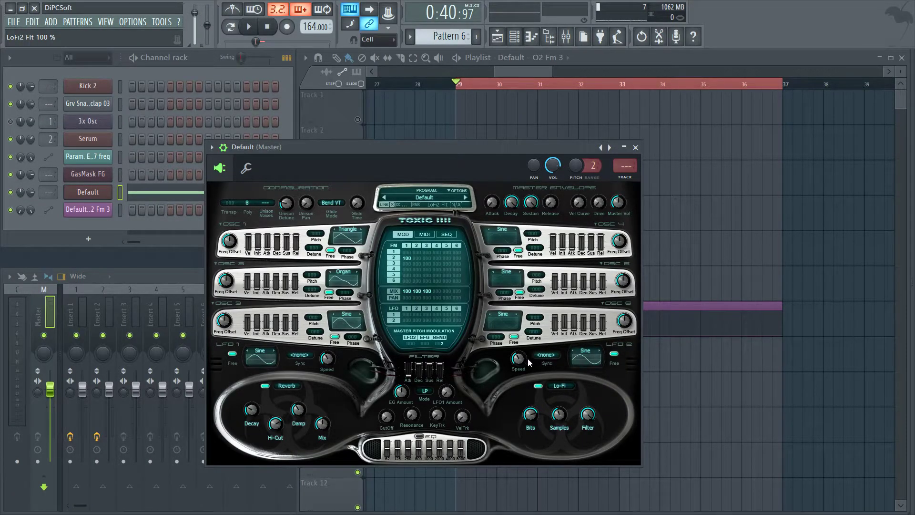
Set the first MIDI modulation slot's source to 13: FX #2 and open its destination choices
left_click(425, 235)
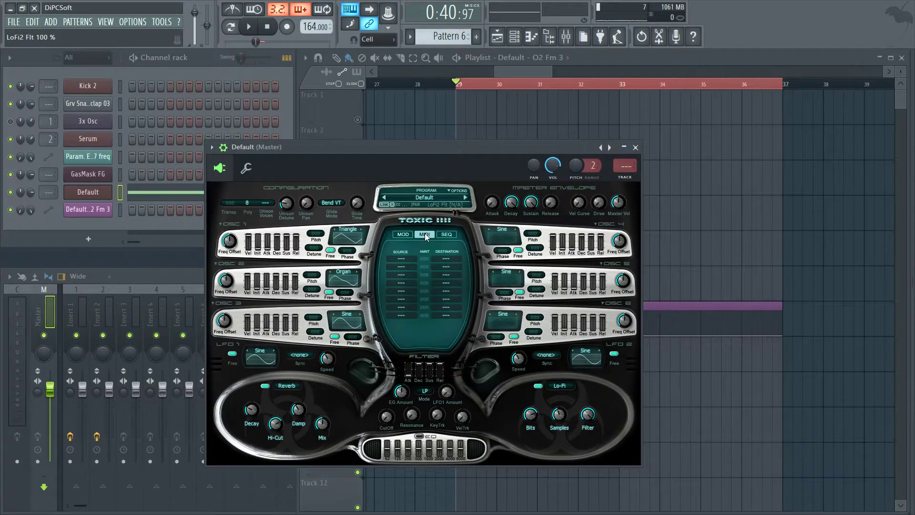
left_click(403, 258)
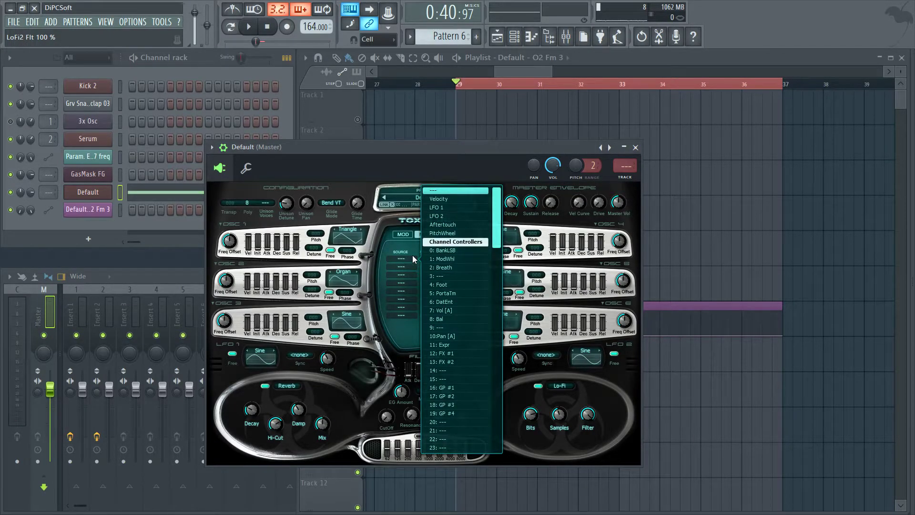
left_click(594, 397)
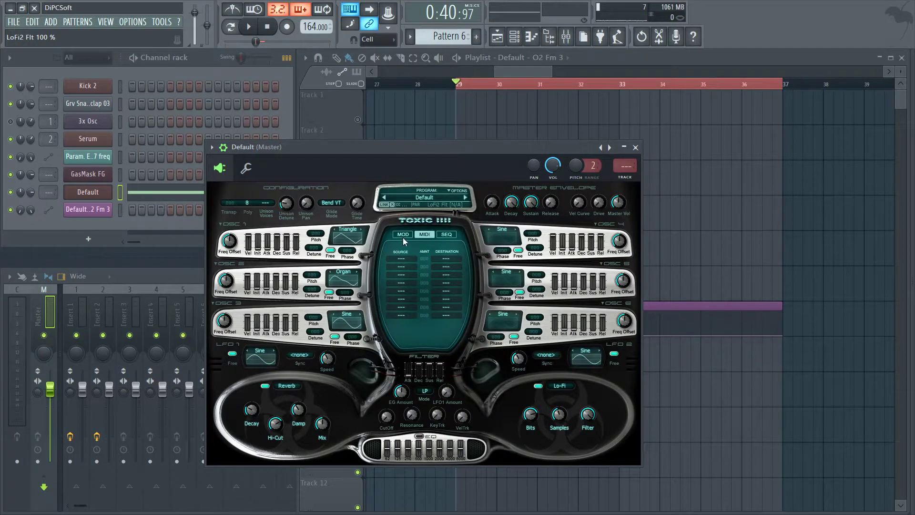
left_click(402, 259)
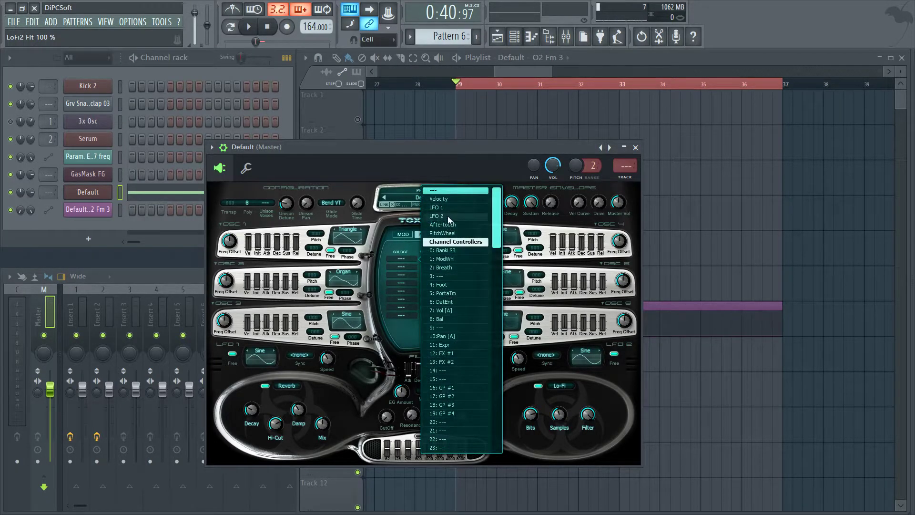
scroll(453, 344, "down", 2)
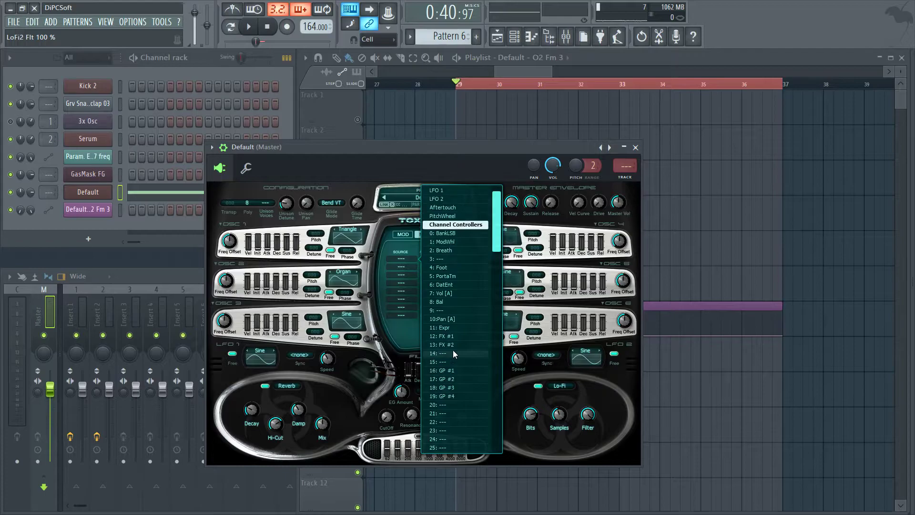
left_click(457, 344)
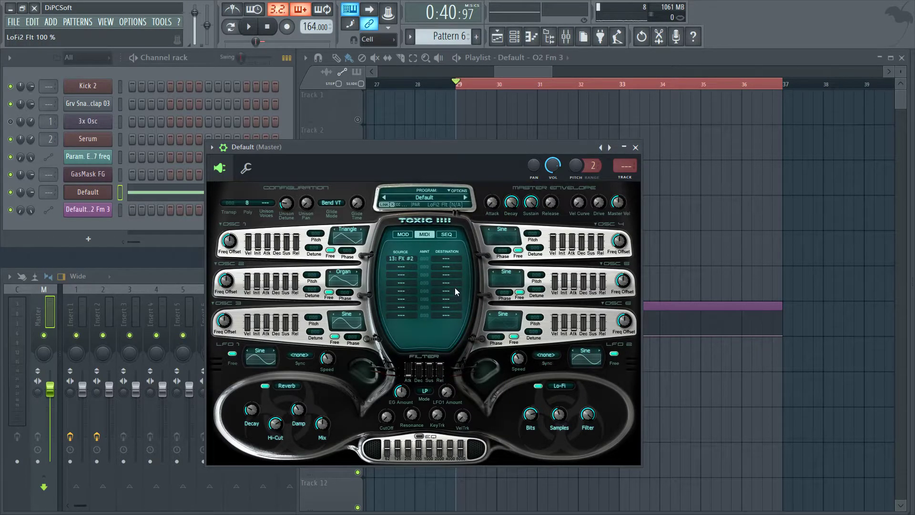
left_click(444, 260)
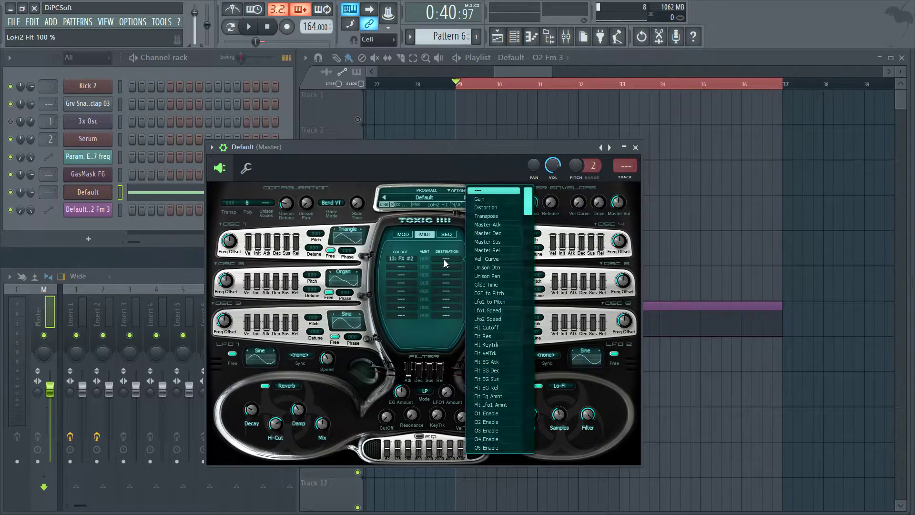
Change the first MIDI modulation row's source to LFO 2
left_click(402, 260)
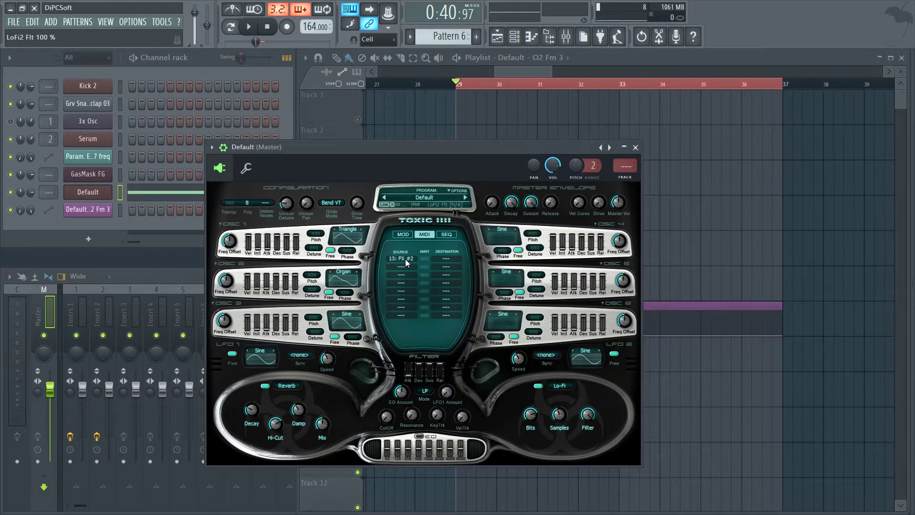
left_click(405, 259)
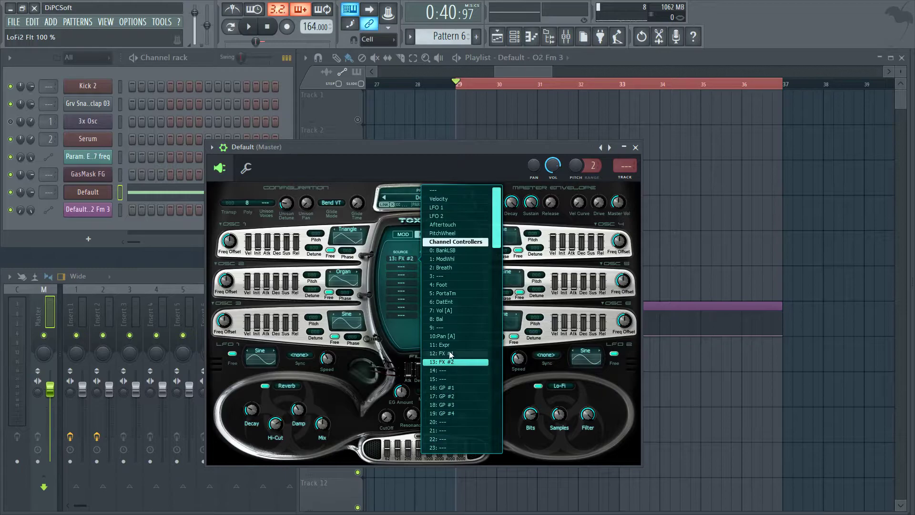
left_click(447, 218)
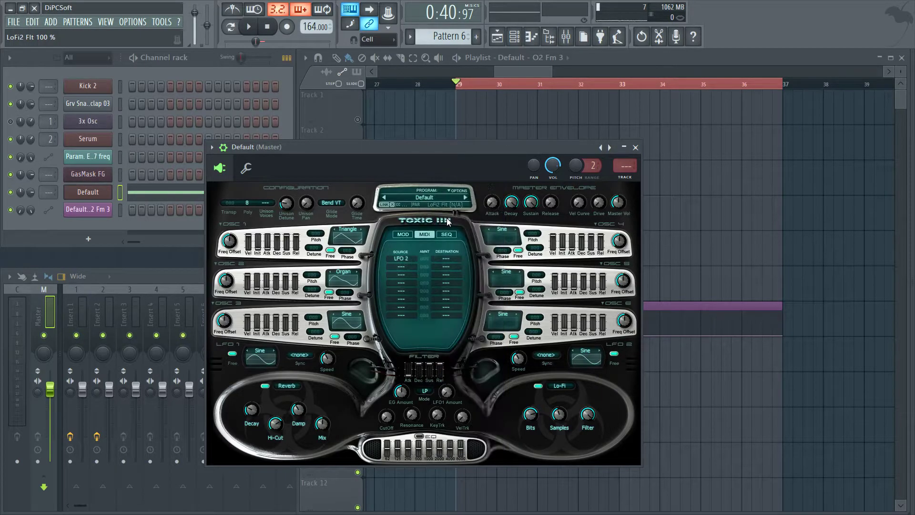
Assign LoFi2 Flt as the destination of the LFO 2 modulation row and preview the loop
left_click(445, 259)
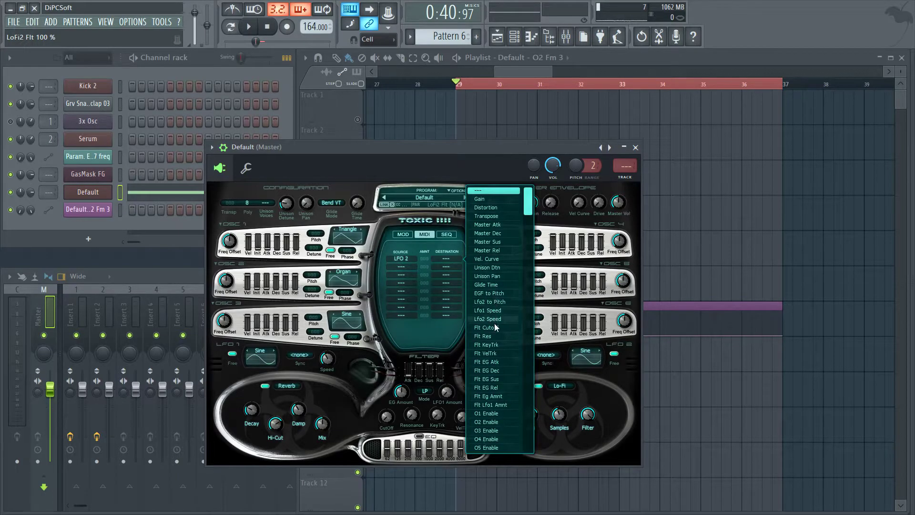
scroll(495, 353, "down", 11)
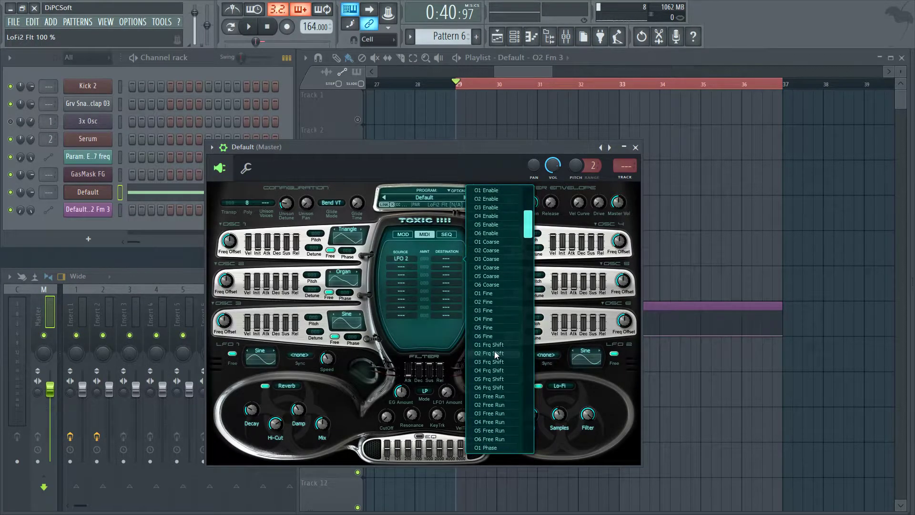
scroll(495, 354, "down", 10)
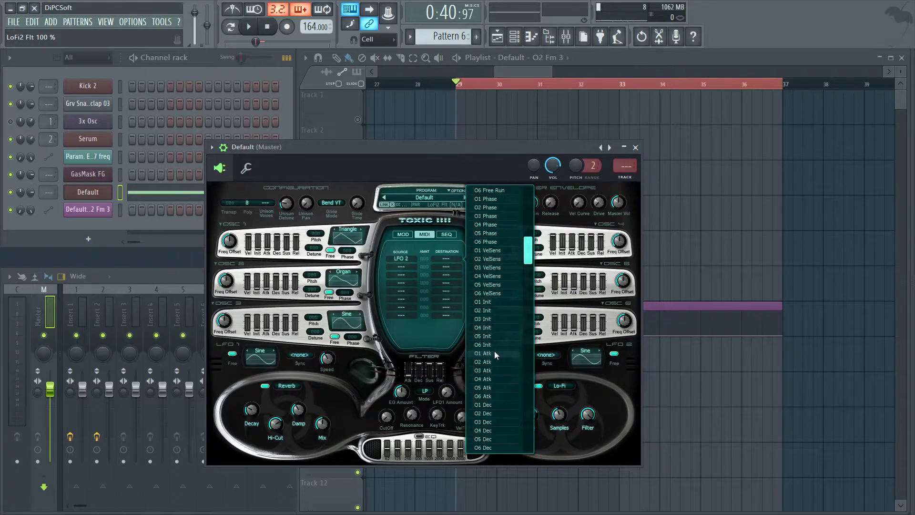
scroll(495, 353, "down", 12)
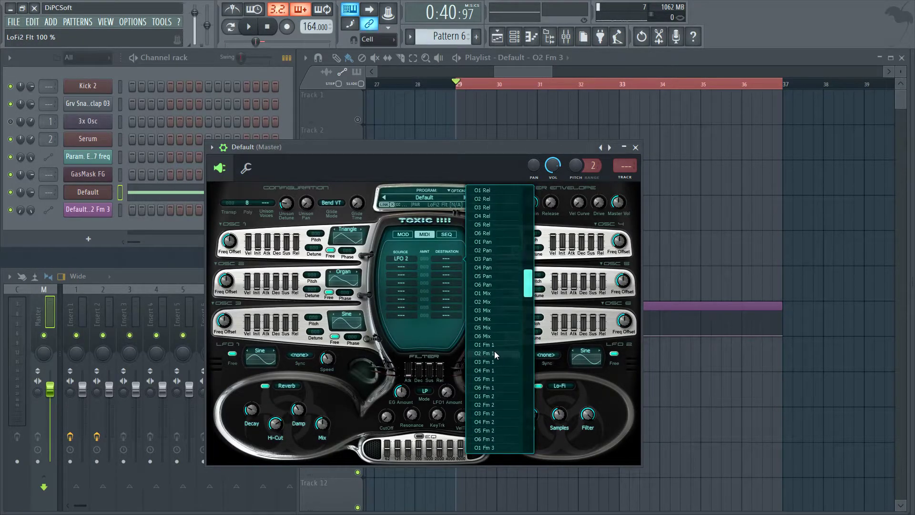
scroll(494, 351, "down", 3)
left_click_drag(531, 312, 534, 406)
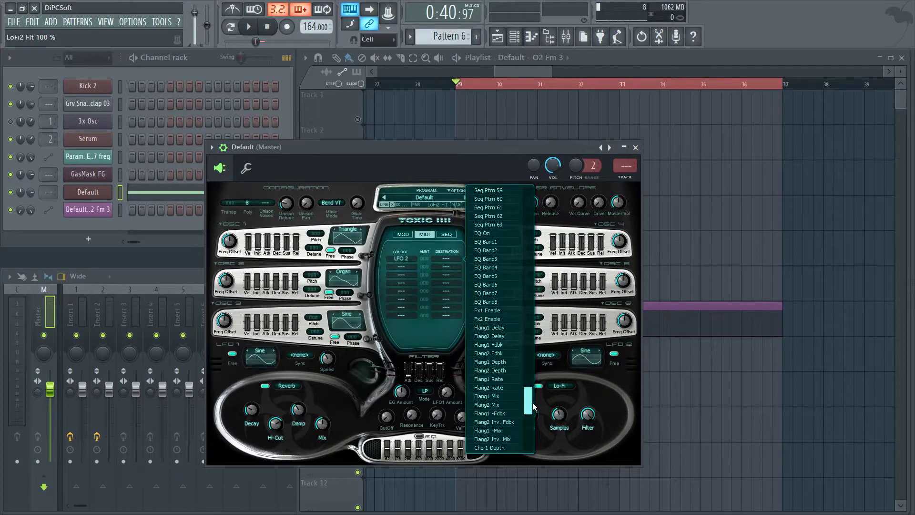
left_click_drag(534, 405, 529, 434)
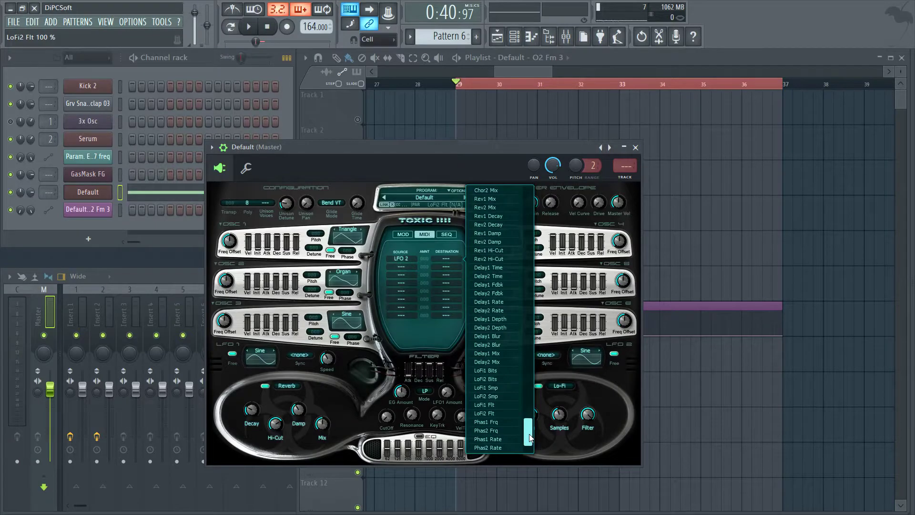
left_click(492, 413)
key("space")
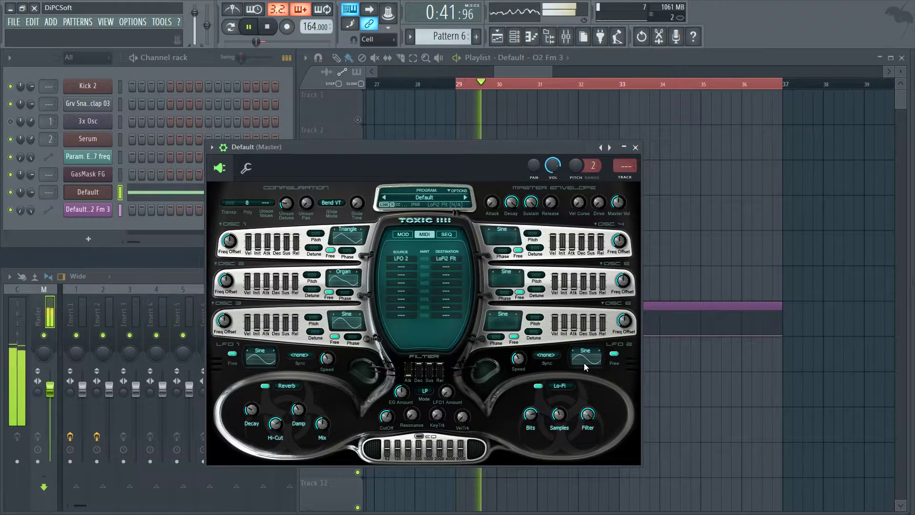
key("space")
Sync LFO 2 to 1/4 and audition the modulated sound
left_click(546, 356)
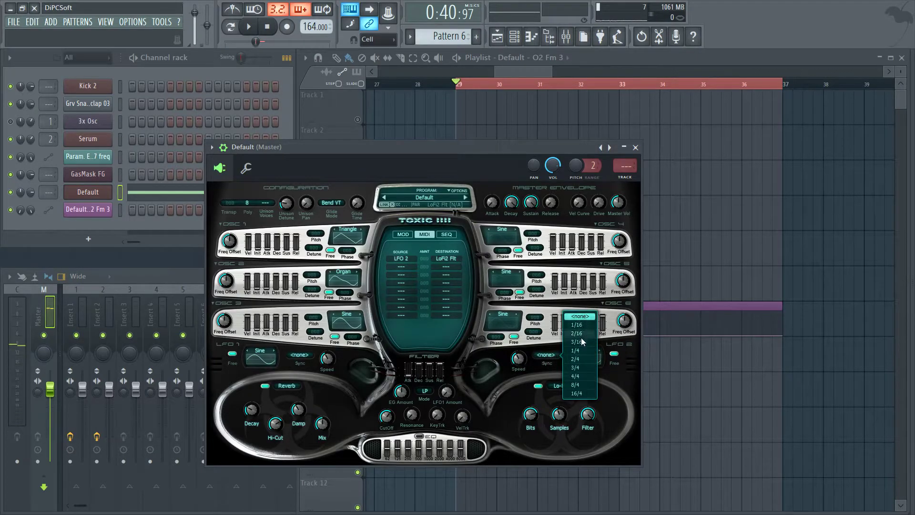
left_click(582, 350)
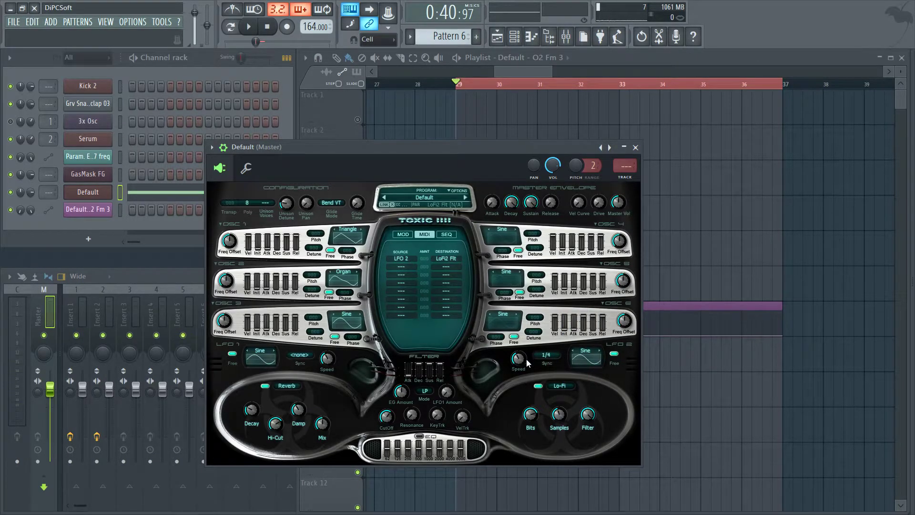
key("space")
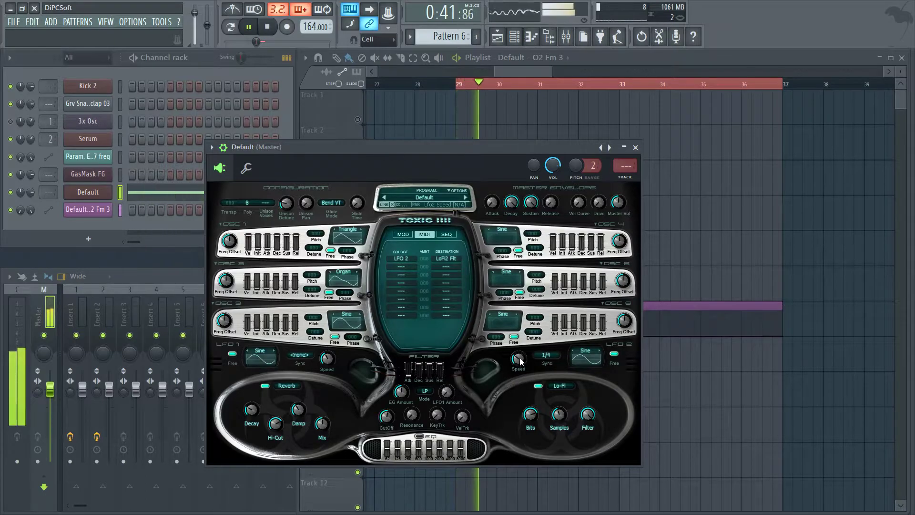
key("space")
key("space")
key("space")
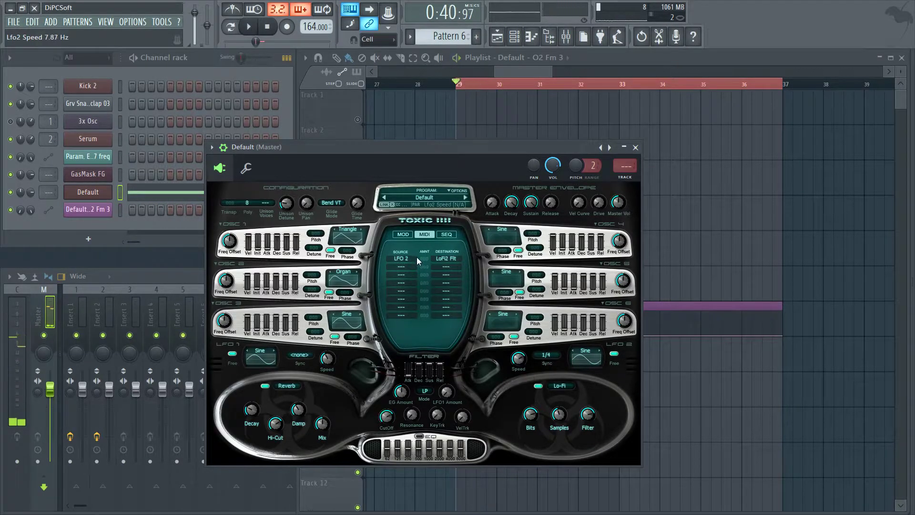
Set the LFO 2 to LoFi2 Flt modulation amount to 82 while the loop plays
key("space")
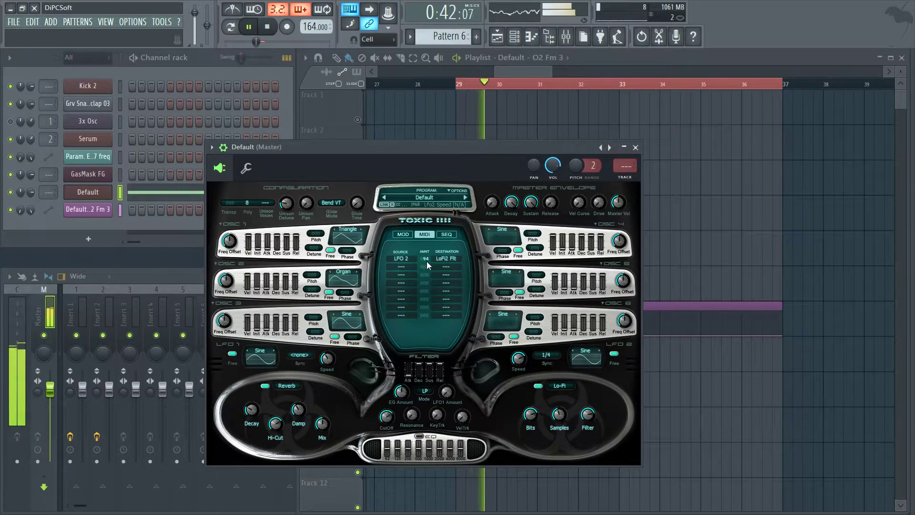
left_click_drag(426, 259, 425, 268)
key("space")
Change the LFO 2 sync to 3/4 and play the loop
left_click(547, 360)
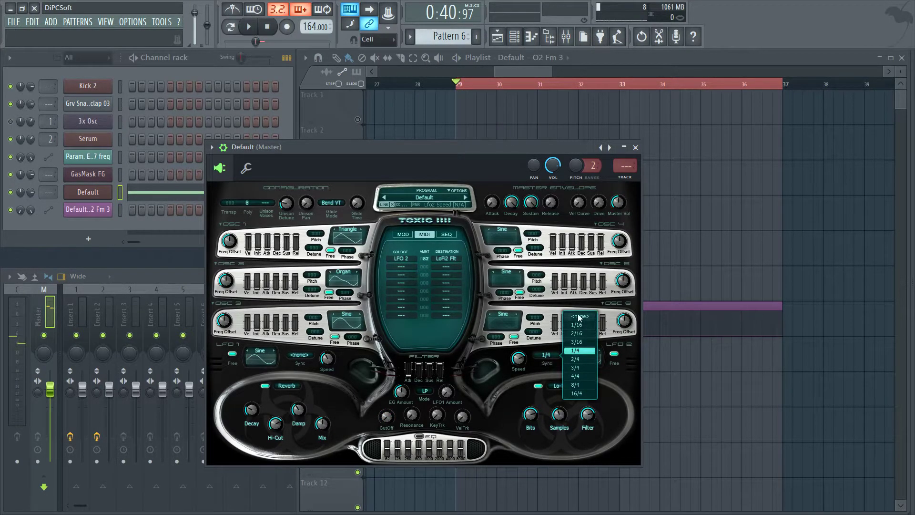
left_click(579, 368)
key("space")
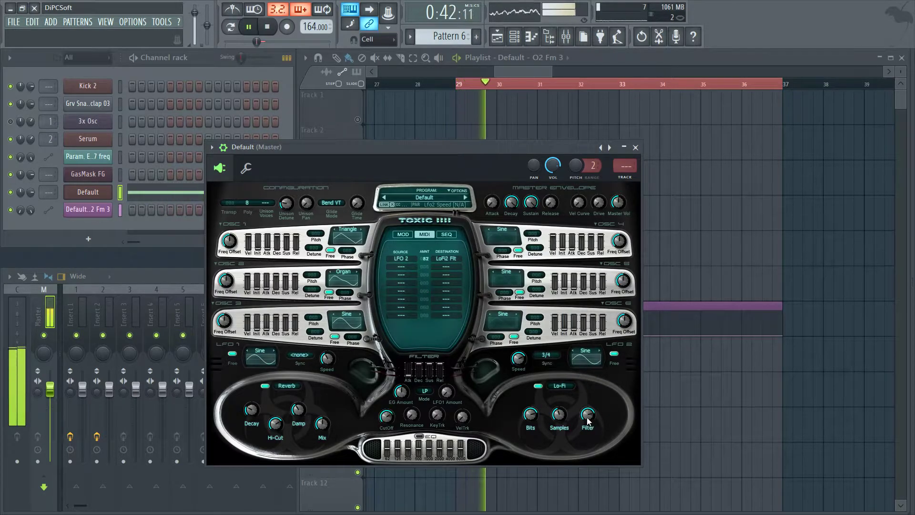
key("space")
Raise the modulation amount of the LFO 2 row to 100 and preview the loop
left_click(445, 258)
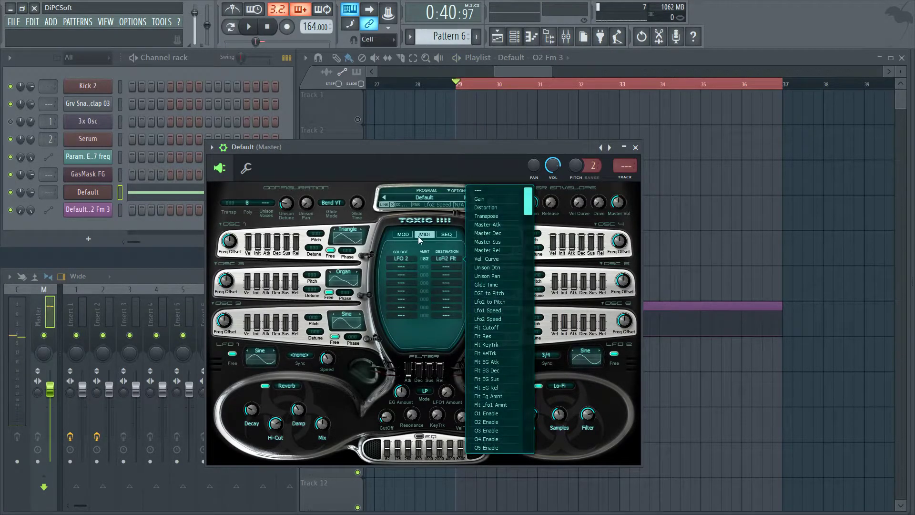
left_click(428, 251)
key("space")
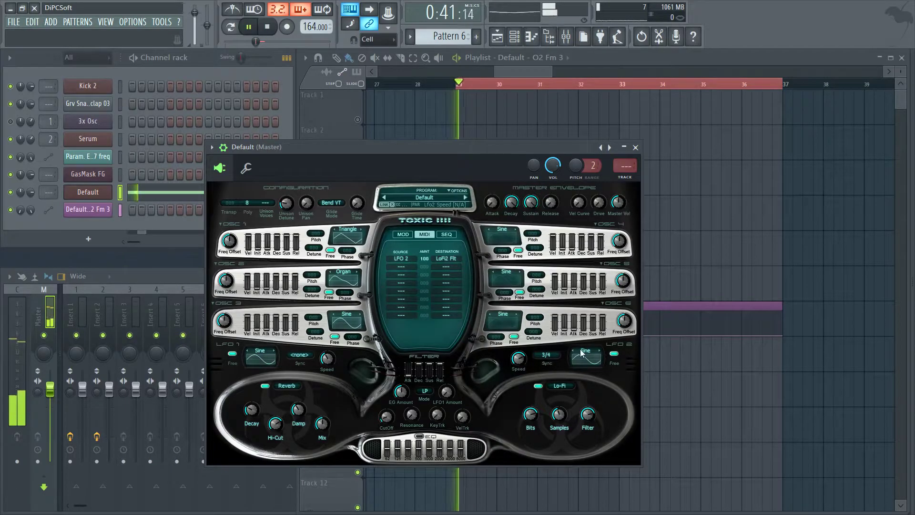
key("space")
Change the LFO 2 sync to 3/16 and start playback
left_click(556, 354)
left_click(579, 342)
key("space")
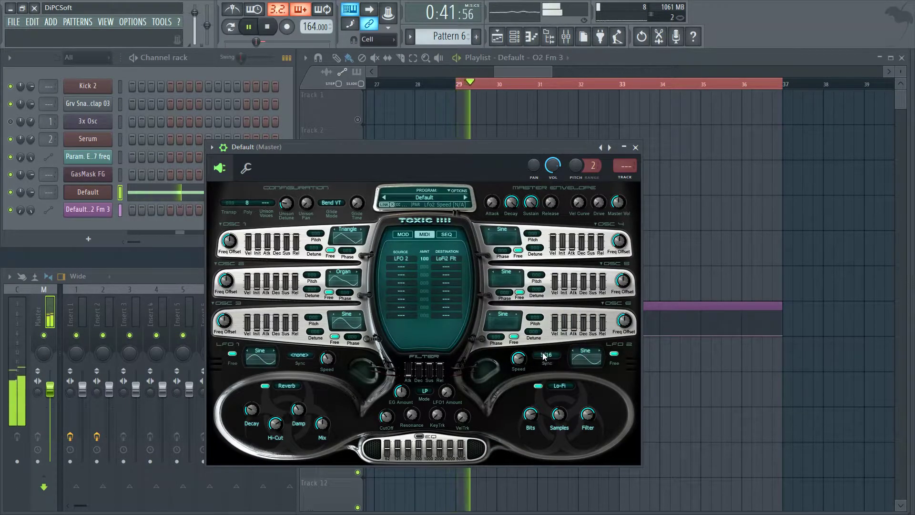
Return the LFO 2 sync to 1/4 and audition the filter modulation
left_click(563, 352)
left_click(582, 349)
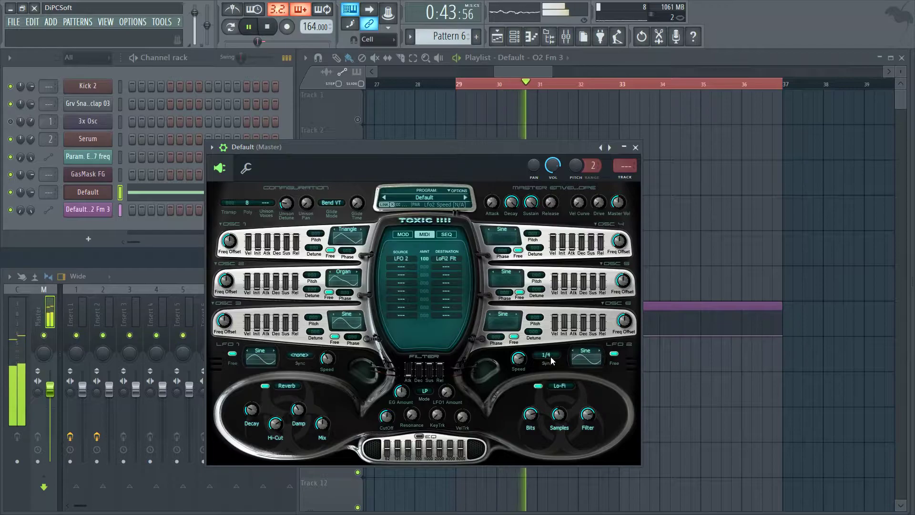
key("space")
key("space")
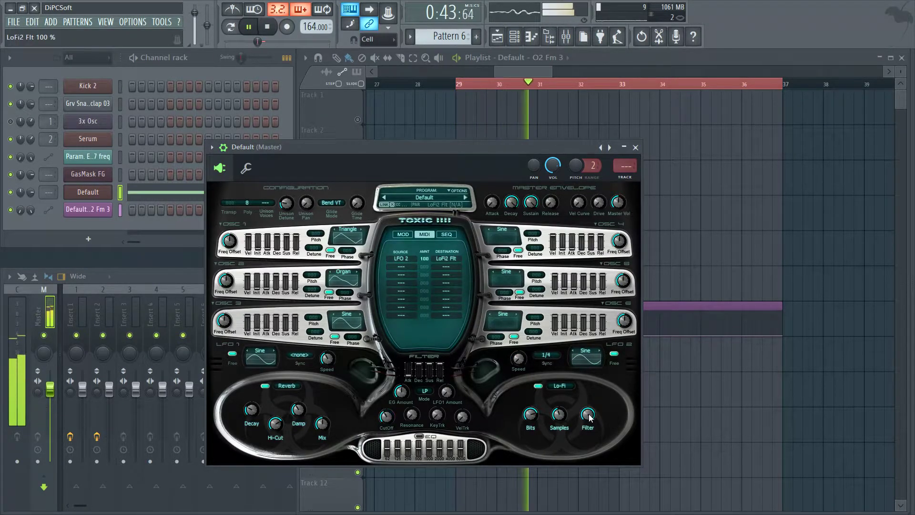
key("space")
key("space")
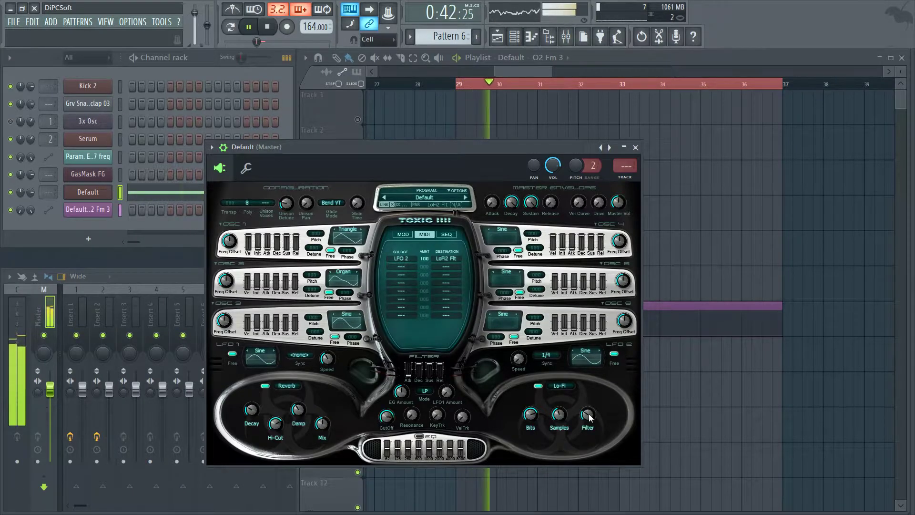
key("space")
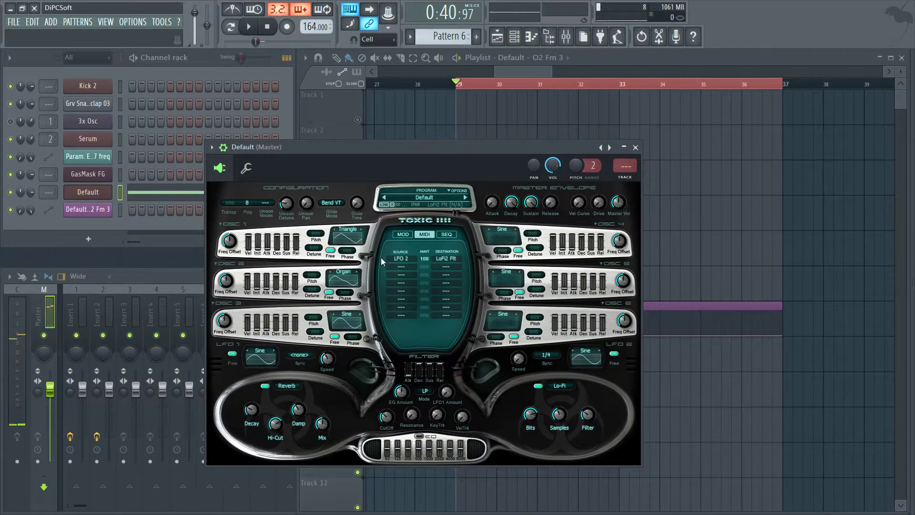
Clear the destination and source of the first MIDI modulation row
left_click(450, 259)
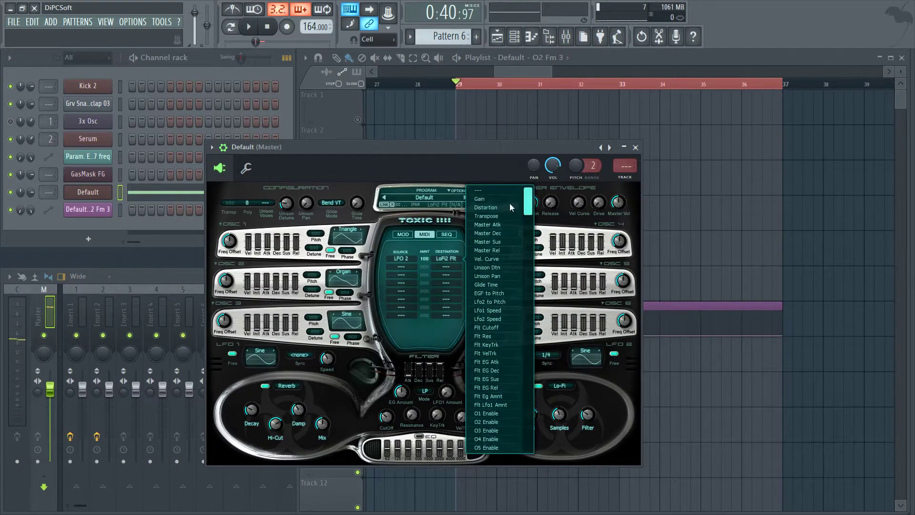
left_click(483, 190)
left_click(406, 260)
left_click(445, 192)
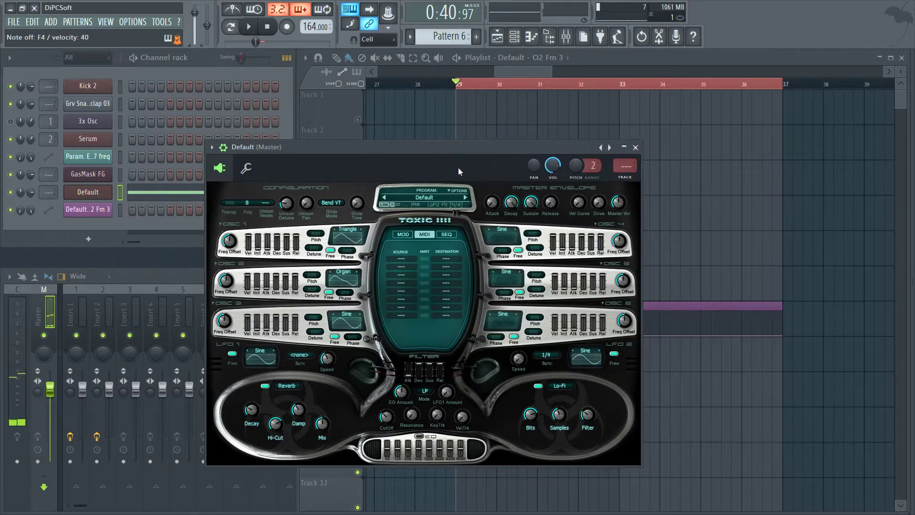
Set the Lo-Fi effect's Filter to 76% while previewing the loop
key("space")
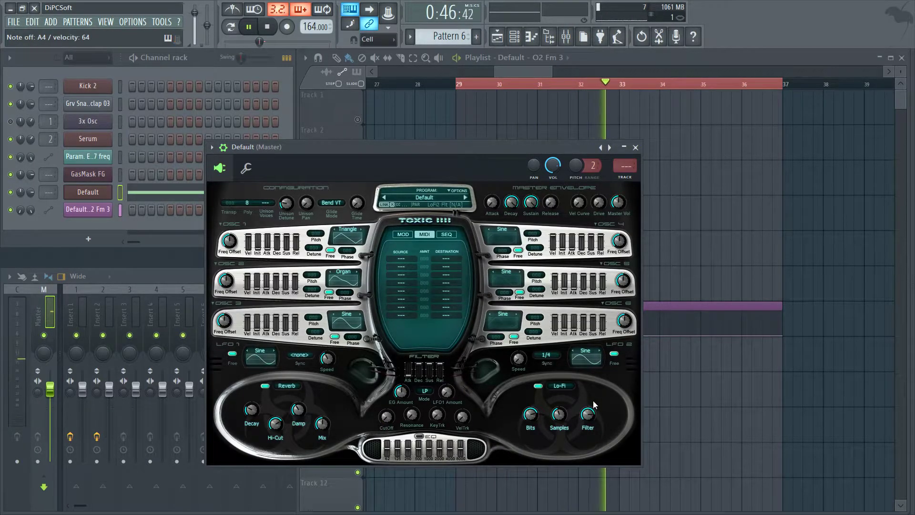
key("space")
key("space")
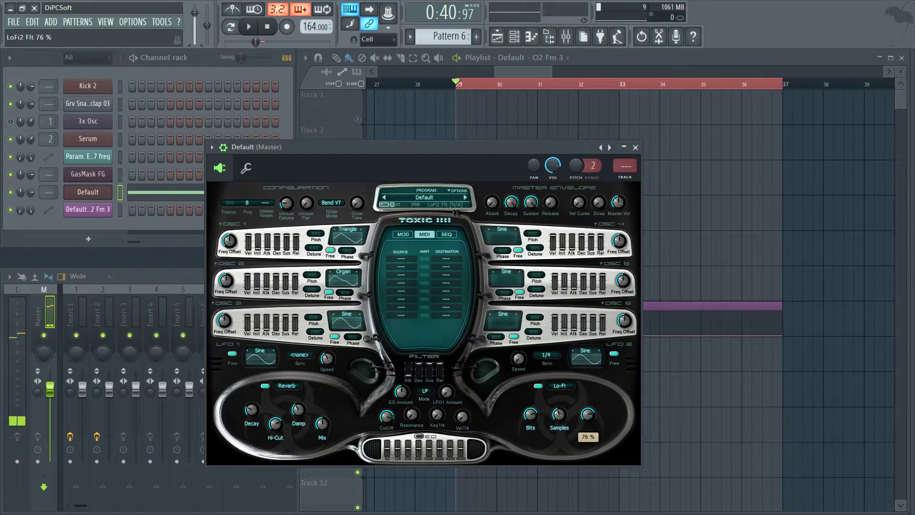
Adjust the Lo-Fi effect's Samples amount, trying 45%, and audition it with playback
left_click(560, 414)
left_click_drag(559, 413, 560, 419)
left_click(561, 419)
key("space")
key("space")
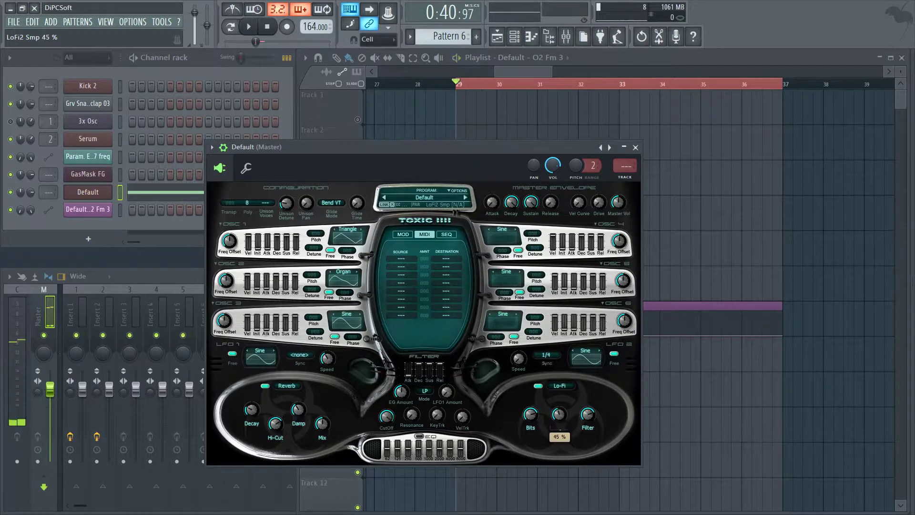
key("space")
key("space")
left_click(561, 420)
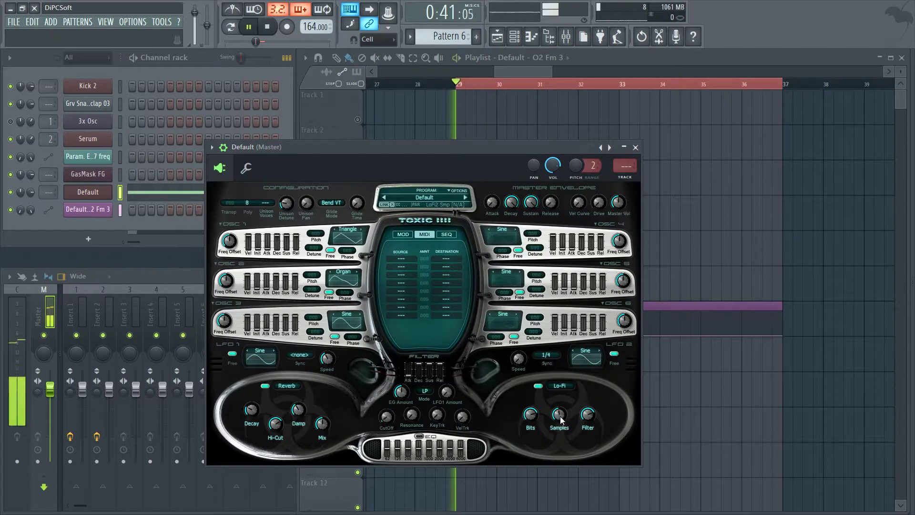
key("space")
key("space")
Set the Lo-Fi effect's Bits amount to 36% and preview the loop
left_click(534, 415)
key("space")
key("space")
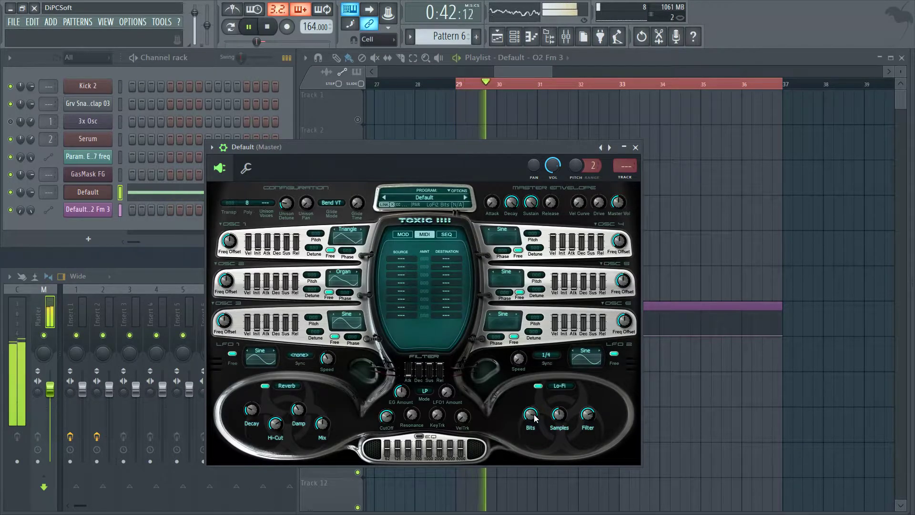
key("space")
key("space")
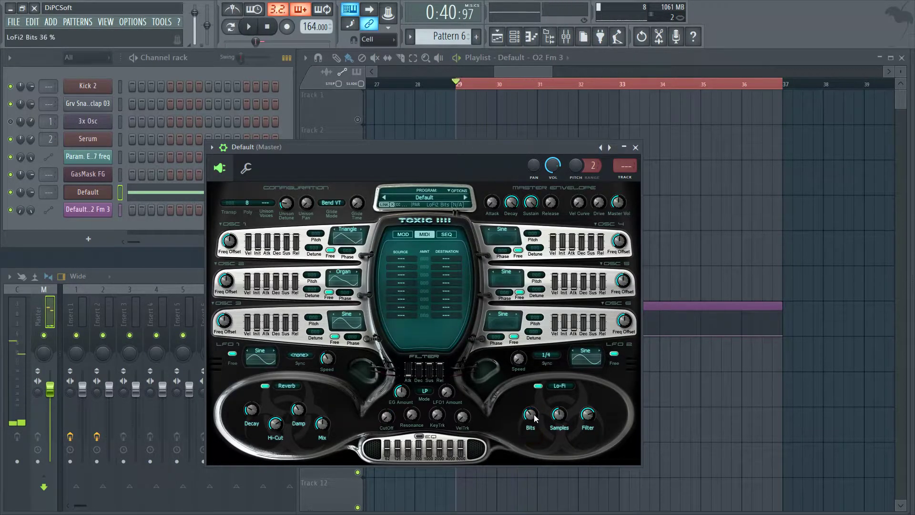
Start and stop the loop repeatedly to audition the bit reduction
key("space")
key("space")
key("space")
key("space")
key("space")
key("space")
key("space")
key("space")
key("space")
key("space")
key("space")
key("space")
key("space")
key("space")
key("space")
Readjust the Lo-Fi effect's Bits amount while replaying the loop
left_click_drag(531, 414, 531, 419)
key("space")
key("space")
left_click(531, 414)
key("space")
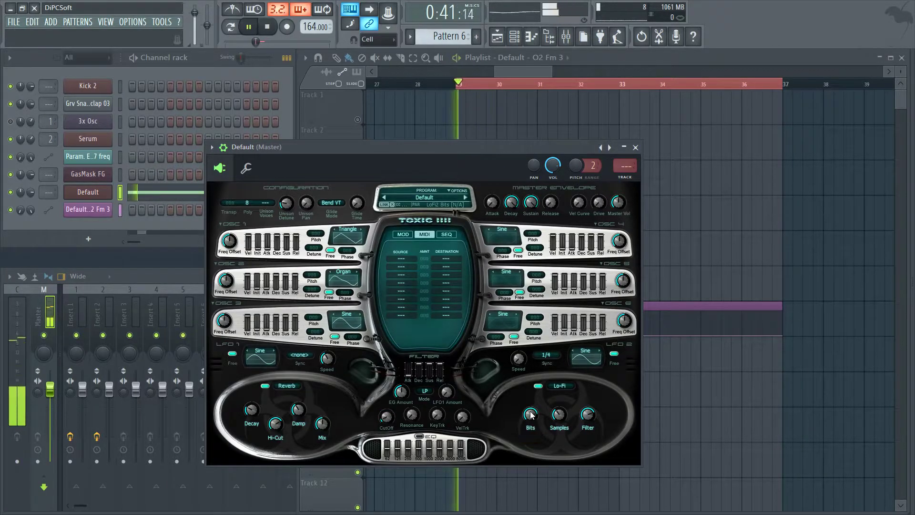
key("space")
key("space")
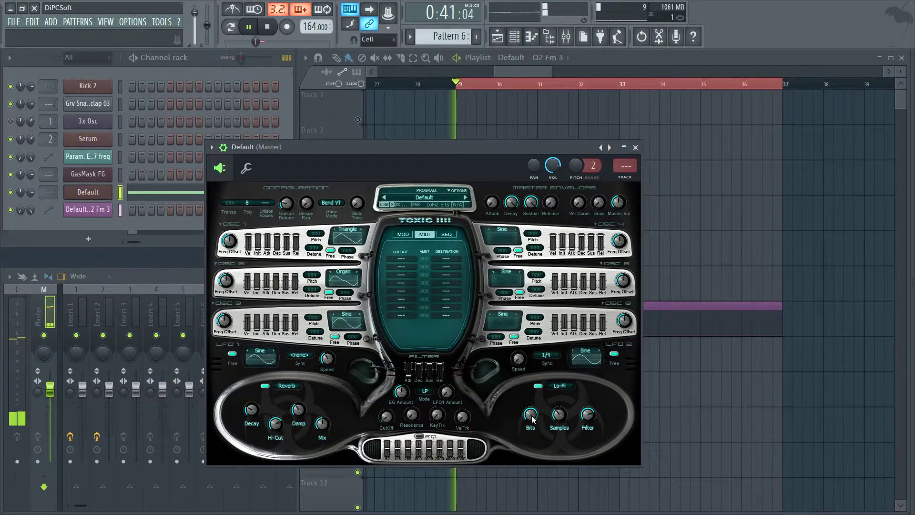
key("space")
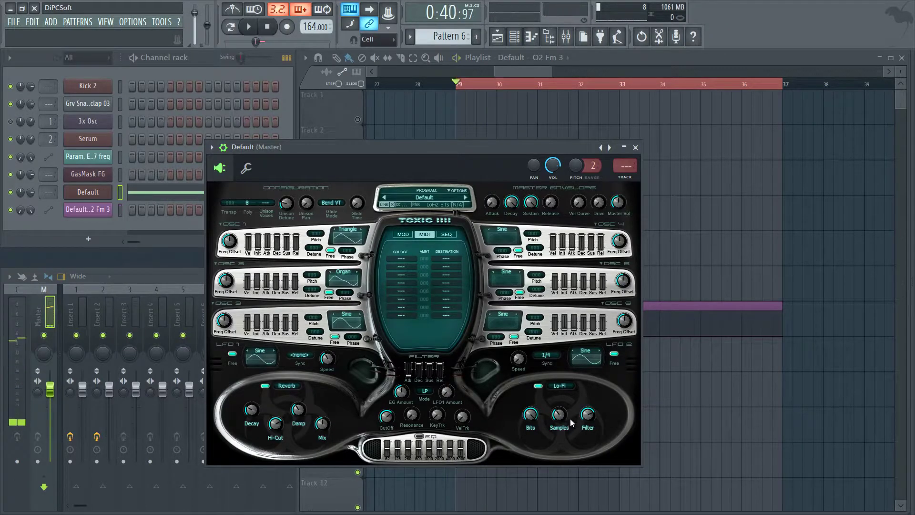
Raise the Lo-Fi effect's Samples amount to 47% while replaying the loop
key("space")
key("space")
key("space")
key("space")
key("space")
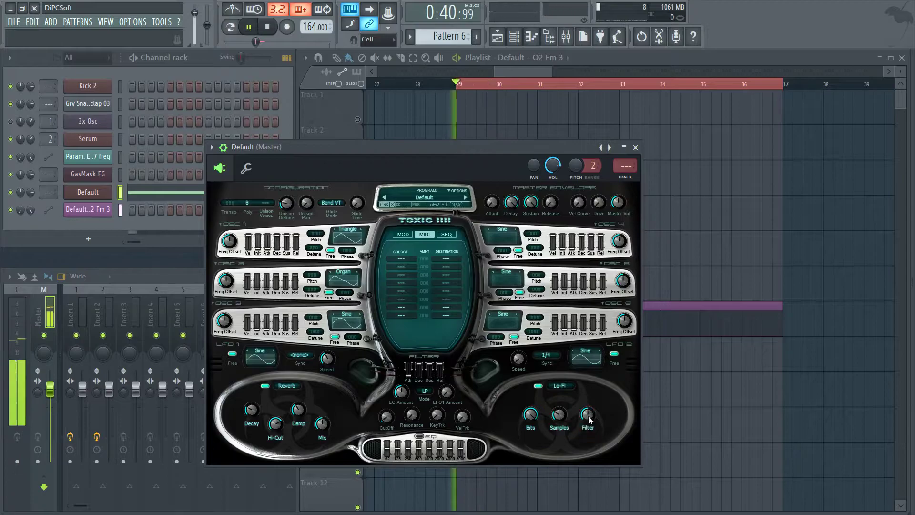
scroll(560, 415, "up", 2)
key("space")
key("space")
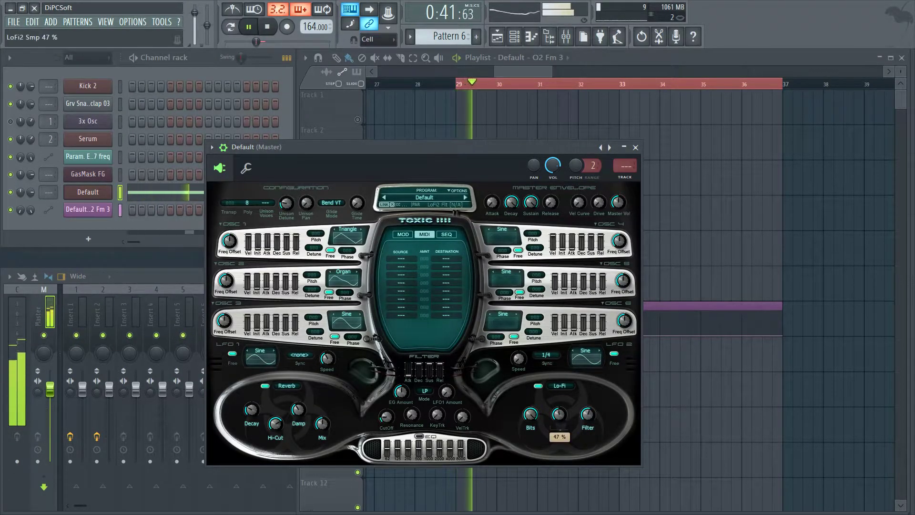
Audition the reduced-sample-rate sound with repeated playback, close the synth window and stop the loop
key("space")
key("space")
key("space")
key("space")
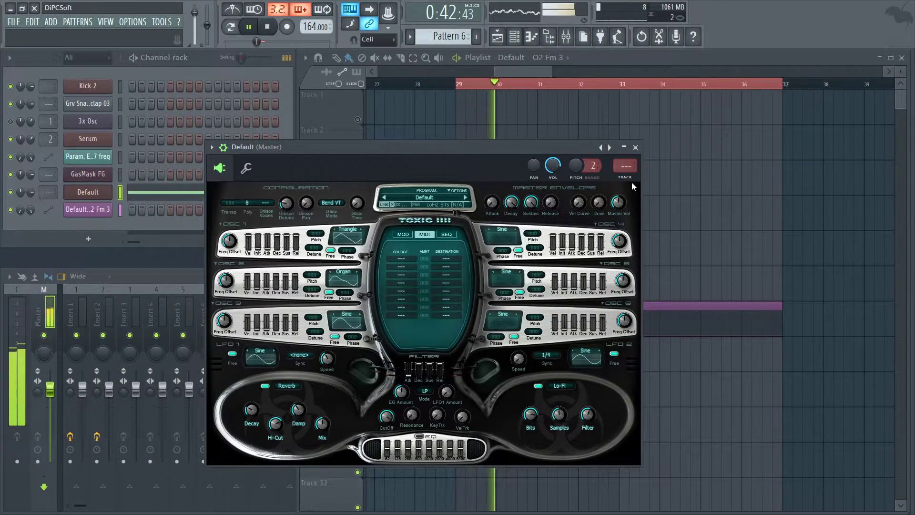
left_click(636, 148)
key("space")
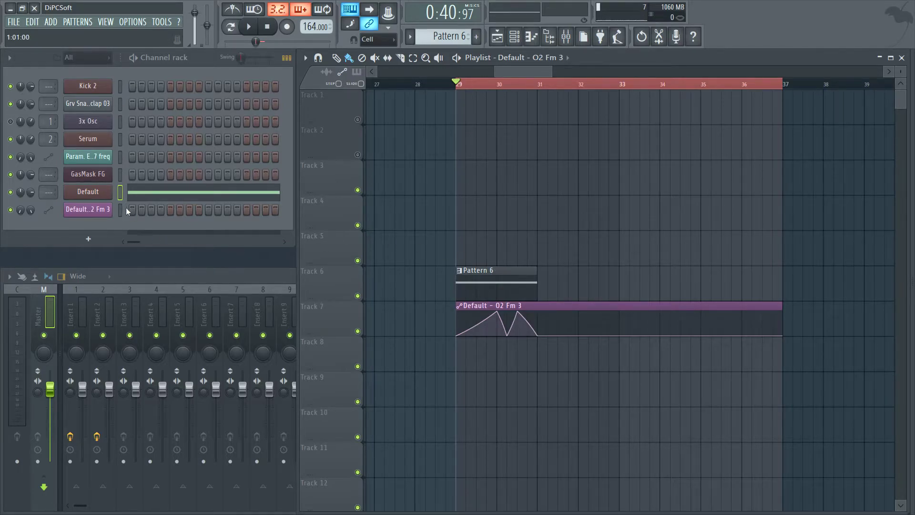
Reopen the Default synth and view its modulation matrix, moving the window aside before closing it
left_click(88, 191)
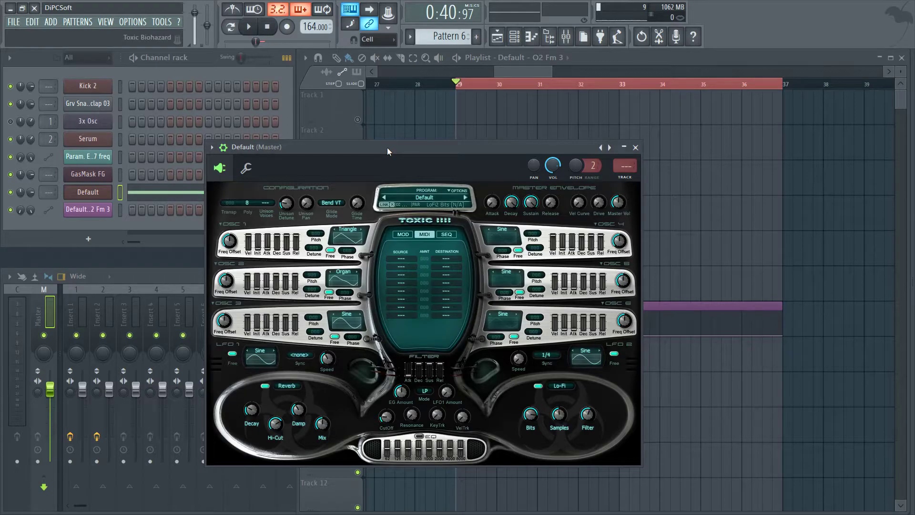
left_click(404, 235)
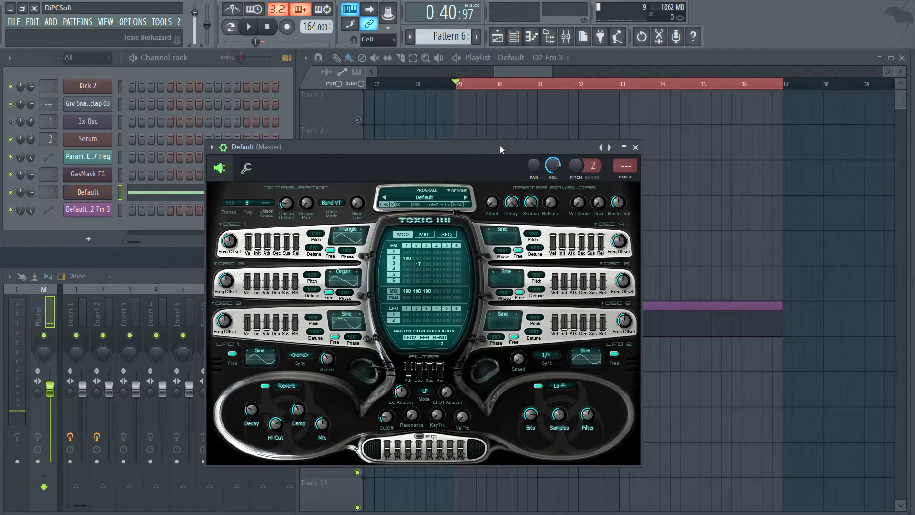
left_click_drag(468, 148, 651, 149)
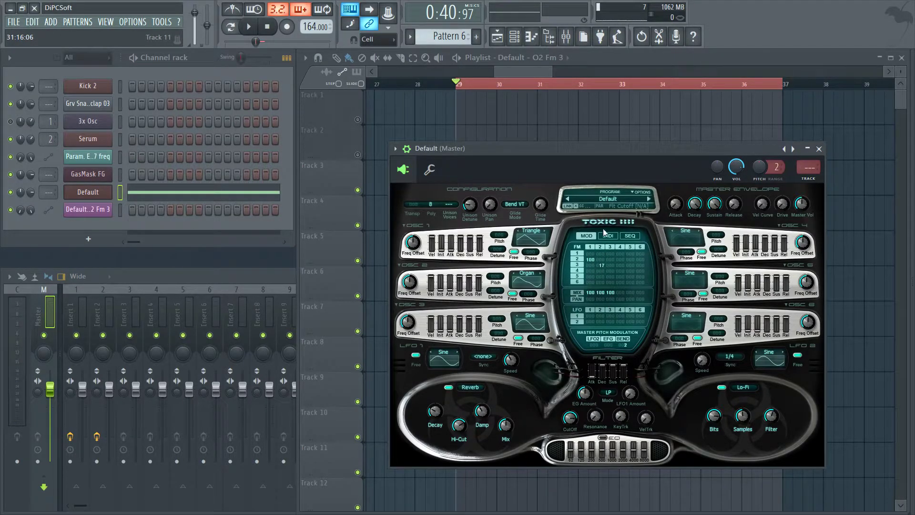
left_click_drag(636, 152, 418, 176)
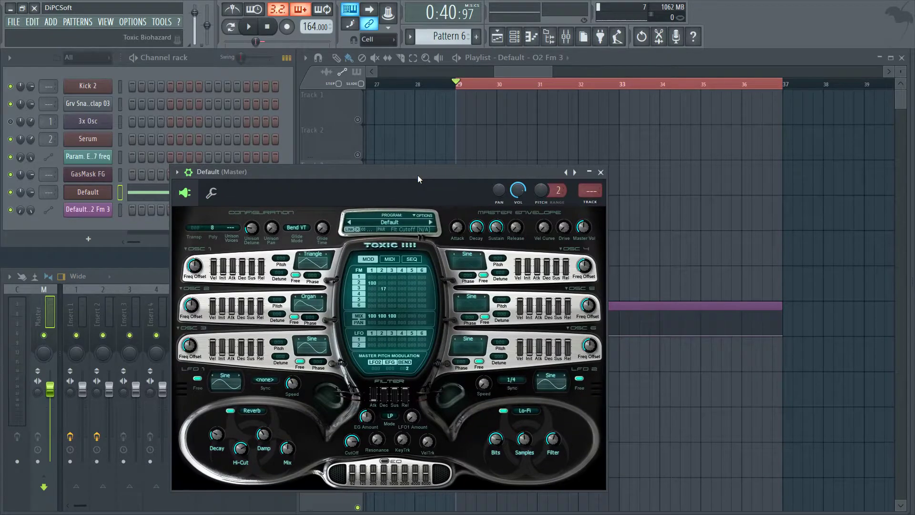
left_click(601, 172)
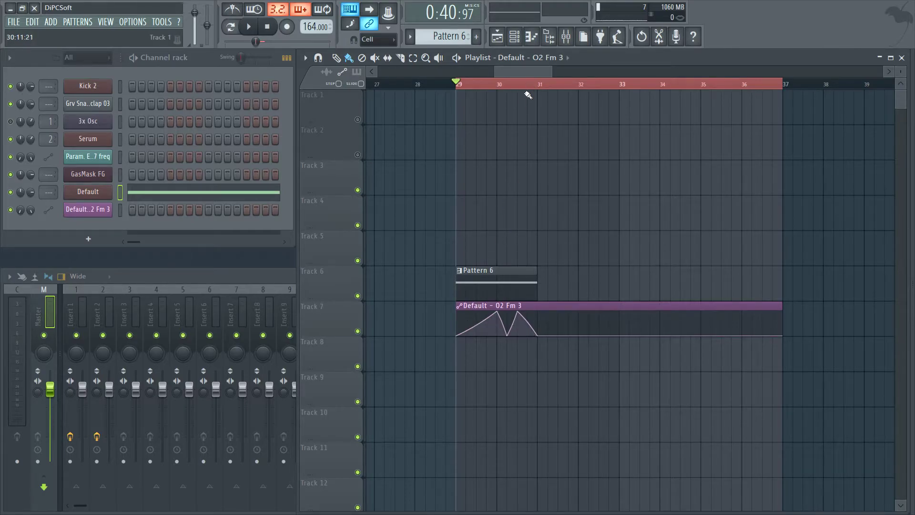
Delete the earlier Pattern 5 clip at bar 9 on Track 5 of the playlist
left_click_drag(518, 70, 391, 71)
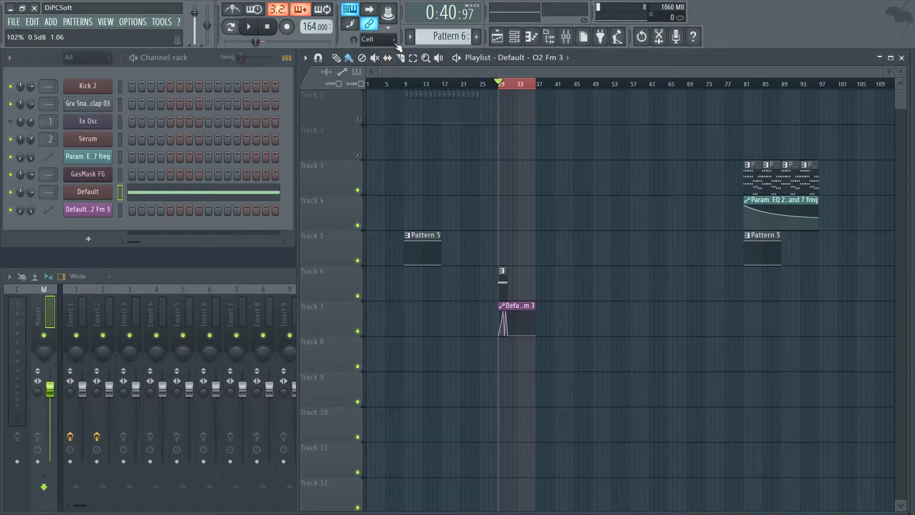
right_click(425, 252)
scroll(522, 88, "up", 5)
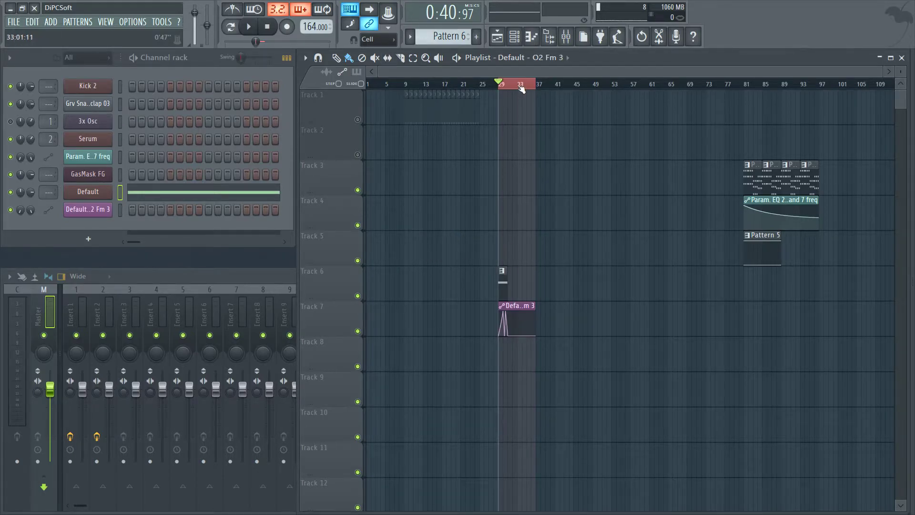
mouse_move(522, 71)
left_mouse_down()
mouse_move(486, 71)
mouse_move(528, 73)
left_mouse_up()
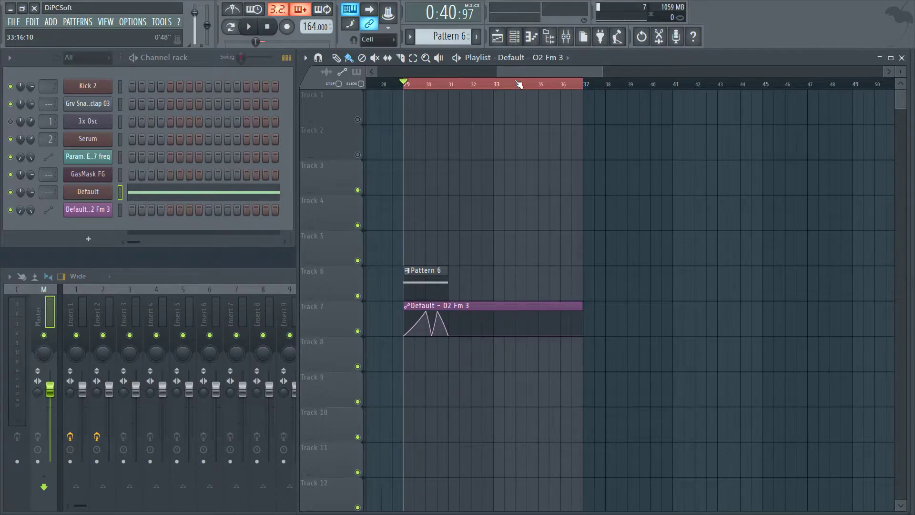
left_click_drag(518, 74, 507, 74)
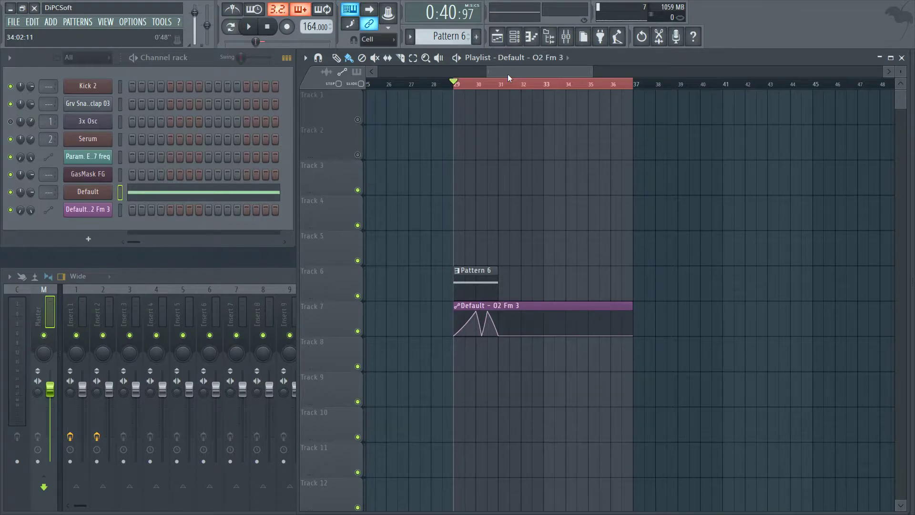
Recheck the Default synth's FM routing and close its window
left_click(98, 192)
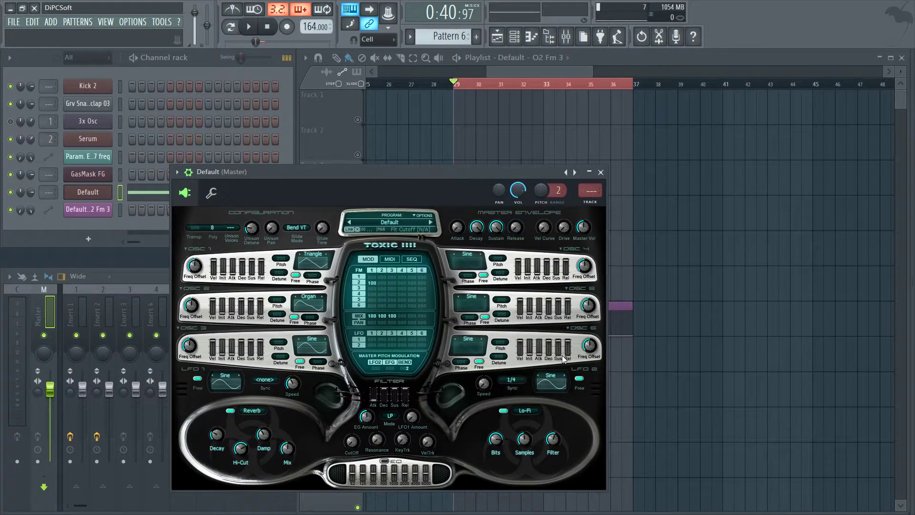
left_click(601, 172)
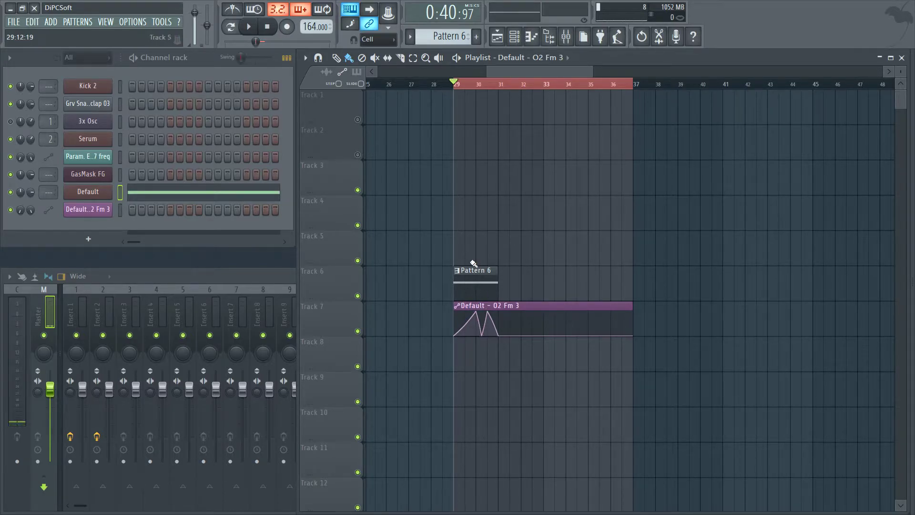
Move the Pattern 6 clip and the Default - O2 Fm 3 automation clip to bar 81, beneath Pattern 5
scroll(522, 74, "down", 5)
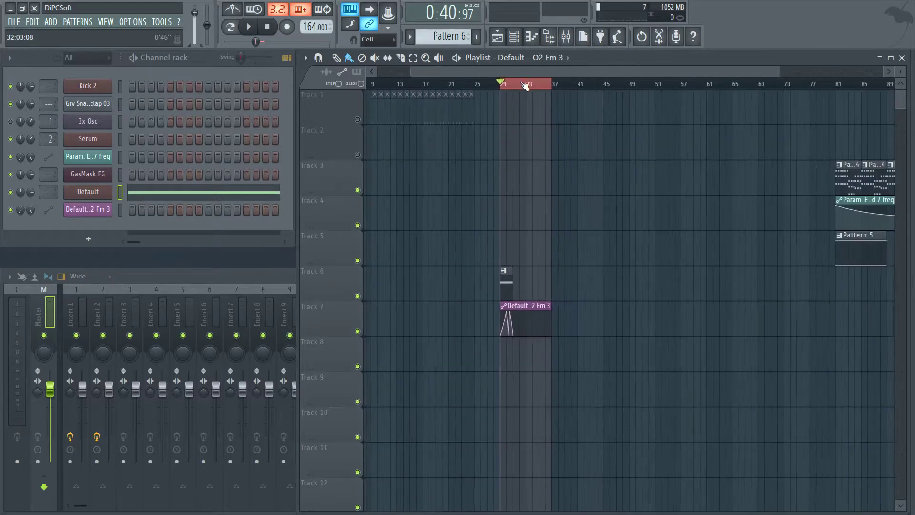
left_click_drag(523, 75, 556, 75)
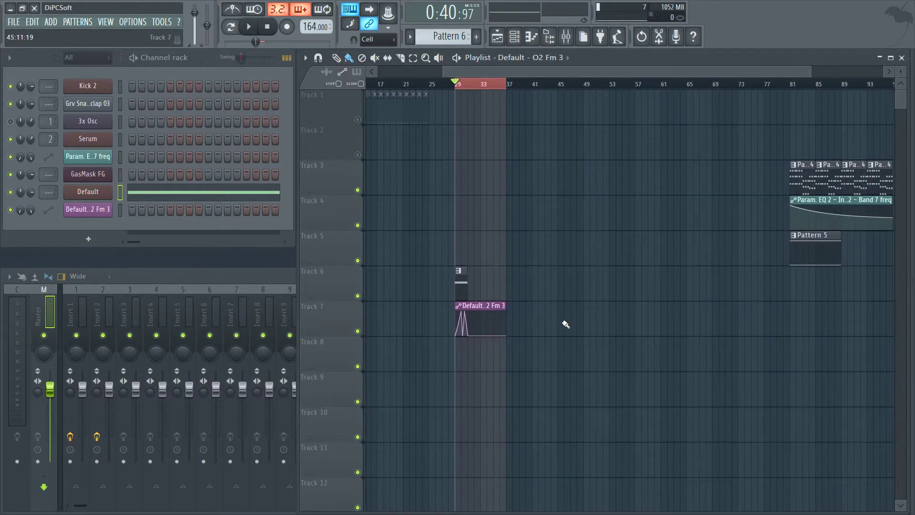
left_click_drag(462, 289, 796, 285)
left_click_drag(468, 315, 803, 317)
Play the layered clips from about bar 81 to hear them together and stop playback
scroll(816, 86, "up", 4)
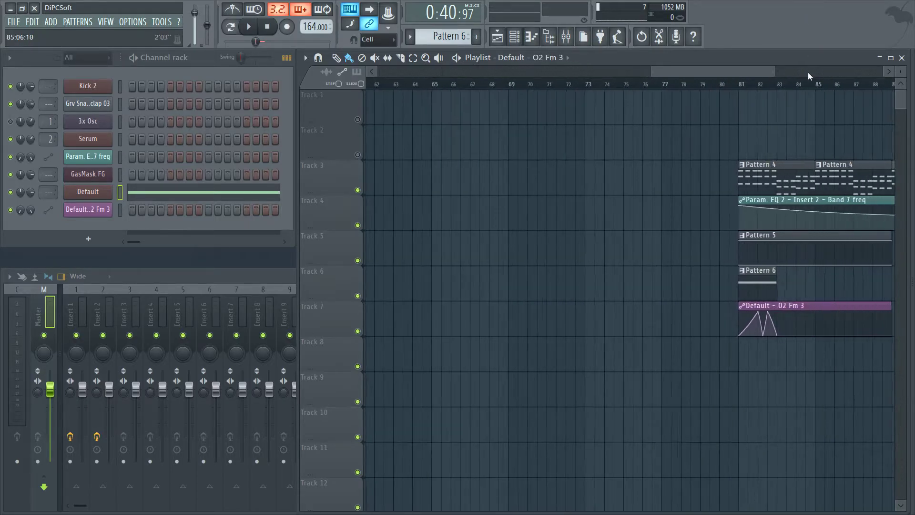
left_click_drag(750, 73, 783, 77)
left_click(602, 86)
key("space")
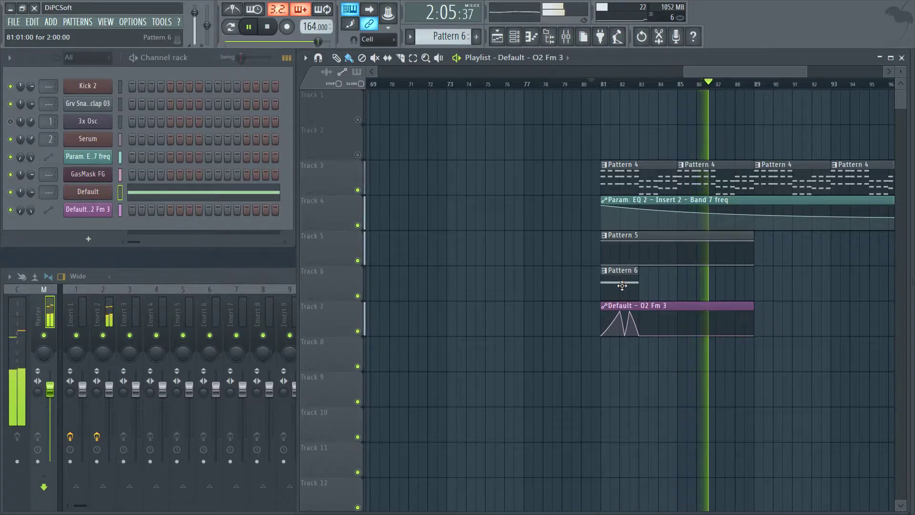
key("space")
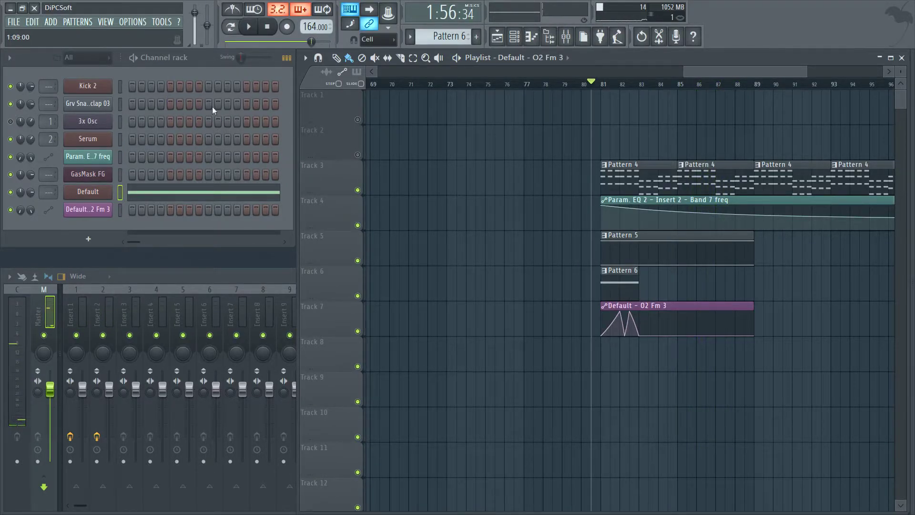
Select the song range from bar 81 to bar 97, covering all the layered clips
scroll(656, 99, "down", 3)
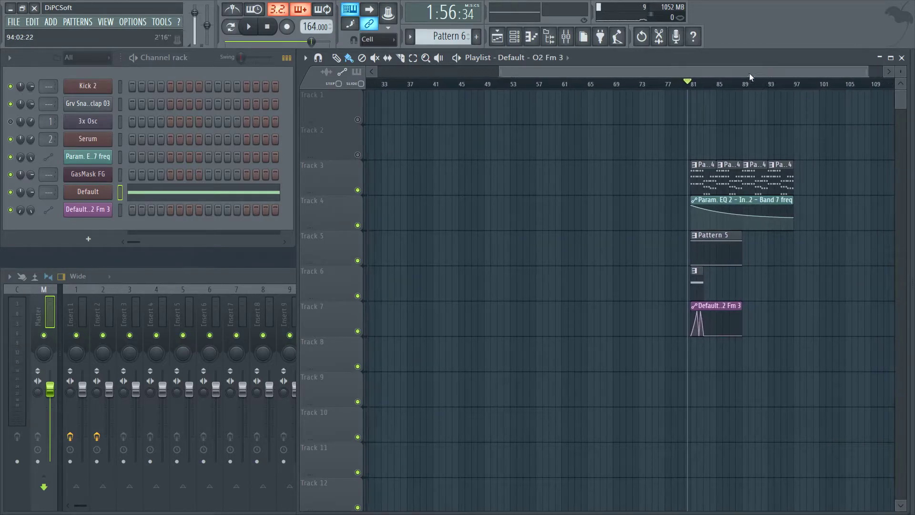
left_click_drag(762, 71, 627, 71)
left_click_drag(567, 85, 768, 93)
left_click_drag(629, 85, 730, 109)
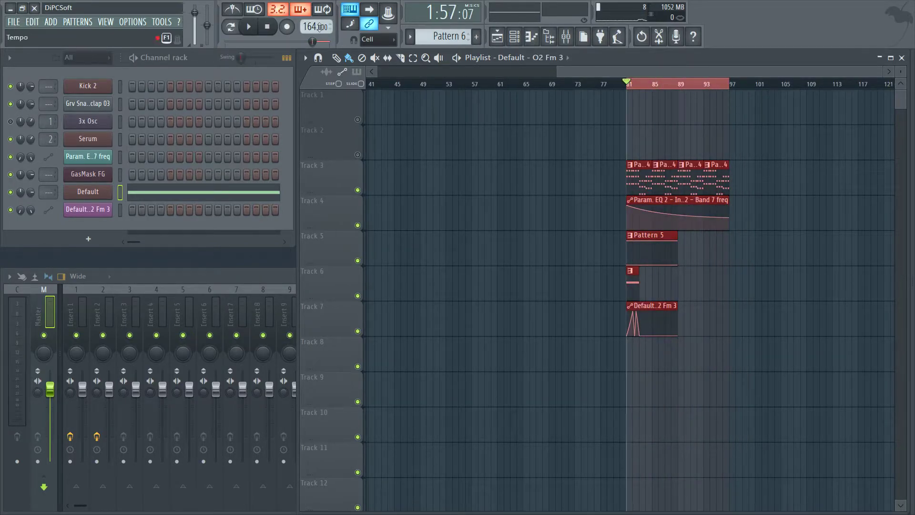
Save the project as "Reversed Song" in the Reversed Song folder on the Desktop
left_click(11, 24)
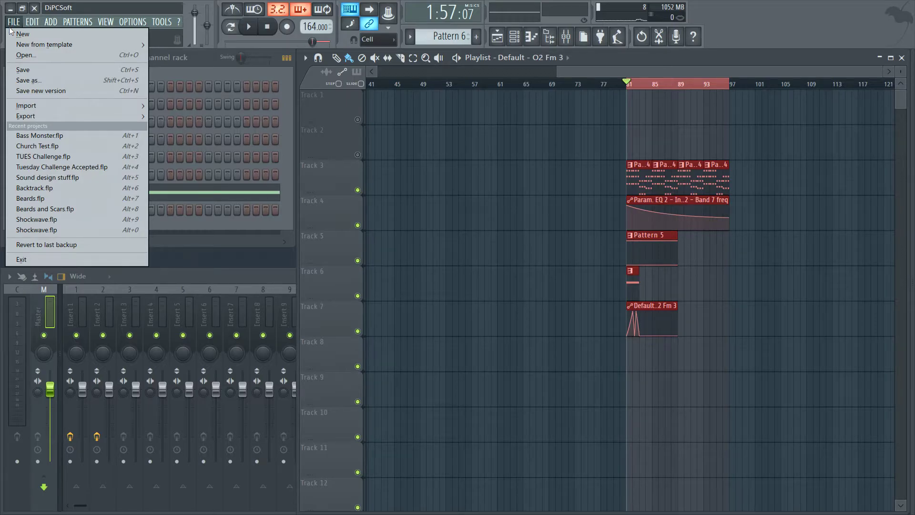
left_click(33, 71)
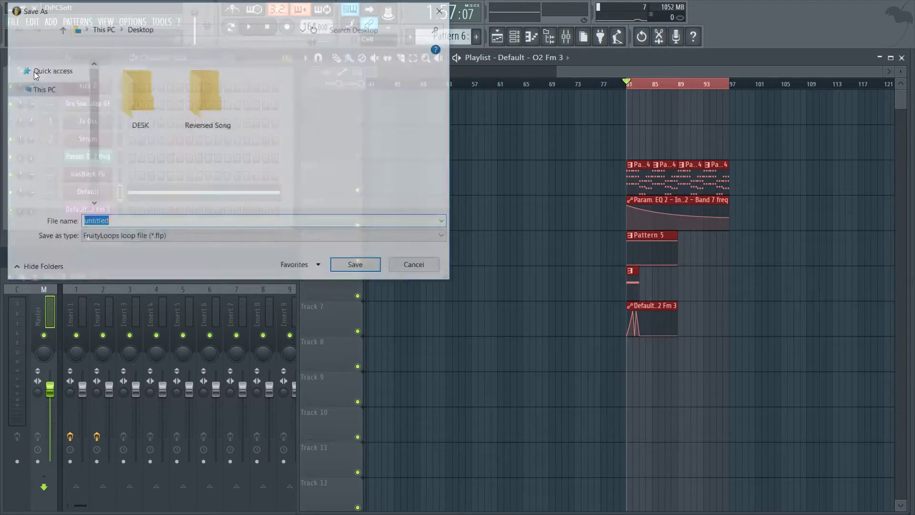
double_click(202, 117)
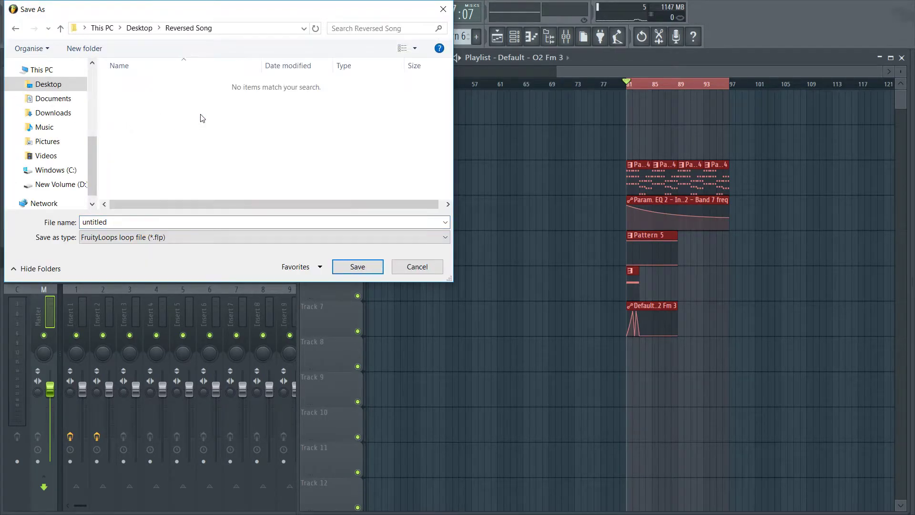
double_click(224, 224)
type("R")
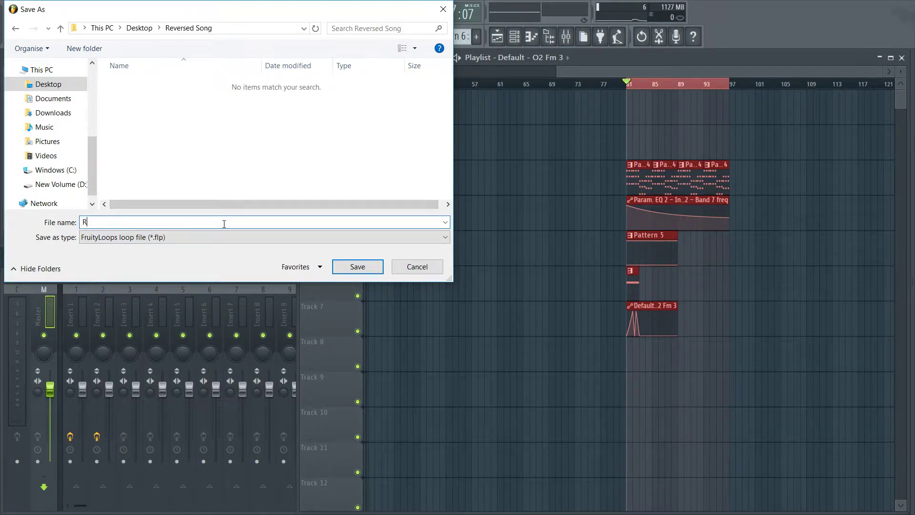
type("eversed Song")
key("Return")
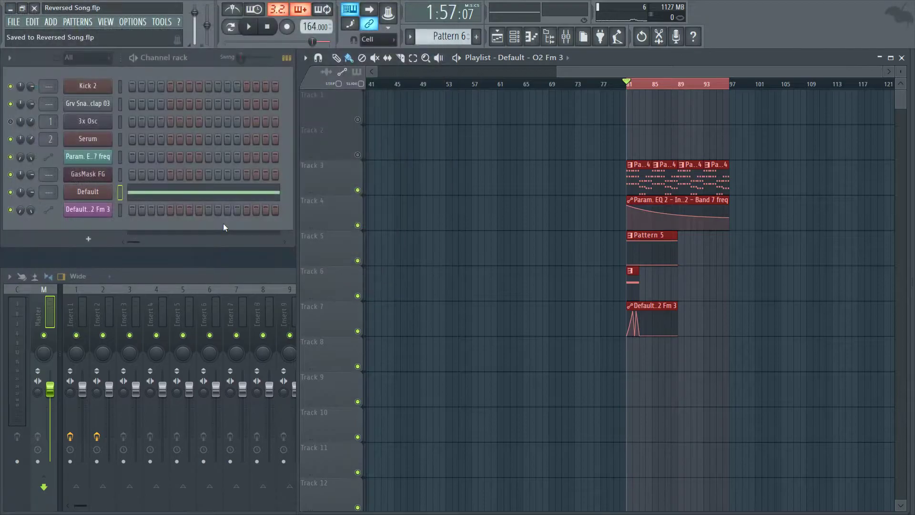
Start an MP3 export of the selection named "Reversed Song (Test 1)" in the Reversed Song folder
left_click(15, 22)
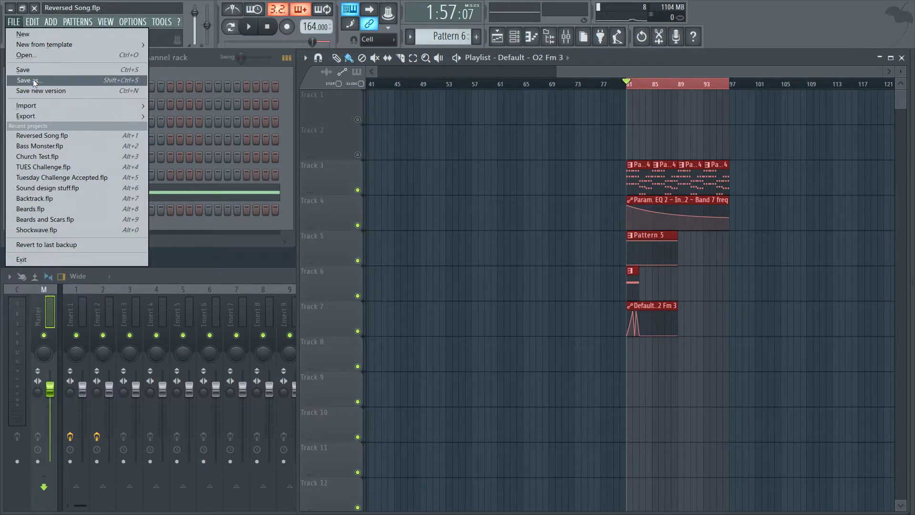
mouse_move(29, 116)
left_click(194, 137)
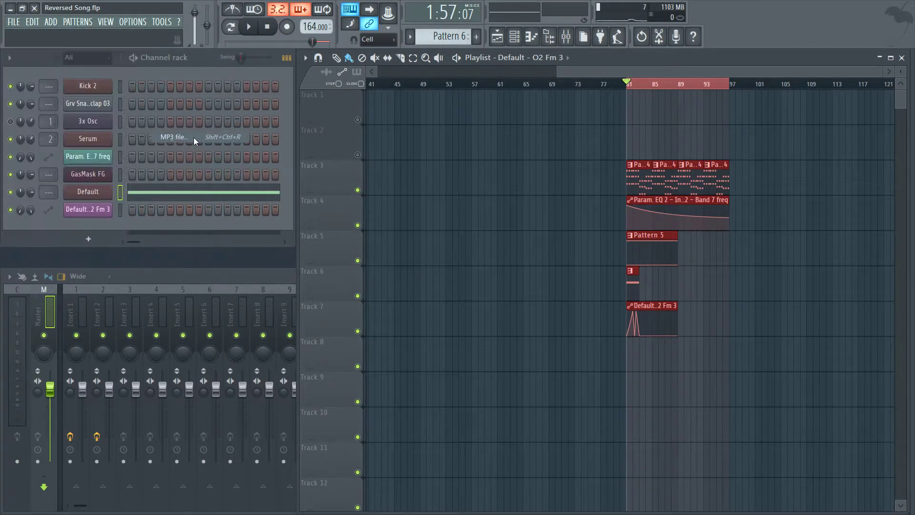
left_click(162, 222)
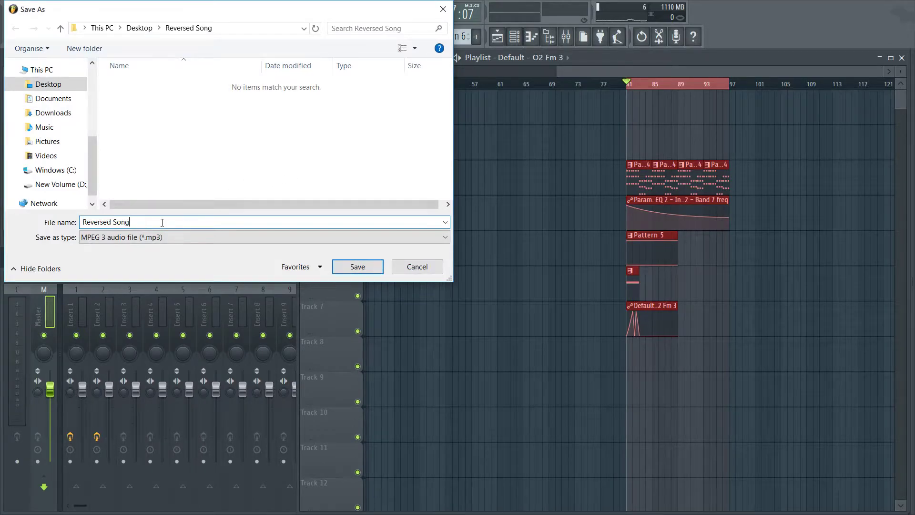
type("()")
type("Test 1")
key("Return")
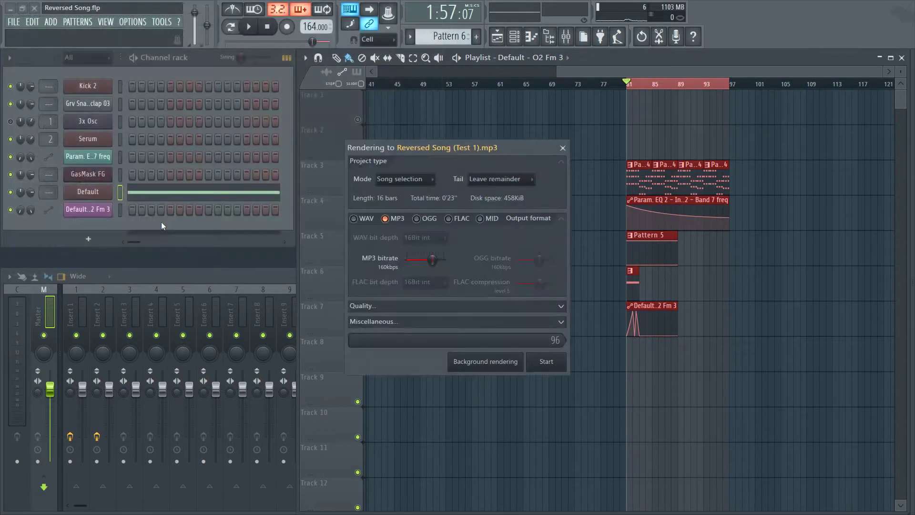
Set the render tail to Cut remainder and render the MP3
left_click(500, 186)
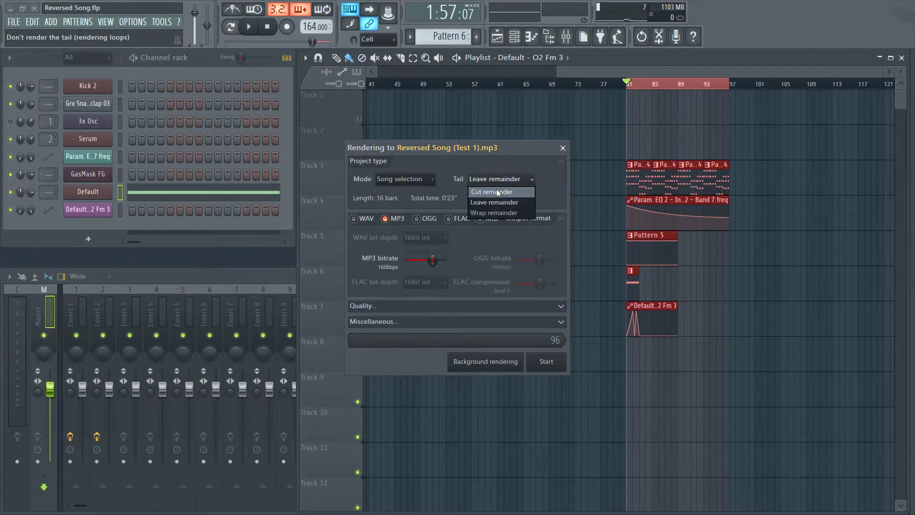
left_click(499, 193)
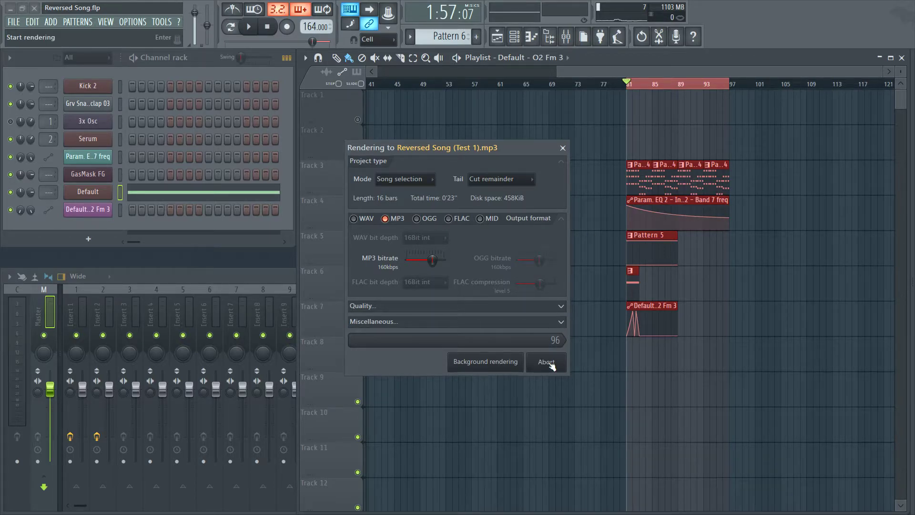
left_click(547, 362)
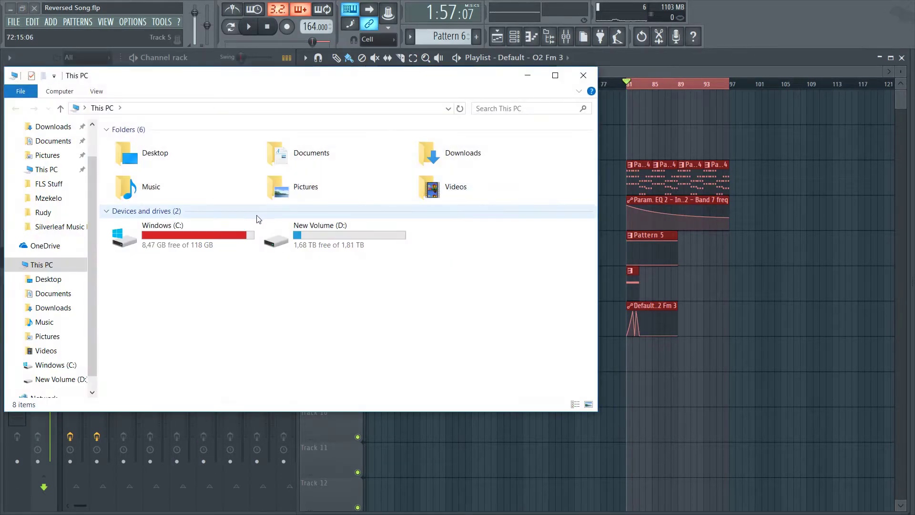
Place the Reversed Song (Test 1) MP3 from the Desktop's Reversed Song folder at the start of Track 4 and reverse the sample
double_click(234, 155)
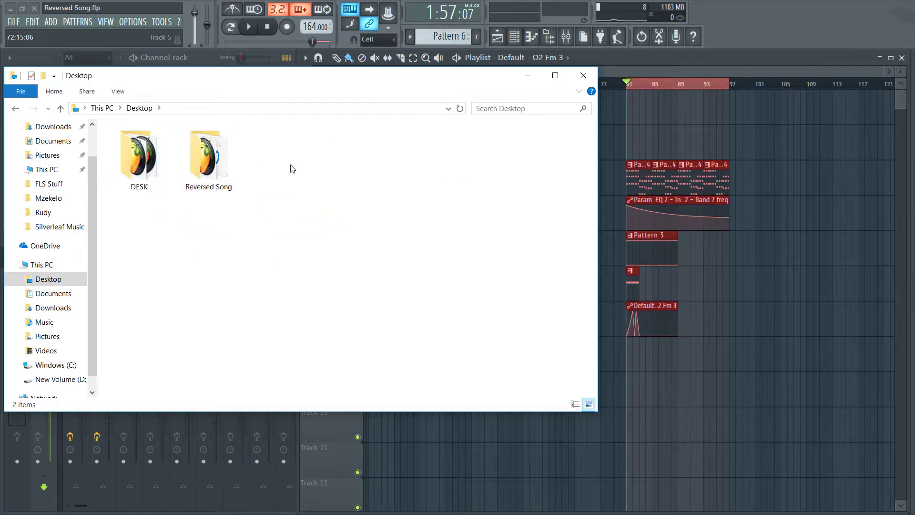
double_click(218, 171)
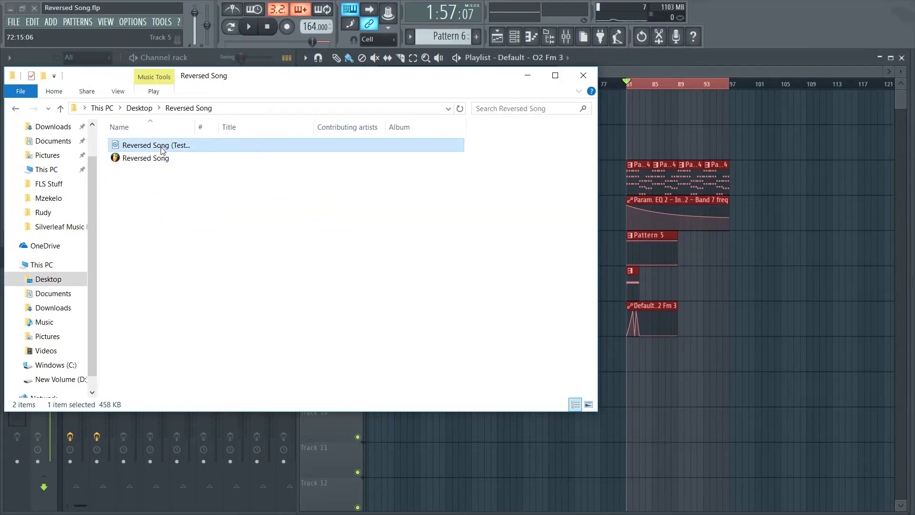
left_click_drag(163, 151, 208, 205)
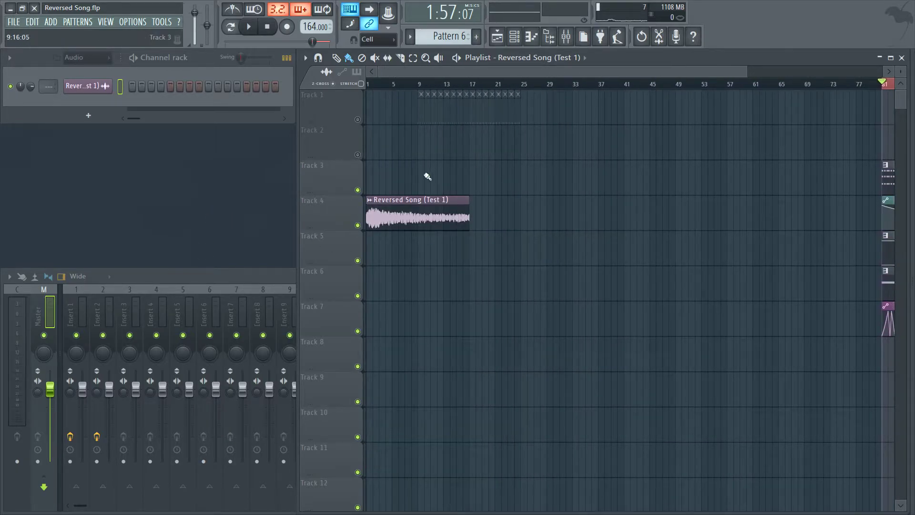
double_click(389, 217)
left_click(276, 313)
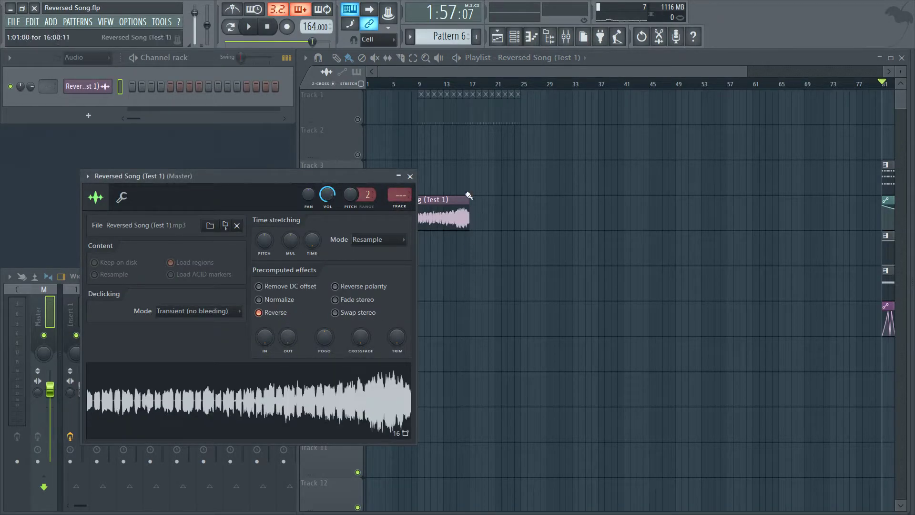
Solo Track 4 and listen to the reversed clip, closing its channel settings window
left_click(351, 208)
right_click(359, 226)
key("space")
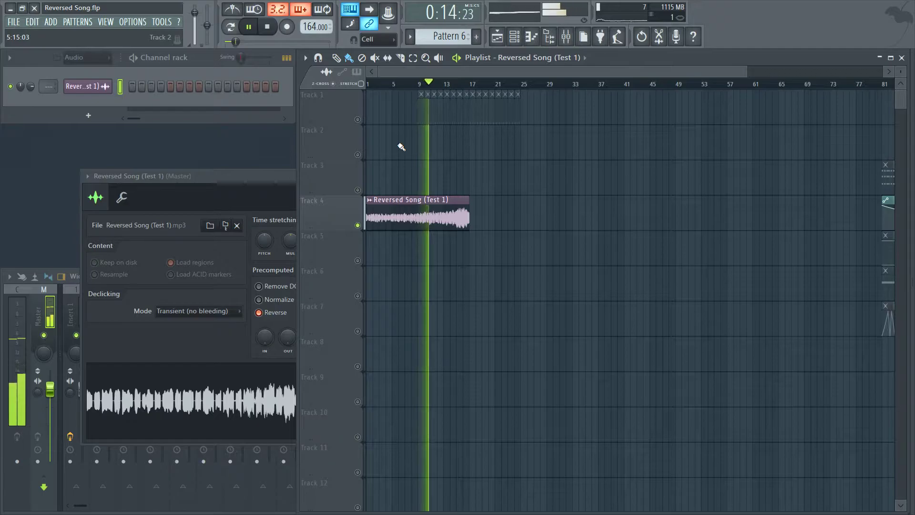
left_click_drag(258, 175, 199, 222)
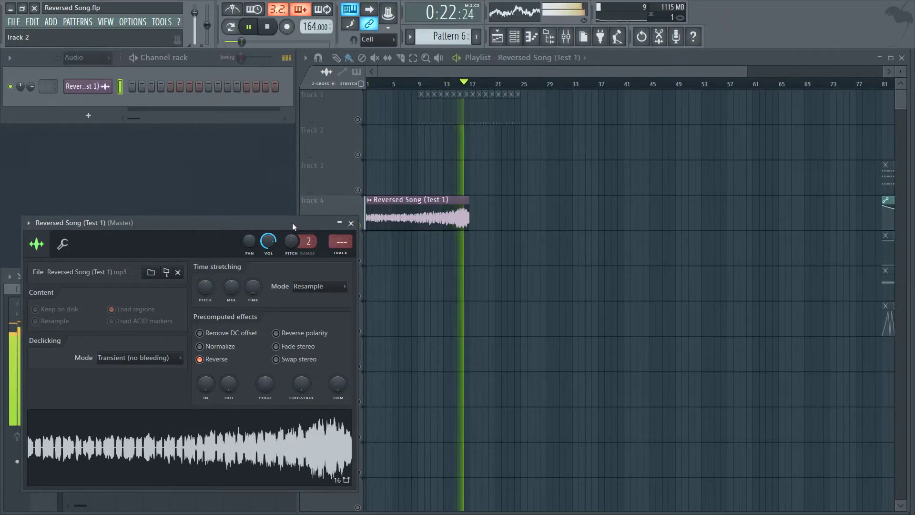
left_click(352, 224)
key("space")
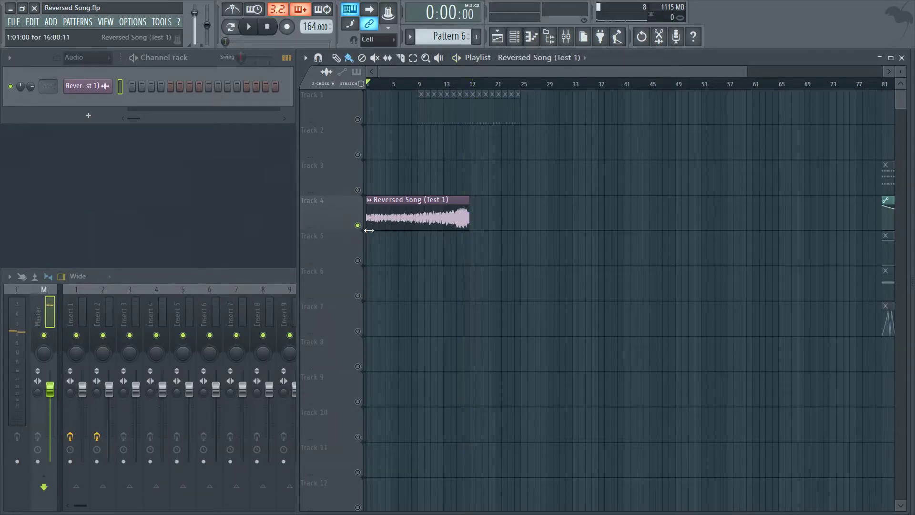
Delete the reversed audio clip from Track 4 and show all channels in the channel rack
right_click(413, 218)
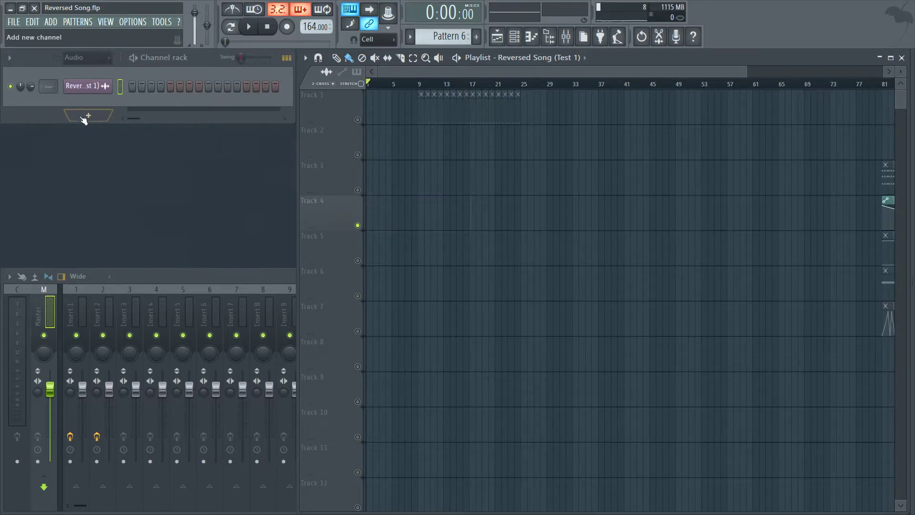
left_click(90, 58)
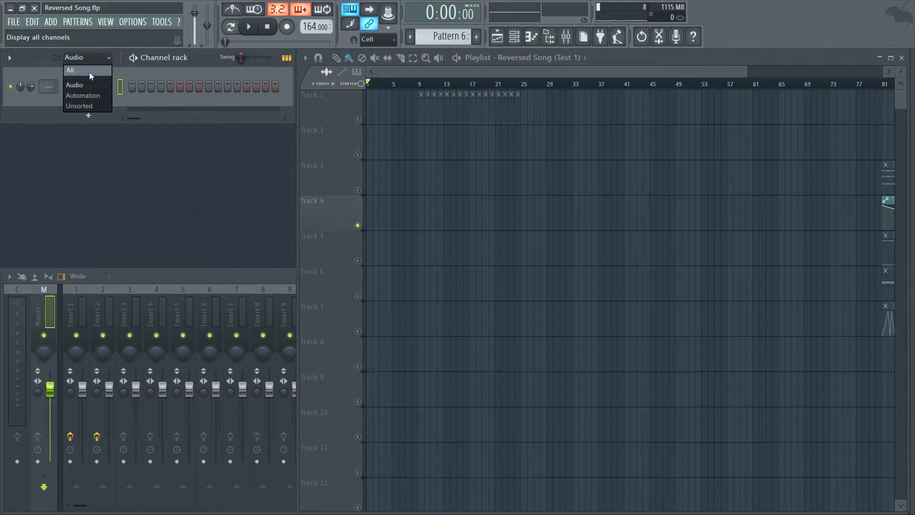
left_click(90, 73)
End the solo of Track 4 so that every track with layered clips at bar 81 is active
left_click_drag(479, 71, 616, 141)
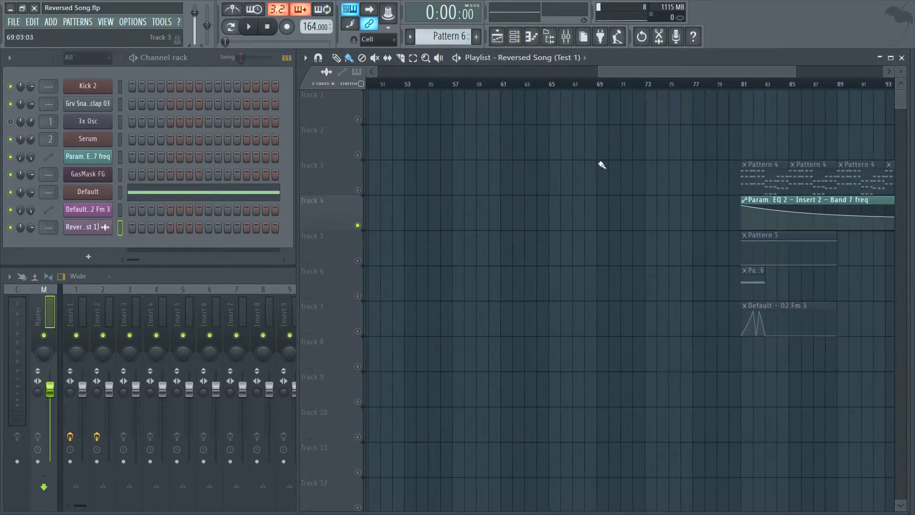
right_click(359, 227)
left_click_drag(642, 72, 702, 75)
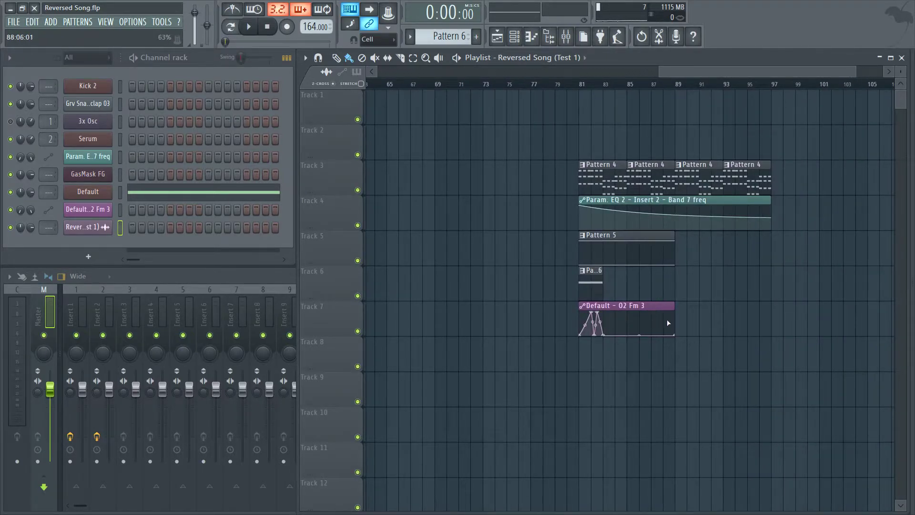
Fill Track 6 with copies of the Pattern 6 clip from bar 81 to bar 89
mouse_move(591, 284)
left_mouse_down()
mouse_move(675, 299)
mouse_move(668, 289)
left_mouse_up()
key("ctrl+b")
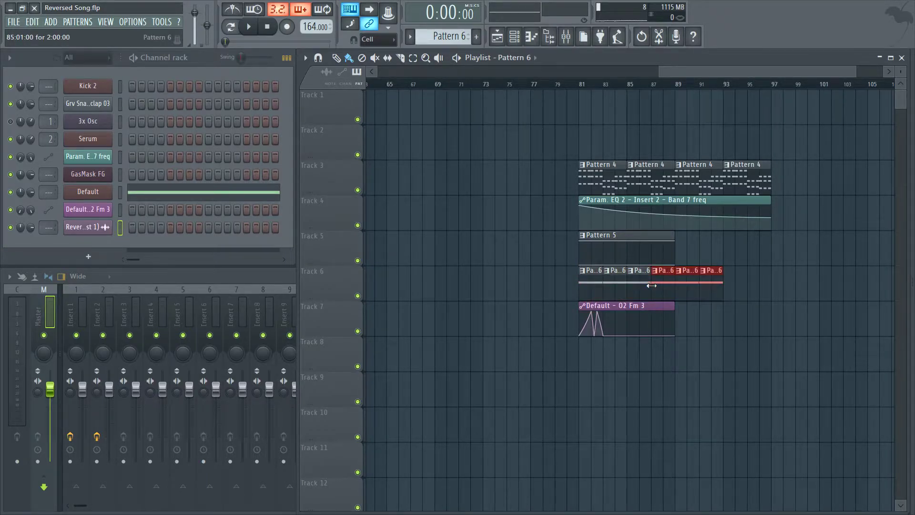
right_click(713, 285)
right_click(688, 286)
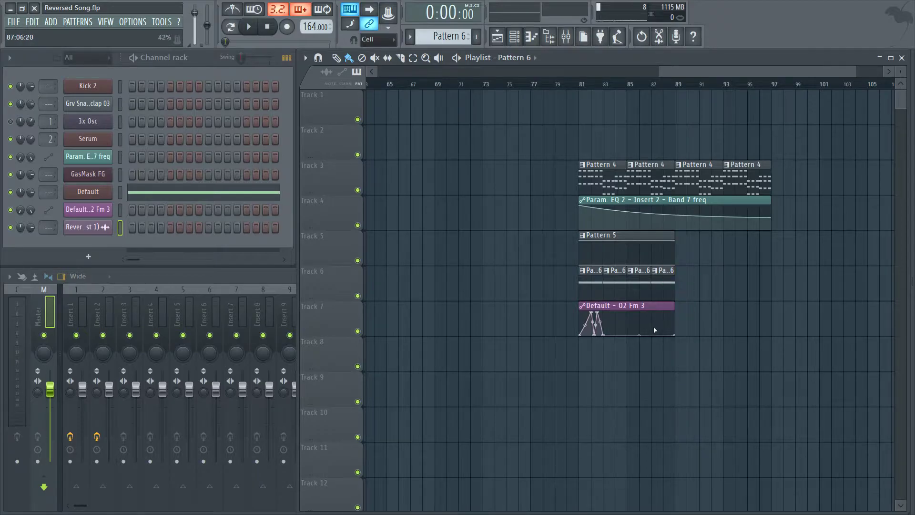
Reshape the Default - O2 Fm 3 automation to dip just after bar 83, rise to maximum and hold until bar 86
left_click_drag(606, 336, 636, 310)
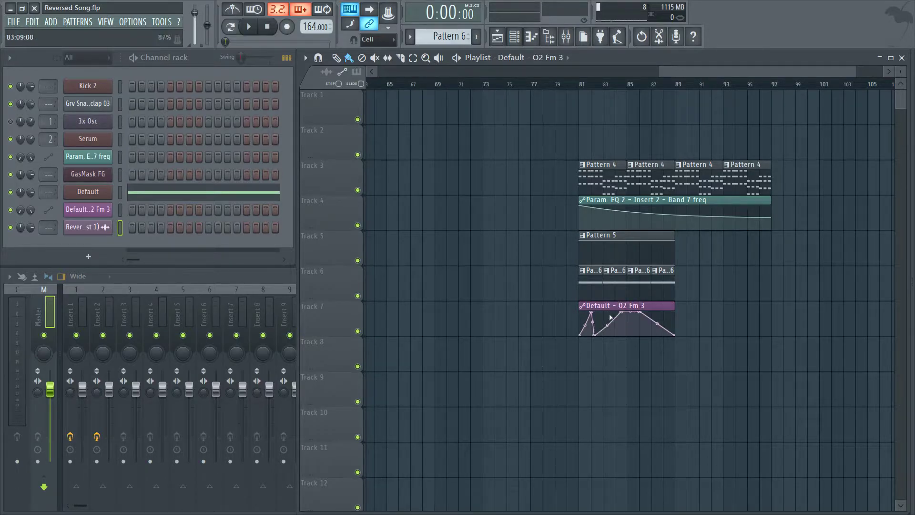
left_click_drag(601, 337, 610, 334)
scroll(653, 85, "up", 3)
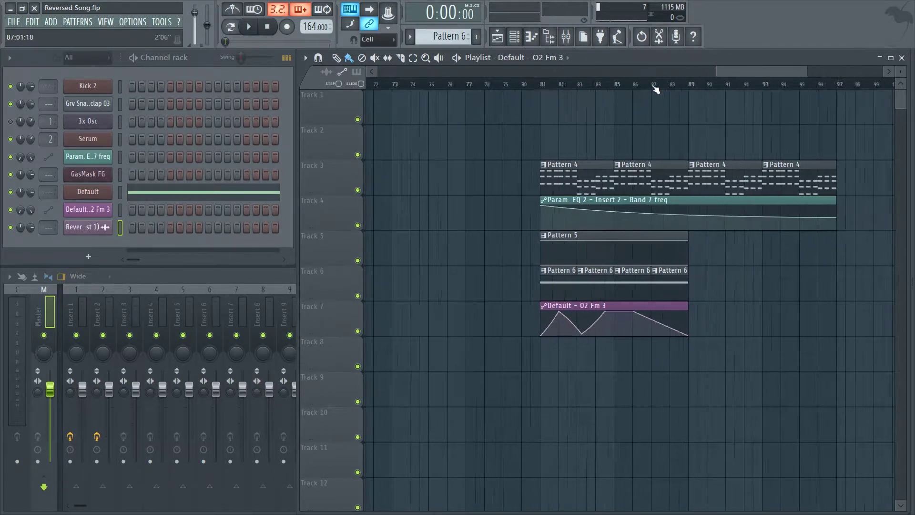
Play the layered section from bar 81 and mute Track 3 to hear the remaining layers
left_click(737, 82)
left_click(468, 83)
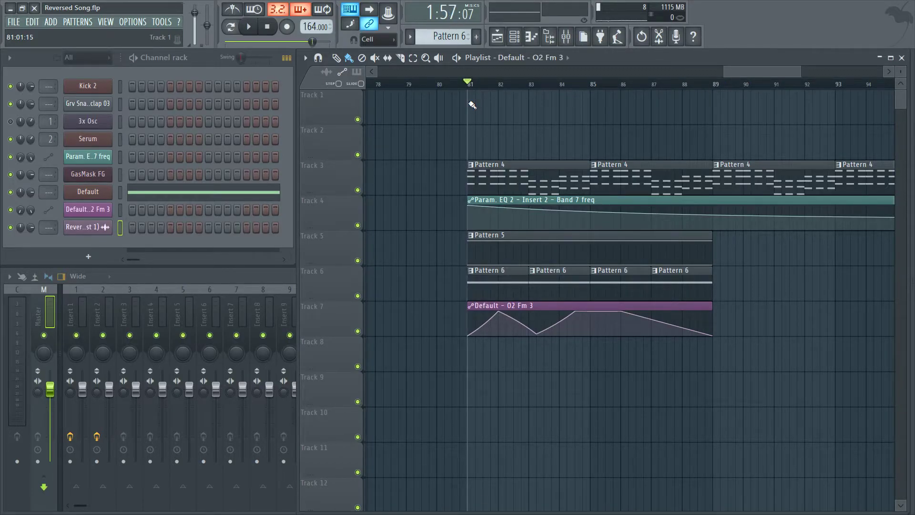
key("space")
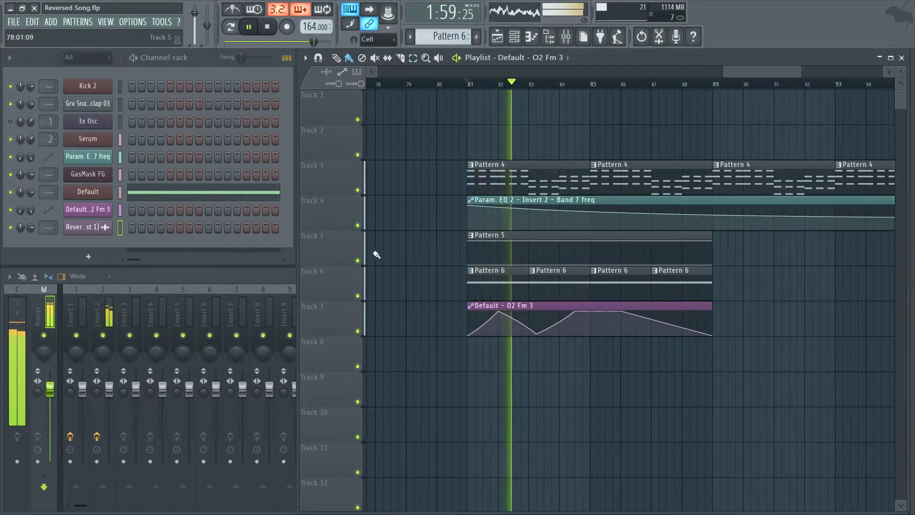
left_click(357, 190)
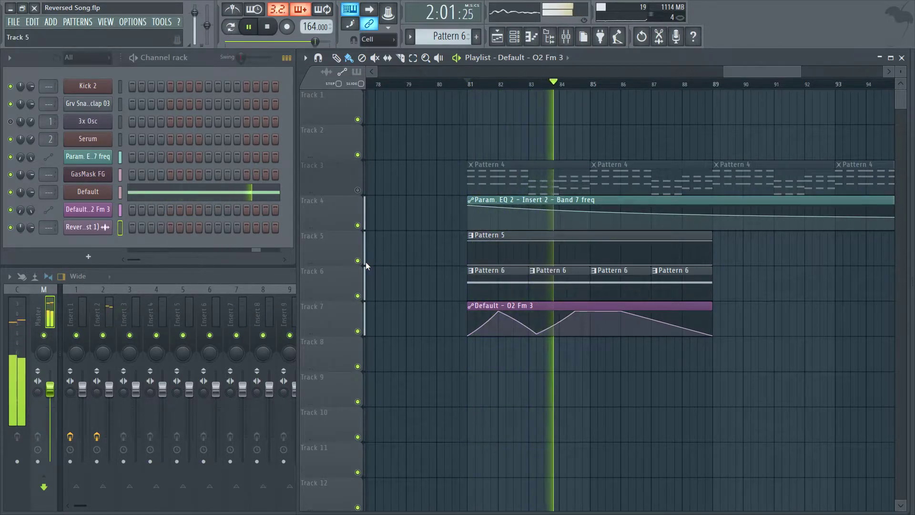
mouse_move(584, 304)
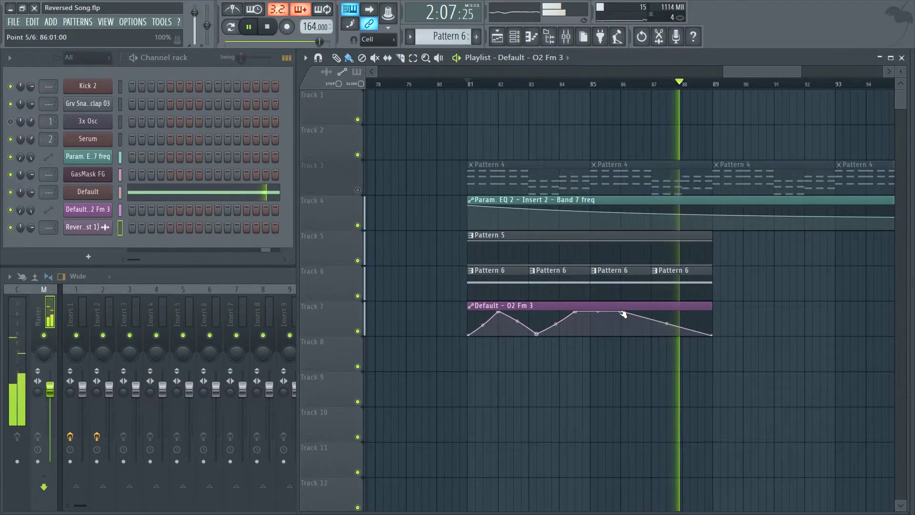
key("space")
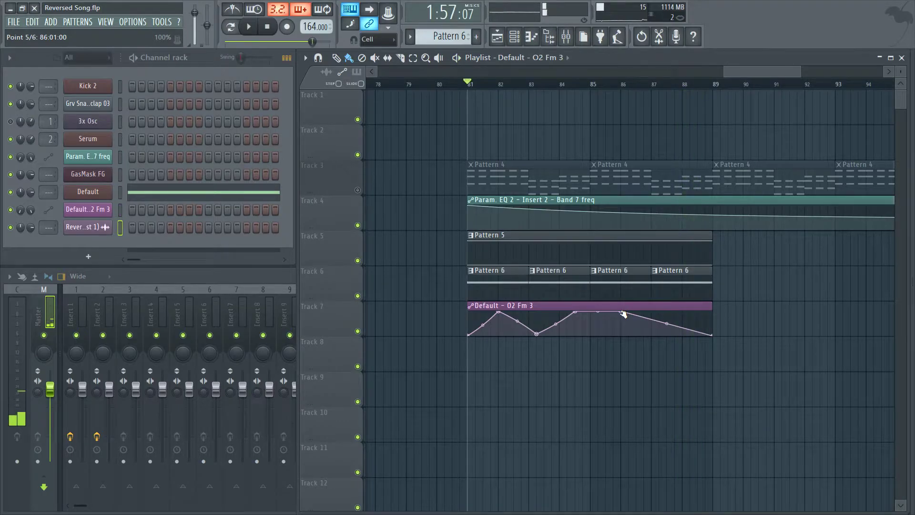
Delete the extra Pattern 6 clips from Track 6 and lengthen the pattern's A2 note to eight bars
right_click(549, 285)
right_click(622, 284)
right_click(683, 285)
double_click(511, 284)
scroll(476, 82, "down", 6)
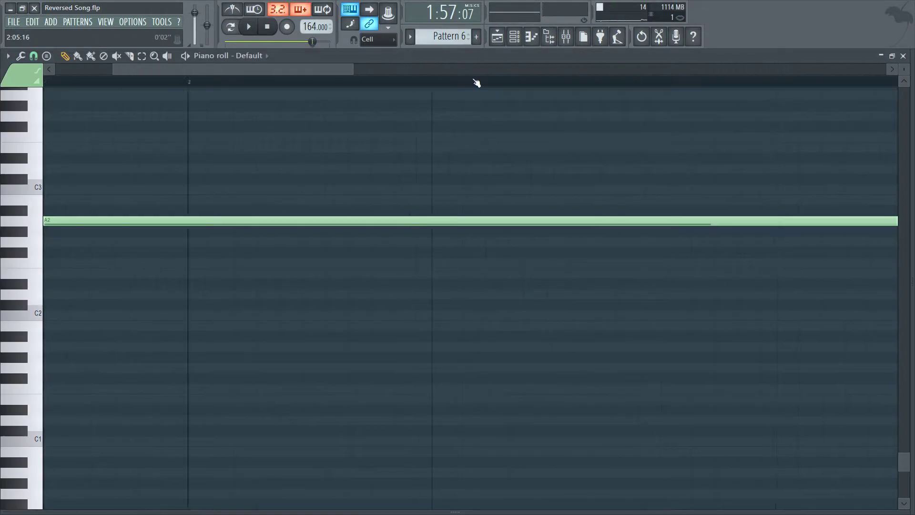
left_click_drag(697, 246, 134, 176)
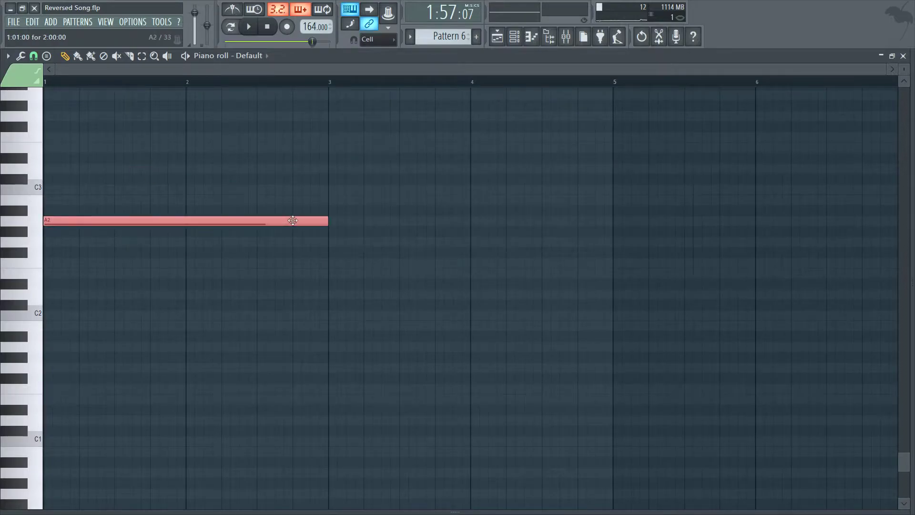
left_click_drag(328, 223, 789, 235)
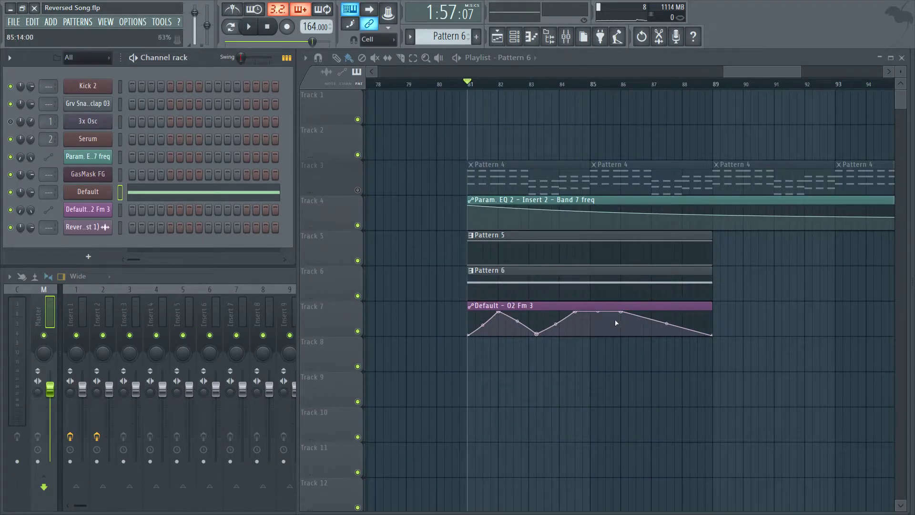
Reshape the Default - O2 Fm 3 automation to hold maximum until bar 84, dip briefly, peak at bar 85 and curve down, and audition it
left_click_drag(620, 312, 588, 339)
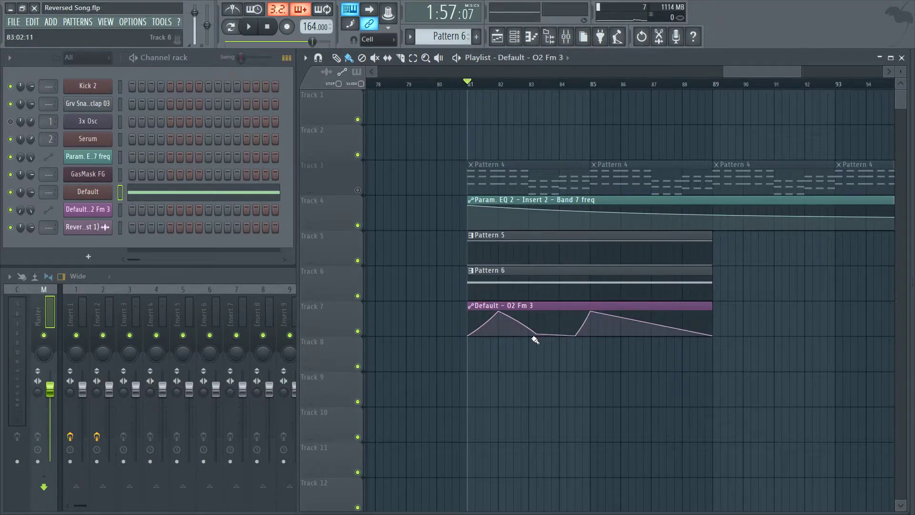
left_click_drag(538, 335, 562, 298)
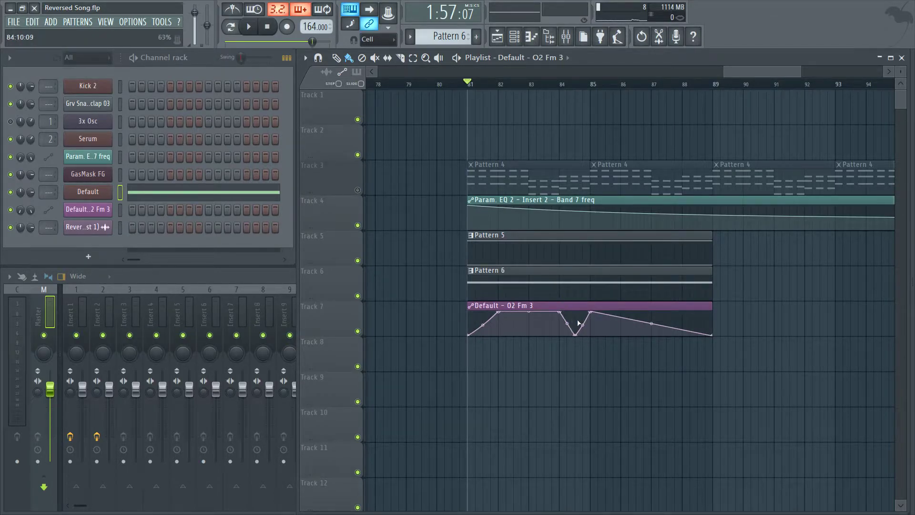
left_click_drag(651, 322, 652, 327)
key("space")
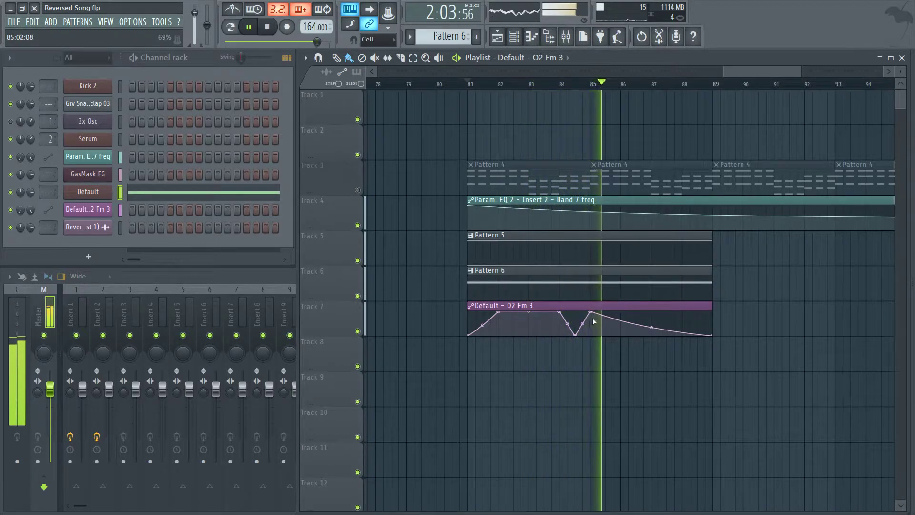
key("space")
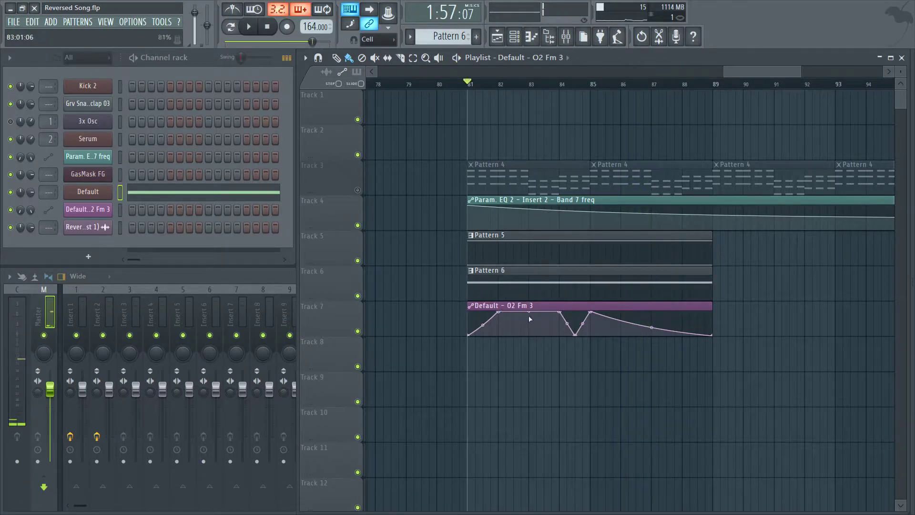
mouse_move(561, 312)
left_mouse_down()
mouse_move(548, 324)
mouse_move(566, 315)
left_mouse_up()
Split Pattern 6's eight-bar A2 note into two four-bar A2 notes starting at bars 1 and 5
double_click(655, 284)
left_click_drag(475, 69, 61, 100)
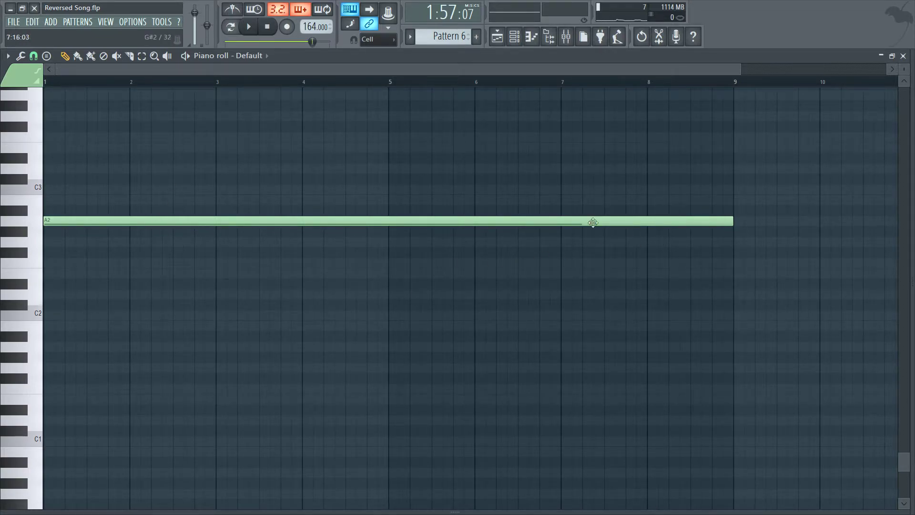
mouse_move(734, 222)
left_mouse_down()
mouse_move(407, 221)
mouse_move(378, 231)
mouse_move(588, 210)
mouse_move(719, 235)
mouse_move(717, 220)
left_mouse_up()
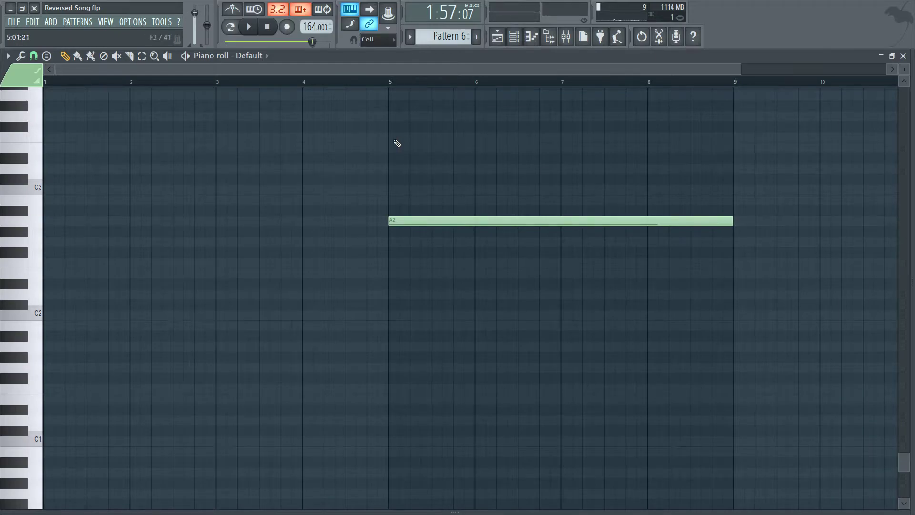
left_click_drag(111, 220, 45, 220)
Replace the first four-bar note with one-bar A2 notes at bars 1, 2, 3 and 4
scroll(221, 74, "up", 4)
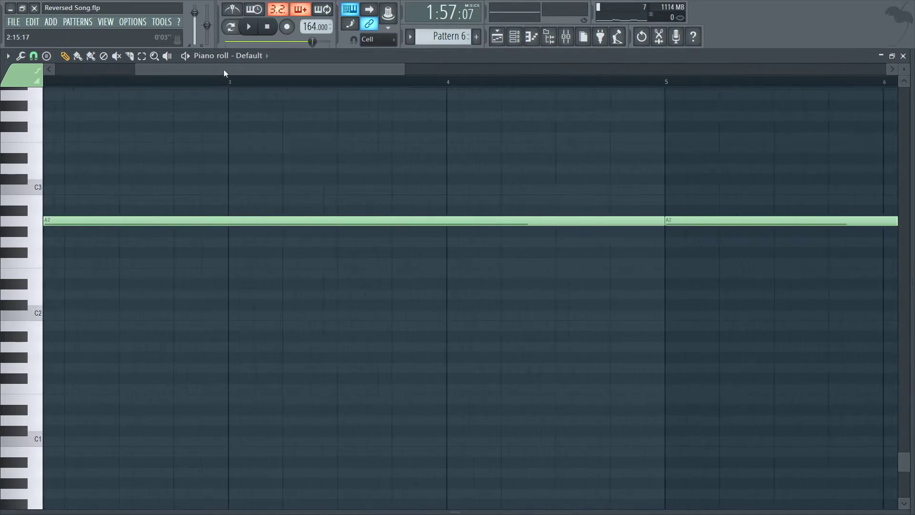
scroll(445, 85, "down", 1)
left_click_drag(850, 221, 436, 232)
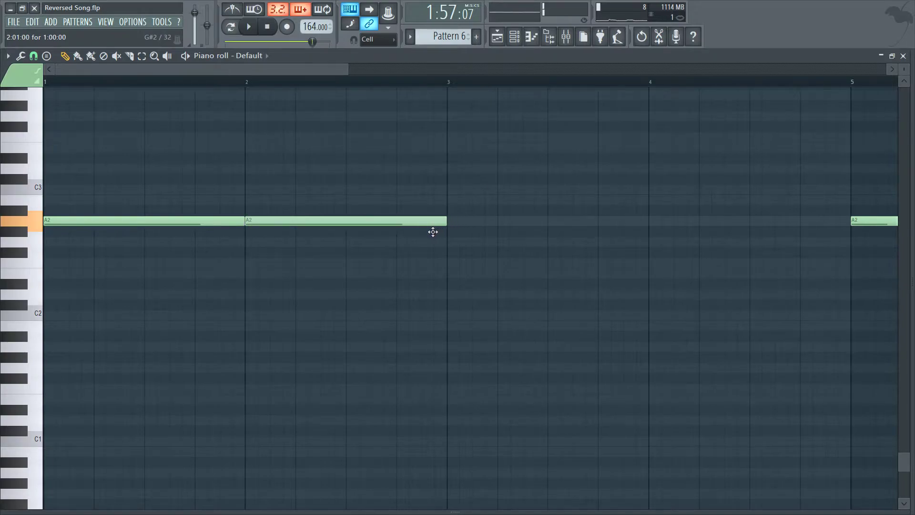
left_click_drag(513, 246, 195, 216)
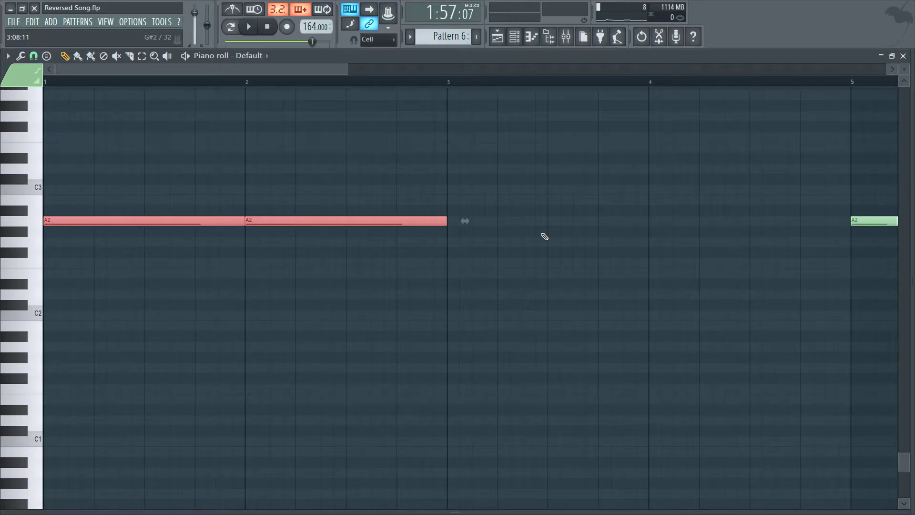
key("ctrl+b")
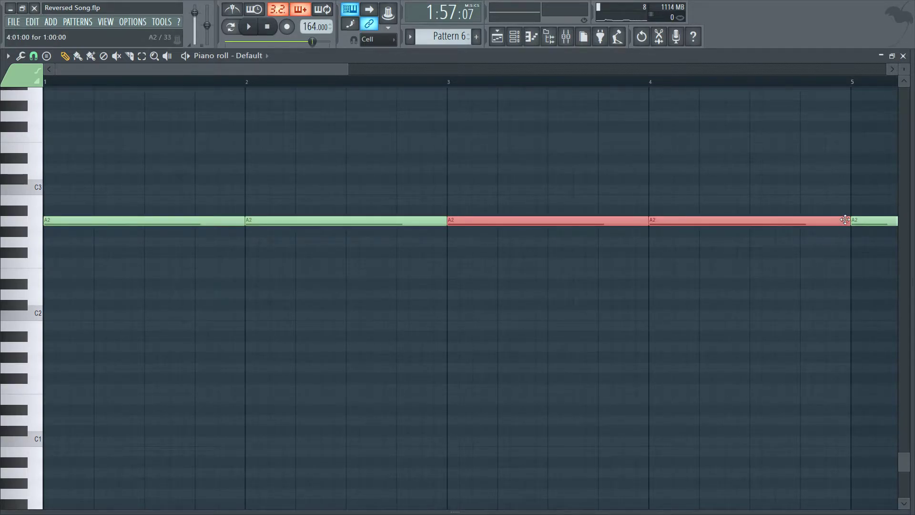
Shorten the notes at bars 3 and 4 to half a bar and fill bars 1 and 2 with quarter-bar A2 notes every half bar
left_click_drag(846, 219, 745, 221)
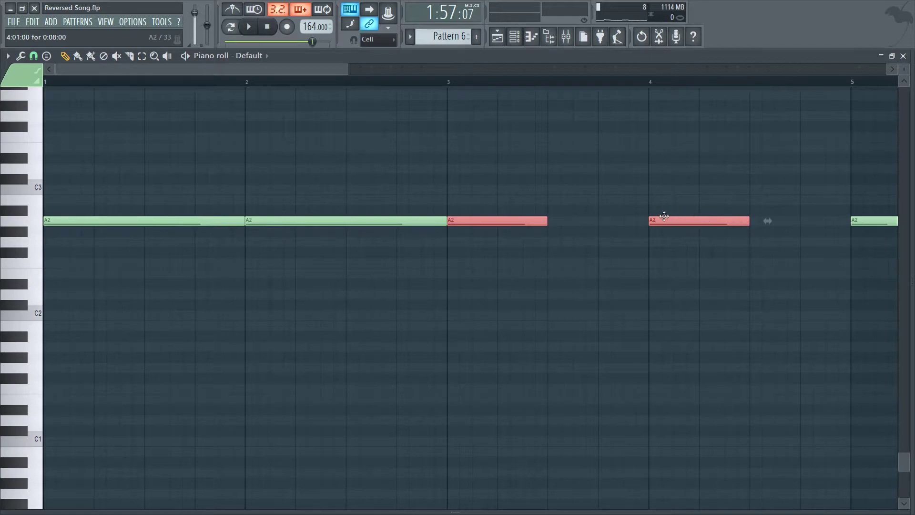
left_click_drag(439, 247, 45, 196)
left_click_drag(444, 225, 290, 233)
left_click_drag(282, 222, 382, 225)
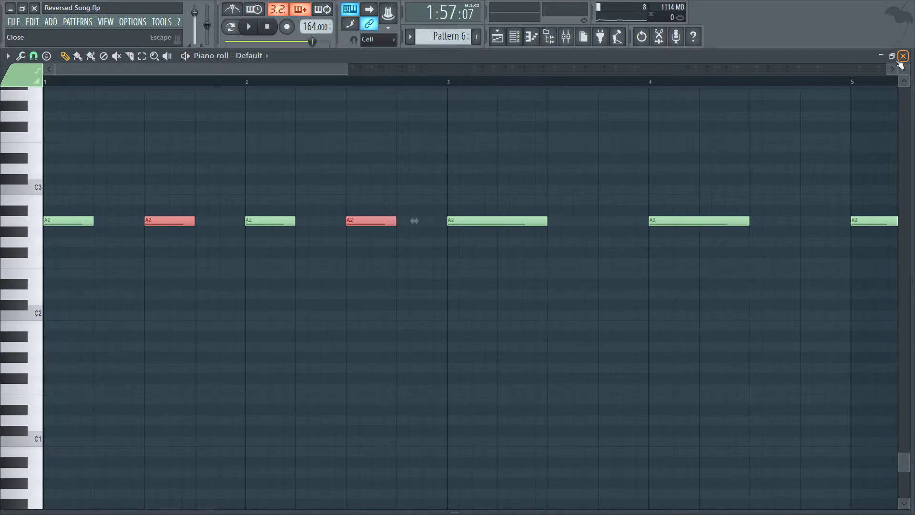
Fill bar 1 of Pattern 6 with sixteenth-bar A2 notes repeating every eighth of a bar
left_click_drag(207, 232, 107, 221)
left_click_drag(217, 235, 84, 224)
left_click_drag(242, 223, 230, 224)
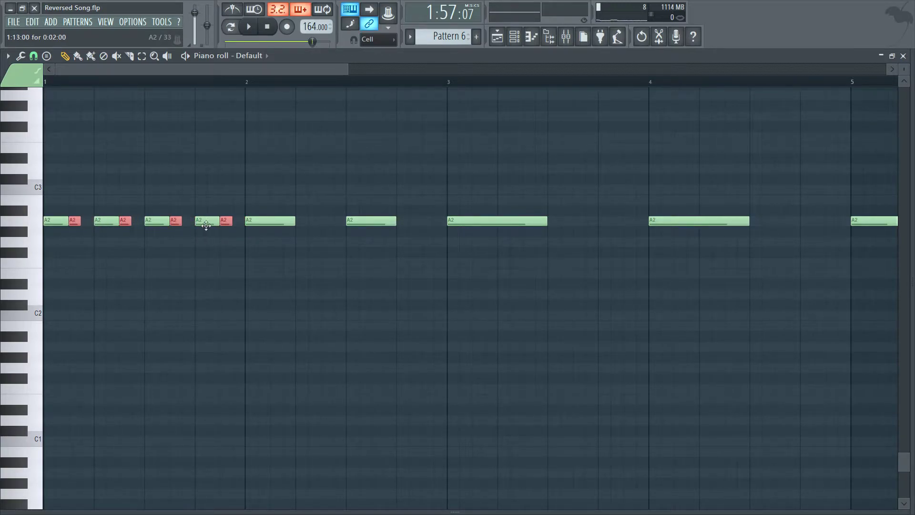
left_click_drag(212, 249, 154, 258)
left_click_drag(109, 235, 48, 241)
left_click_drag(214, 220, 203, 222)
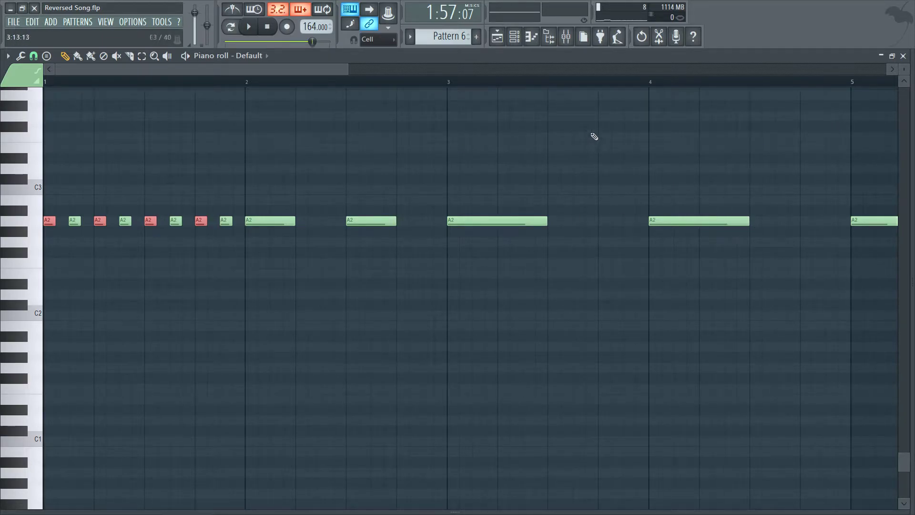
Shift the A2 notes in bars 1 to 4 later by their own length so that each gap comes before its note
scroll(570, 83, "down", 3)
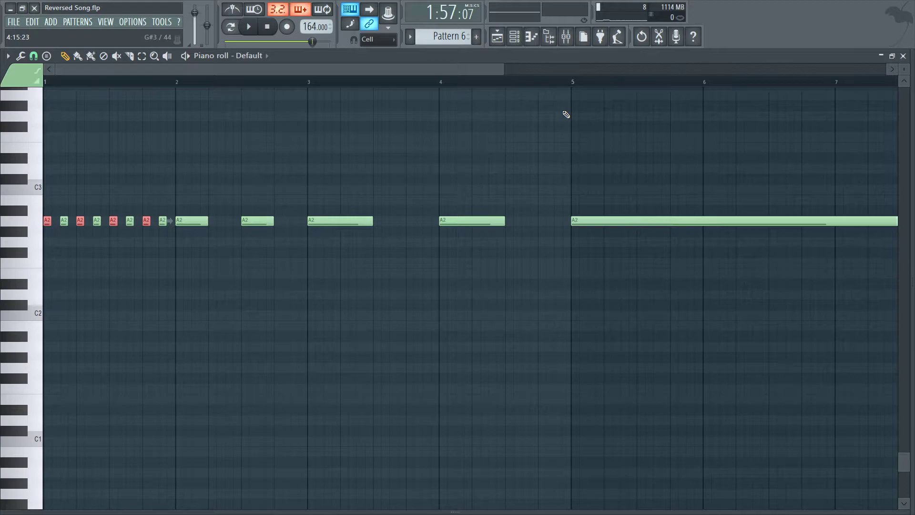
left_click_drag(514, 257, 413, 217)
left_click_drag(286, 228, 57, 224)
key("F7")
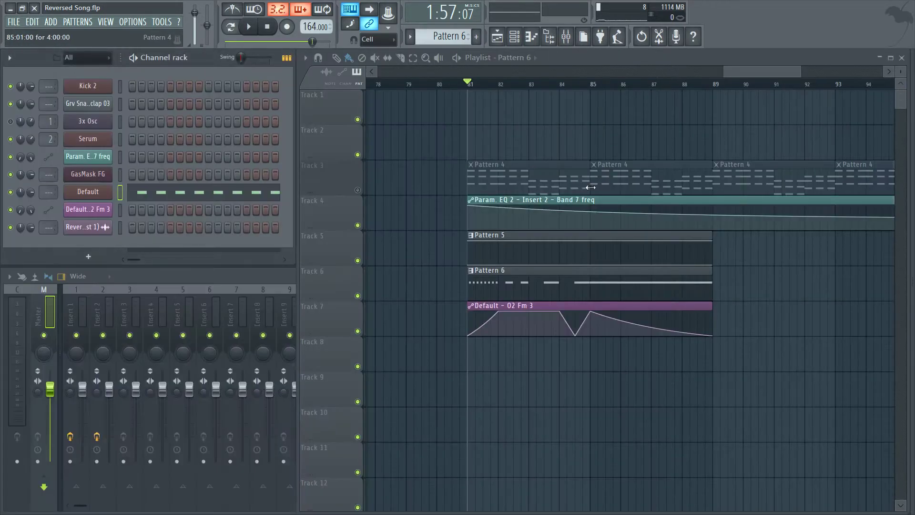
Audition the section from bar 81 and pull the Default - O2 Fm 3 automation down to minimum midway through bar 83
key("space")
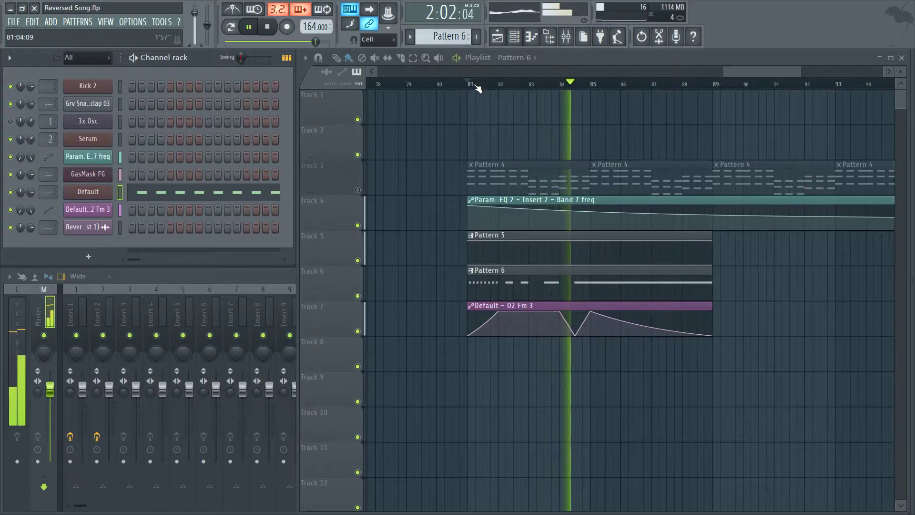
key("space")
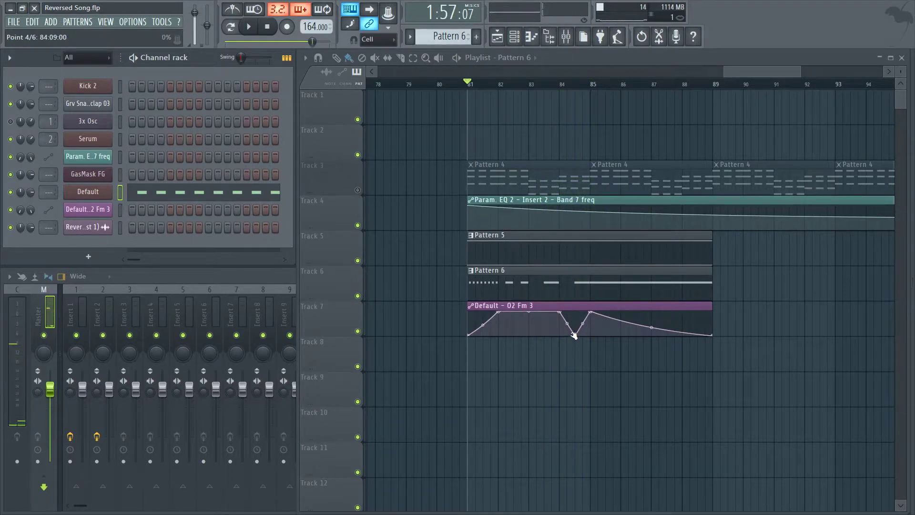
left_click_drag(552, 315, 547, 370)
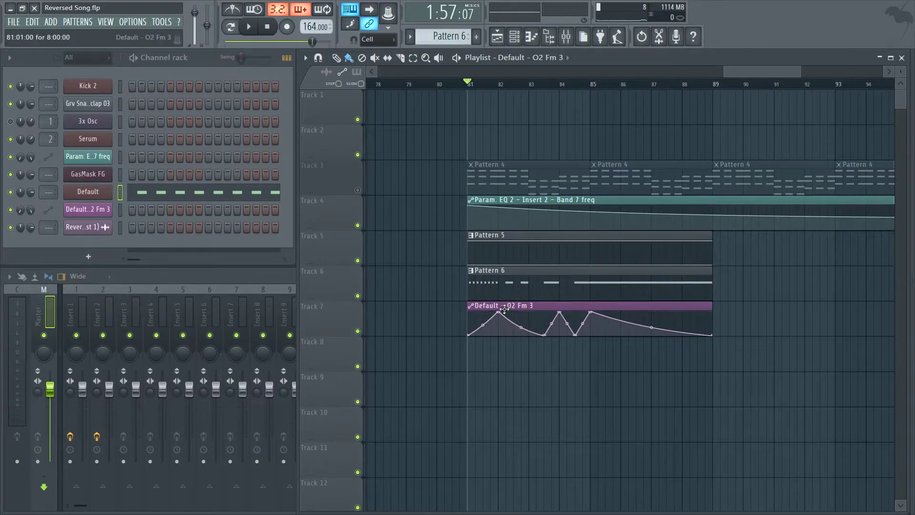
Fill Pattern 6's bar 2 with 1/32-bar A2 notes every 1/16 bar, and bar 1 with 1/64-bar notes every 1/32 bar
key("F7")
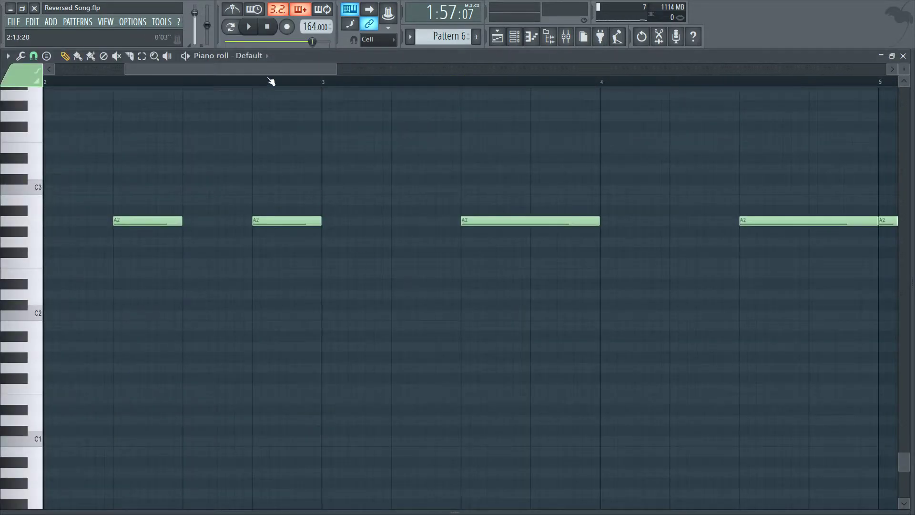
left_click_drag(270, 71, 225, 73)
left_click_drag(592, 227, 307, 217)
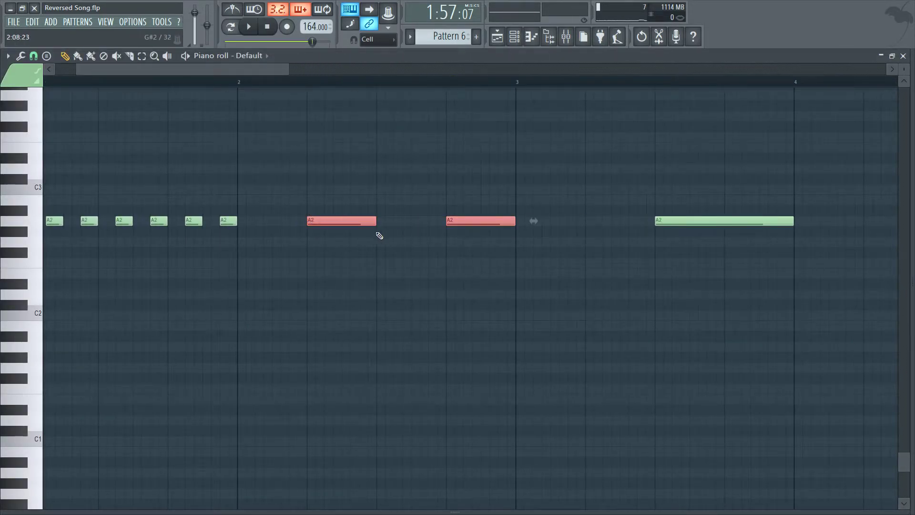
left_click_drag(371, 223, 271, 225)
left_click_drag(510, 236, 260, 221)
left_click_drag(438, 242, 395, 221)
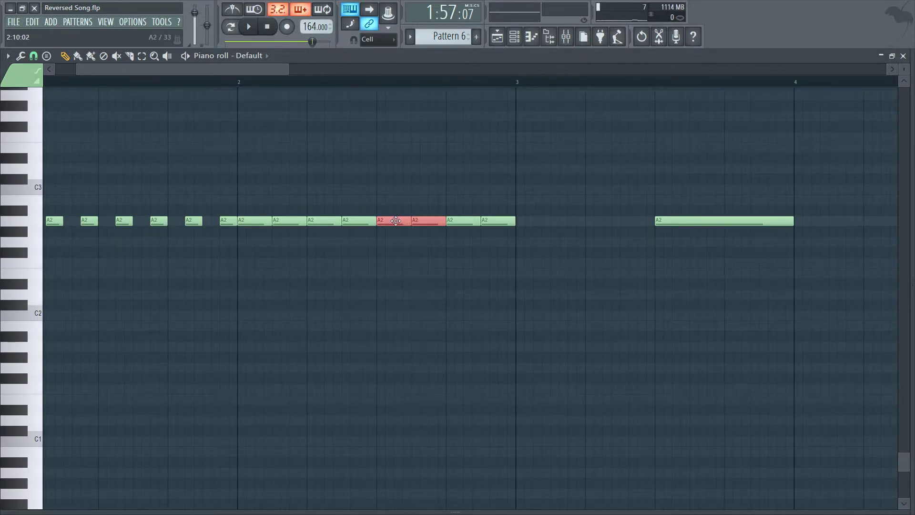
left_click_drag(549, 234, 237, 212)
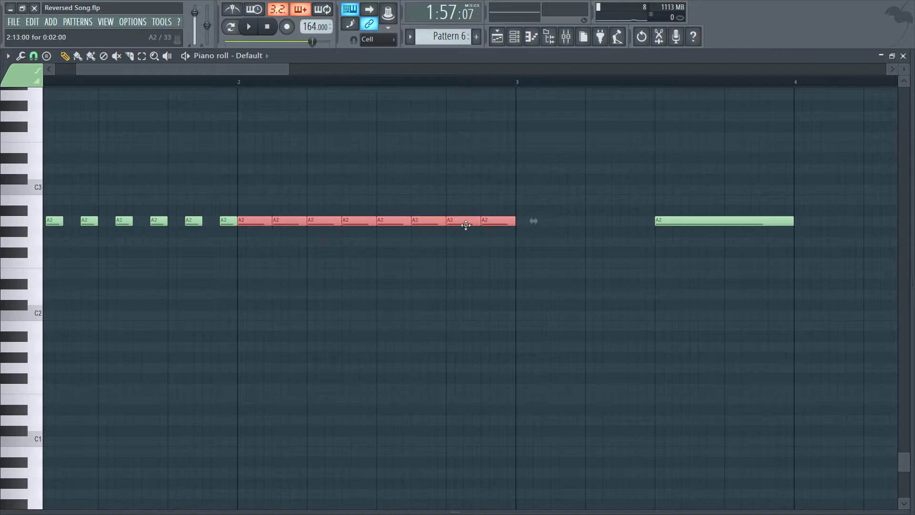
mouse_move(511, 222)
left_mouse_down()
mouse_move(483, 221)
mouse_move(502, 223)
left_mouse_up()
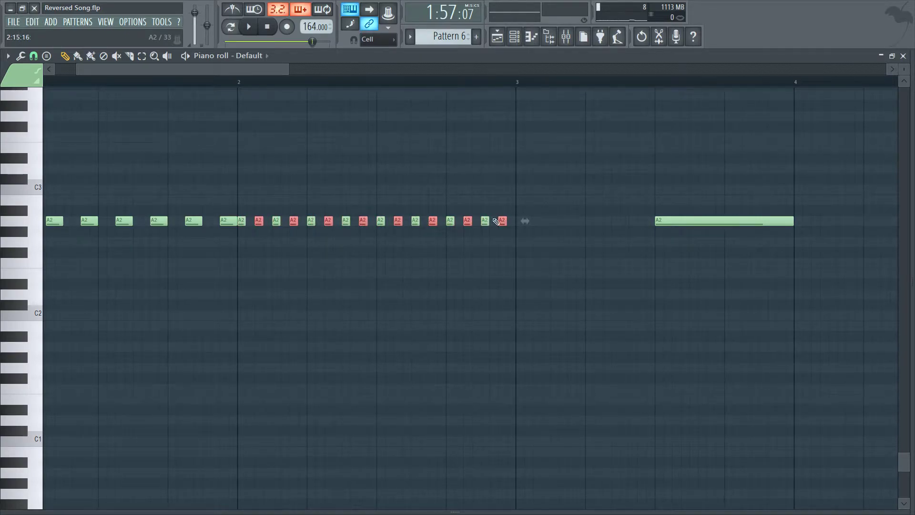
left_click_drag(226, 235, 33, 223, "ctrl")
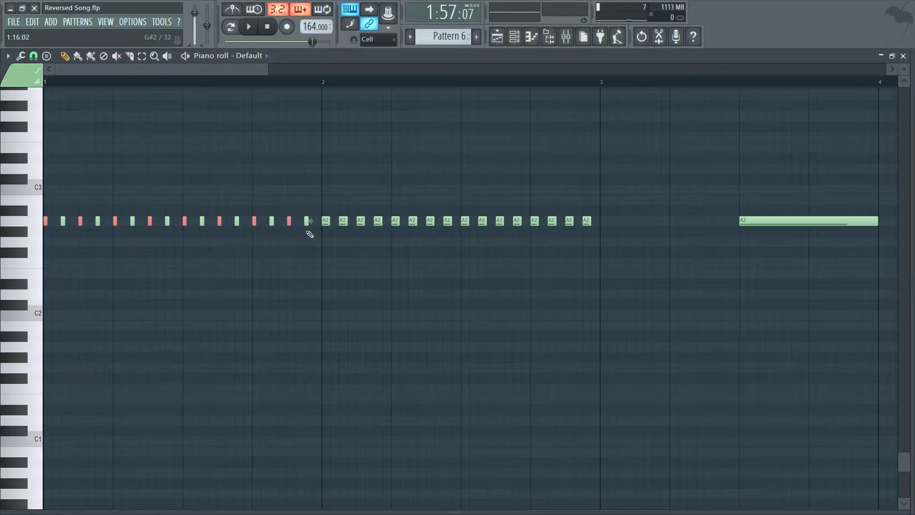
left_click_drag(313, 237, 51, 222, "ctrl")
Move the long A2 note at bar 5 to start at 5:01:12 and trim its end to bar 9
mouse_move(250, 83)
left_mouse_down()
mouse_move(370, 84)
mouse_move(399, 100)
mouse_move(415, 138)
left_mouse_up()
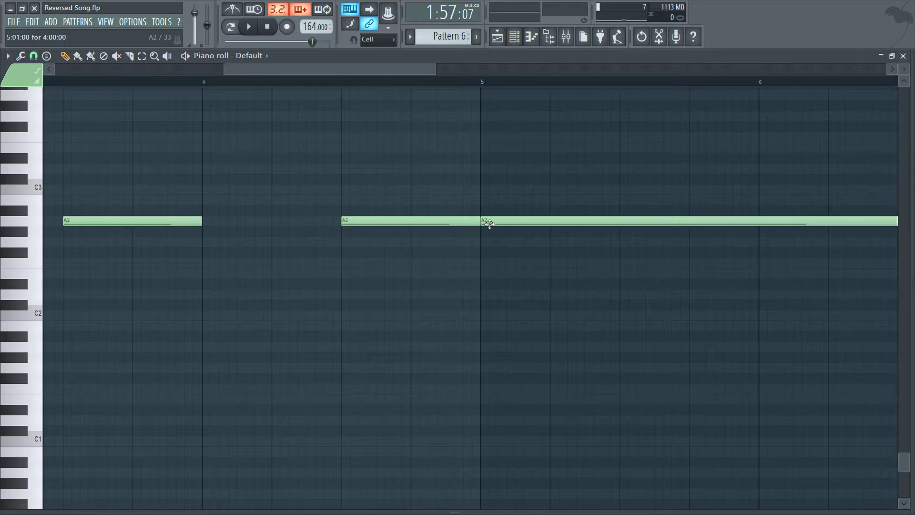
left_click_drag(493, 221, 501, 222)
left_click_drag(364, 74, 476, 120)
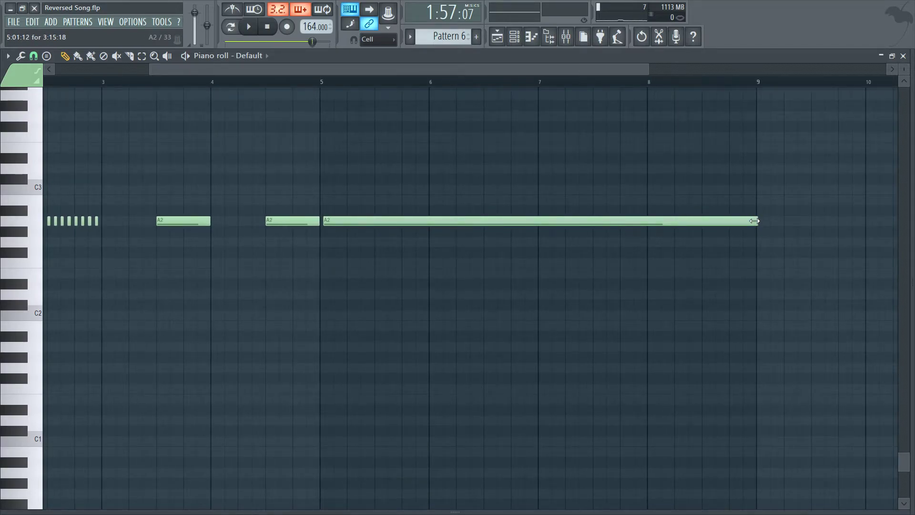
scroll(758, 84, "up", 5)
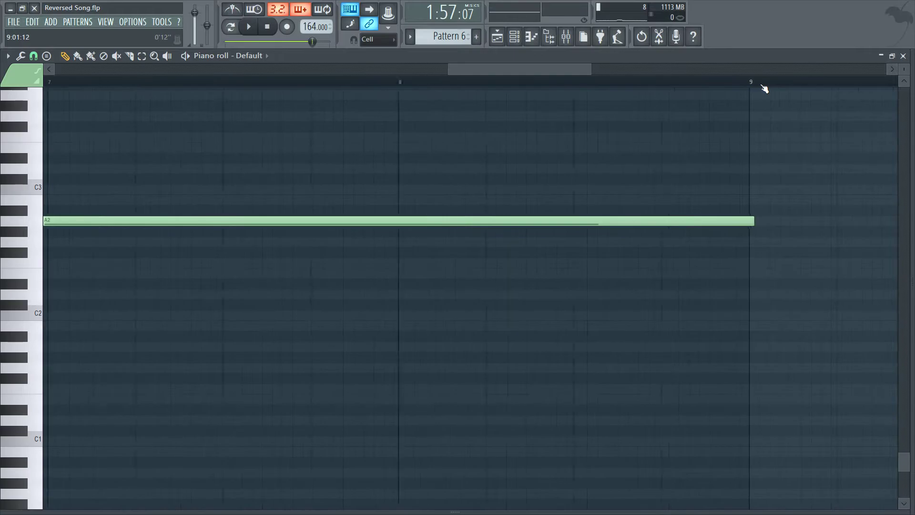
left_click_drag(746, 221, 732, 219)
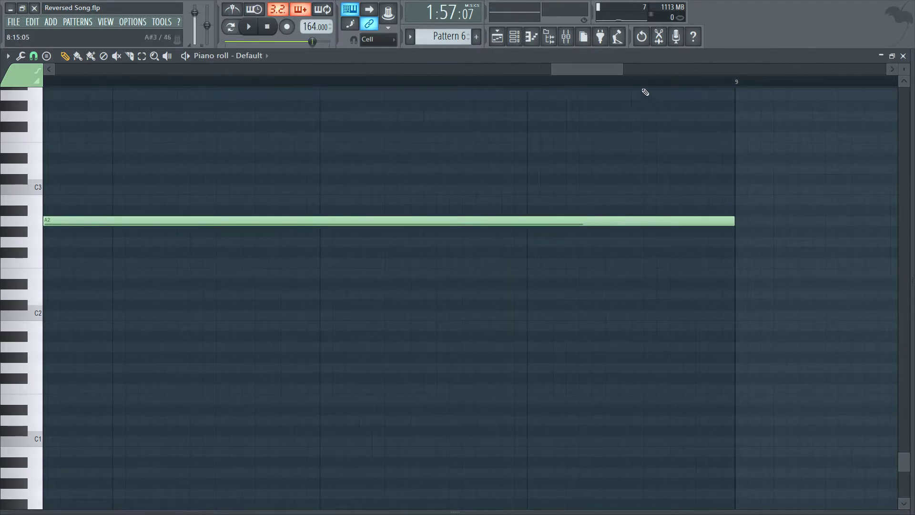
Replace the half-bar notes in bars 3 and 4 with two spaced quarter-bar A2 notes each, the second ending on the next barline
left_click_drag(606, 67, 228, 71)
left_click_drag(644, 234, 202, 215)
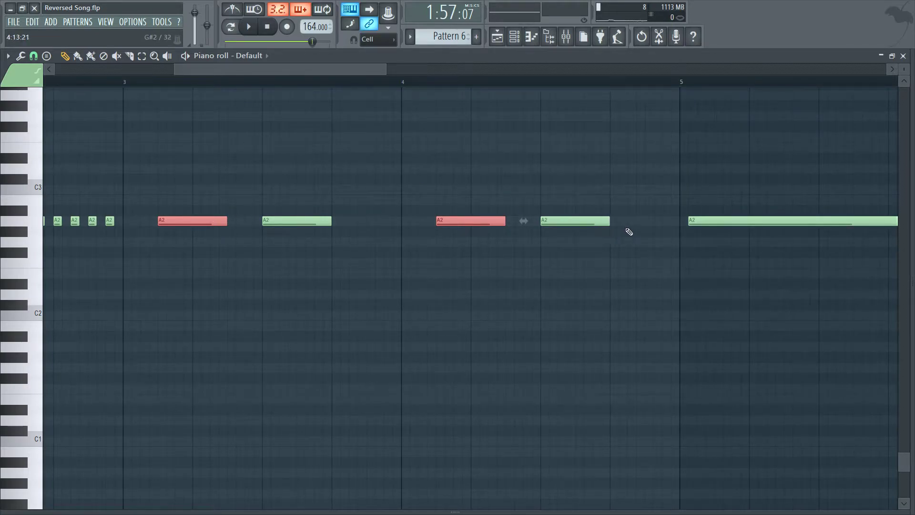
left_click_drag(643, 233, 268, 220)
key("F7")
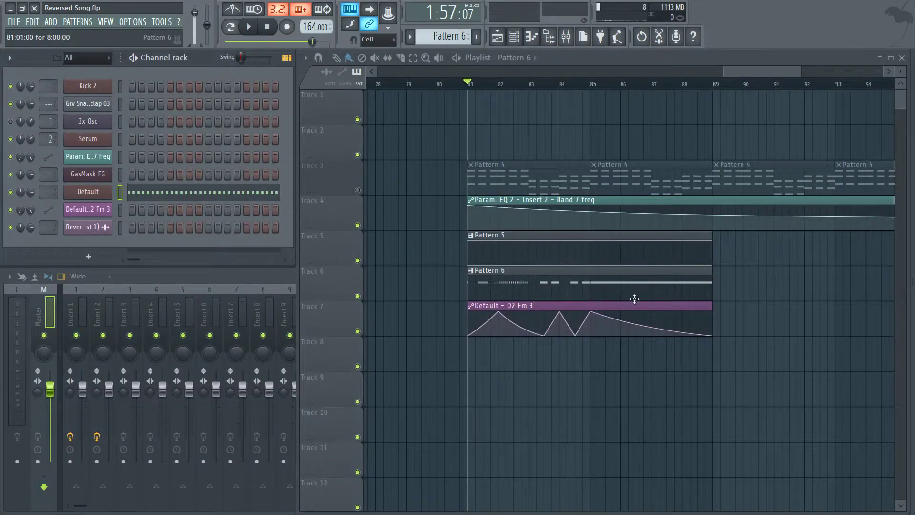
Move the Default - O2 Fm 3 automation dips to three quarters through bars 83 and 84, and raise the curve to maximum at bar 83
scroll(596, 86, "up", 5)
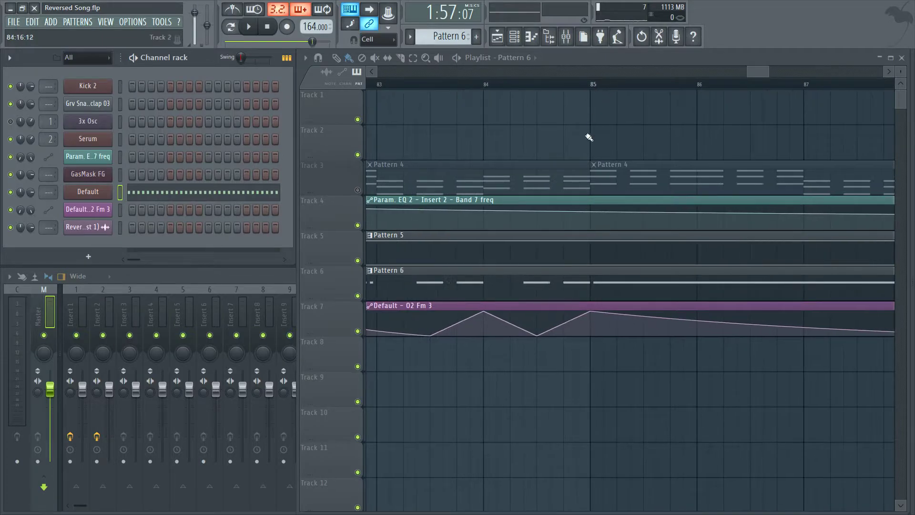
left_click_drag(540, 337, 566, 339)
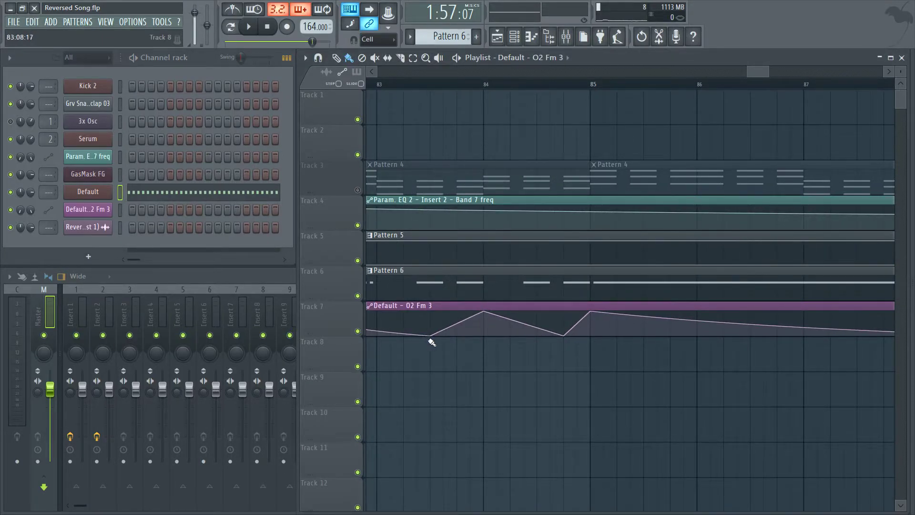
left_click_drag(432, 337, 466, 343)
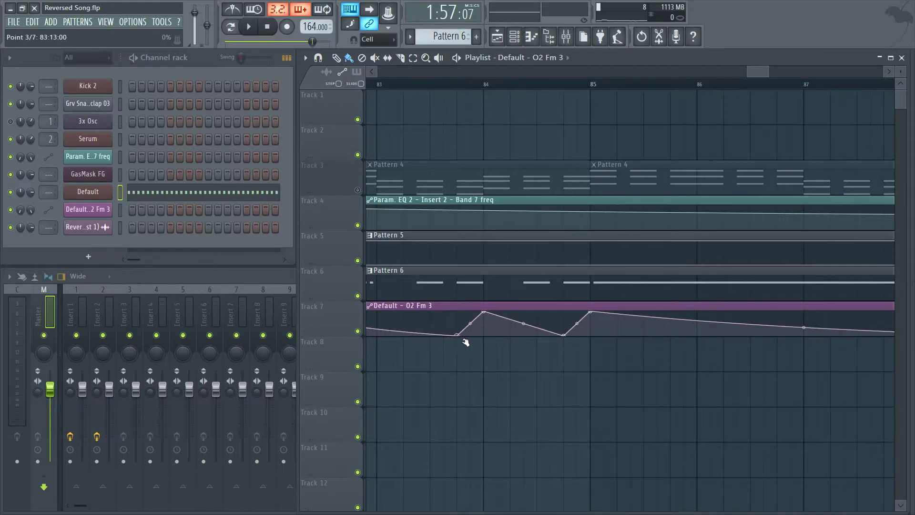
left_click_drag(376, 330, 377, 311)
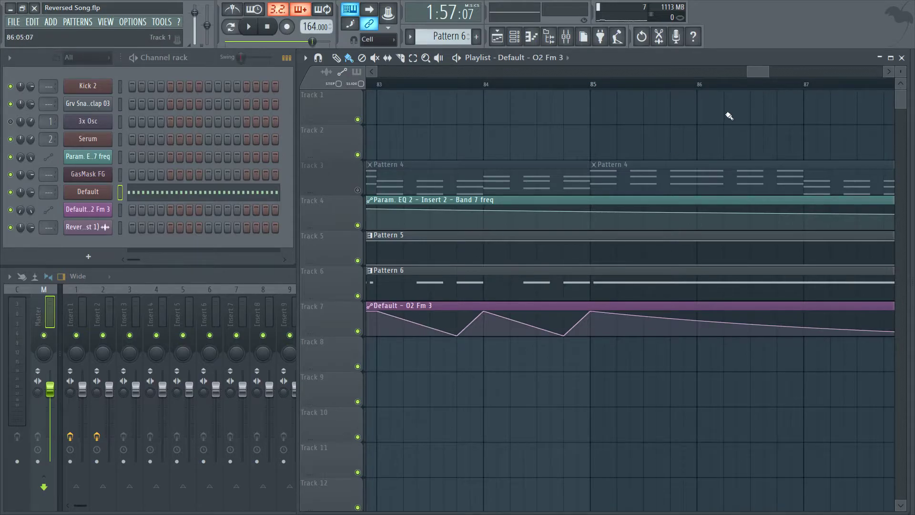
Reshape the start of the Default - O2 Fm 3 automation to begin at maximum, reach minimum at bar 82 and peak at bar 83
left_click_drag(758, 69, 743, 75)
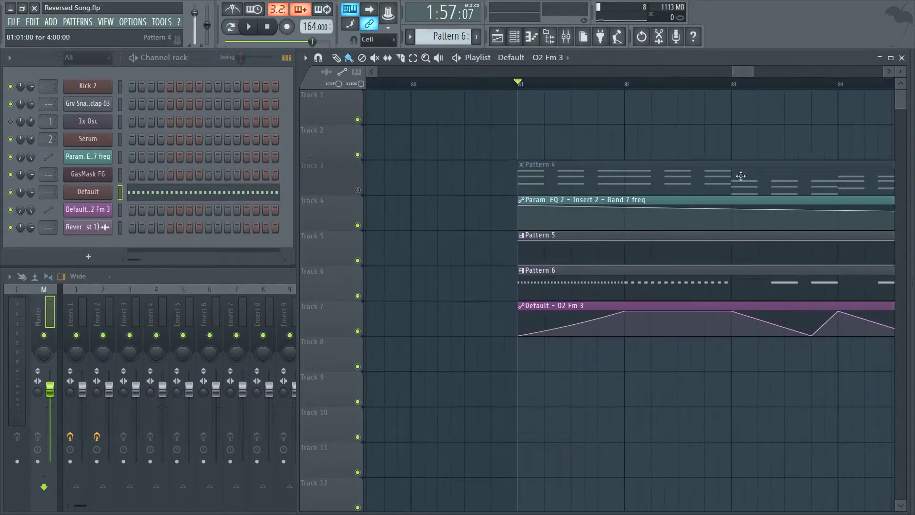
left_click_drag(726, 322, 737, 365)
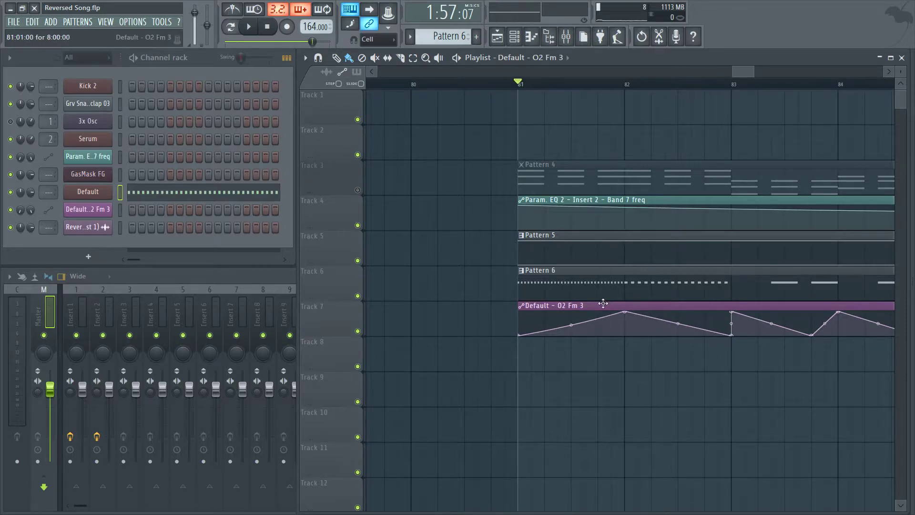
mouse_move(624, 318)
left_mouse_down()
mouse_move(626, 359)
mouse_move(627, 301)
left_mouse_up()
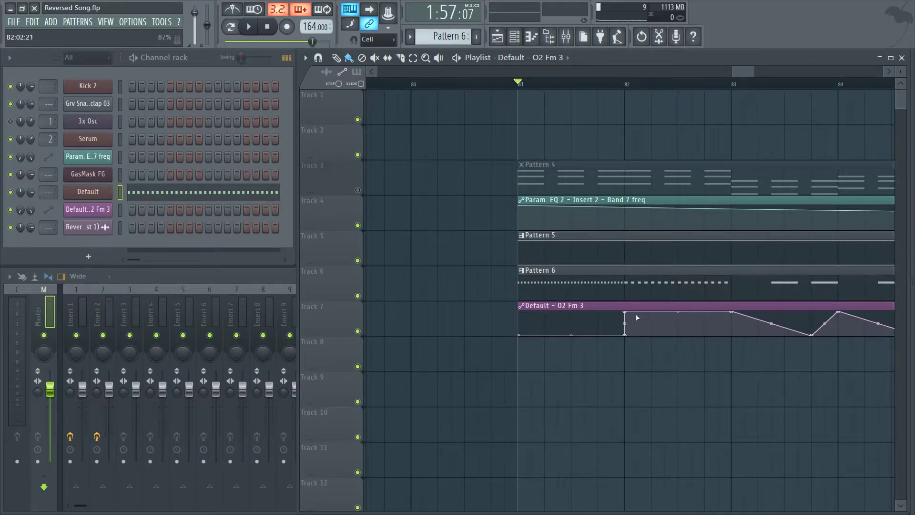
left_click_drag(629, 334, 646, 300)
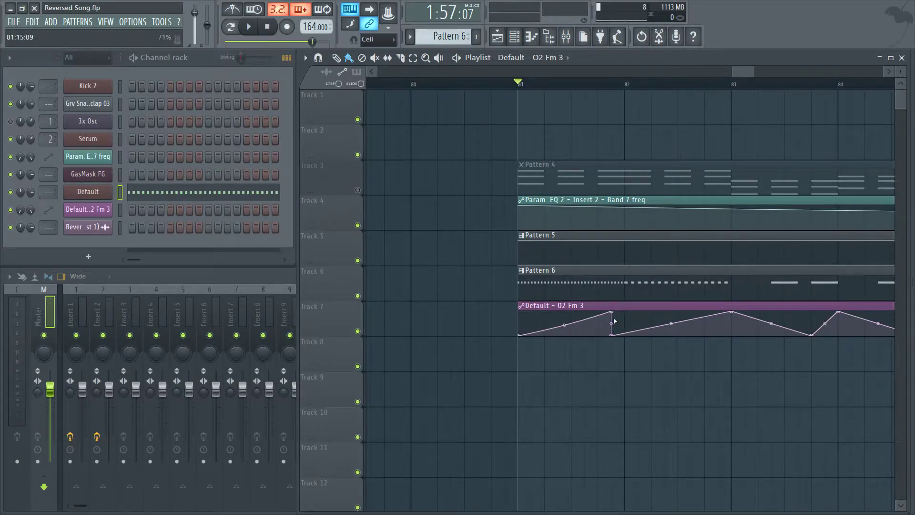
right_click(614, 321)
left_click(533, 334)
left_click_drag(522, 334, 631, 338)
Audition the section from bar 81 while straightening the automation between bars 81 and 82 and steepening the falling curve after bar 85
scroll(577, 84, "down", 5)
key("space")
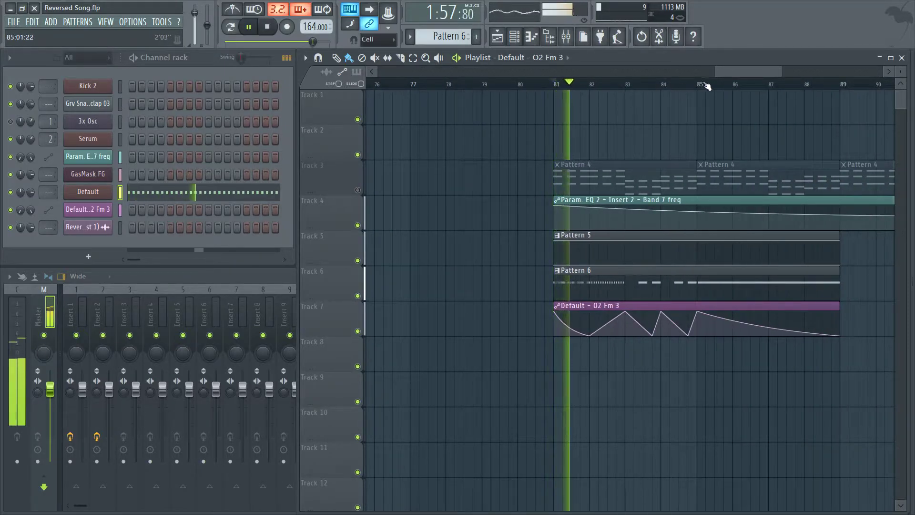
mouse_move(586, 321)
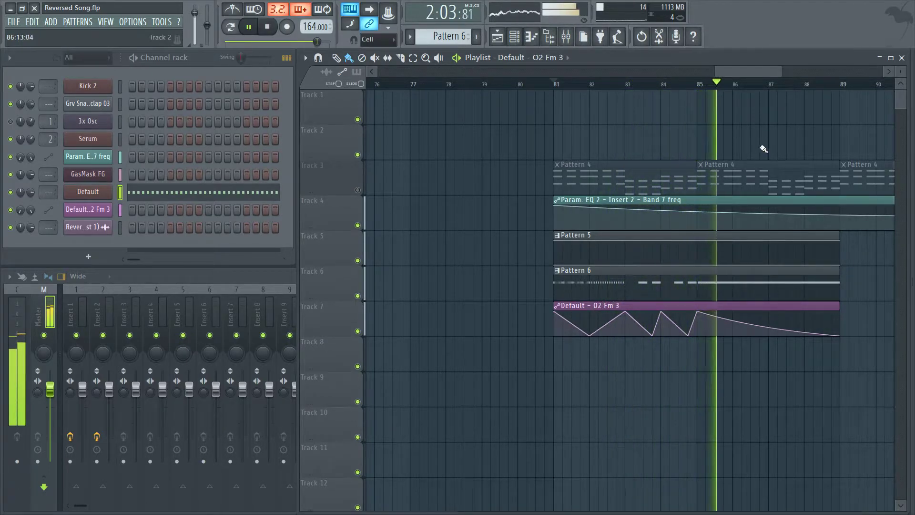
mouse_move(768, 328)
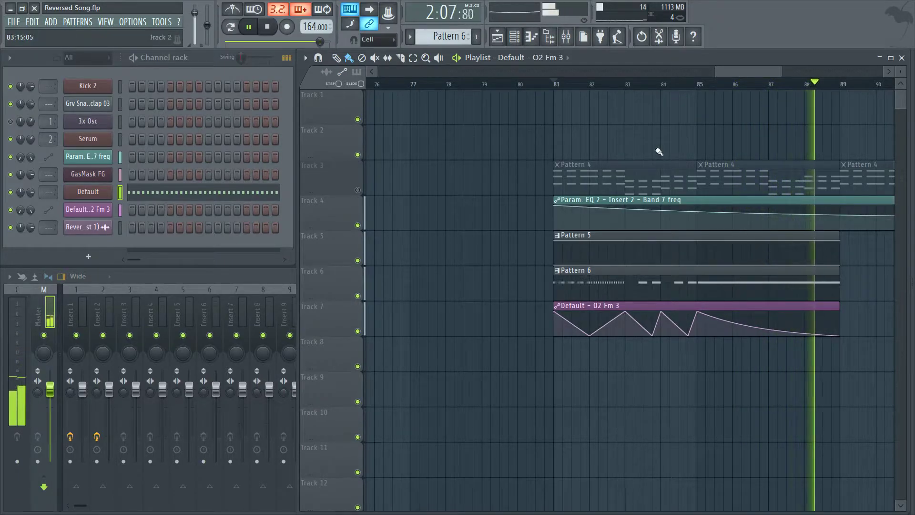
key("space")
Reopen Pattern 6's notes, clear bar 1 except for its first A2 note, and lengthen that note
double_click(590, 285)
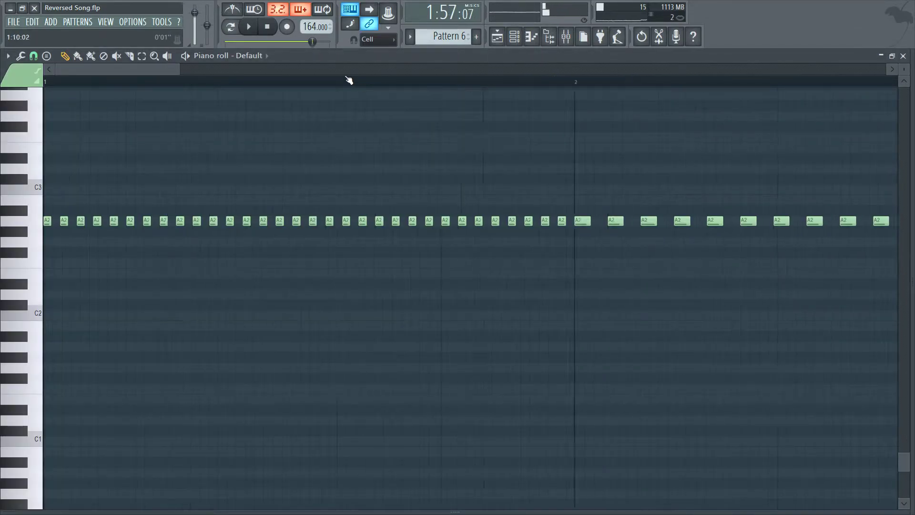
scroll(348, 80, "down", 2)
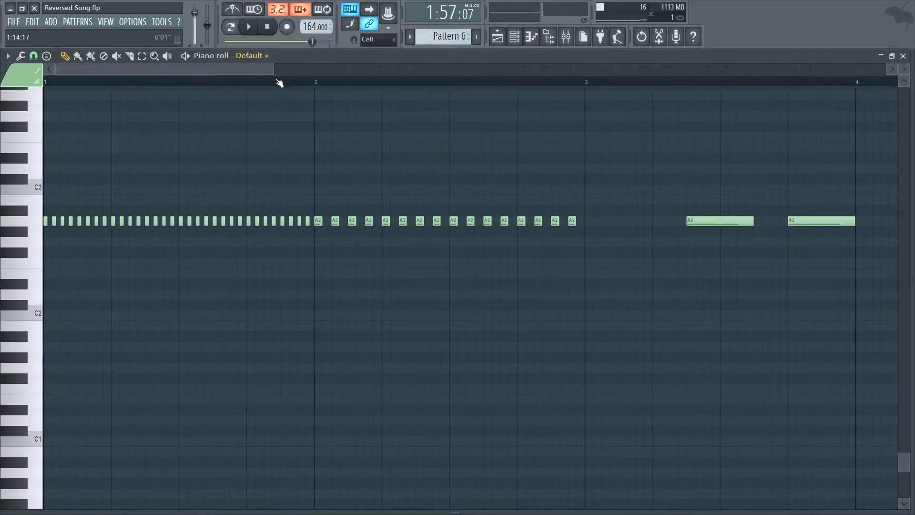
scroll(279, 82, "up", 2)
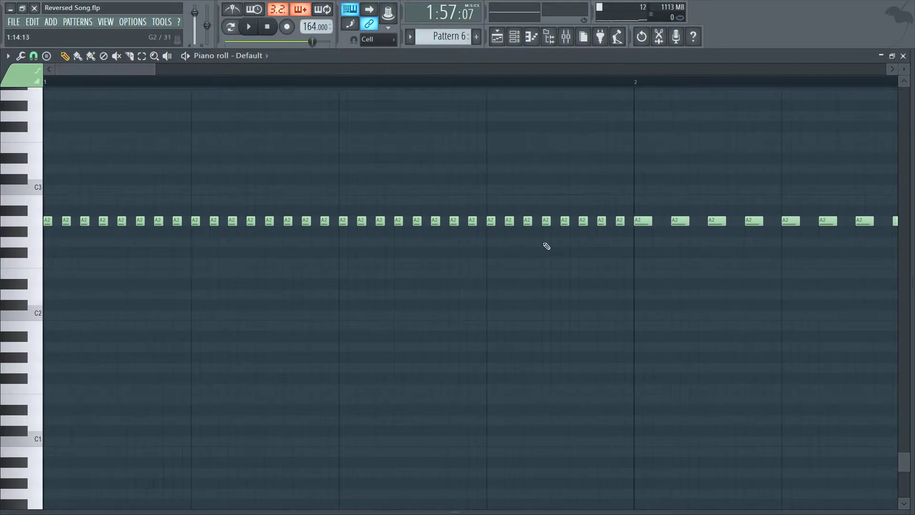
mouse_move(621, 223)
left_mouse_down()
mouse_move(388, 231)
mouse_move(191, 220)
mouse_move(221, 231)
mouse_move(48, 224)
left_mouse_up()
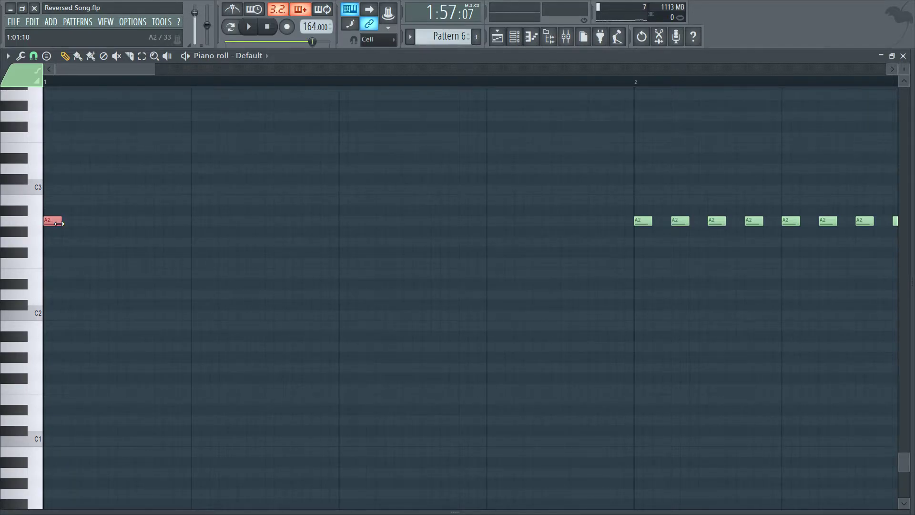
Fill bar 1 with sixteen repeated A2 notes, halve the length of them all, and play the section
key("ctrl+b")
key("ctrl+b")
key("ctrl+b")
key("ctrl+b")
key("ctrl+b")
key("ctrl+b")
key("ctrl+b")
key("ctrl+b")
key("ctrl+b")
key("ctrl+b")
key("ctrl+b")
key("ctrl+b")
key("ctrl+b")
key("ctrl+b")
key("ctrl+b")
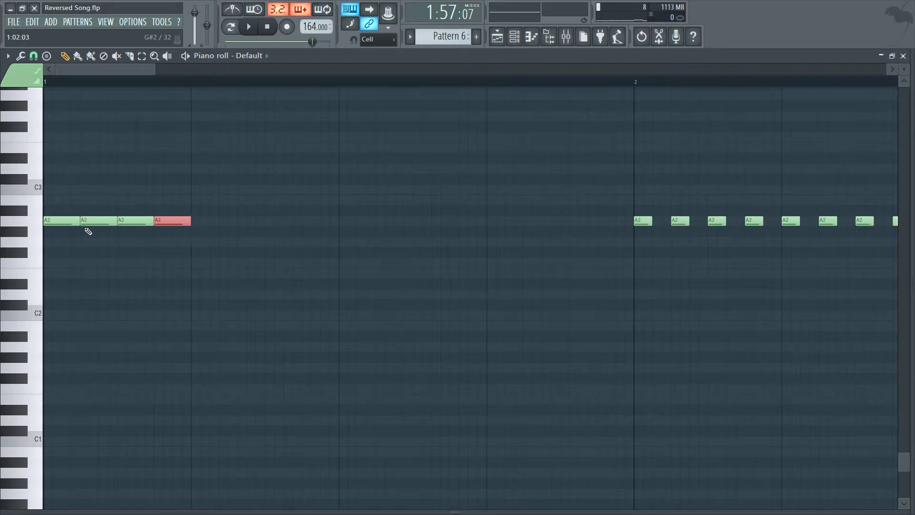
left_click_drag(630, 253, 15, 185)
left_click_drag(74, 222, 62, 221)
key("space")
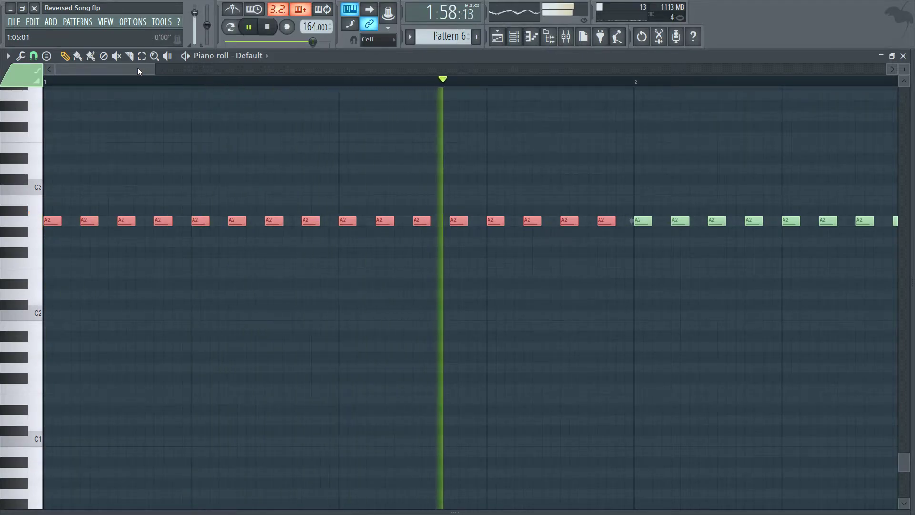
Delete every second A2 note in bar 2, then lengthen the remaining notes to one step and shift them one step later
left_click_drag(138, 71, 175, 73)
key("space")
right_click(299, 221)
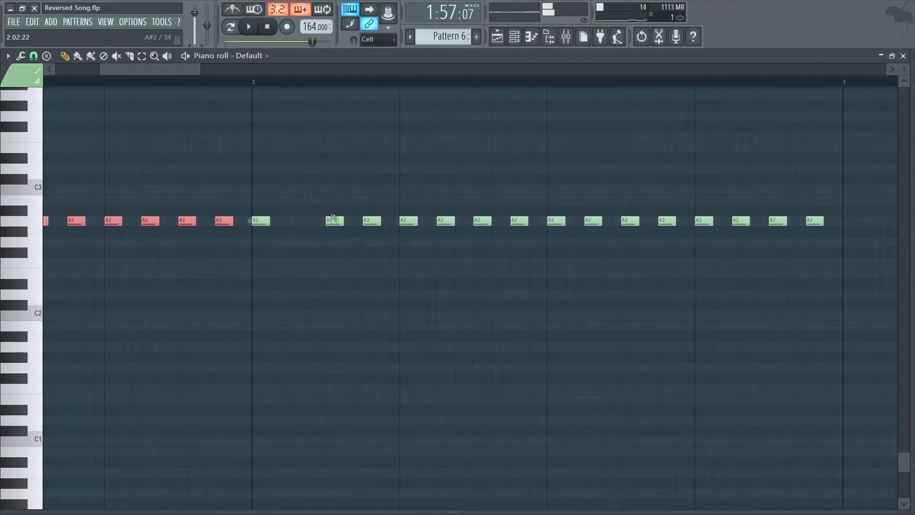
right_click(446, 221)
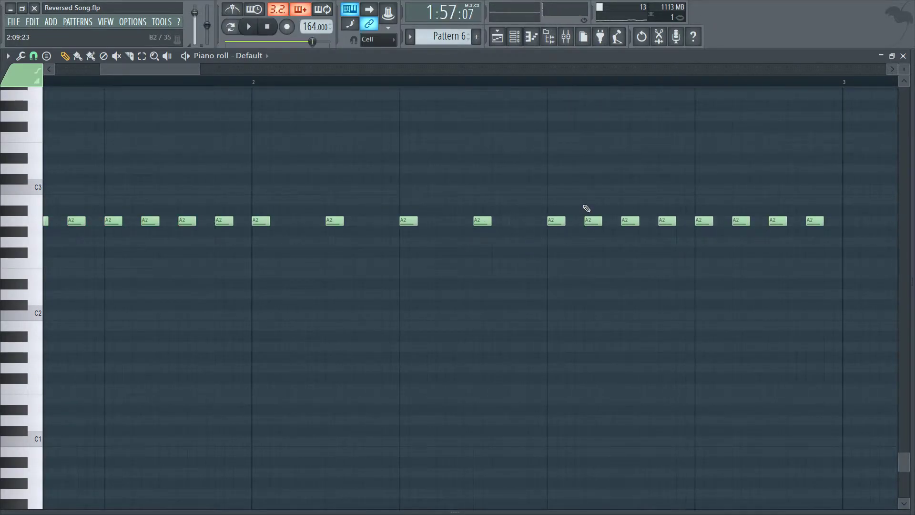
right_click(667, 221)
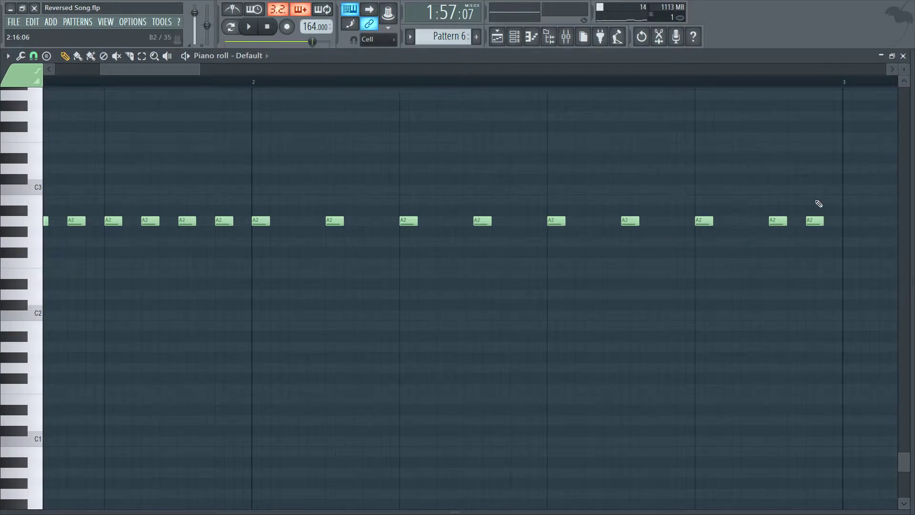
left_click_drag(848, 258, 303, 221)
Shift bar 1's sixteen A2 notes half a step later and return to the playlist
left_click_drag(181, 72, 99, 74)
left_click_drag(627, 226, 70, 226)
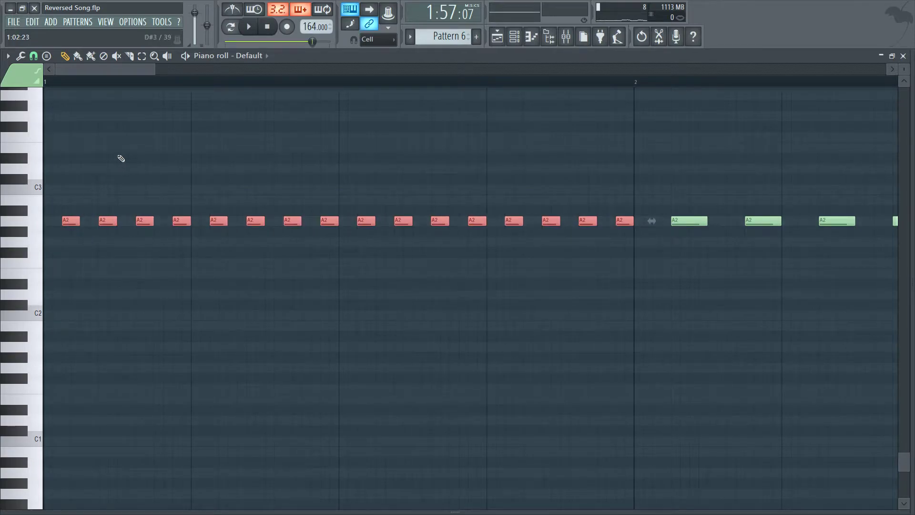
left_click_drag(120, 71, 219, 81)
key("F7")
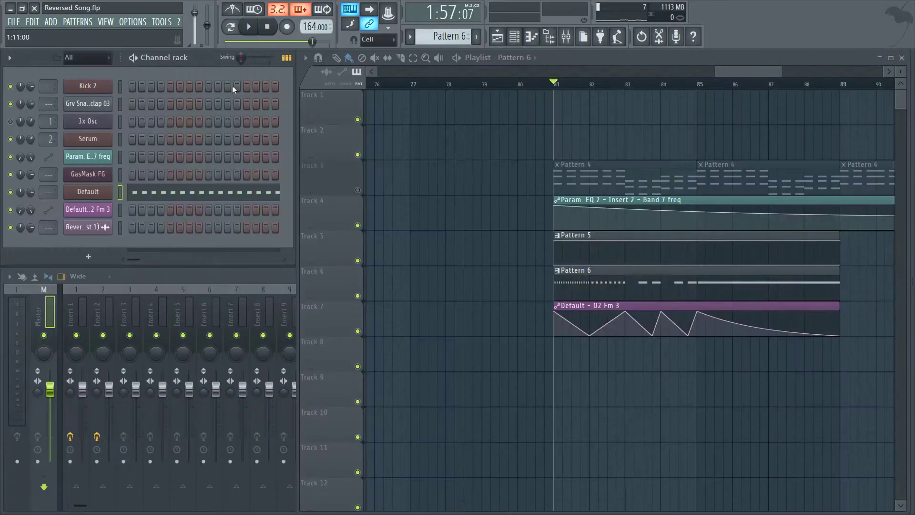
Audition the section from bar 81 while bowing the Default - O2 Fm 3 automation upward from bar 81 to 82 and downward from bar 82 to 83
scroll(756, 71, "right", 2)
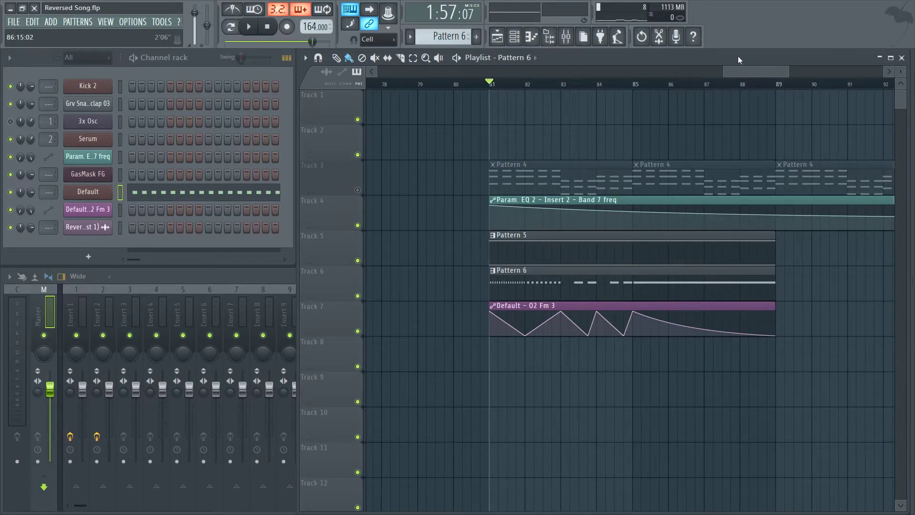
key("space")
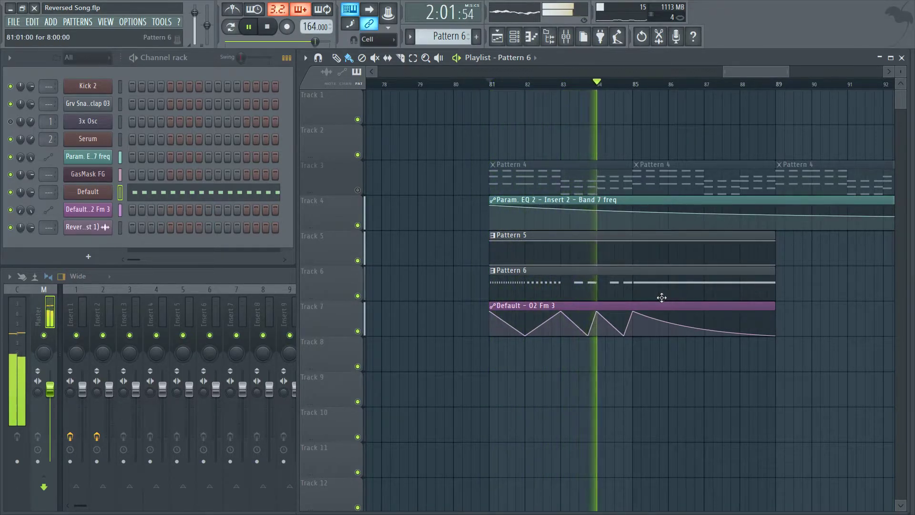
left_click_drag(507, 327, 508, 320)
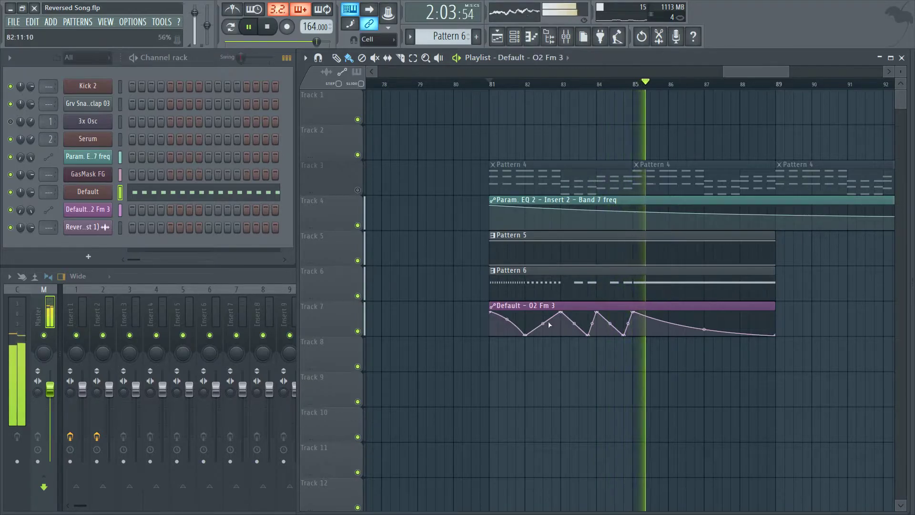
key("space")
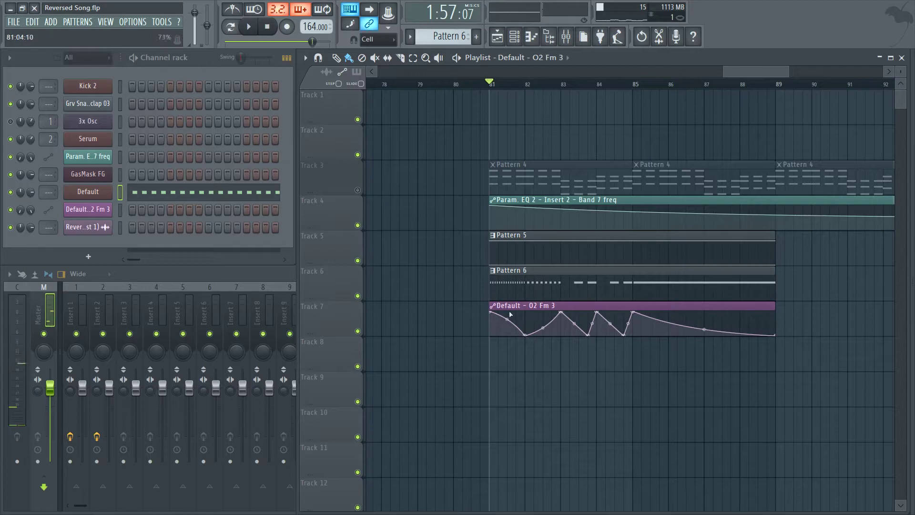
Mute Track 4 and start an MP3 export of the song selection from bar 81 to bar 89
left_click(358, 225)
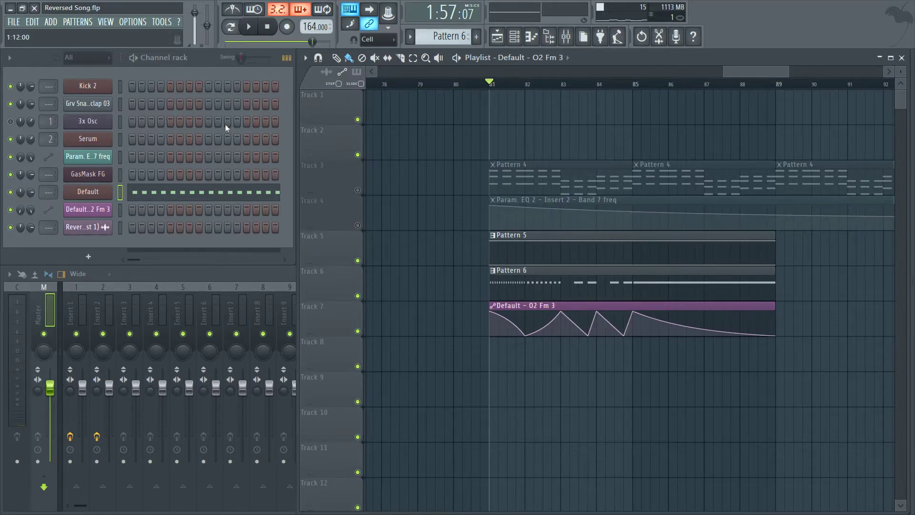
left_click_drag(494, 93, 775, 116)
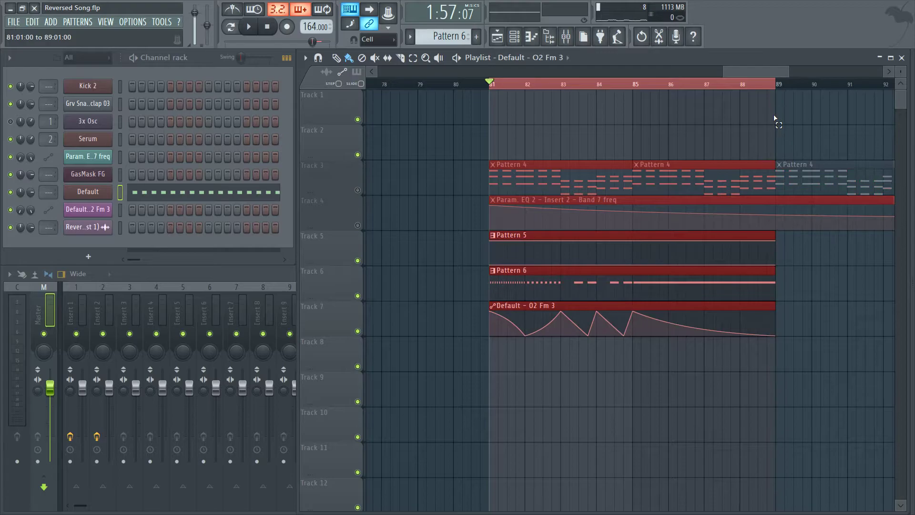
left_click(14, 21)
mouse_move(30, 117)
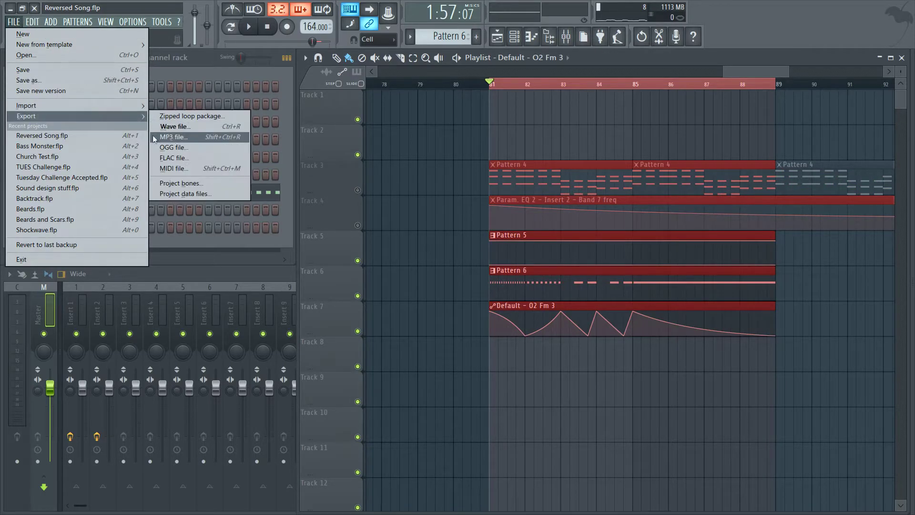
left_click(183, 136)
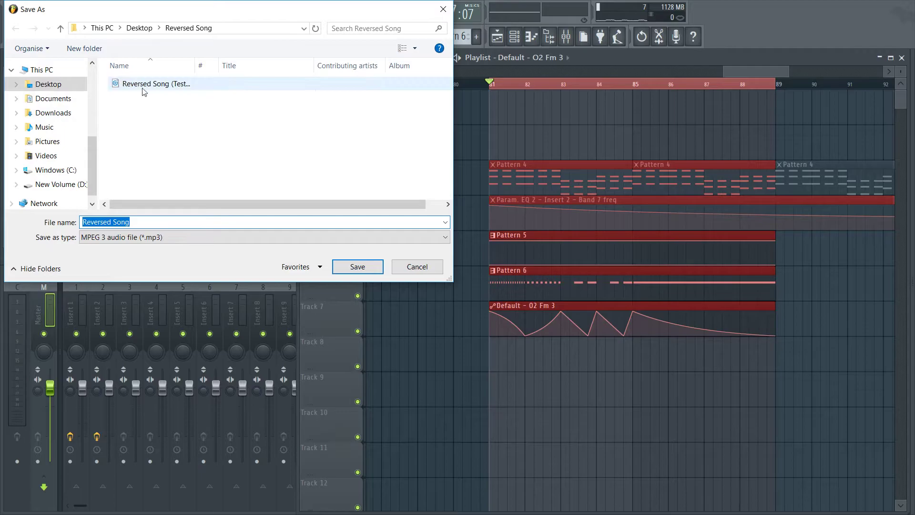
Name the exported file Reversed Song (Test 2) and render it as an MP3
left_click(193, 86)
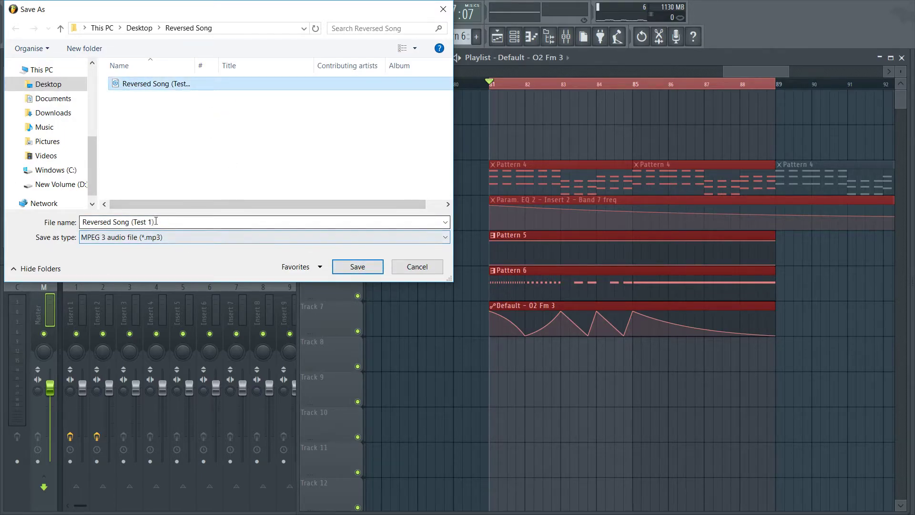
left_click(158, 222)
key("End")
key("Left")
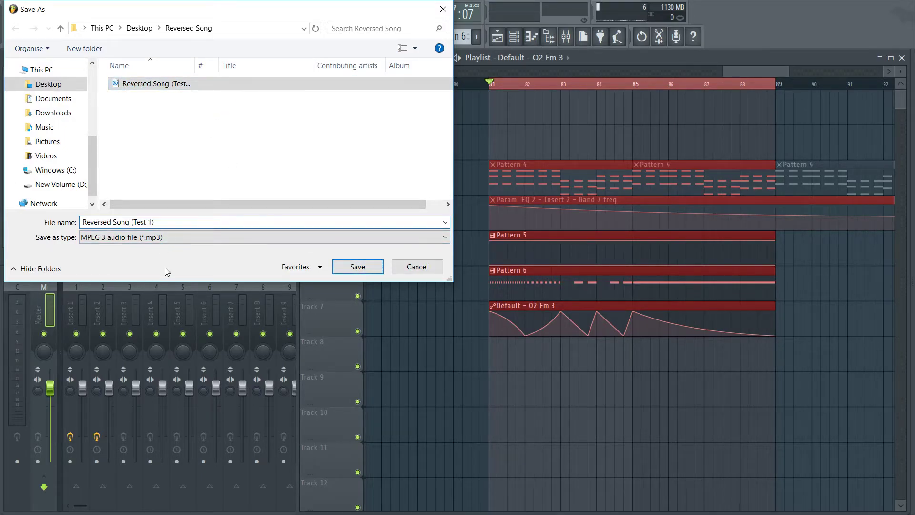
key("BackSpace")
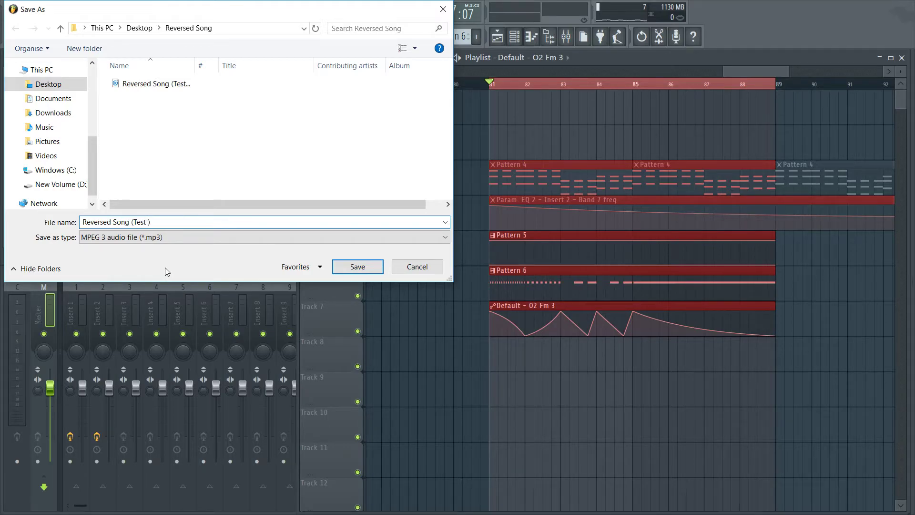
type("2")
key("Return")
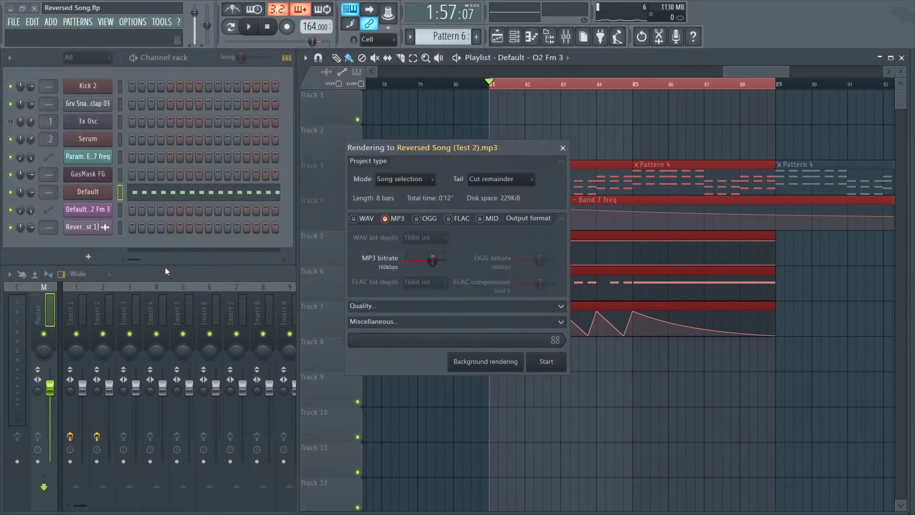
left_click(547, 364)
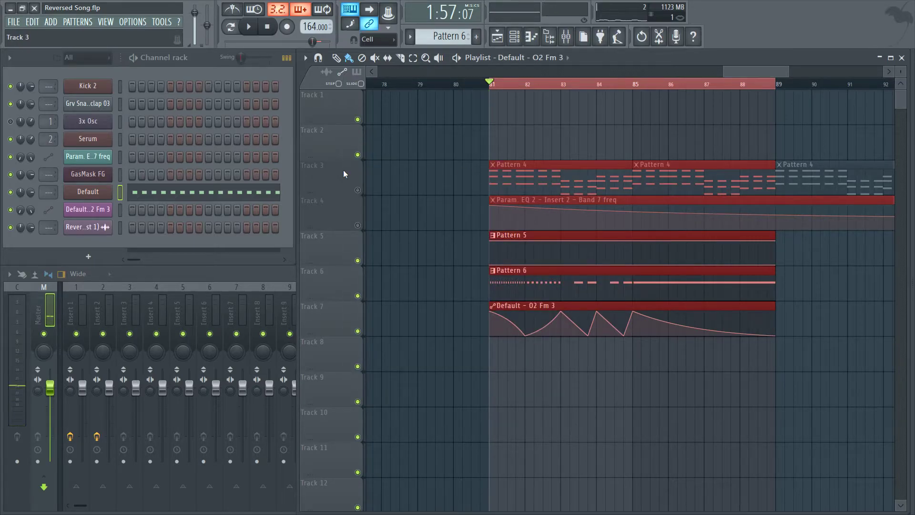
Import the rendered Reversed Song (Test 2) file into the playlist and place its clip on Track 4 at bar 1
key("super")
left_click(543, 11)
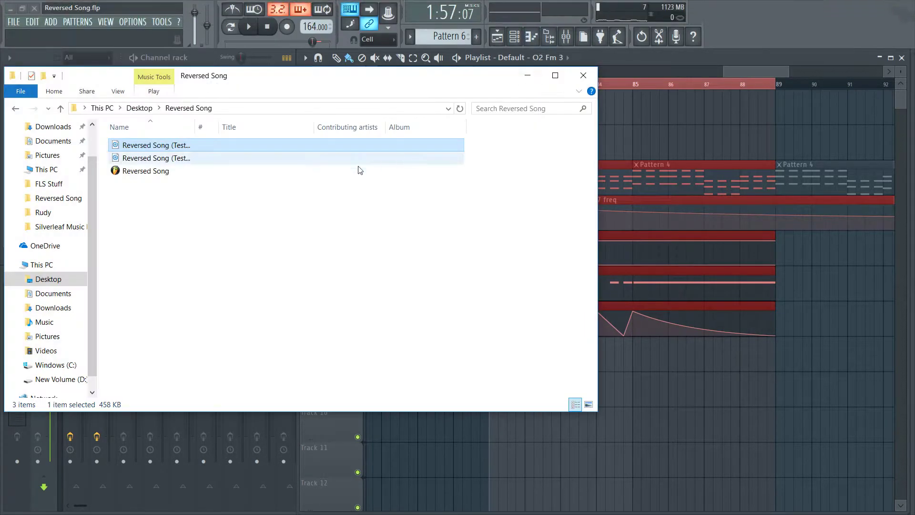
left_click(180, 160)
left_click_drag(180, 160, 429, 444)
scroll(565, 86, "down", 5)
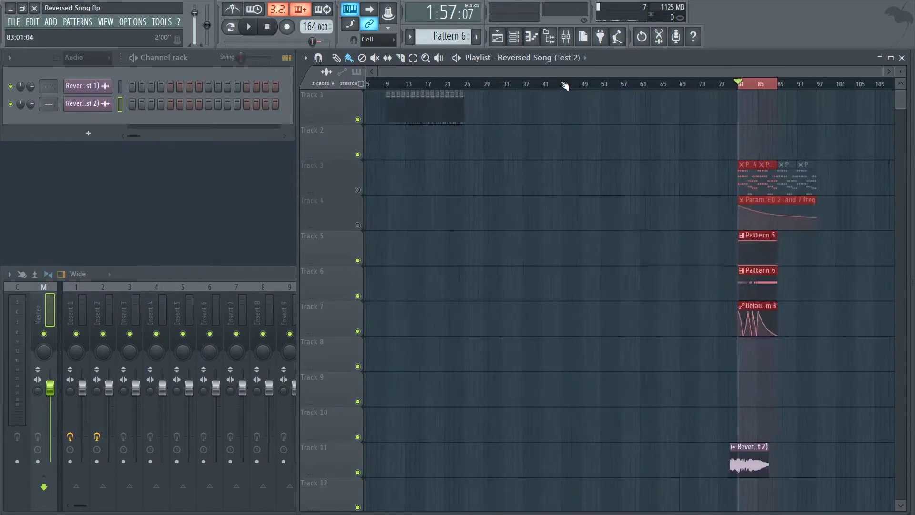
left_click_drag(746, 448, 180, 201)
scroll(437, 86, "up", 3)
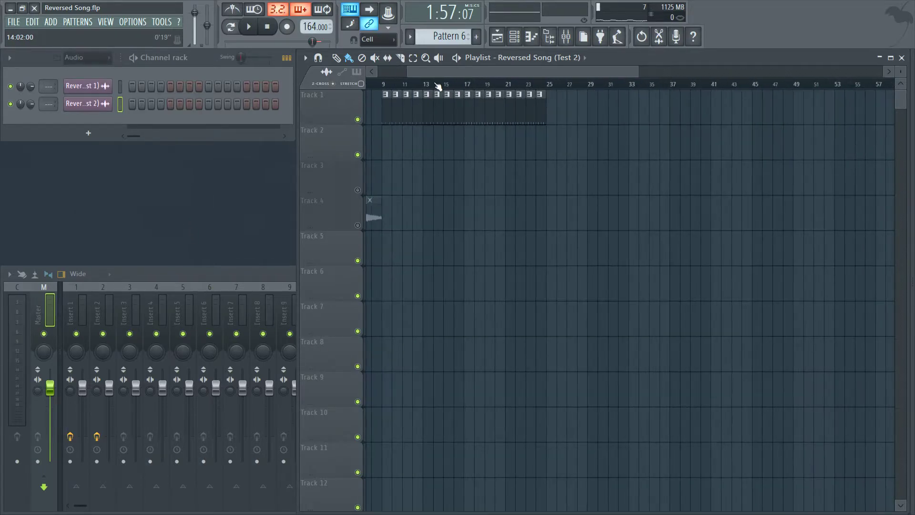
left_click_drag(461, 74, 271, 94)
Solo Track 4 and play the Reversed Song (Test 2) clip from the start of the song
left_click(369, 84)
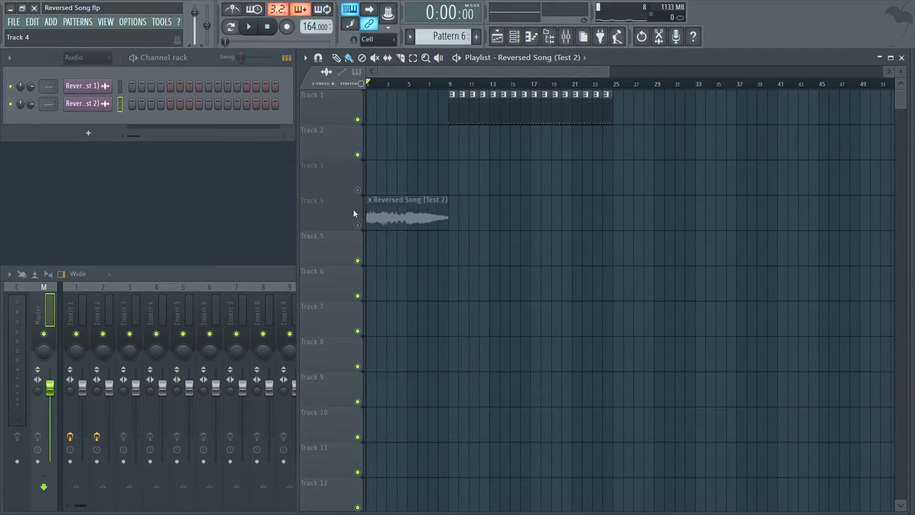
right_click(358, 225)
key("space")
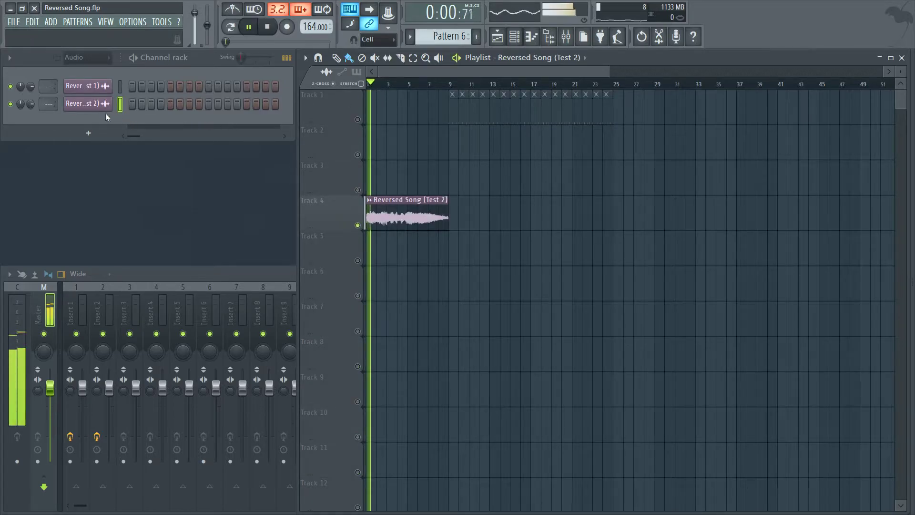
Reverse the Reversed Song (Test 2) sample and listen to it from the start
left_click(88, 104)
key("space")
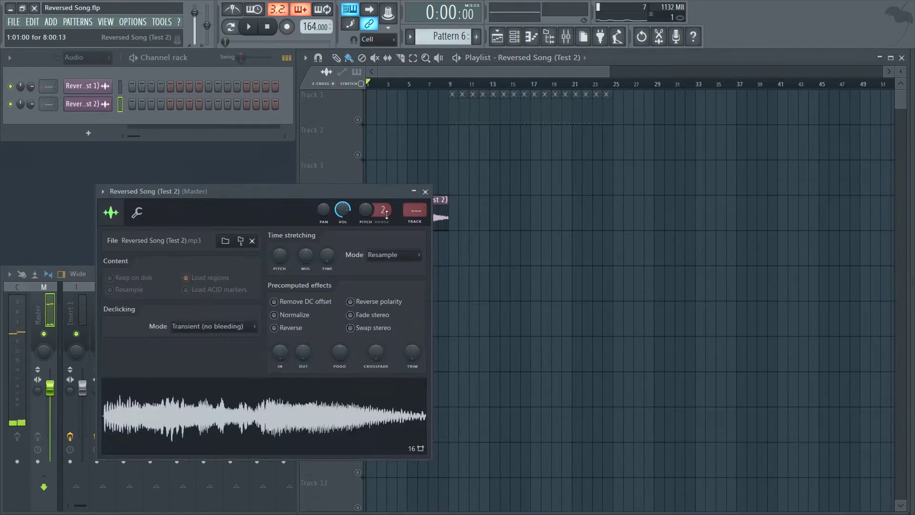
left_click(286, 326)
key("space")
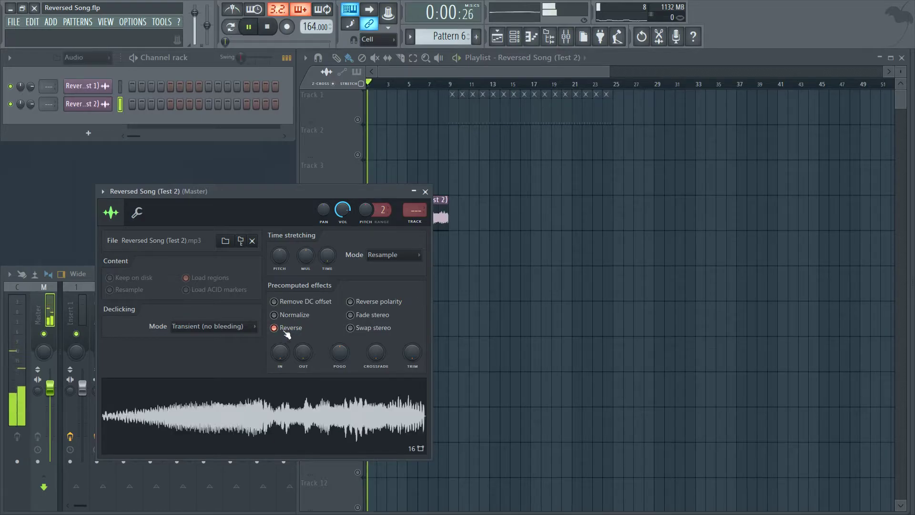
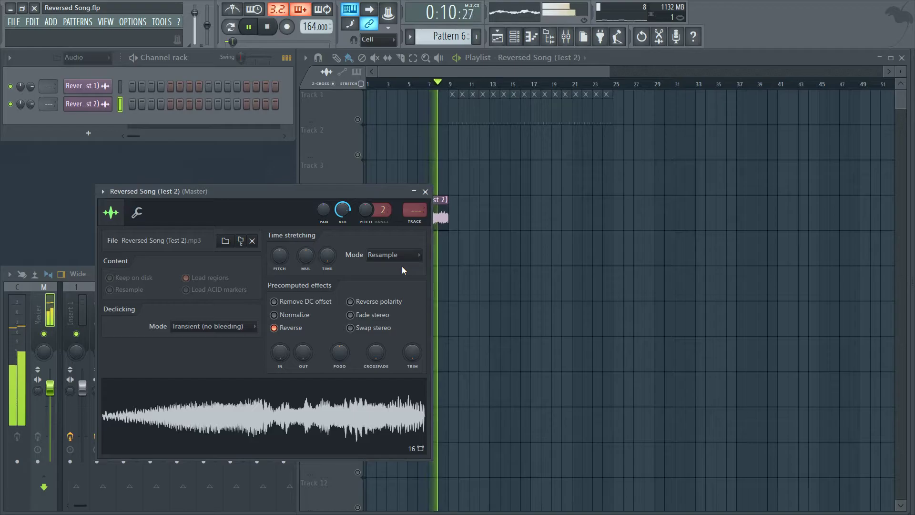
left_click(426, 191)
key("space")
Close the sample's settings and delete the Reversed Song (Test 2) clip from Track 4
double_click(431, 205)
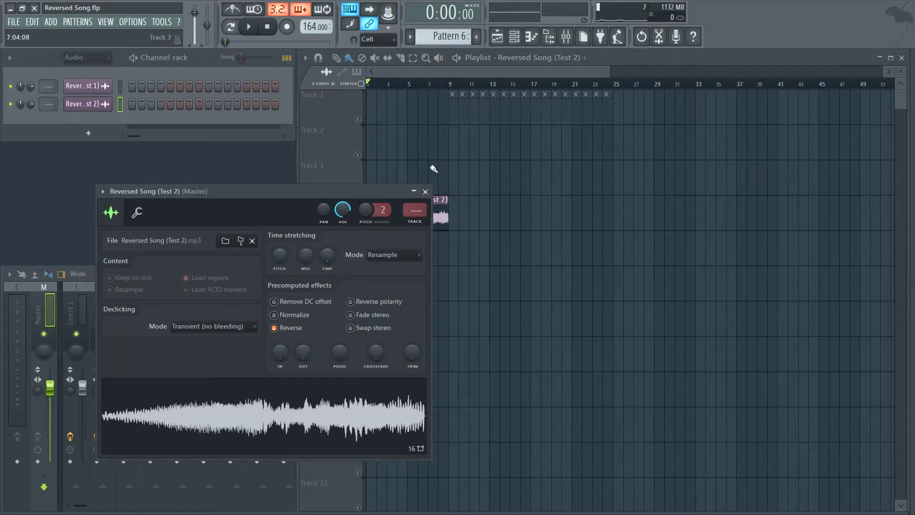
left_click(425, 191)
right_click(431, 220)
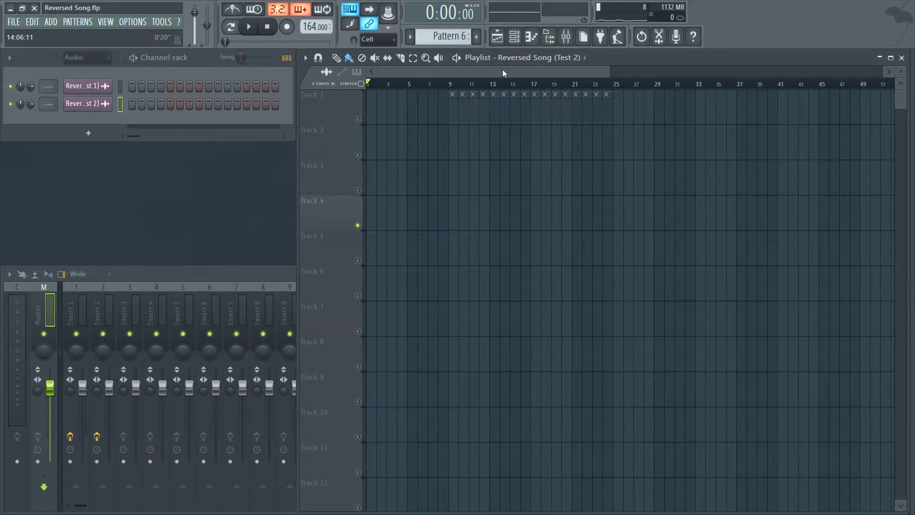
Reopen Pattern 6's notes in pattern mode and replace bar 2's notes with a copy of bar 1's sixteen short A2 notes
left_click_drag(503, 73, 783, 94)
scroll(578, 90, "up", 4)
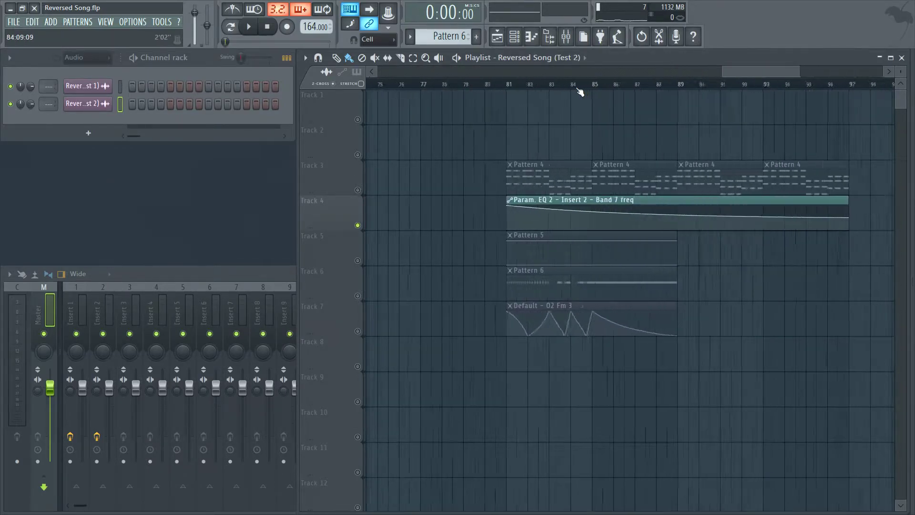
double_click(523, 288)
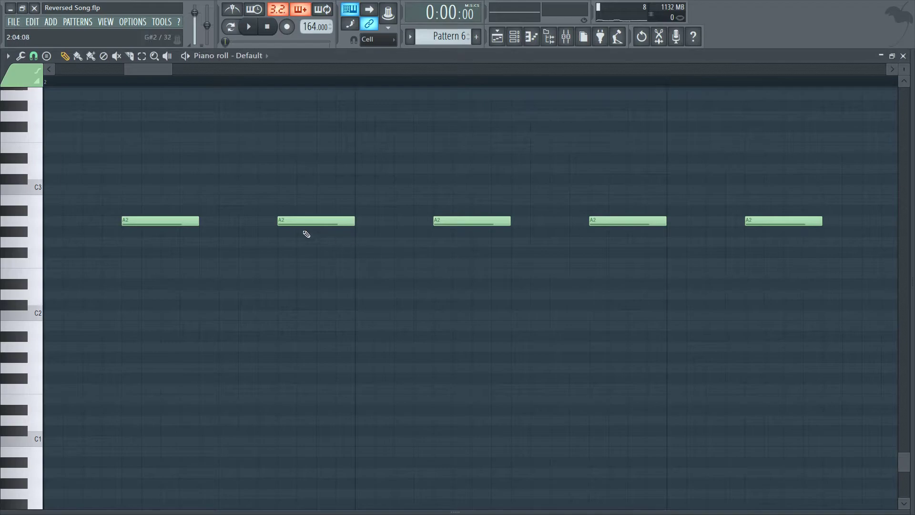
left_click(232, 28)
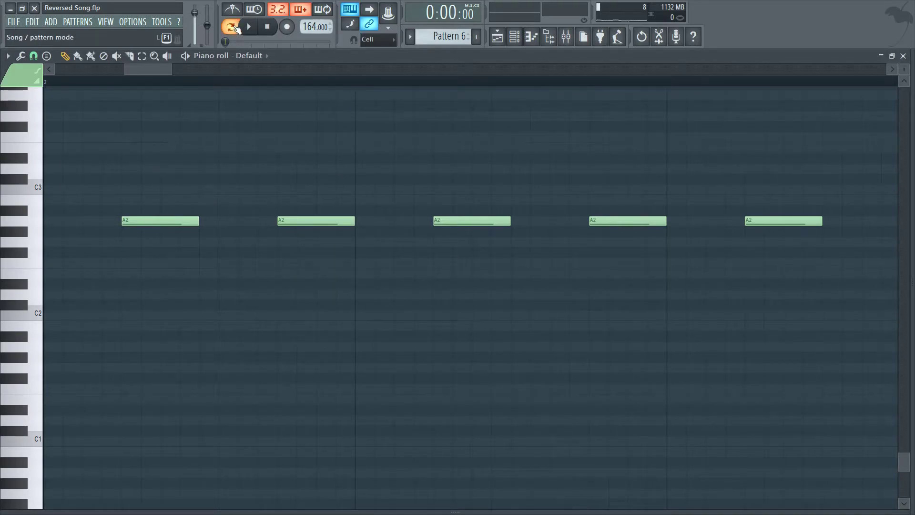
scroll(256, 87, "down", 5)
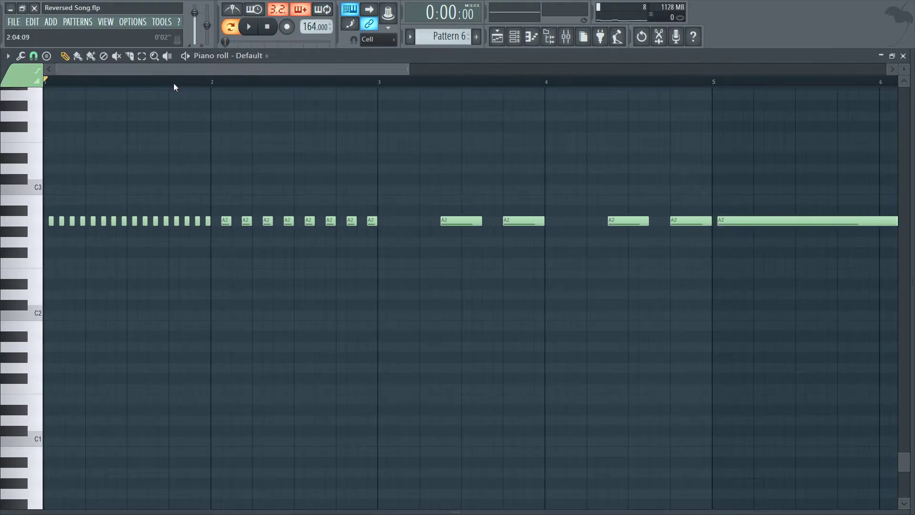
mouse_move(392, 224)
left_mouse_down()
mouse_move(49, 229)
mouse_move(241, 222)
mouse_move(218, 220)
left_mouse_up()
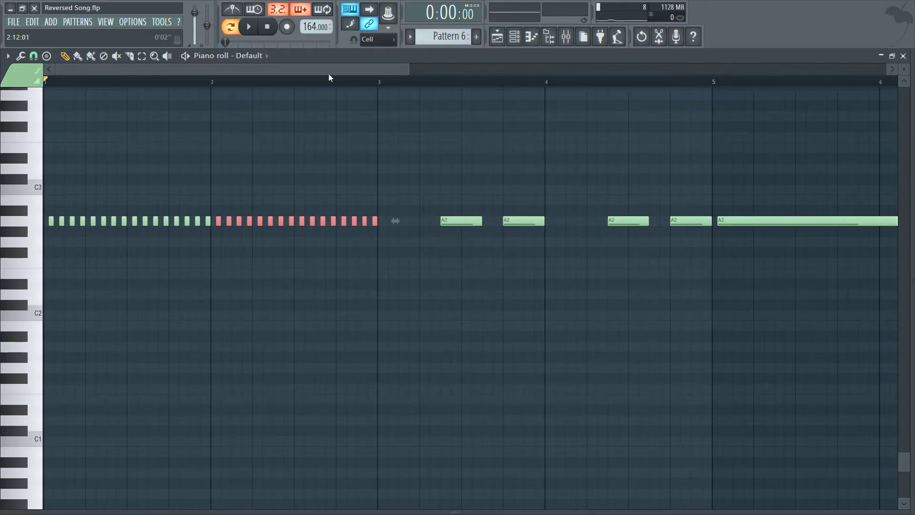
Unsolo Track 4 and move the first low point of the Default - O2 Fm 3 automation from bar 82 to bar 83
key("F7")
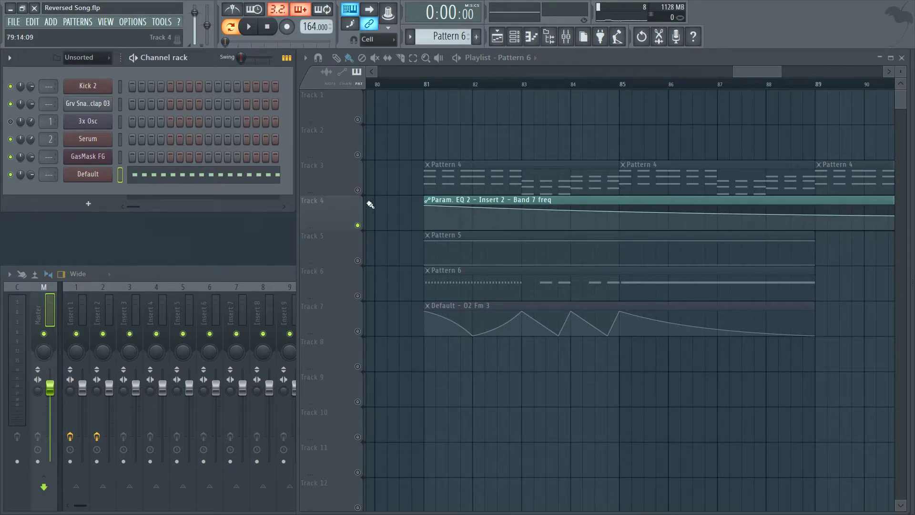
right_click(358, 225)
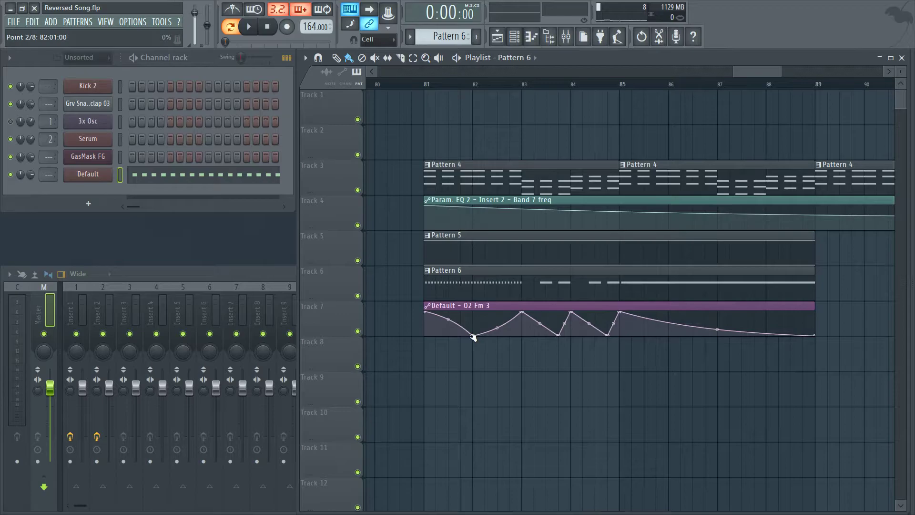
left_click_drag(473, 337, 524, 337)
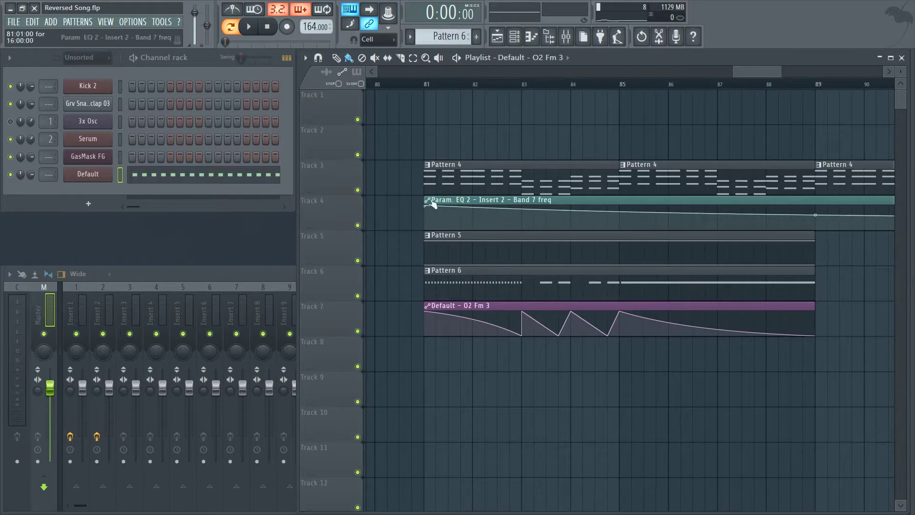
Render bars 81 to 89 as an MP3 song selection, overwriting Reversed Song (Test 2).mp3
left_click_drag(428, 86, 815, 96)
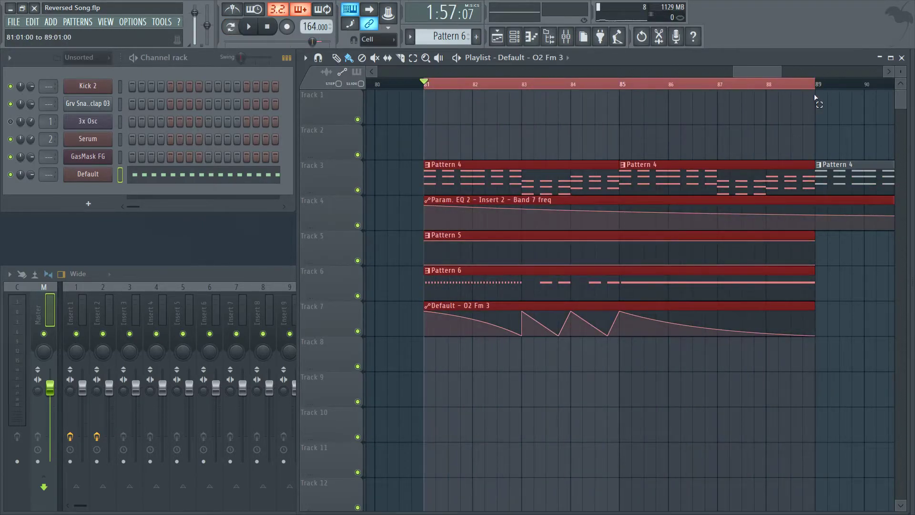
left_click(22, 24)
mouse_move(45, 119)
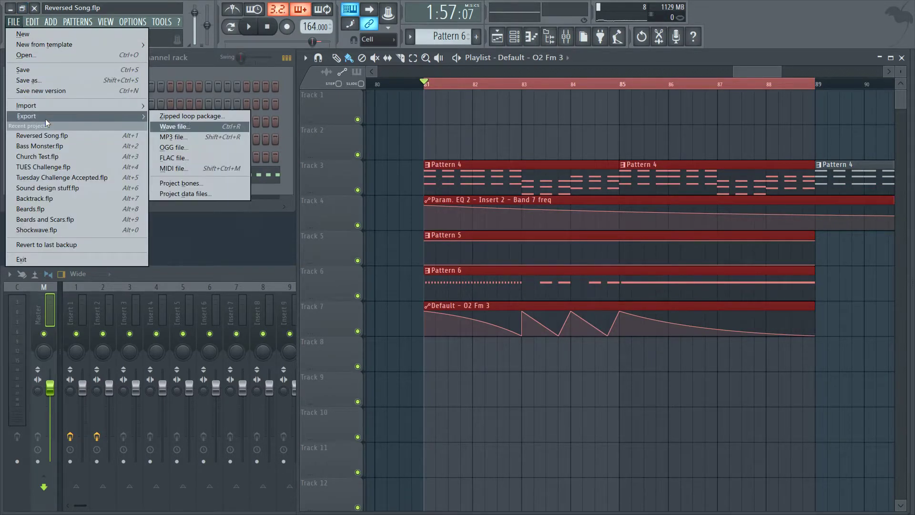
left_click(176, 136)
left_click(170, 97)
left_click(359, 267)
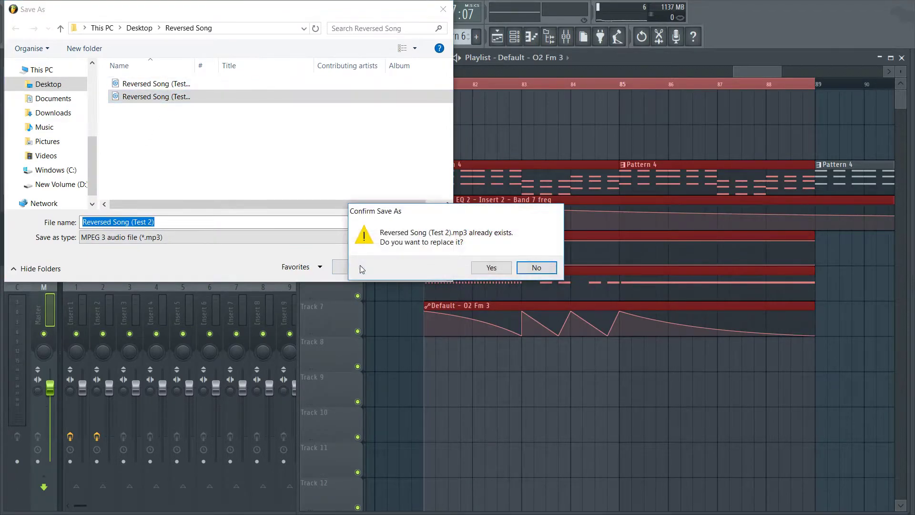
left_click(491, 268)
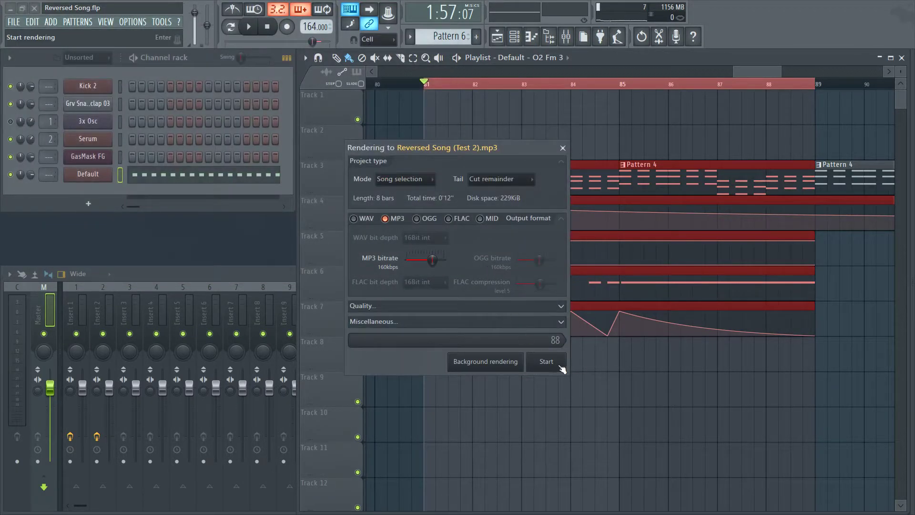
left_click(562, 367)
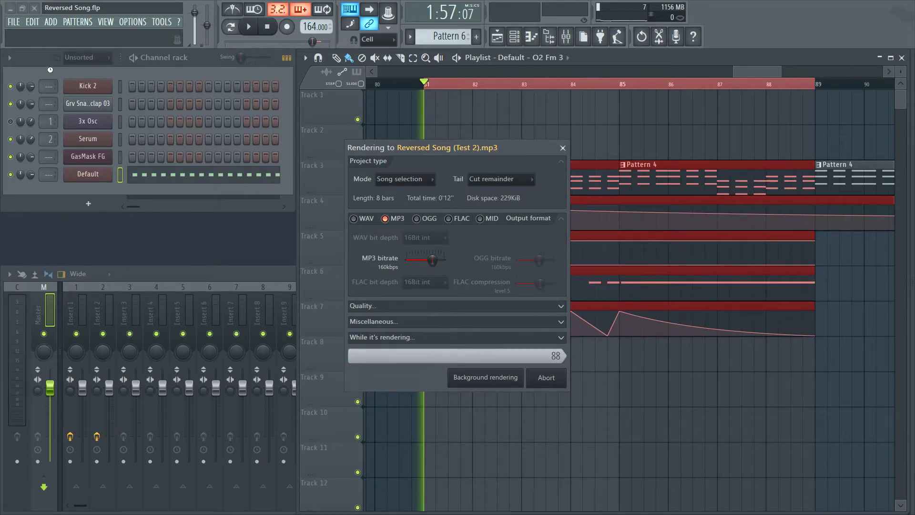
Show all channels in the channel rack and delete the old Reversed Song (Test 2) channel
left_click(85, 57)
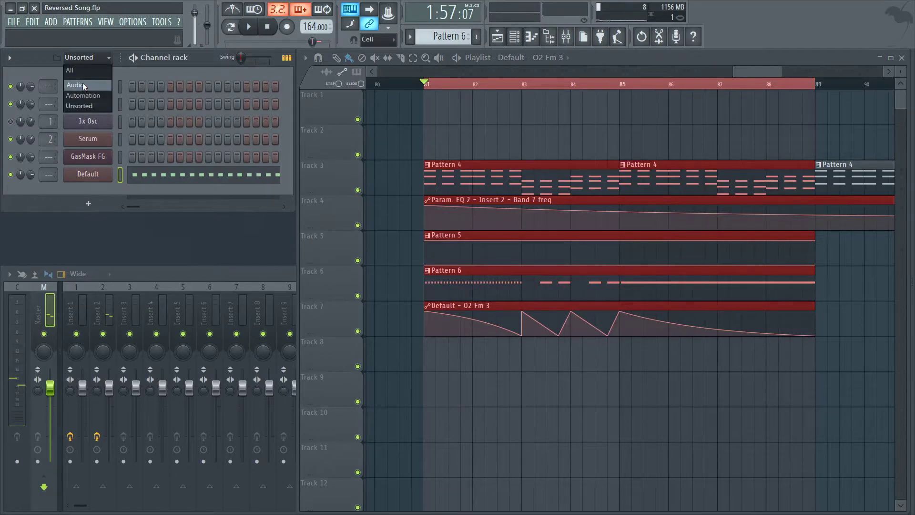
left_click(69, 70)
left_click(92, 247)
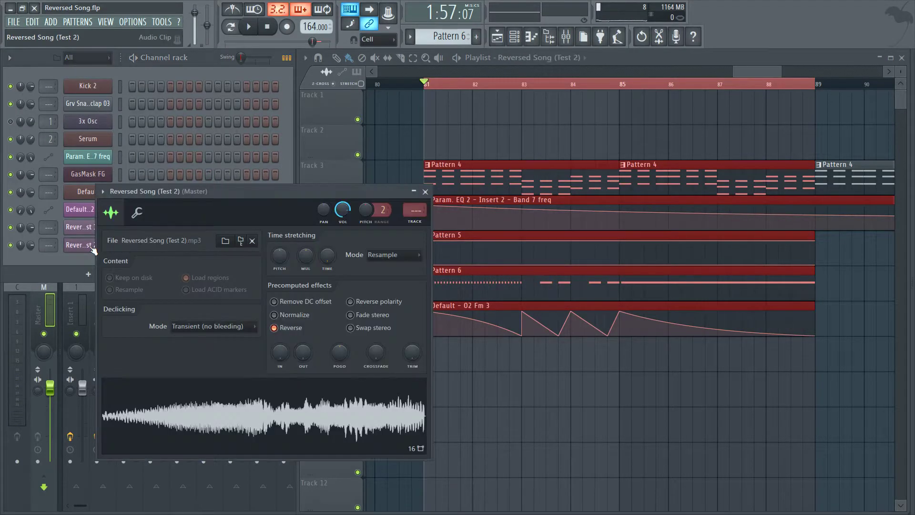
left_click(425, 191)
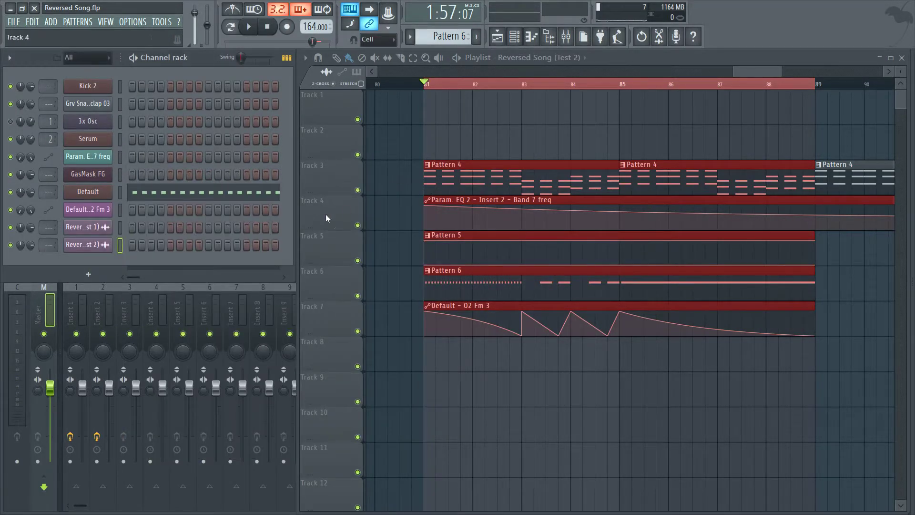
right_click(110, 244)
left_click(146, 351)
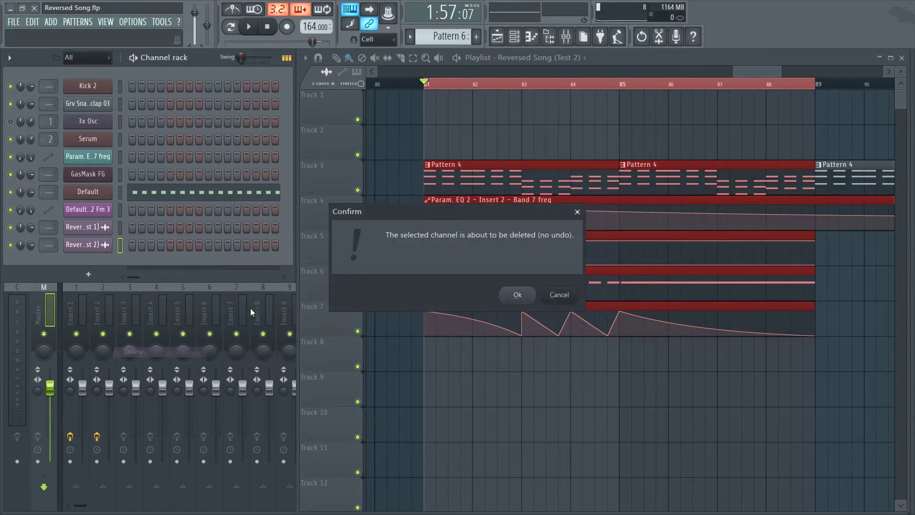
left_click(516, 295)
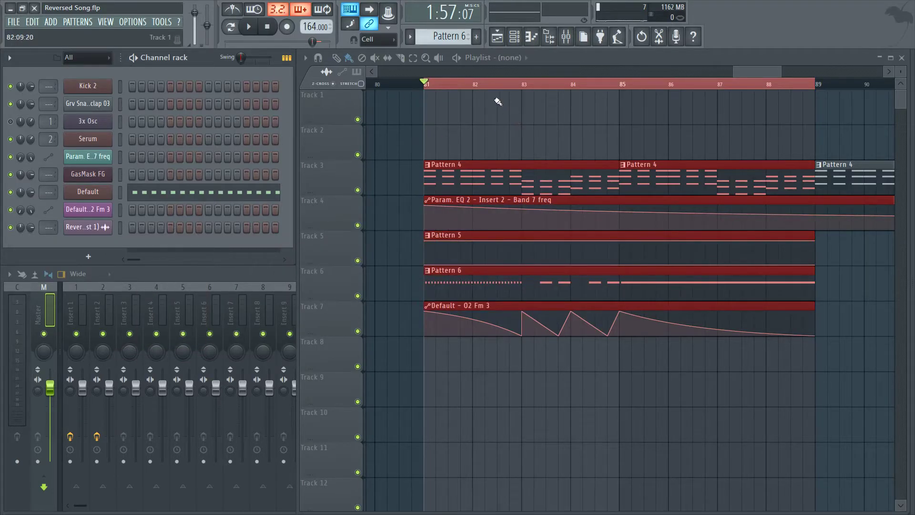
Bring Reversed Song (Test 2).mp3 from File Explorer into the playlist on Track 10, starting at bar 81
key("super")
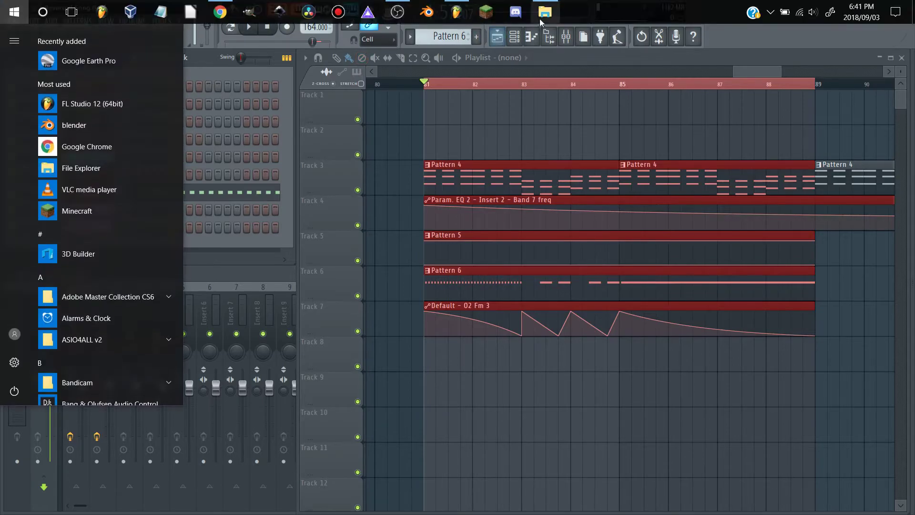
left_click(547, 9)
left_click_drag(157, 158, 438, 442)
left_click_drag(503, 419, 491, 419)
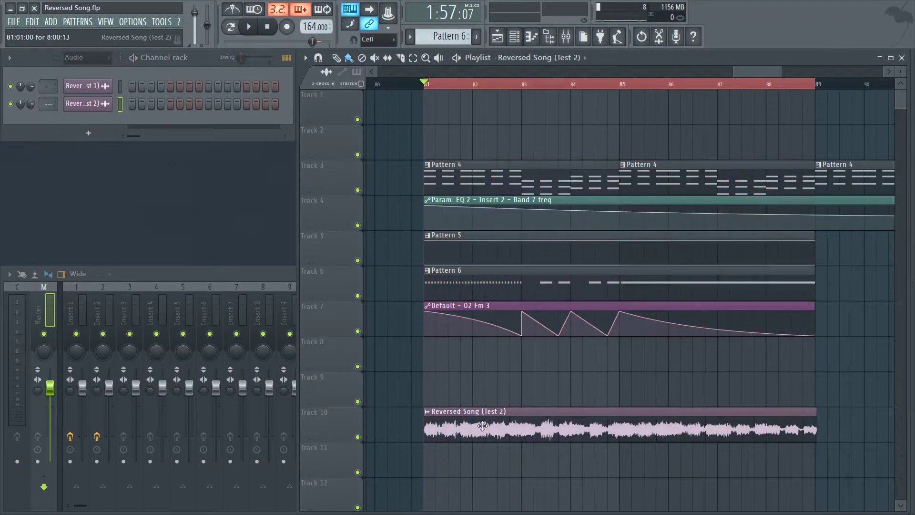
Reverse the Reversed Song (Test 2) sample and listen to its clip with Track 10 soloed
double_click(491, 419)
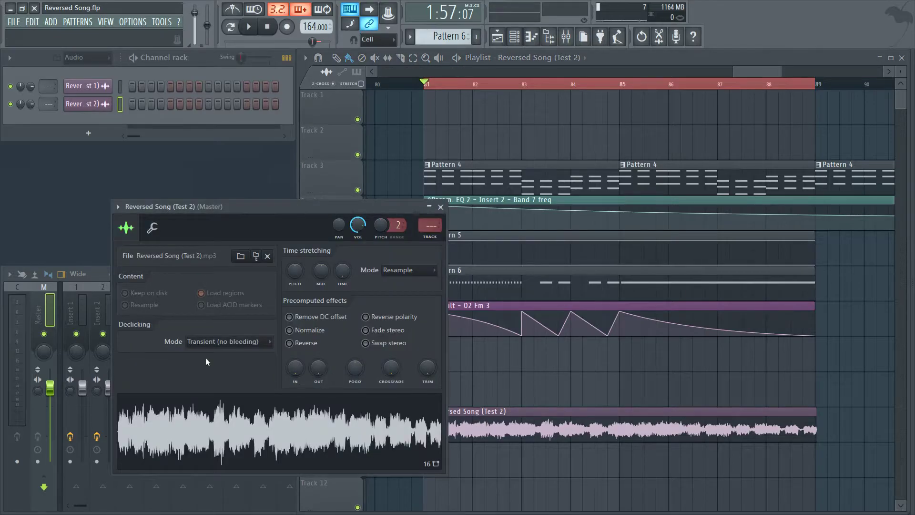
left_click(288, 343)
left_click(337, 193)
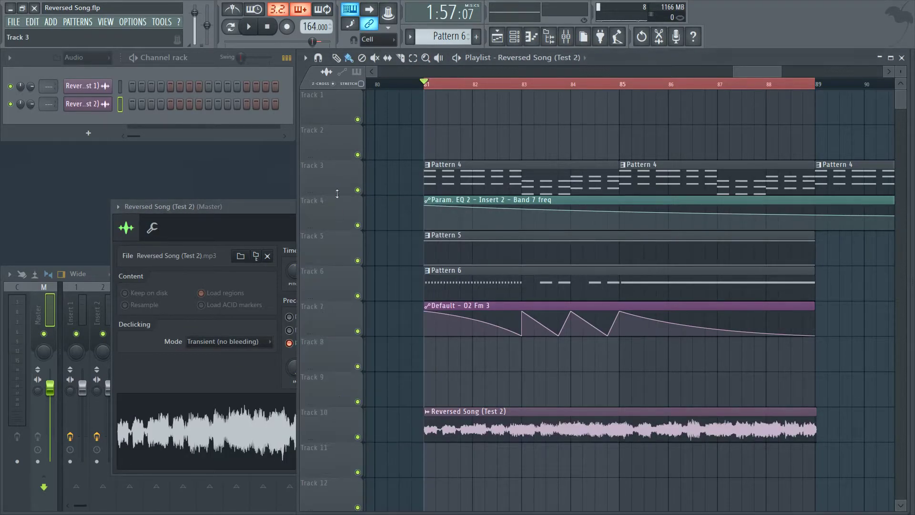
left_click(358, 437, "ctrl")
key("space")
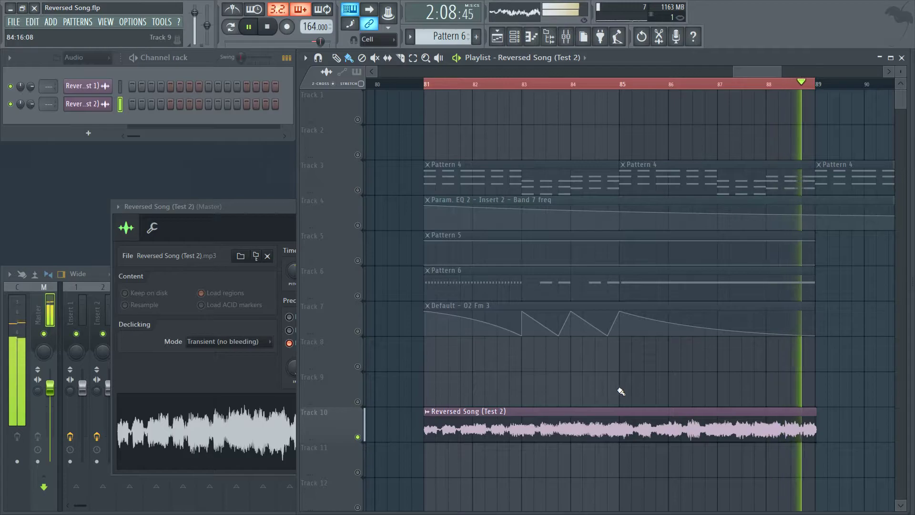
key("space")
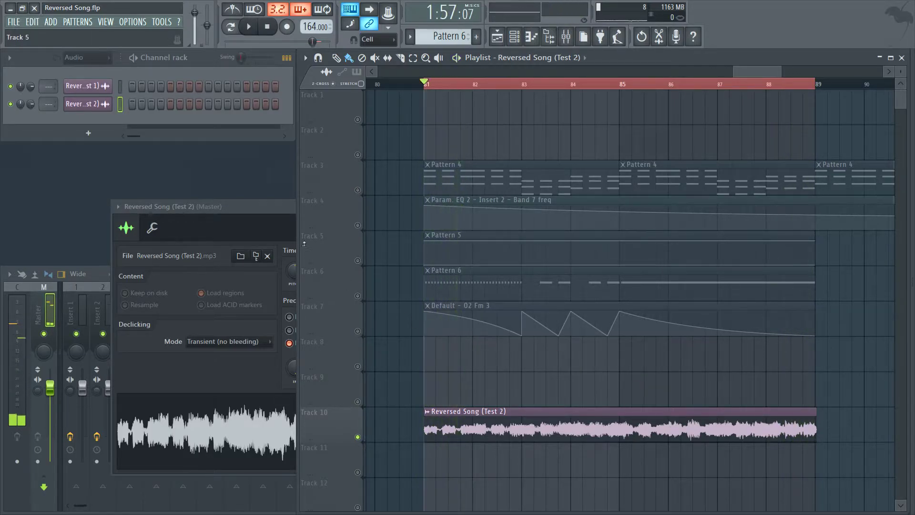
Show all channels, close the sample's settings and delete the Reversed Song (Test 2) clip from Track 10
left_click(80, 57)
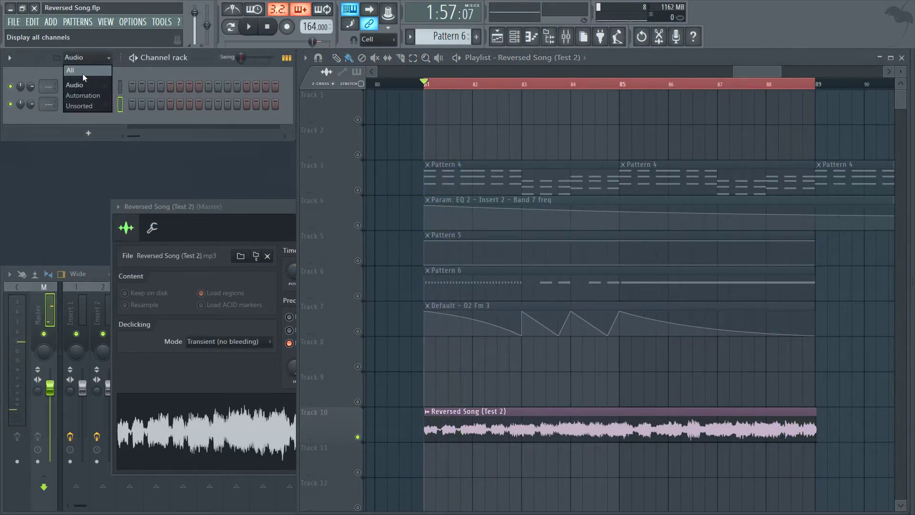
left_click(82, 73)
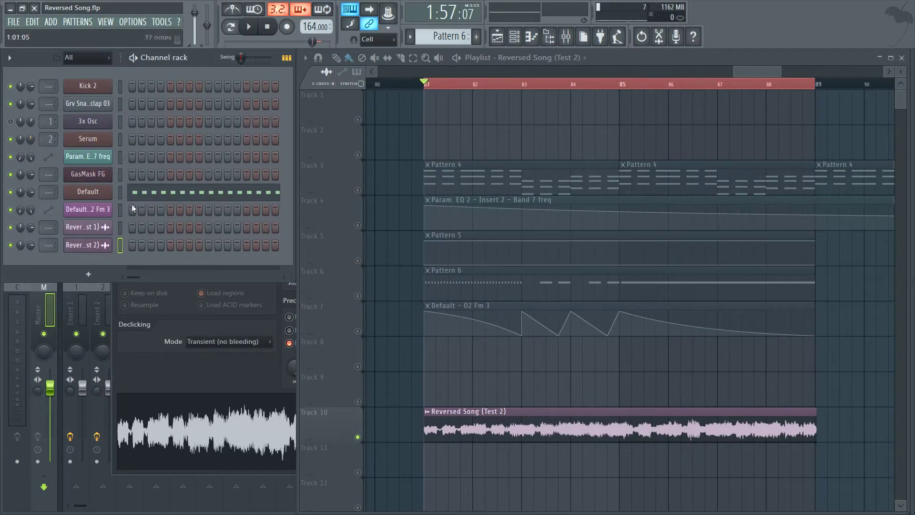
left_click(136, 340)
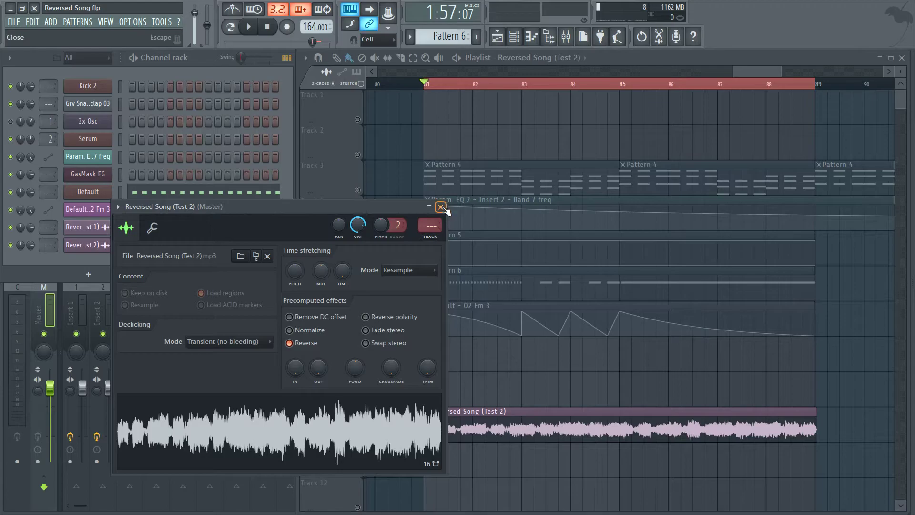
left_click(441, 208)
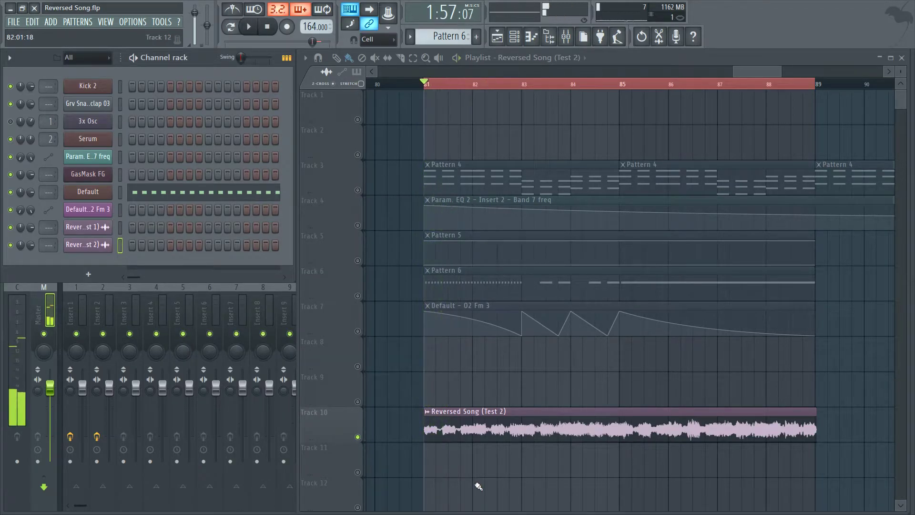
right_click(477, 431)
Delete the Reversed Song (Test 2) and Reversed Song (Test 1) channels from the channel rack
left_click(80, 244)
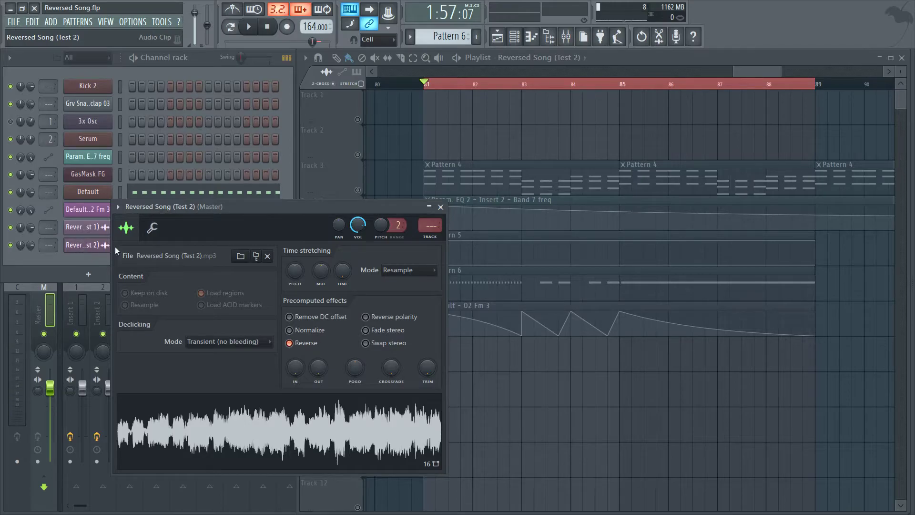
left_click(90, 246)
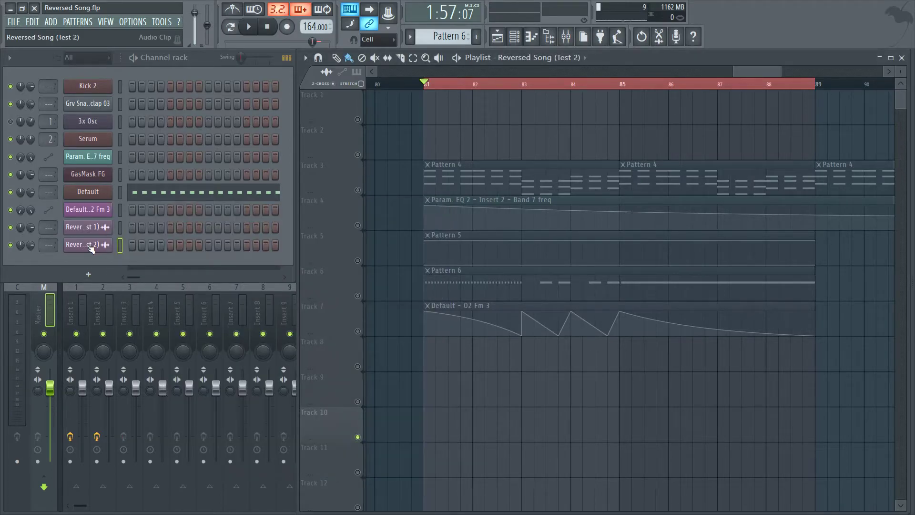
right_click(91, 247)
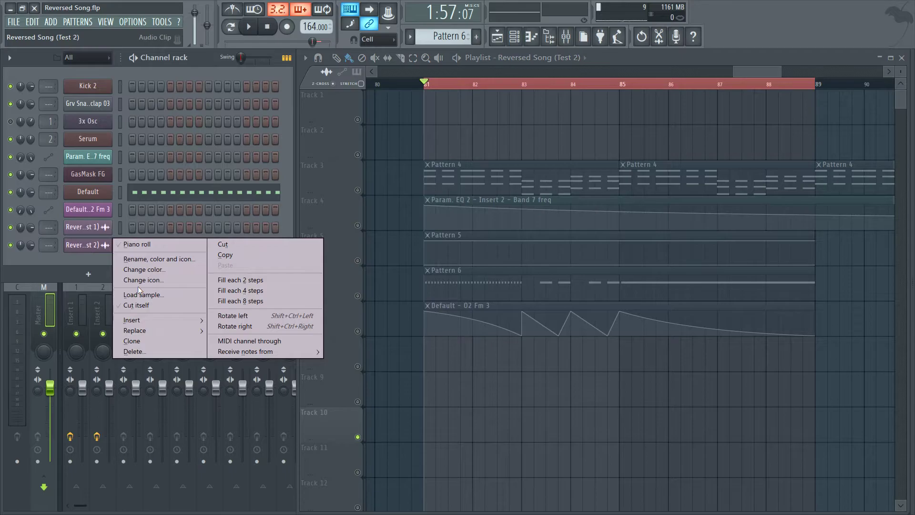
left_click(140, 358)
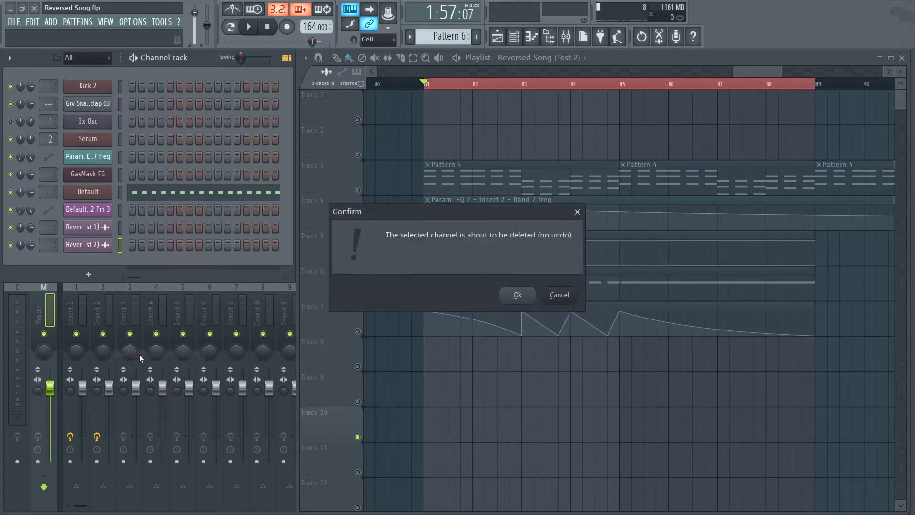
key("Return")
right_click(97, 226)
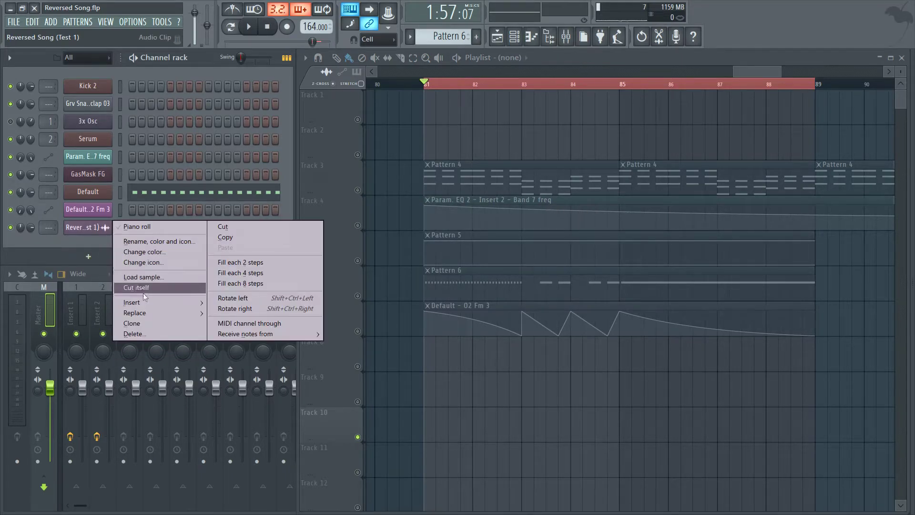
left_click(137, 333)
key("Return")
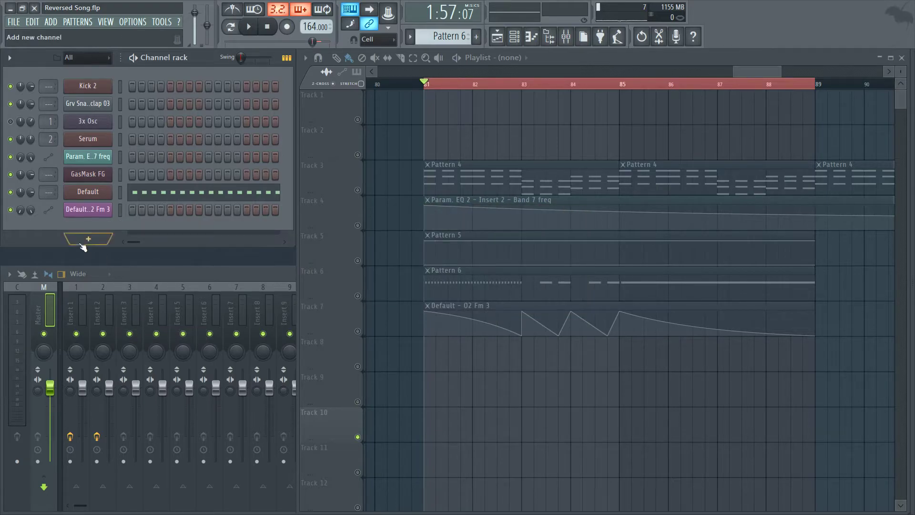
Unsolo Track 10 and delete the clips between bars 9 and 25 on Track 1
scroll(425, 91, "down", 8)
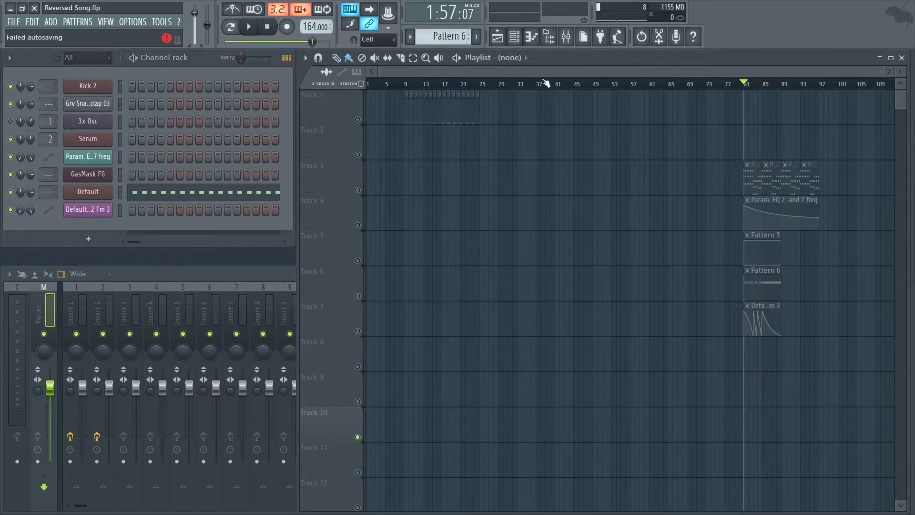
left_click(358, 120)
right_click(358, 122)
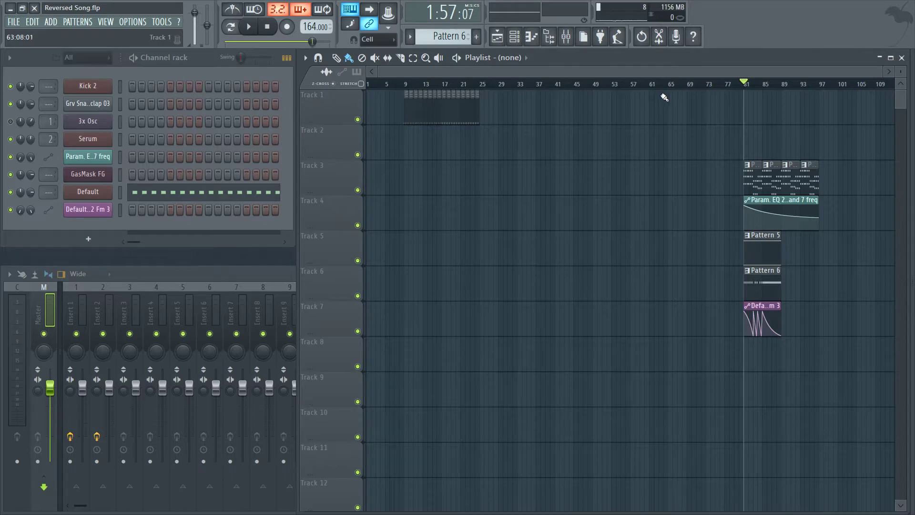
right_click(519, 120)
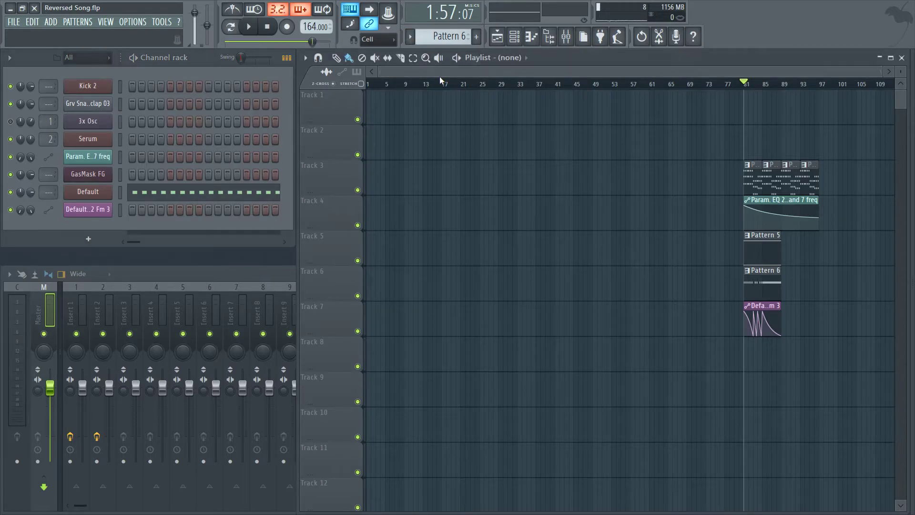
Switch to Pattern 1 and open the Kick 2 channel's settings
left_click(121, 79)
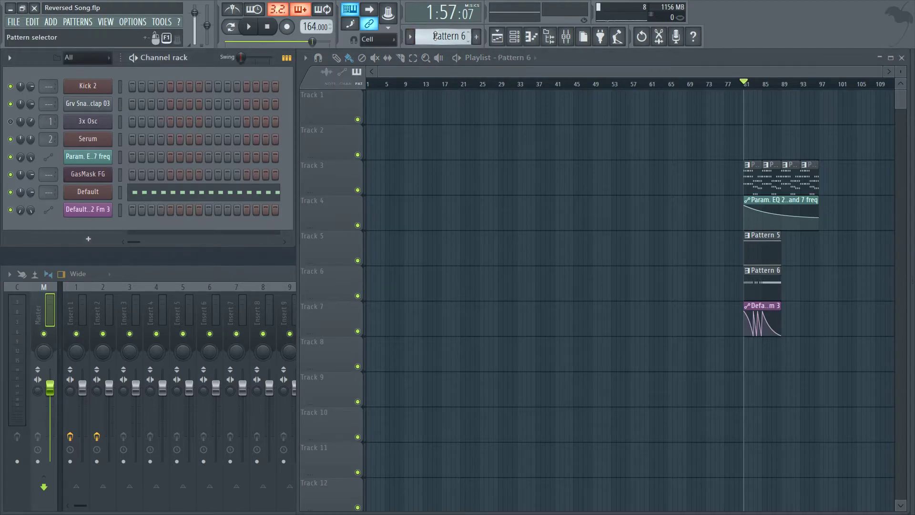
scroll(441, 38, "up", 5)
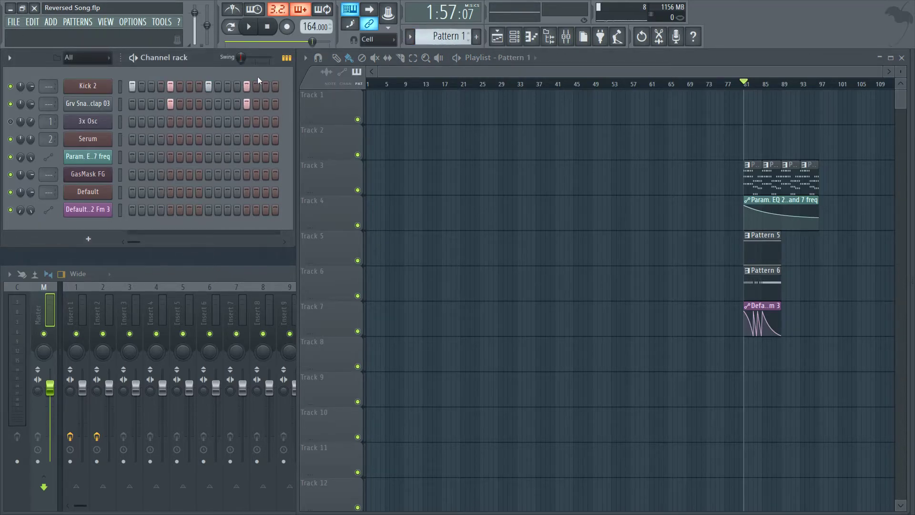
left_click(97, 93)
left_click(97, 94)
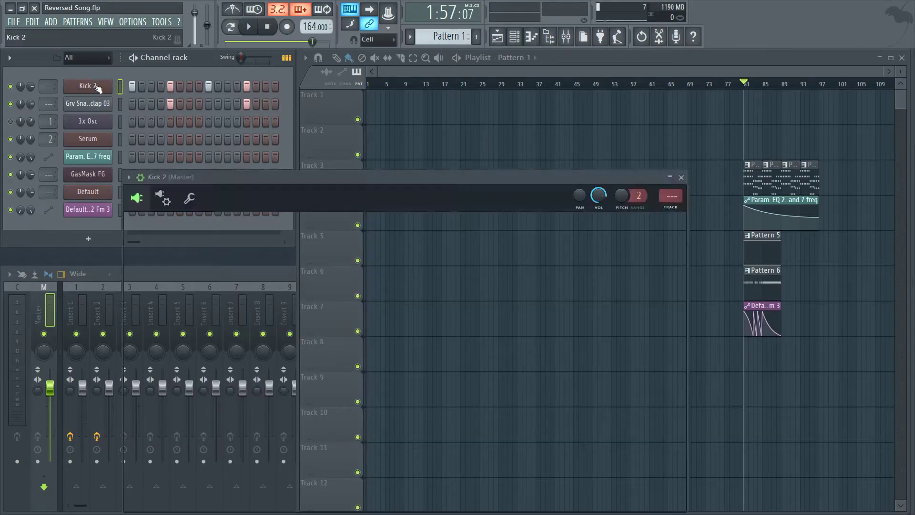
Try raising the end point of Kick 2's pitch curve to D#2 / 78 Hz and close the plugin
left_click(97, 88)
right_click(96, 87)
key("Escape")
left_click_drag(353, 179, 436, 99)
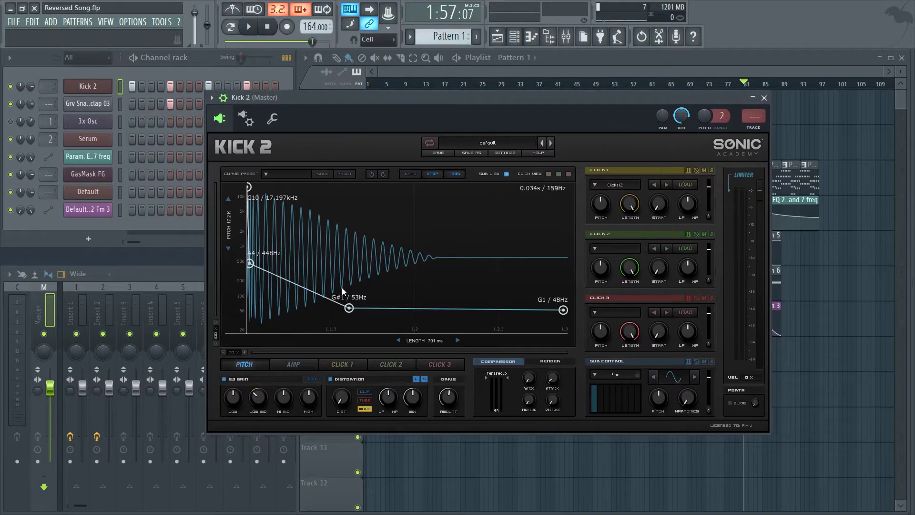
mouse_move(563, 309)
left_mouse_down()
mouse_move(562, 199)
mouse_move(563, 300)
left_mouse_up()
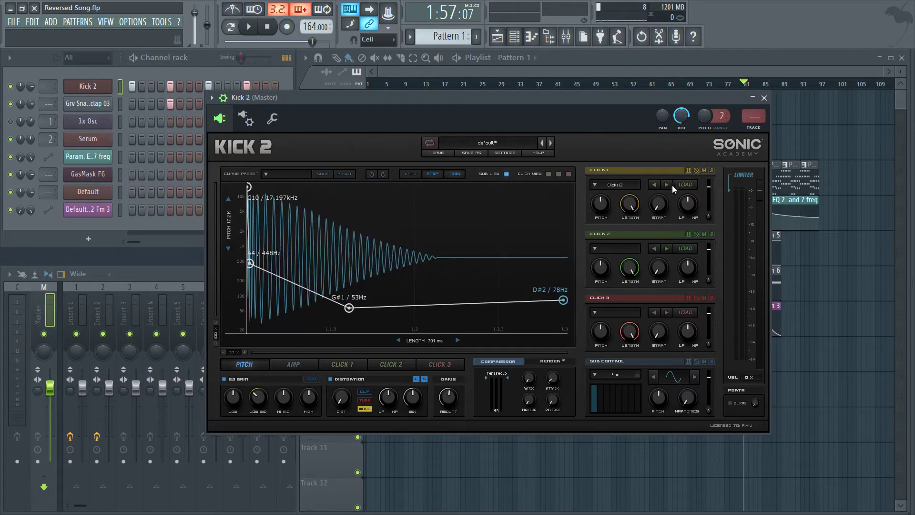
left_click(765, 98)
Delete the Kick 2 and Grv Sna..clap 03 channels and unmute the 3x Osc channel
right_click(111, 82)
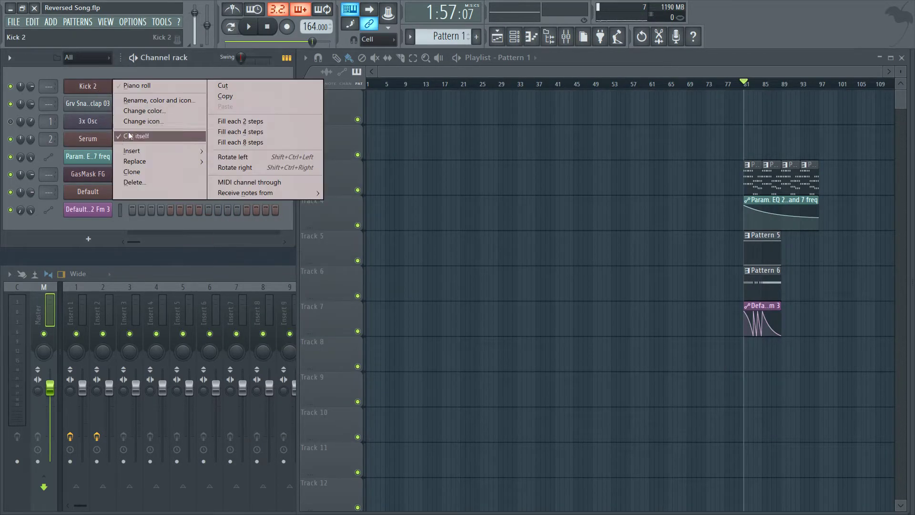
left_click(159, 184)
left_click(519, 296)
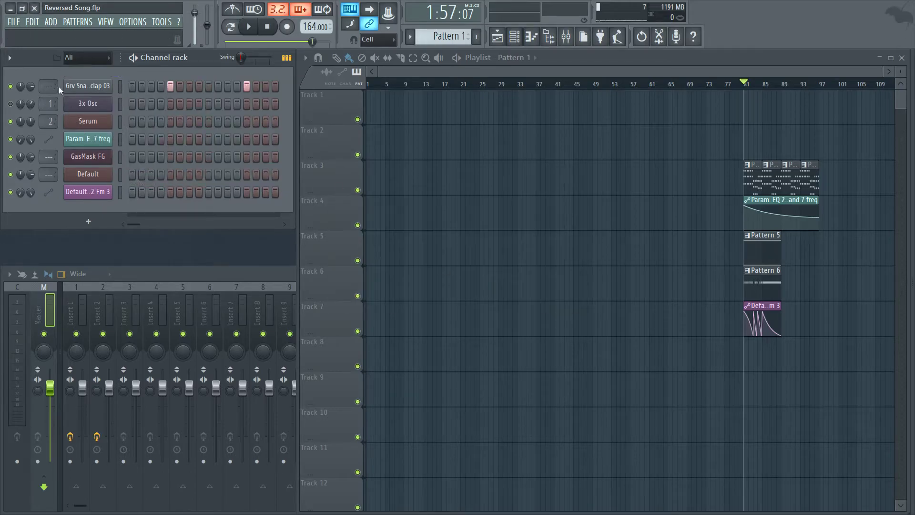
right_click(112, 85)
left_click(167, 191)
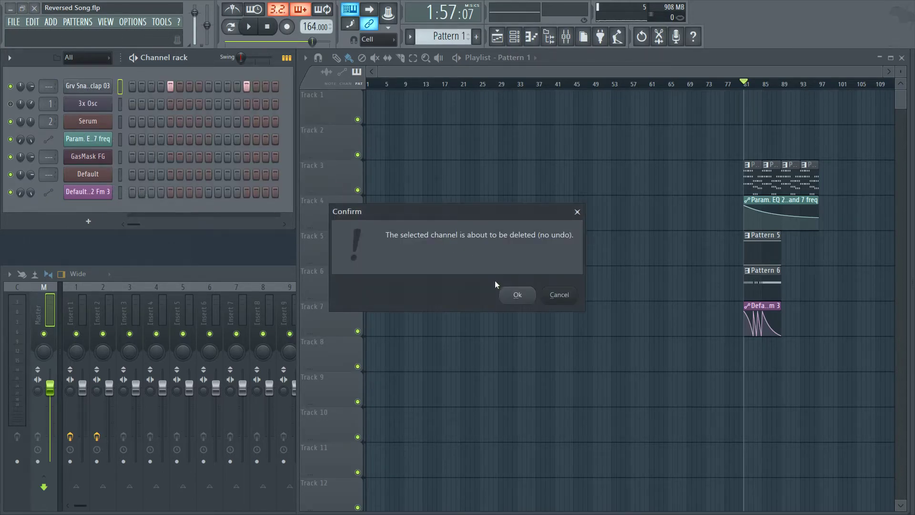
left_click(514, 294)
left_click(10, 86)
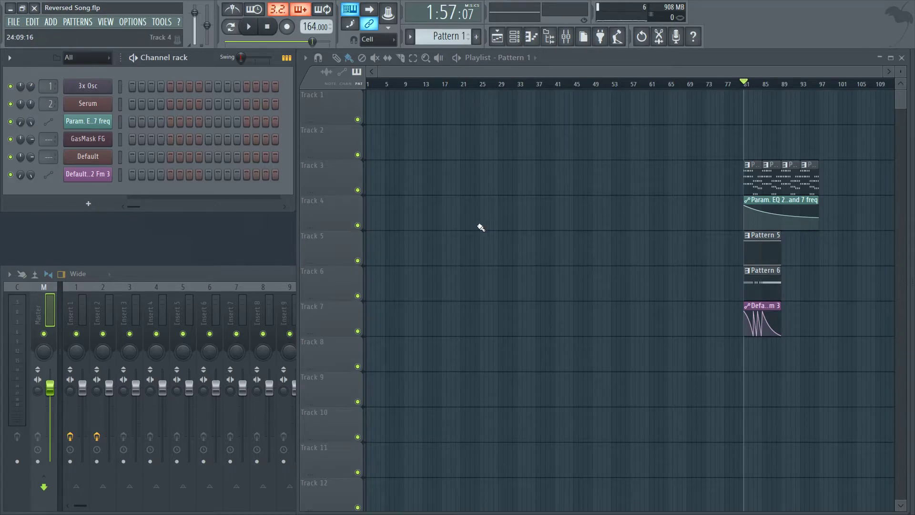
Add a new 3x Osc channel and move its window clear of the channel names
left_click(89, 204)
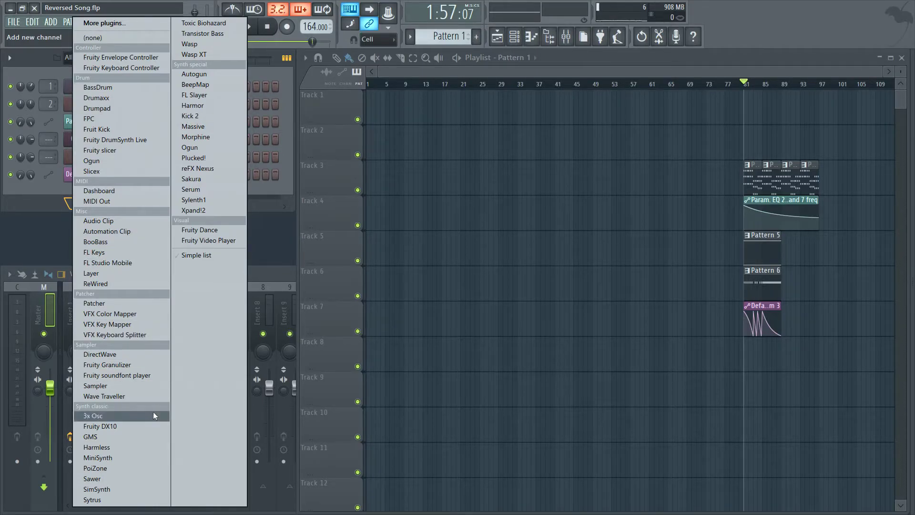
left_click(133, 415)
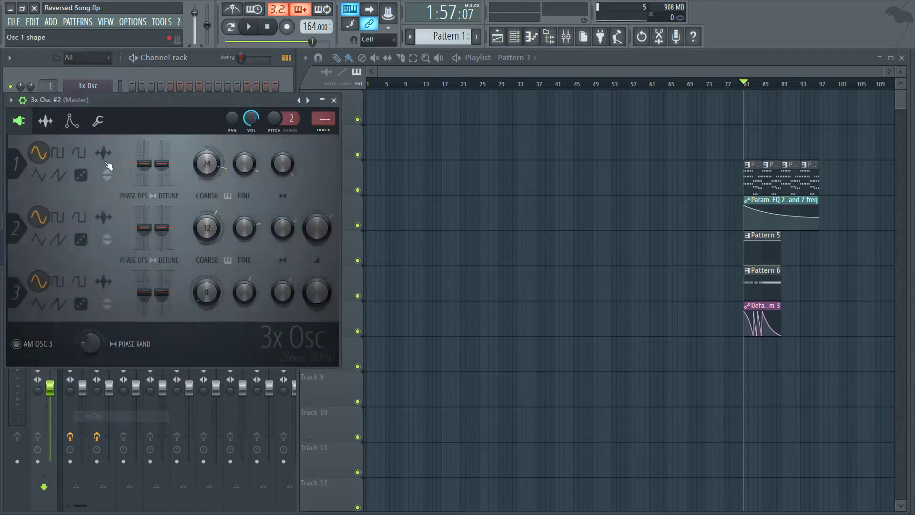
left_click_drag(270, 106, 480, 73)
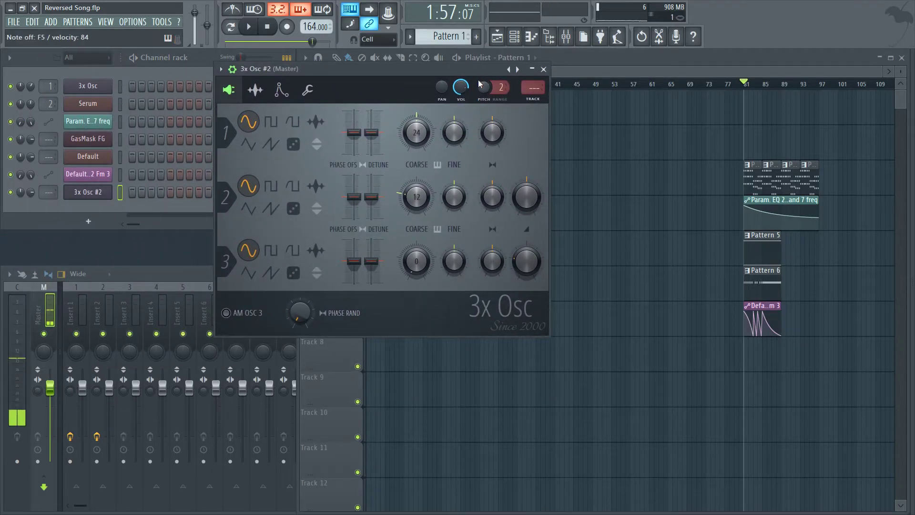
Set oscillator 1 of 3x Osc #2 to a triangle wave and turn the mix levels of oscillators 2 and 3 fully down
left_click(249, 144)
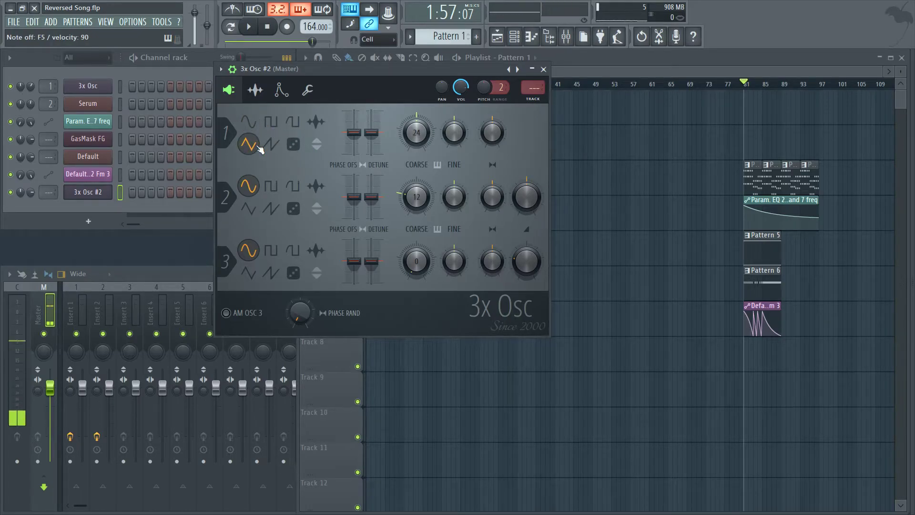
left_click_drag(526, 196, 526, 228)
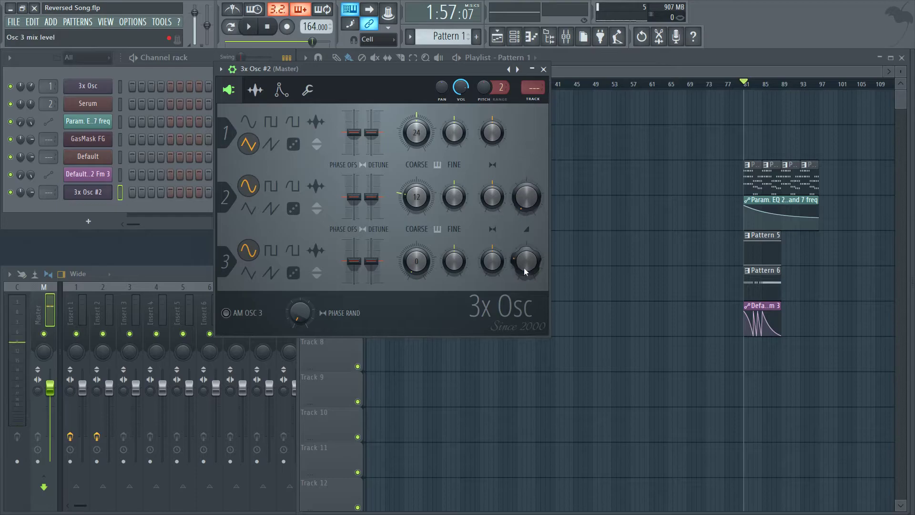
left_click_drag(526, 273, 547, 282)
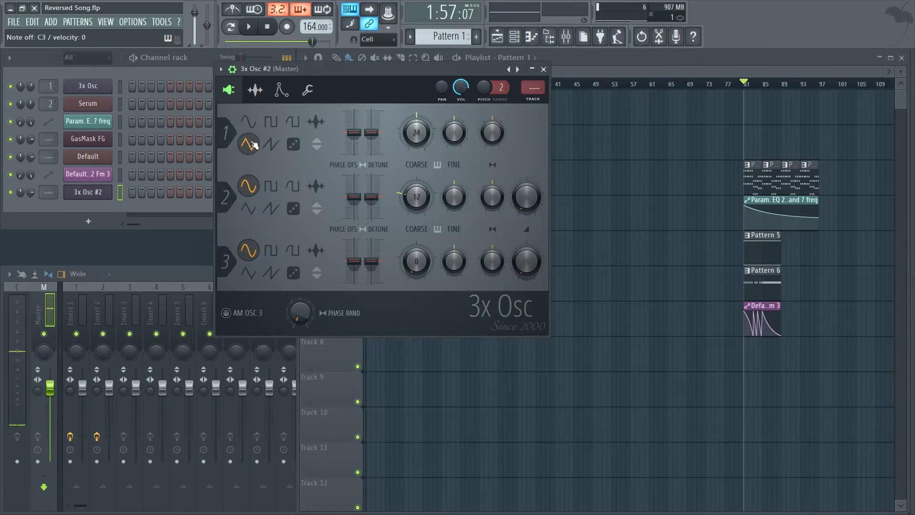
Draw an A1 note in the 3x Osc #2 piano roll, filling the second half of bar 1
right_click(91, 194)
key("Escape")
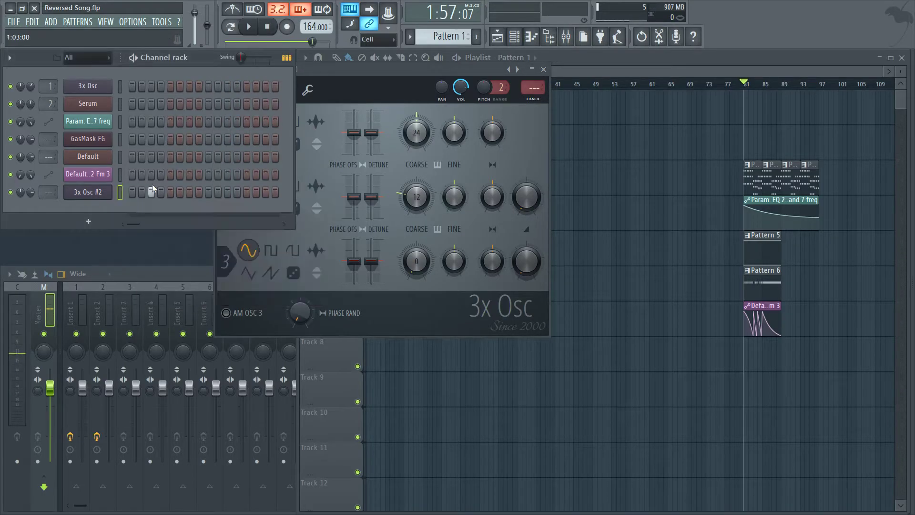
right_click(90, 192)
left_click(148, 192)
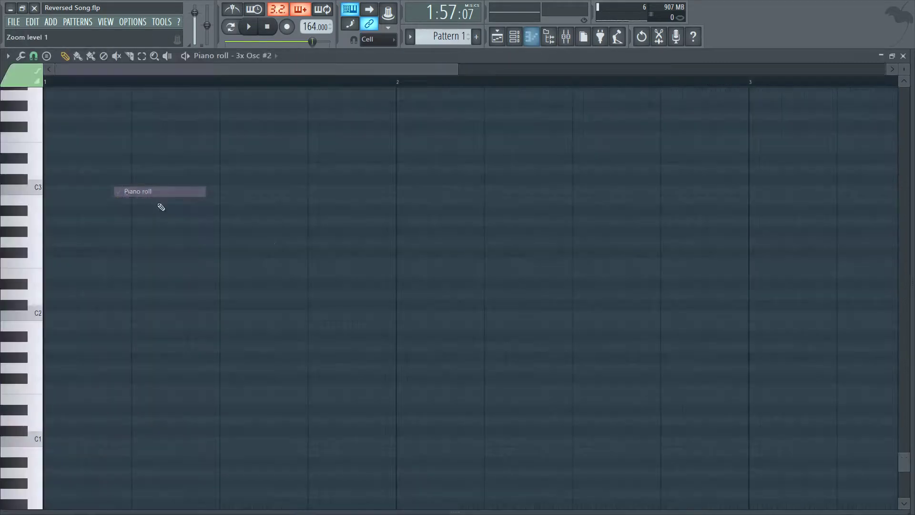
left_click(2, 198)
left_click(2, 282)
left_click(3, 357)
left_click(2, 286)
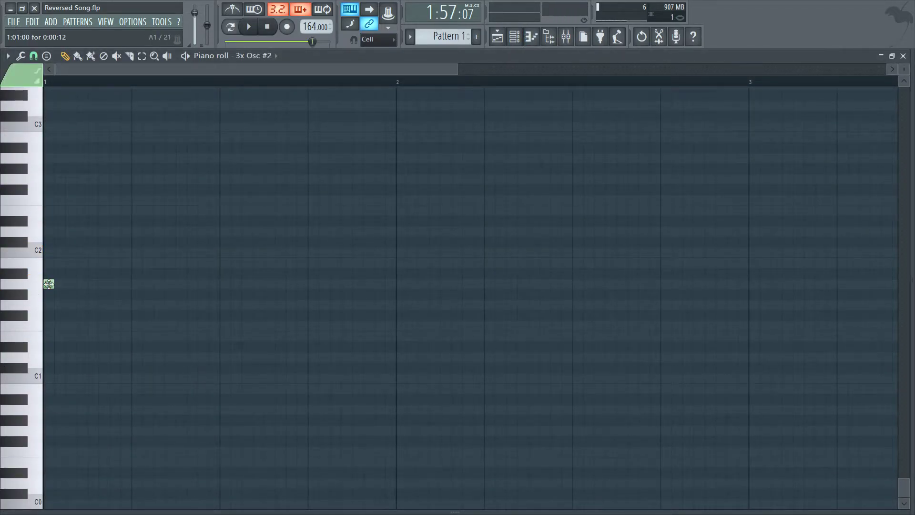
left_click(390, 283)
left_click(389, 284)
mouse_move(389, 285)
left_mouse_down()
mouse_move(224, 288)
mouse_move(581, 298)
mouse_move(395, 298)
left_mouse_up()
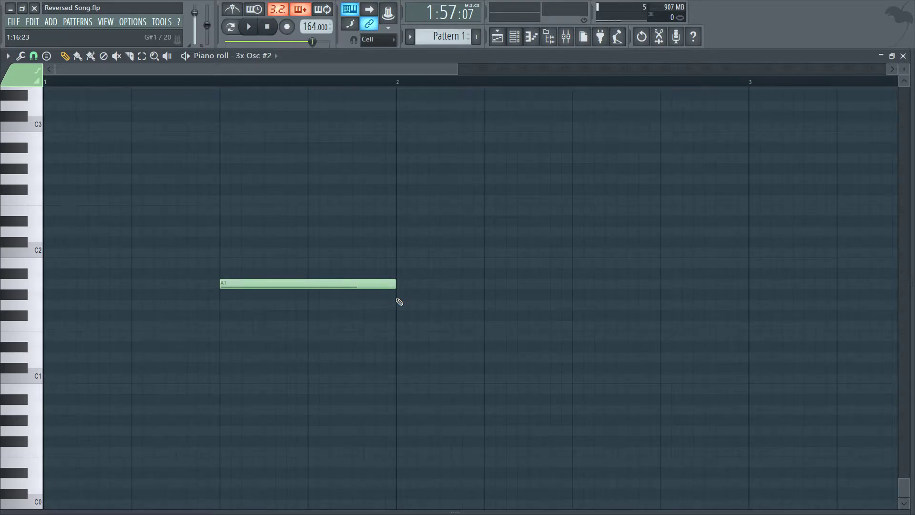
key("F7")
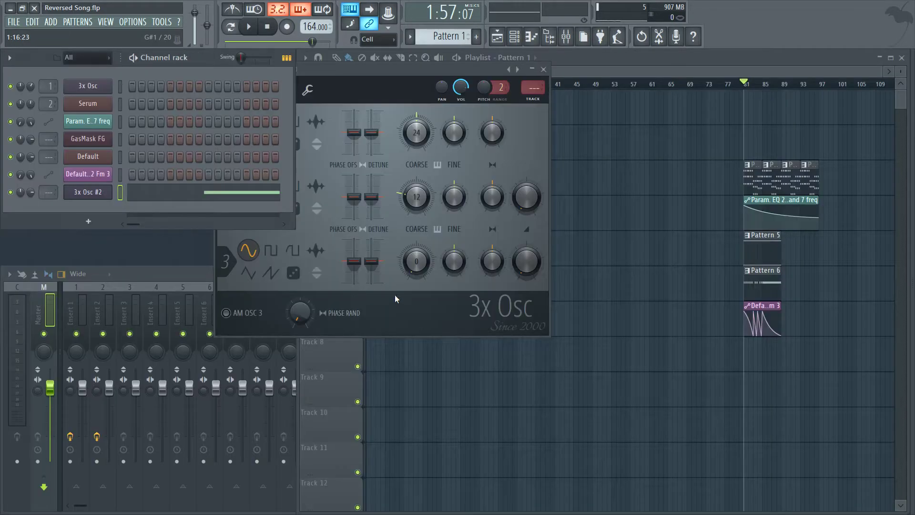
left_click(219, 195)
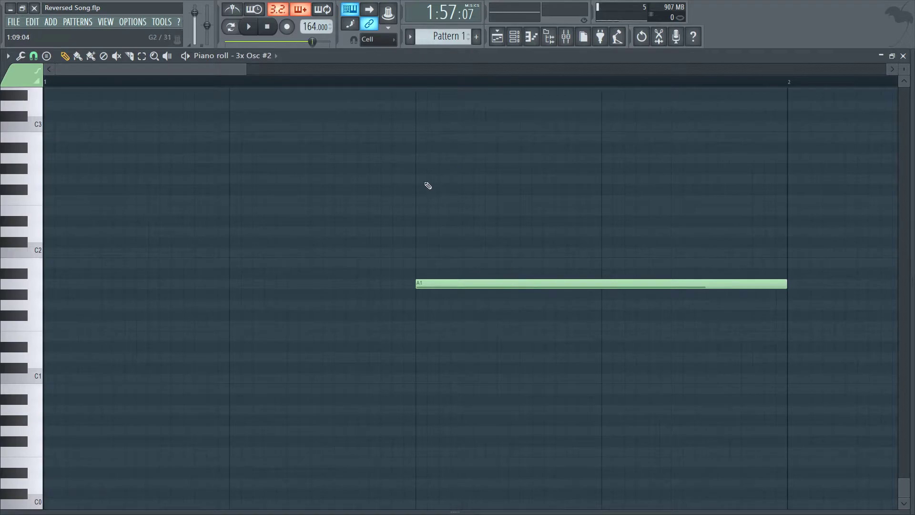
Add a slide note at F3 starting together with the A1 note and shorten it to 0:06:12
scroll(405, 127, "up", 6)
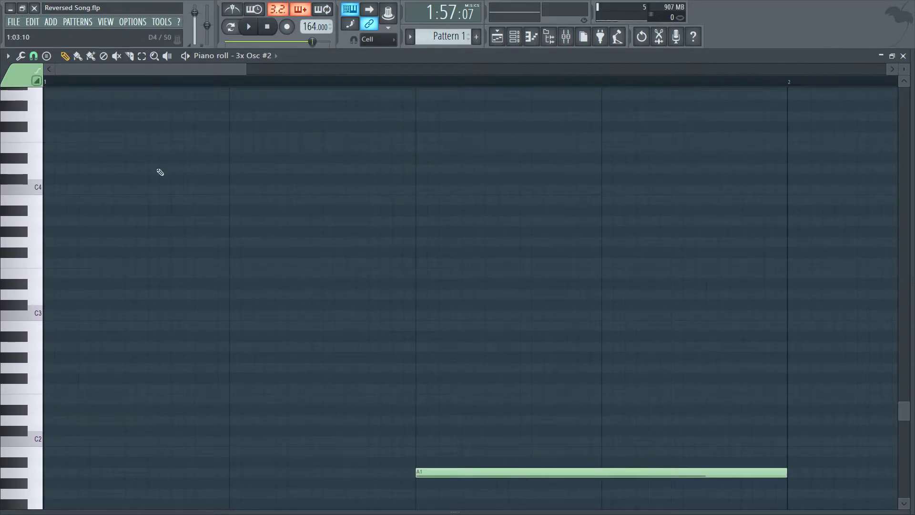
mouse_move(438, 245)
left_mouse_down()
mouse_move(431, 248)
mouse_move(445, 252)
left_mouse_up()
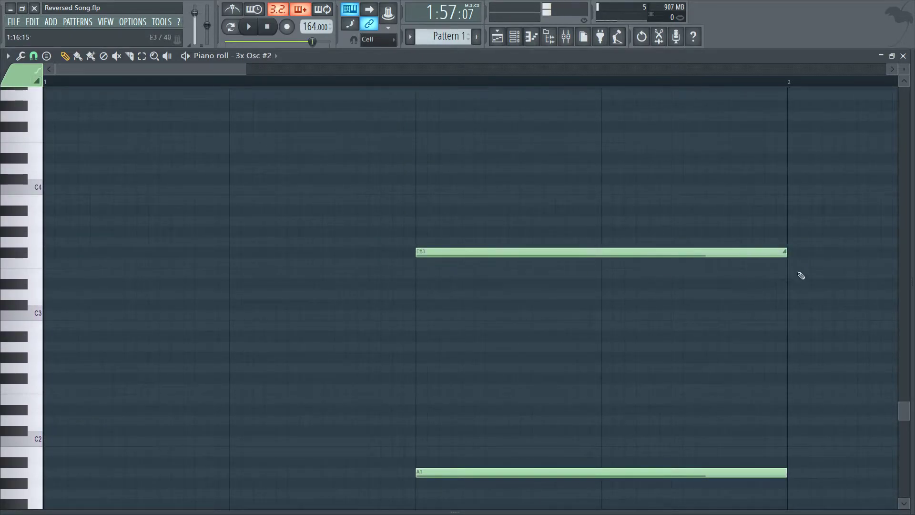
left_click_drag(778, 254, 706, 270)
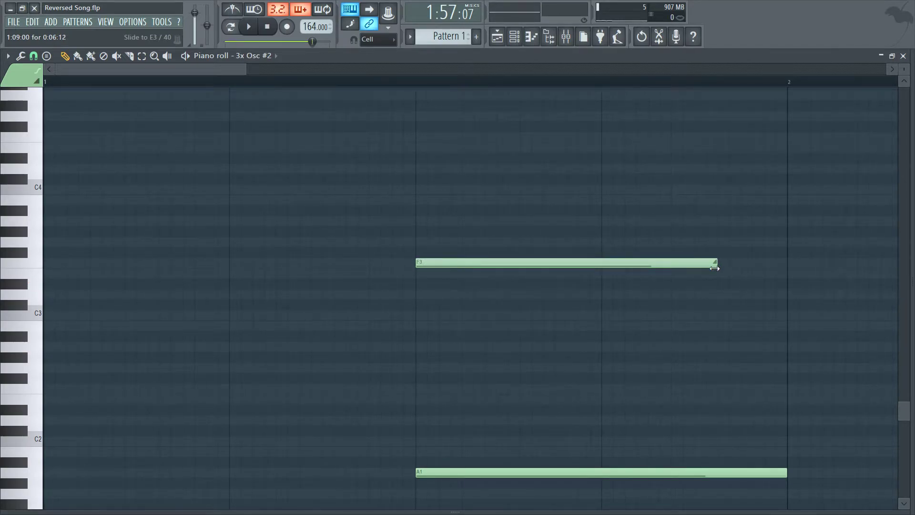
Preview Pattern 1, raise the slide note to A3 and play the pattern again
left_click(248, 26)
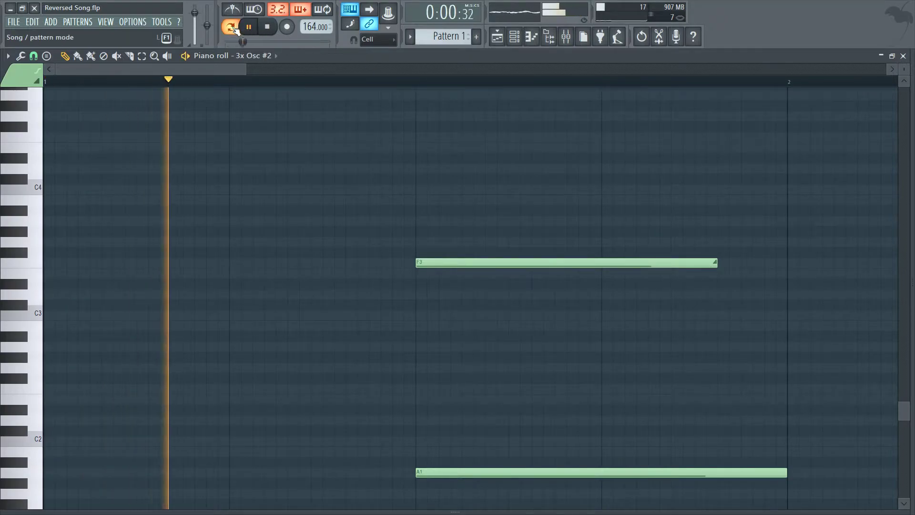
key("space")
left_click_drag(535, 263, 536, 215)
key("space")
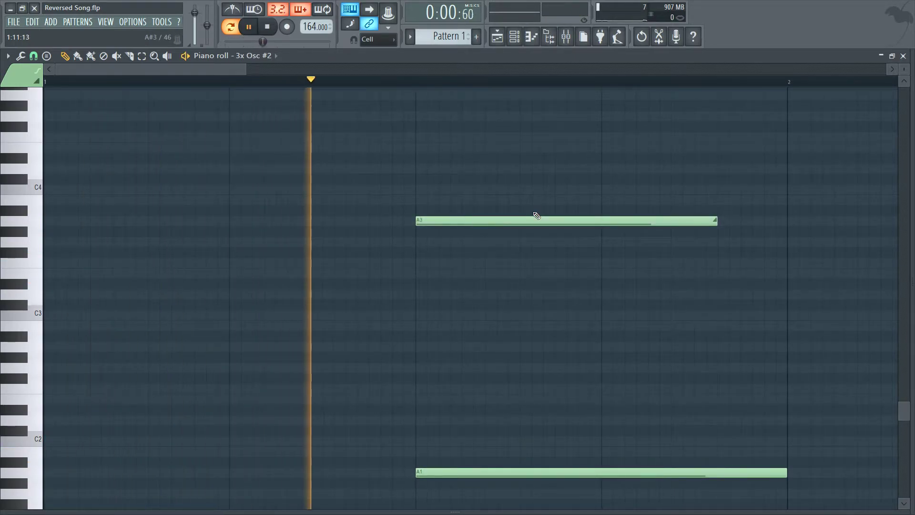
key("space")
Try the reverse slide by making A3 the full-length note and A1 the slide note, and preview it
mouse_move(592, 219)
left_mouse_down()
mouse_move(593, 472)
mouse_move(593, 220)
left_mouse_up()
key("space")
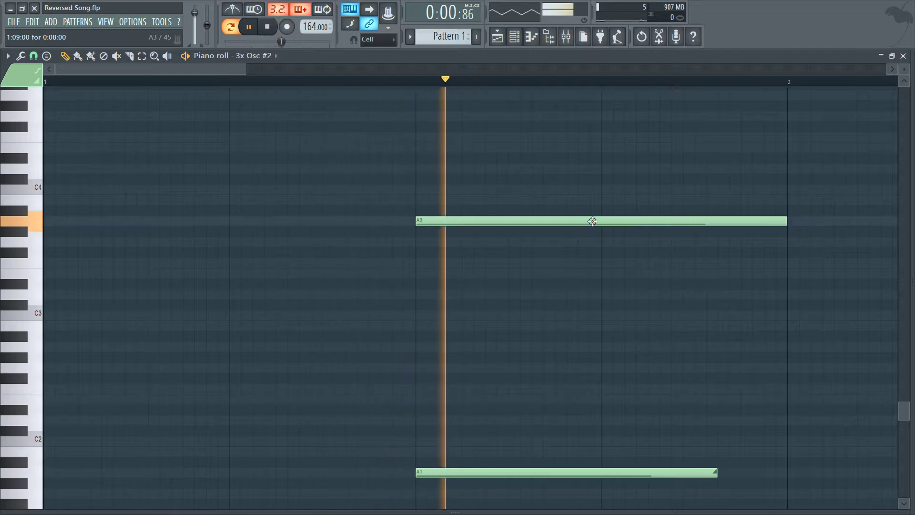
key("space")
key("space")
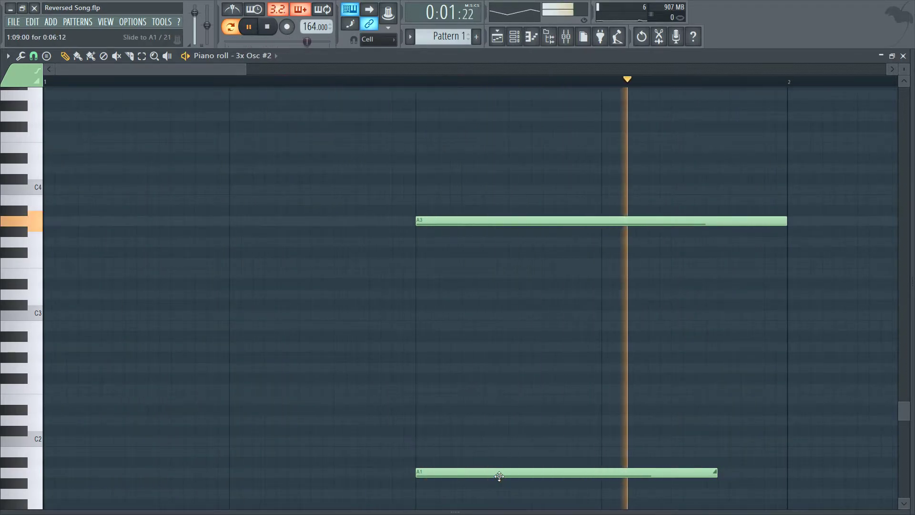
key("space")
Swap the two notes back so A1 is the full-length note and A3 the slide, and preview the pattern
mouse_move(491, 217)
left_mouse_down()
mouse_move(496, 476)
mouse_move(499, 290)
mouse_move(484, 217)
left_mouse_up()
key("space")
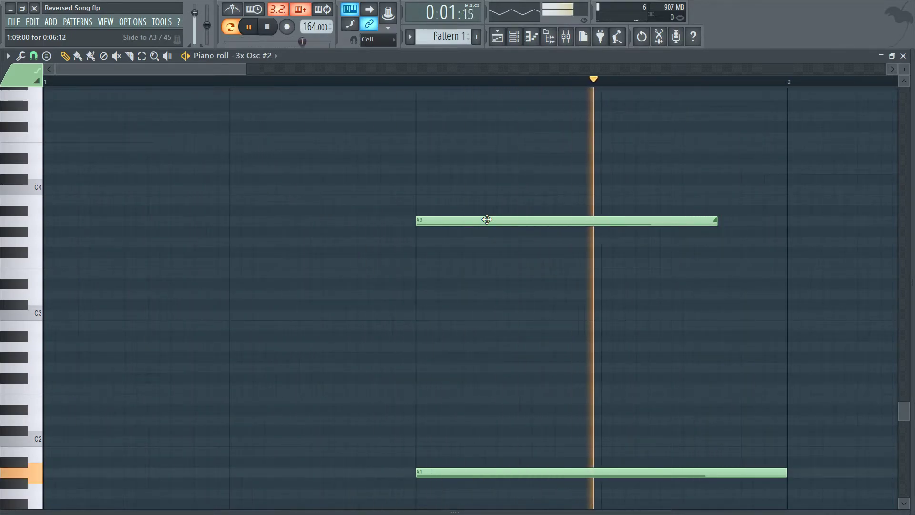
key("space")
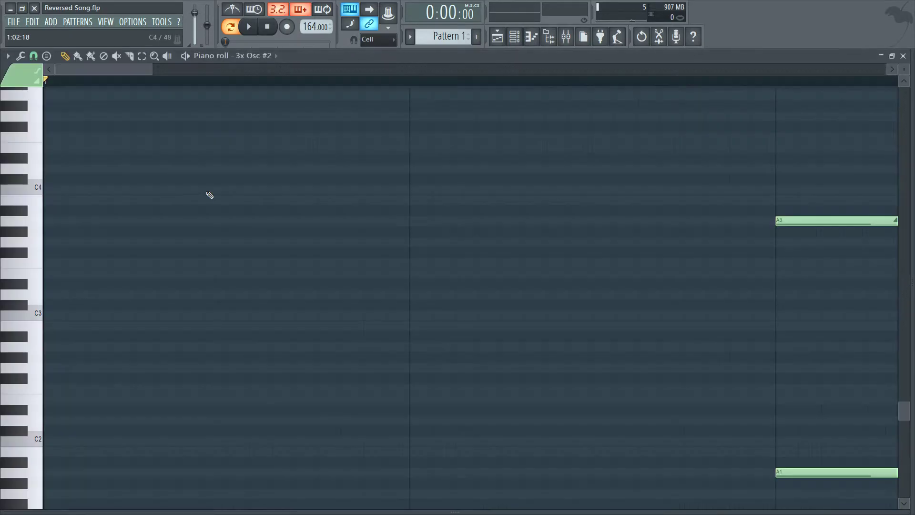
Move both notes to the start of bar 1 at A1 and A3, preview them and close the piano roll and synth window
scroll(573, 81, "down", 3)
key("ctrl+a")
scroll(630, 497, "down", 1)
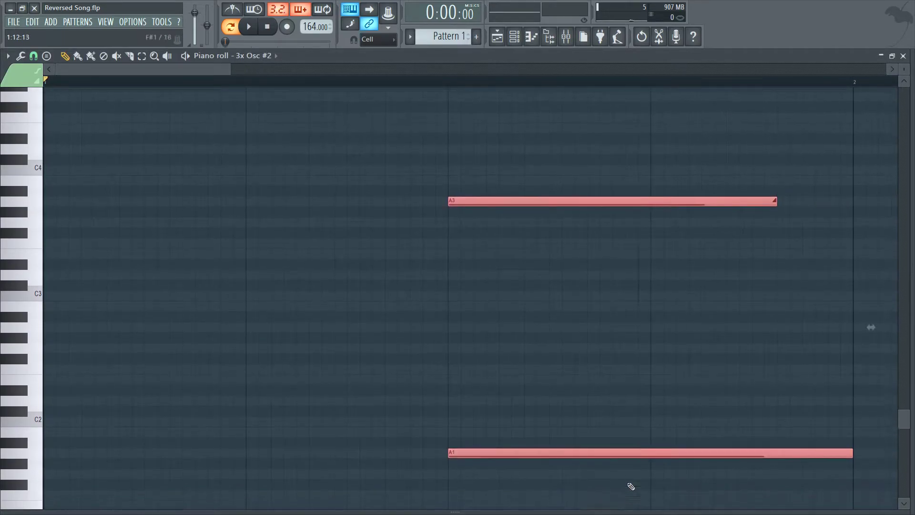
left_click_drag(620, 452, 158, 456)
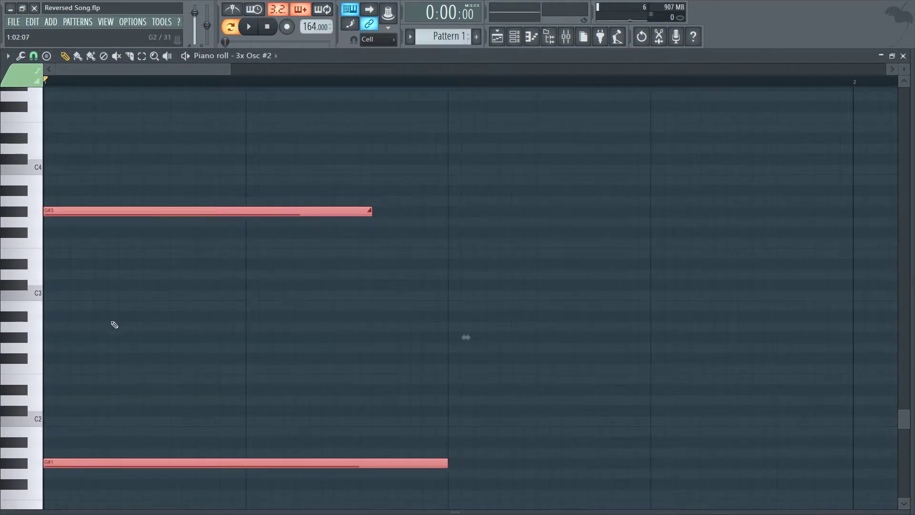
left_click_drag(92, 211, 90, 200)
key("space")
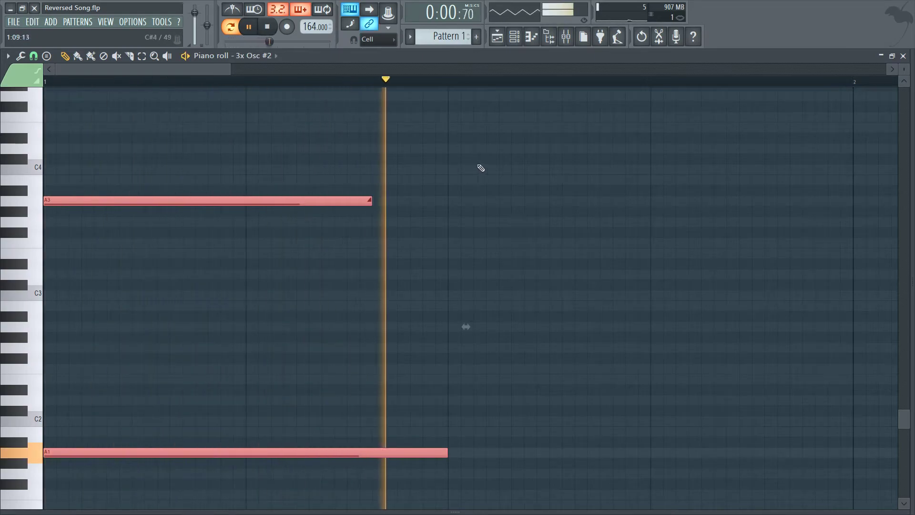
key("space")
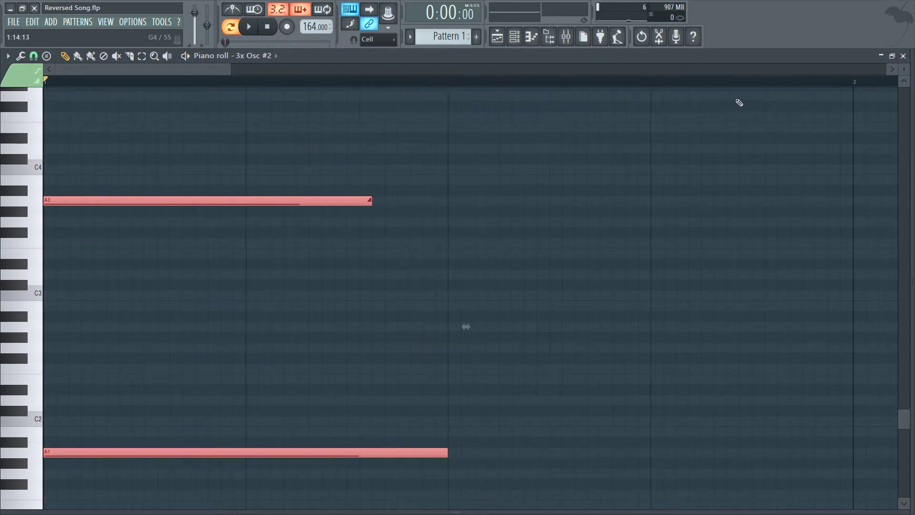
left_click(904, 57)
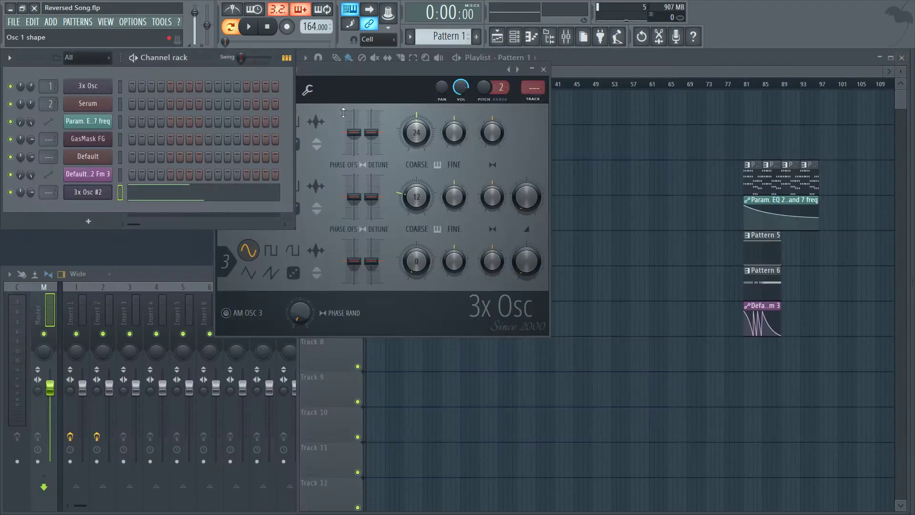
left_click(544, 69)
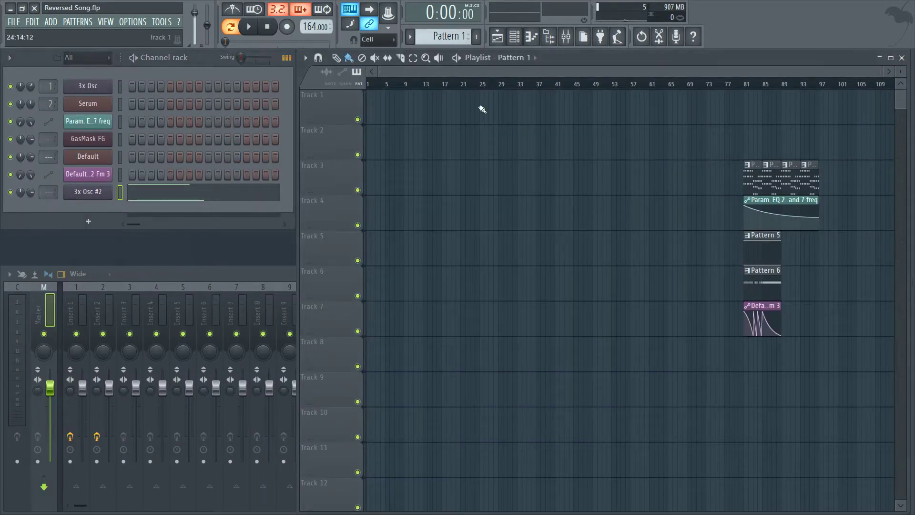
Place Pattern 1 at bar 1 on Track 1, trim the clip to half a bar and select that time range
left_click_drag(387, 112, 354, 109)
scroll(389, 88, "up", 5)
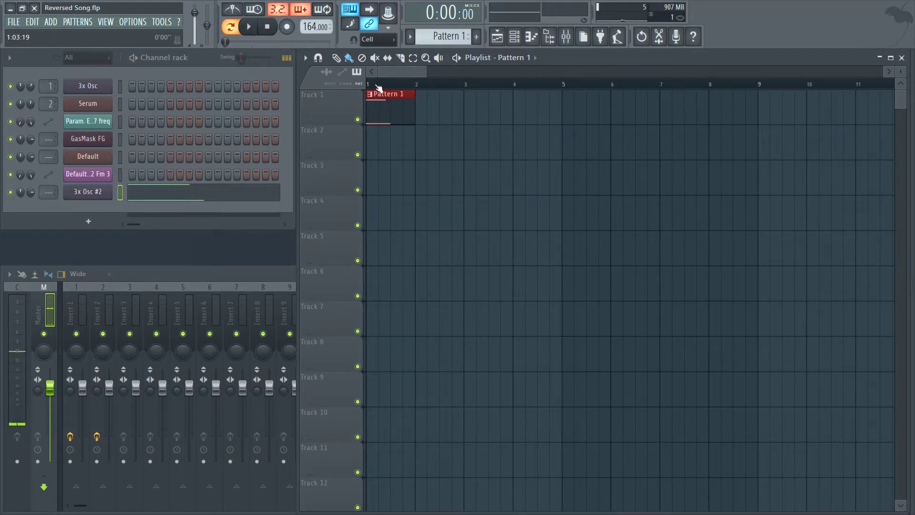
left_click_drag(410, 94, 363, 86)
Export Pattern 1 in Pattern mode as an MP3 file named "Reversed Song (Drum)"
left_click(14, 22)
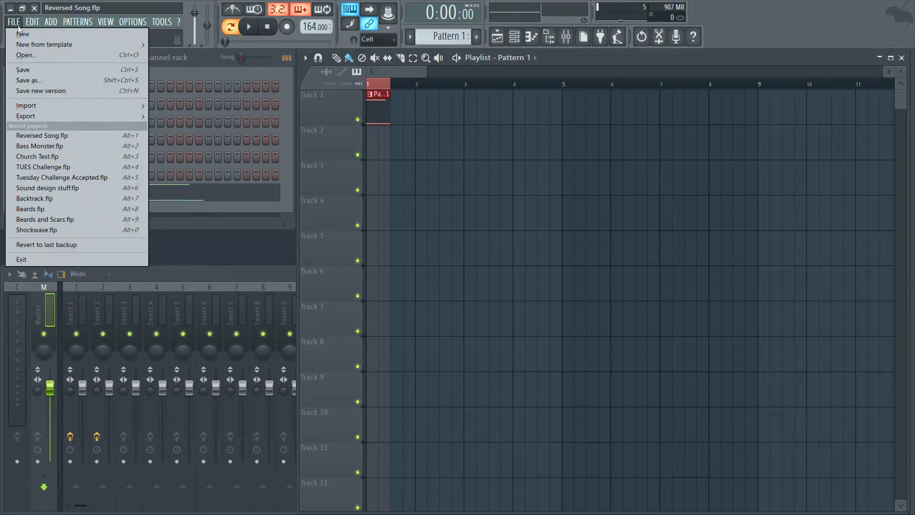
mouse_move(43, 113)
left_click(193, 139)
type("()")
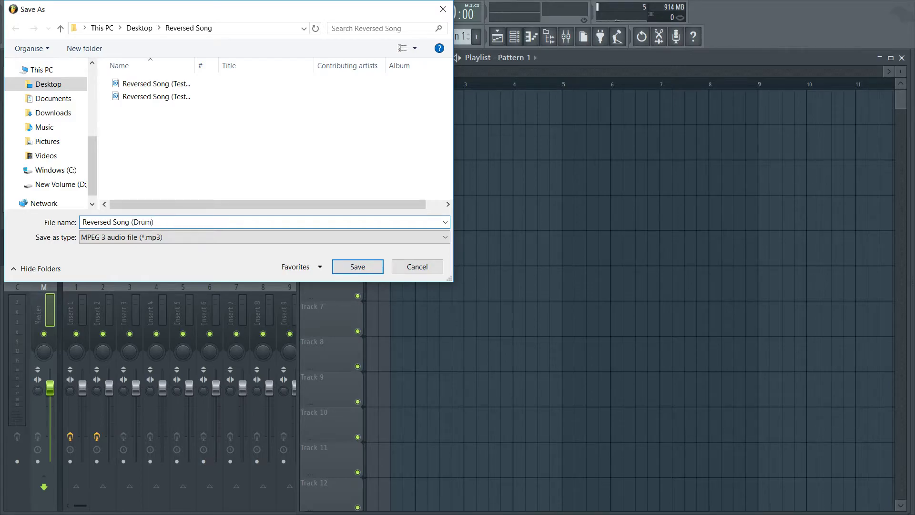
type("Drum")
key("Return")
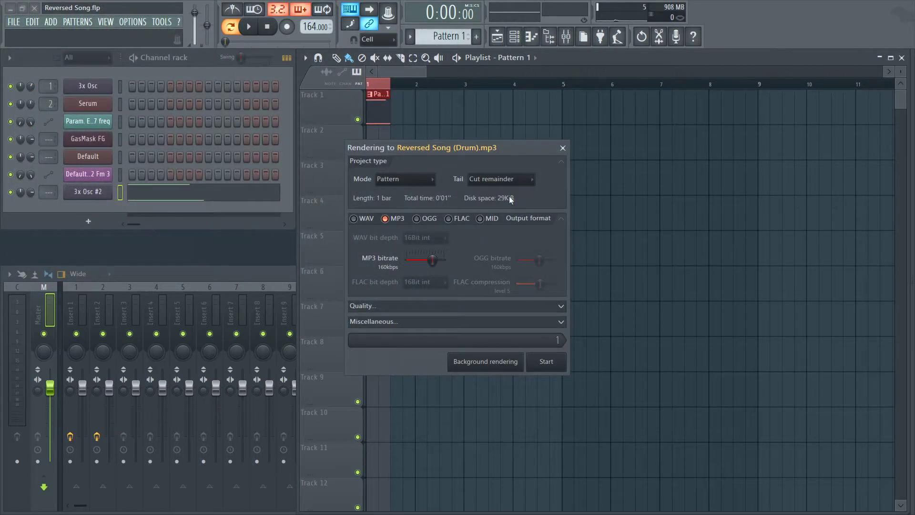
left_click(547, 363)
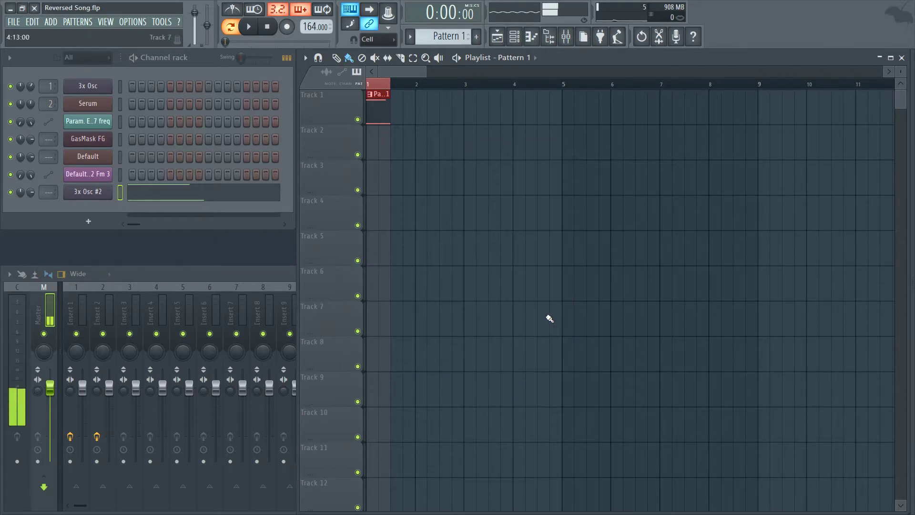
Import the exported Reversed Song (Drum) file onto Track 4 at bar 1 and preview it
key("super")
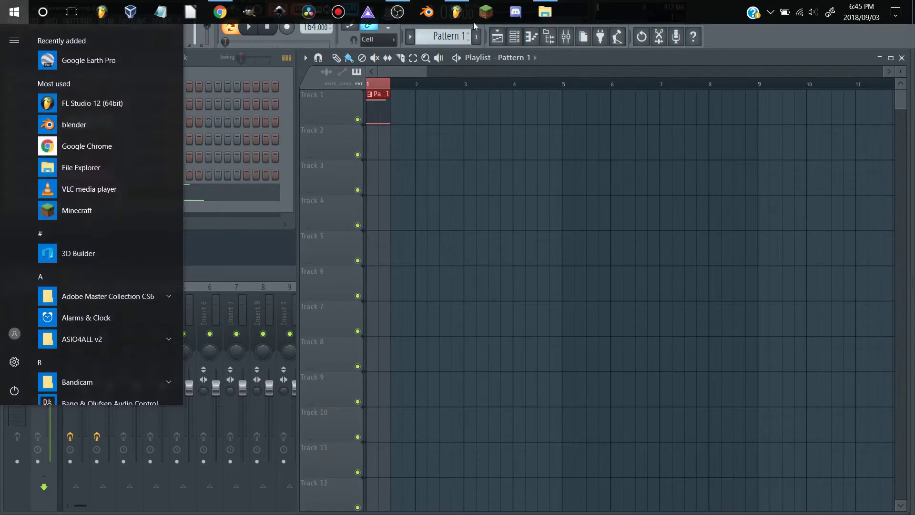
left_click(143, 10)
left_click(202, 172)
left_click_drag(189, 149, 321, 196)
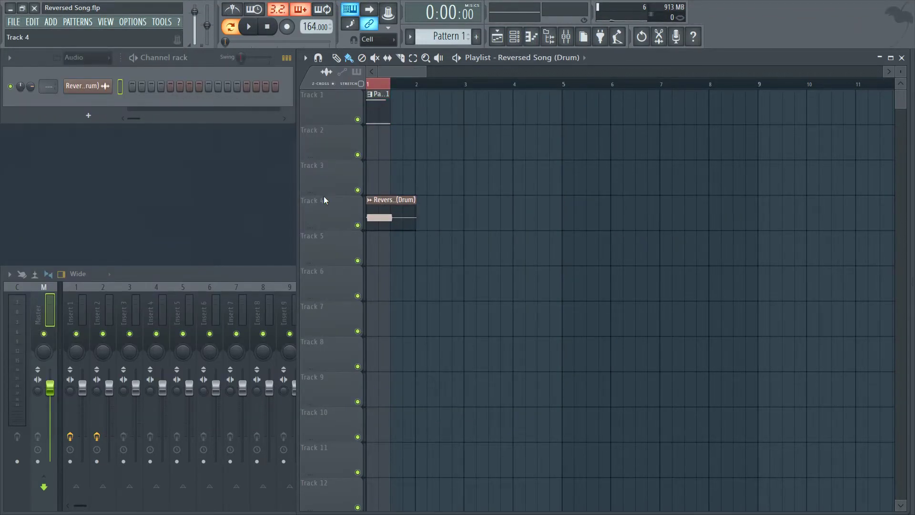
key("space")
key("space")
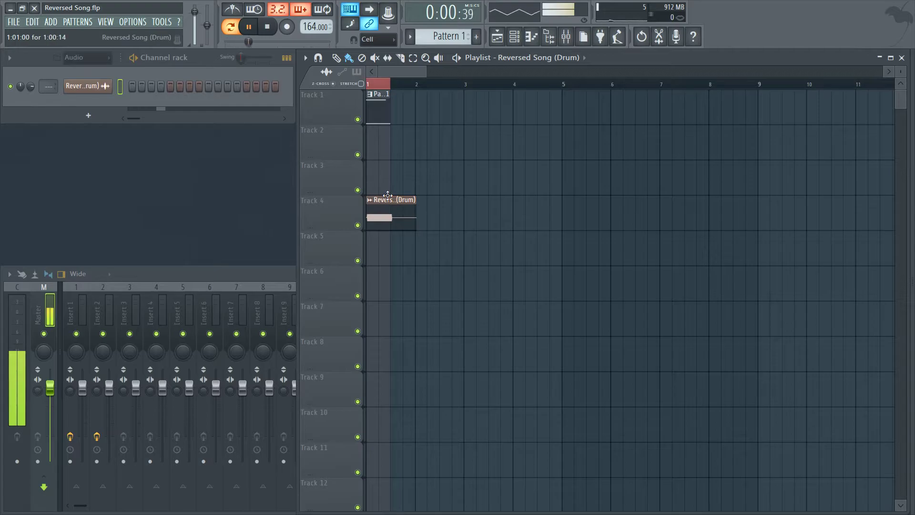
left_click_drag(416, 200, 390, 199)
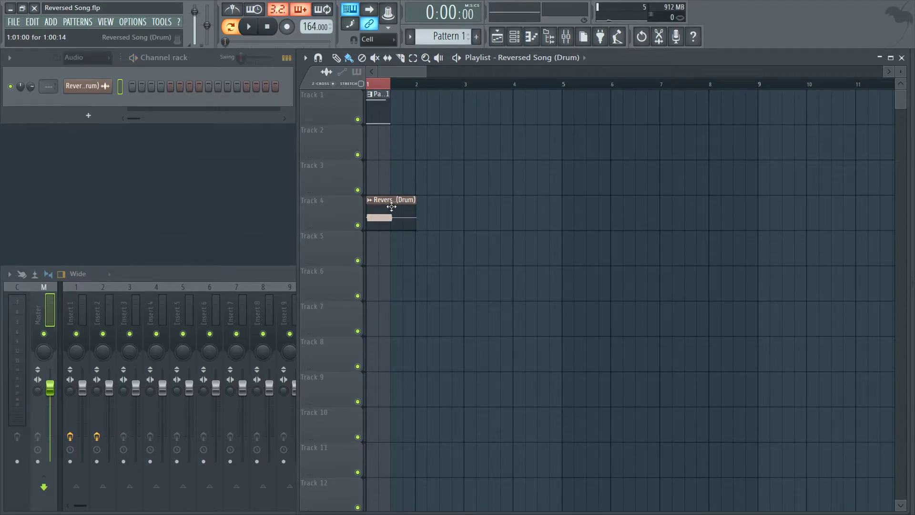
Reverse the drum sample with silence trimming raised, and shorten its Track 4 clip to half a bar
double_click(391, 206)
left_click(197, 252)
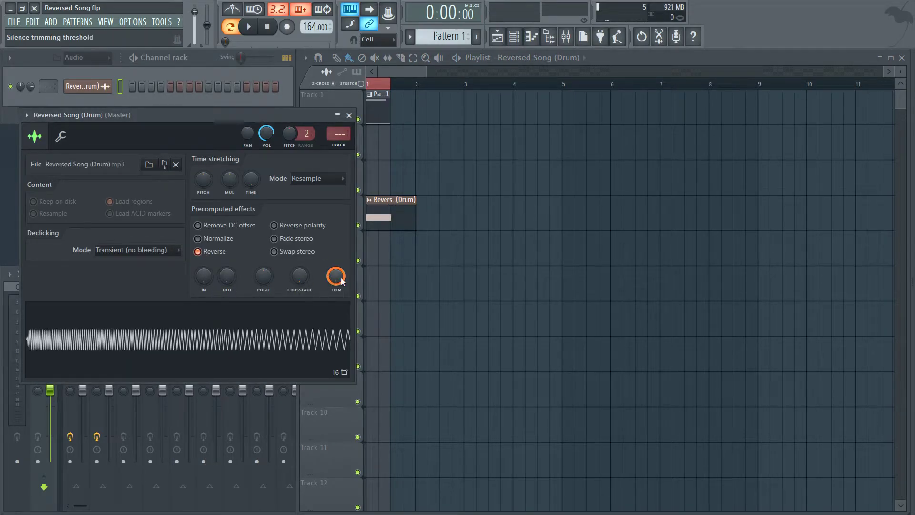
key("space")
key("space")
left_click_drag(414, 210, 386, 210)
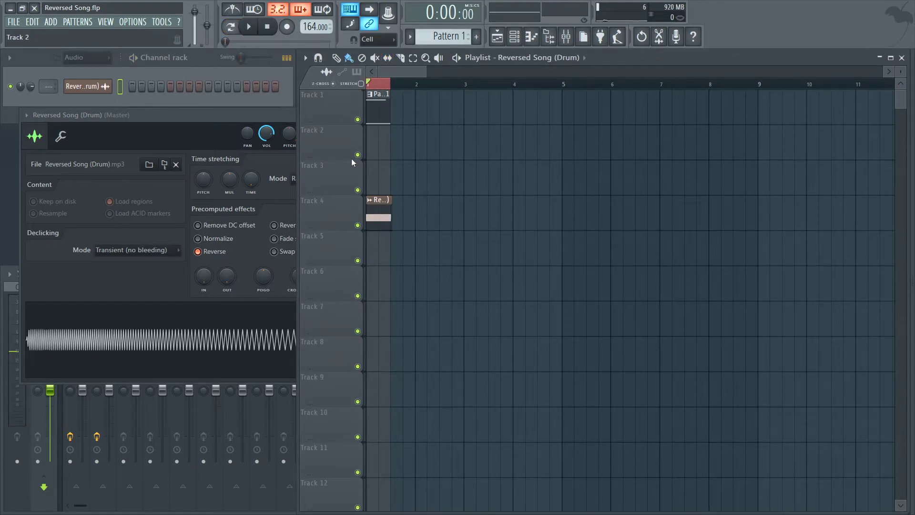
Mute Track 1, preview the reversed drum clip on its own and close the sampler window
key("space")
left_click(357, 120)
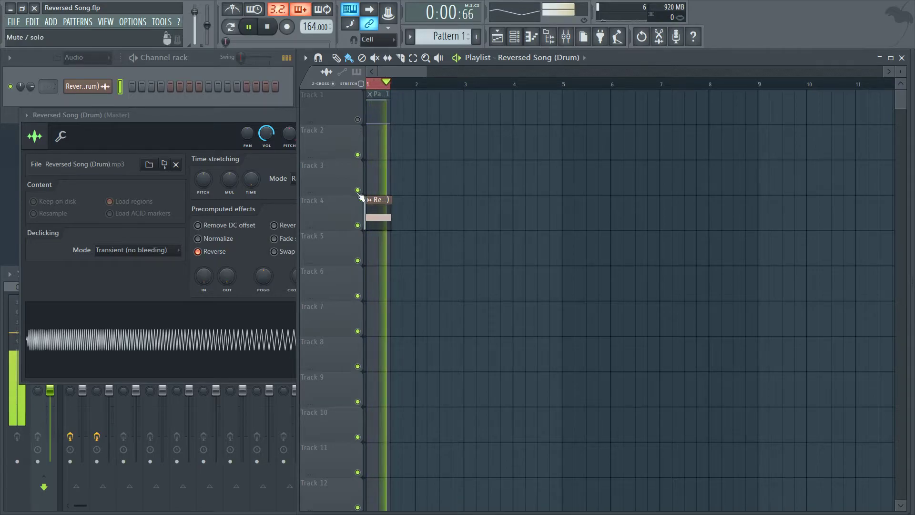
key("space")
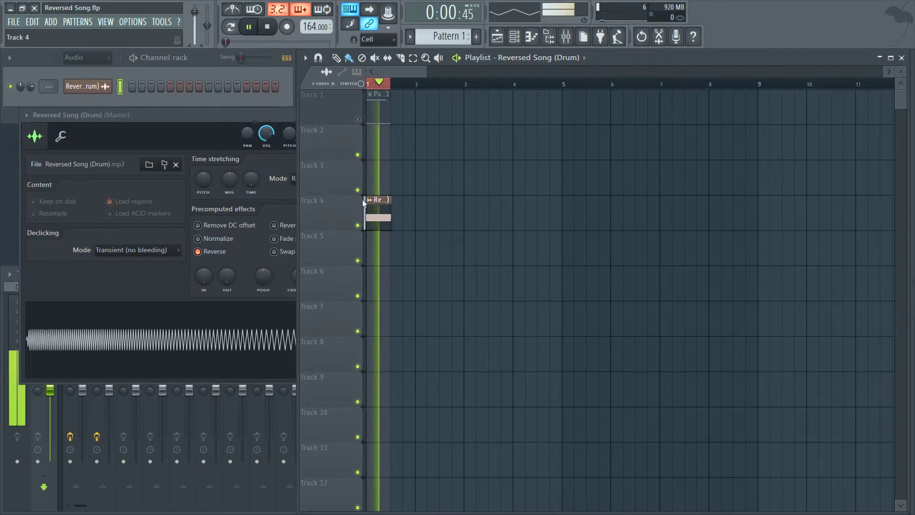
left_click(256, 116)
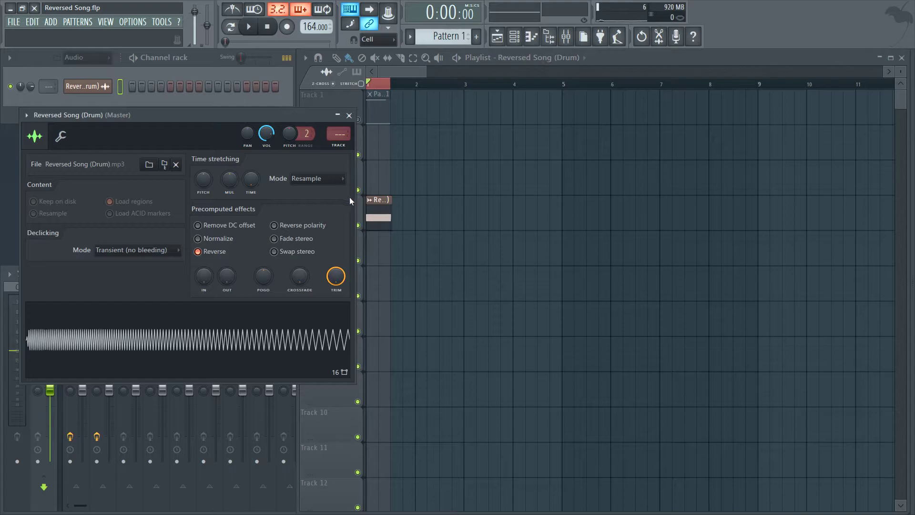
left_click(350, 116)
key("space")
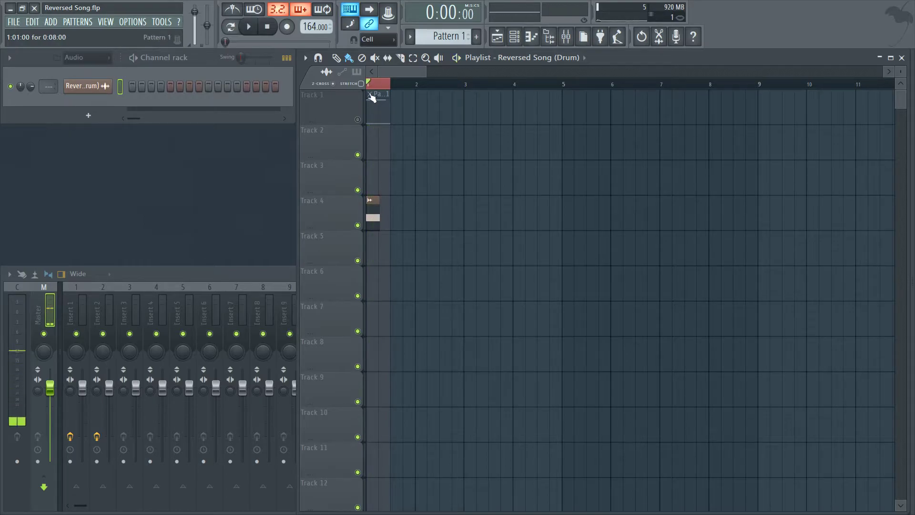
Try shorter lengths for the Track 4 drum clip and extend it back to half a bar
scroll(387, 88, "up", 5)
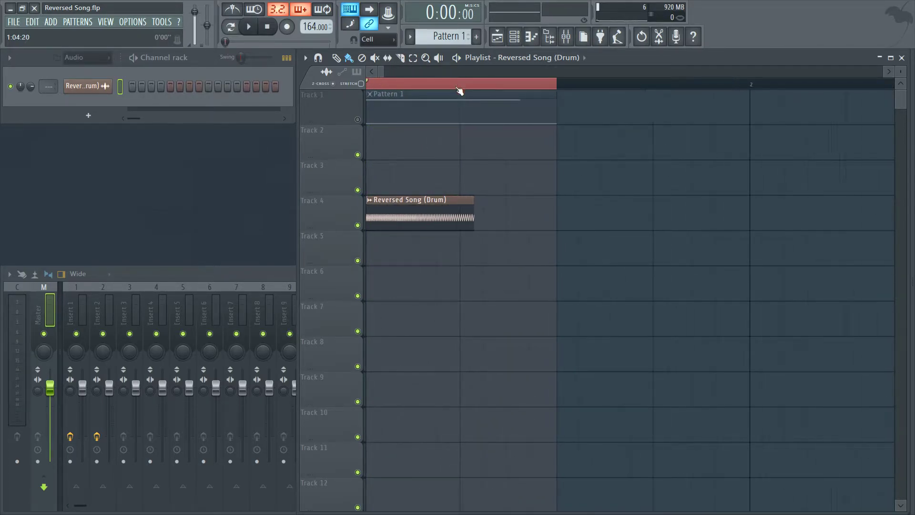
scroll(460, 91, "up", 3)
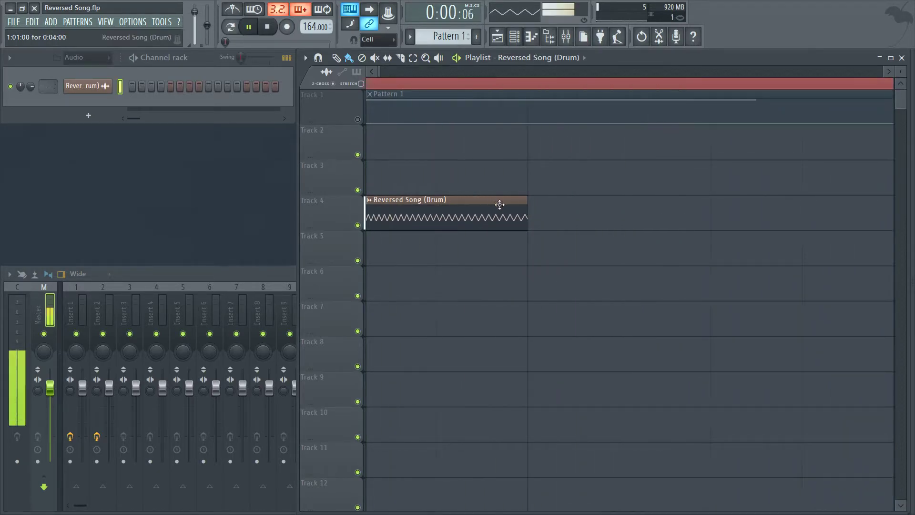
left_click_drag(524, 204, 790, 206)
scroll(598, 90, "down", 2)
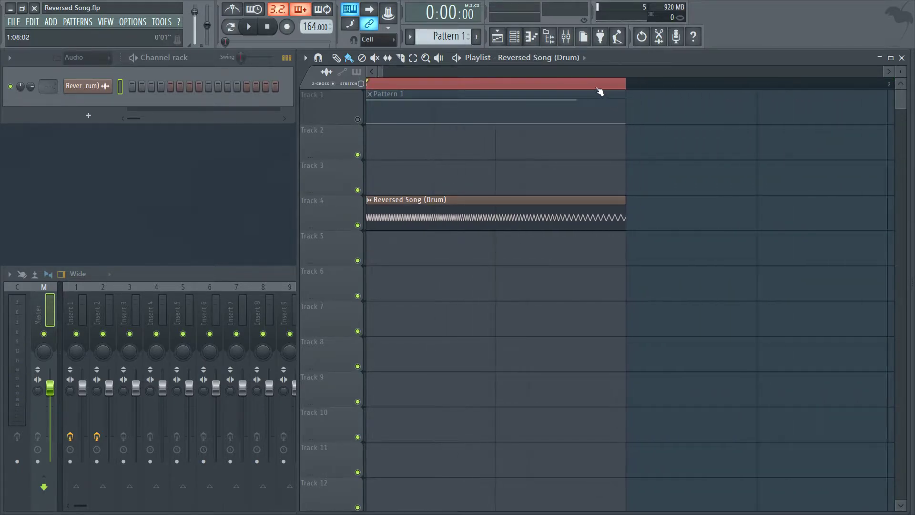
Shorten the Track 4 drum clip to one beat, preview it and remove the Pattern 1 clip from Track 1
mouse_move(369, 208)
left_mouse_down()
mouse_move(527, 207)
mouse_move(371, 201)
mouse_move(421, 223)
mouse_move(458, 219)
mouse_move(367, 217)
left_mouse_up()
key("space")
key("space")
left_click(415, 218)
left_click(420, 209)
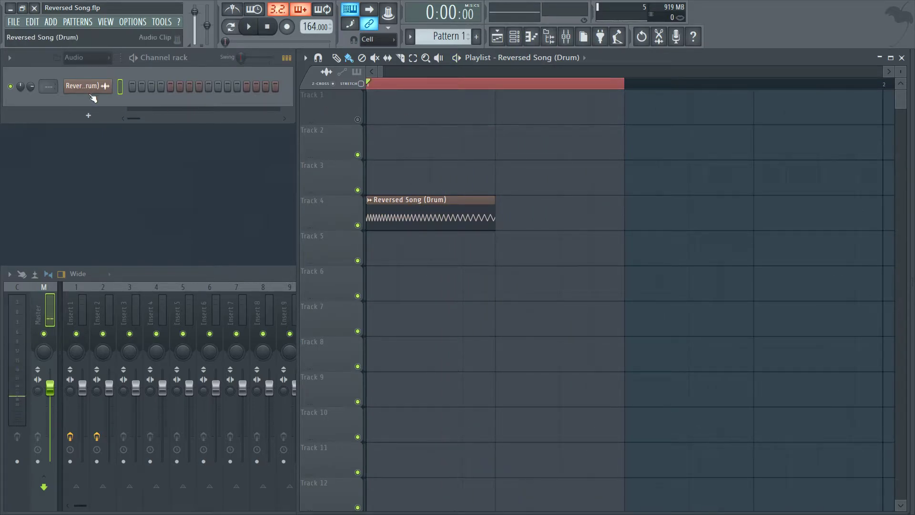
left_click(422, 212)
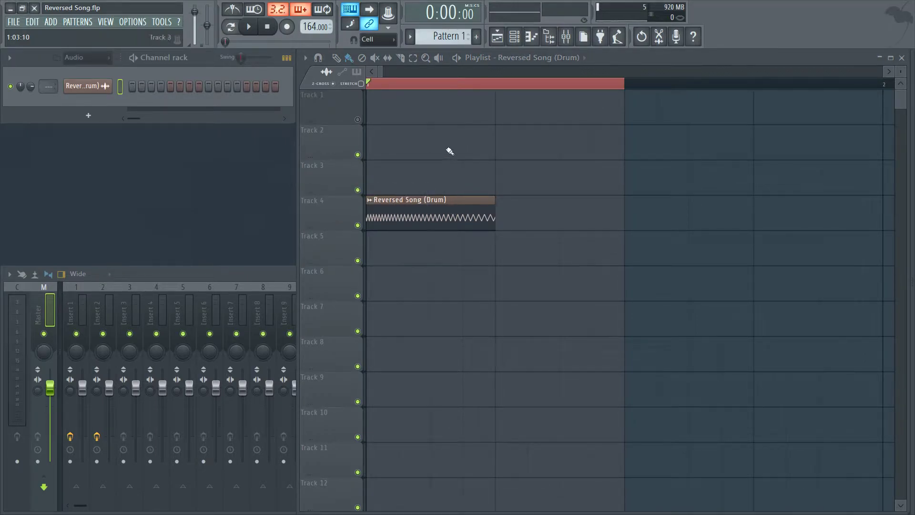
Duplicate the one-beat drum clip along Track 4 so four copies fill bar 1, and play the result
scroll(447, 75, "down", 2)
left_click_drag(406, 219, 493, 216)
left_click_drag(608, 231, 381, 210)
key("ctrl+b")
key("space")
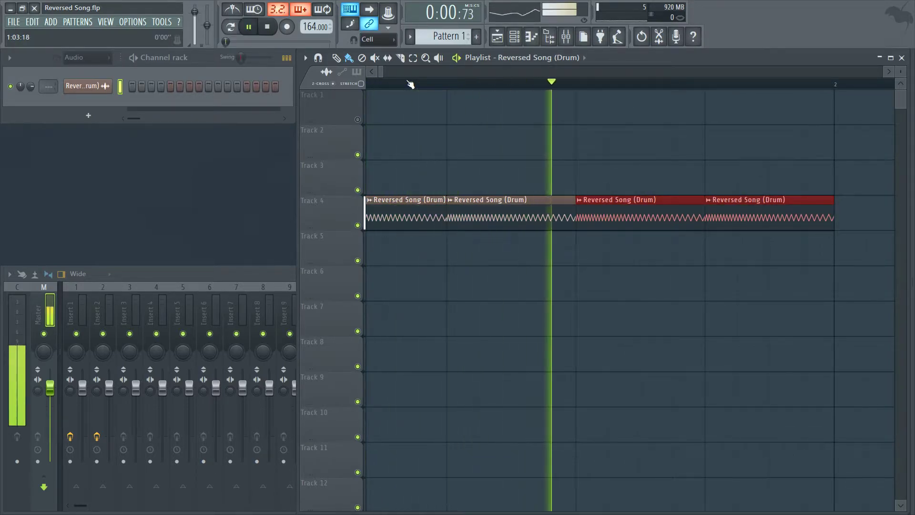
key("space")
Show all channels in the channel rack and route the Reversed Song (Drum) sampler to mixer track 3
scroll(475, 88, "down", 2)
scroll(476, 87, "down", 2)
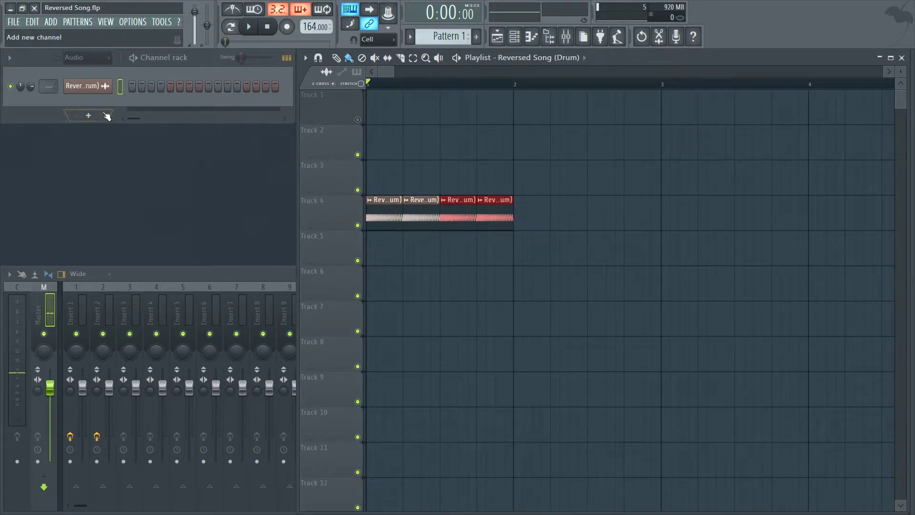
left_click(99, 92)
scroll(335, 136, "up", 3)
scroll(337, 137, "down", 1)
double_click(340, 138)
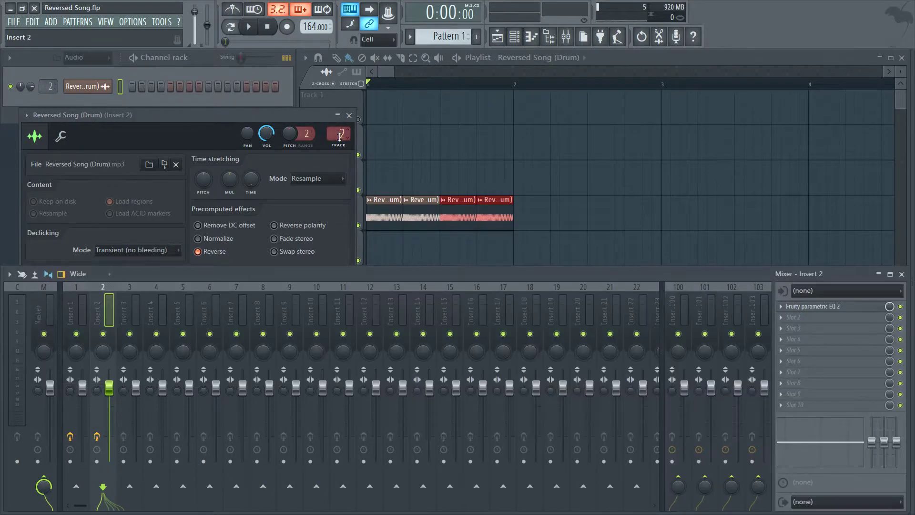
left_click(81, 61)
left_click(72, 72)
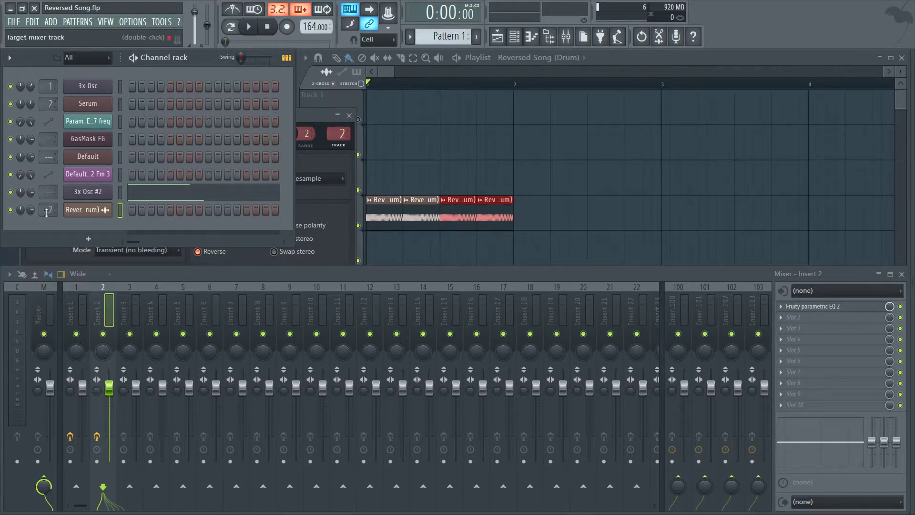
scroll(47, 213, "up", 1)
left_click(306, 119)
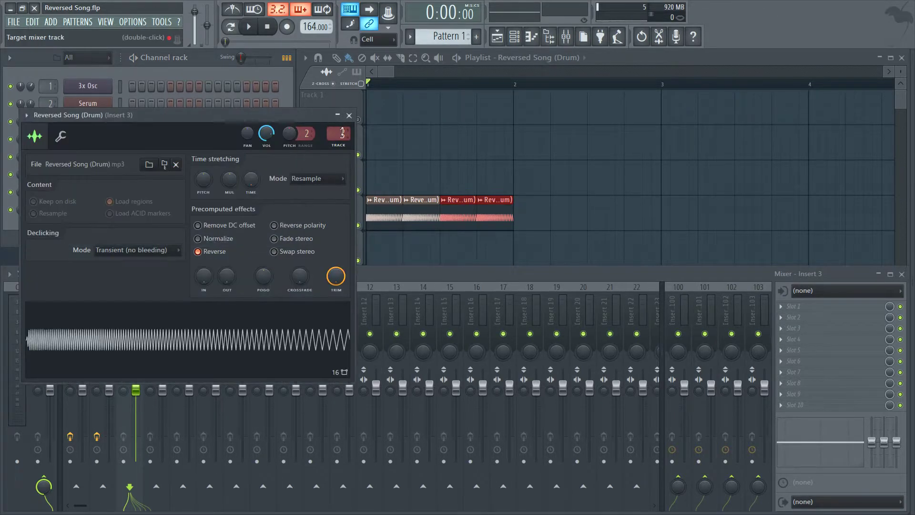
Add Fruity Reeverb 2 to the first effect slot of Insert 3, preview the drums and close the plugin windows
left_click(784, 310)
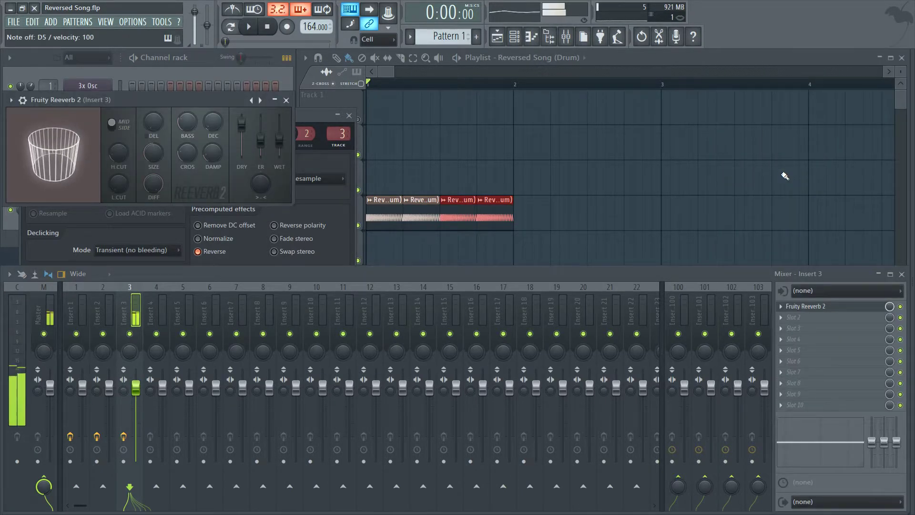
key("space")
key("space")
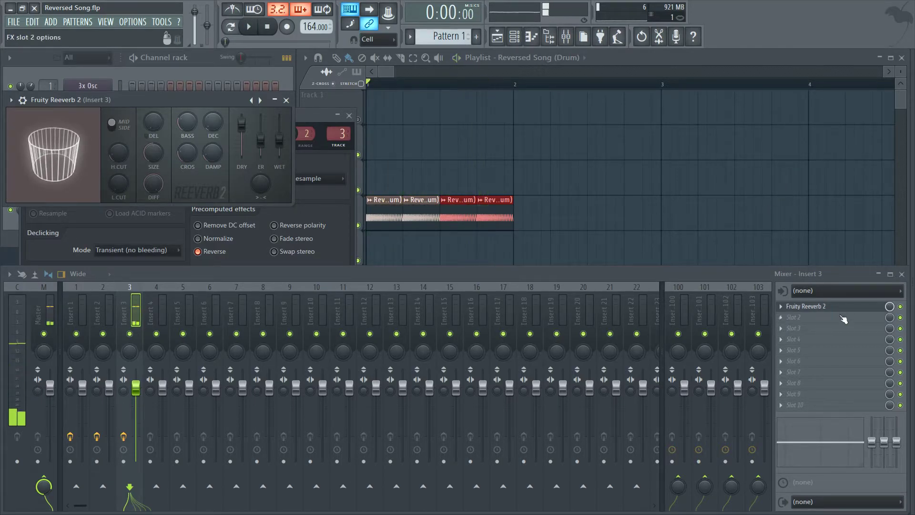
key("Escape")
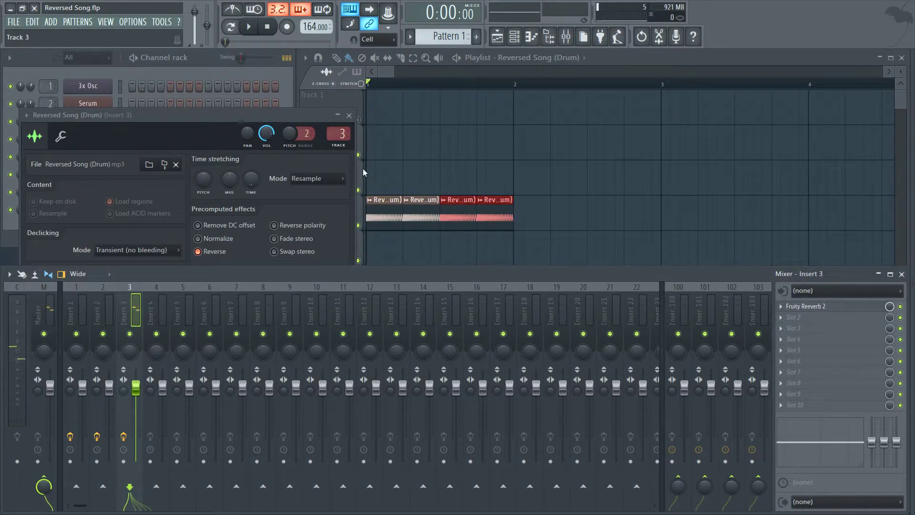
key("Escape")
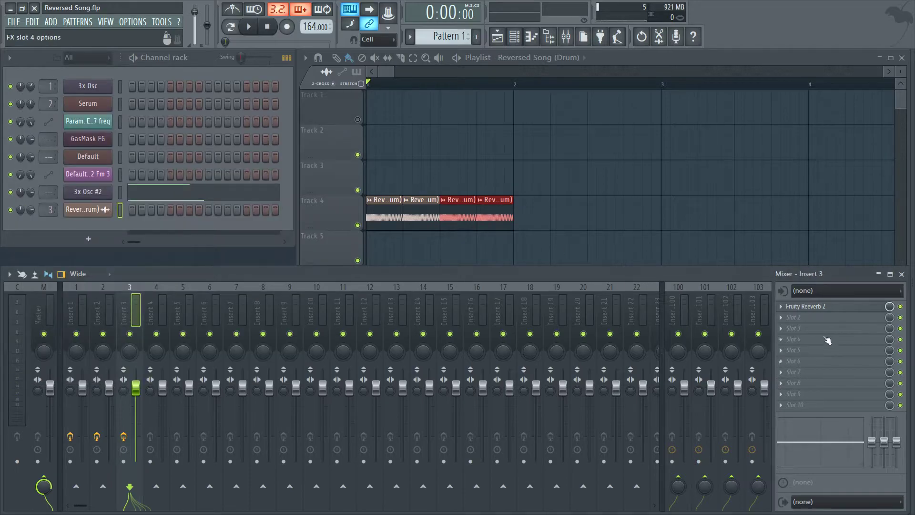
Reopen Fruity Reeverb 2, audition its presets against the drum loop and close the reverb window
left_click(828, 308)
left_click_drag(217, 103, 483, 172)
left_click(524, 165)
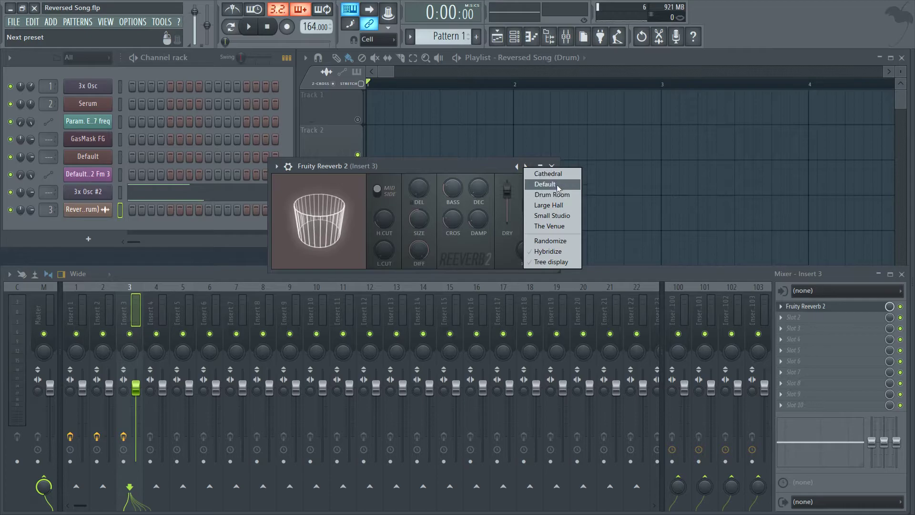
left_click(557, 188)
key("d")
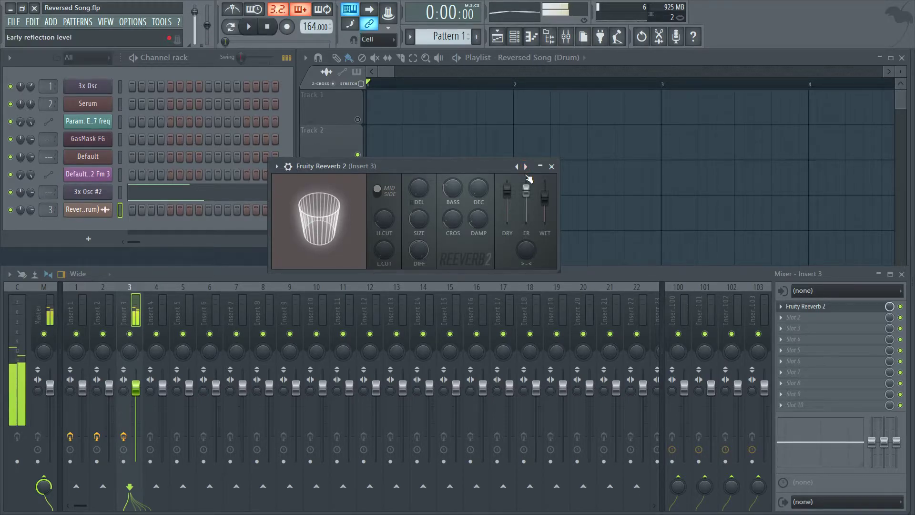
key("space")
key("space")
key("space")
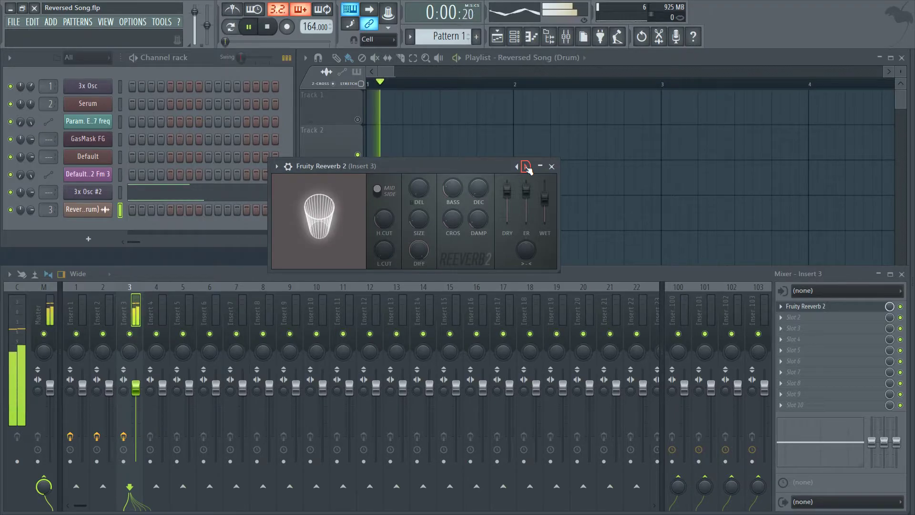
key("space")
left_click(552, 167)
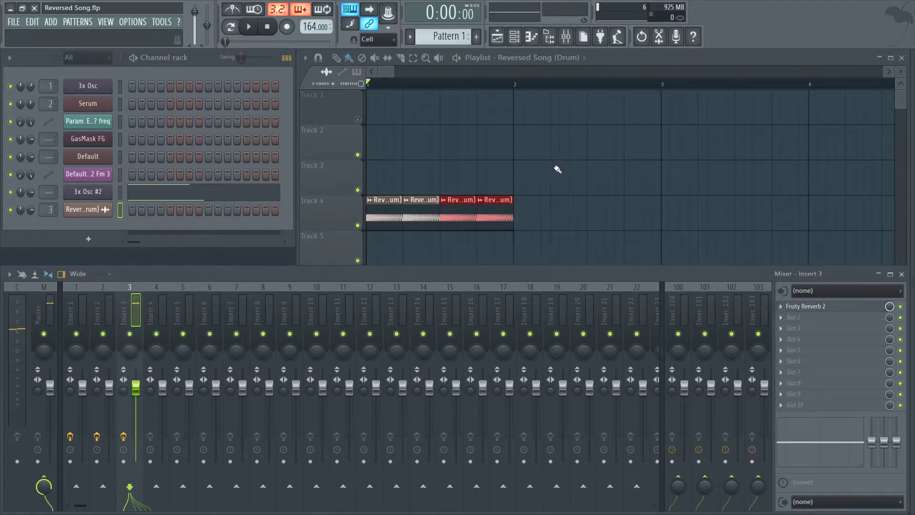
Raise the pogo setting of the Reversed Song (Drum) sample and audition the sound
left_click(784, 320)
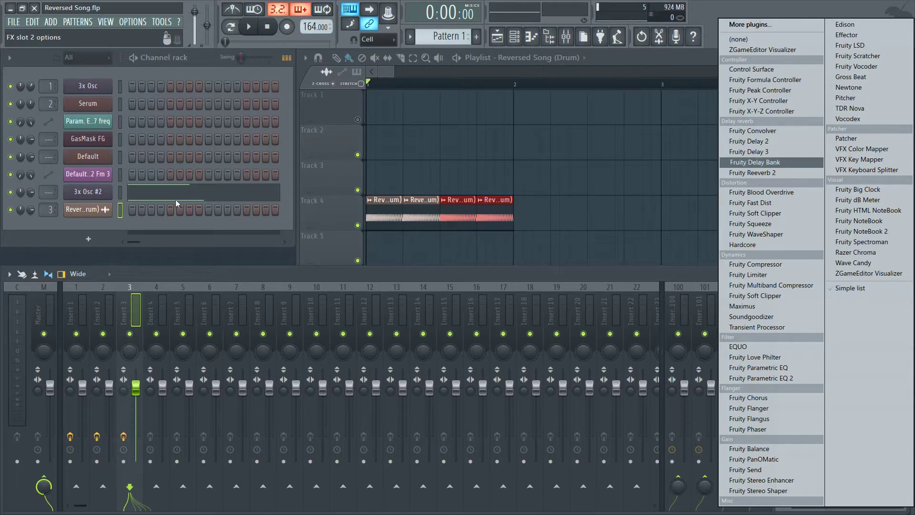
left_click(100, 209)
left_click(100, 208)
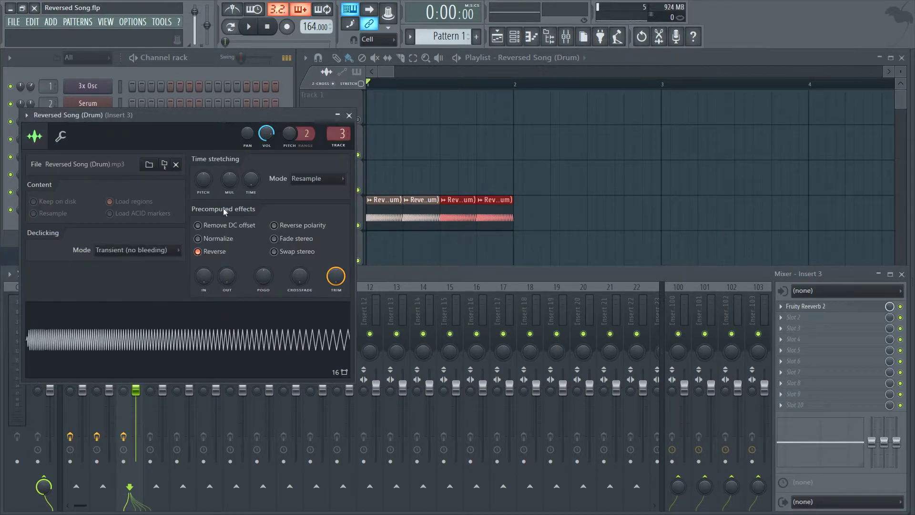
key("d")
scroll(265, 280, "up", 5)
key("c")
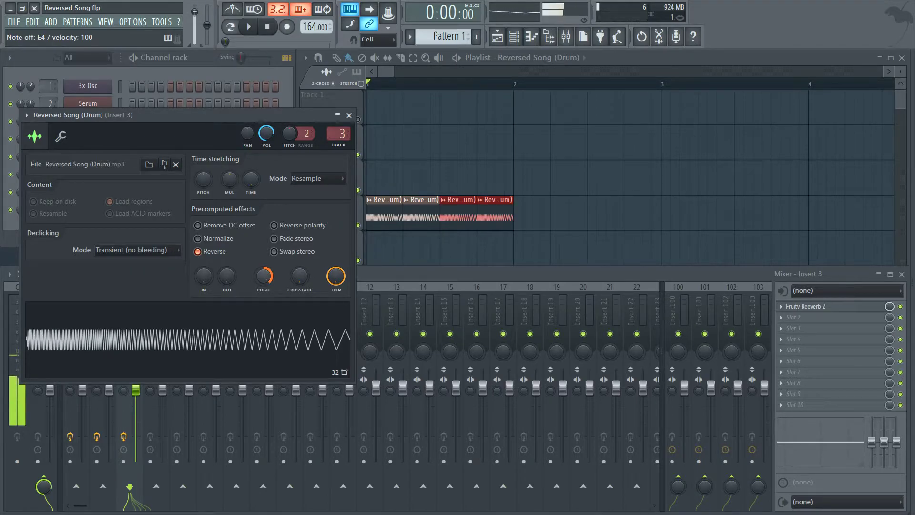
Set the pogo effect of the Reversed Song (Drum) sample to about -50% while auditioning the loop
key("x")
scroll(265, 280, "up", 3)
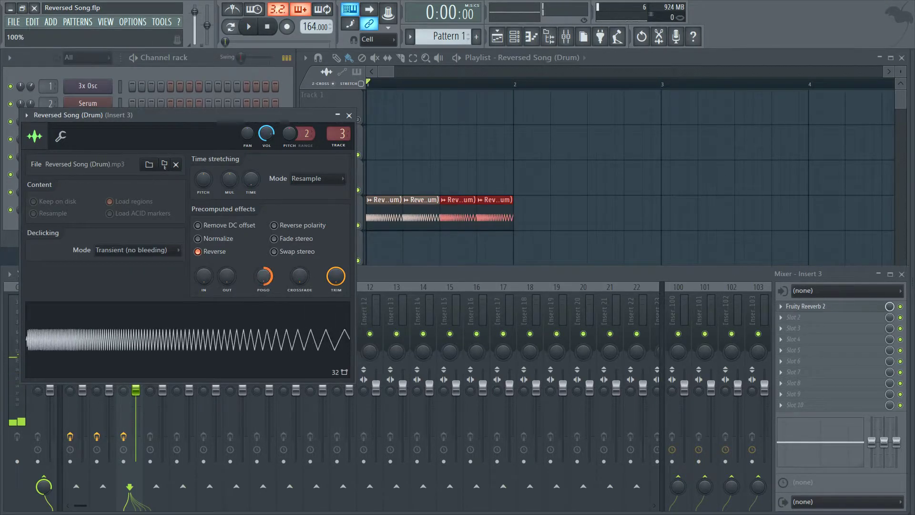
key("space")
scroll(266, 280, "down", 3)
scroll(265, 280, "up", 3)
scroll(266, 280, "down", 2)
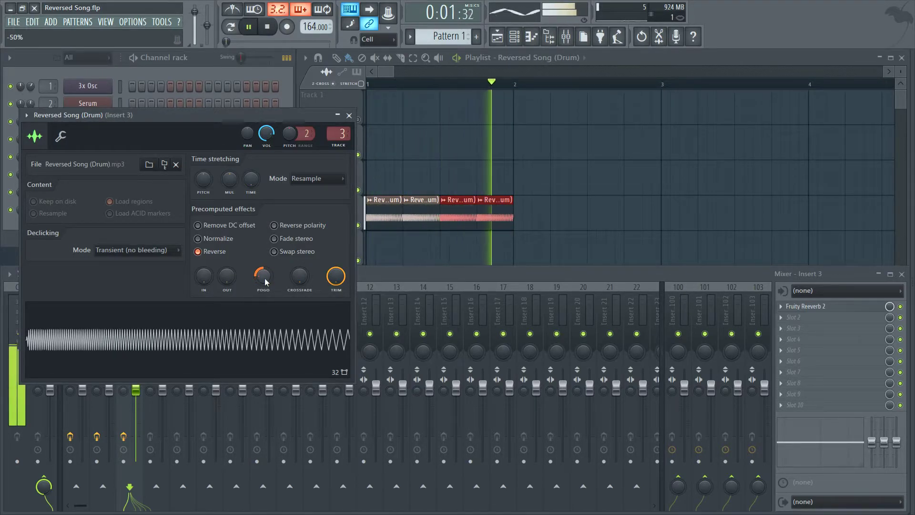
left_click(275, 252)
key("space")
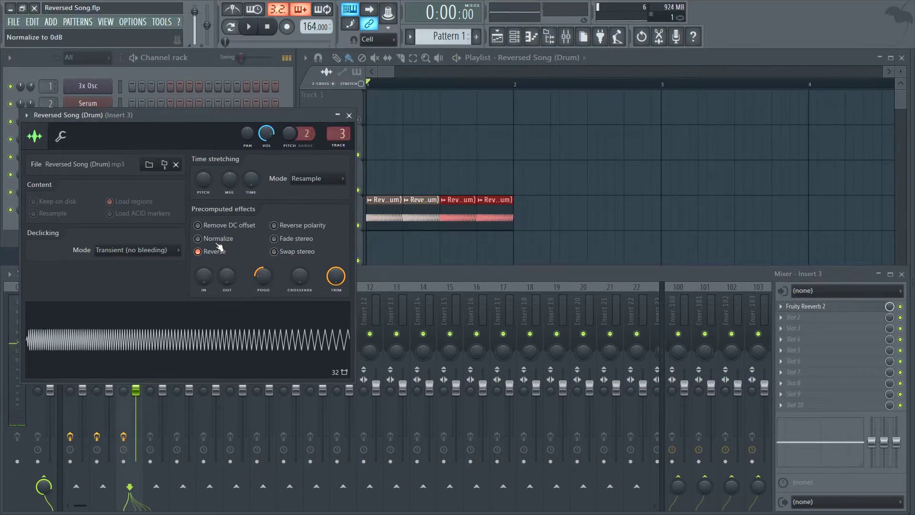
Try a crossfade on the drum sample, audition it and reset the crossfade
scroll(299, 276, "up", 3)
key("space")
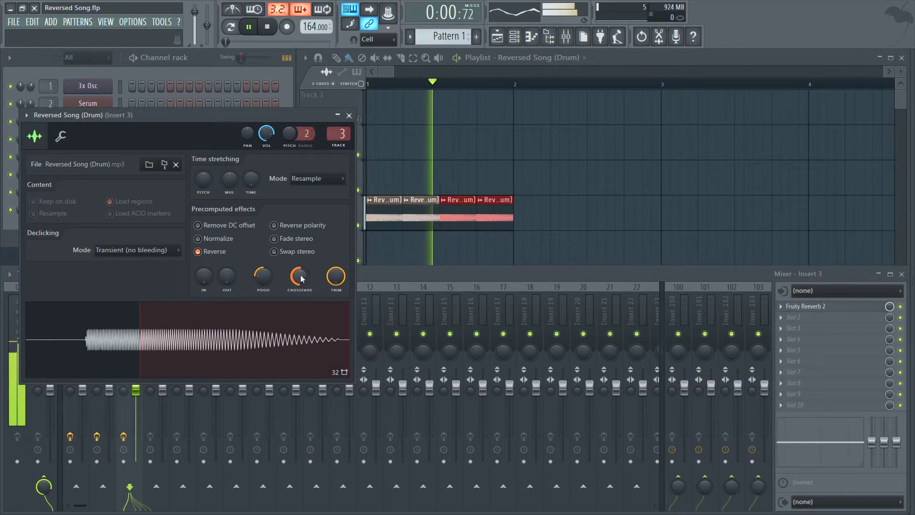
key("space")
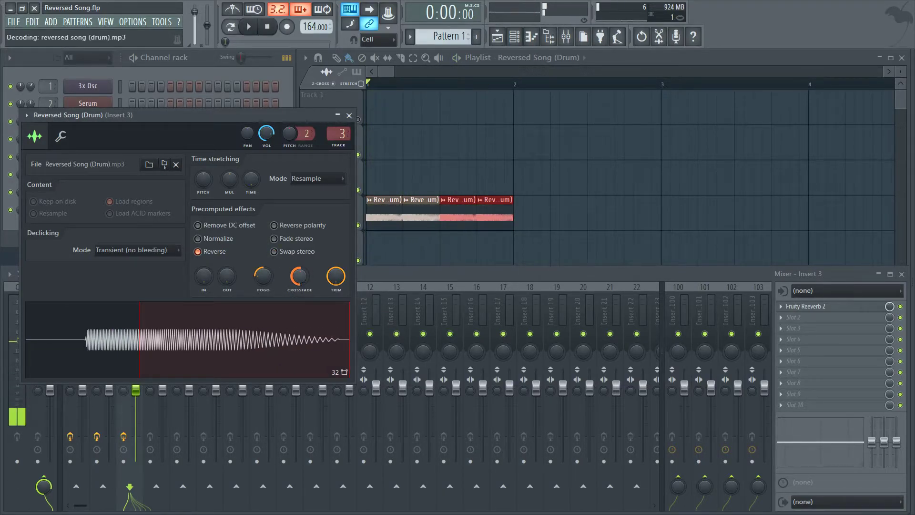
scroll(289, 274, "down", 3)
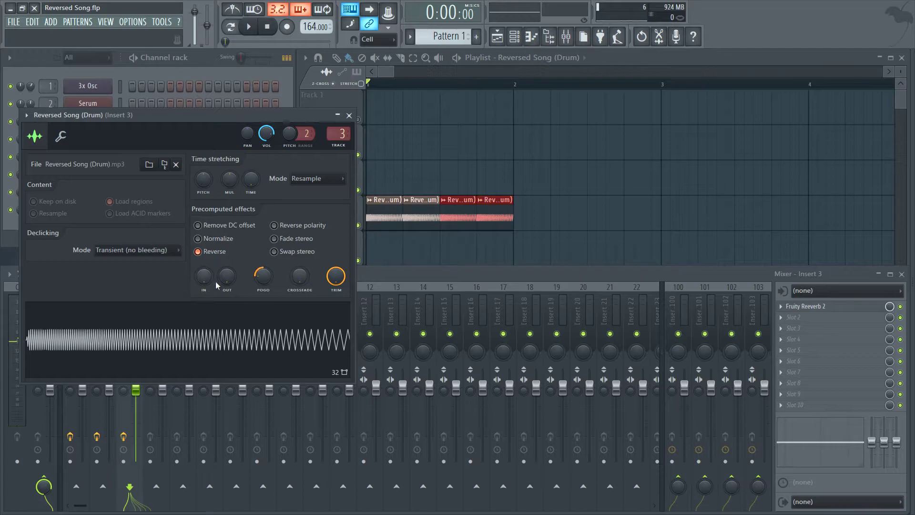
Audition fade-out amounts on the drum sample and settle on about 13%
scroll(210, 284, "up", 3)
key("space")
key("space")
scroll(210, 285, "down", 3)
scroll(228, 276, "up", 3)
key("space")
key("space")
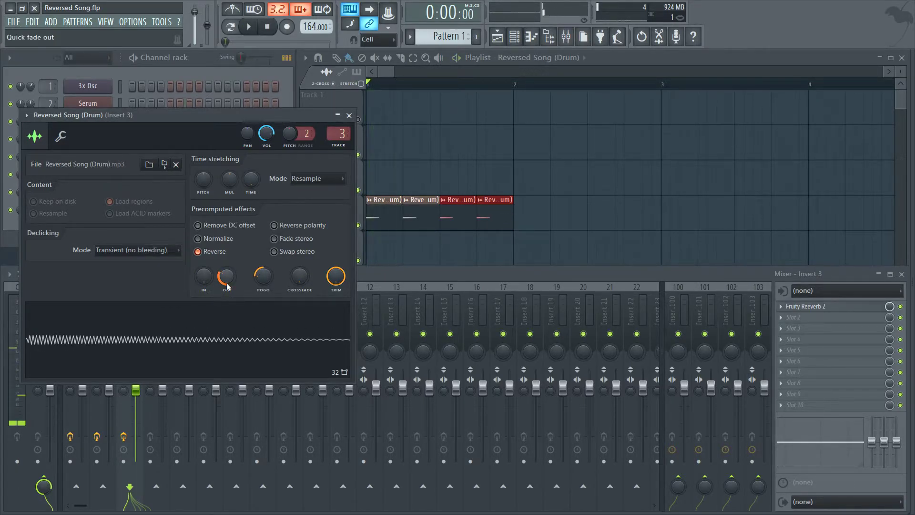
key("space")
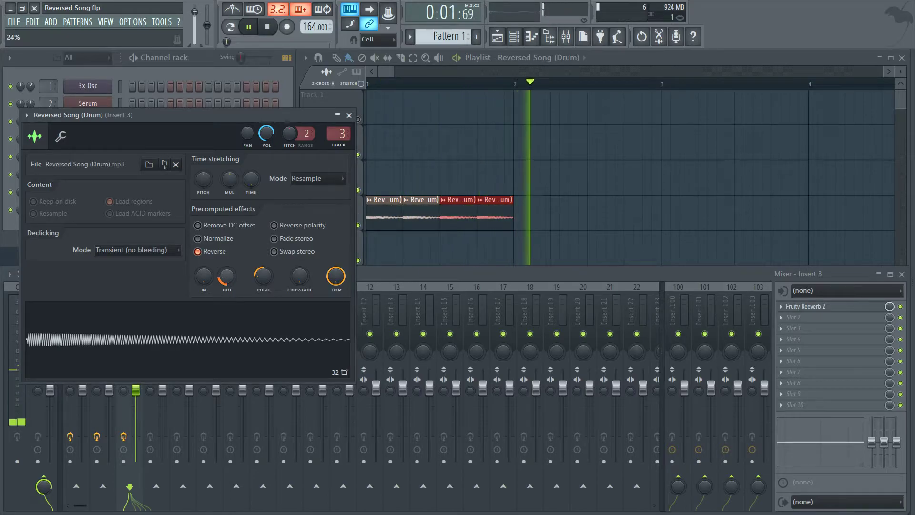
scroll(227, 277, "down", 2)
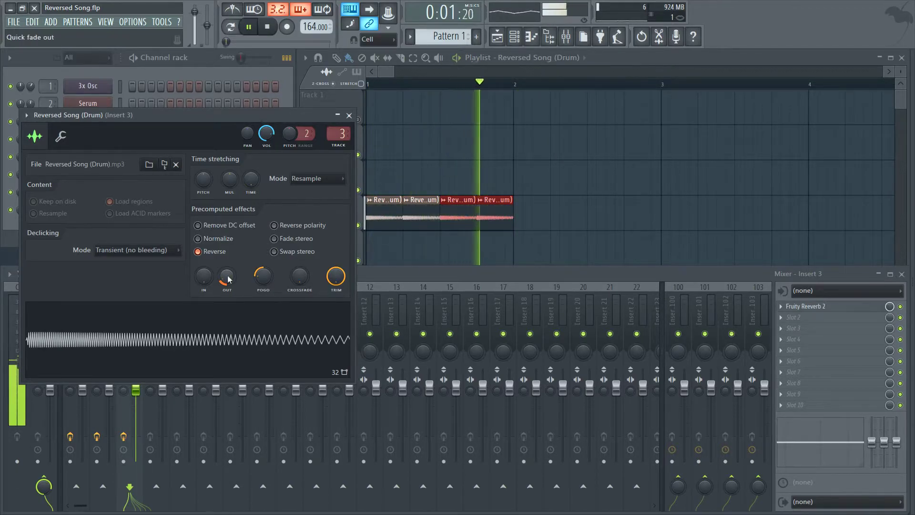
scroll(227, 277, "down", 1)
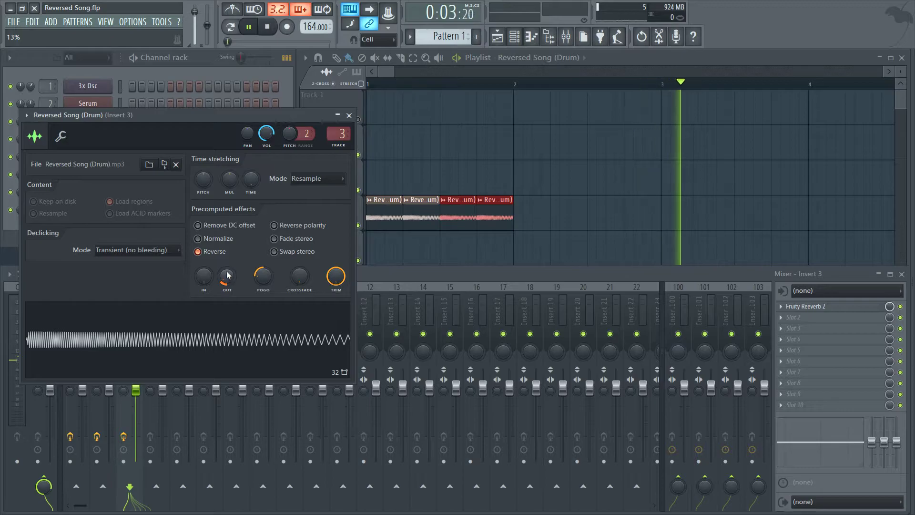
Normalize the drum sample and raise its fade-out to about 28% while playing the loop
left_click(198, 239)
key("space")
scroll(227, 277, "up", 2)
key("space")
scroll(226, 281, "down", 1)
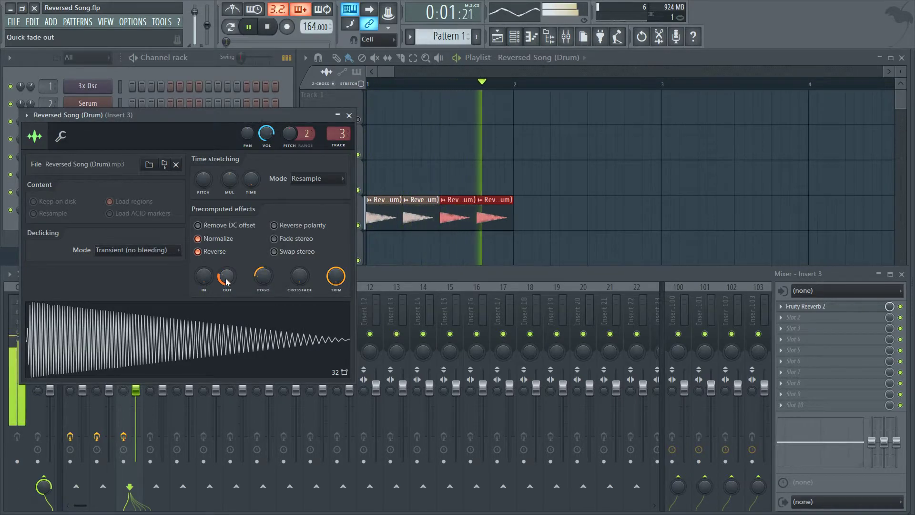
key("space")
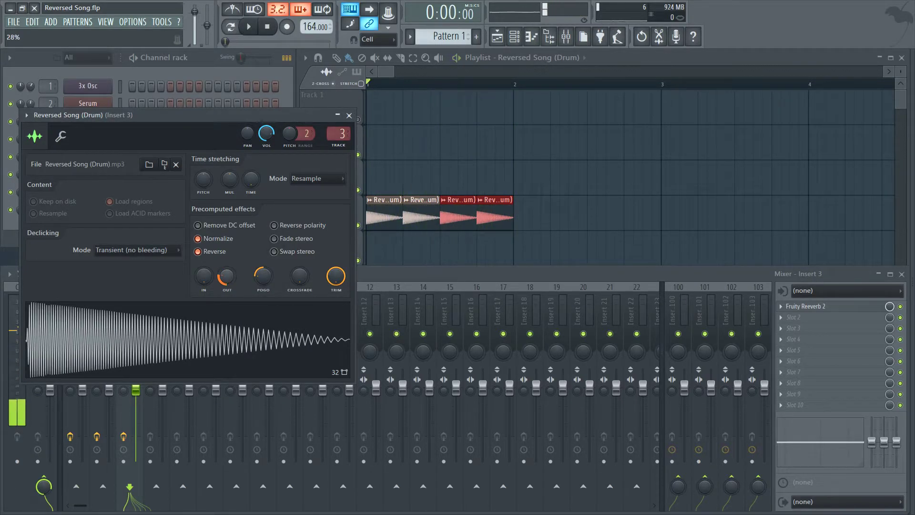
Add a fade-in of about 11% to the drum sample and audition it
scroll(204, 275, "up", 1)
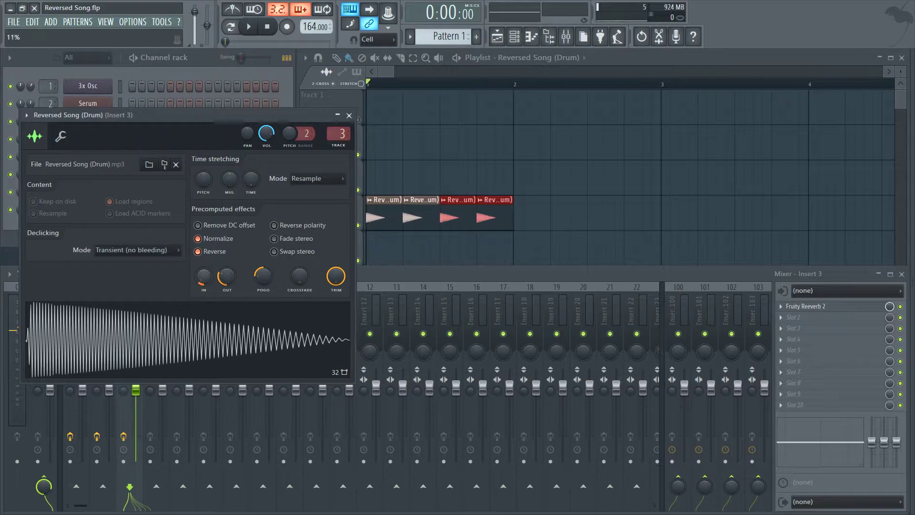
key("space")
key("space")
key("space")
Audition different fade-outs, settle on about 25% and fine-tune the pogo of the drum sample
scroll(227, 276, "up", 3)
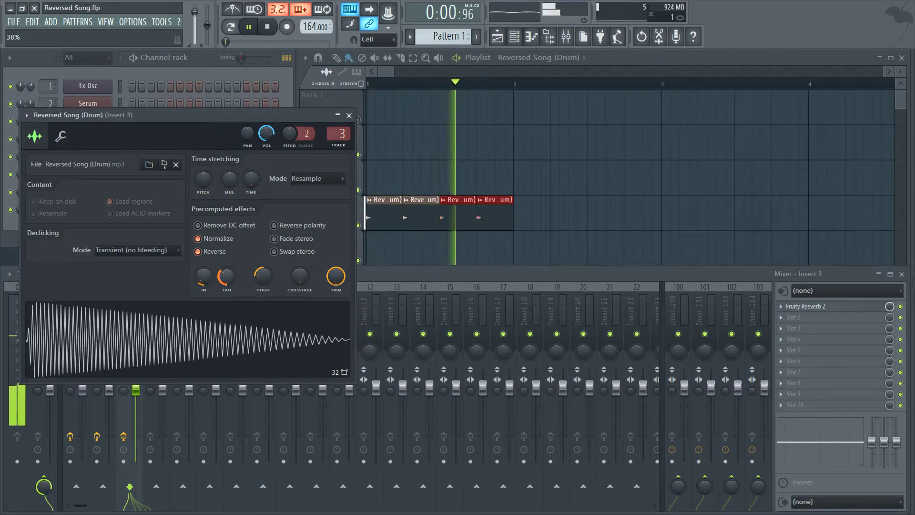
key("space")
key("space")
key("space")
scroll(227, 277, "up", 2)
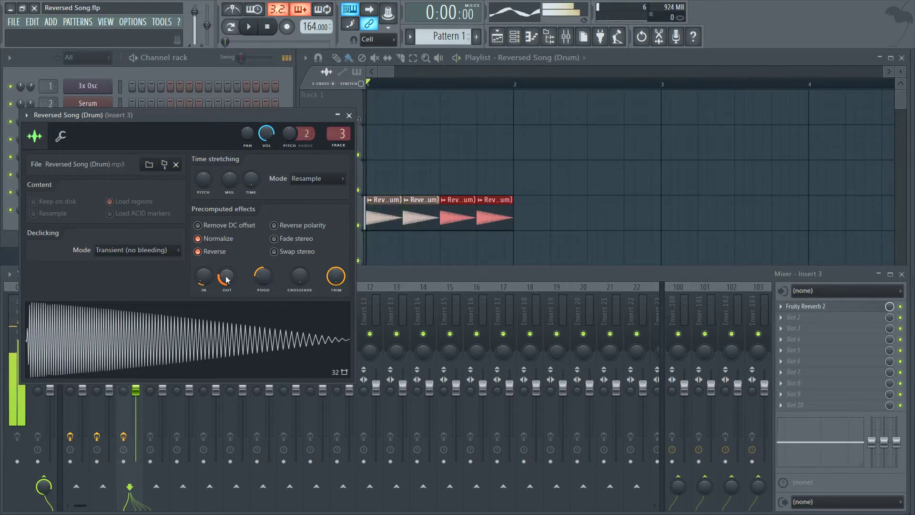
key("space")
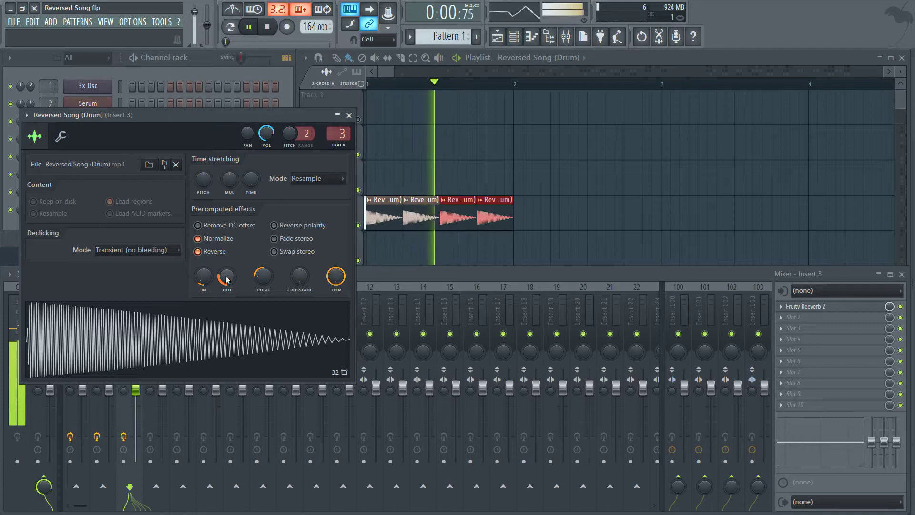
key("space")
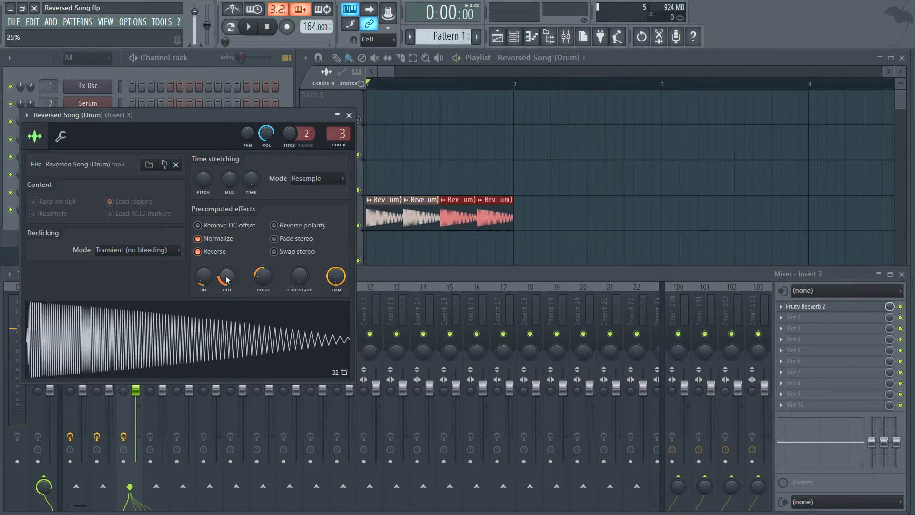
key("space")
key("space")
scroll(227, 277, "up", 2)
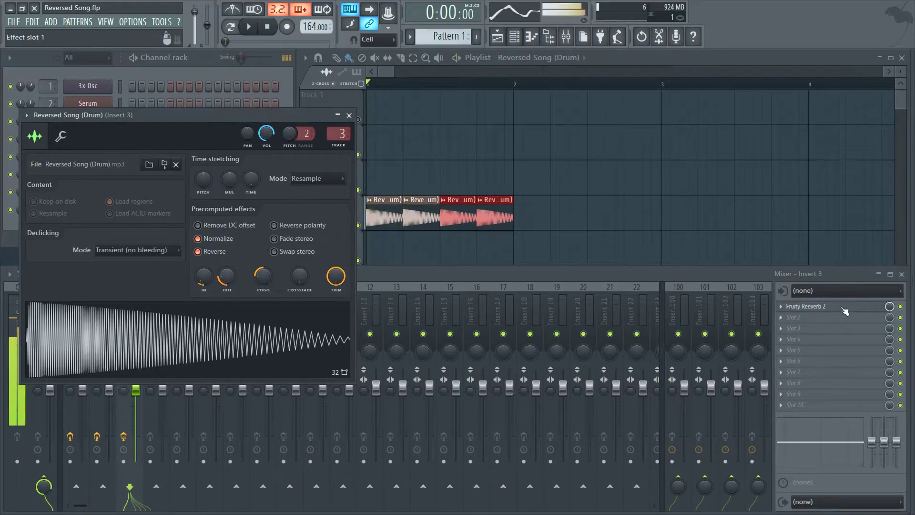
Lower the mix level of Fruity Reeverb 2 and add Fruity Parametric EQ 2 to the second slot of Insert 3
left_click(890, 307)
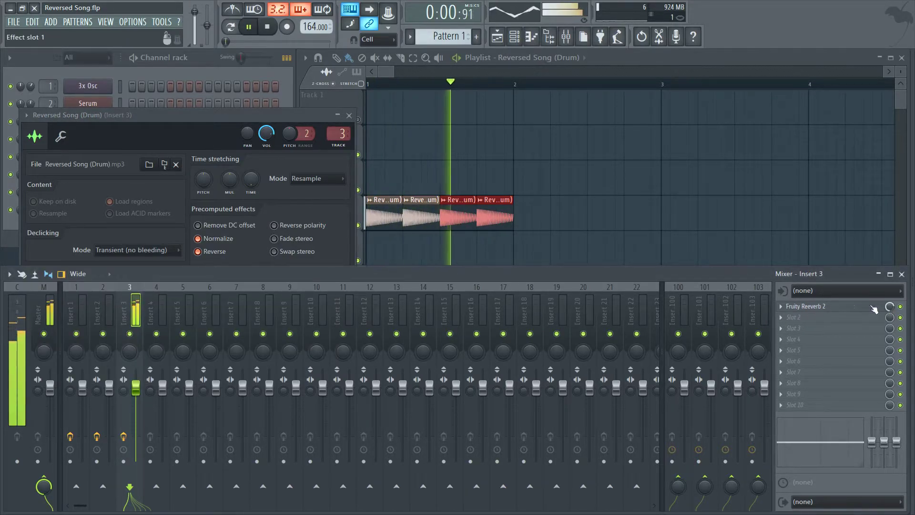
key("space")
left_click(791, 318)
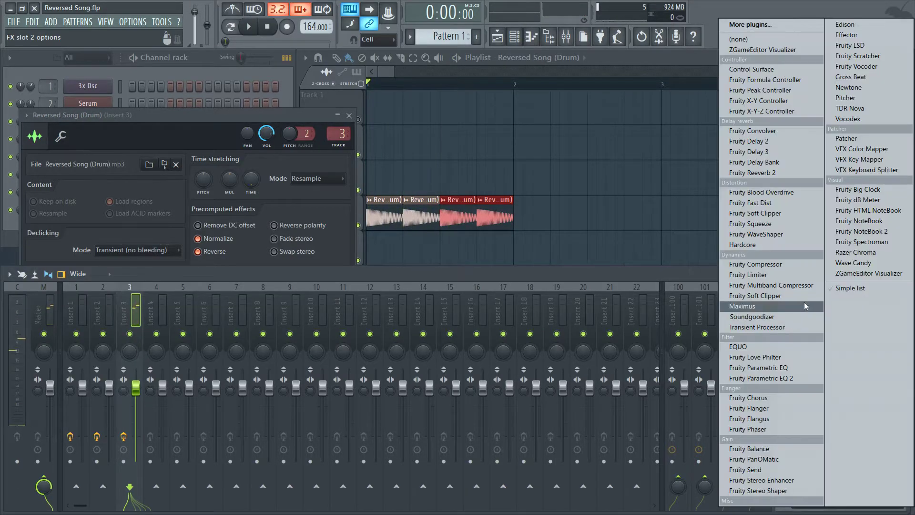
left_click(782, 379)
left_click_drag(296, 125, 551, 119)
Lower EQ band 7 to reduce the highs and turn band 1 into a steep low cut while auditioning
key("space")
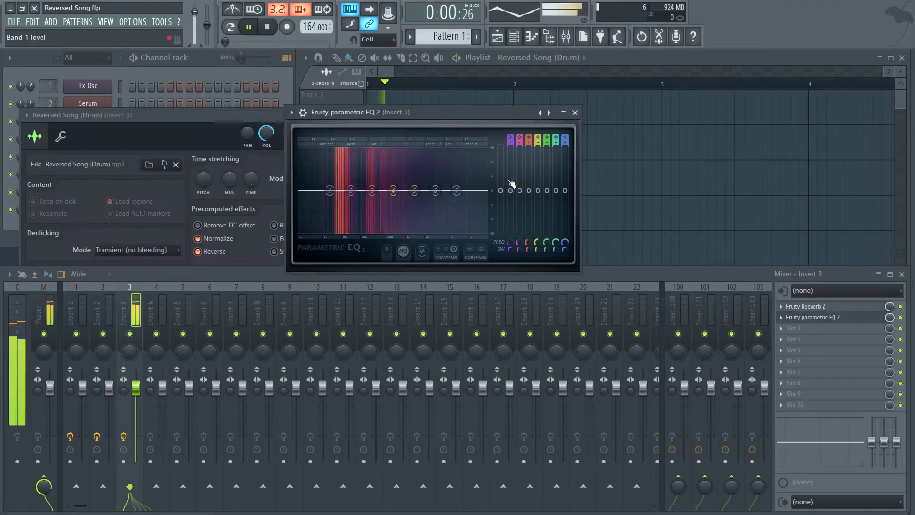
left_click_drag(565, 191, 565, 221)
mouse_move(511, 191)
left_mouse_down()
mouse_move(511, 233)
mouse_move(514, 197)
left_mouse_up()
key("space")
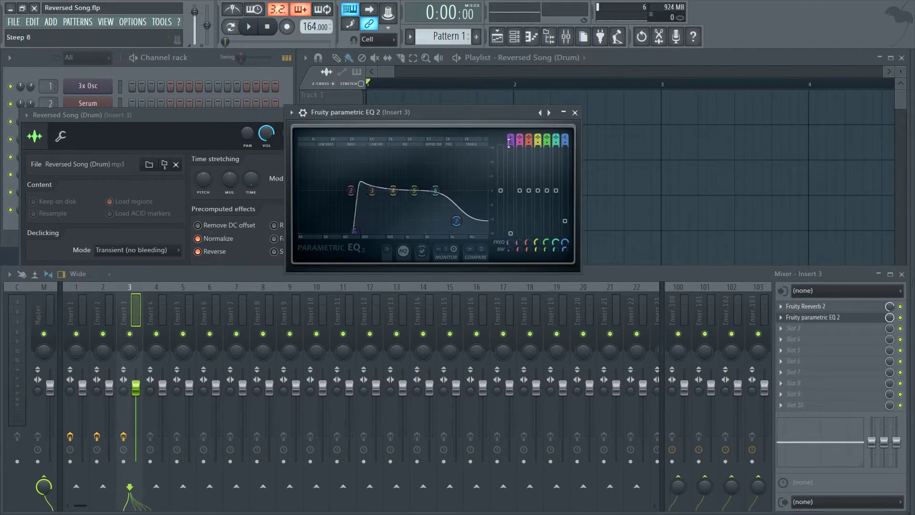
key("space")
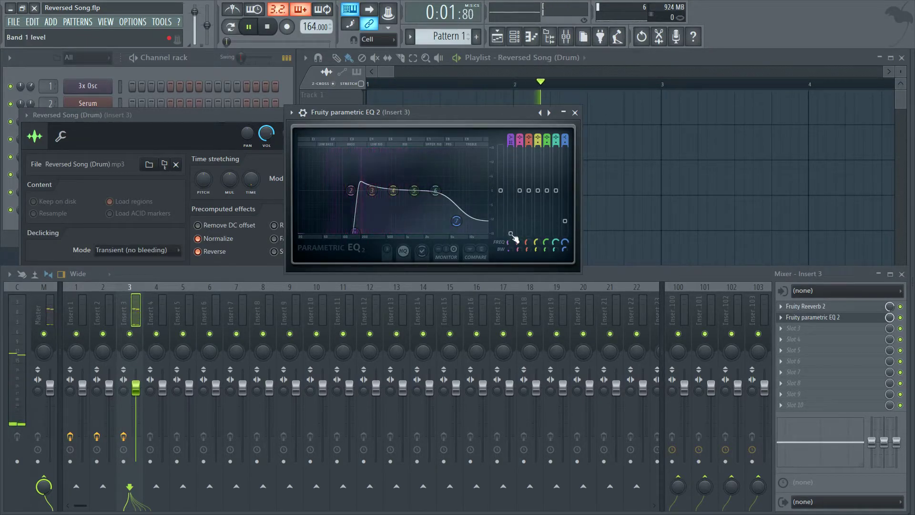
Shift the band 1 low cut to a lower frequency and dip band 2 to about -6.3 dB at 136 Hz
left_click_drag(355, 232, 336, 225)
key("space")
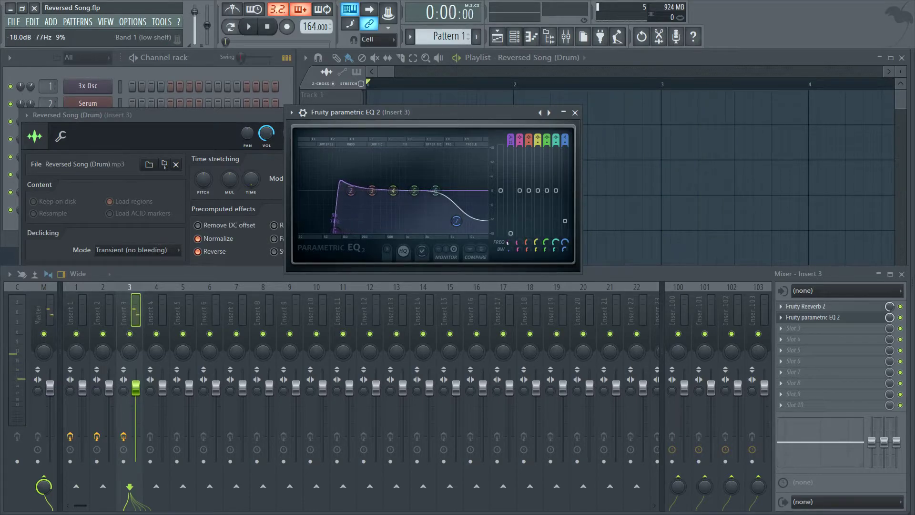
key("space")
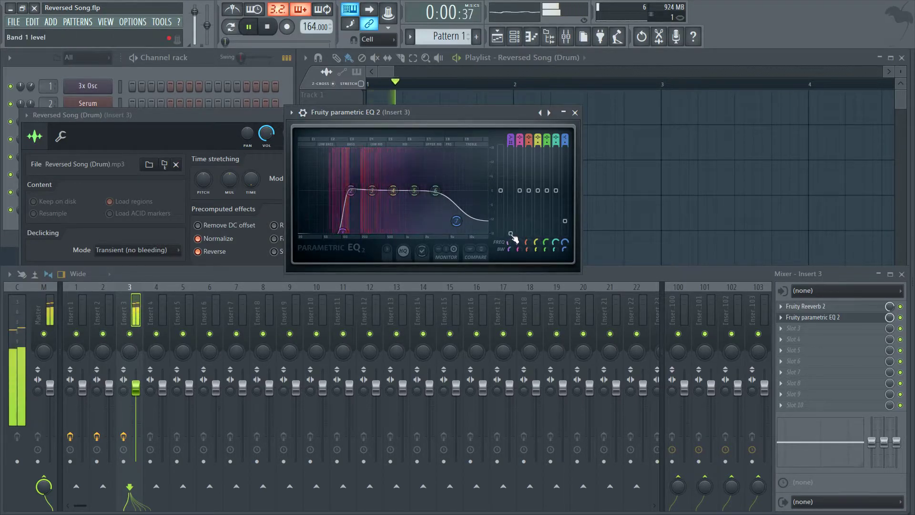
left_click_drag(510, 242, 510, 253)
key("space")
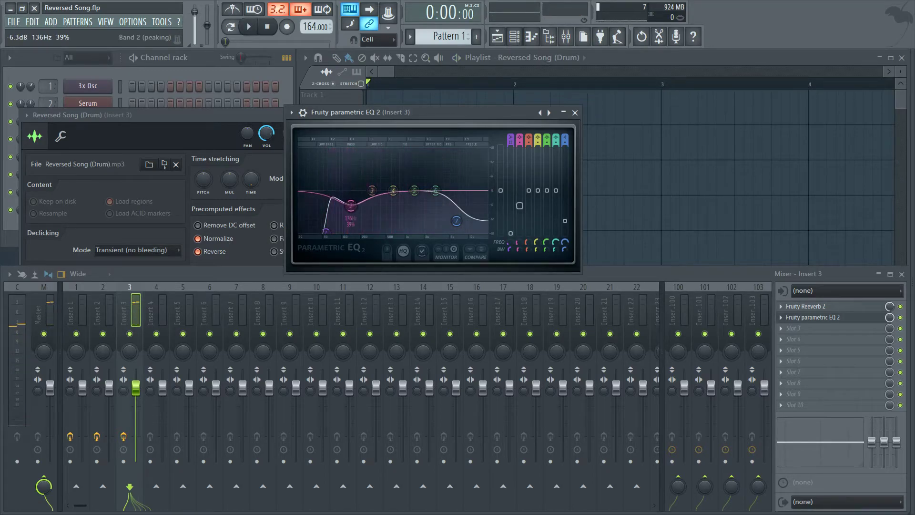
Lower EQ band 3 slightly and make the band 2 dip shallower while auditioning the drum loop
key("space")
left_click_drag(529, 190, 519, 200)
key("space")
left_click_drag(508, 243, 508, 248)
key("space")
key("space")
left_click_drag(523, 242, 525, 199)
key("space")
key("space")
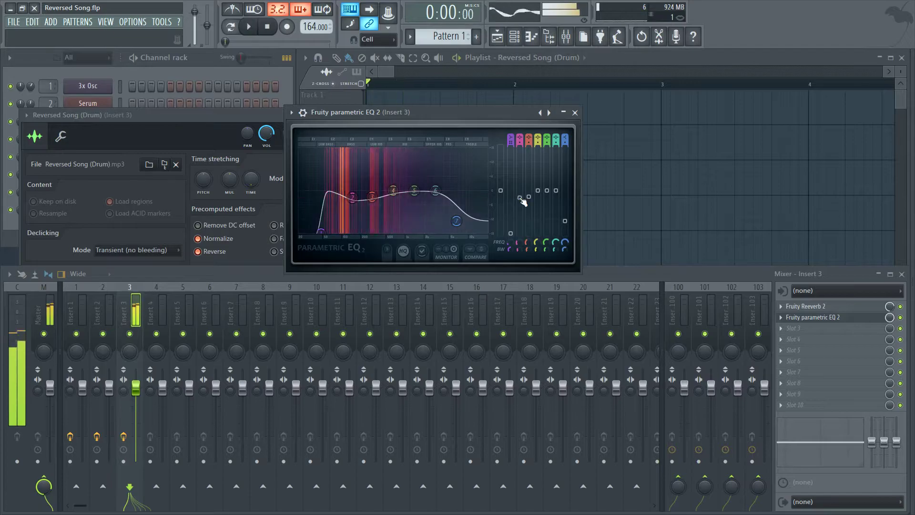
Audition the equalized drum with a few notes and the loop, and close the EQ and sampler windows
key("x")
key("v")
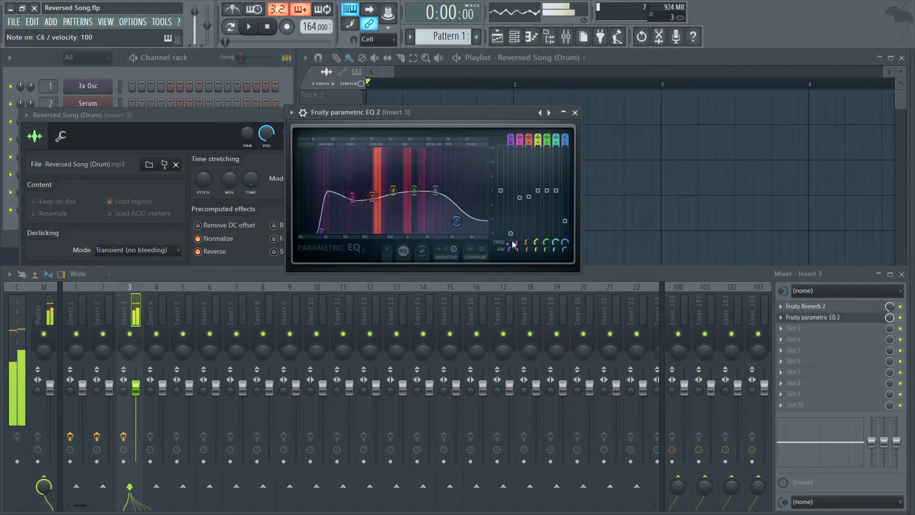
key("y")
key("t")
key("space")
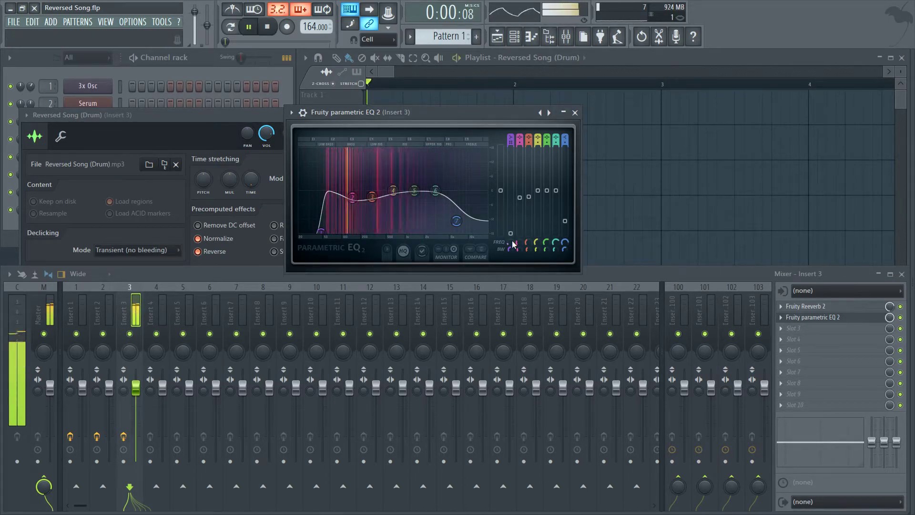
key("space")
left_click(575, 113)
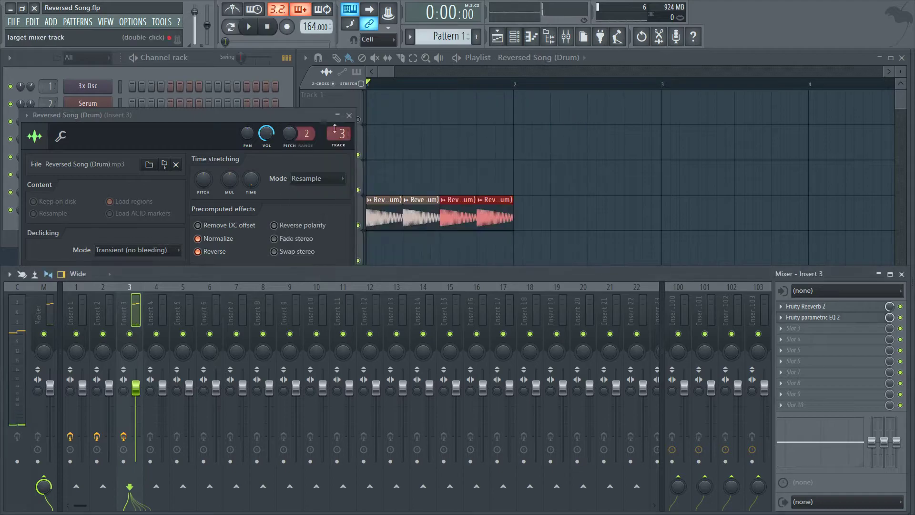
left_click(350, 116)
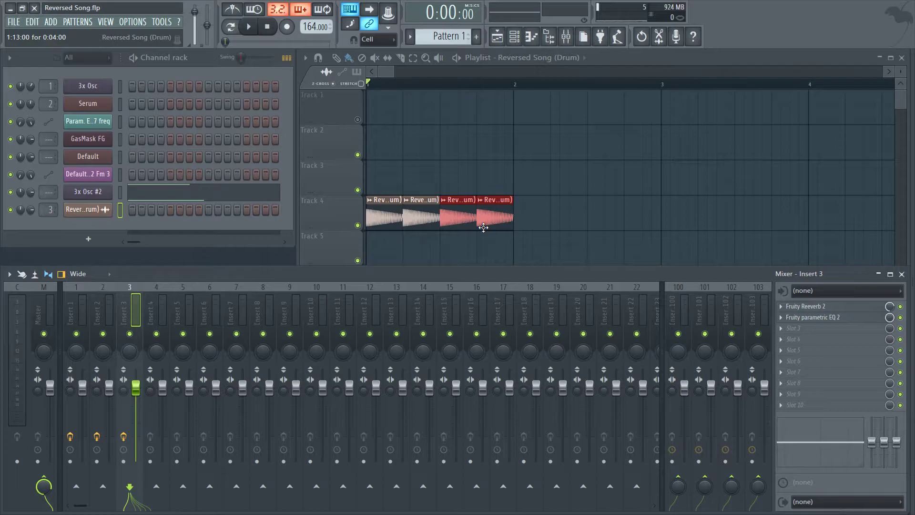
Play the drum loop, reopen the Reversed Song (Drum) sampler settings and turn off Reverse
key("space")
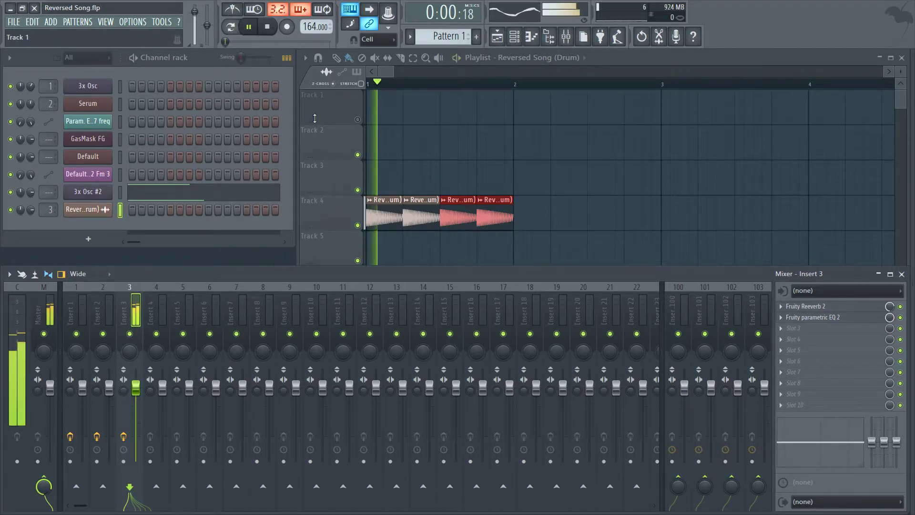
left_click(381, 81)
key("space")
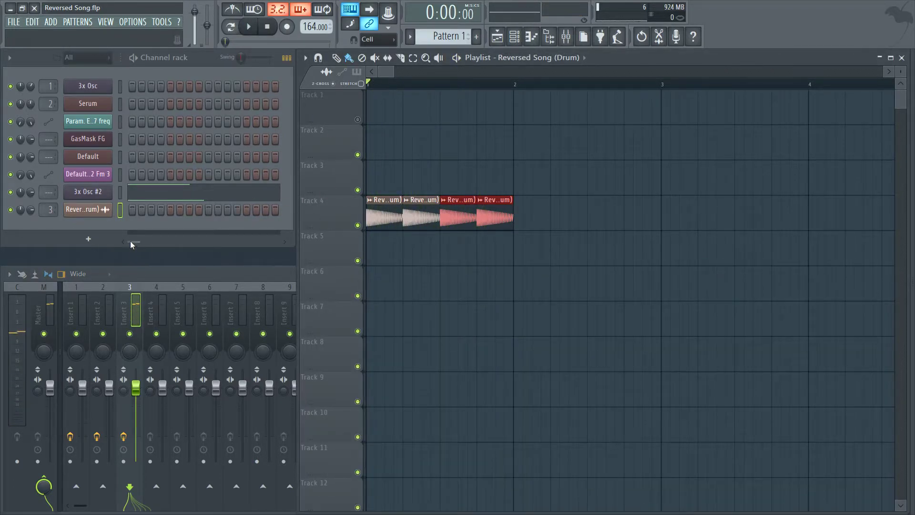
left_click(88, 209)
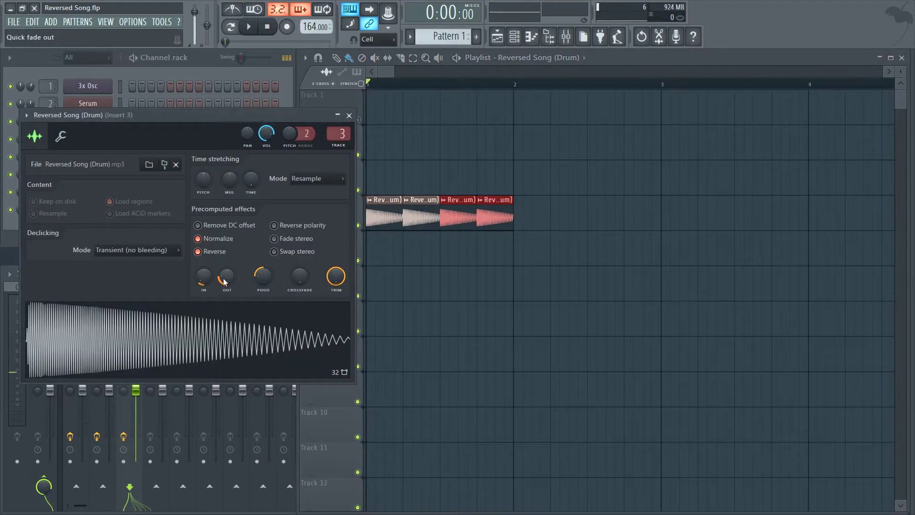
left_click(201, 258)
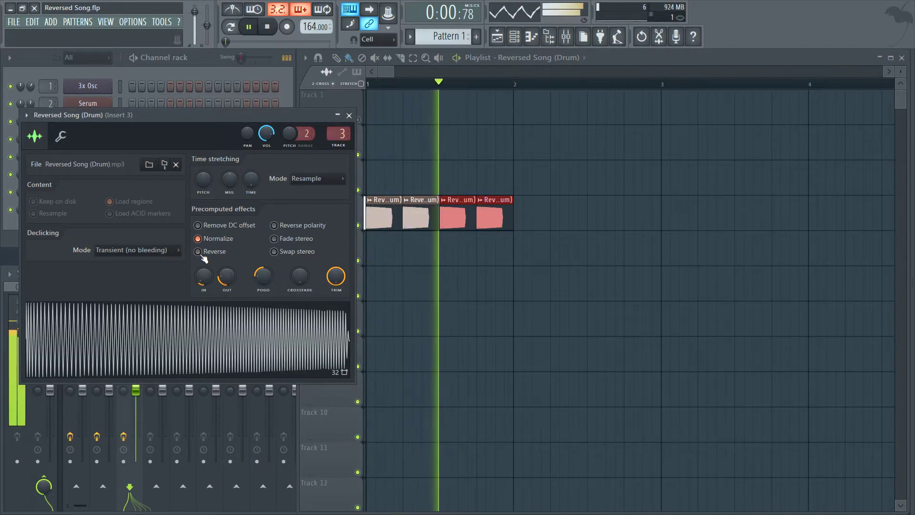
Close the drum sampler settings and switch oscillator 1 of 3x Osc #2 to the noise shape
left_click(349, 115)
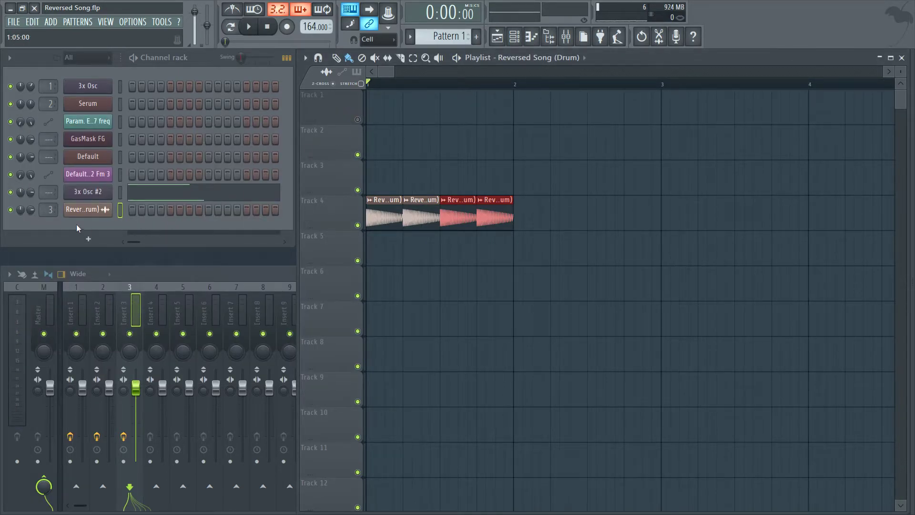
double_click(176, 266)
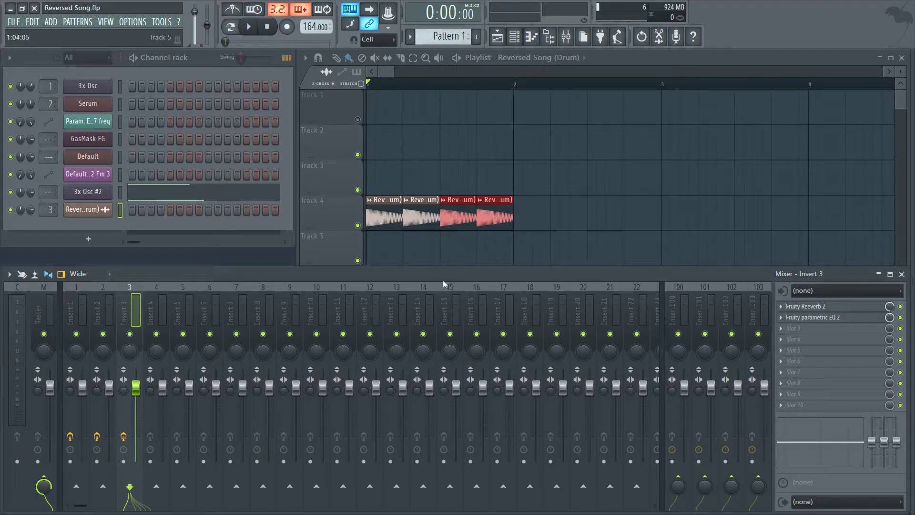
left_click(90, 193)
left_click(273, 120)
left_click(271, 143)
left_click(294, 144)
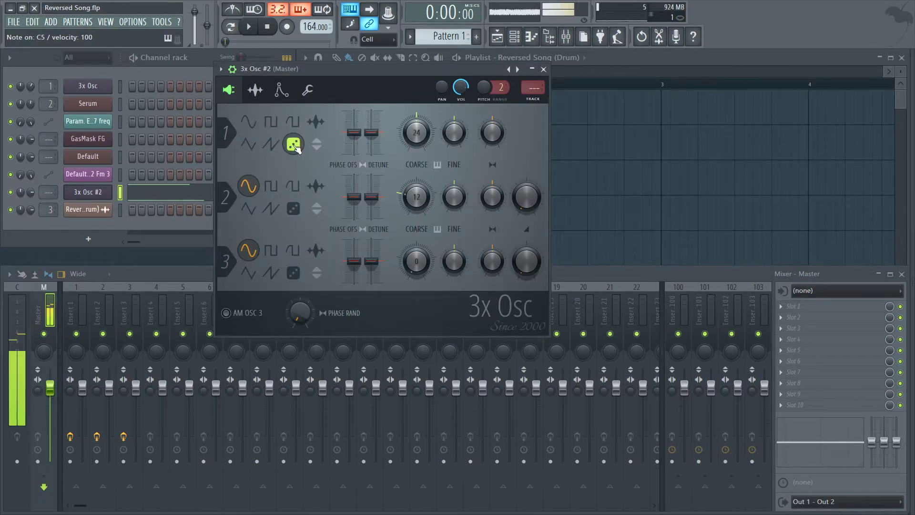
left_click(544, 69)
Replace the A3 and A1 notes of 3x Osc #2 with a one-beat C5 note at the pattern start
left_click(236, 190)
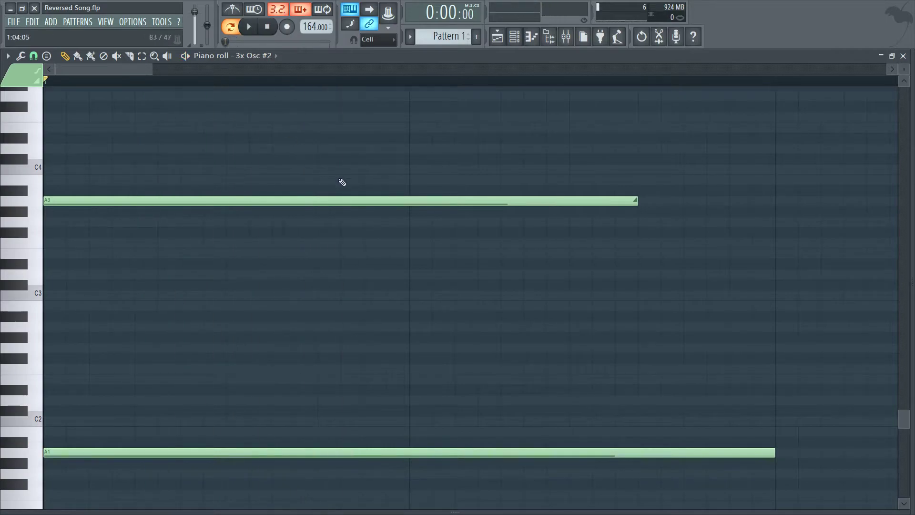
right_click(344, 201)
right_click(392, 452)
scroll(176, 255, "up", 8)
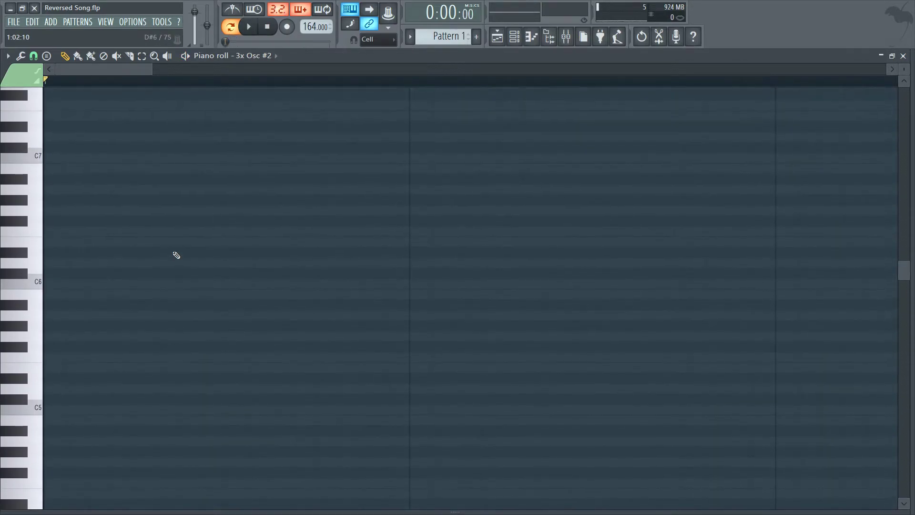
scroll(136, 294, "down", 3)
left_click(61, 284)
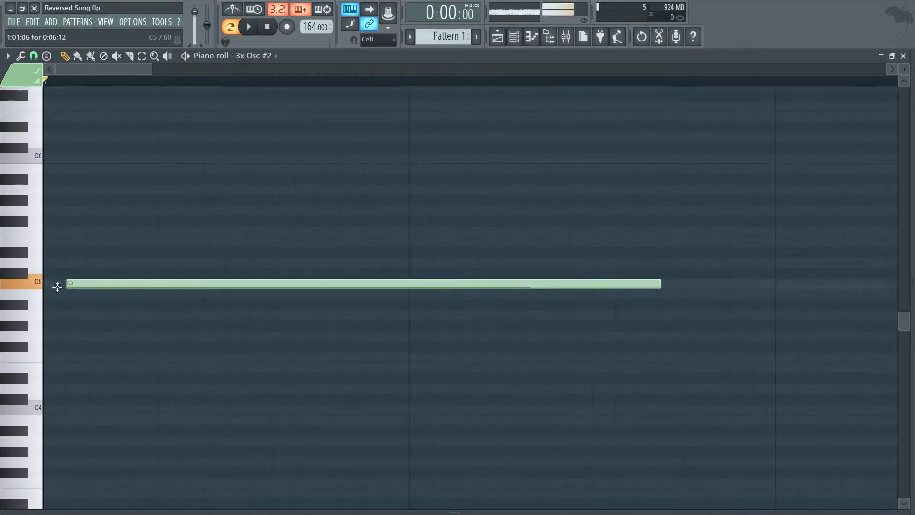
left_click_drag(634, 285, 409, 301)
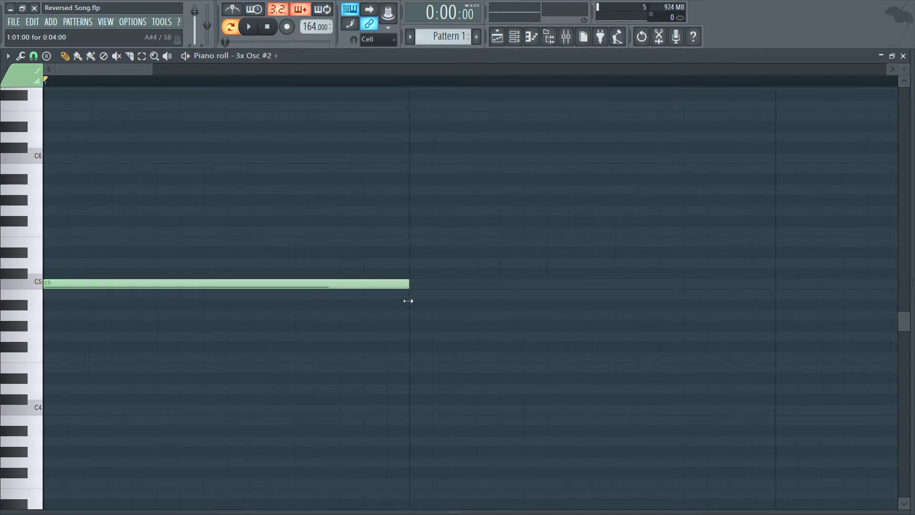
key("F7")
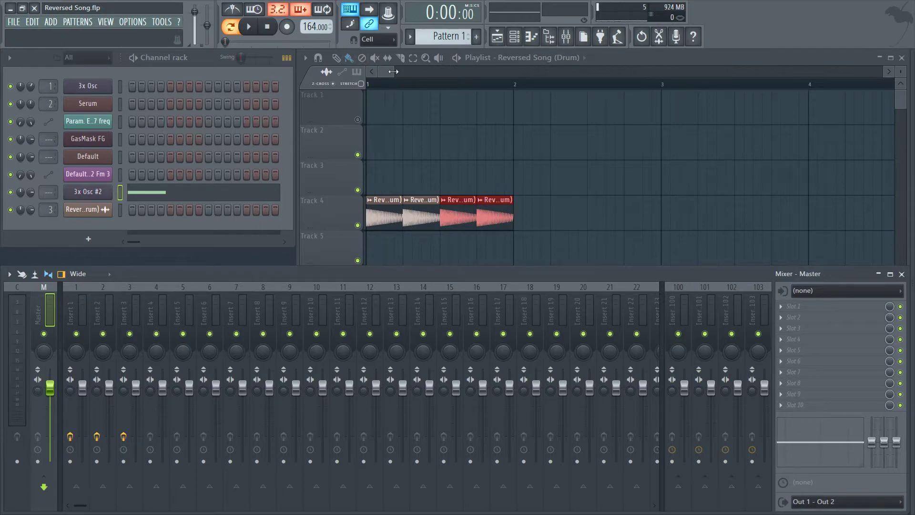
Delete all the Reversed Song (Drum) clips from Track 4 at the start of the playlist
left_click_drag(521, 219, 396, 215)
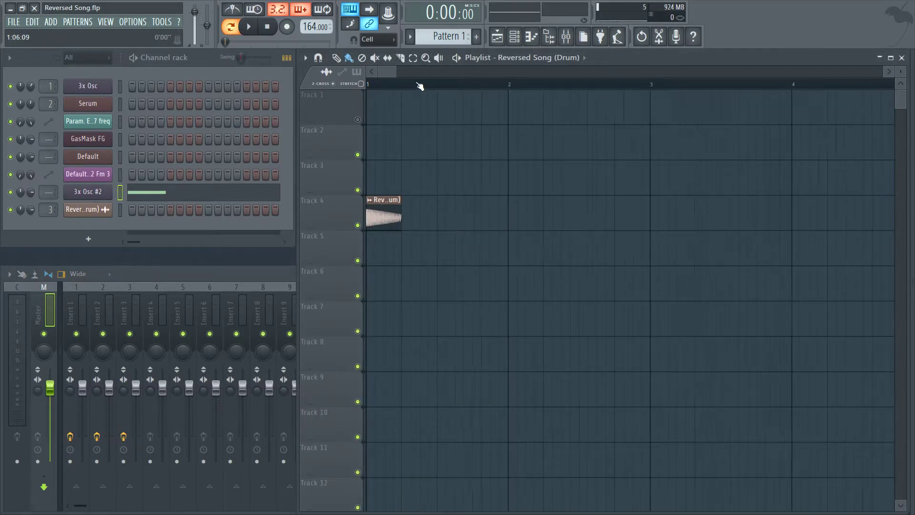
scroll(419, 86, "down", 8)
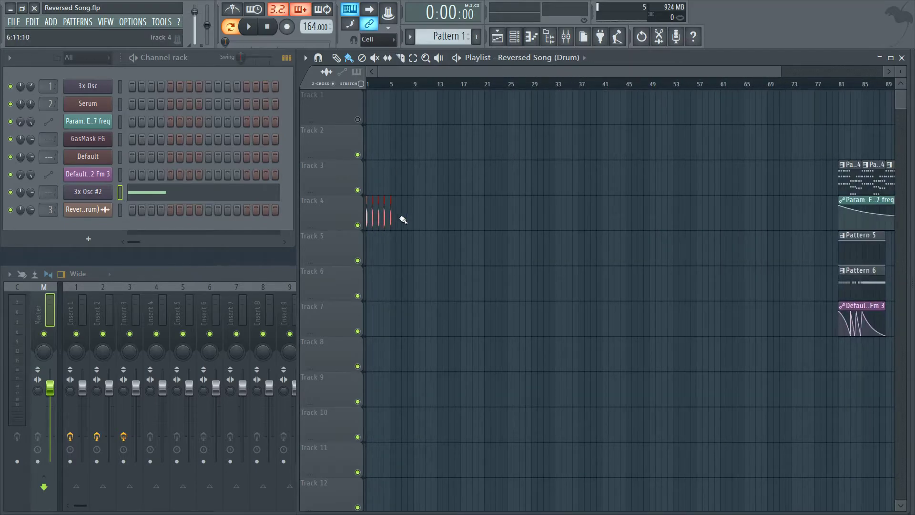
scroll(705, 78, "right", 5)
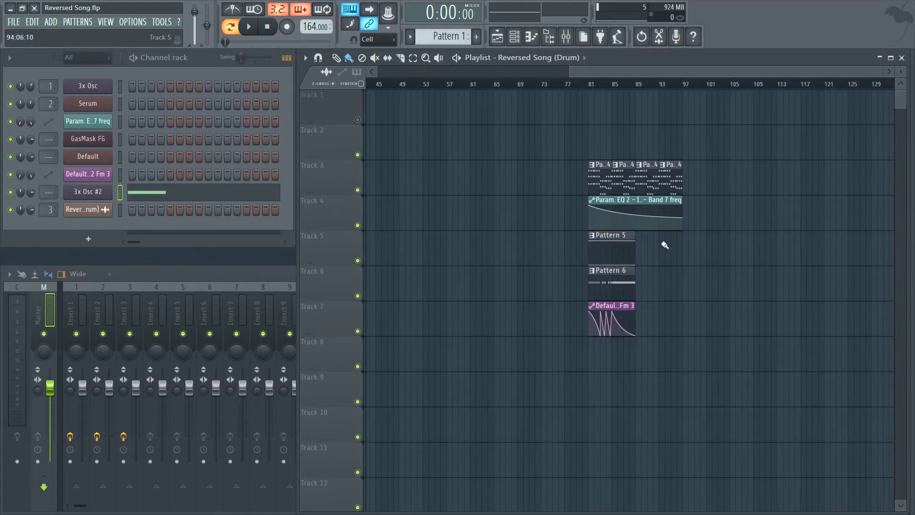
scroll(655, 76, "left", 5)
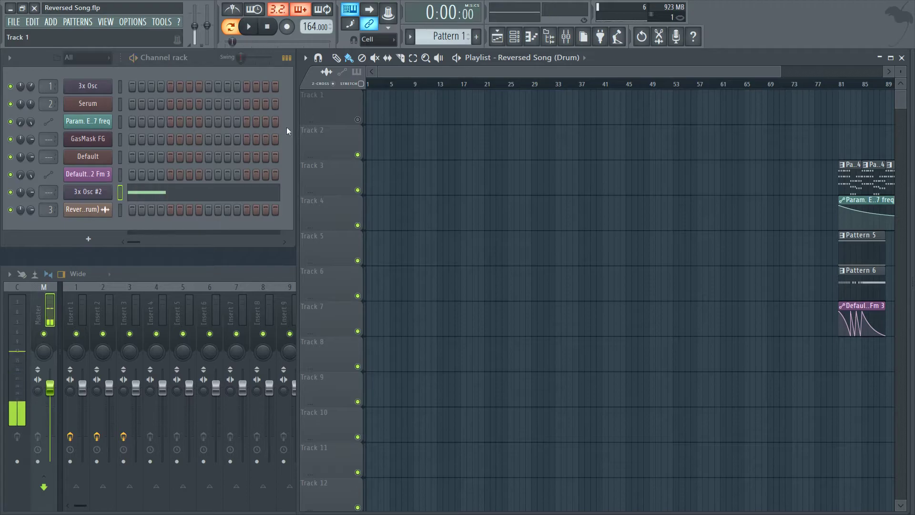
Enable the volume envelope of 3x Osc #2, shorten its attack and audition the noise
right_click(106, 197)
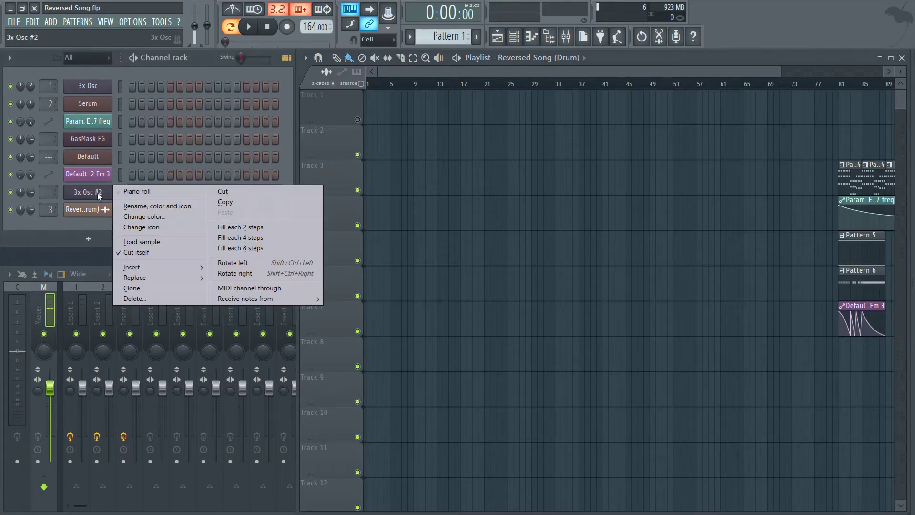
left_click(151, 190)
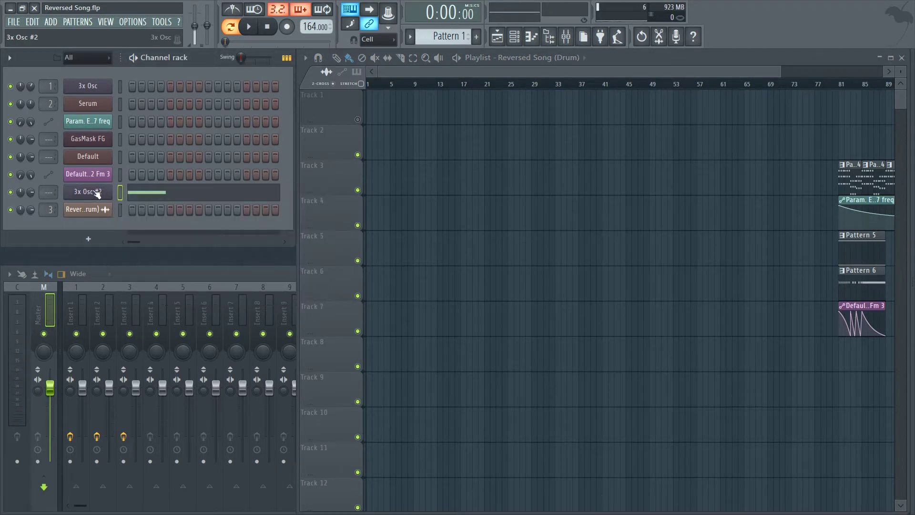
left_click(99, 194)
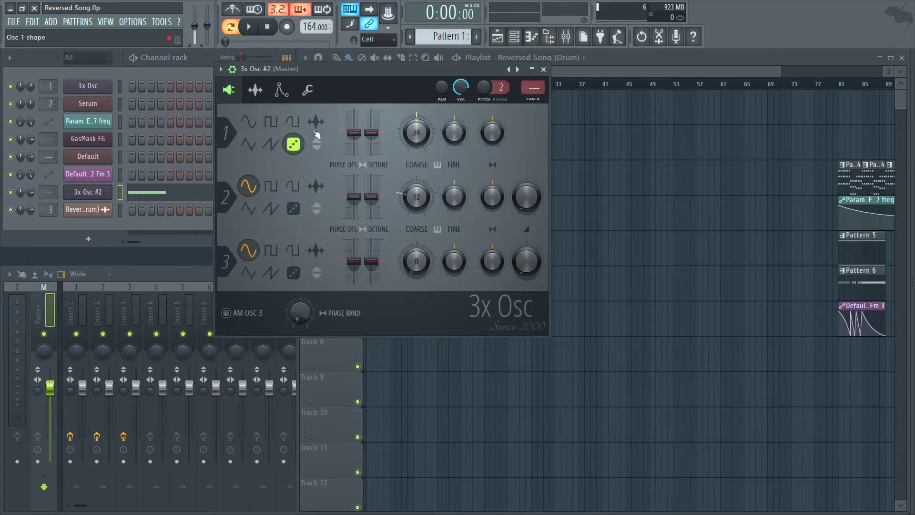
left_click(282, 90)
key("space")
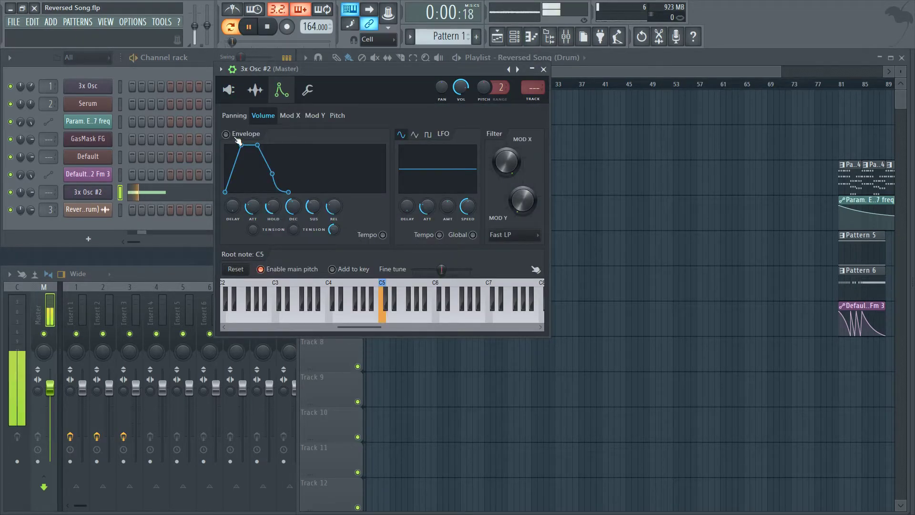
key("space")
left_click(242, 145)
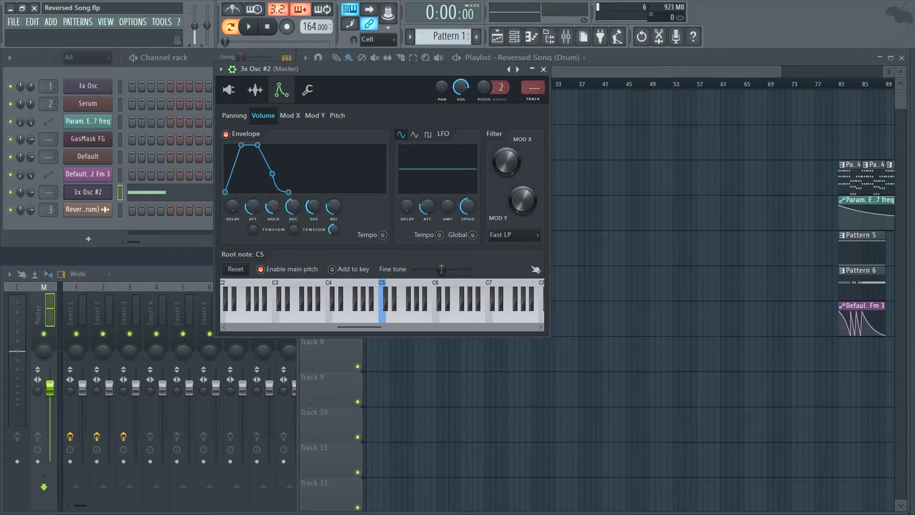
left_click_drag(253, 216, 262, 204)
key("space")
key("space")
Lengthen the C5 note of 3x Osc #2 to two beats and audition it
key("F7")
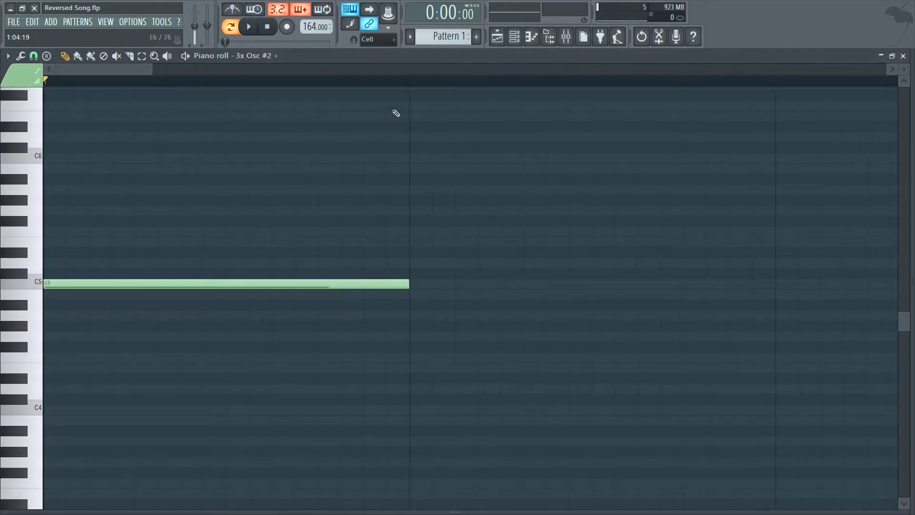
scroll(393, 118, "down", 5)
scroll(418, 87, "down", 2)
scroll(418, 153, "up", 6)
scroll(418, 154, "up", 1)
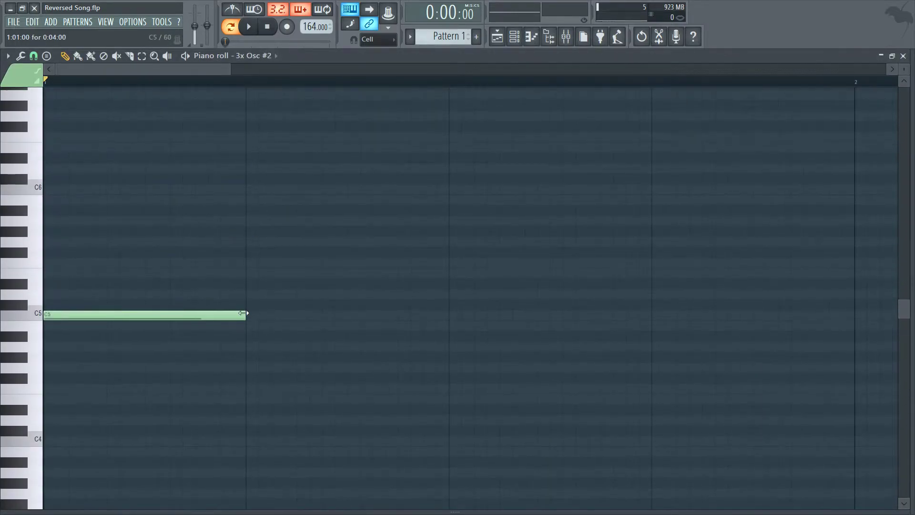
left_click_drag(243, 313, 428, 323)
key("space")
key("space")
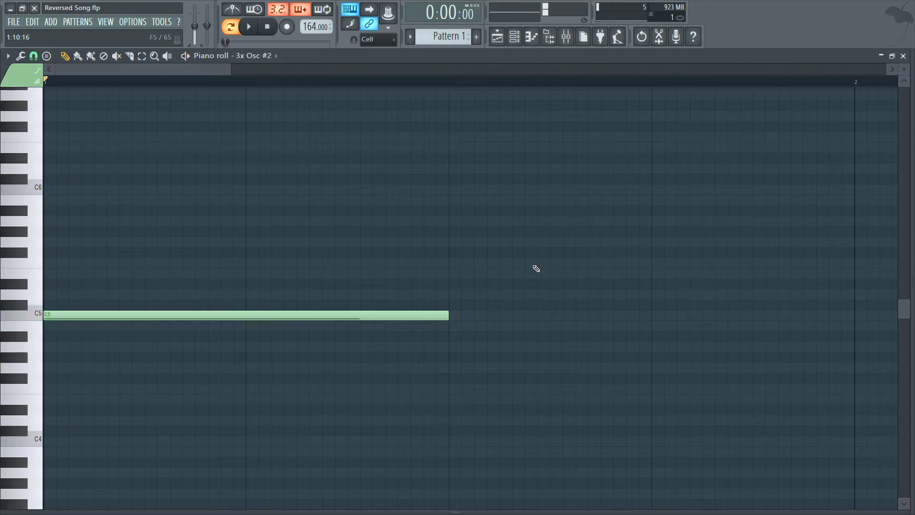
key("F7")
Reshape the volume envelope with no decay or release, minimal hold, sustain above half and a longer attack, and audition it
scroll(256, 212, "down", 5)
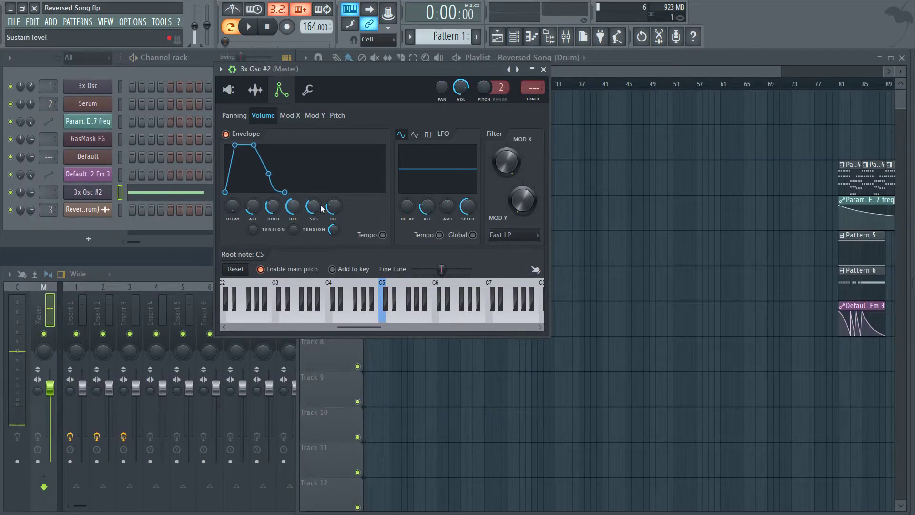
scroll(293, 206, "down", 5)
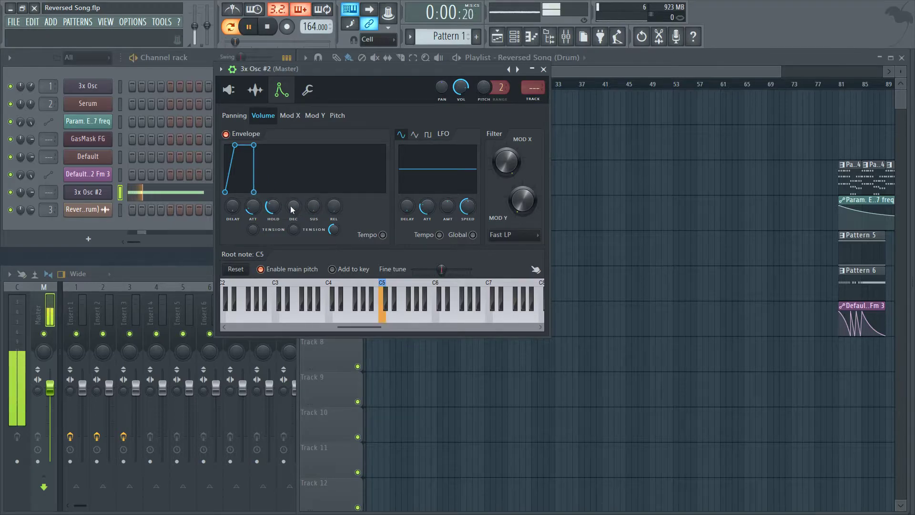
scroll(314, 206, "up", 2)
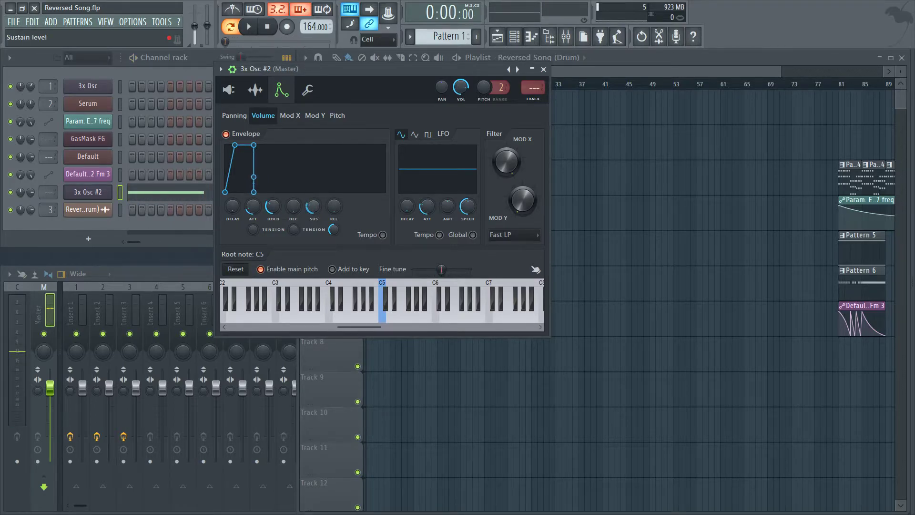
scroll(314, 206, "up", 2)
scroll(273, 206, "down", 5)
scroll(253, 206, "up", 3)
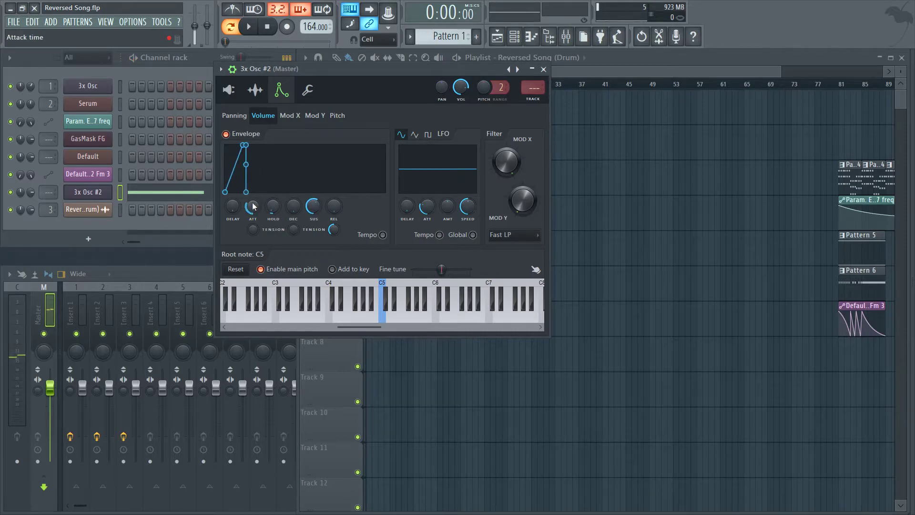
key("space")
key("space")
Bring up the export format choices for rendering the noise pattern
left_click(14, 21)
mouse_move(38, 117)
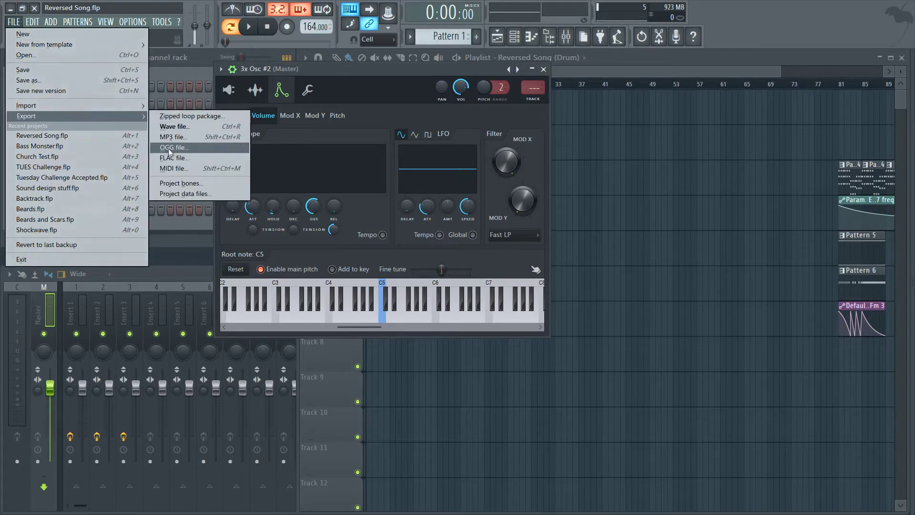
Export the current pattern as an MP3 file named "Reversed Song (Snare)" and render it
left_click(172, 136)
left_click(160, 221)
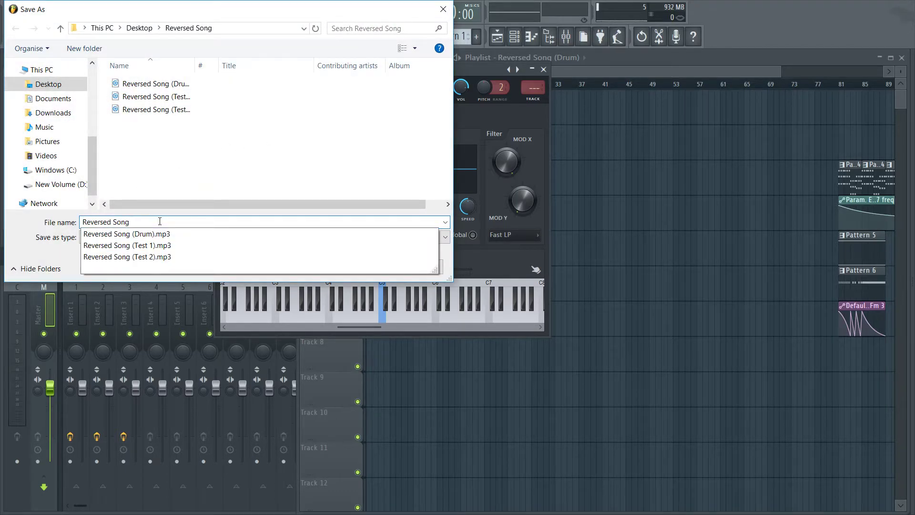
type("Snare)")
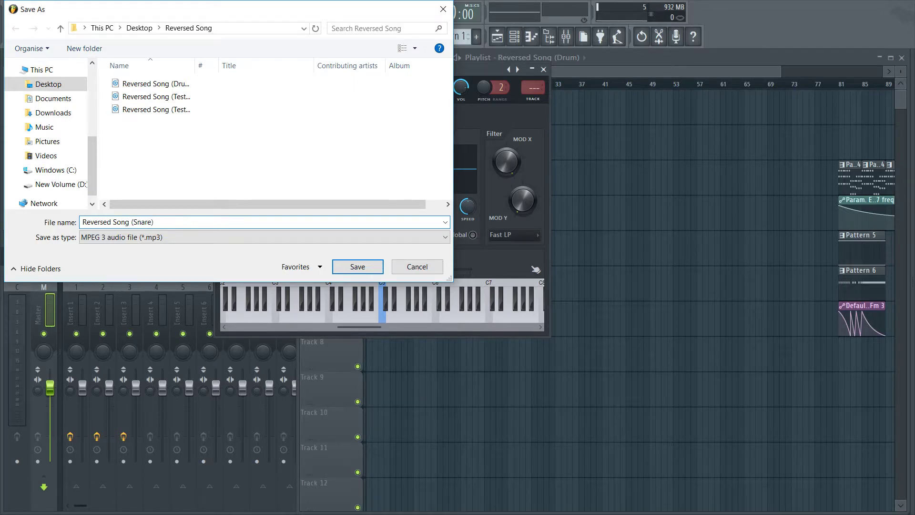
key("Return")
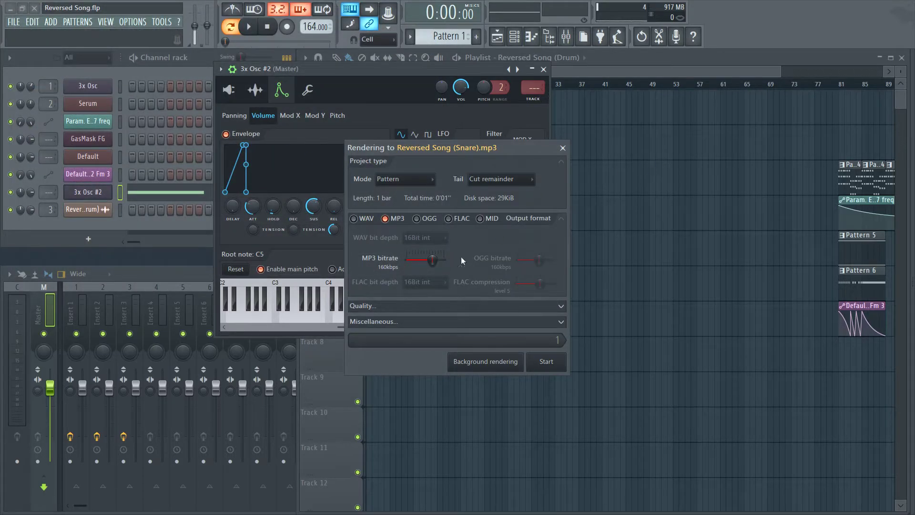
left_click(549, 364)
Bring the rendered Reversed Song (Snare) file from File Explorer into the playlist and place it at bar 1 of Track 3
key("super")
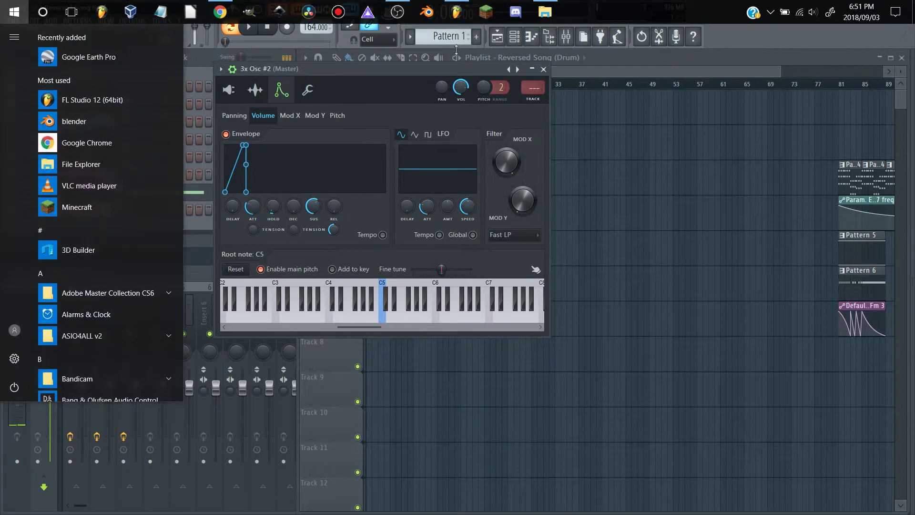
left_click(545, 11)
right_click(545, 12)
left_click_drag(152, 157, 370, 448)
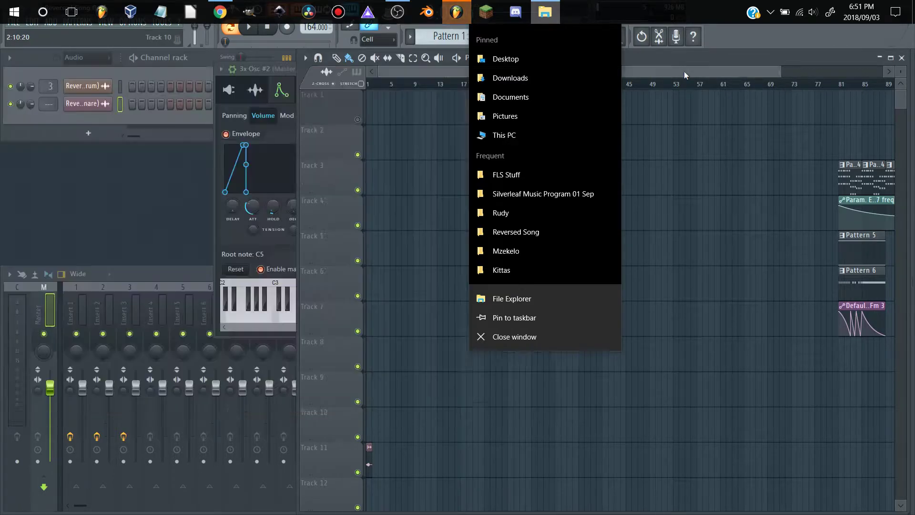
left_click(684, 71)
left_click_drag(368, 460, 368, 178)
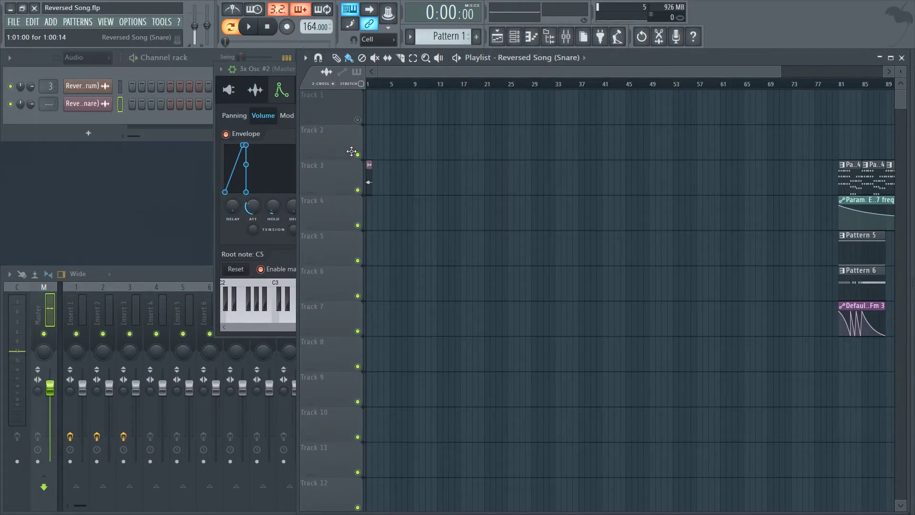
Close the 3x Osc #2 window and switch playback to Song mode
left_click(275, 71)
left_click(544, 70)
key("l")
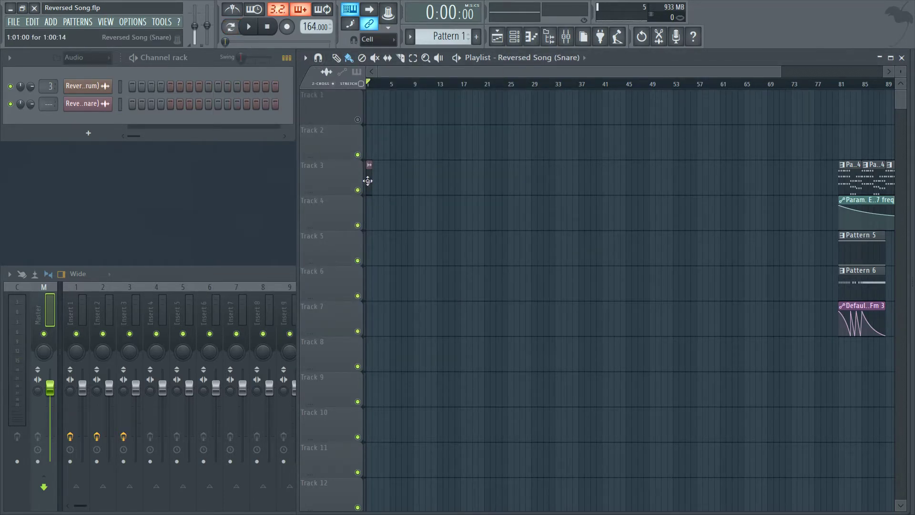
Open the snare clip's sample settings, enable Reverse, adjust Trim and audition the sound
double_click(369, 181)
key("space")
key("space")
left_click(213, 267)
left_click_drag(350, 294, 353, 291)
key("space")
Shape the snare sample's pitch bend with a small positive Pogo amount, leaving the fade-in at zero, and audition it
left_click_drag(218, 292, 284, 296)
key("space")
left_click_drag(210, 290, 210, 306)
key("space")
left_click_drag(278, 291, 276, 299)
key("space")
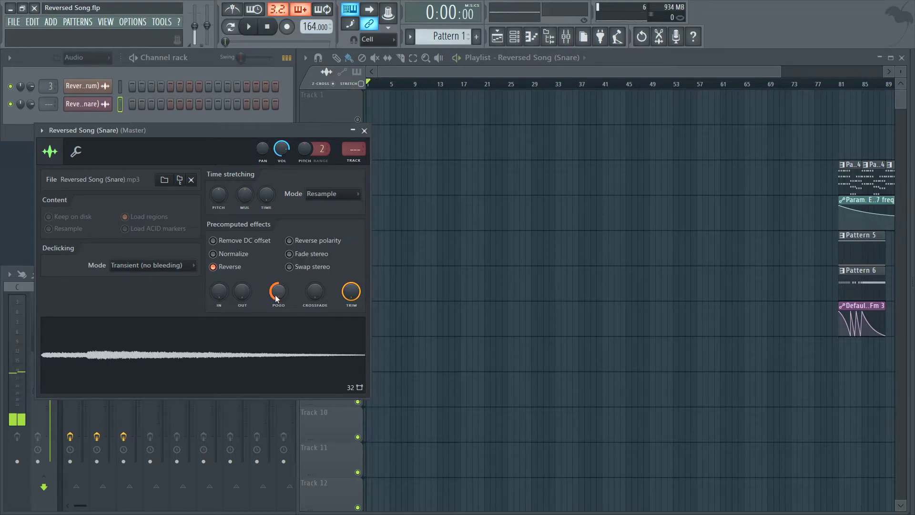
key("space")
Normalize the snare sample and raise its fade-in to about 54%, checking it by playback
left_click(228, 256)
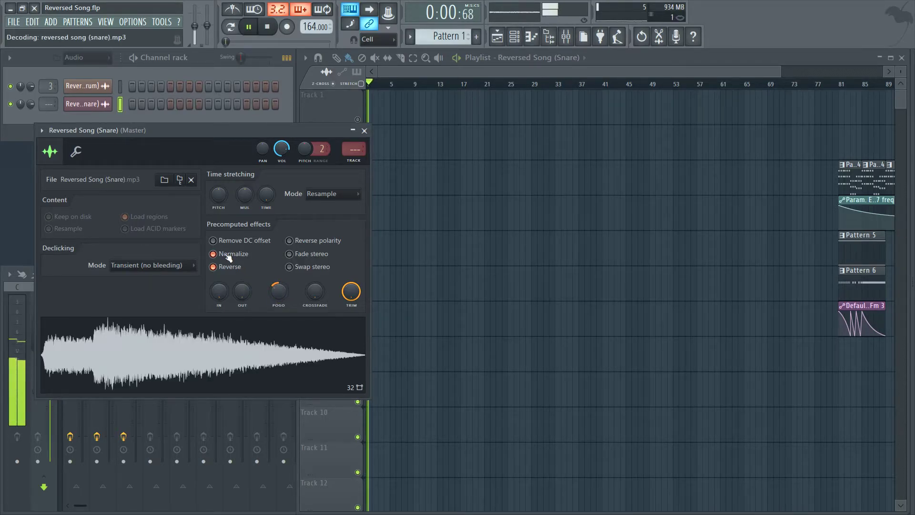
key("space")
left_click_drag(227, 298, 227, 279)
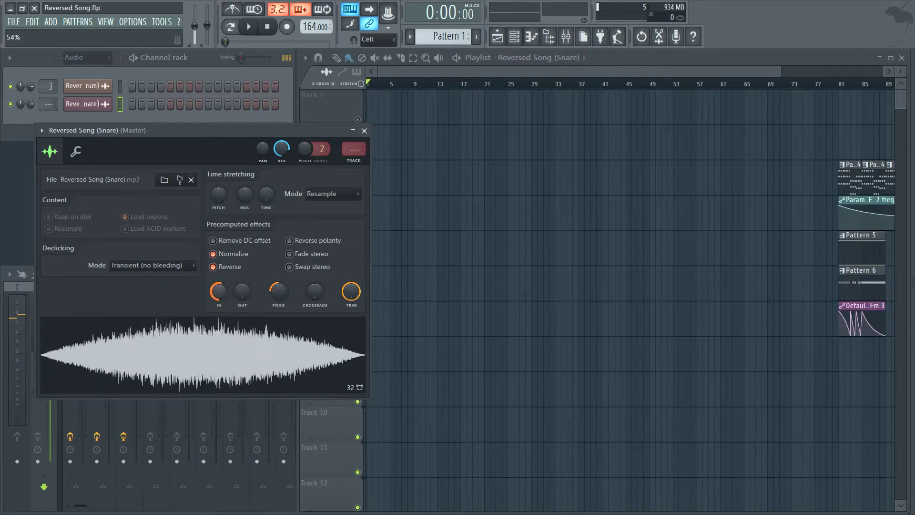
key("space")
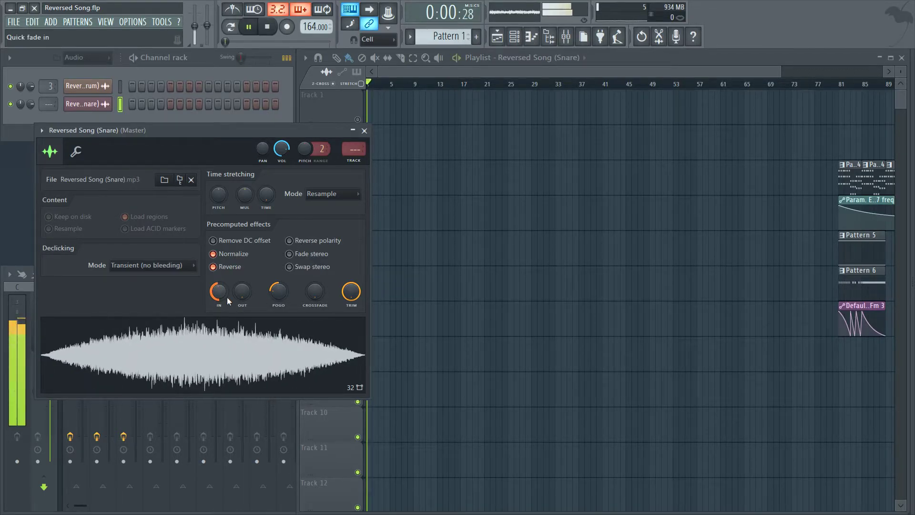
Add a fade-out to the snare sample and audition it repeatedly
mouse_move(238, 296)
left_mouse_down()
mouse_move(238, 282)
mouse_move(279, 300)
mouse_move(277, 281)
mouse_move(240, 281)
mouse_move(243, 299)
mouse_move(244, 289)
left_mouse_up()
key("space")
key("space")
key("space")
key("space")
key("space")
key("space")
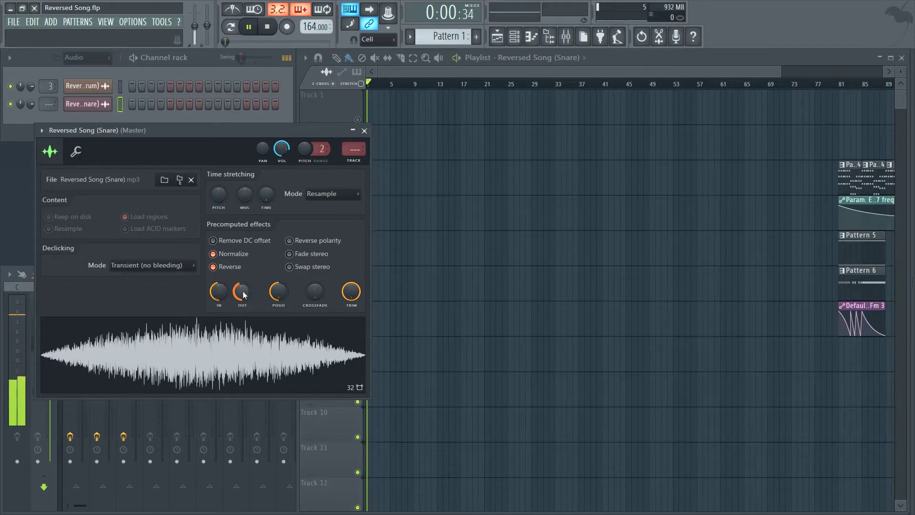
Increase the snare sample's fade-in, set its fade-out to about 33%, and close the sample settings
key("space")
left_click_drag(219, 291, 242, 286)
key("space")
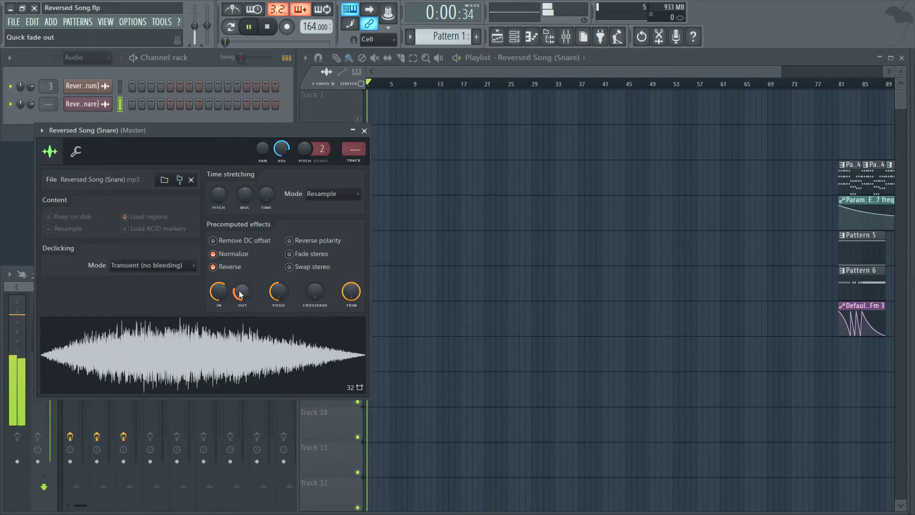
scroll(226, 294, "up", 2)
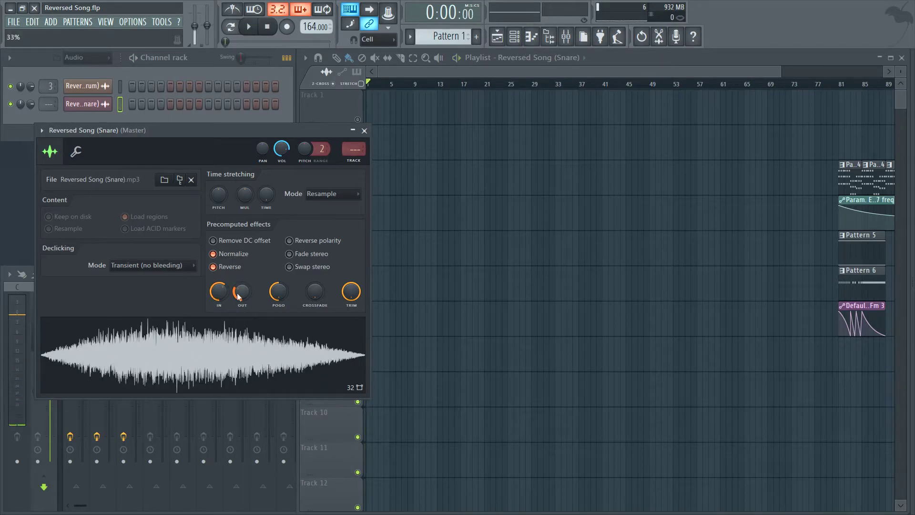
key("space")
left_click(365, 130)
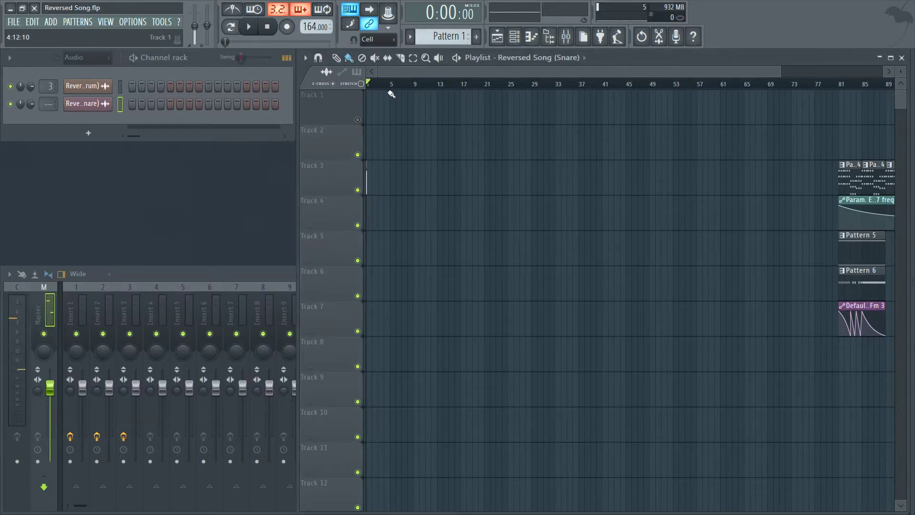
Audition the snare clip, then loop a test beat in Pattern mode with drum on steps 1 and 9 and snare on steps 5 and 13
scroll(391, 87, "up", 4)
scroll(396, 85, "up", 4)
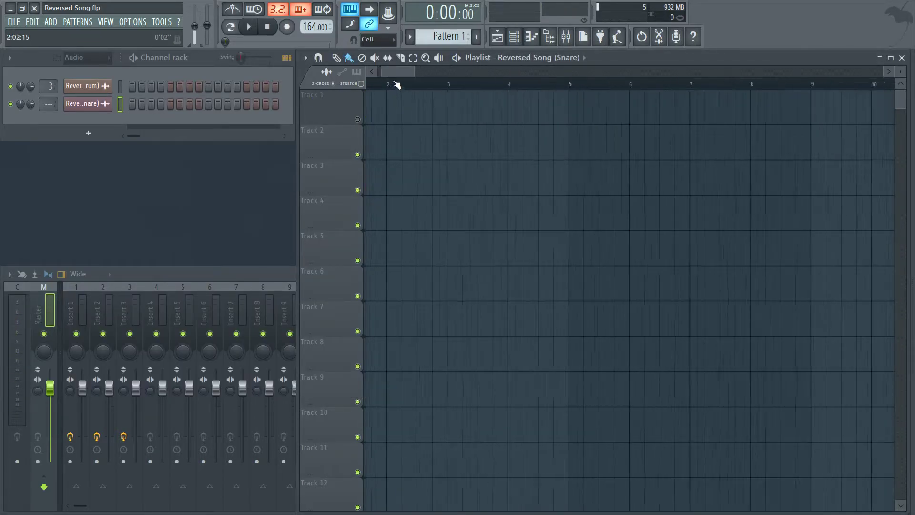
key("space")
key("space")
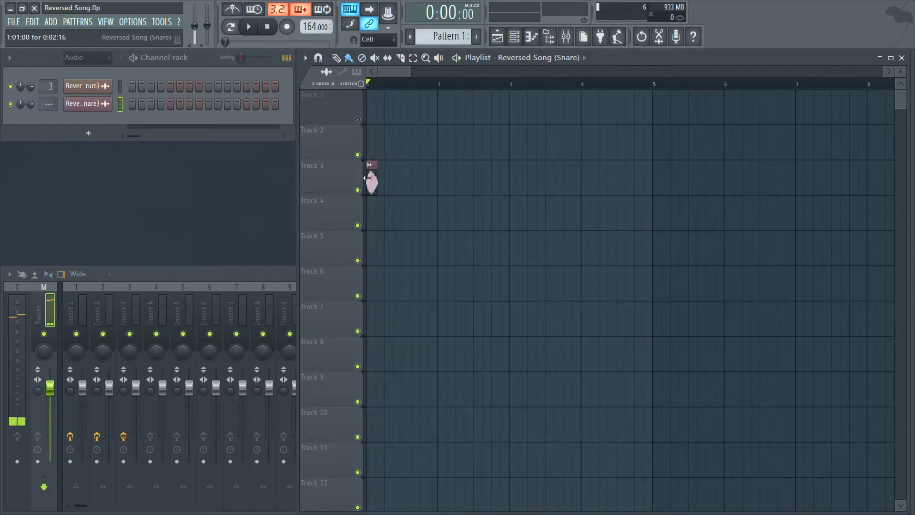
left_click(131, 86)
left_click(170, 104)
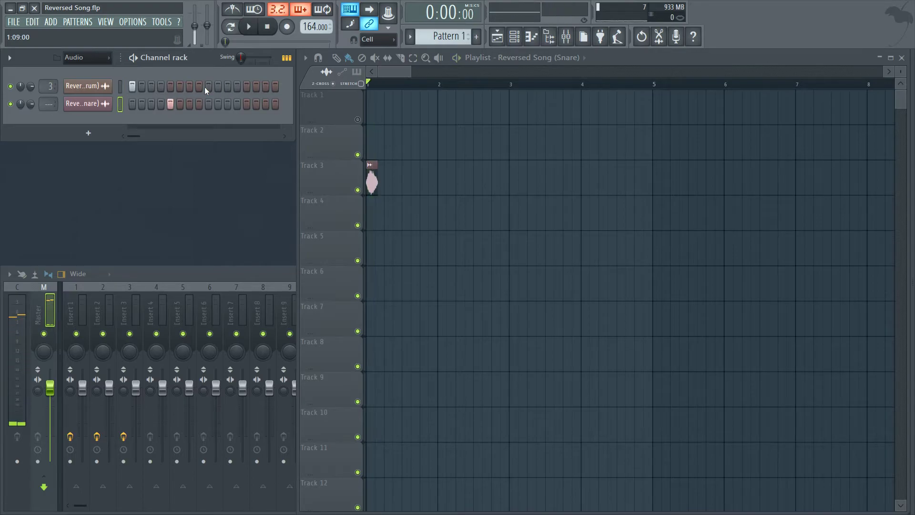
left_click(247, 104)
left_click(231, 27)
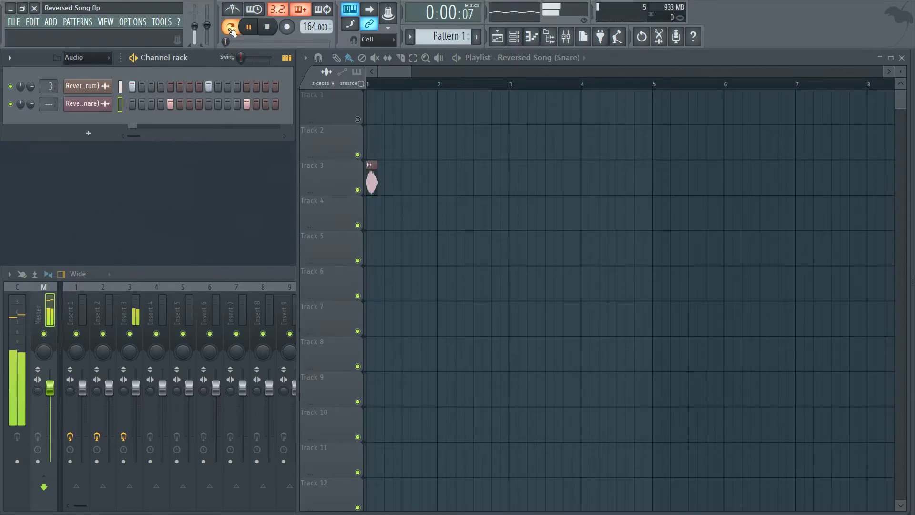
key("space")
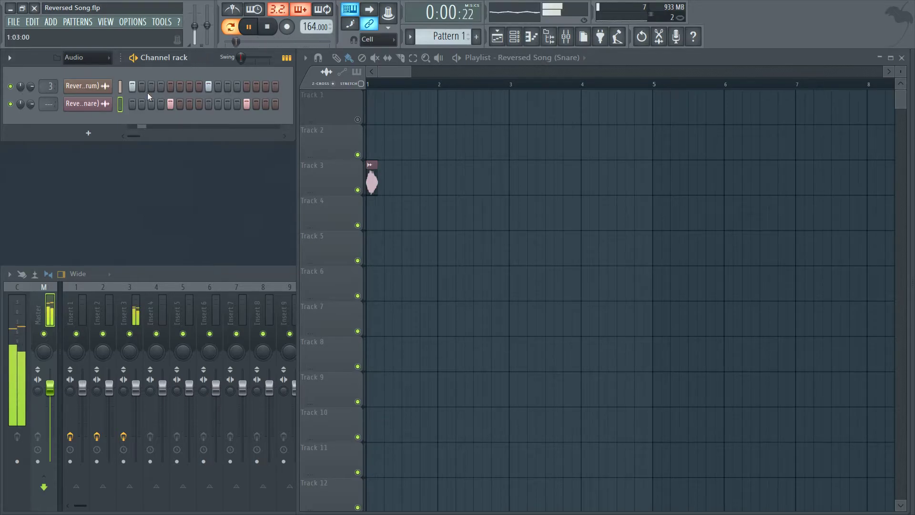
key("space")
Clear the test beat's drum and snare steps from Pattern 1
right_click(246, 104)
right_click(171, 104)
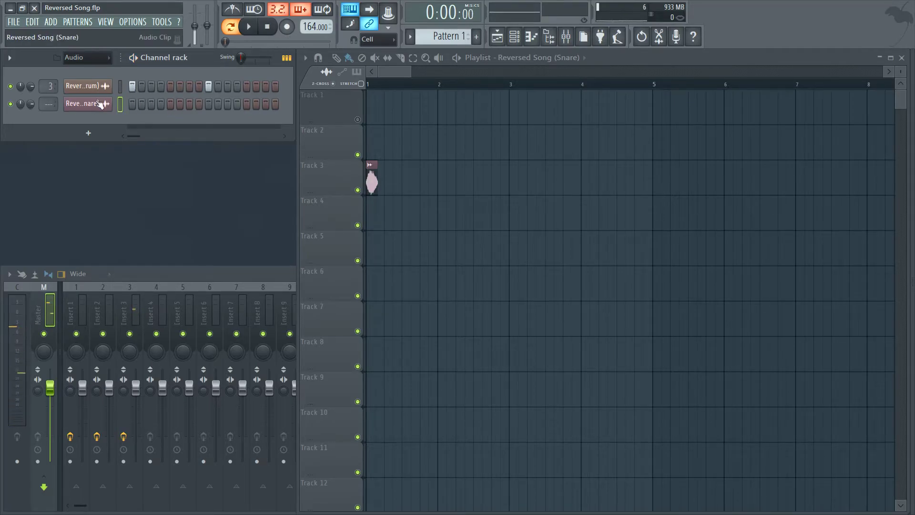
left_click(120, 86)
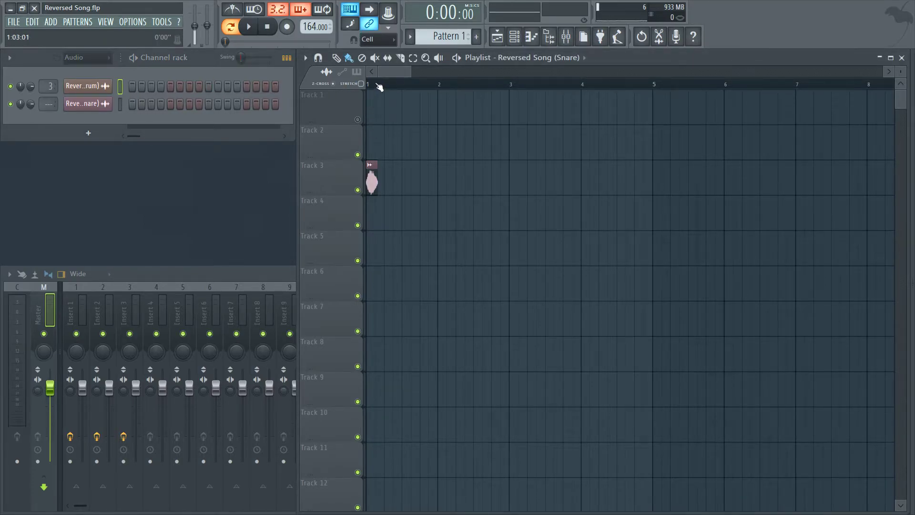
Move the drum clip to the end of bar 96 with the snare clip slightly before it, and duplicate the pair to fill the bar
scroll(379, 87, "down", 6)
scroll(367, 176, "down", 8)
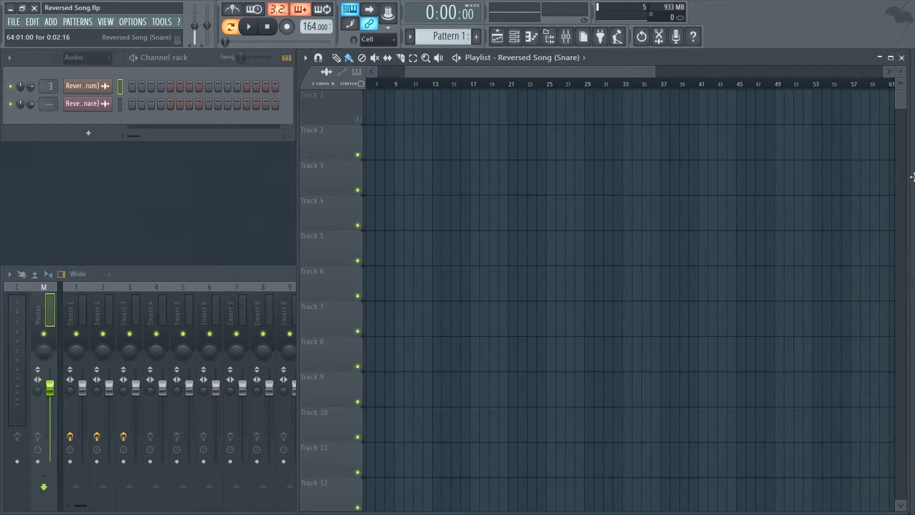
scroll(791, 128, "down", 1)
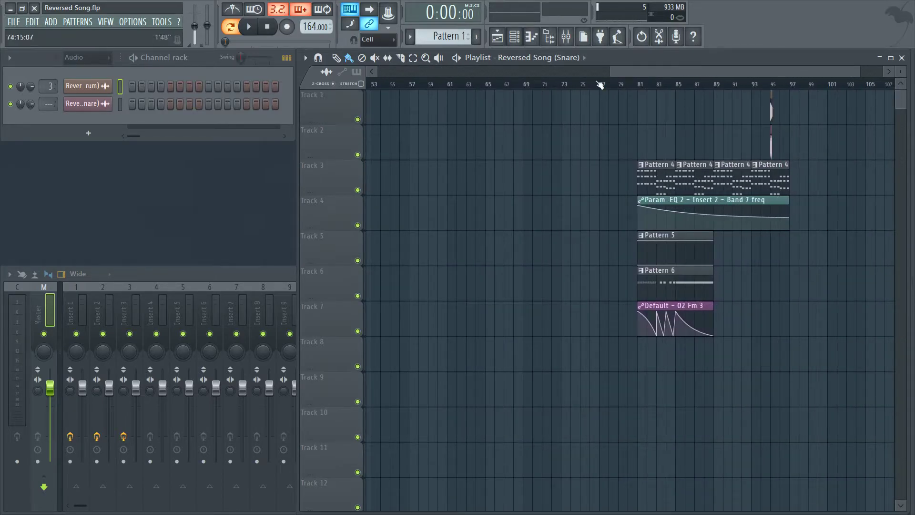
scroll(772, 82, "up", 6)
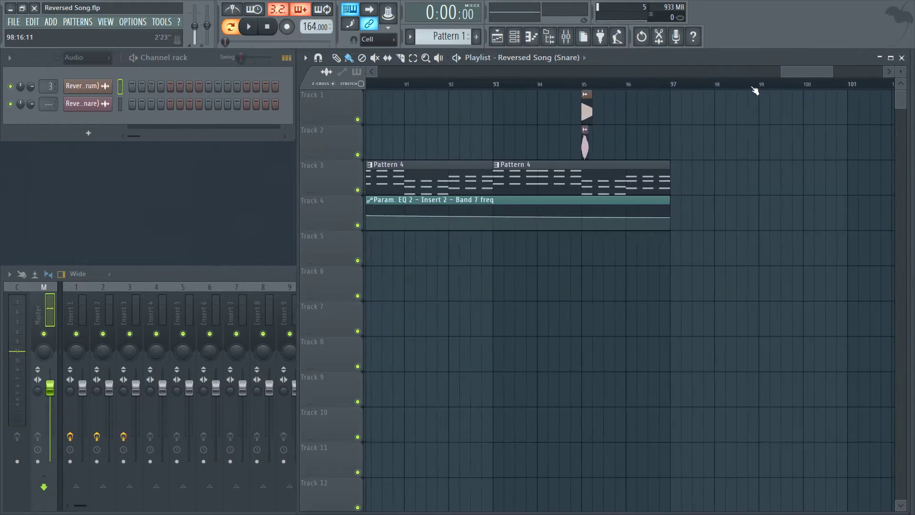
scroll(778, 76, "down", 3)
scroll(772, 84, "up", 6)
left_click_drag(718, 90, 724, 108)
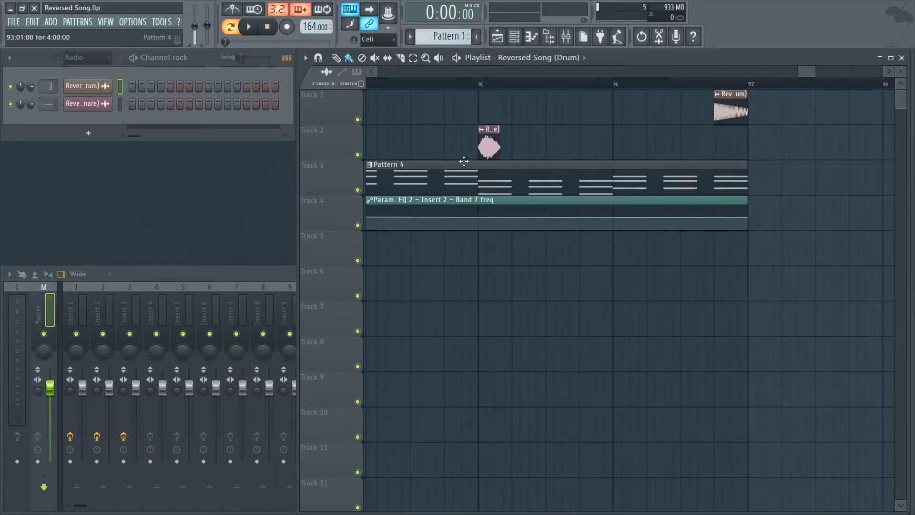
left_click_drag(485, 137, 692, 120)
left_click_drag(763, 158, 627, 112)
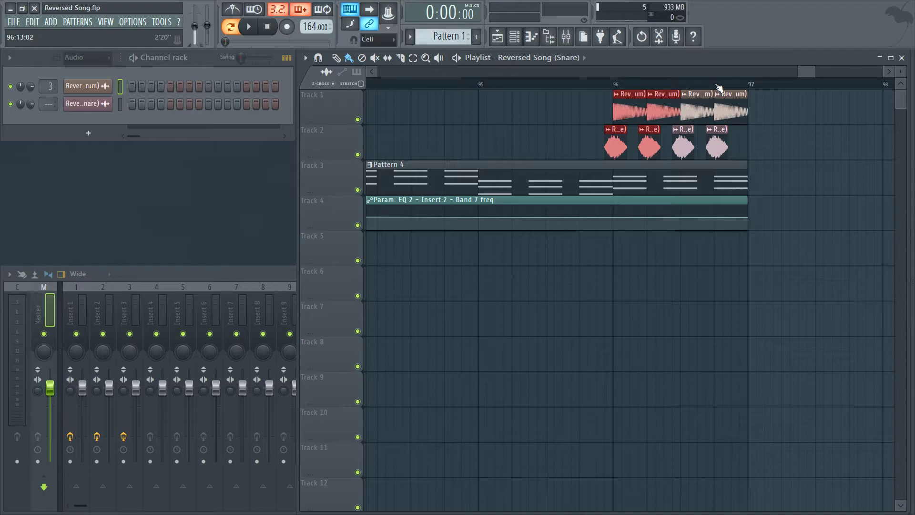
Select all the drum and snare clips in bar 96 and move them back to bar 88
left_click_drag(768, 157, 556, 89)
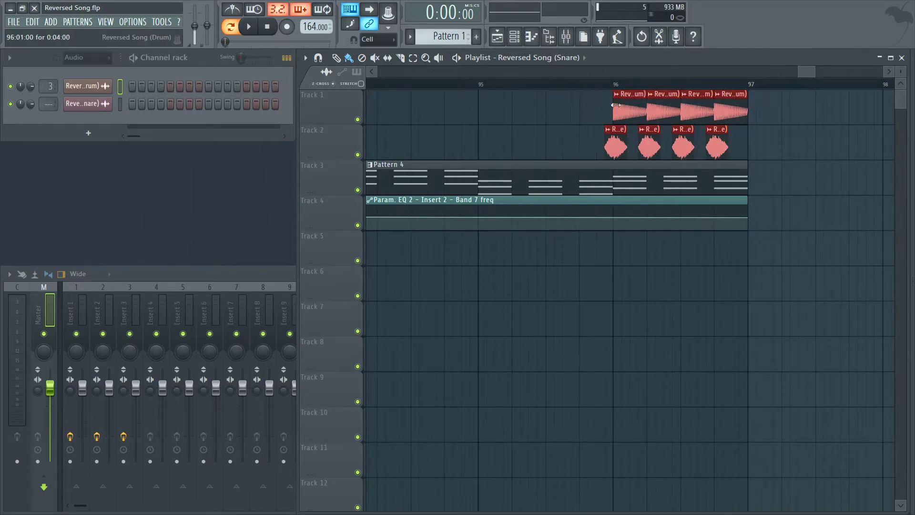
left_click_drag(628, 105, 704, 101)
scroll(703, 88, "down", 5)
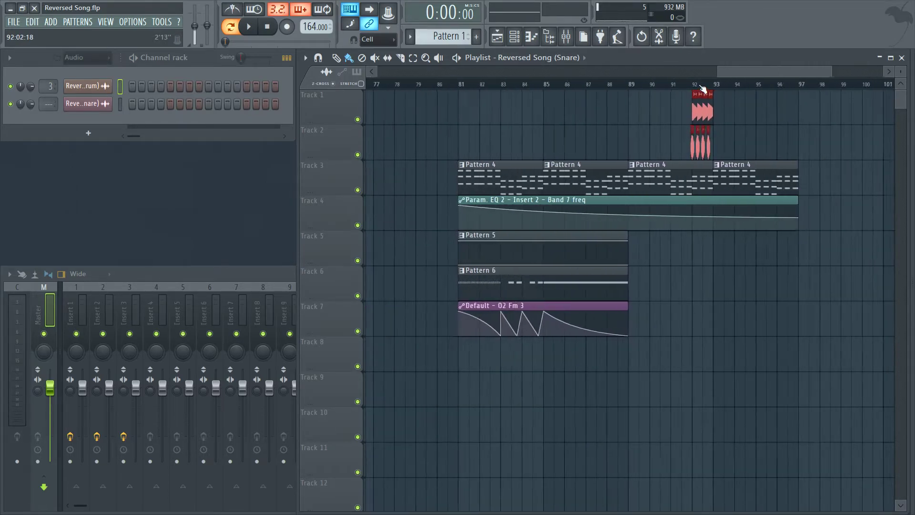
left_click_drag(696, 110, 611, 110)
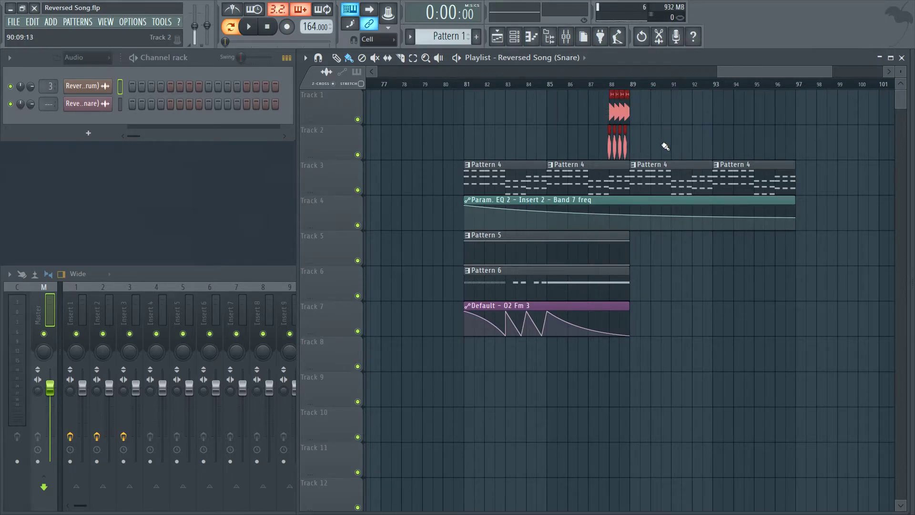
Duplicate the drum and snare clips backwards so they fill bars 85 through 88
left_click_drag(666, 159, 594, 109)
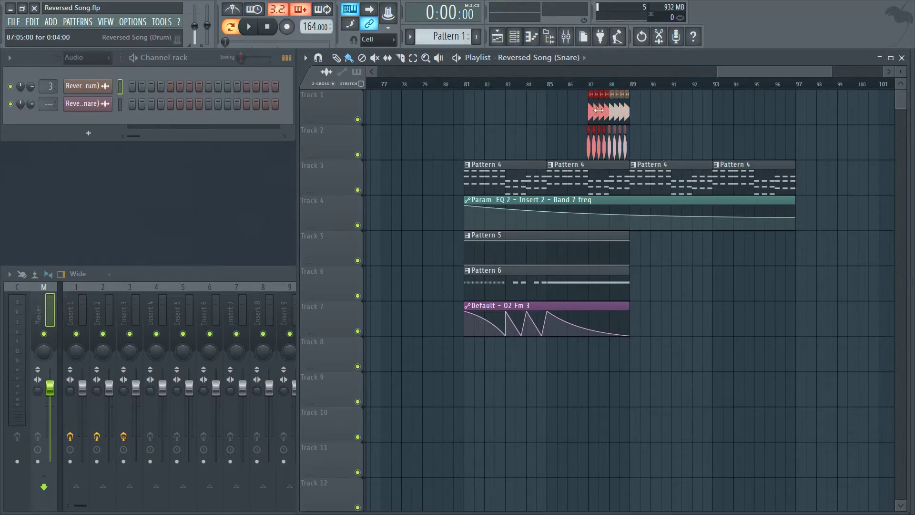
left_click(572, 109)
left_click_drag(592, 106, 553, 106)
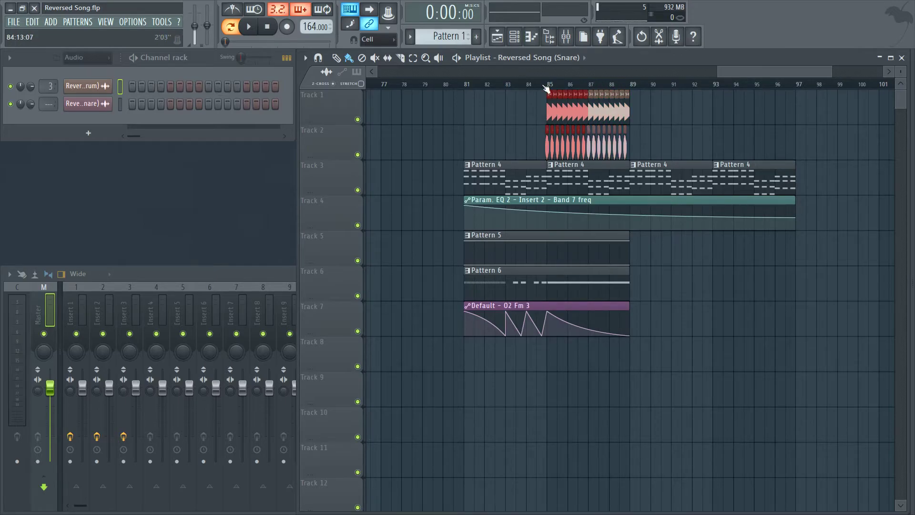
Play the arrangement from bar 85 in Song mode and examine the drum and snare clips in bars 85 to 88
left_click(546, 85)
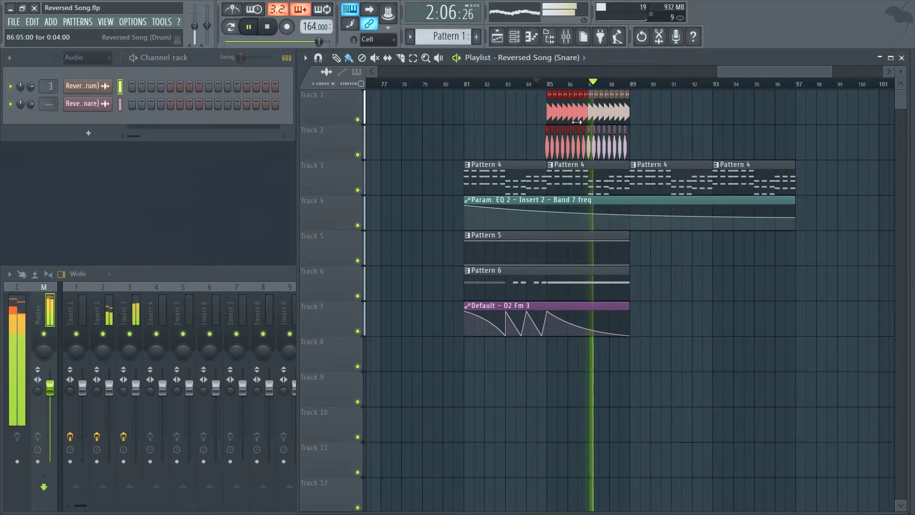
key("space")
scroll(610, 88, "up", 5)
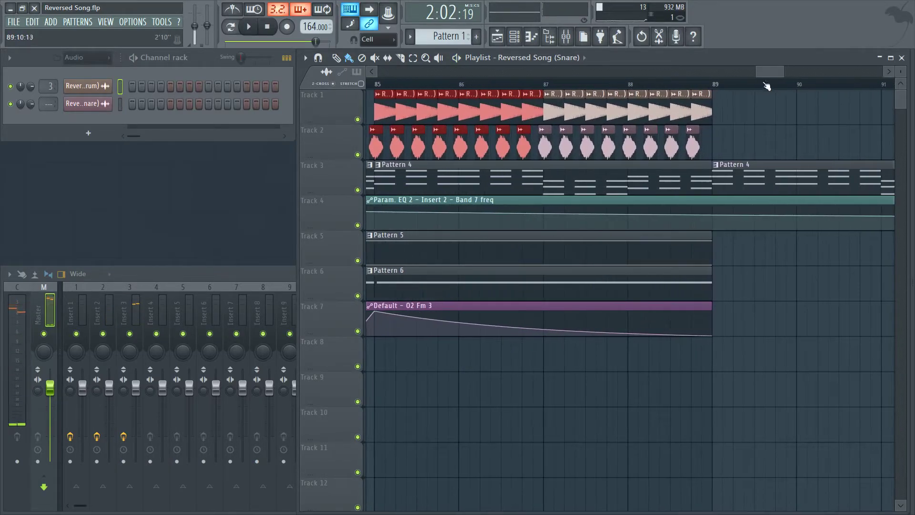
scroll(766, 77, "left", 2)
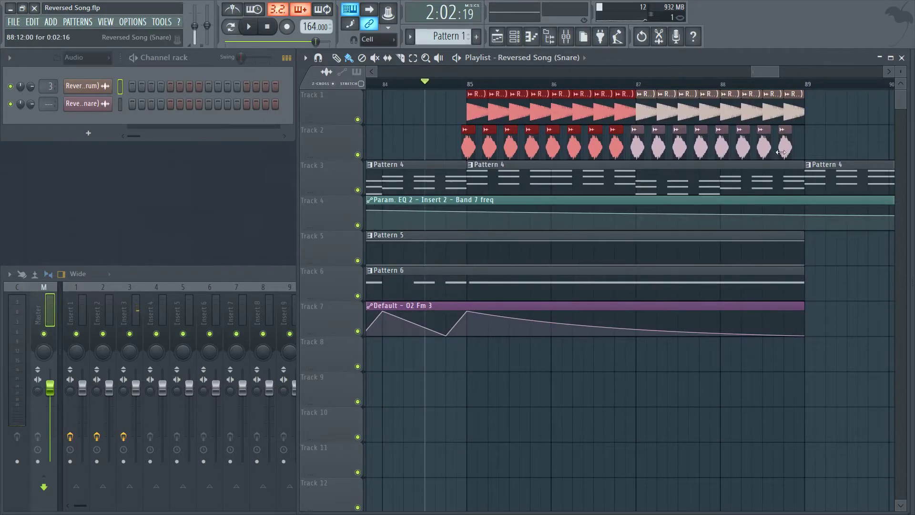
Delete every second snare clip on Track 2 in bars 85 to 88 and play the arrangement
right_click(743, 148)
right_click(701, 149)
right_click(658, 149)
right_click(619, 151)
right_click(575, 148)
right_click(532, 149)
right_click(490, 149)
key("space")
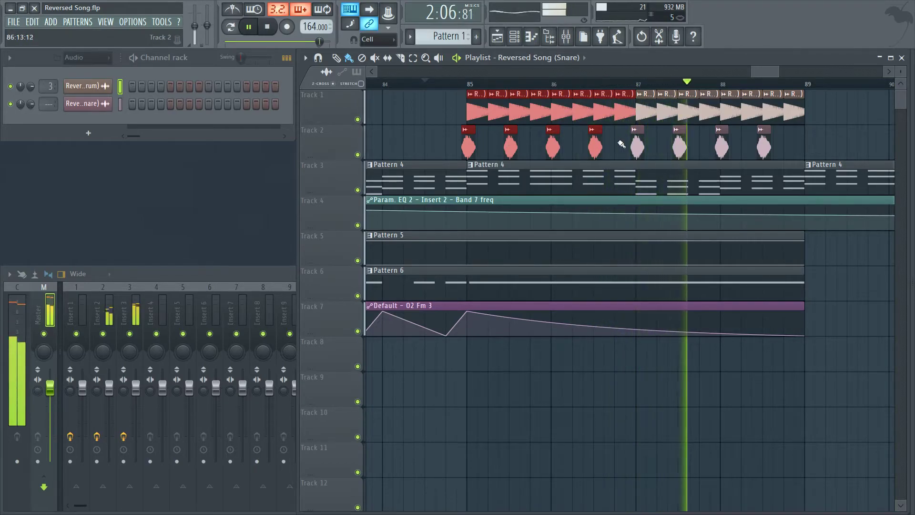
key("space")
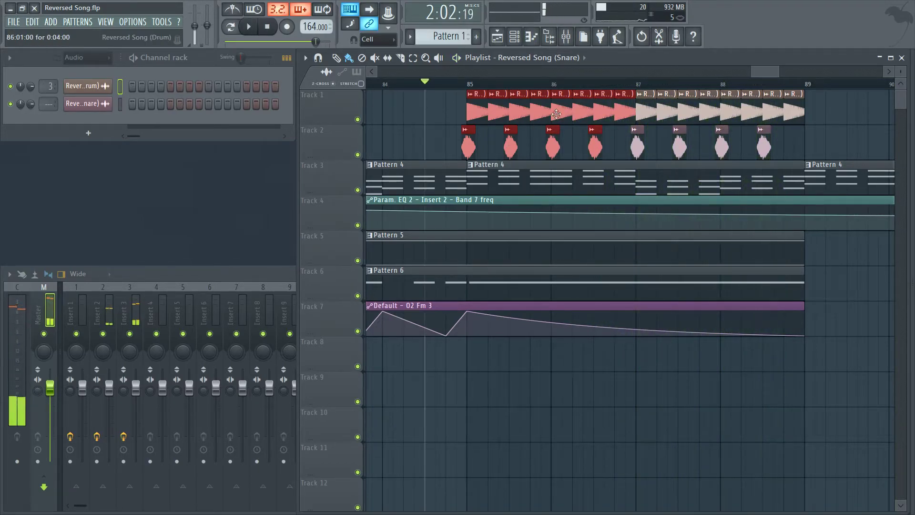
Try the drum sample with Reverse turned off and play the arrangement with it
left_click(104, 90)
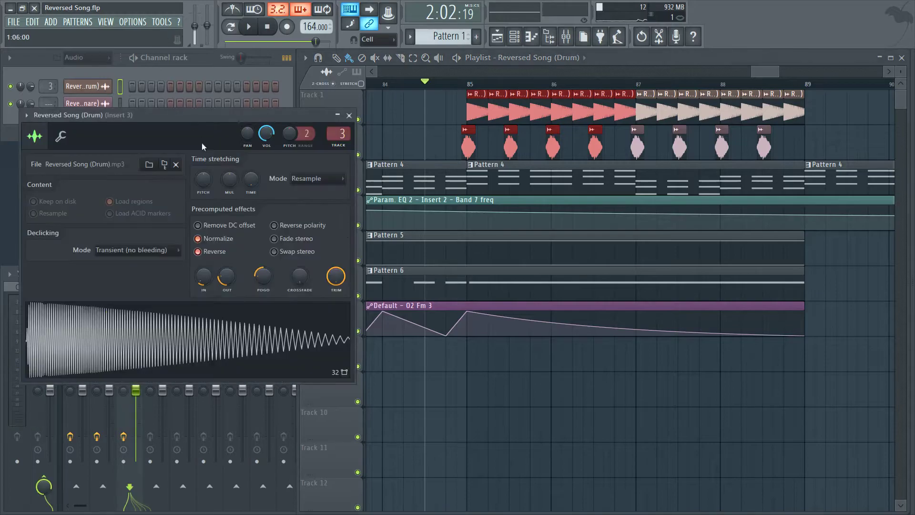
left_click(206, 254)
key("space")
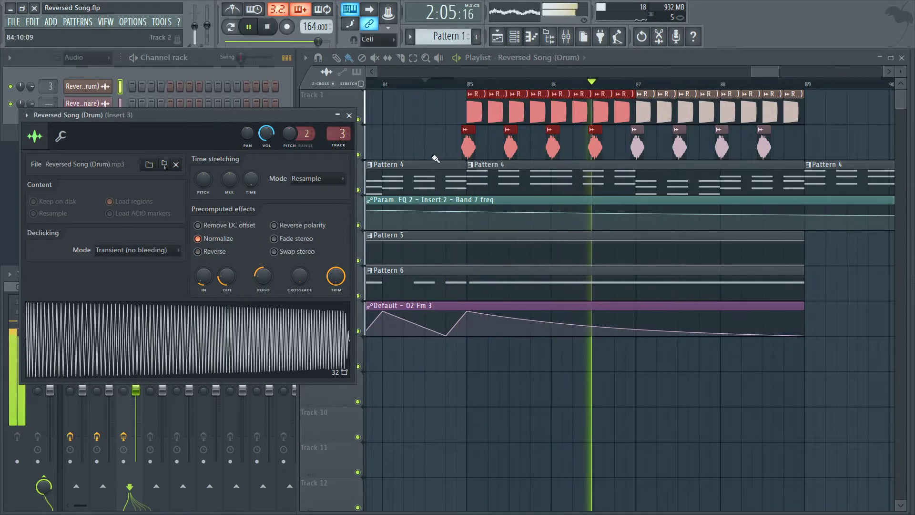
key("space")
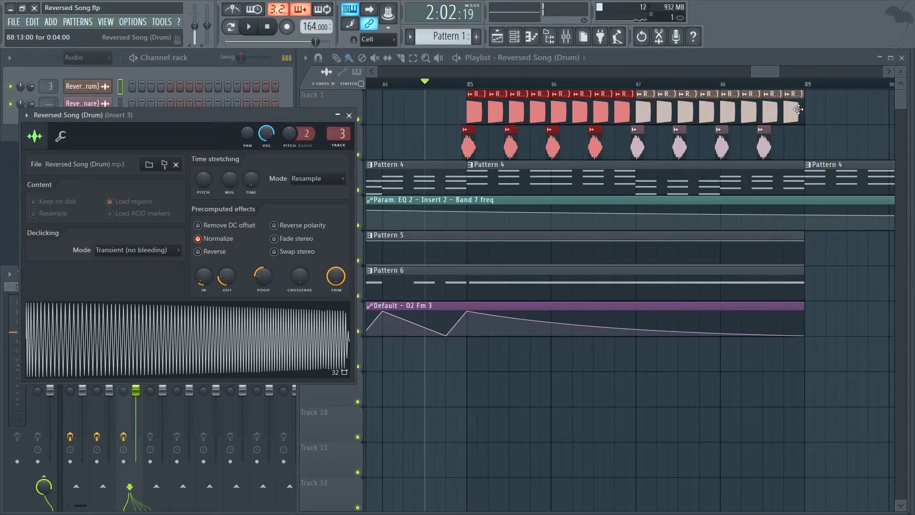
left_click_drag(803, 110, 823, 110)
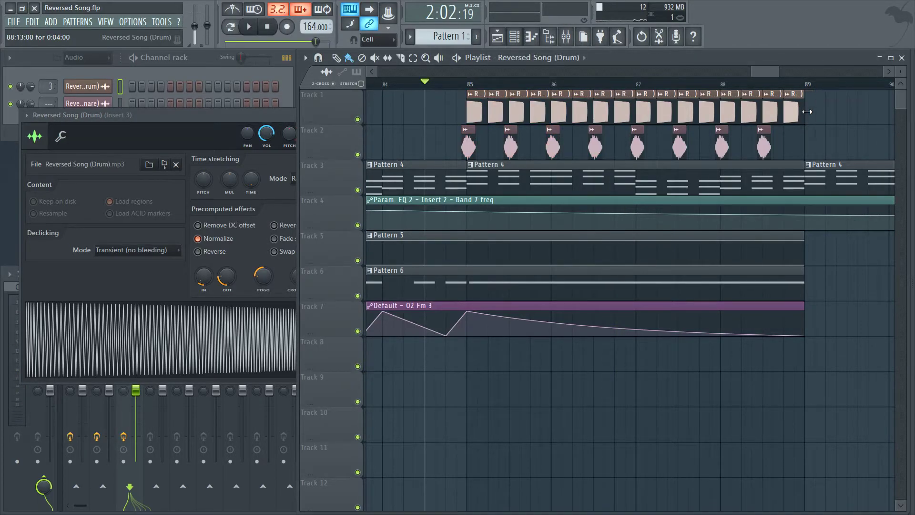
mouse_move(469, 109)
left_mouse_down()
mouse_move(445, 111)
mouse_move(466, 113)
left_mouse_up()
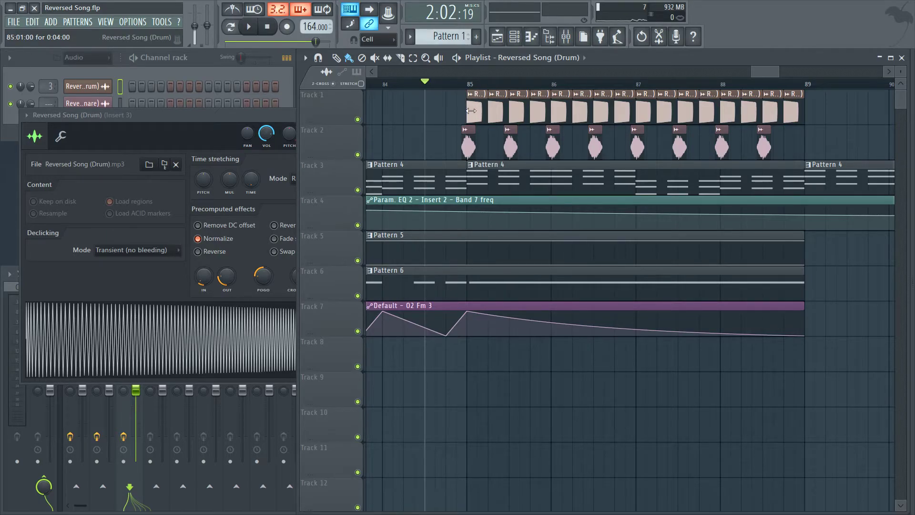
Turn Reverse back on for the drum sample and listen to the arrangement
double_click(471, 110)
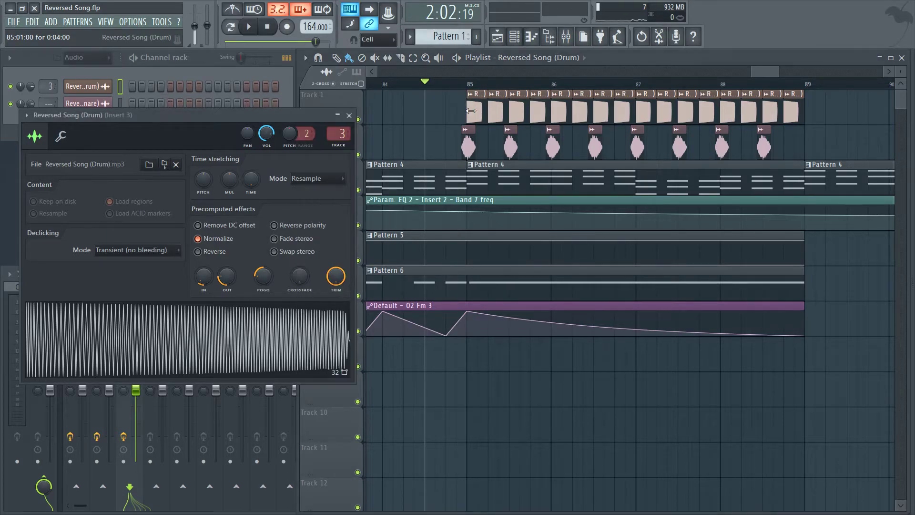
left_click(199, 252)
key("space")
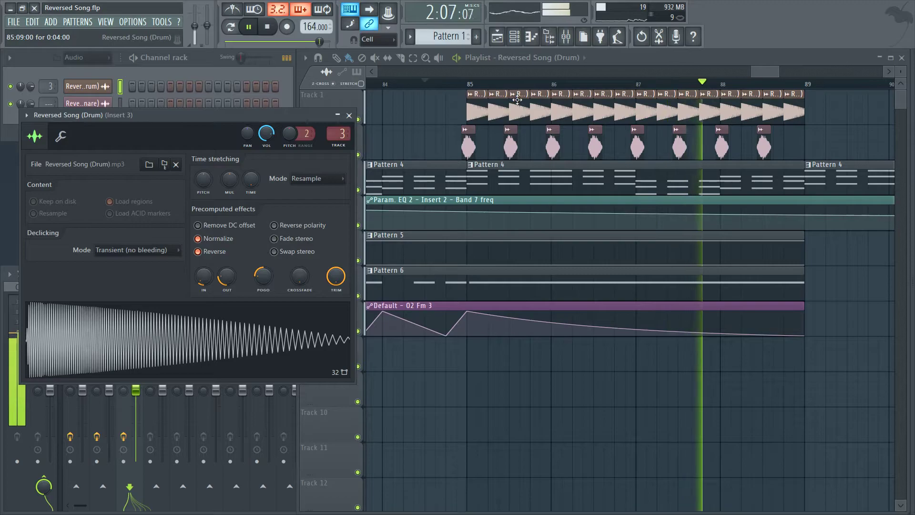
key("space")
Shift all the snare clips later so the first starts with the second drum clip of bar 85, and play the result
left_click_drag(784, 143, 565, 147)
scroll(491, 85, "up", 5)
key("space")
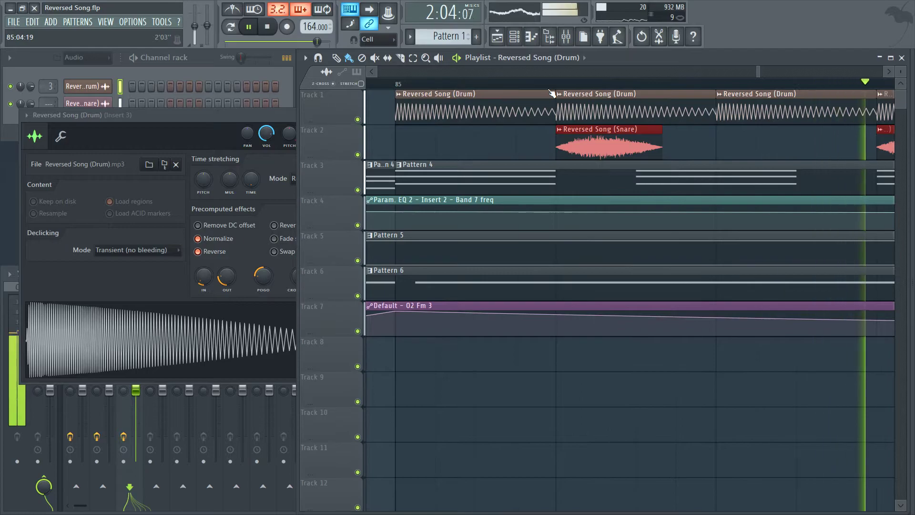
scroll(552, 93, "down", 5)
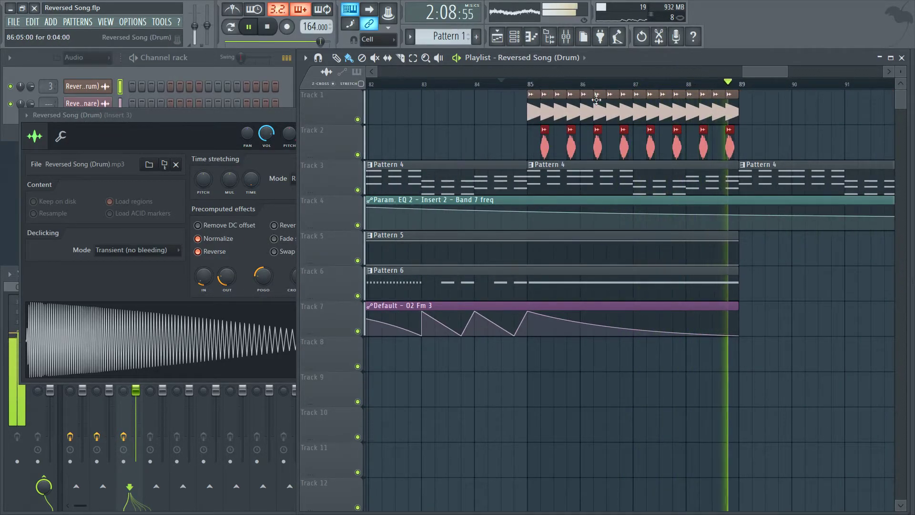
key("space")
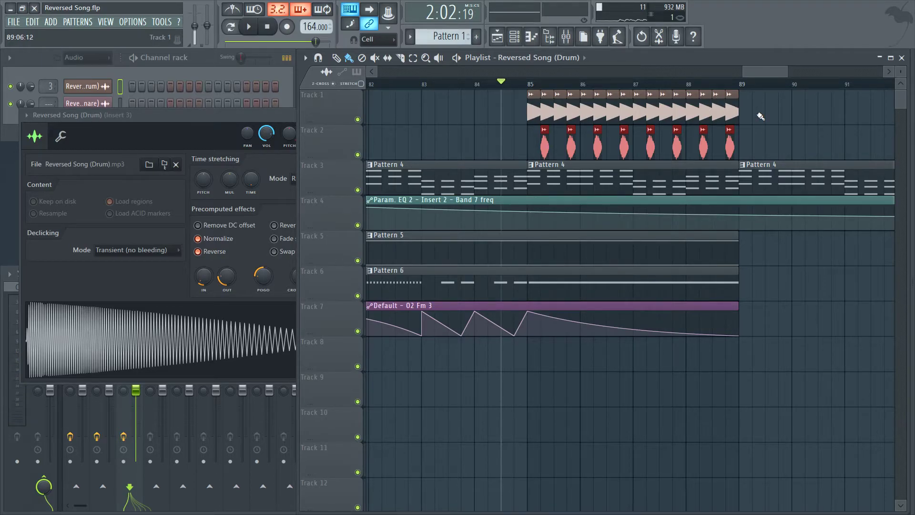
left_click_drag(772, 145, 521, 89)
left_click(14, 22)
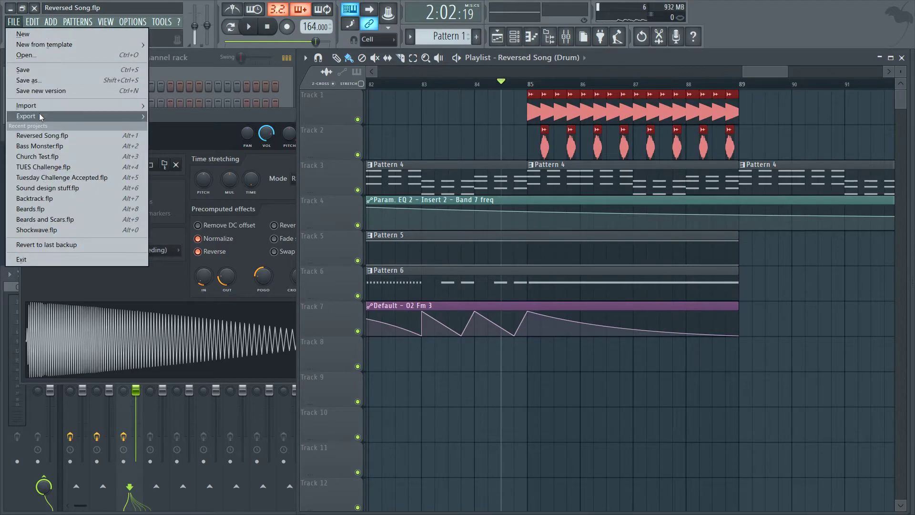
mouse_move(95, 116)
left_click(181, 138)
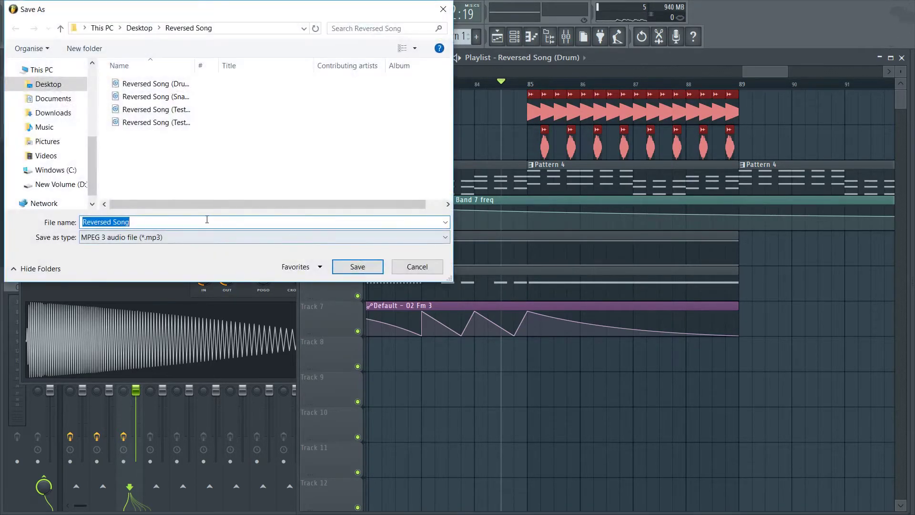
type("()")
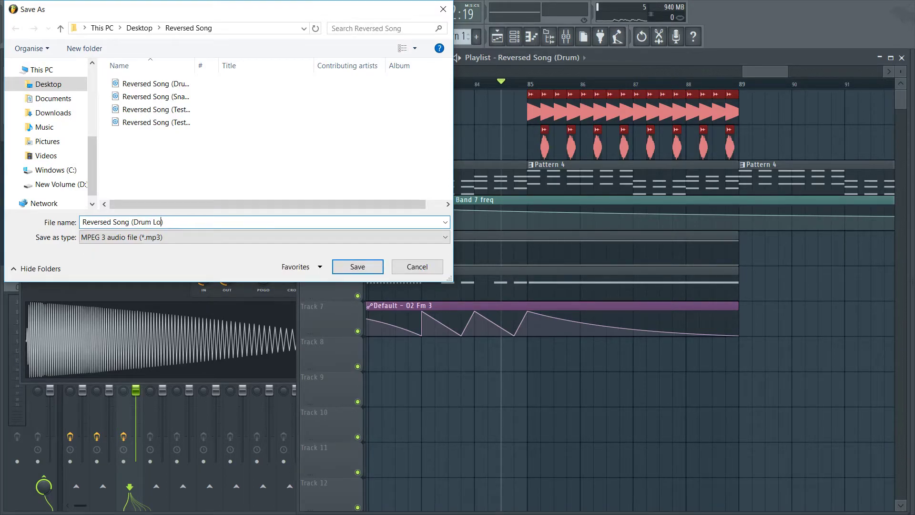
key("Return")
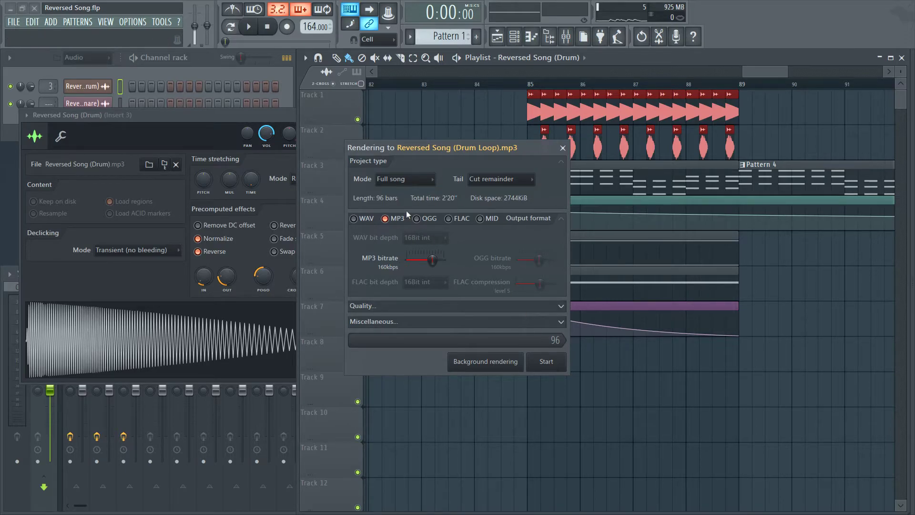
left_click(406, 180)
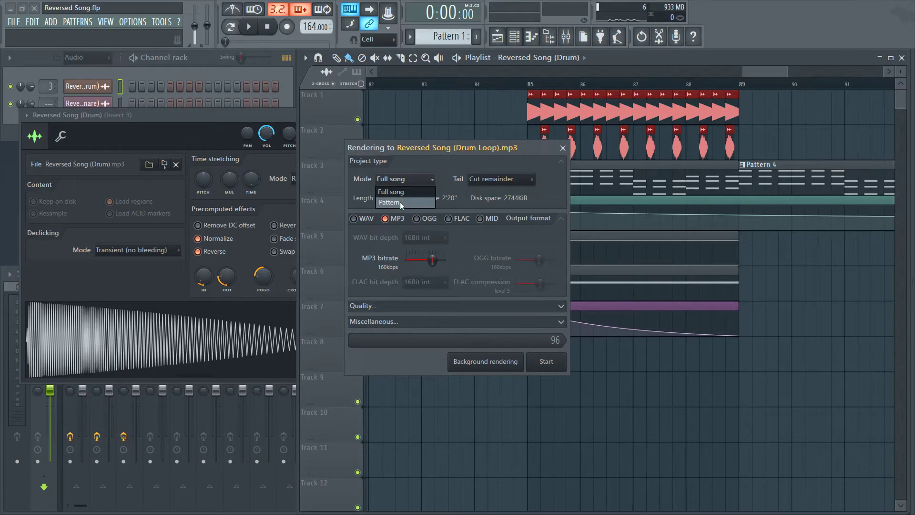
left_click(563, 148)
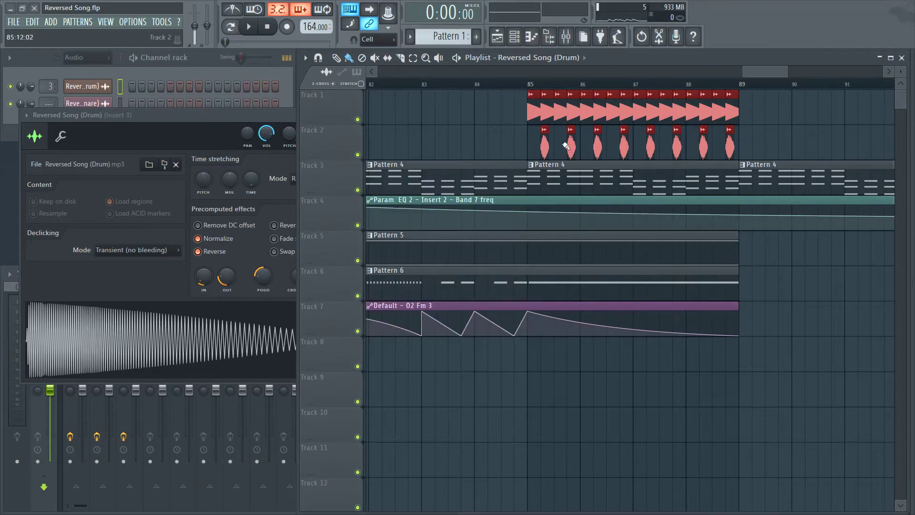
Select the time range of bars 85 to 88, set playback to start at bar 85, and solo Tracks 1 and 2
left_click_drag(531, 86, 739, 100)
left_click(527, 83)
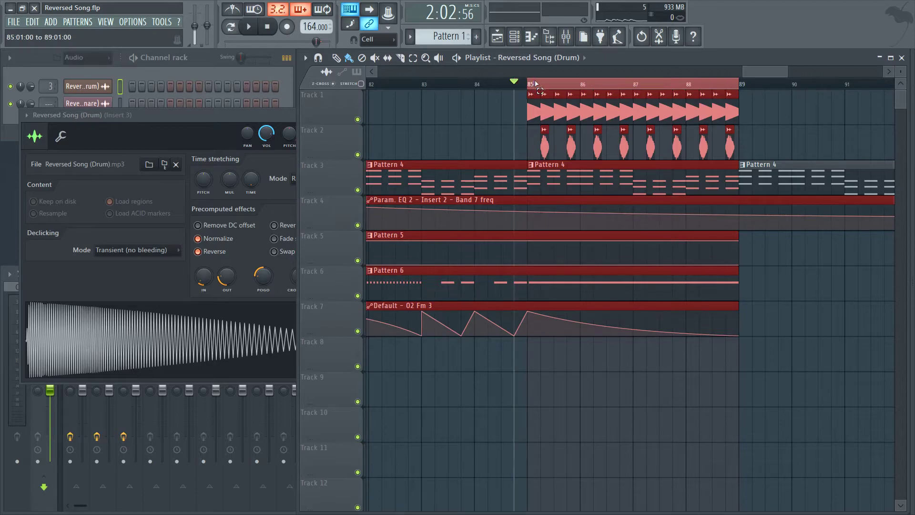
left_click(358, 120, "ctrl")
left_click(358, 155)
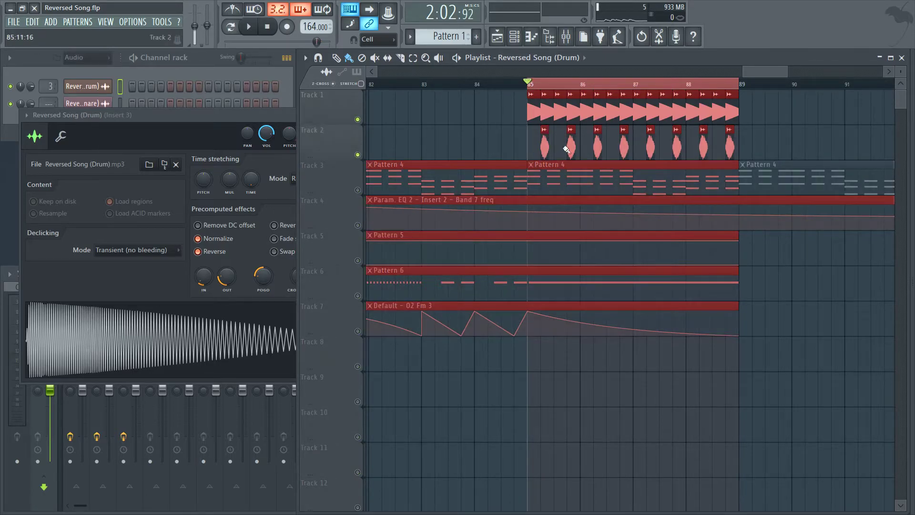
Export the selected bars as an MP3 named Reversed Song (Drum Loop) in the Reversed Song folder
left_click(24, 22)
mouse_move(33, 119)
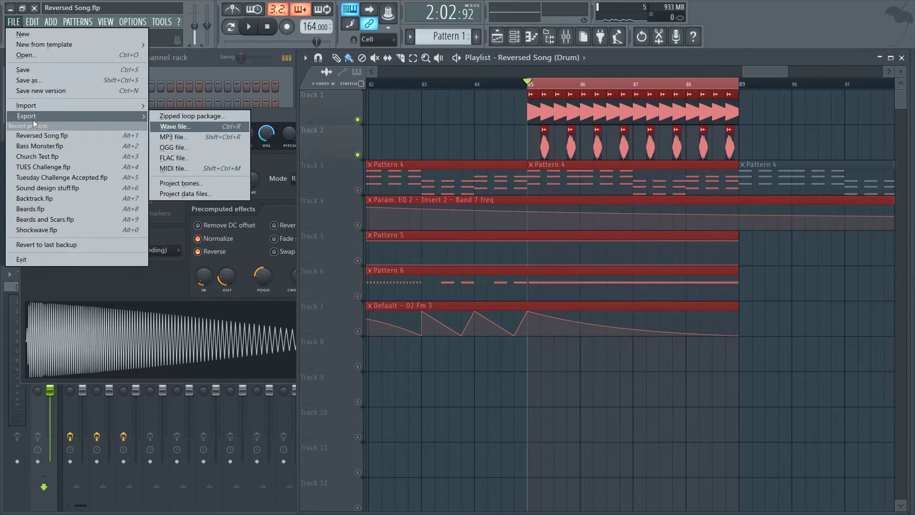
left_click(184, 135)
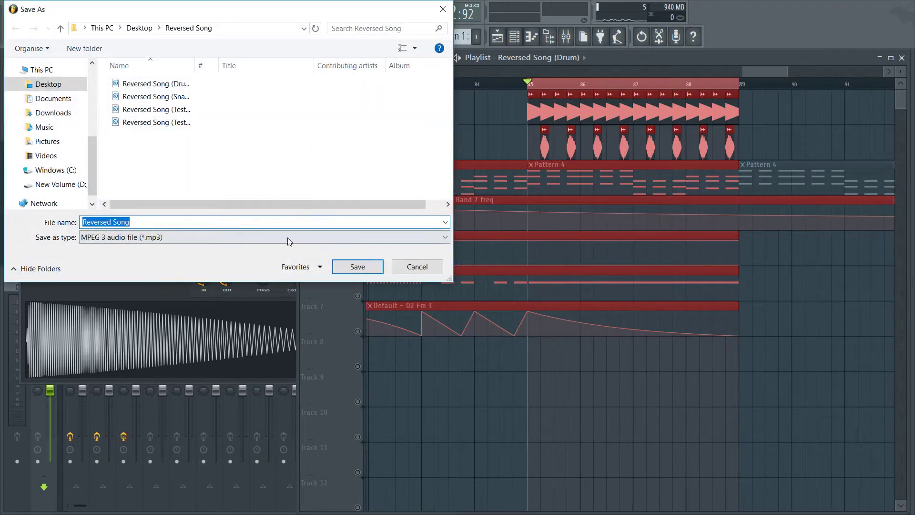
type("()")
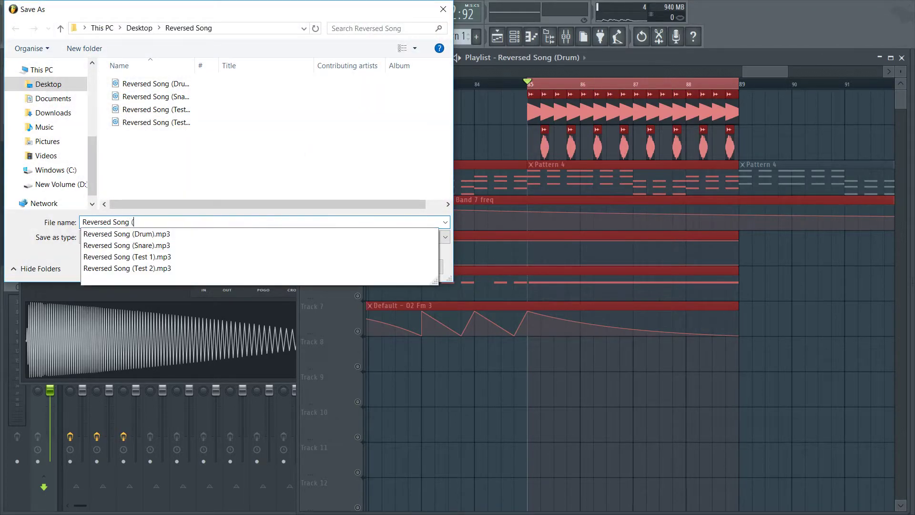
type("Drum Loop")
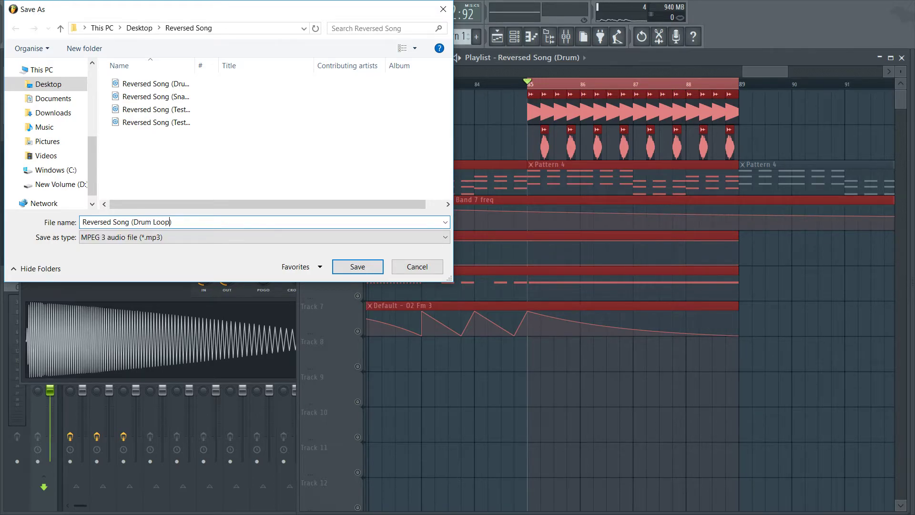
key("Return")
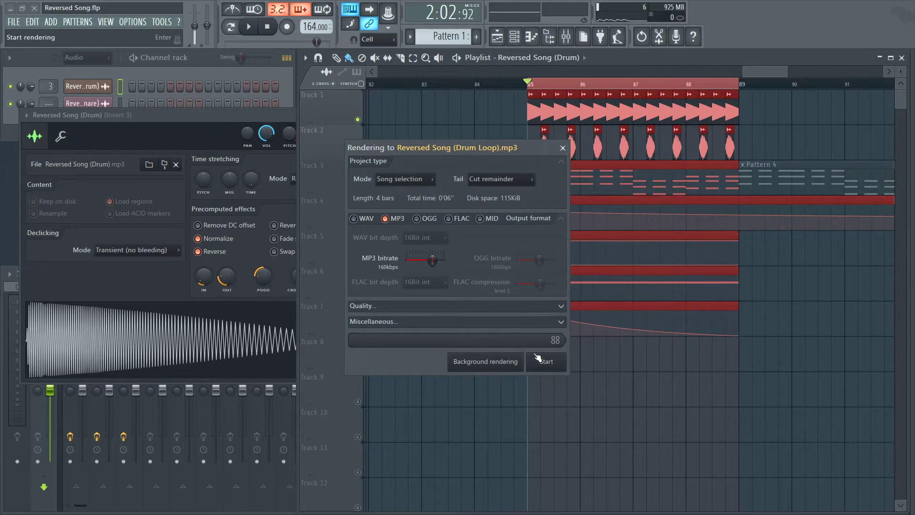
left_click(546, 363)
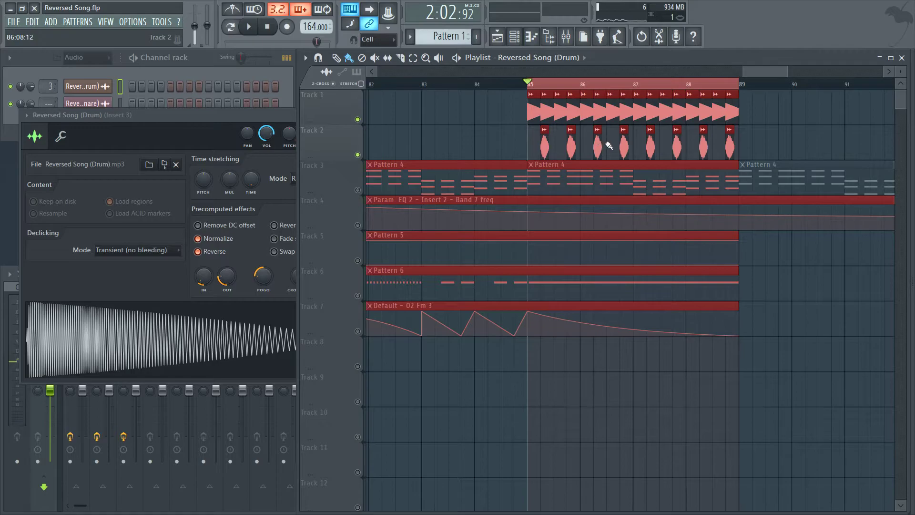
Preview Reversed Song (Drum Loop) from the Reversed Song folder in File Explorer and place it on Track 8 at bar 85 in the playlist
key("super+Tab")
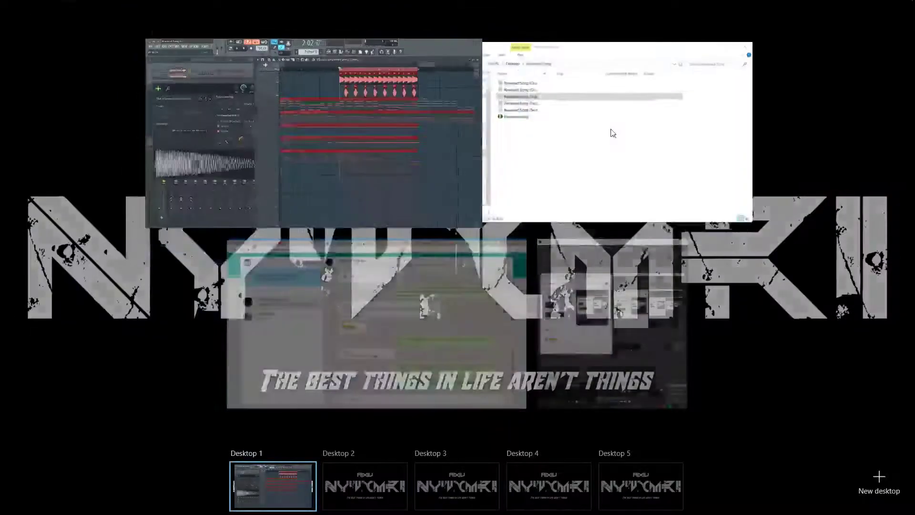
left_click(590, 134)
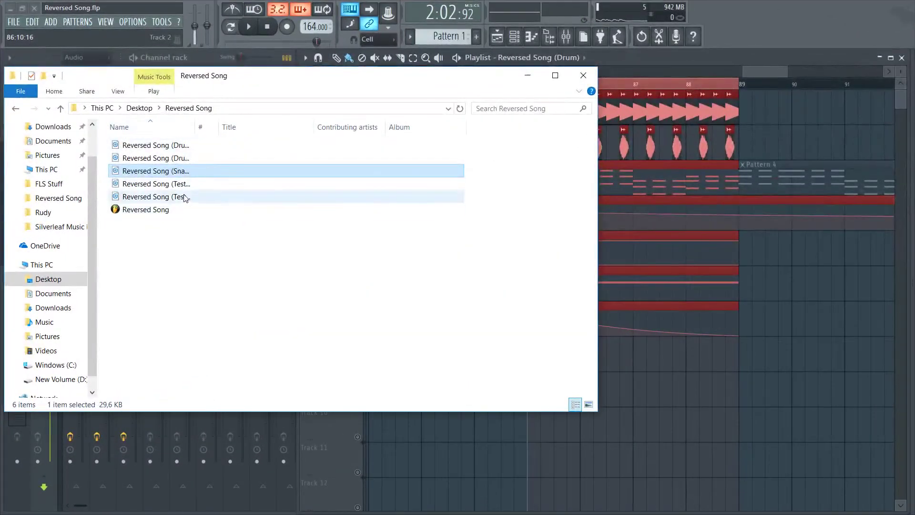
left_click(194, 159)
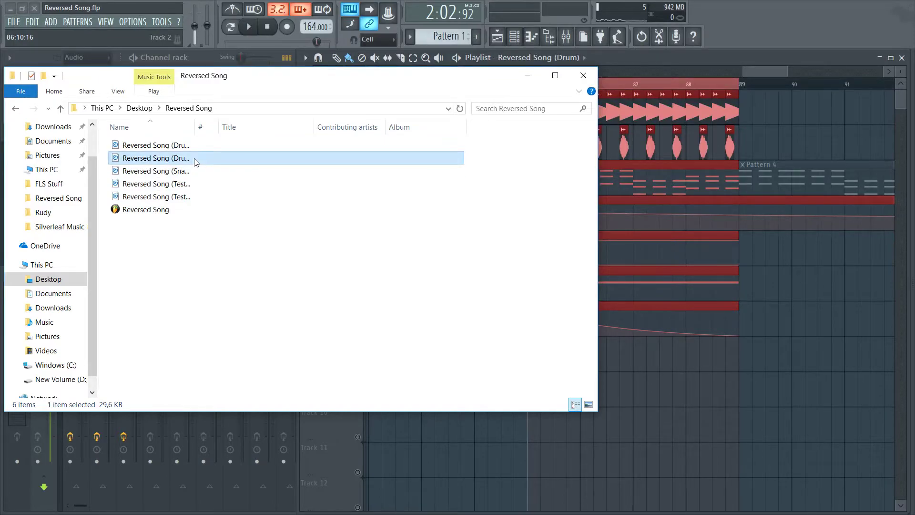
left_click_drag(196, 125, 257, 125)
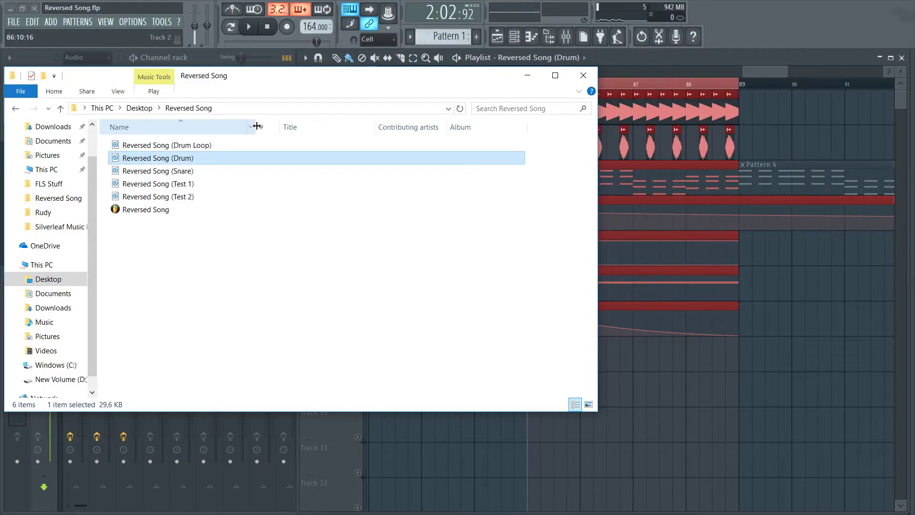
double_click(182, 146)
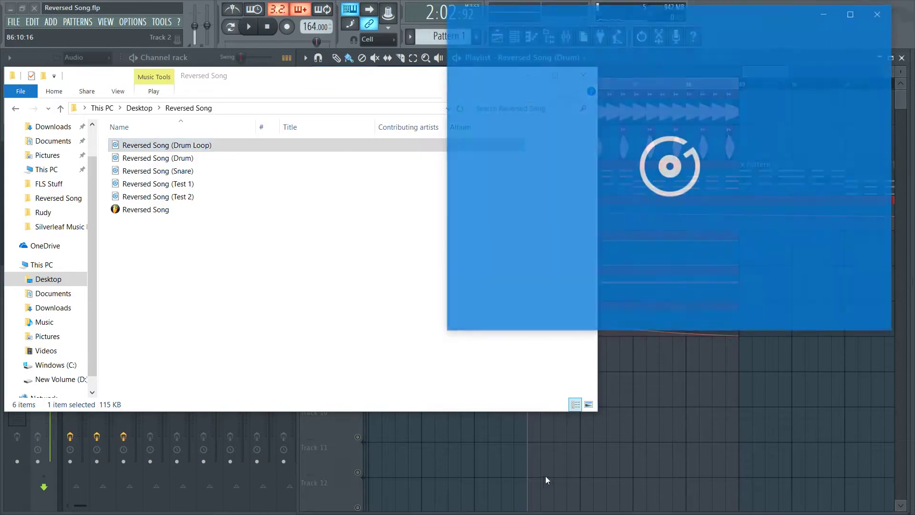
left_click(890, 13)
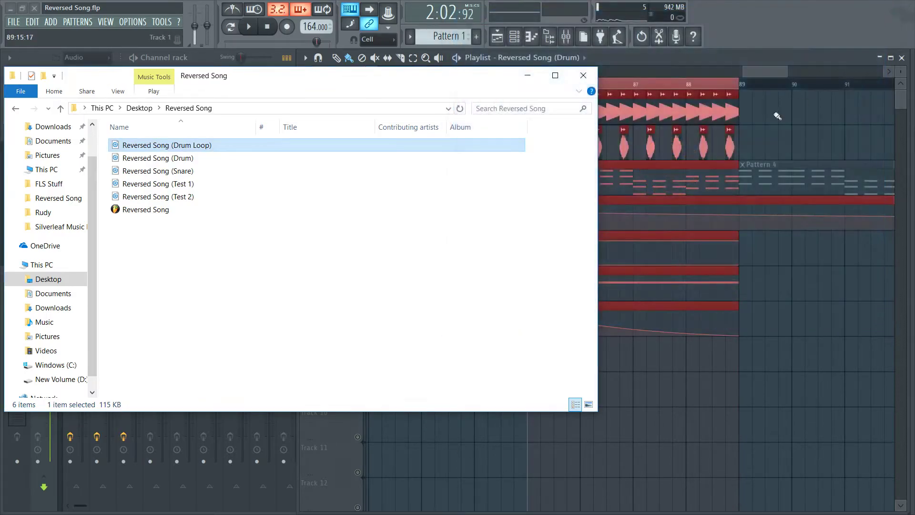
left_click_drag(221, 147, 668, 429)
left_click_drag(718, 415, 601, 344)
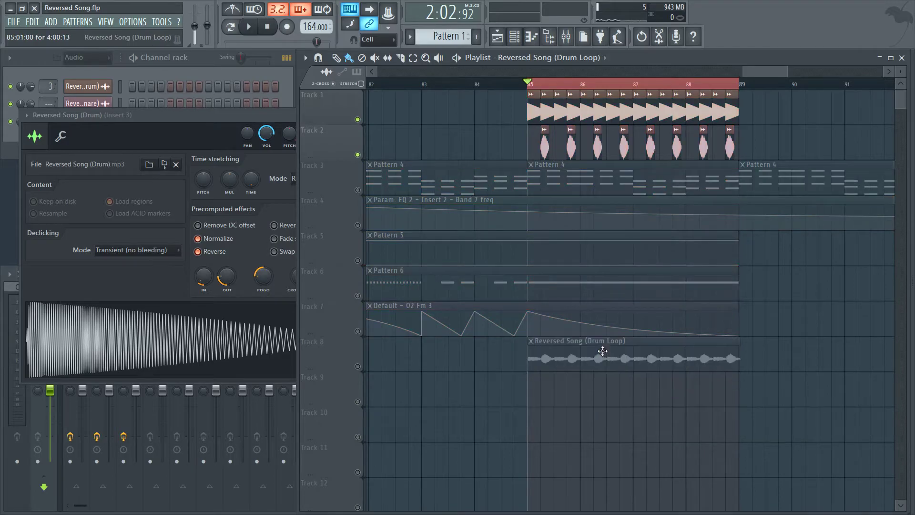
Mute Tracks 1 and 2 and restore all the other playlist tracks to active
left_click(358, 119, "ctrl")
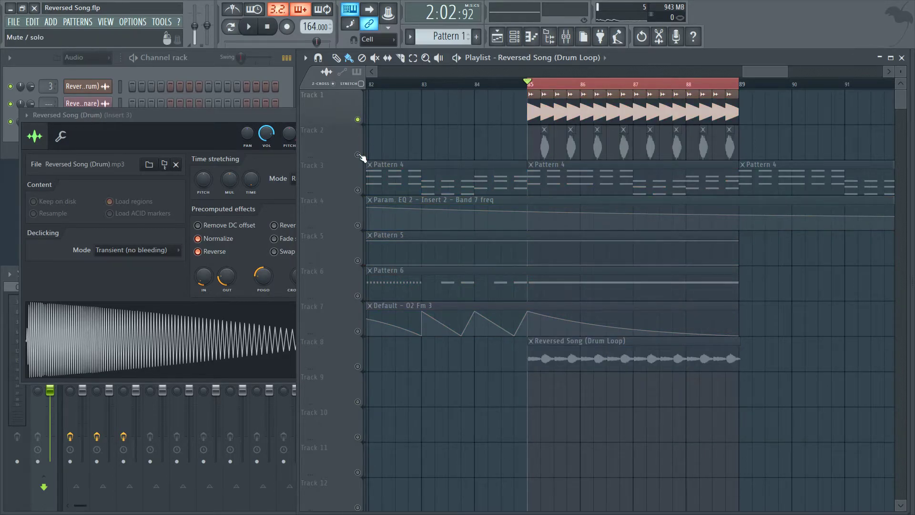
left_click(358, 119)
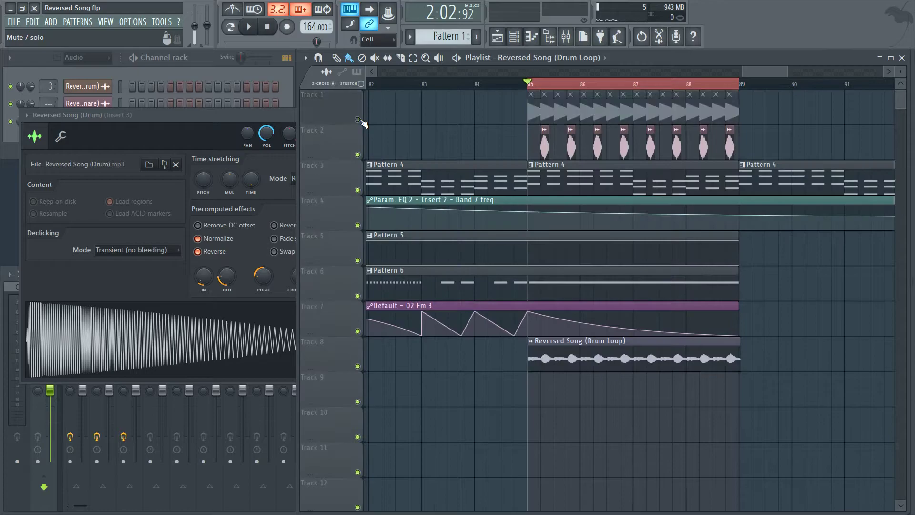
left_click(358, 155)
scroll(533, 70, "right", 5)
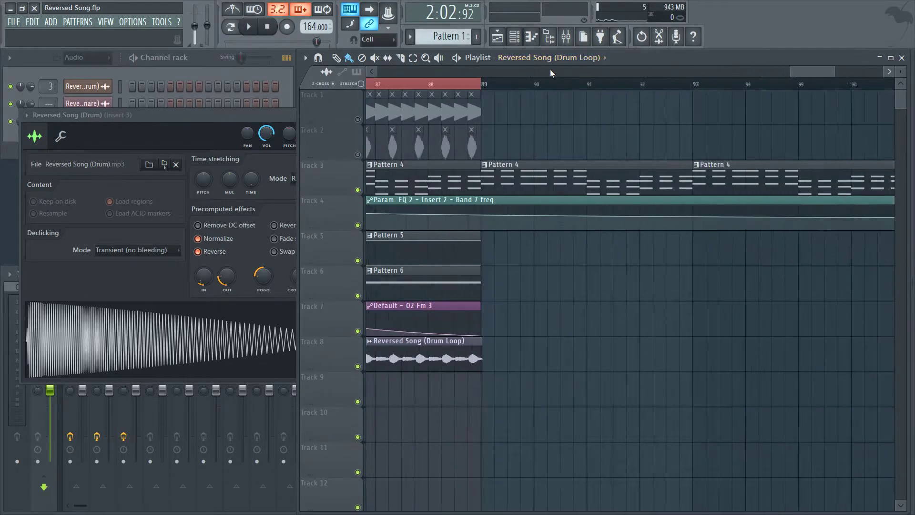
scroll(526, 67, "left", 3)
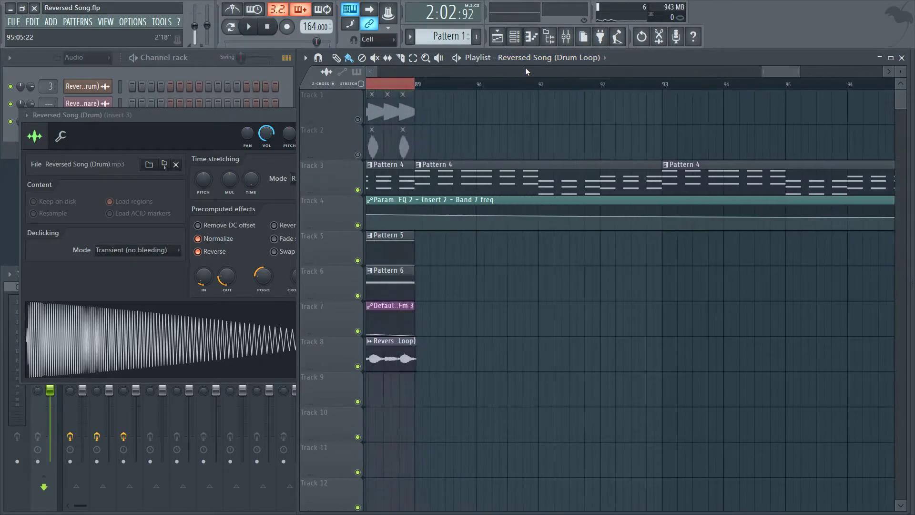
Reverse the Reversed Song (Drum Loop) sample on Track 8 and close the open sample settings windows
double_click(486, 358)
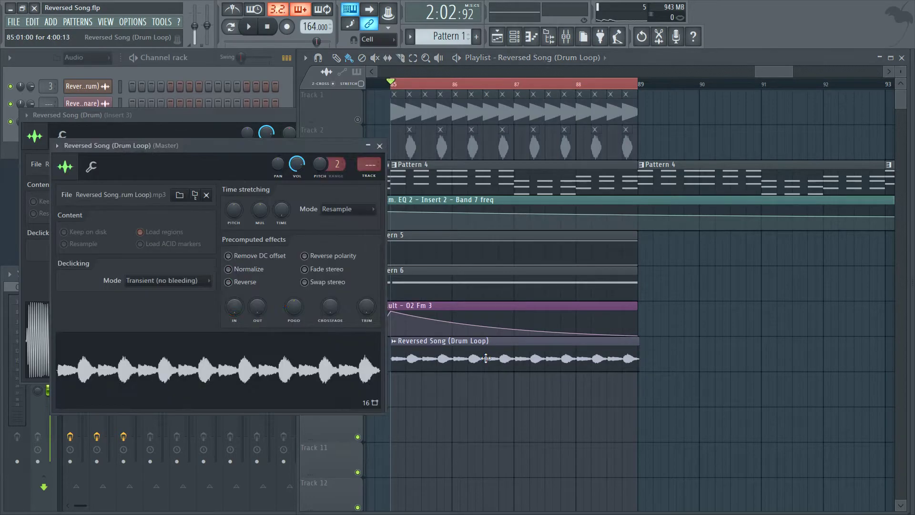
left_click(229, 282)
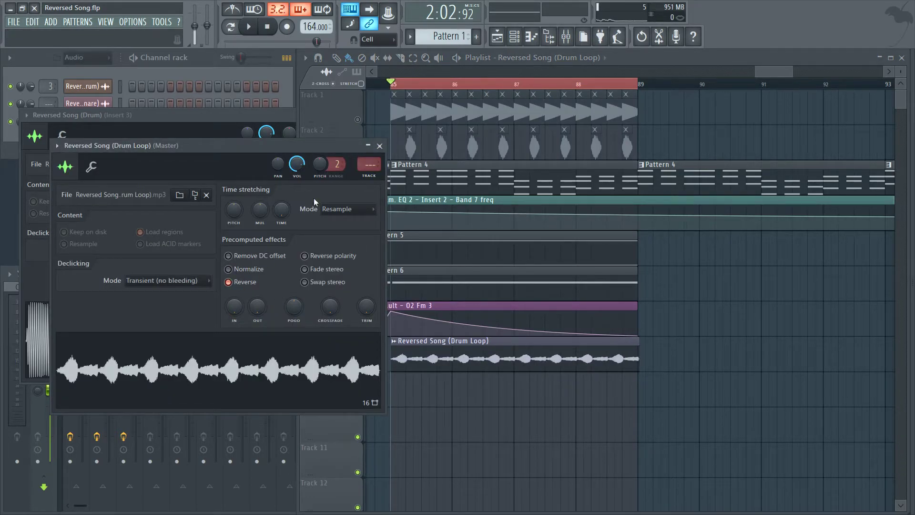
left_click(383, 146)
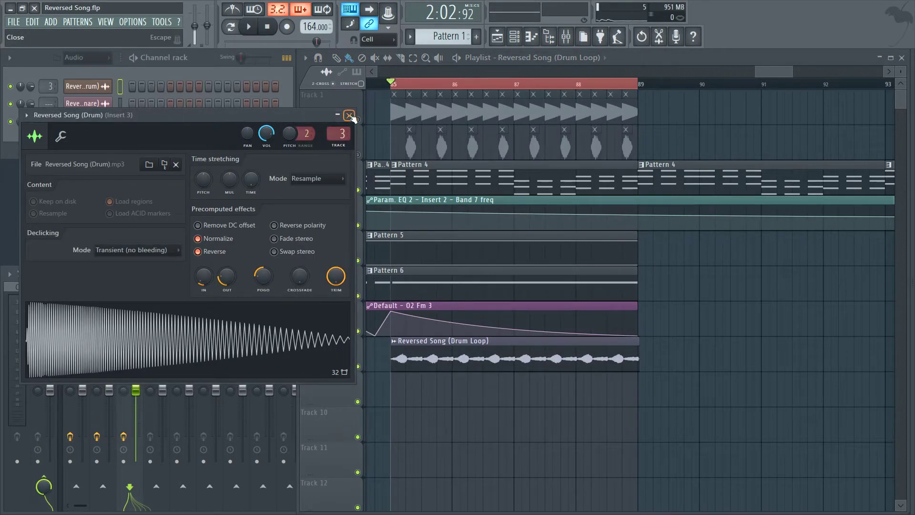
left_click(350, 115)
scroll(672, 81, "down", 5)
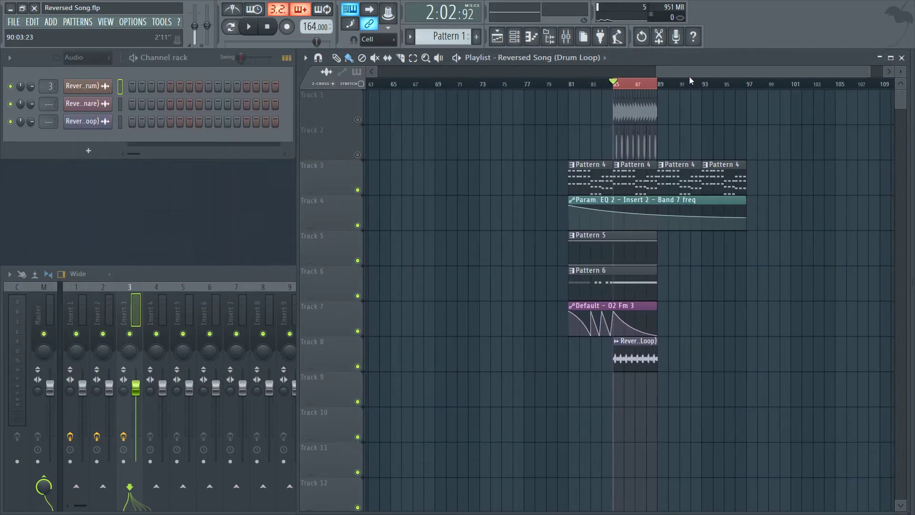
Play the arrangement from bar 85, normalize the Reversed Song (Drum Loop) sample, and play it again
key("space")
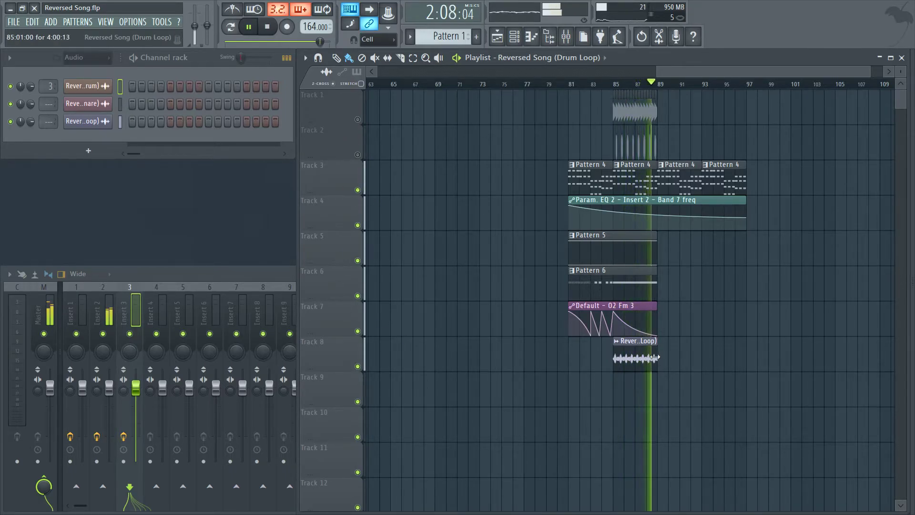
double_click(655, 357)
left_click(228, 269)
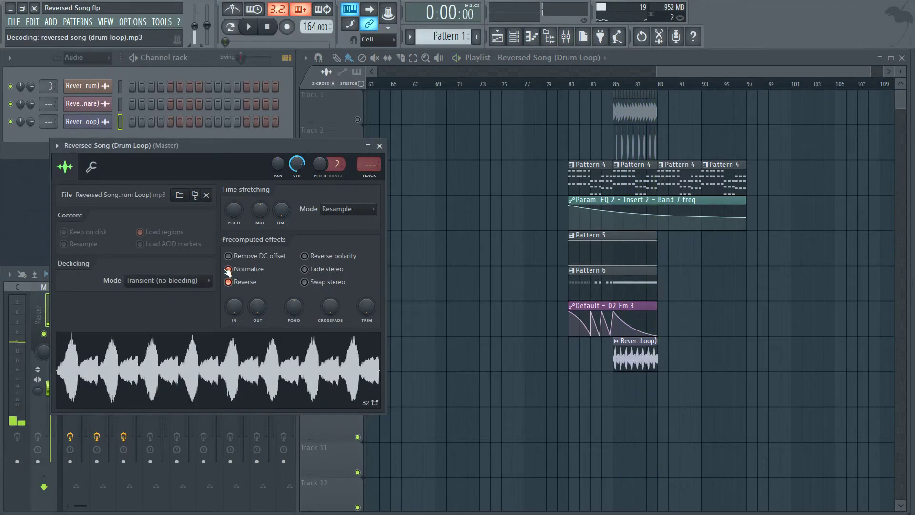
left_click(614, 88)
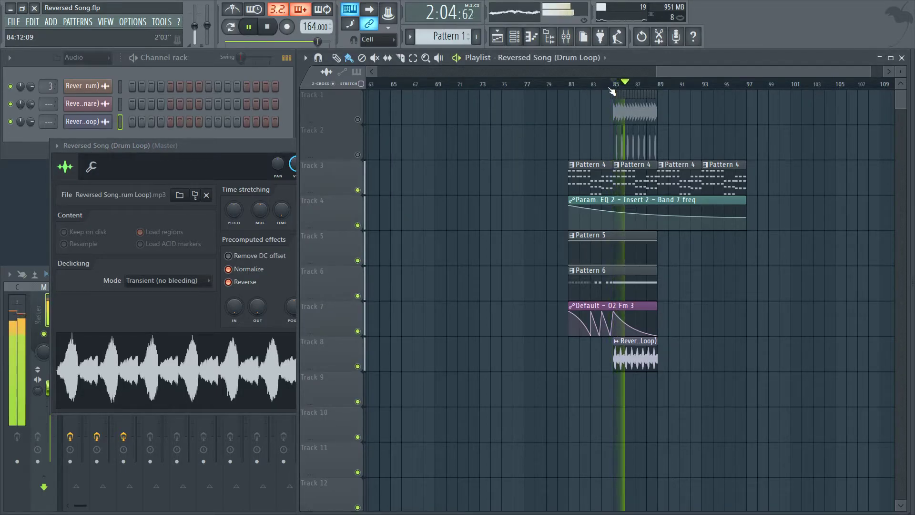
left_click(239, 147)
key("space")
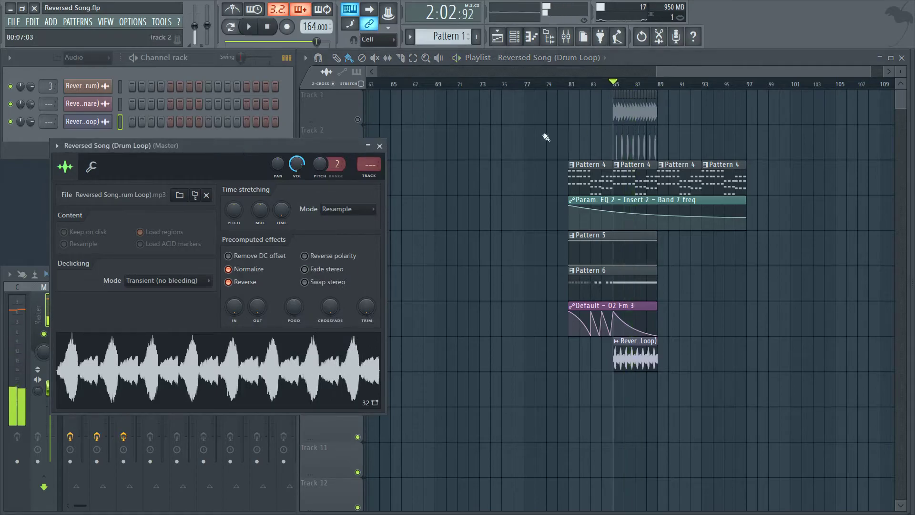
left_click(379, 146)
Solo Tracks 1 and 2 and lower the Reversed Song (Snare) sample's volume to 41% during playback
right_click(357, 155)
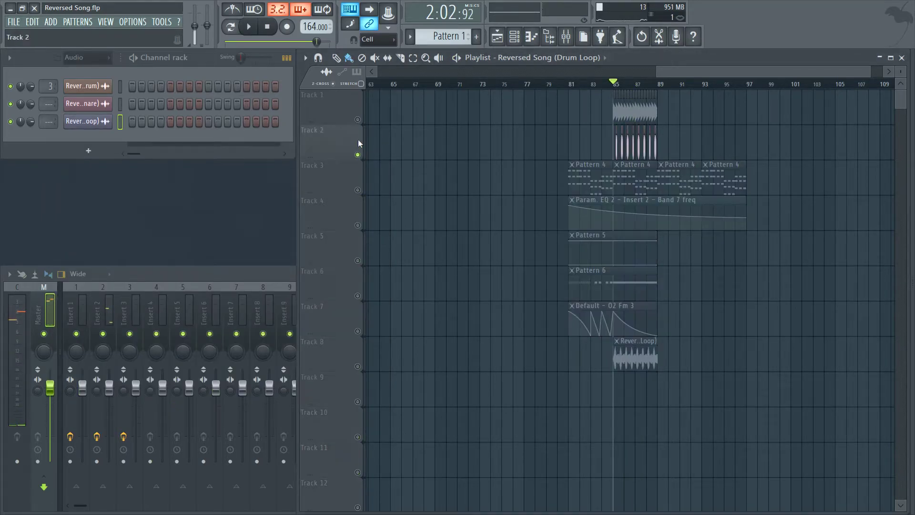
left_click(357, 120)
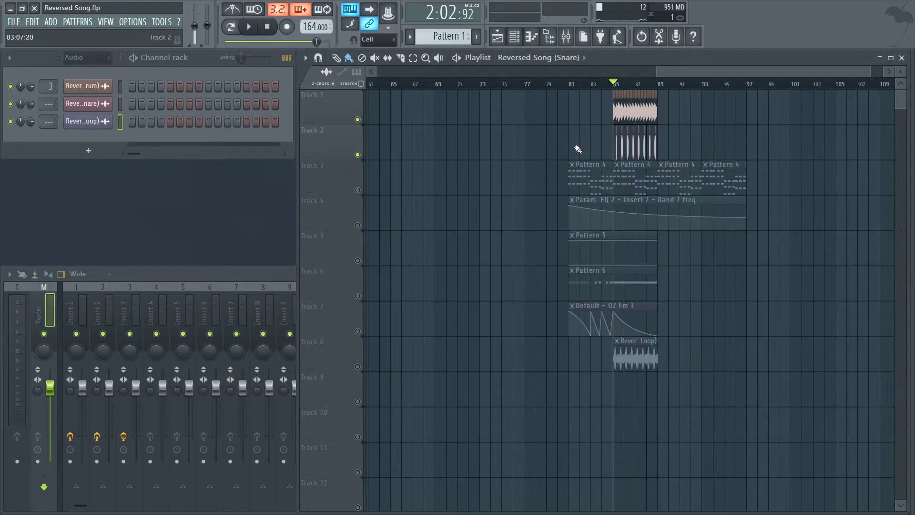
left_click(90, 104)
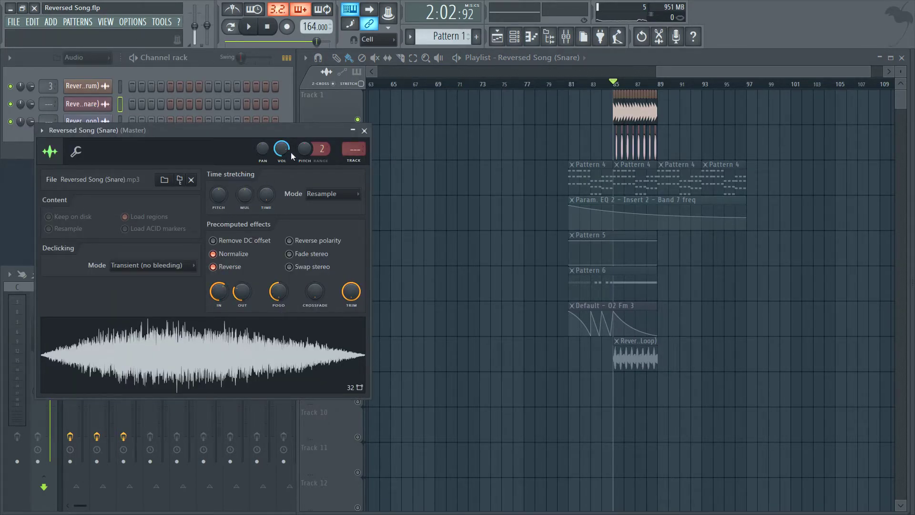
key("space")
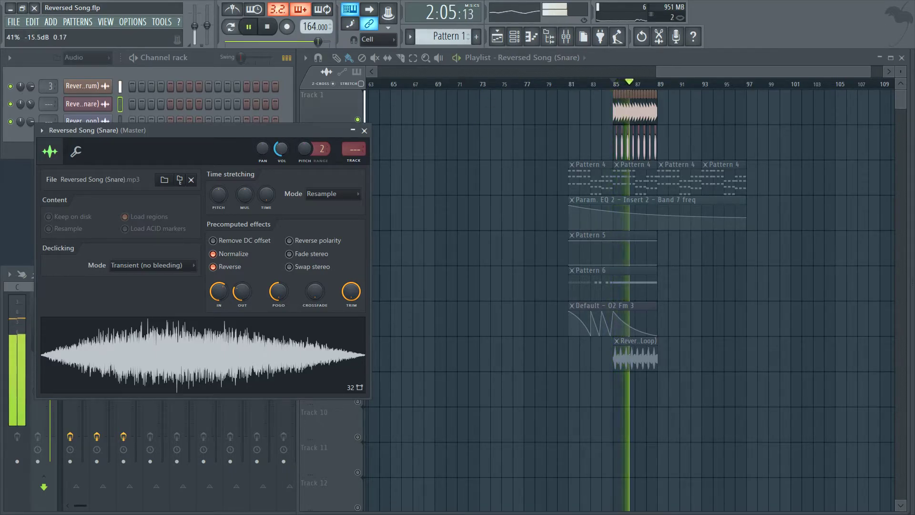
Check the drum and snare sample settings and replay the two soloed tracks from bar 85 to judge their balance
left_click(99, 87)
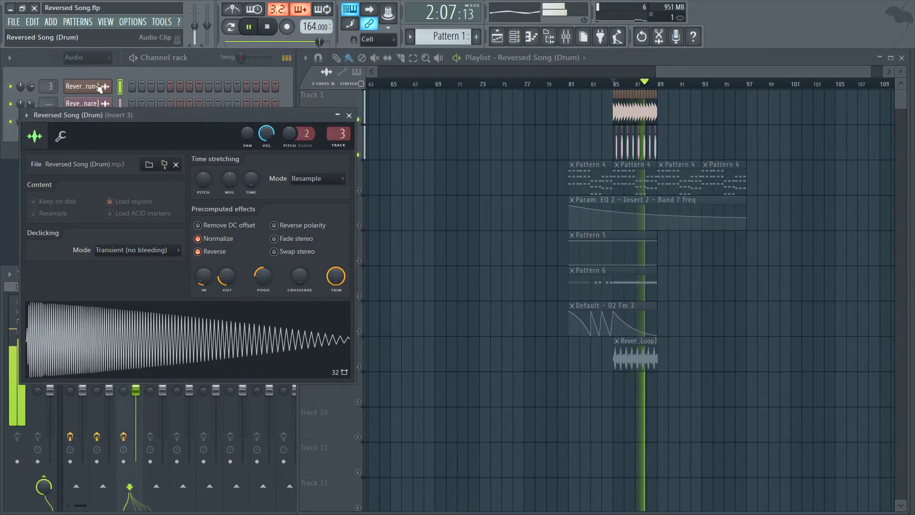
left_click(121, 101)
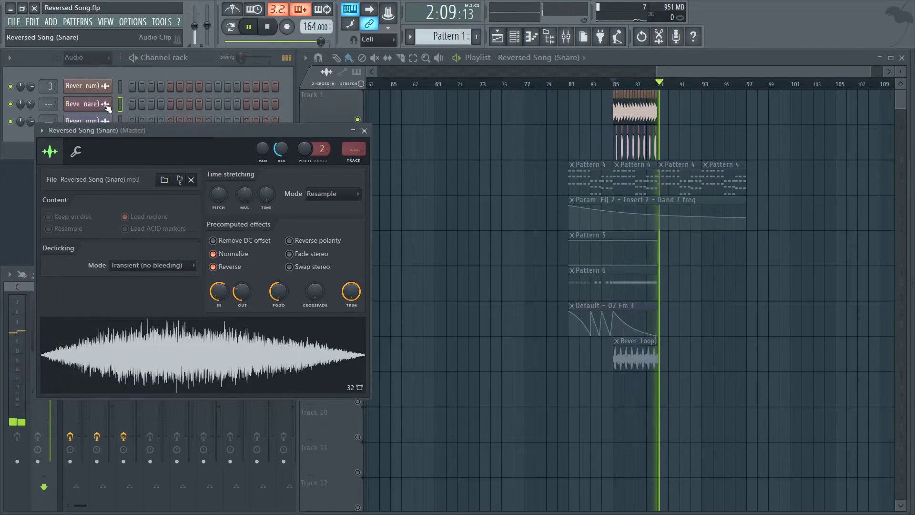
key("space")
key("space")
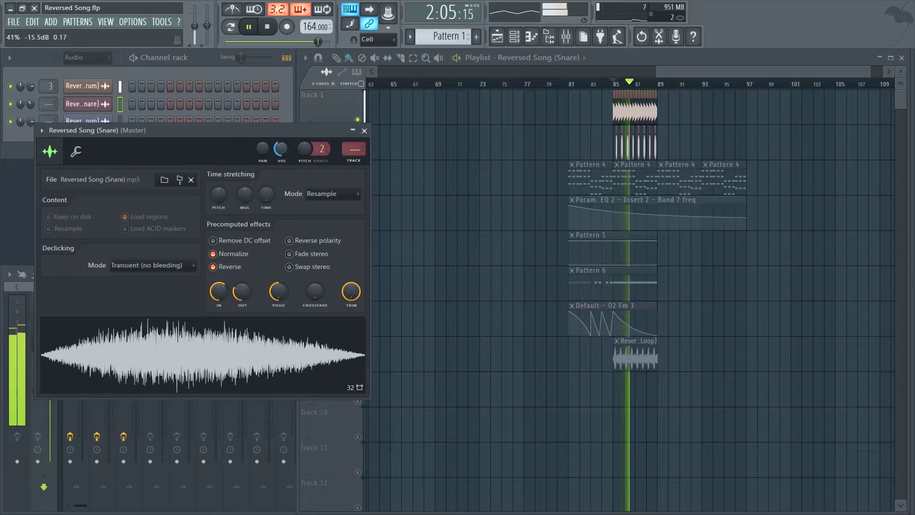
left_click(364, 130)
key("space")
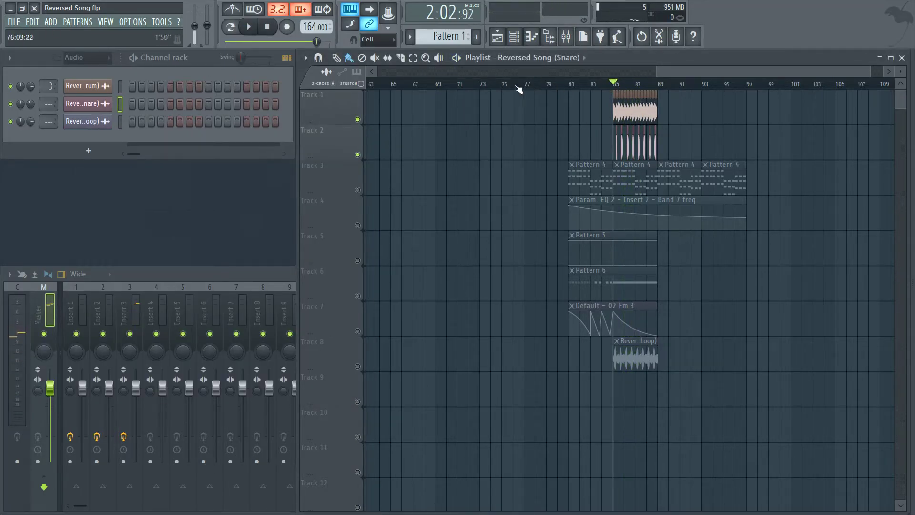
Select bars 85 to 88 and export them as an MP3, overwriting Reversed Song (Drum Loop)
left_click_drag(618, 89, 653, 91)
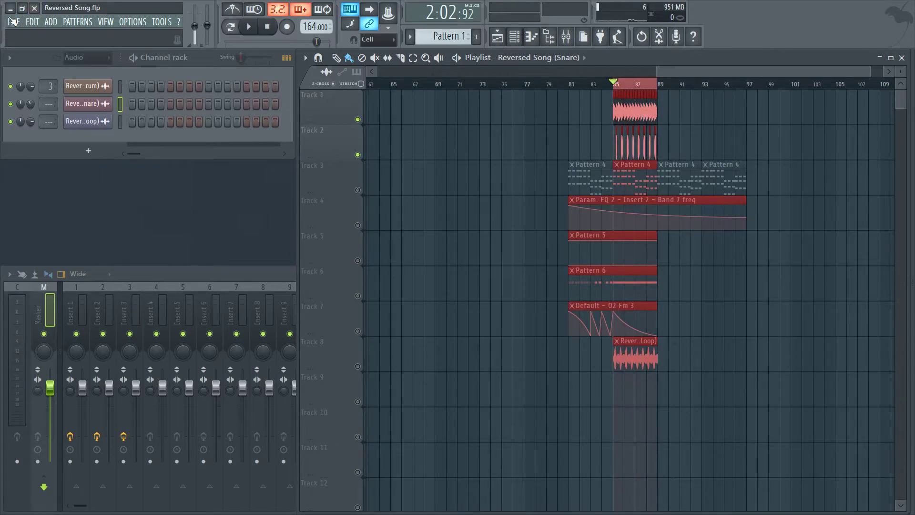
left_click(13, 21)
mouse_move(44, 113)
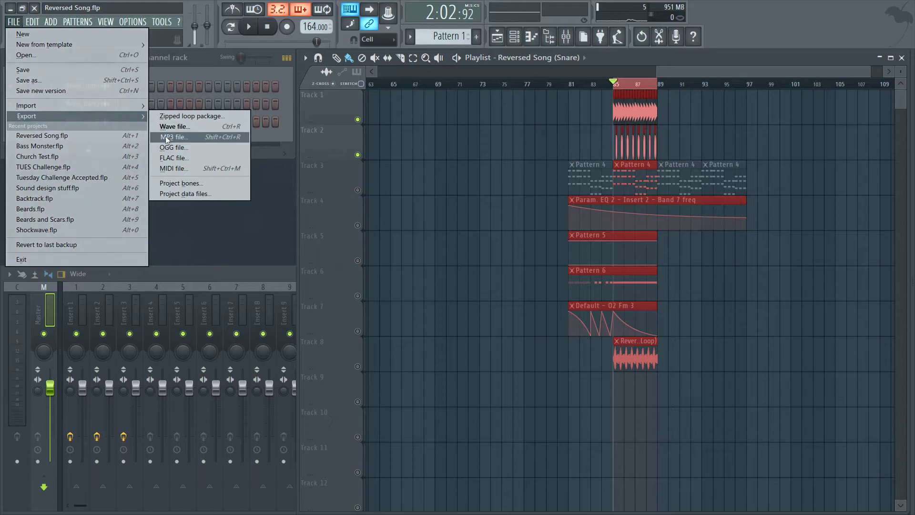
left_click(167, 138)
left_click(157, 84)
left_click(358, 267)
left_click(491, 267)
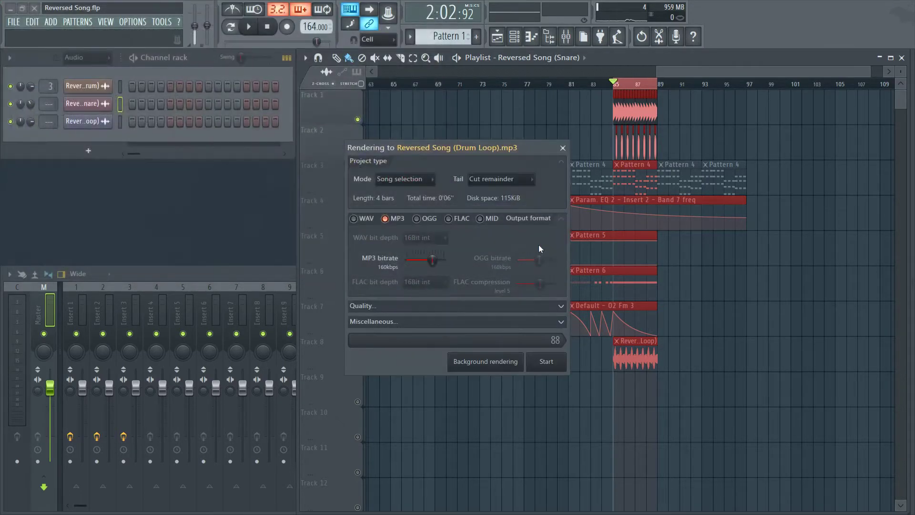
Delete the old drum loop clip from Track 8 and remove its channel from the channel rack
right_click(644, 364)
right_click(95, 123)
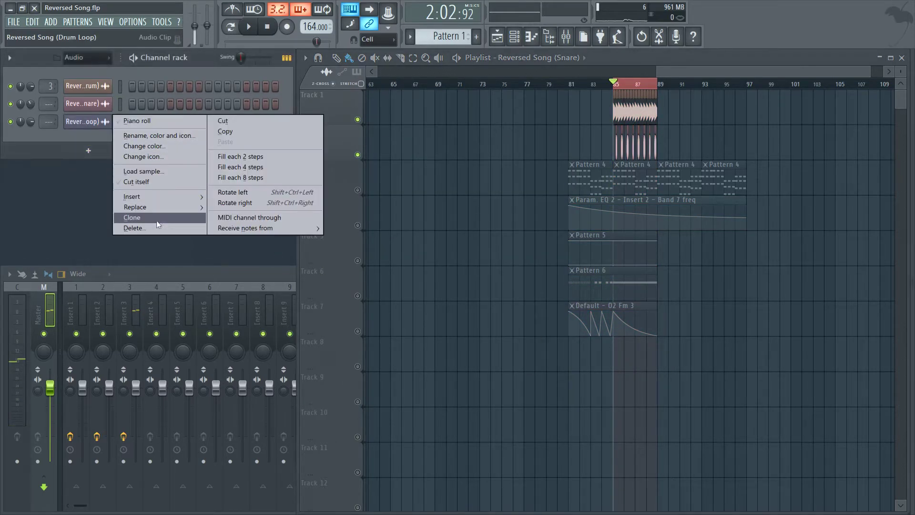
left_click(152, 228)
left_click(505, 298)
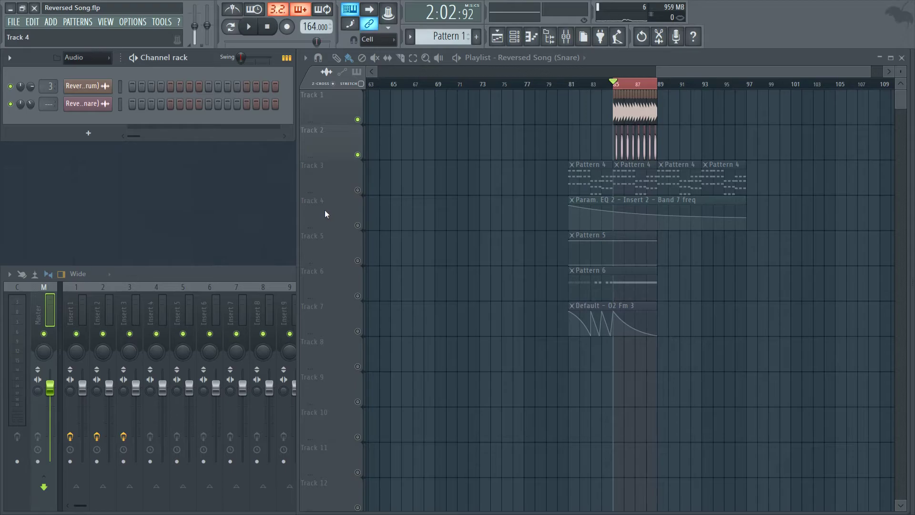
Bring the re-rendered Reversed Song (Drum Loop) in from the Reversed Song folder and place it on Track 8 at bar 85
key("super")
left_click(546, 12)
left_click_drag(227, 147, 470, 142)
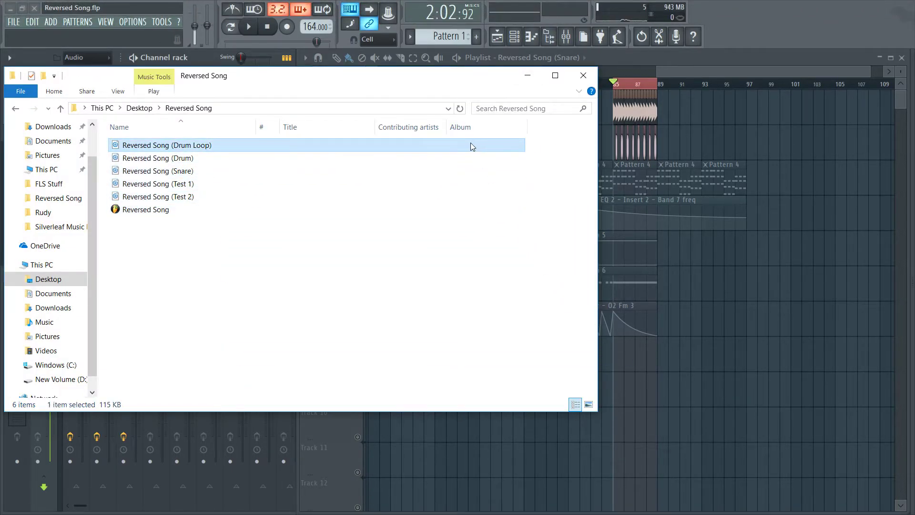
left_click(642, 365)
left_click_drag(642, 365, 650, 364)
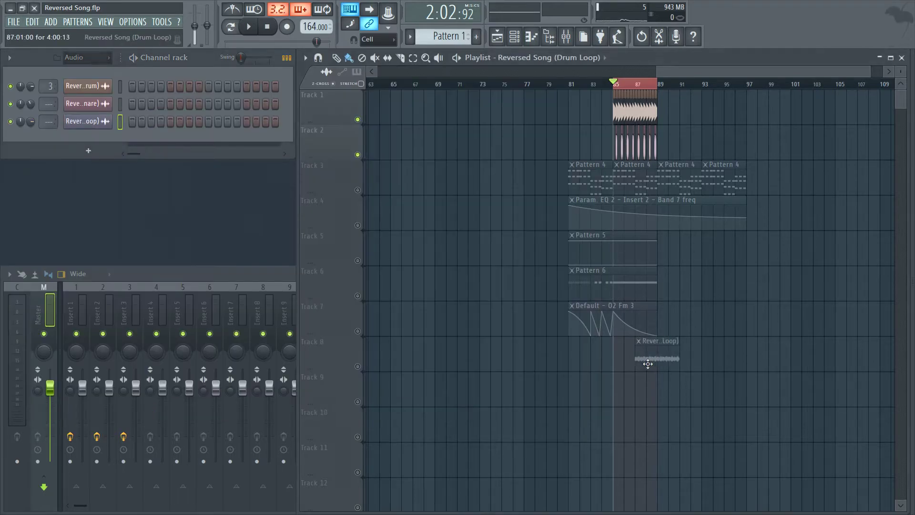
Reverse the newly imported drum loop sample on Track 8 and close its settings
double_click(630, 364)
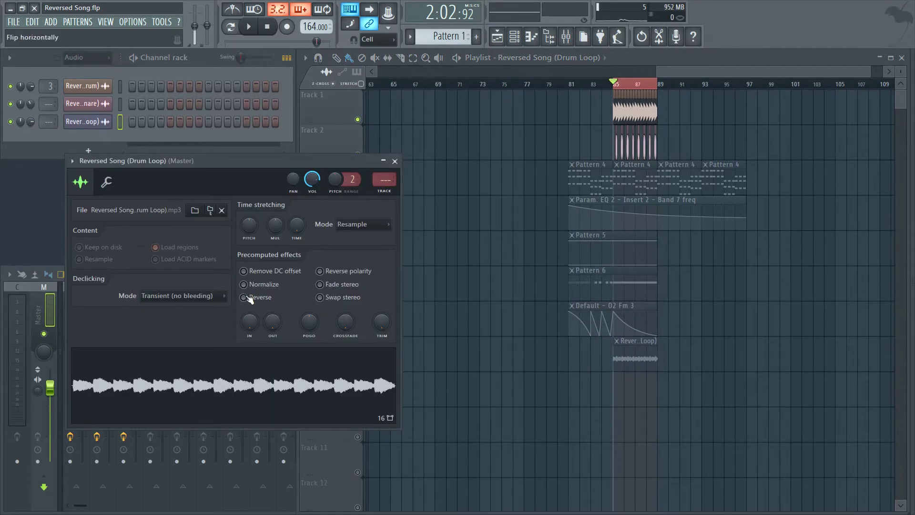
left_click(244, 297)
left_click(395, 161)
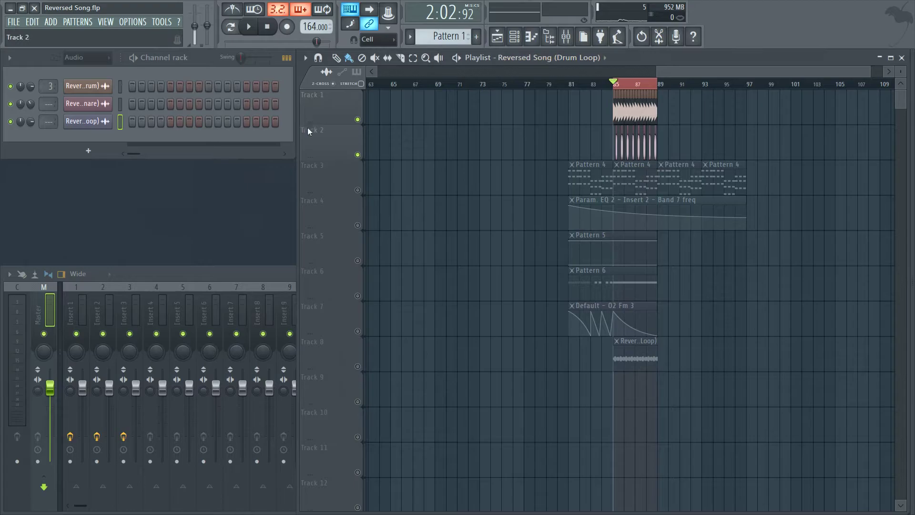
Mute only Tracks 1 and 2, reactivate the other tracks, and play the arrangement from bar 85
right_click(358, 120)
left_click(358, 154)
left_click(358, 120)
key("space")
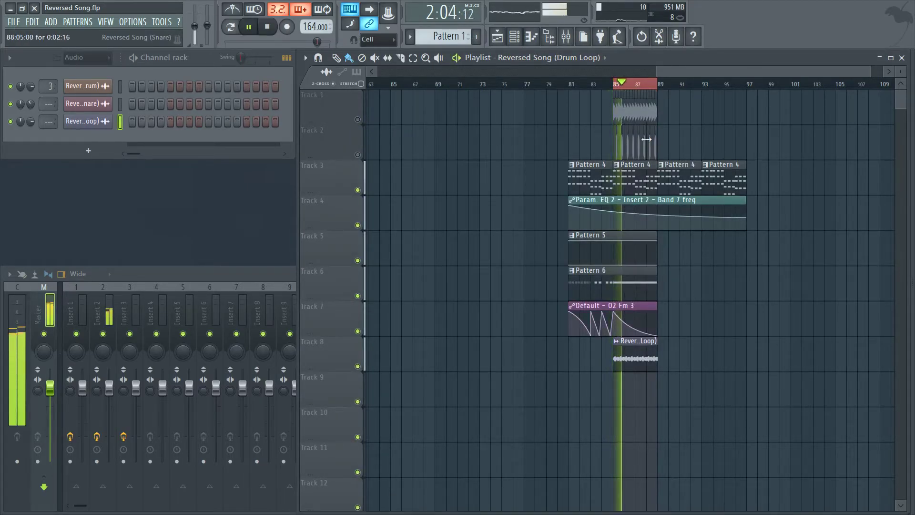
Normalize the reversed drum loop sample during playback, close its settings, and stop playing
left_click(82, 121)
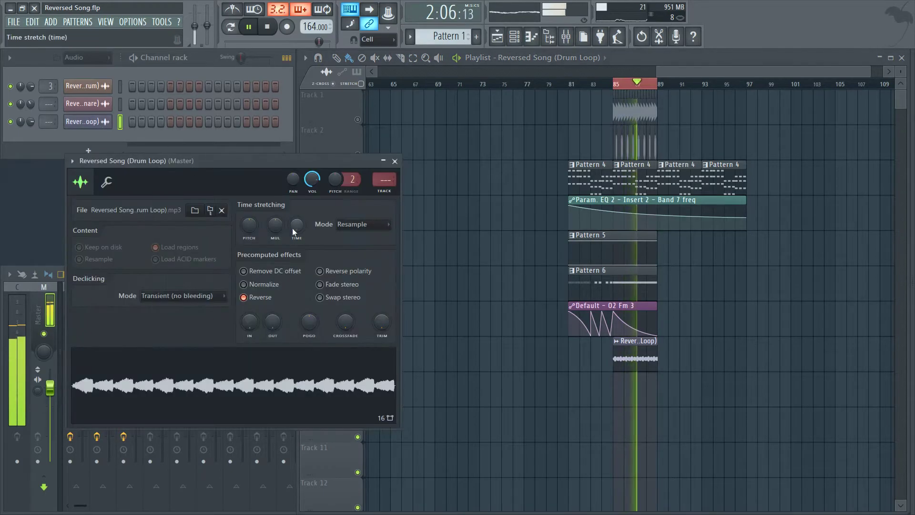
left_click(258, 284)
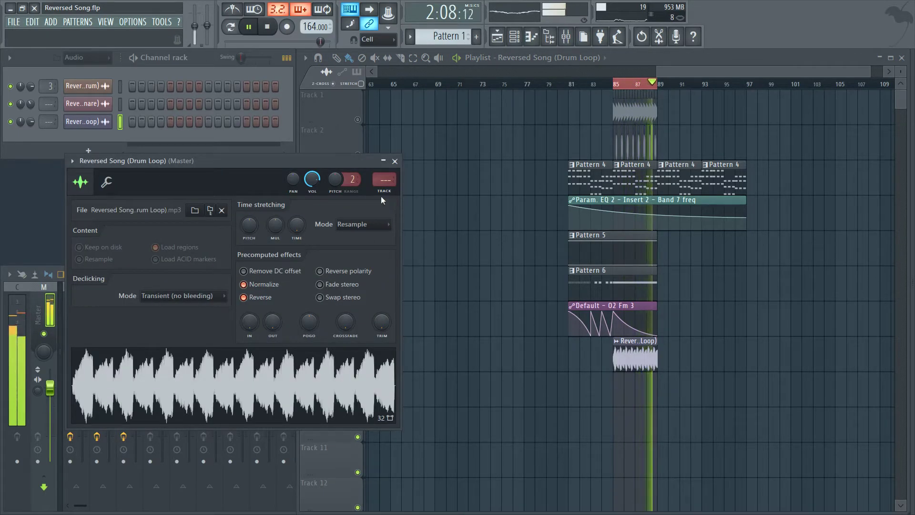
left_click(395, 161)
key("space")
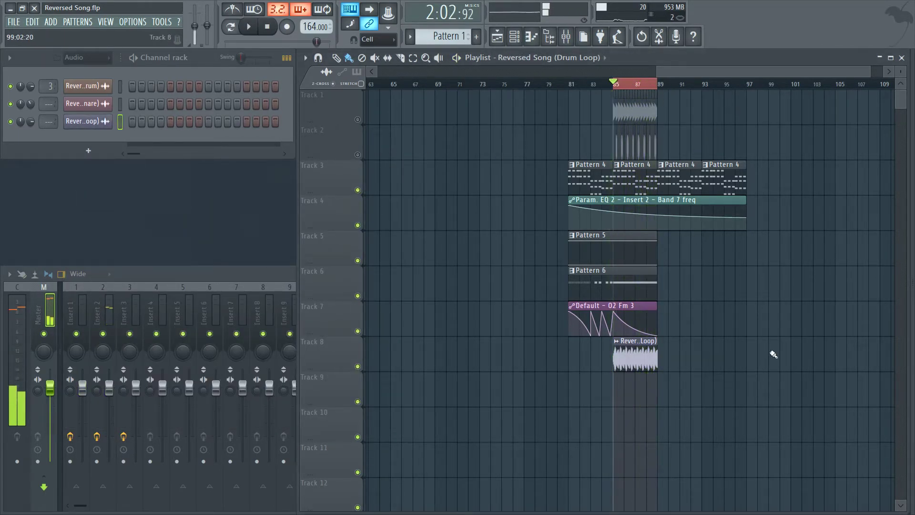
Select bars 81 to 97 and export the selection as an MP3 named Reversed Song (Test 3)
left_click(571, 86, "shift")
left_click_drag(632, 86, 746, 85)
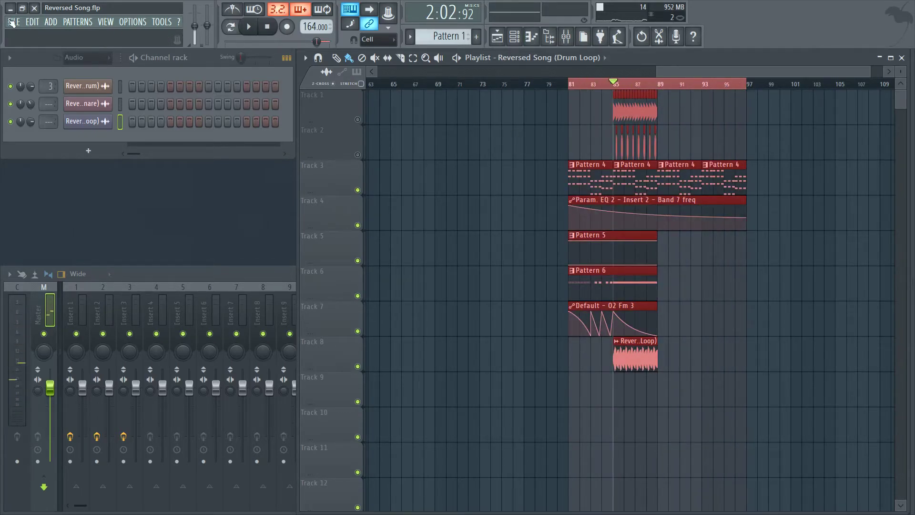
left_click(12, 23)
mouse_move(25, 118)
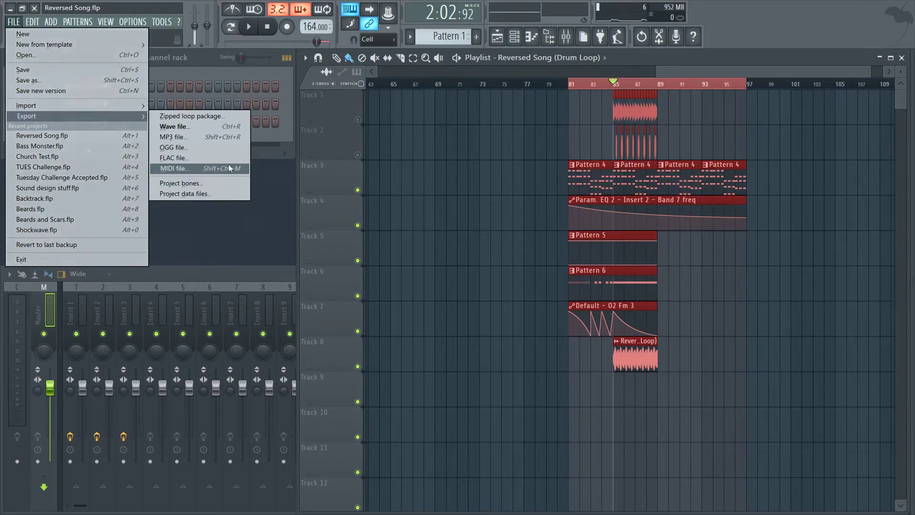
left_click(205, 136)
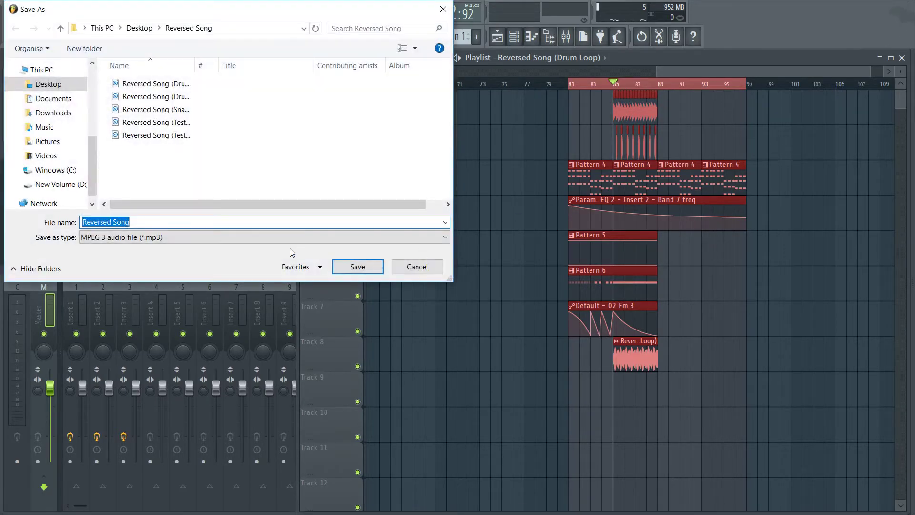
type("()")
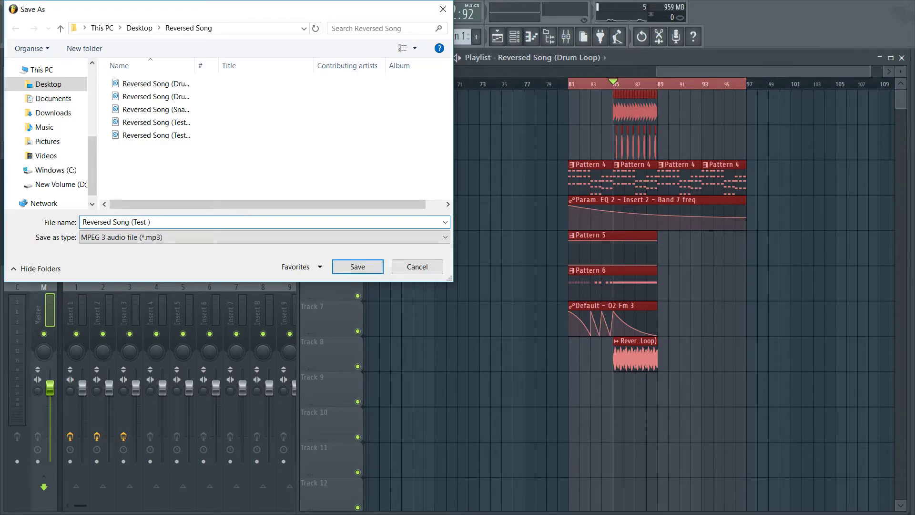
key("Return")
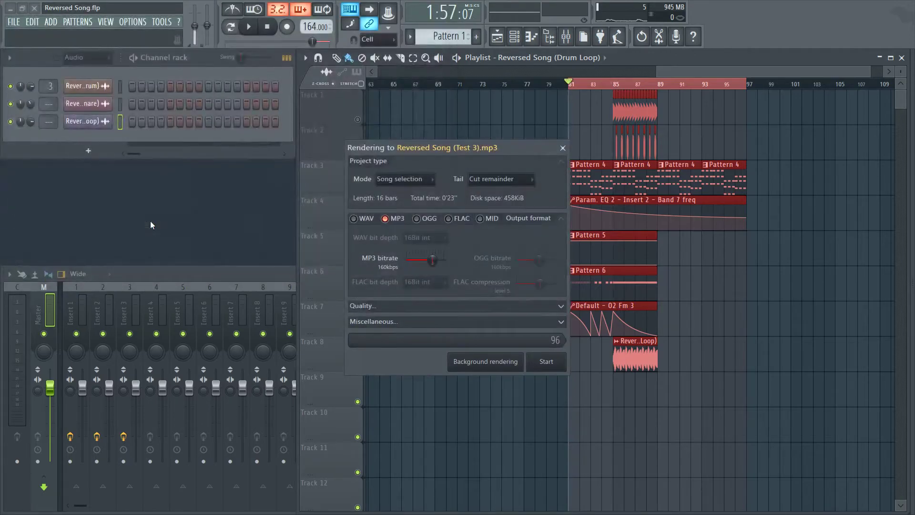
left_click(544, 361)
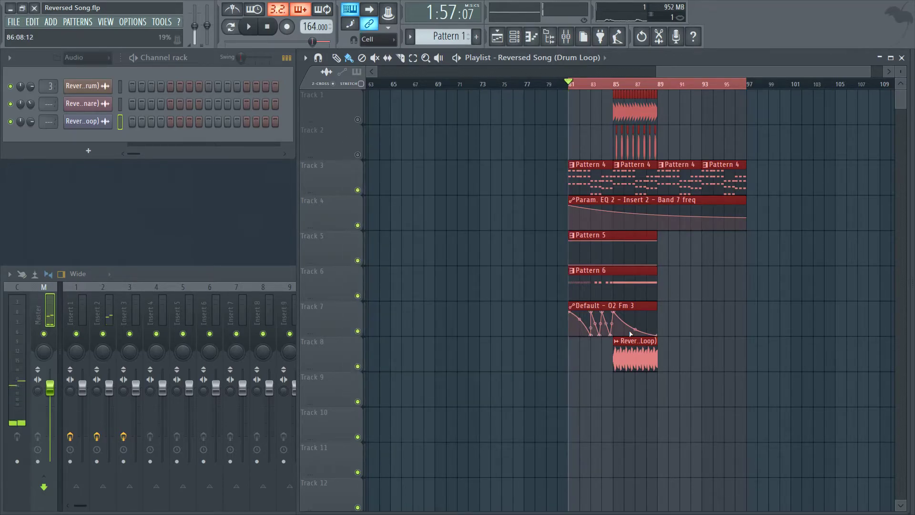
Bring Reversed Song (Test 3) in from the Reversed Song folder onto Track 10 at bar 81 and solo that track
key("super+Tab")
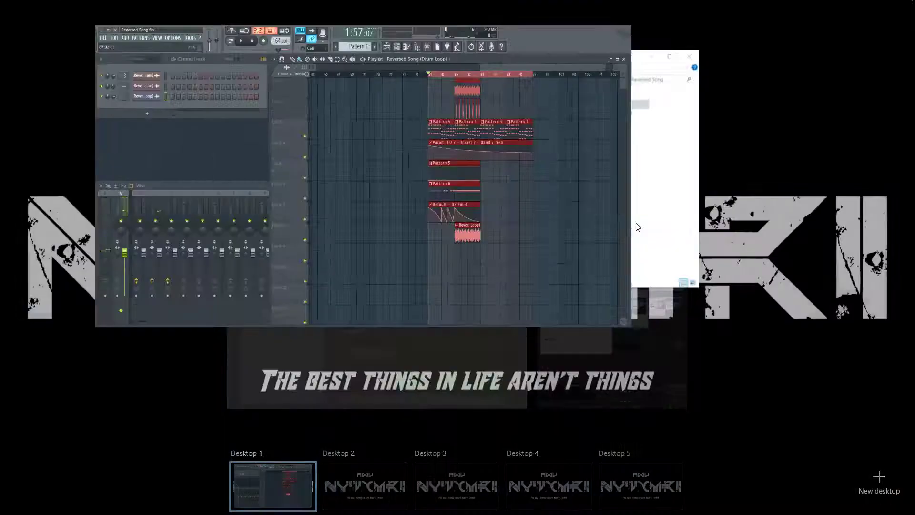
left_click(663, 153)
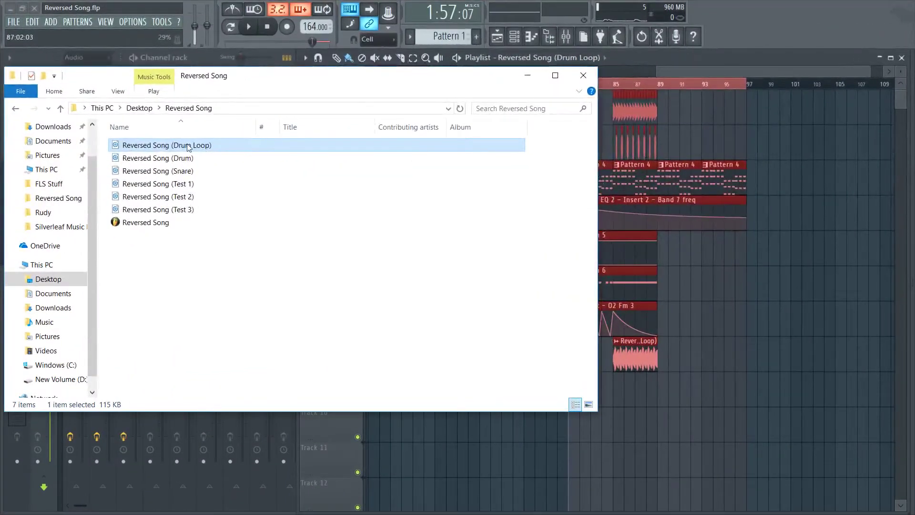
left_click(200, 210)
left_click_drag(195, 211, 611, 427)
right_click(358, 437)
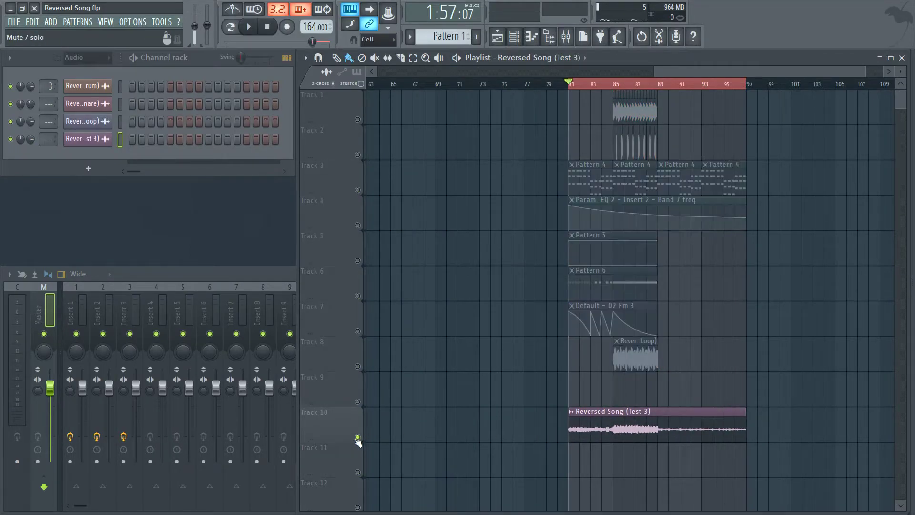
Reverse the Test 3 sample on Track 10, listen to it from bar 81, and close its settings
key("space")
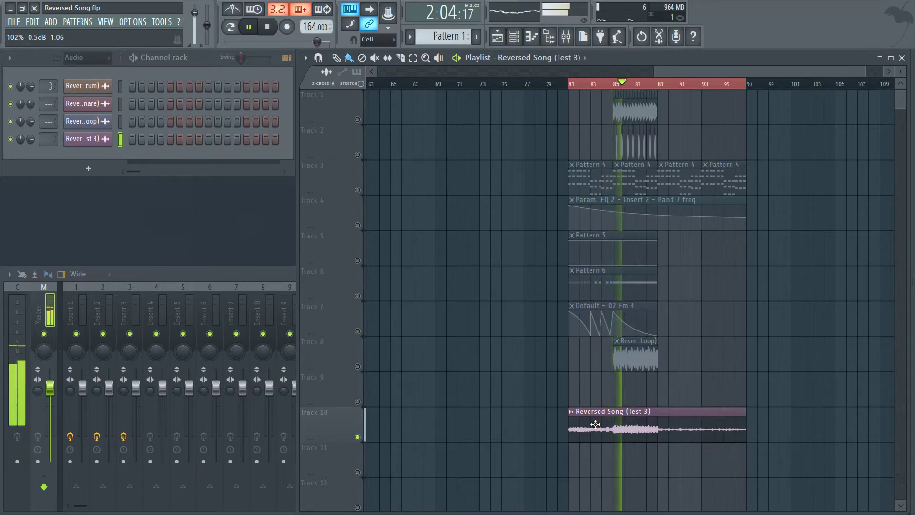
left_click(87, 139)
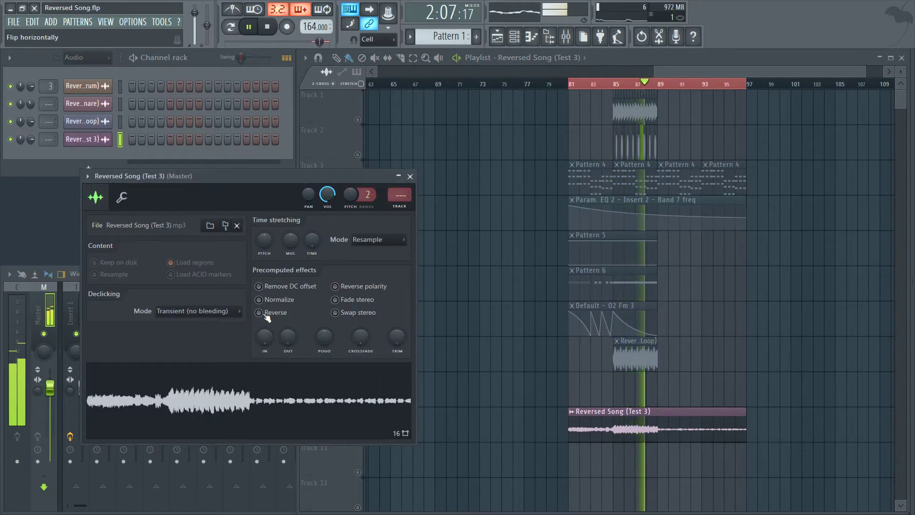
left_click(276, 313)
key("space")
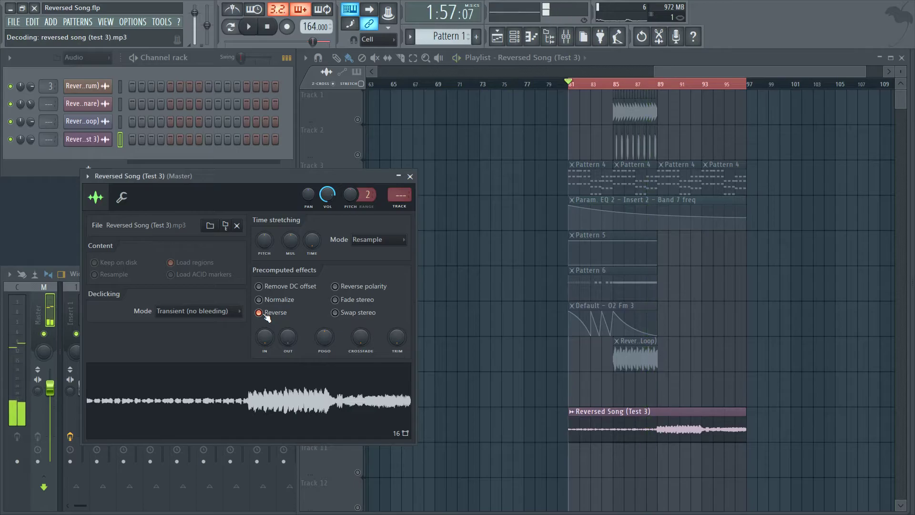
key("space")
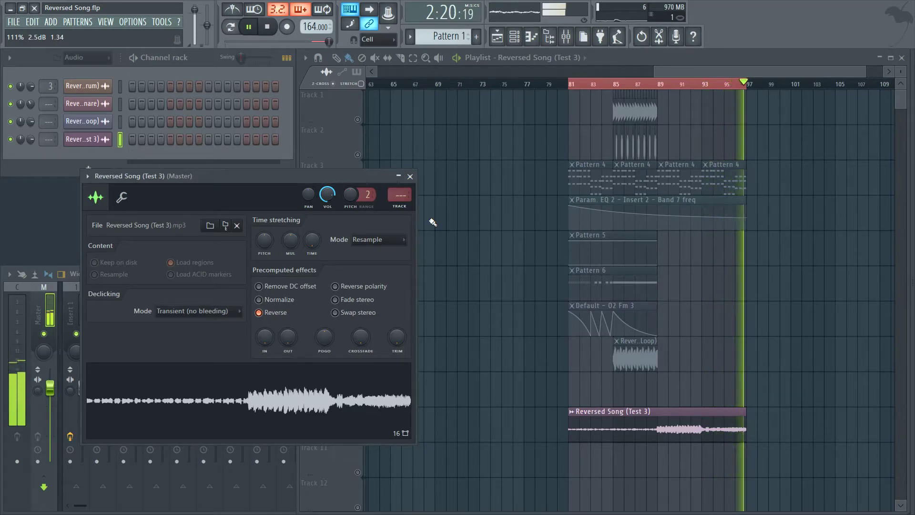
left_click(410, 176)
key("space")
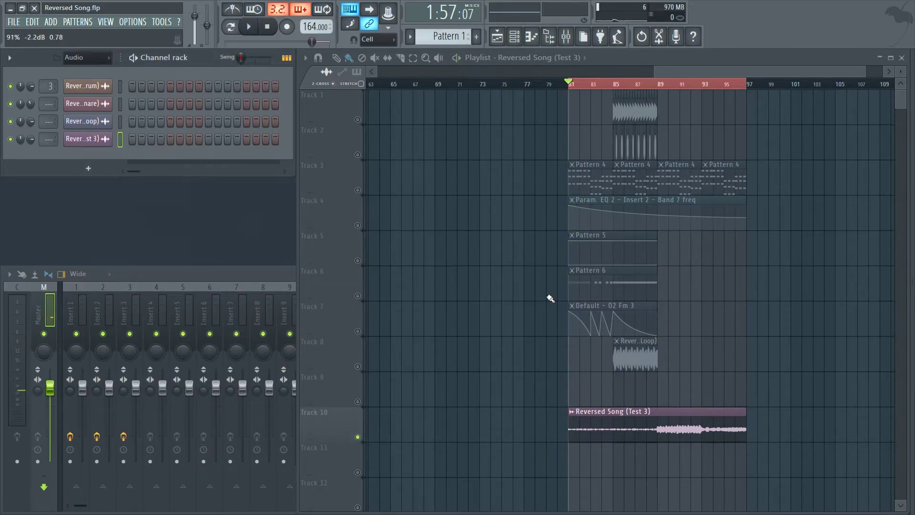
Normalize the reversed Test 3 sample on Track 10 and play it back from bar 81
double_click(646, 432)
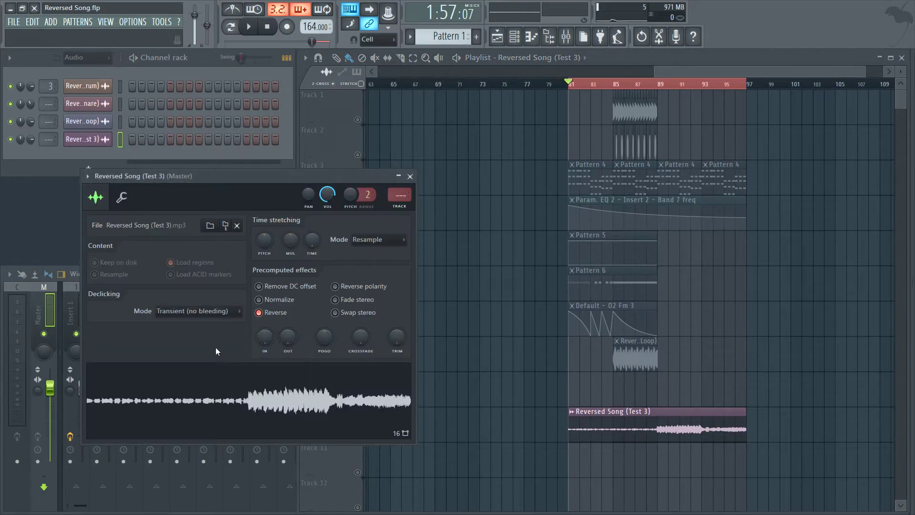
left_click(260, 300)
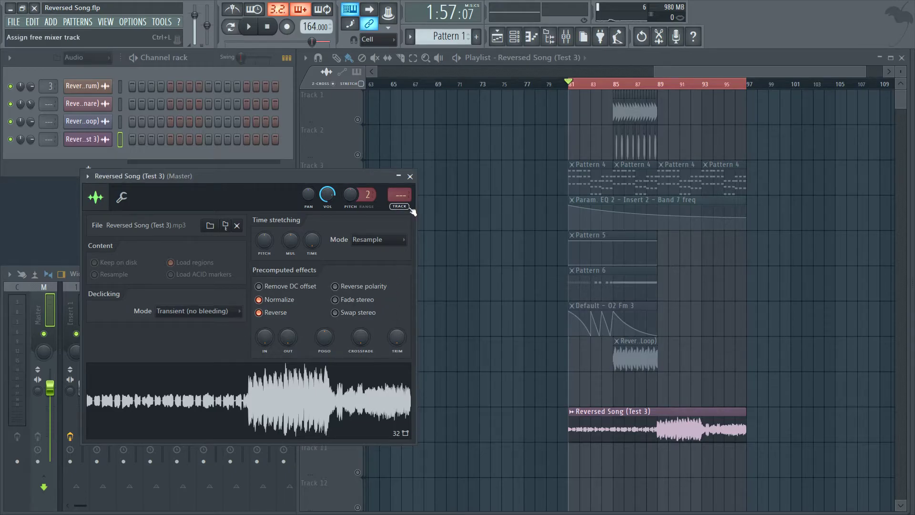
key("space")
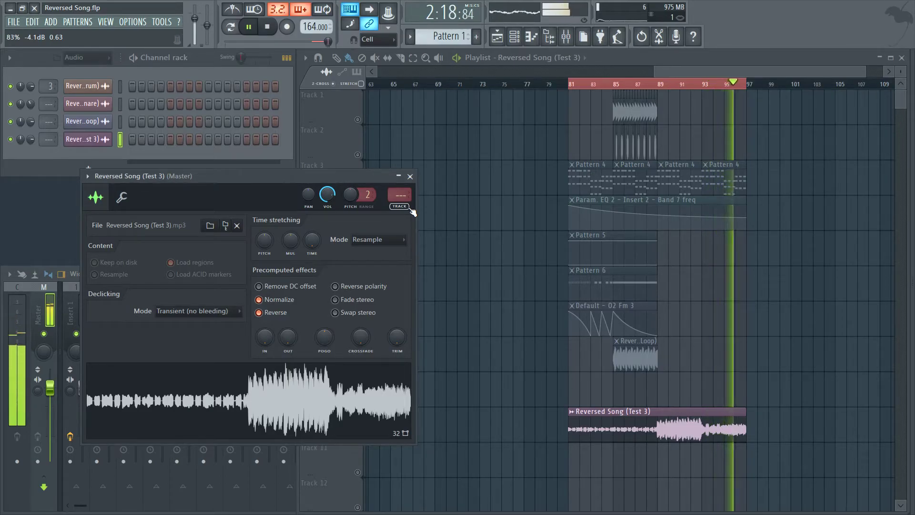
key("space")
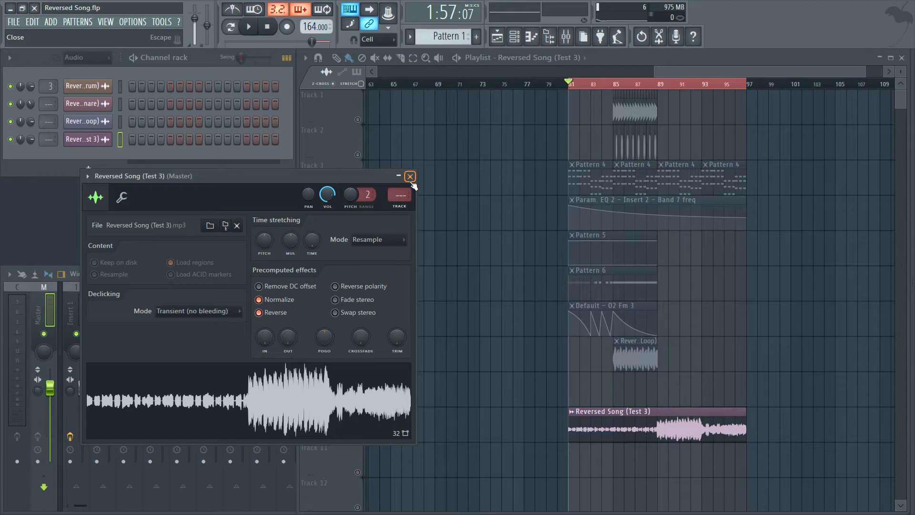
left_click(410, 177)
Remove the Test 3 clip from Track 10 and delete its channel from the channel rack
right_click(676, 427)
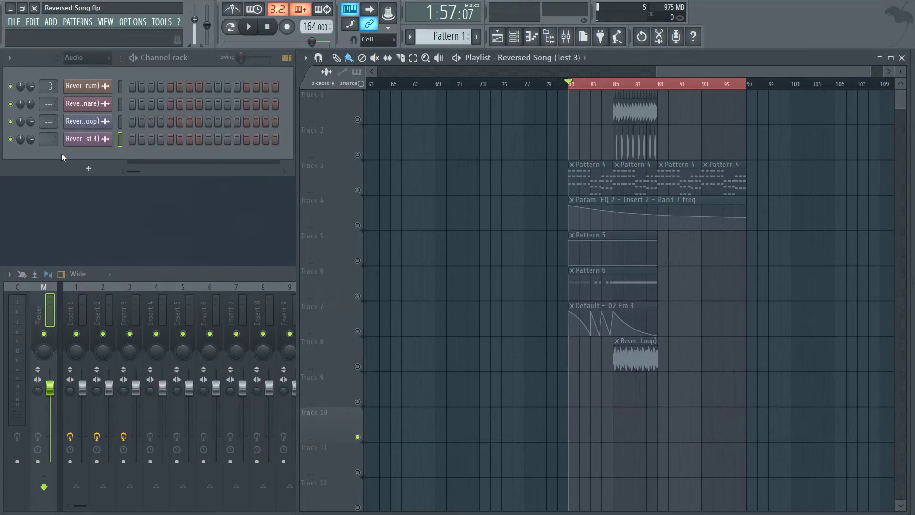
right_click(96, 141)
left_click(200, 241)
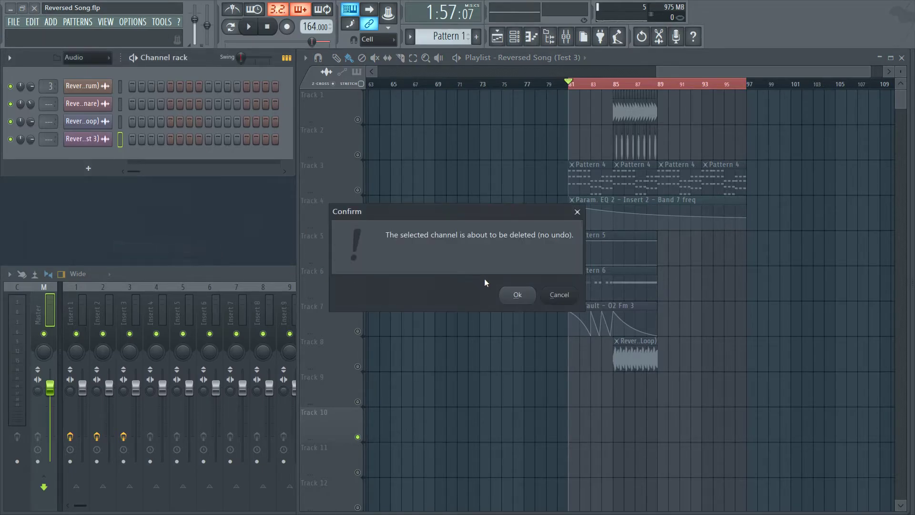
left_click(517, 295)
right_click(98, 87)
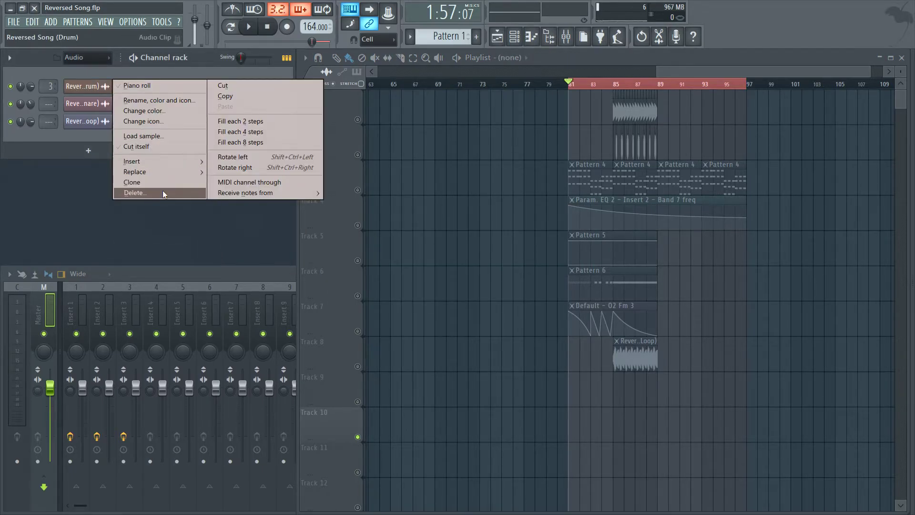
left_click(75, 136)
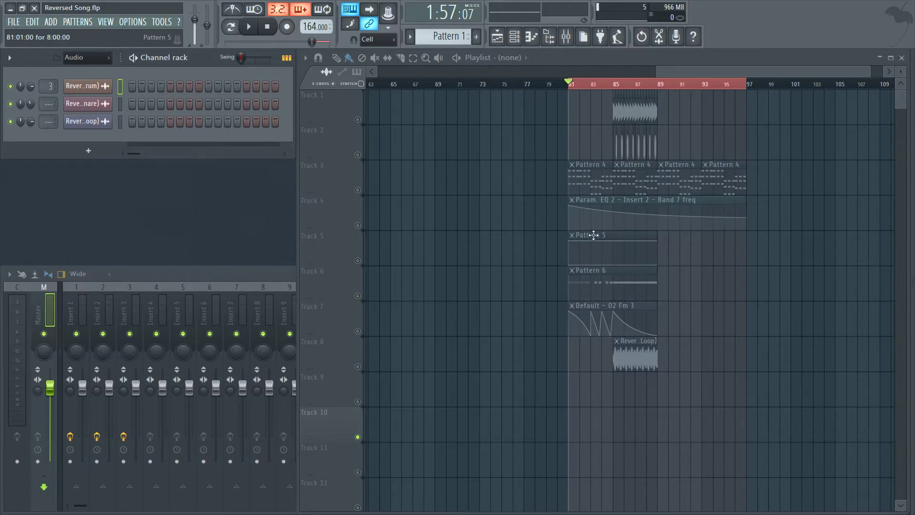
Check the project's start date and total working time, and dismiss the Outlook account notification
left_click_drag(697, 73, 686, 73)
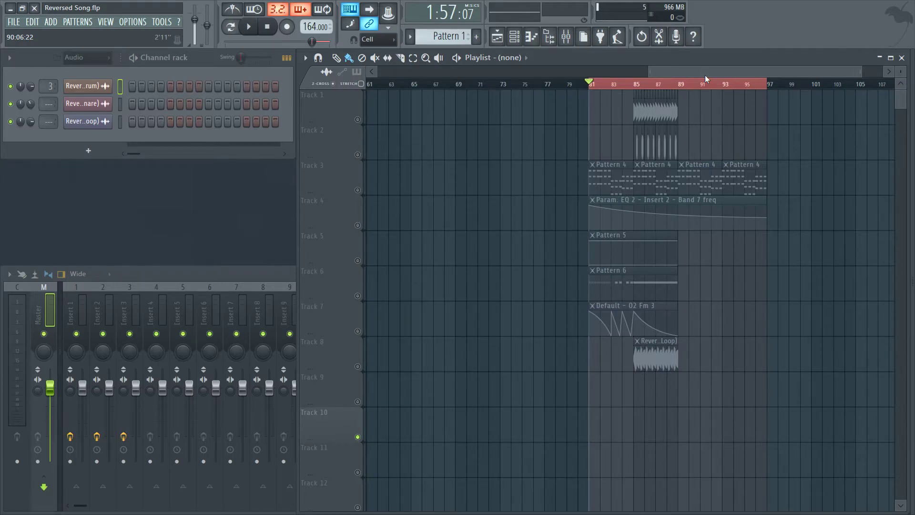
key("F11")
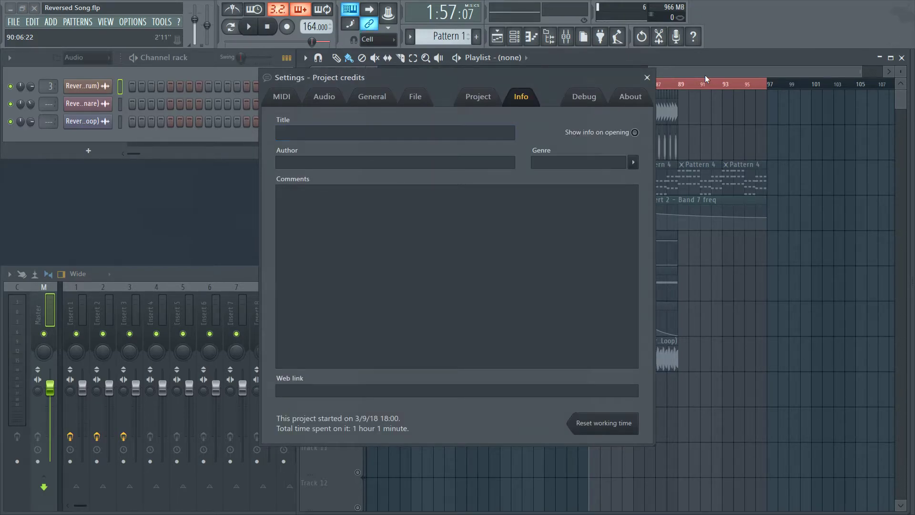
key("F11")
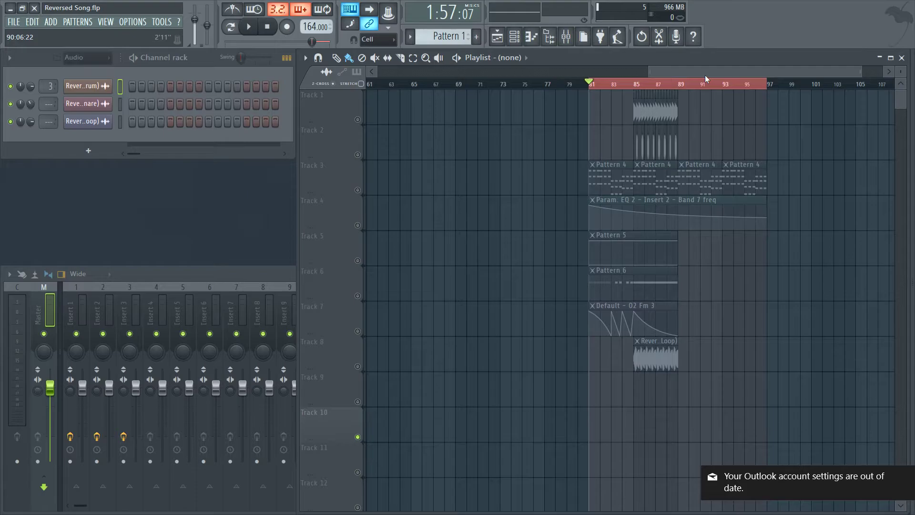
key("alt+F8")
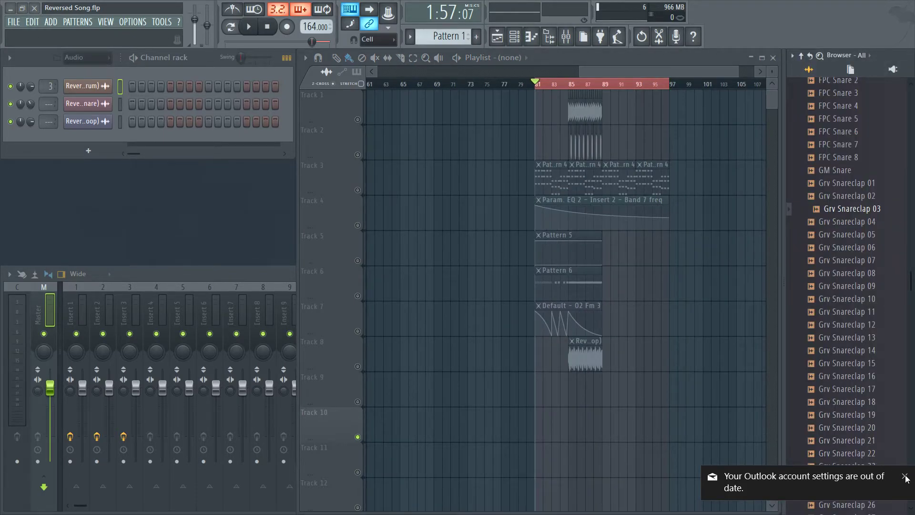
left_click(906, 478)
key("alt+F8")
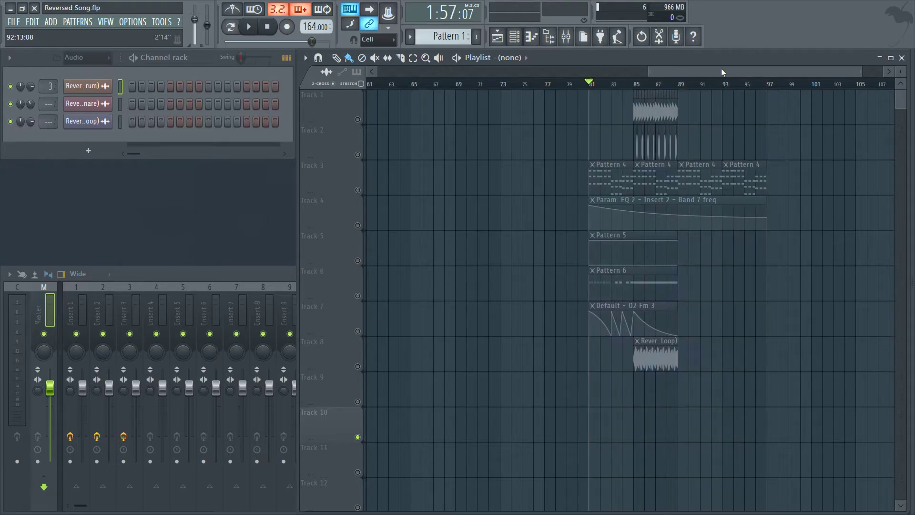
Bring Reversed Song (Test 3) in from the Reversed Song folder onto Track 1 at bar 1 and reactivate all tracks
left_click_drag(722, 72, 697, 75)
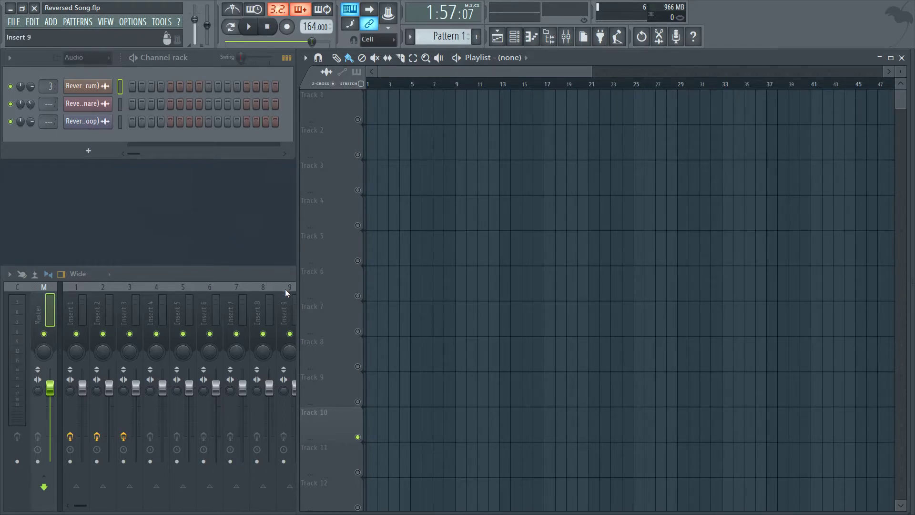
key("super+Tab")
left_click(570, 131)
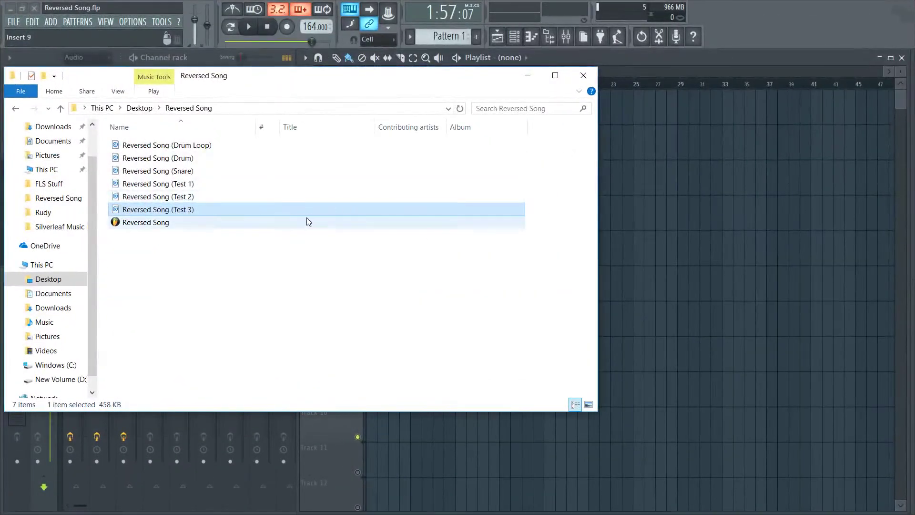
left_click_drag(785, 394, 362, 125)
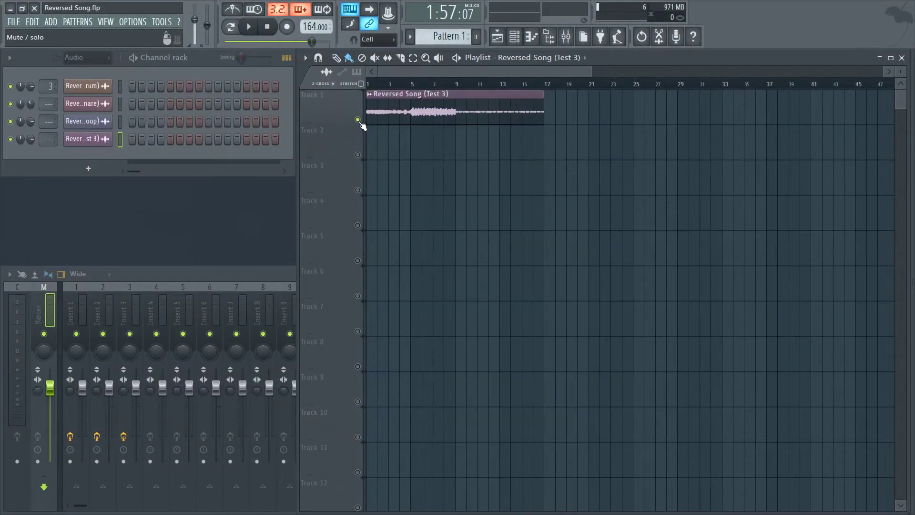
Reverse and normalize the Test 3 sample on Track 1, close its settings, and play it from bar 1
double_click(388, 115)
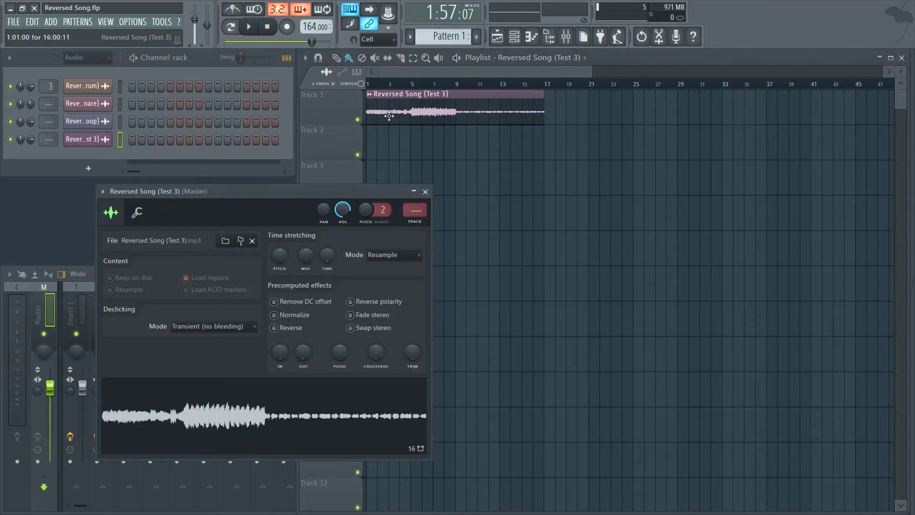
left_click(281, 324)
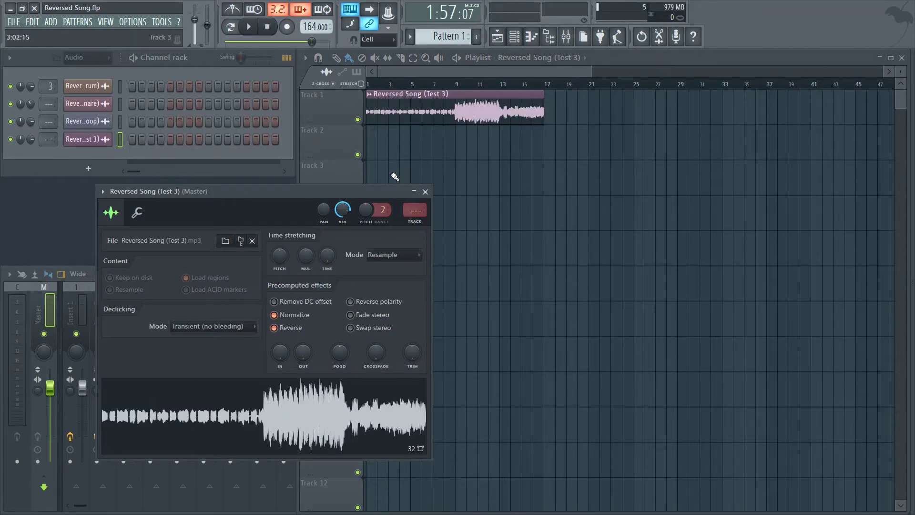
left_click(425, 191)
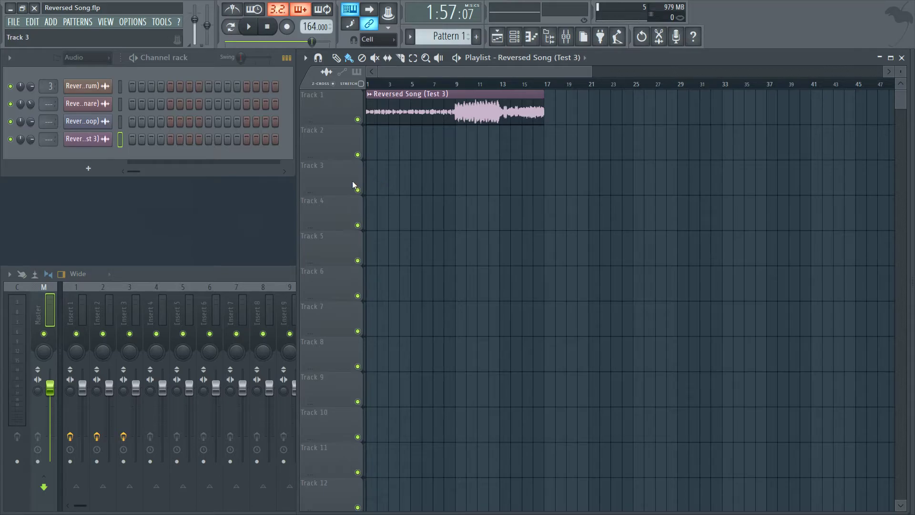
key("space")
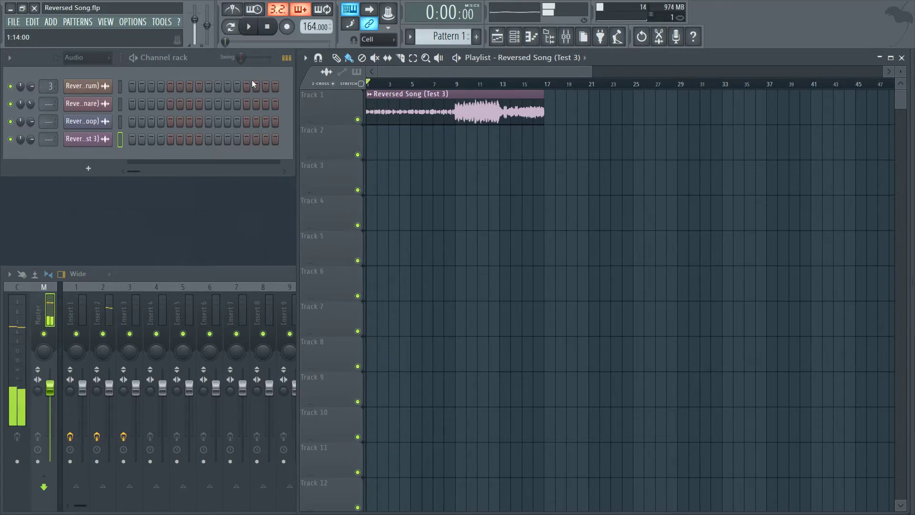
key("space")
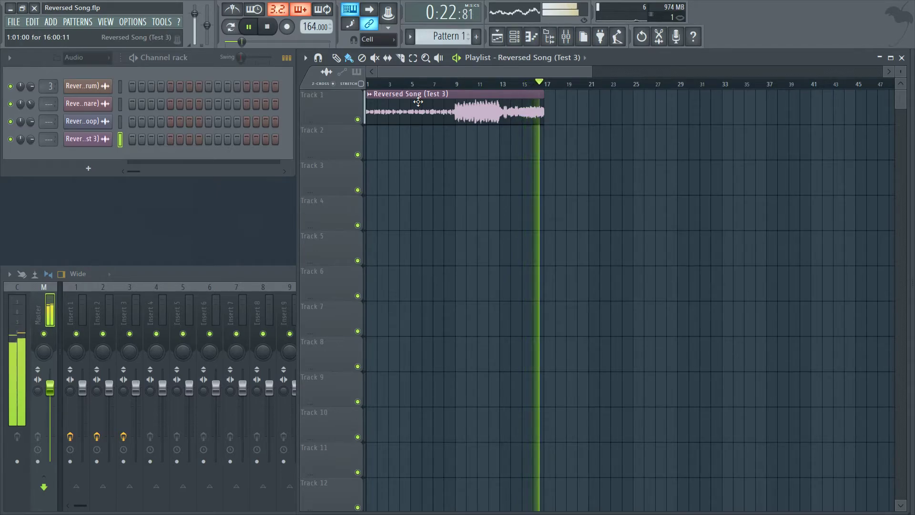
Stop playback and lower the loop sample channel's volume to about 68%
key("space")
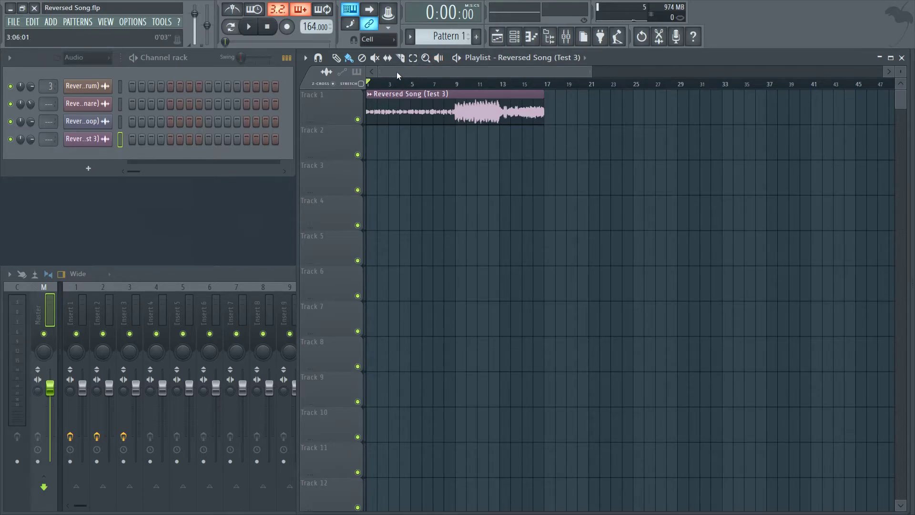
left_click_drag(31, 121, 30, 125)
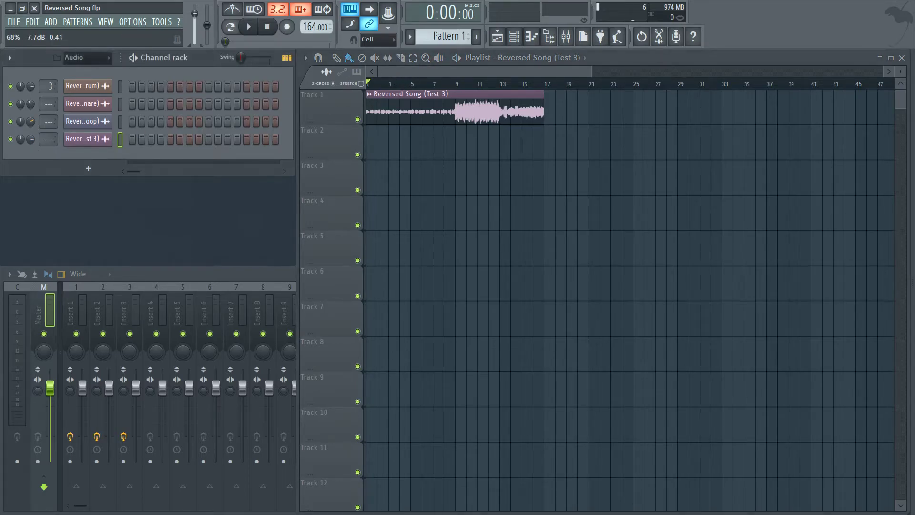
left_click_drag(31, 121, 30, 122)
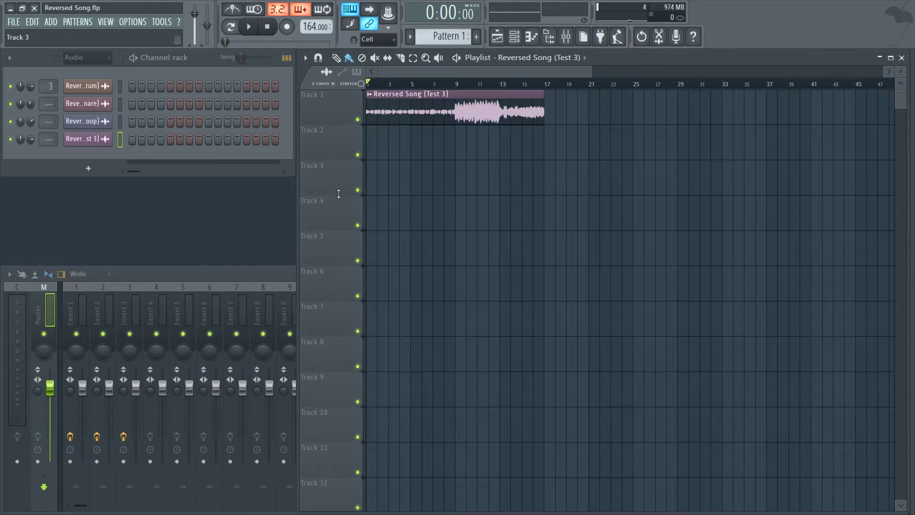
Play the reversed sample from bar 13, show all channels in the channel rack, and stop playback
left_click(504, 85)
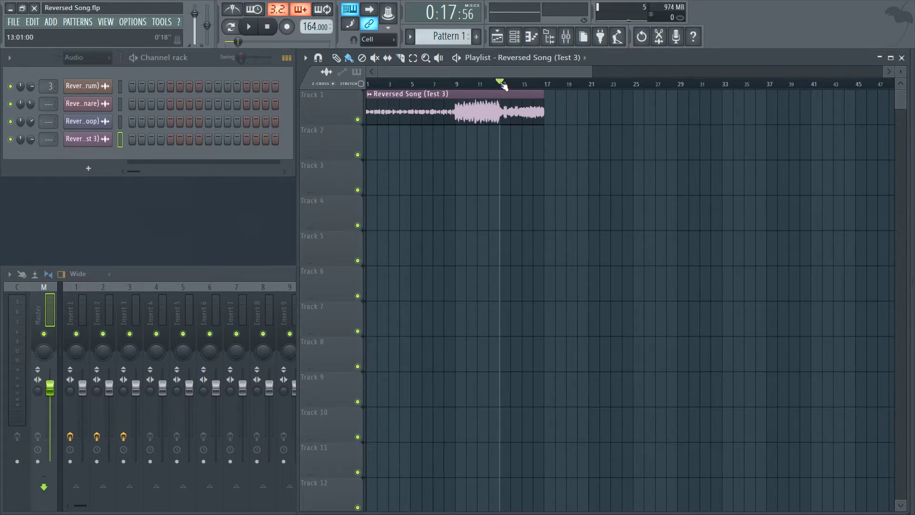
key("space")
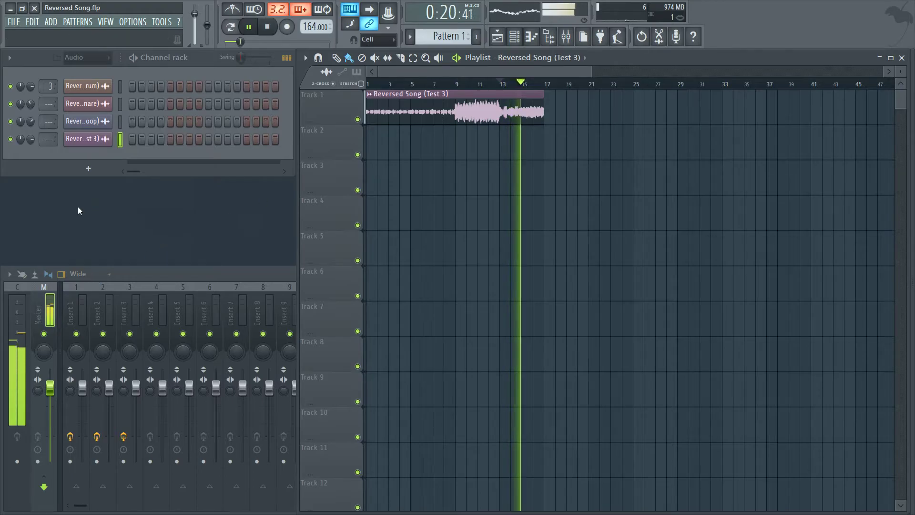
left_click(79, 60)
left_click(77, 72)
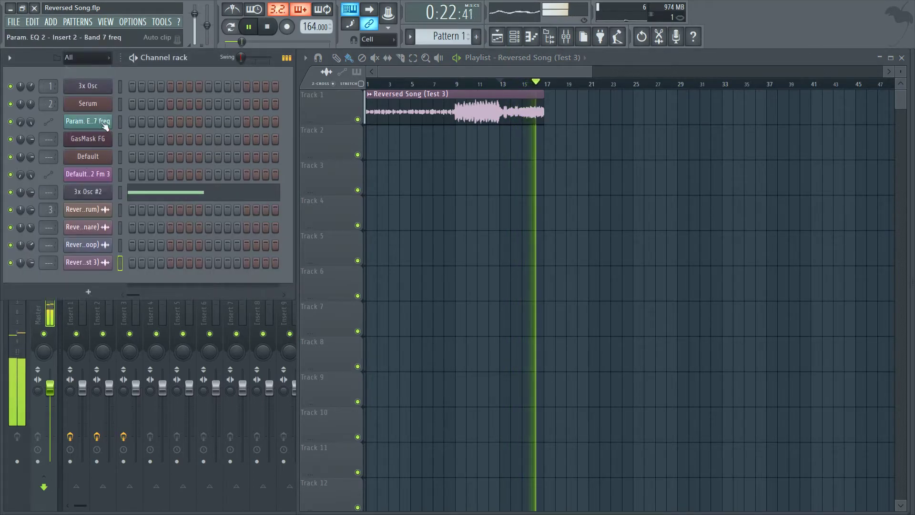
key("space")
View the 3x Osc channel's settings and its Pattern 1 piano roll, and switch to Pattern 2
left_click(99, 86)
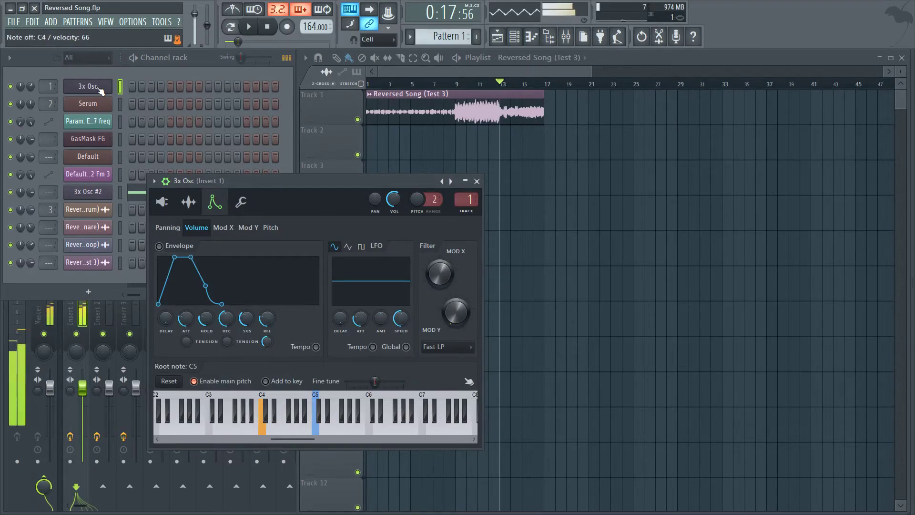
left_click(477, 181)
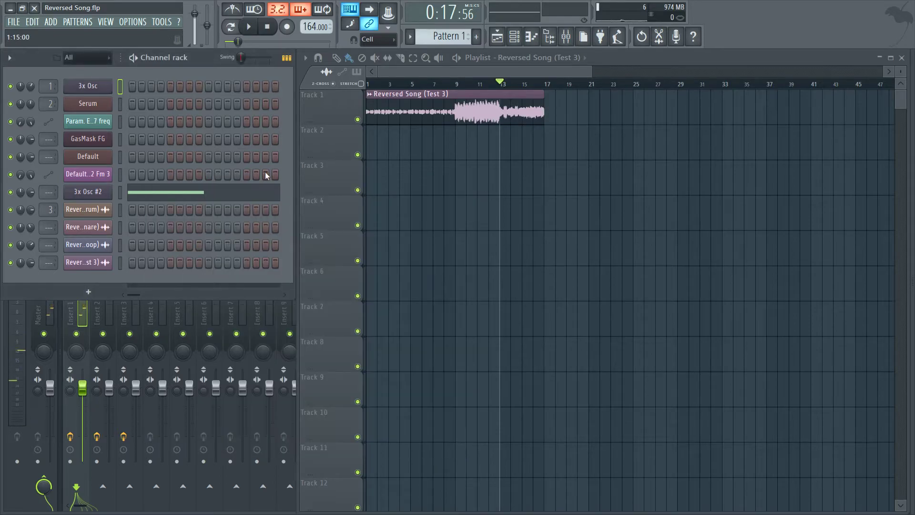
right_click(107, 85)
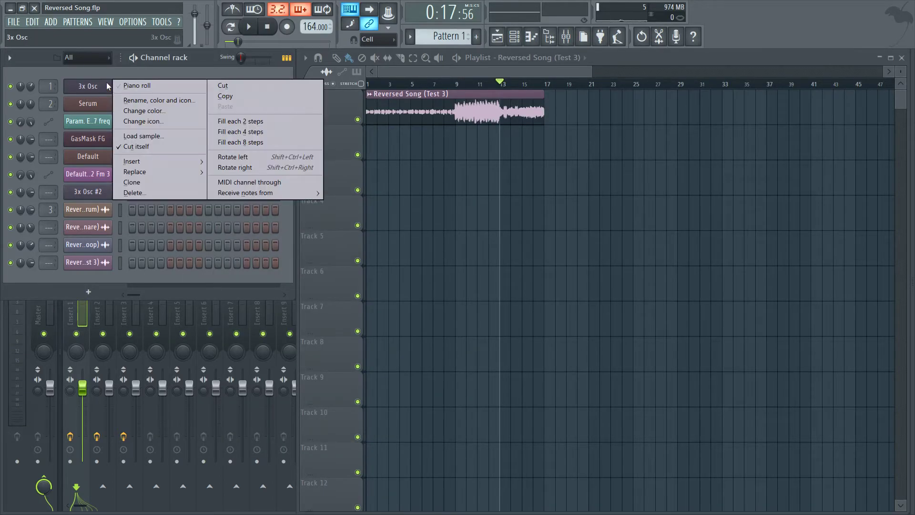
left_click(133, 87)
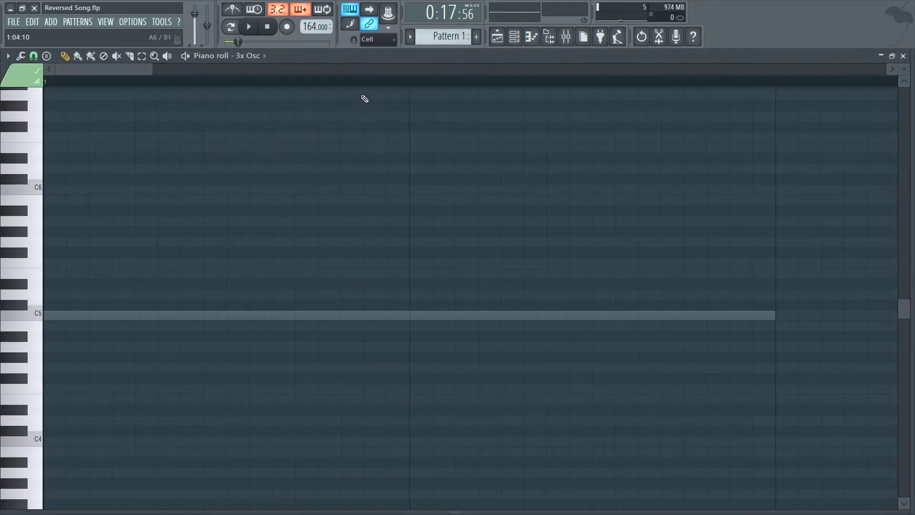
left_click(476, 37)
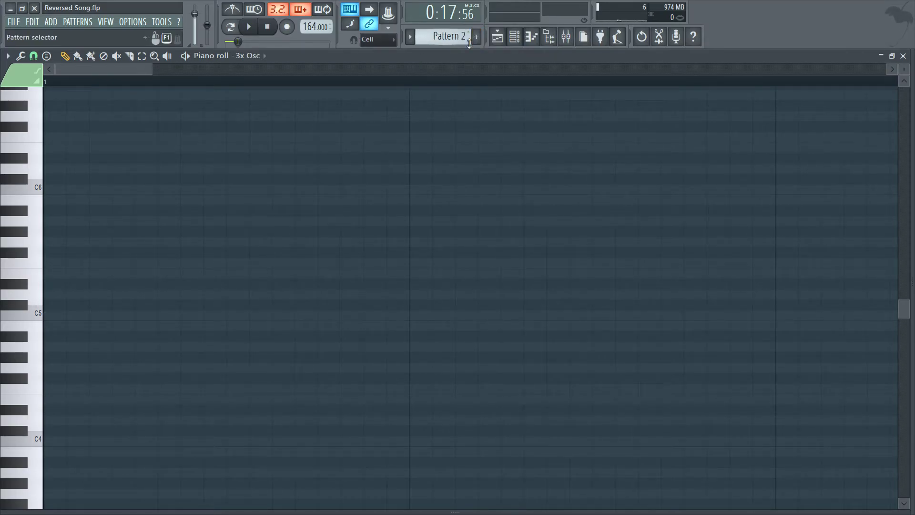
key("F7")
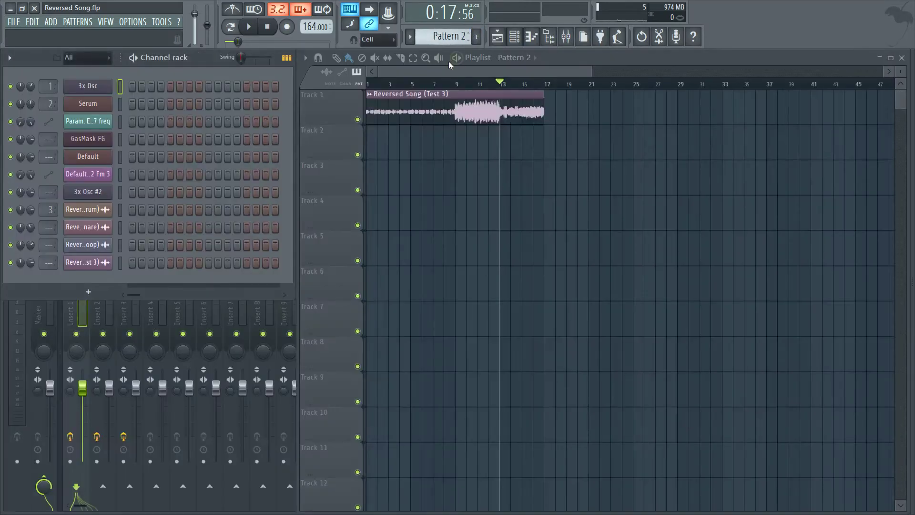
Place an A4 note at the start of Pattern 2 in the 3x Osc piano roll and shorten it to one beat
right_click(106, 88)
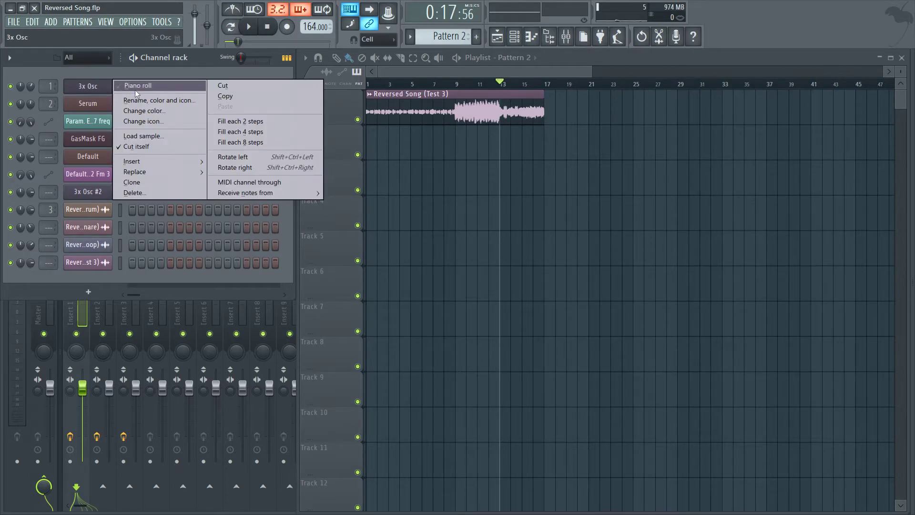
left_click(126, 85)
left_click_drag(1, 286, 3, 348)
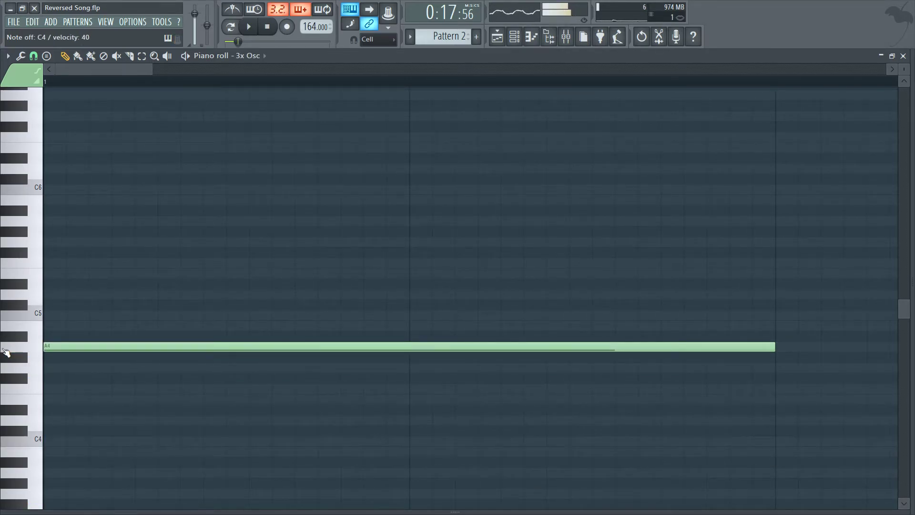
key("F7")
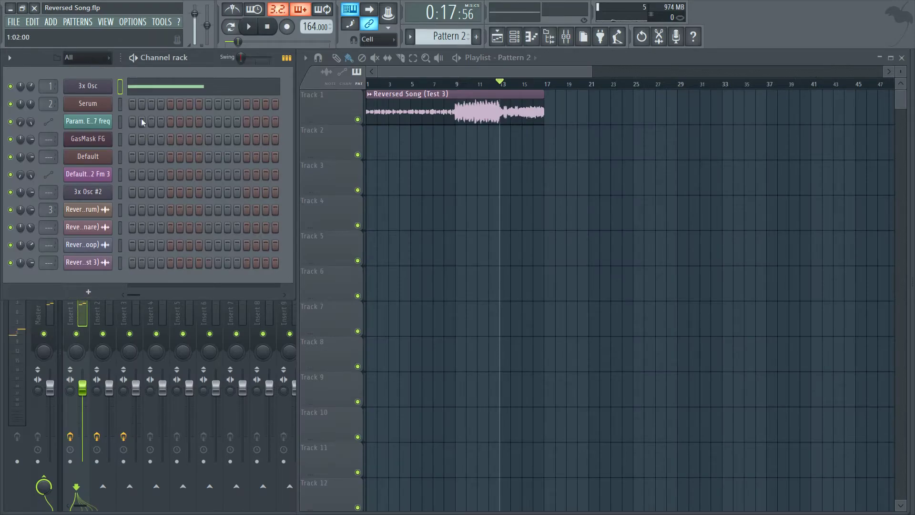
left_click(162, 90)
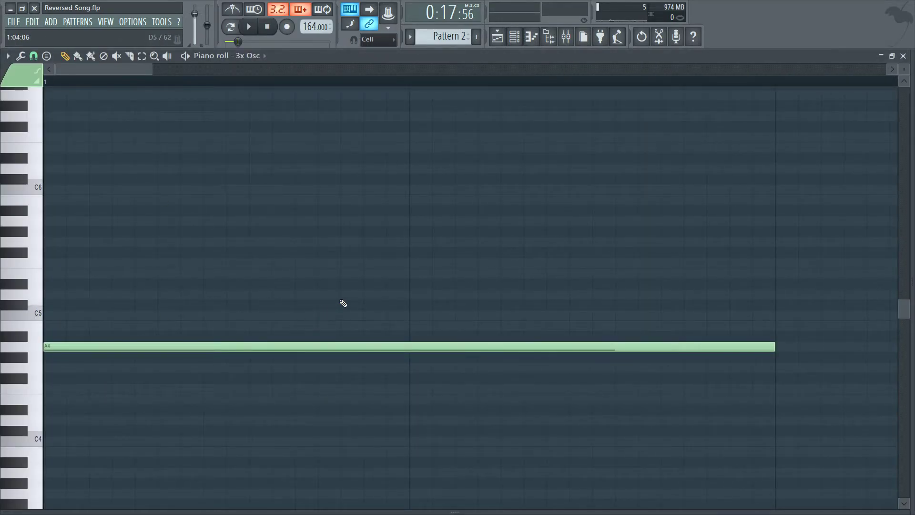
left_click_drag(776, 350, 140, 347)
key("F7")
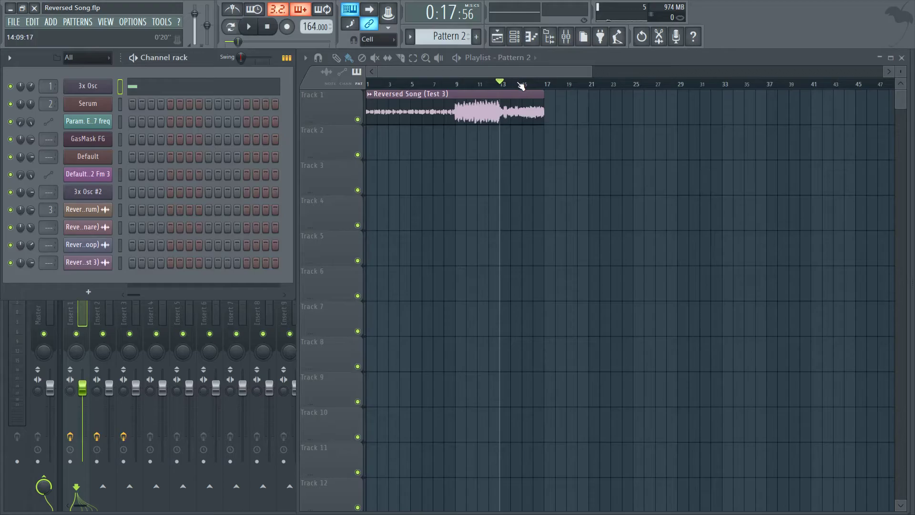
Add a one-beat D5 note on beat 2 and an F5 note on beat 3 of the 3x Osc part in Pattern 2
scroll(522, 86, "down", 3)
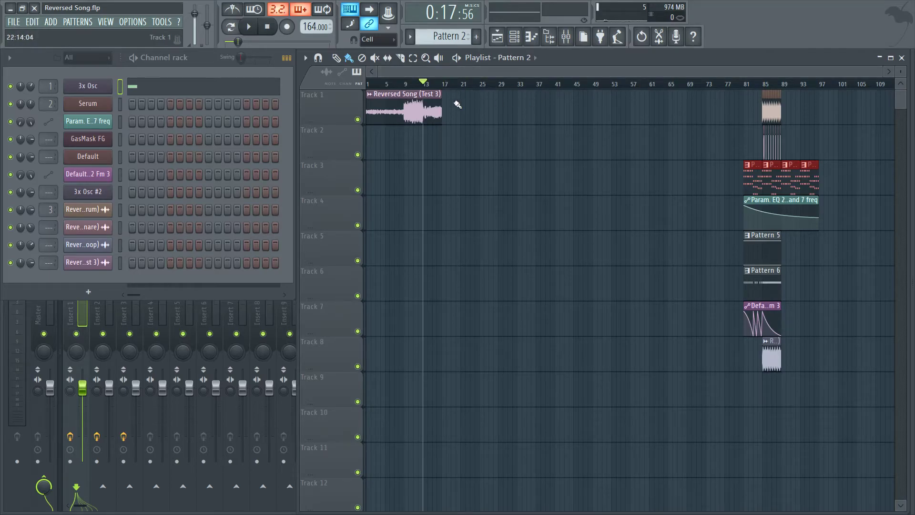
key("space")
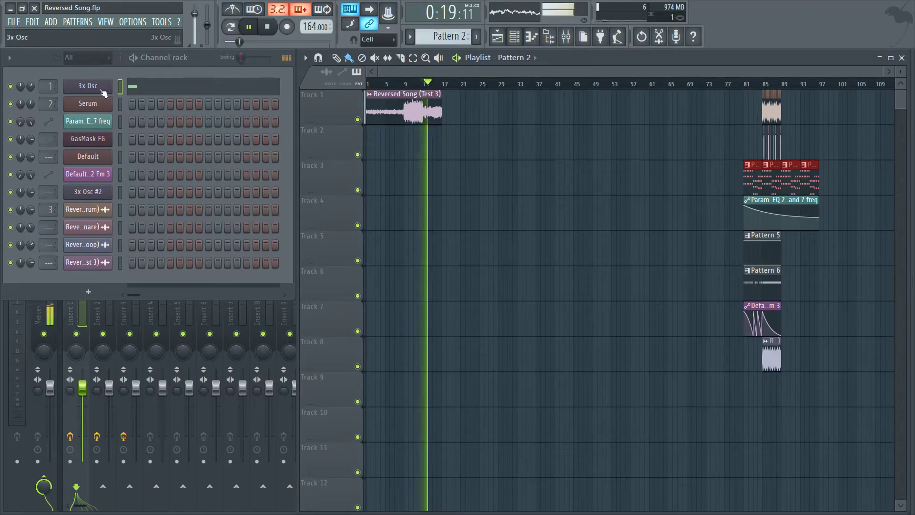
left_click(133, 89)
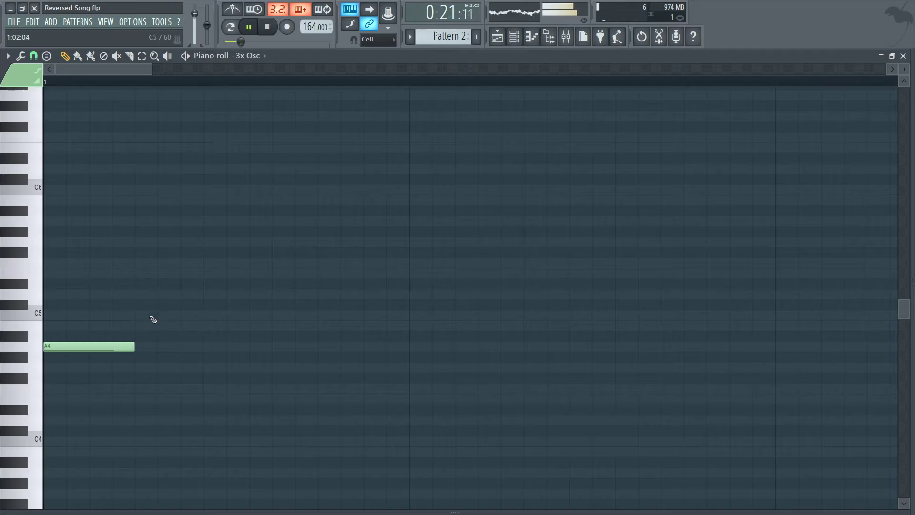
left_click(143, 294)
left_click(227, 262)
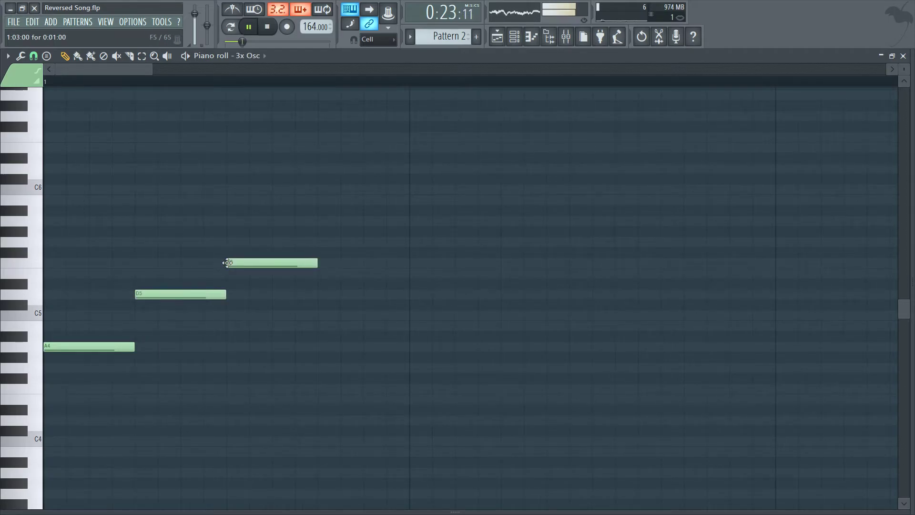
key("space")
key("F7")
Place Pattern 2 on Track 2 at bar 17, directly after the reversed clip, and play the song from bar 13
left_click(439, 151)
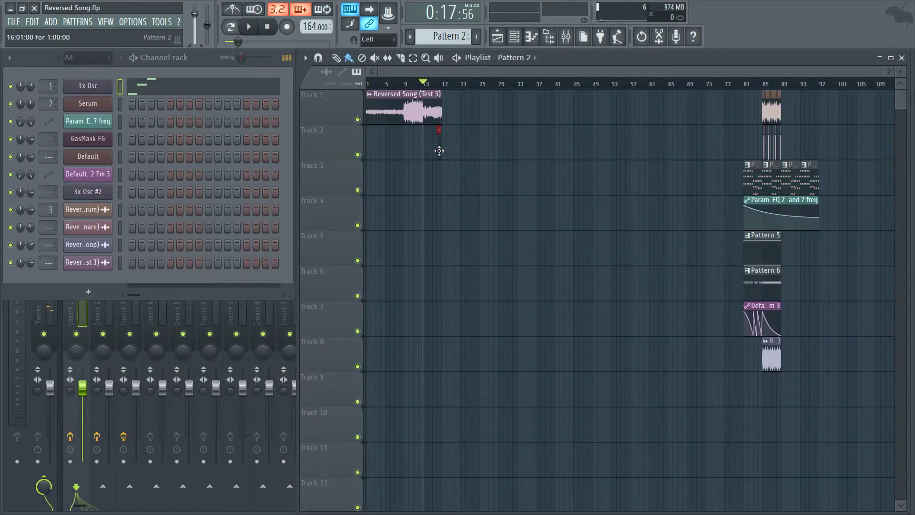
key("space")
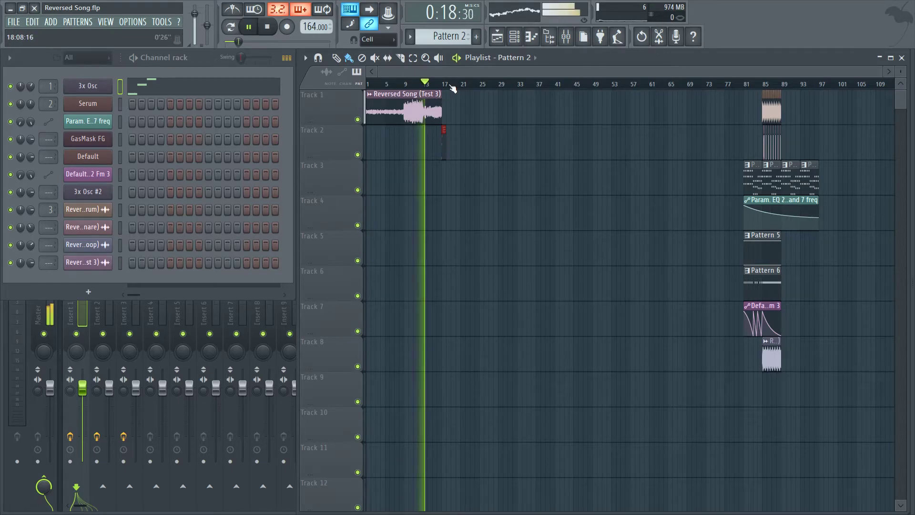
scroll(452, 89, "up", 3)
scroll(460, 81, "up", 3)
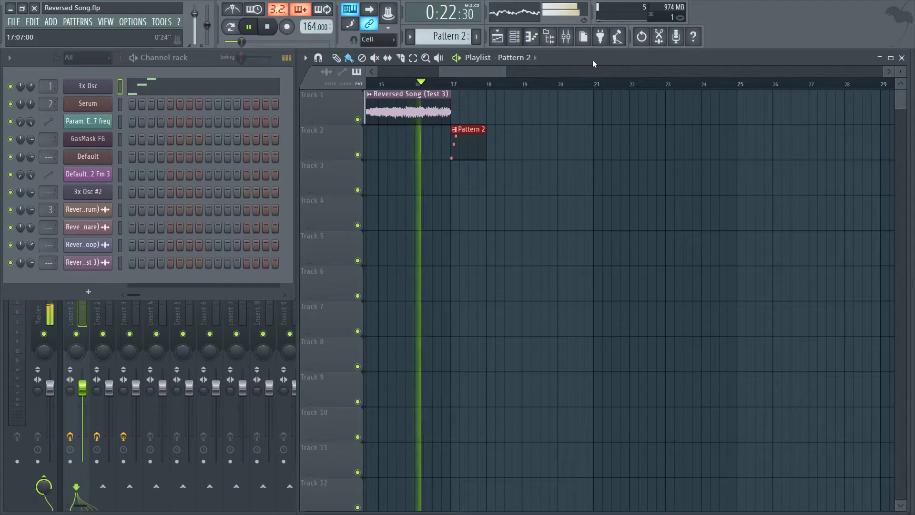
key("space")
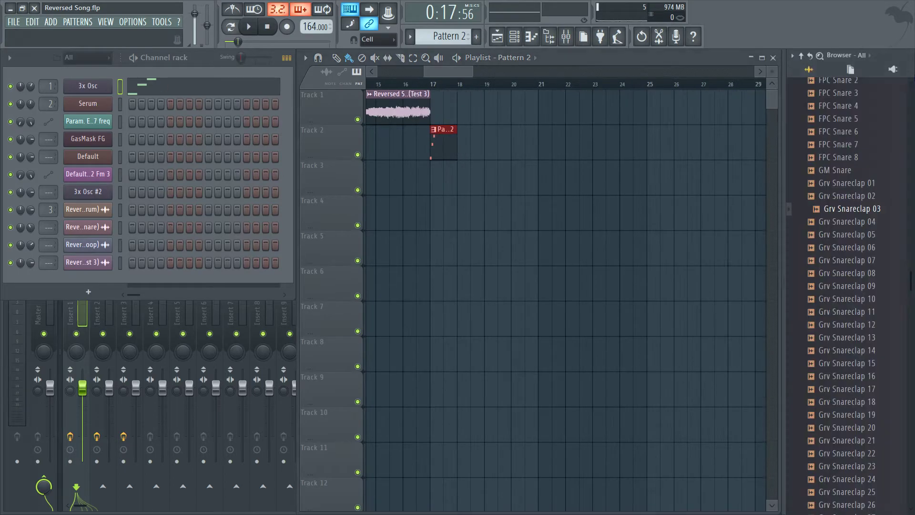
Copy the Track 3 pattern clips from bar 81 to bar 17 on the same track, keeping only the first copy as a unique pattern
scroll(670, 84, "down", 5)
scroll(670, 84, "down", 2)
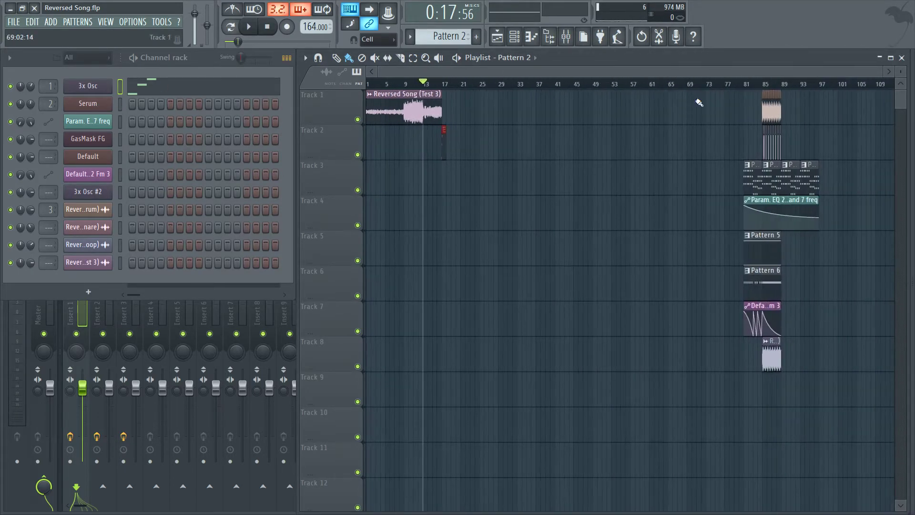
left_click_drag(849, 181, 458, 111)
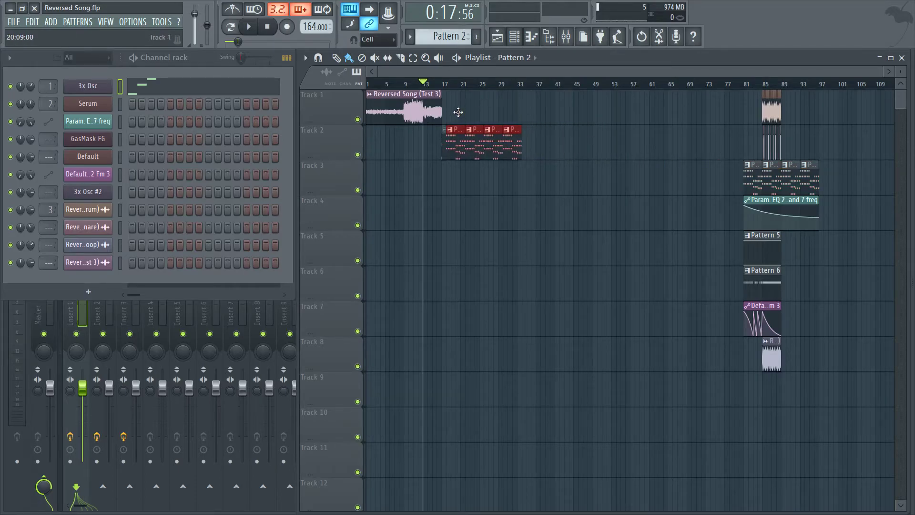
left_click_drag(455, 162, 451, 180)
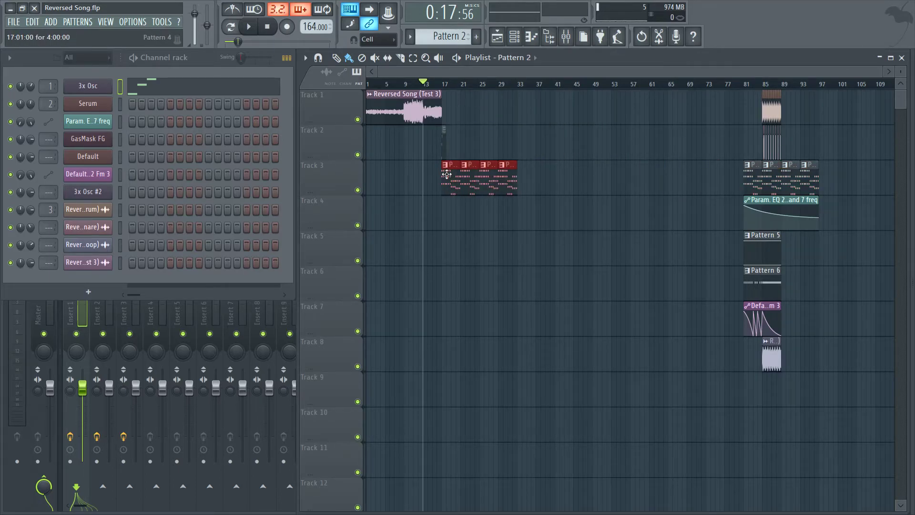
right_click(445, 171)
left_click(473, 240)
Flip the Serum notes of the unique pattern at bar 17 horizontally in the piano roll
double_click(459, 185)
scroll(459, 183, "right", 1)
scroll(233, 76, "down", 5)
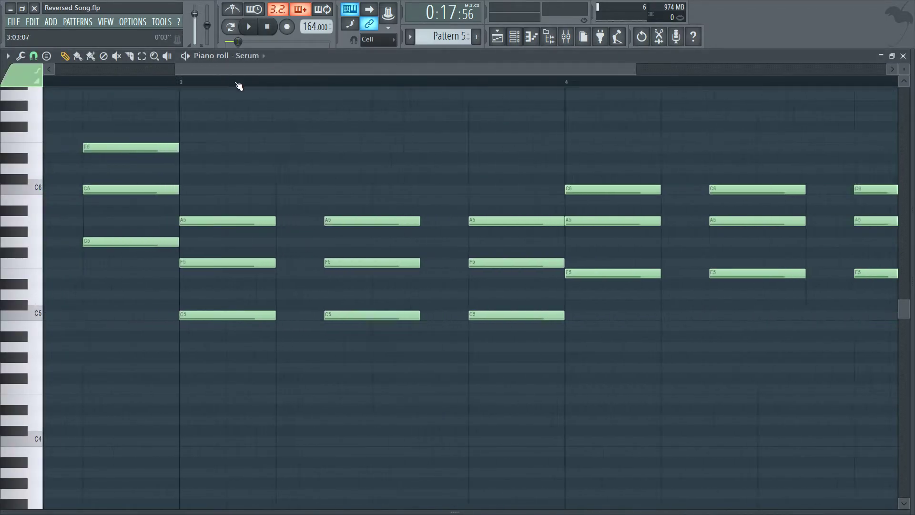
left_click(8, 56)
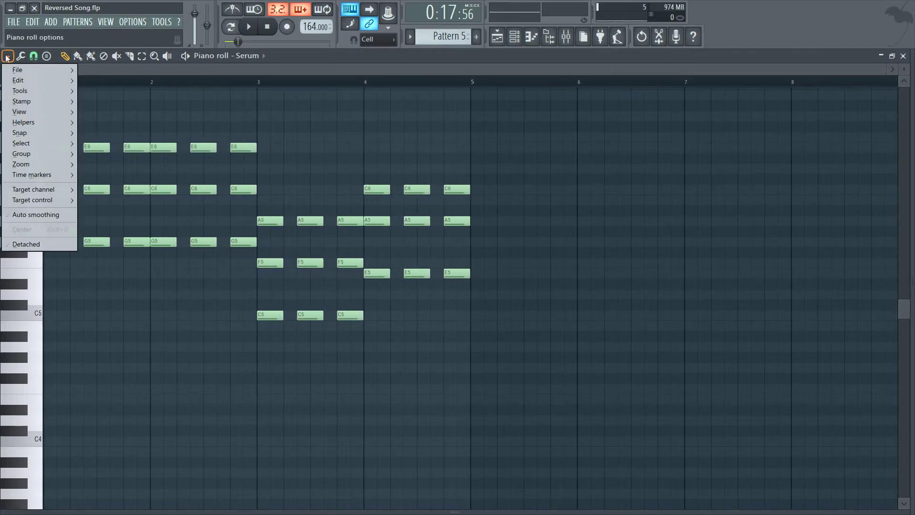
mouse_move(22, 90)
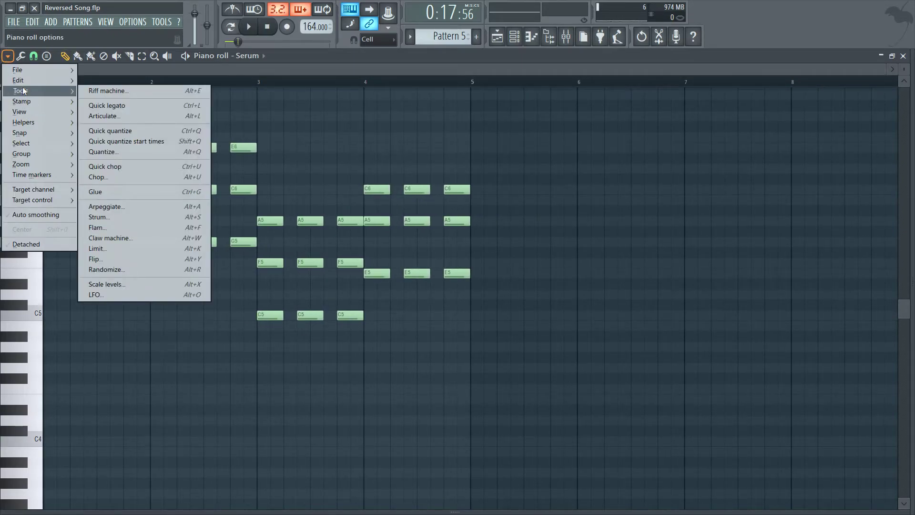
left_click(98, 260)
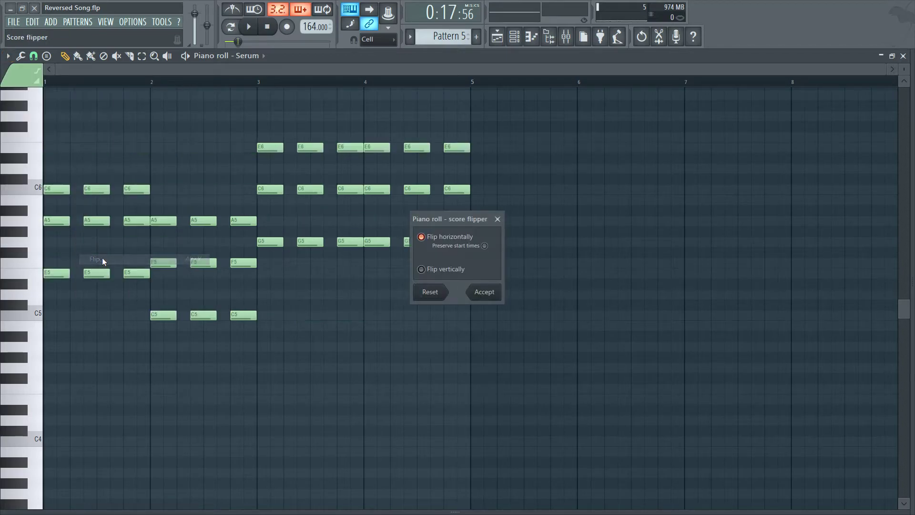
left_click(485, 296)
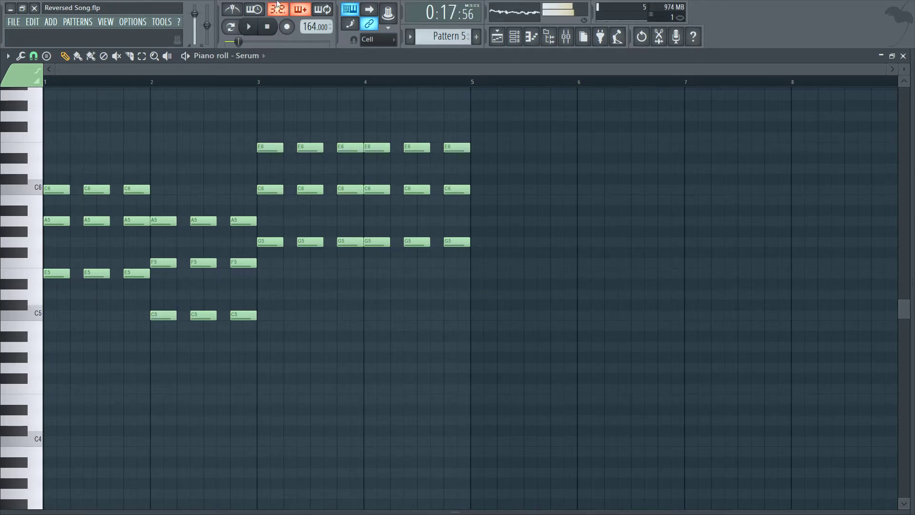
Play the flipped pattern in the playlist from bar 17 and stop it again
key("space")
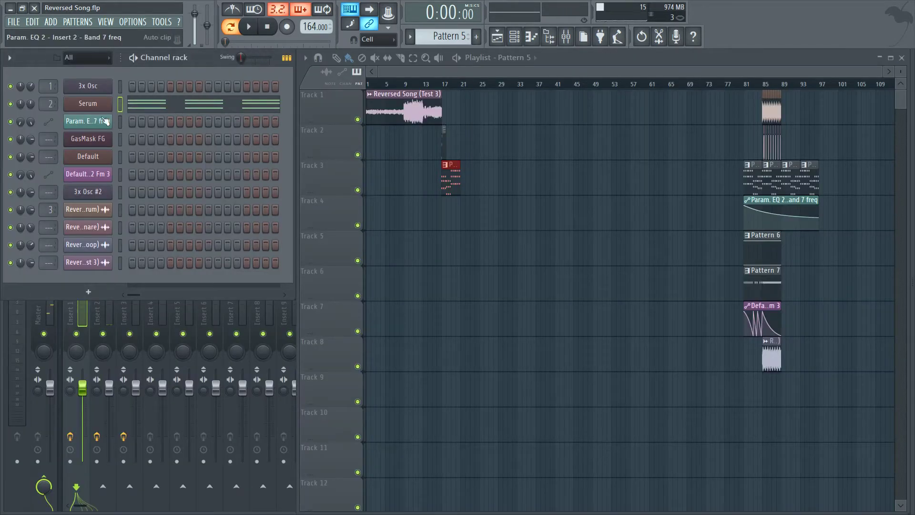
left_click(444, 84)
key("space")
key("space")
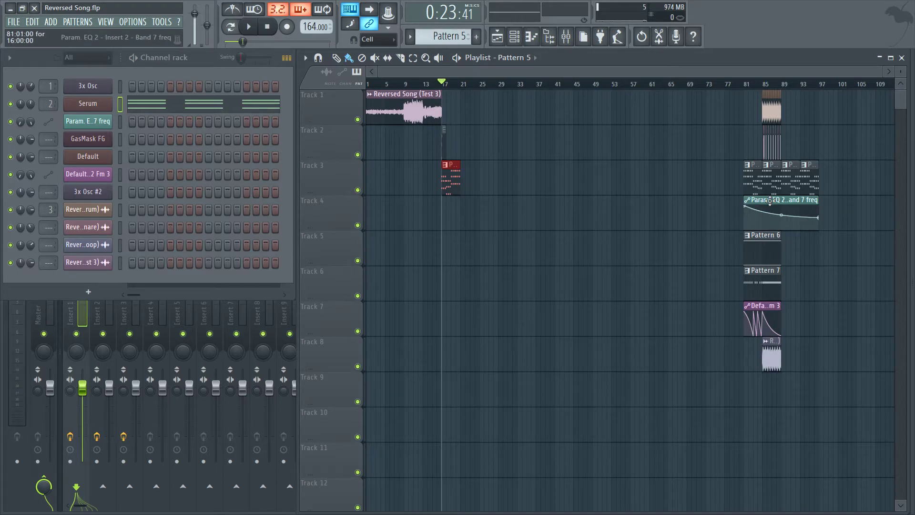
Mute Track 4 with its filter automation and open the Fruity parametric EQ 2 on mixer Insert 2
left_click(357, 225)
key("space")
key("space")
left_click(92, 106)
left_click(91, 106)
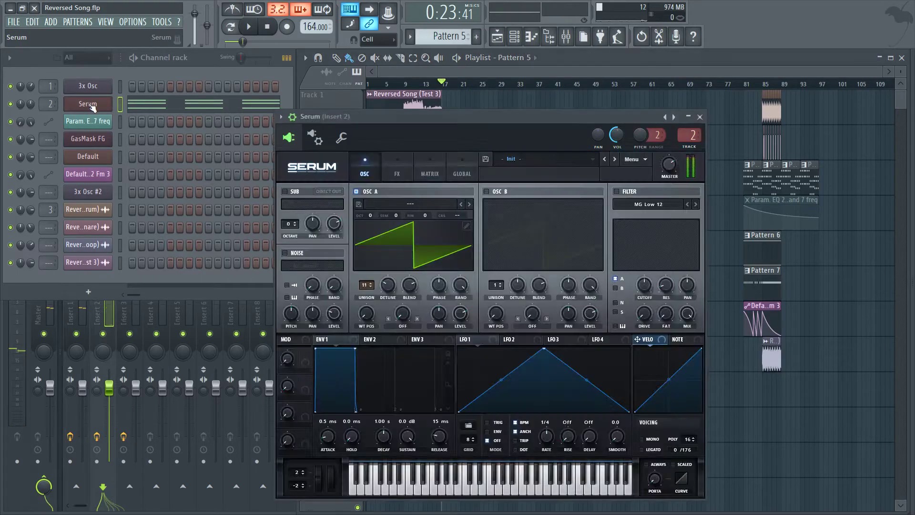
left_click(30, 321)
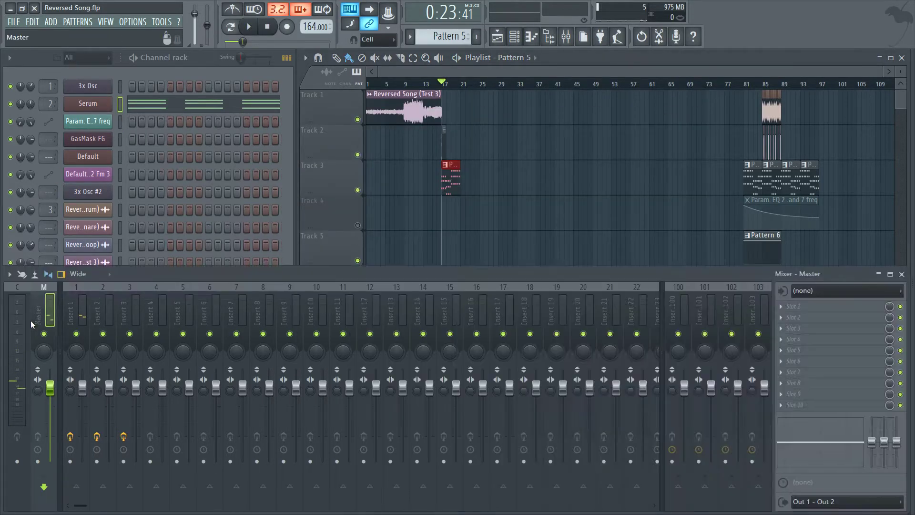
left_click(106, 312)
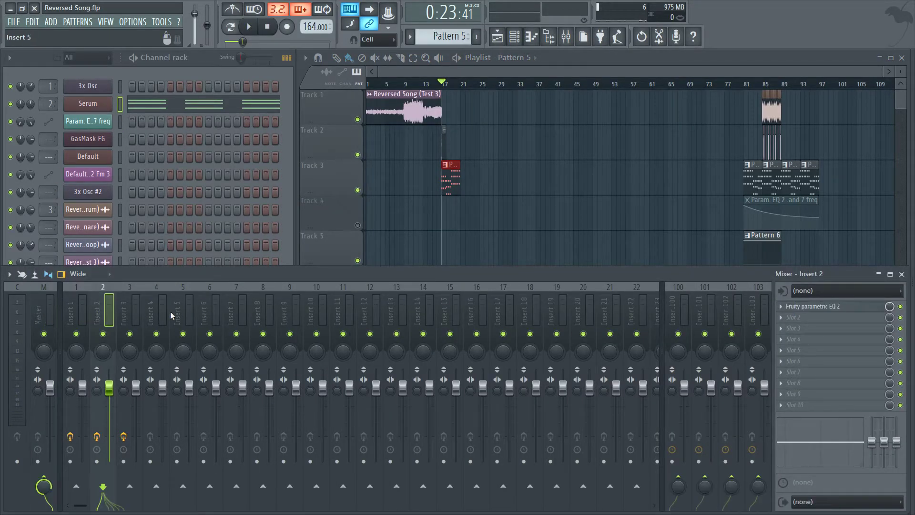
left_click(825, 307)
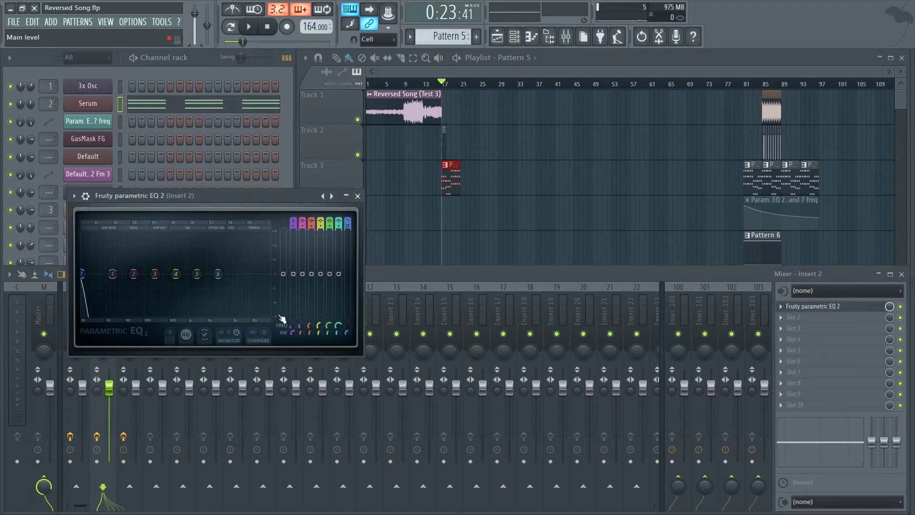
Raise the frequency of the EQ's low-pass band 7 and play the Track 3 pattern from bar 17
mouse_move(347, 326)
left_mouse_down()
mouse_move(347, 334)
mouse_move(348, 325)
left_mouse_up()
key("space")
key("space")
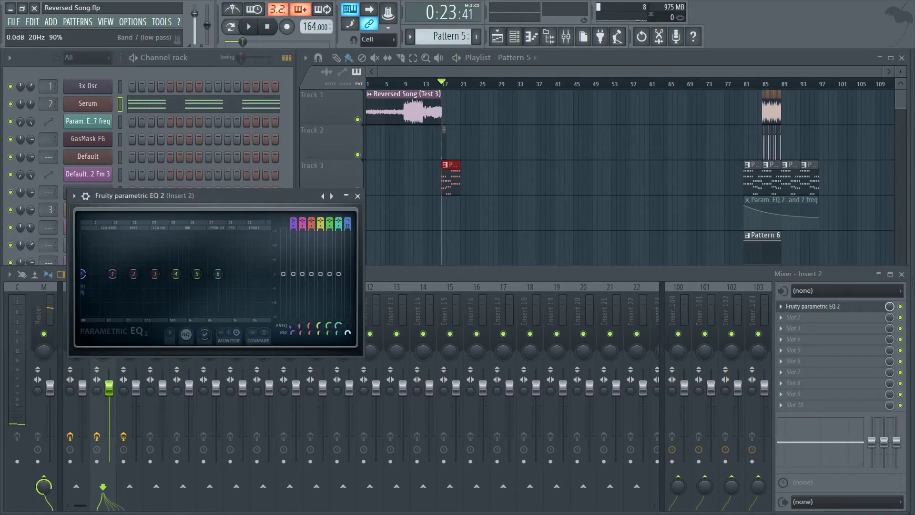
right_click(348, 333)
left_click(365, 341)
left_click_drag(82, 273, 217, 273)
key("space")
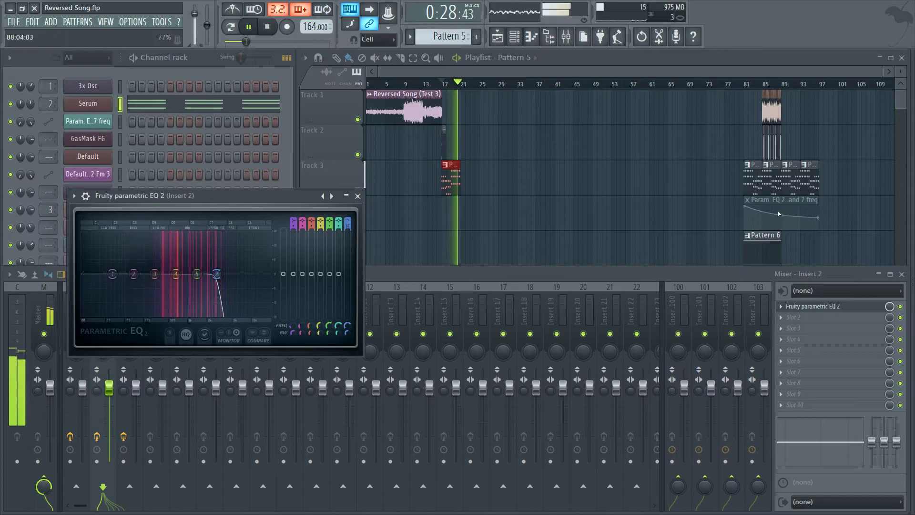
key("space")
Copy the band 7 frequency automation clip to bar 17 on Track 4, two bars long, and play it with every track enabled
left_click_drag(779, 200, 449, 213)
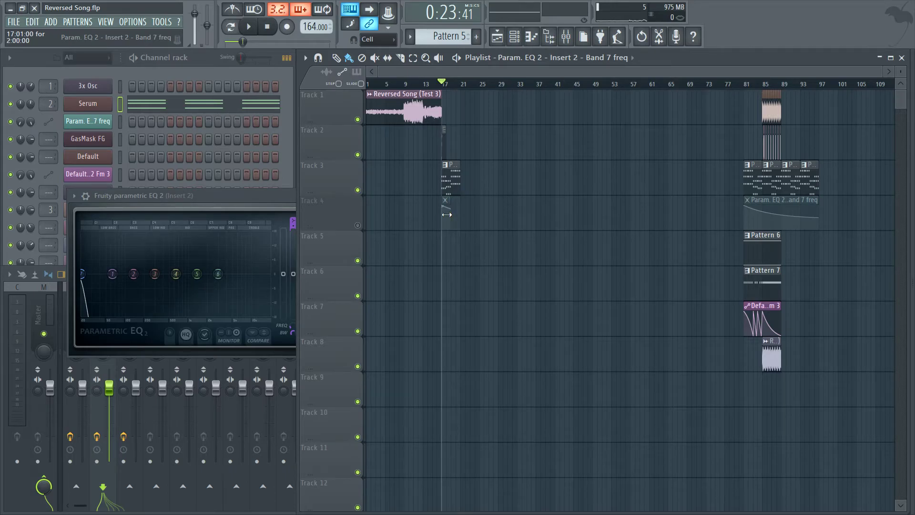
right_click(357, 225)
key("space")
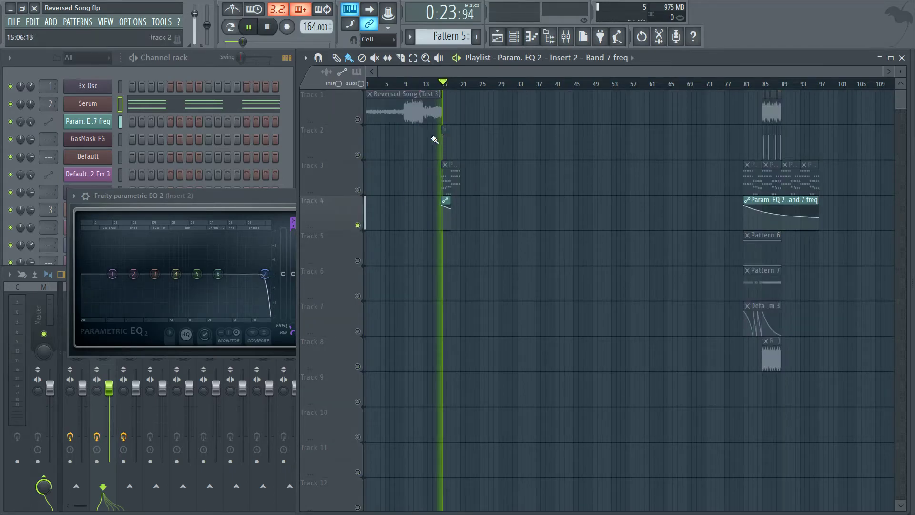
right_click(357, 225)
scroll(450, 98, "up", 3)
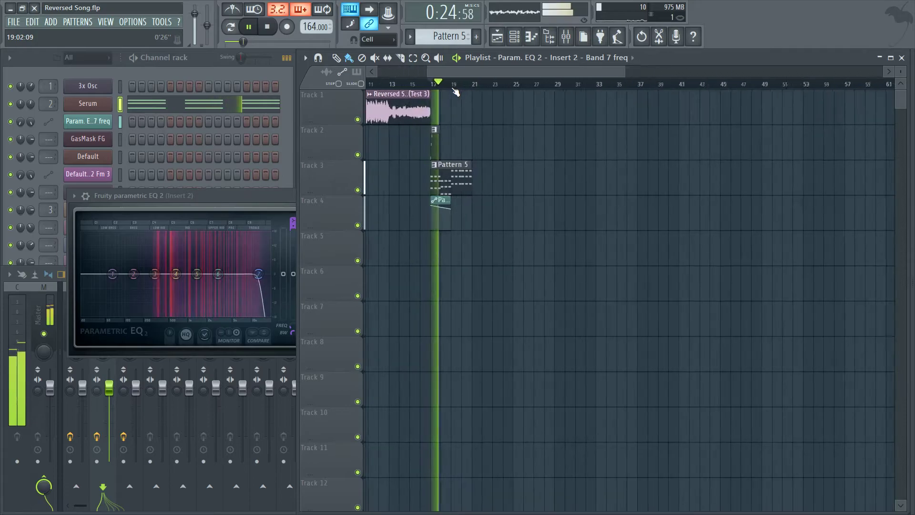
scroll(472, 119, "up", 2)
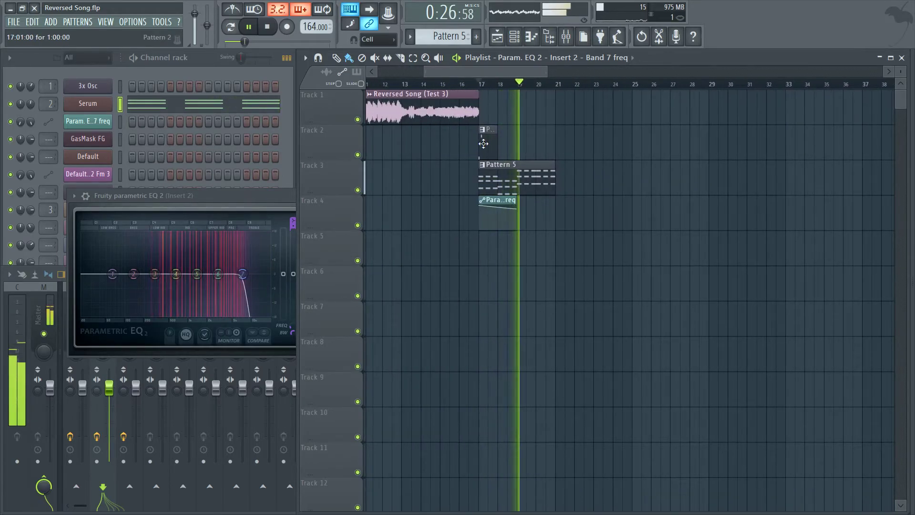
Check Pattern 2's 3x Osc notes in the piano roll and play the playlist from bar 17
double_click(483, 143)
key("space")
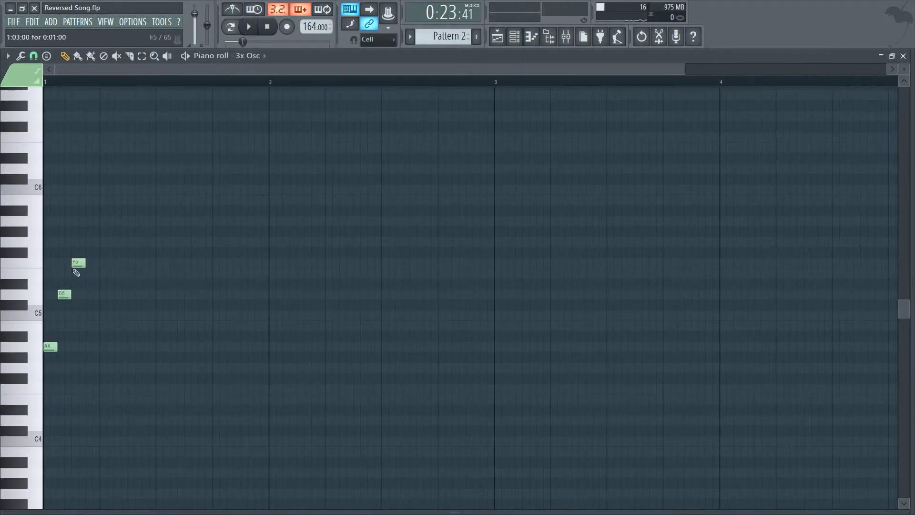
key("F7")
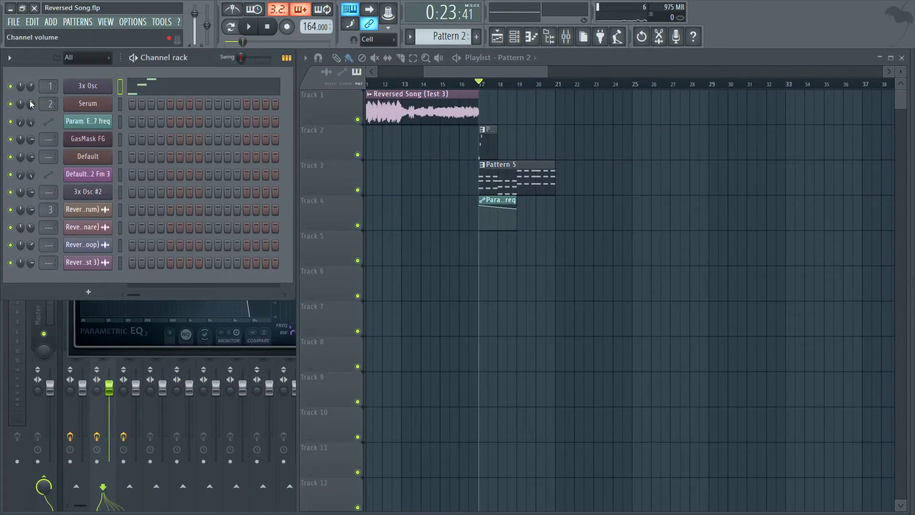
key("space")
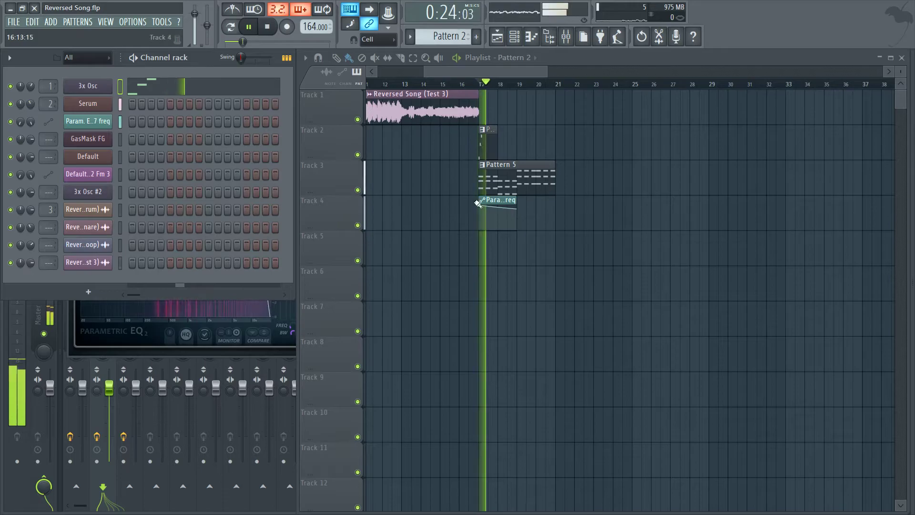
key("space")
Add a D5 on step 5 and a C5 on step 7 of bar 1 to Pattern 2's 3x Osc melody
double_click(489, 149)
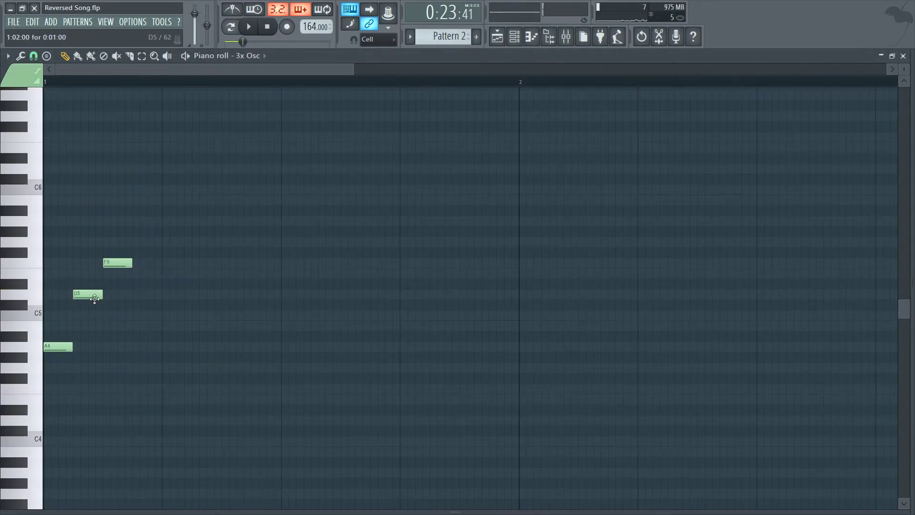
left_click_drag(135, 354, 162, 287)
key("space")
key("space")
left_click_drag(224, 293, 246, 316)
key("space")
key("space")
Fill the rest of bar 1 with A4, G4, A4, C5, A4 and G4 on steps 9, 11 and 13 to 16, and play it
left_click(285, 348)
left_click(340, 358)
left_click_drag(339, 362, 339, 373)
left_click(418, 345)
left_click(433, 317)
left_click(465, 347)
left_click(495, 369)
key("space")
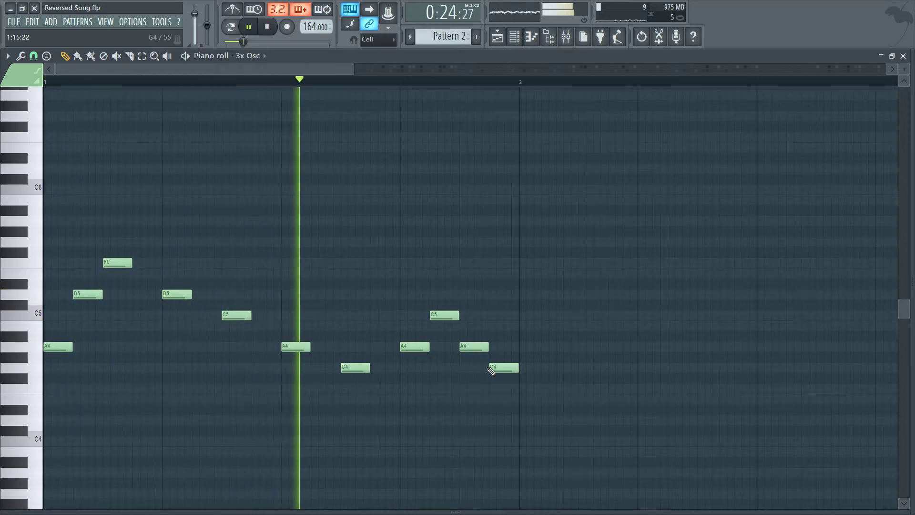
key("space")
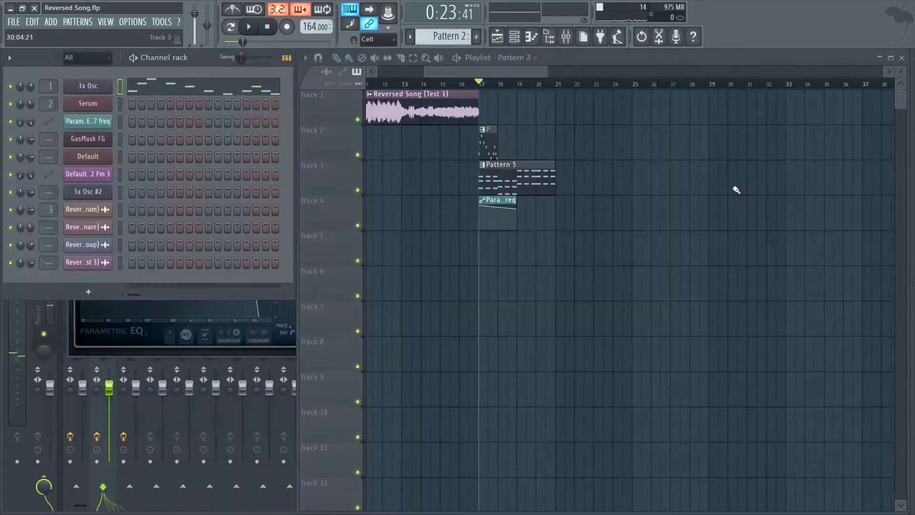
key("F7")
left_click_drag(593, 229, 410, 224)
right_click(593, 227)
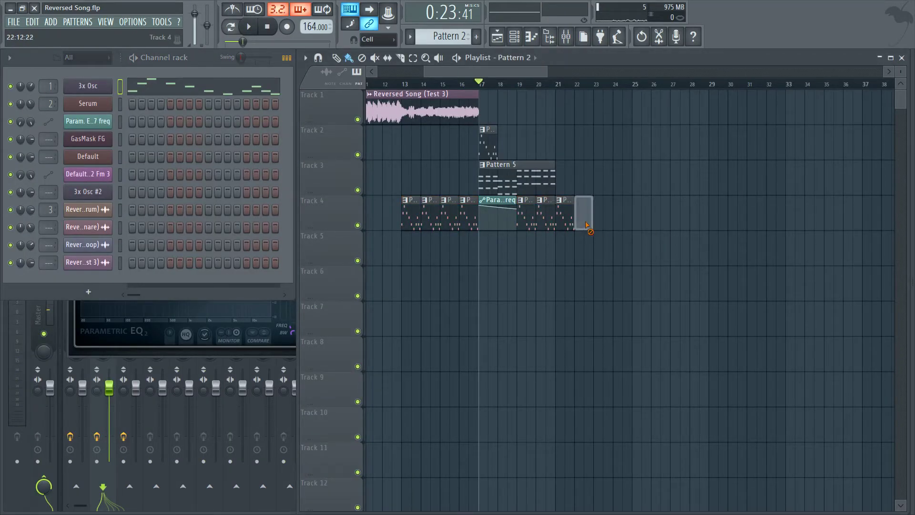
right_click(527, 220)
right_click(469, 220)
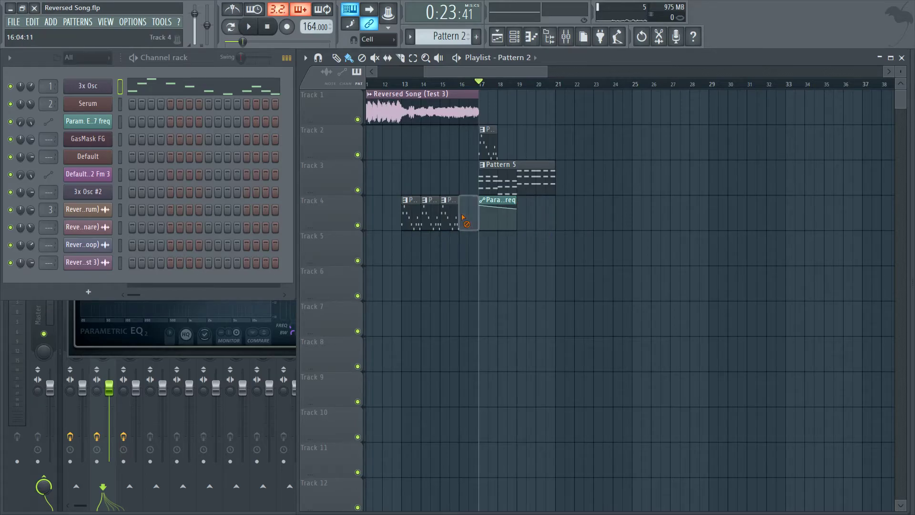
right_click(450, 220)
right_click(431, 220)
right_click(412, 220)
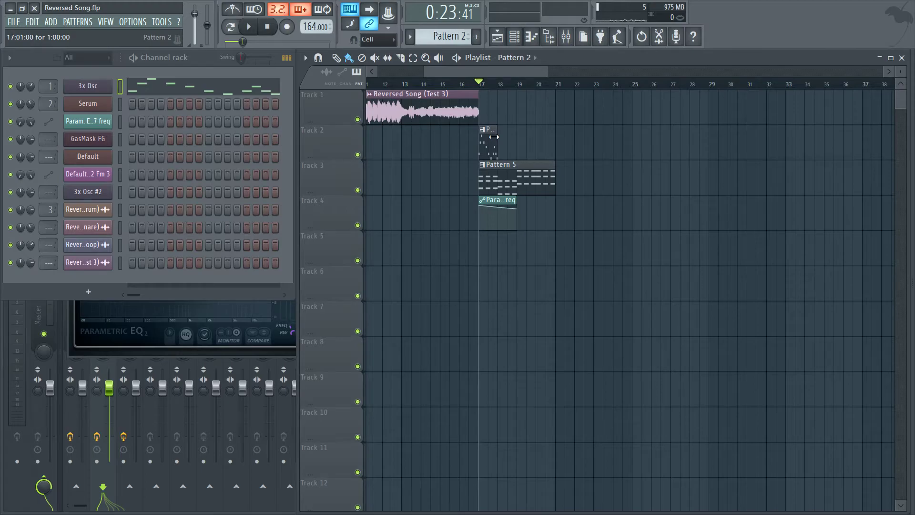
Mute Track 3 and play Pattern 2 from bar 17 without Pattern 5
left_click(357, 191)
key("space")
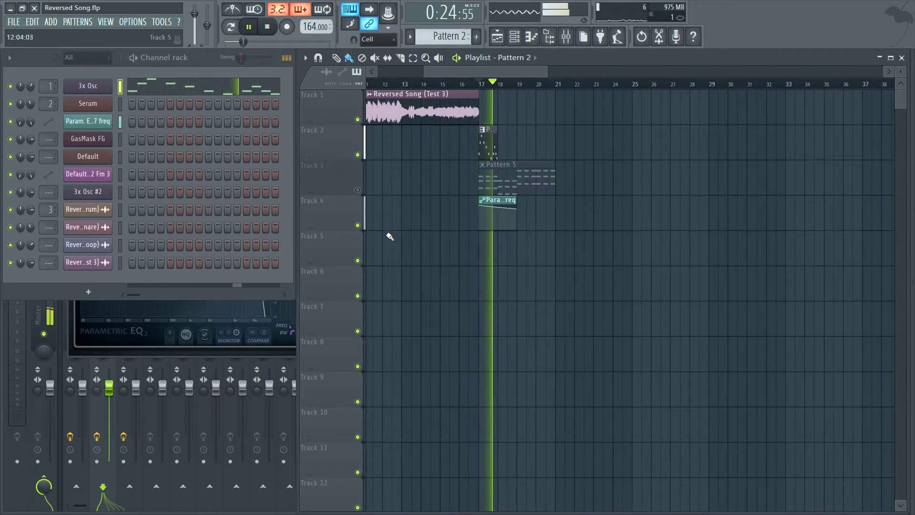
left_click(253, 92)
key("space")
Duplicate Pattern 2's one-bar 3x Osc melody into bar 2 and replace the copy's first note with F4
scroll(337, 81, "down", 5)
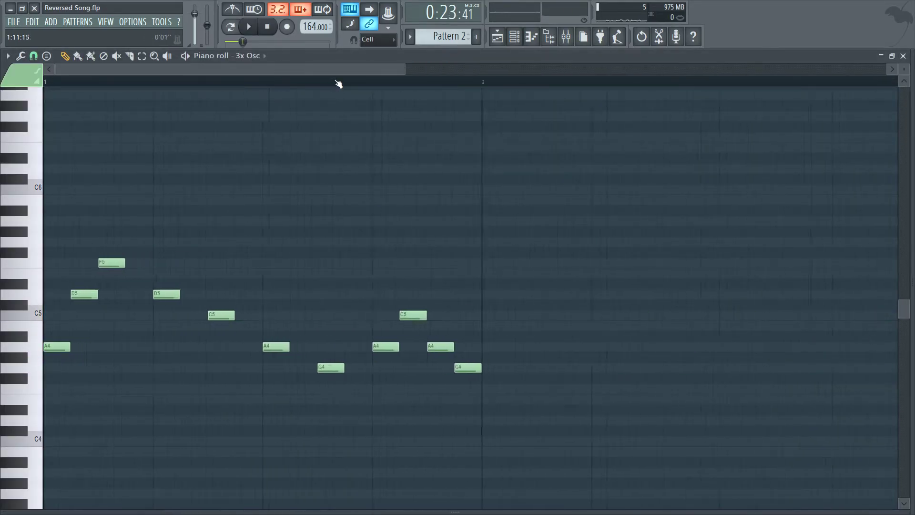
key("ctrl+b")
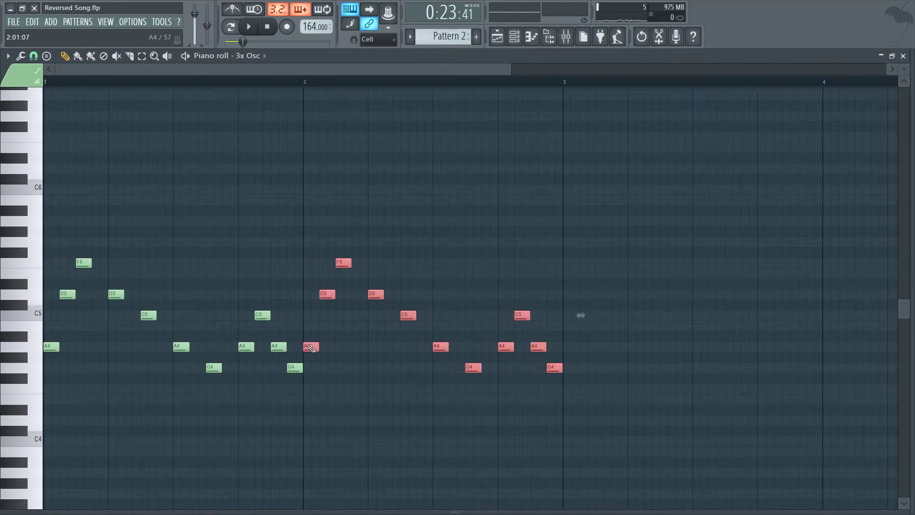
mouse_move(309, 377)
left_mouse_down()
mouse_move(306, 404)
mouse_move(306, 394)
left_mouse_up()
right_click(309, 348)
Replace the D5 and F5 at the start of bar 2 with a single A4 on step 3 and play the melody
left_click(317, 316)
left_click_drag(318, 316, 317, 347)
key("space")
right_click(343, 264)
right_click(327, 294)
key("space")
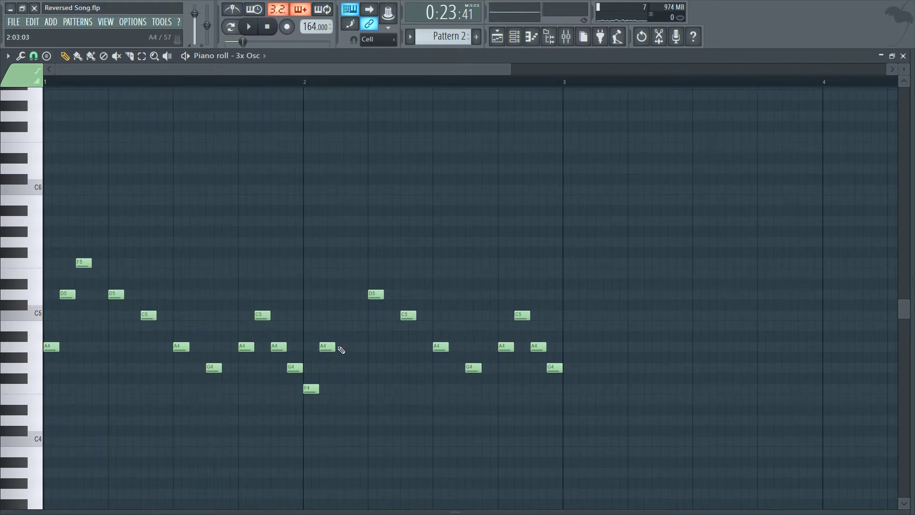
left_click_drag(326, 347, 336, 347)
key("space")
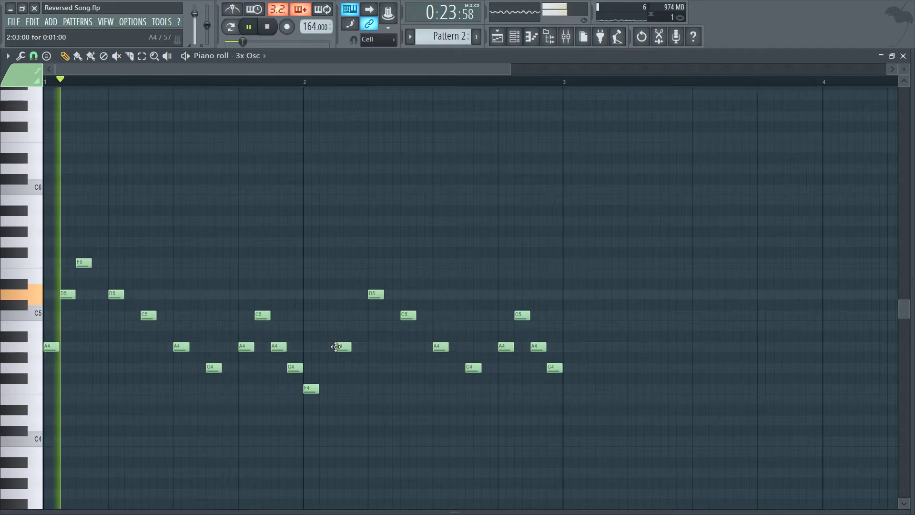
key("space")
Rework the end of bar 2 to G4, F4, A4, G4, A4 and C5 on steps 9, 11 and 13 to 16, and play the melody
left_click_drag(438, 368, 469, 388)
right_click(443, 348)
mouse_move(505, 348)
left_mouse_down()
mouse_move(504, 390)
mouse_move(505, 346)
left_mouse_up()
left_click_drag(521, 314, 554, 317)
left_click(535, 348)
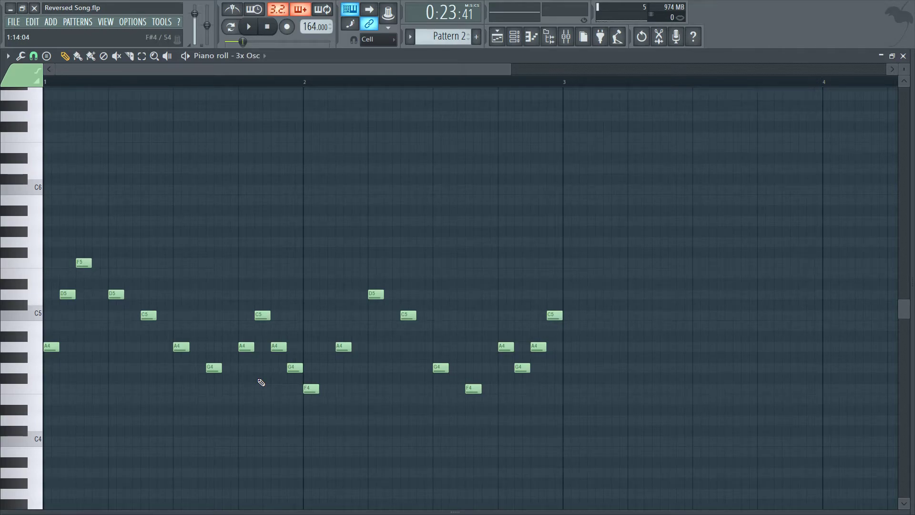
key("space")
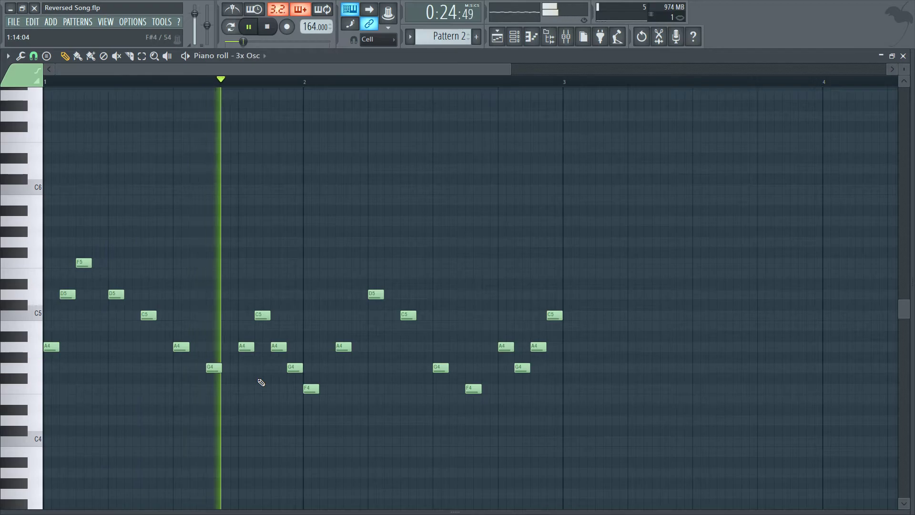
key("space")
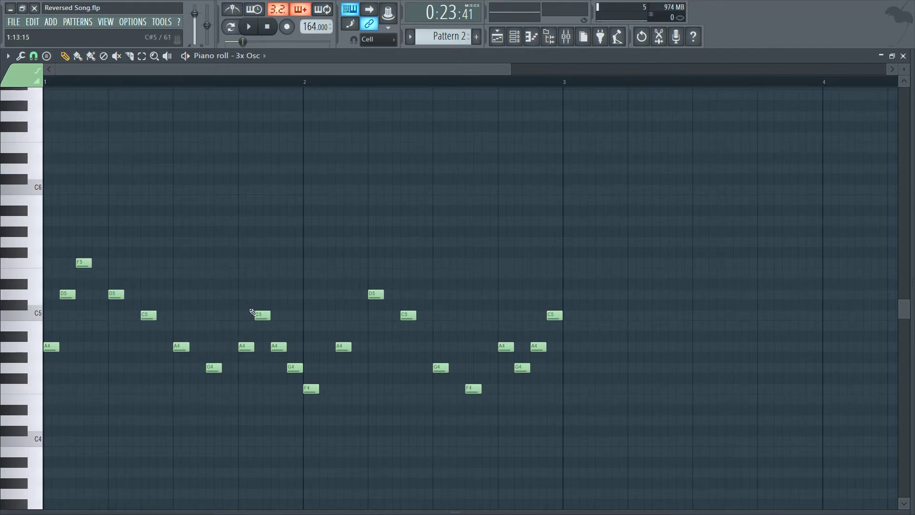
Copy the last four notes of bars 1 and 2 into the empty area around bars 3 and 4 for comparison, and delete the copies
left_click_drag(242, 303, 296, 407)
left_click_drag(254, 344, 696, 327)
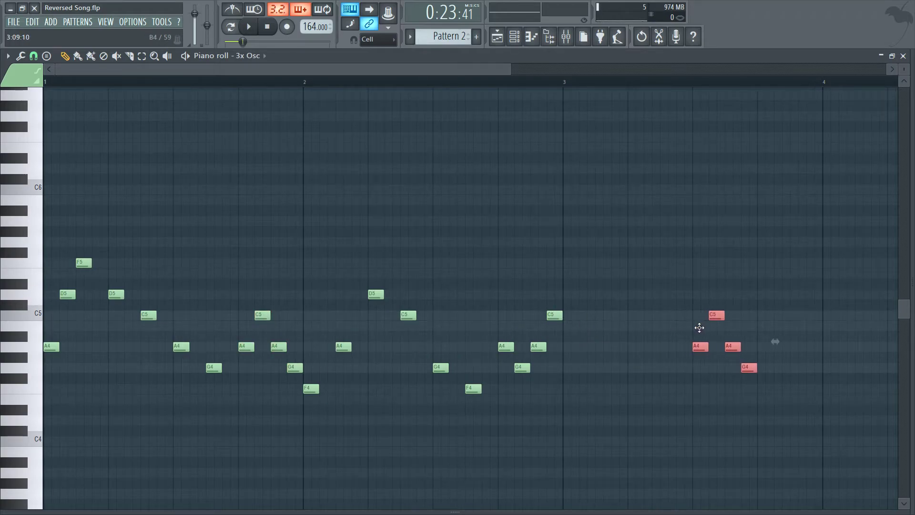
left_click_drag(612, 426, 499, 290)
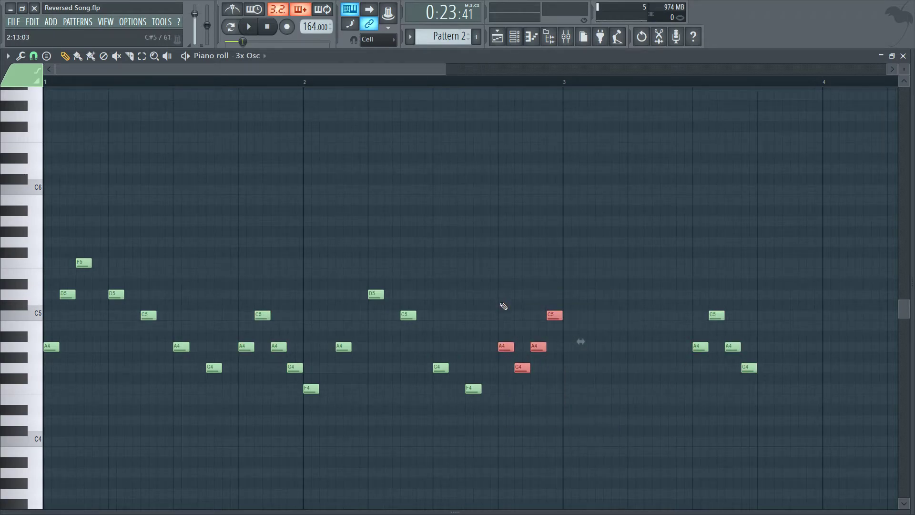
left_click_drag(505, 348, 833, 347)
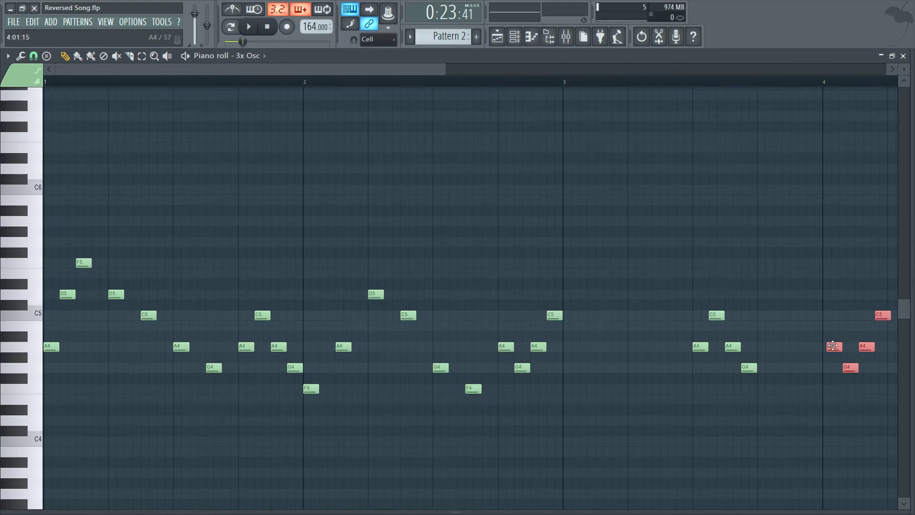
key("space")
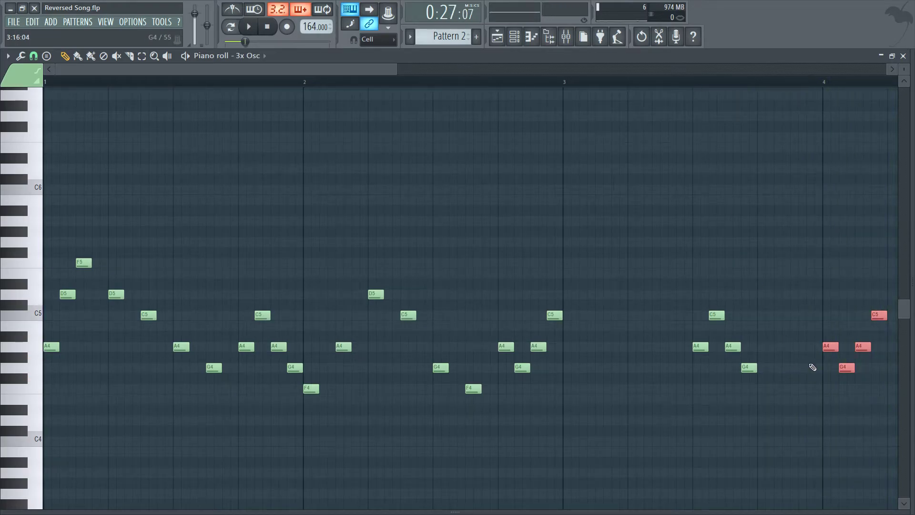
right_click(831, 347)
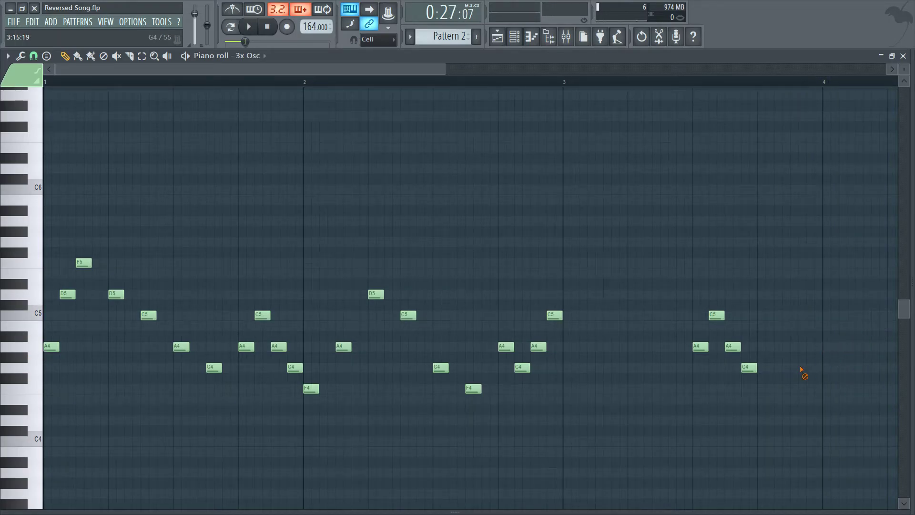
right_click(702, 348)
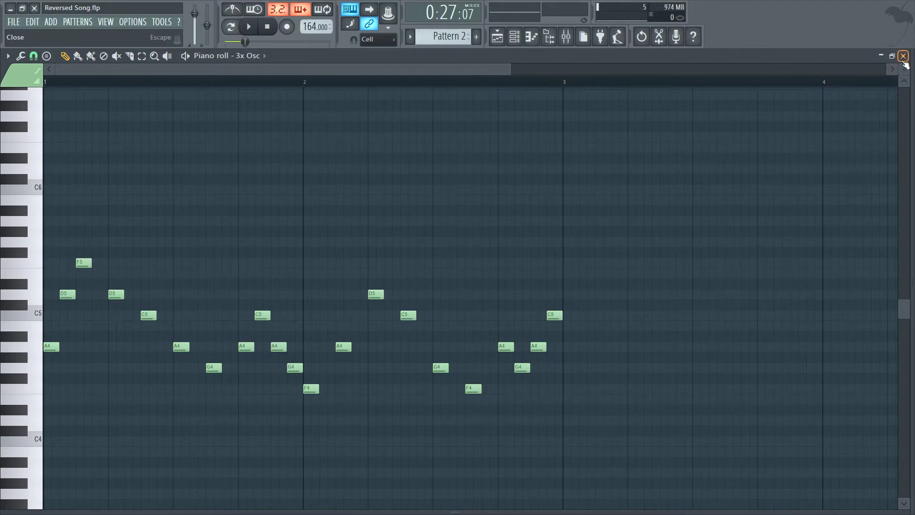
Try flipping Pattern 2's whole 3x Osc melody horizontally and play the result in pattern mode
left_click(8, 57)
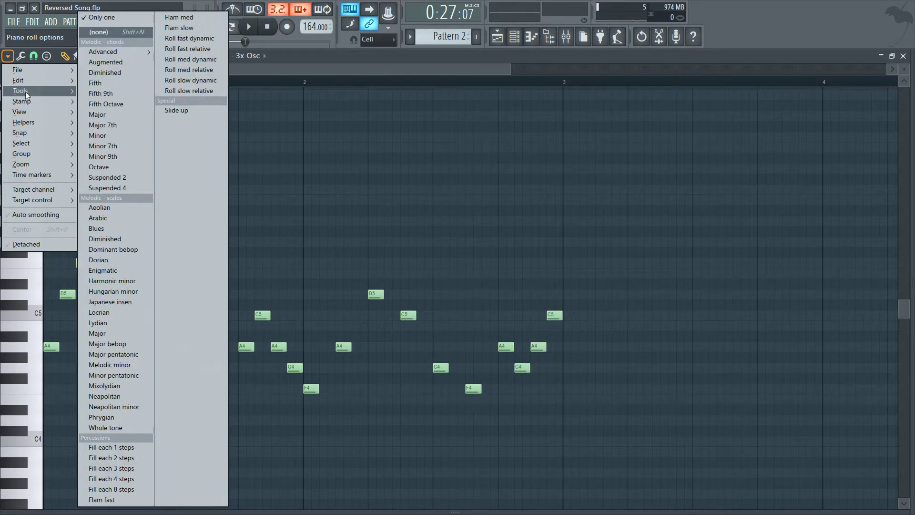
mouse_move(25, 91)
left_click(95, 258)
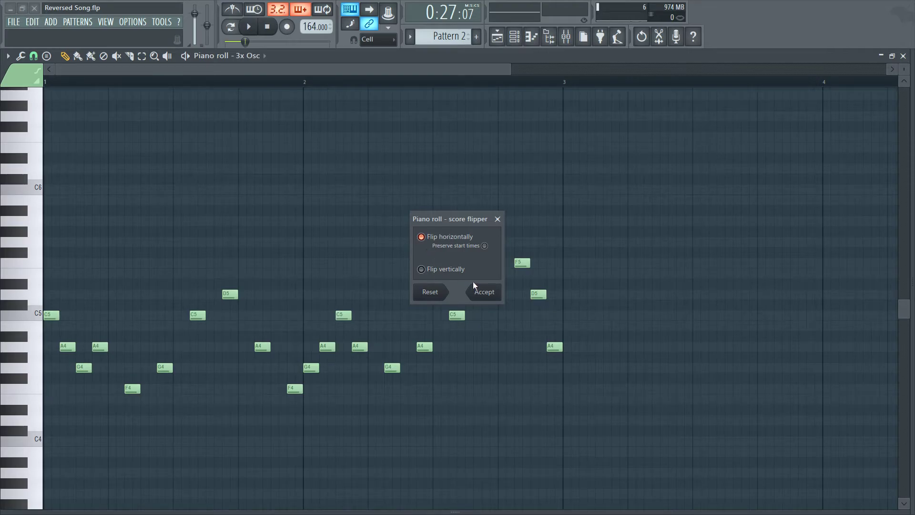
left_click(484, 296)
key("space")
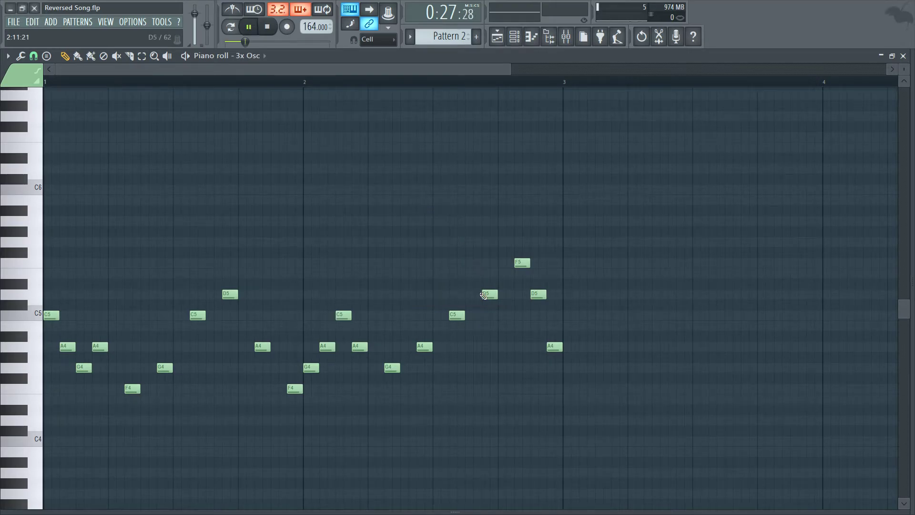
left_click(248, 27)
left_click(232, 27)
key("space")
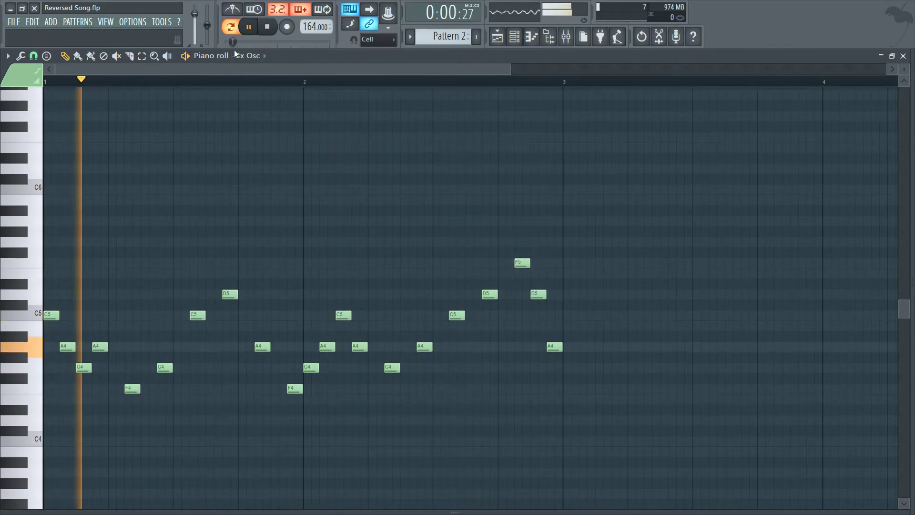
key("space")
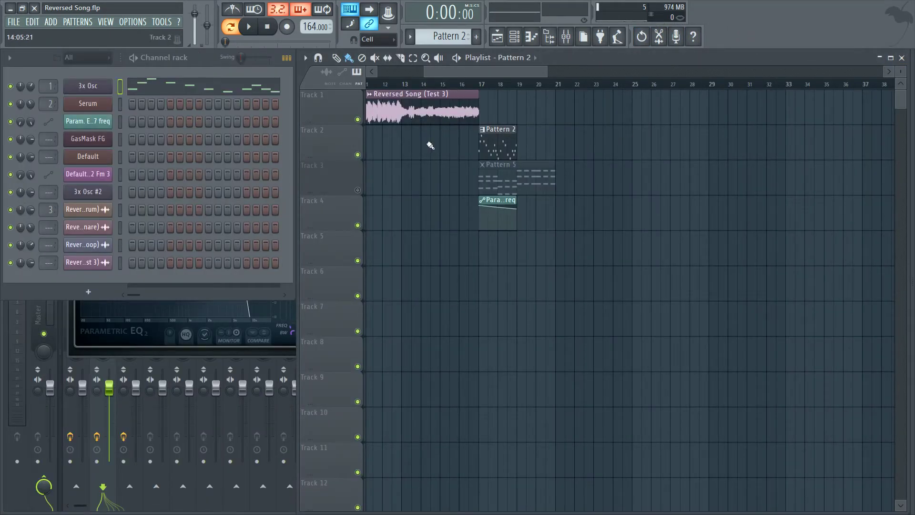
Unmute Track 3 in the playlist and play the song from bar 17
left_click(358, 189)
left_click(483, 85)
key("space")
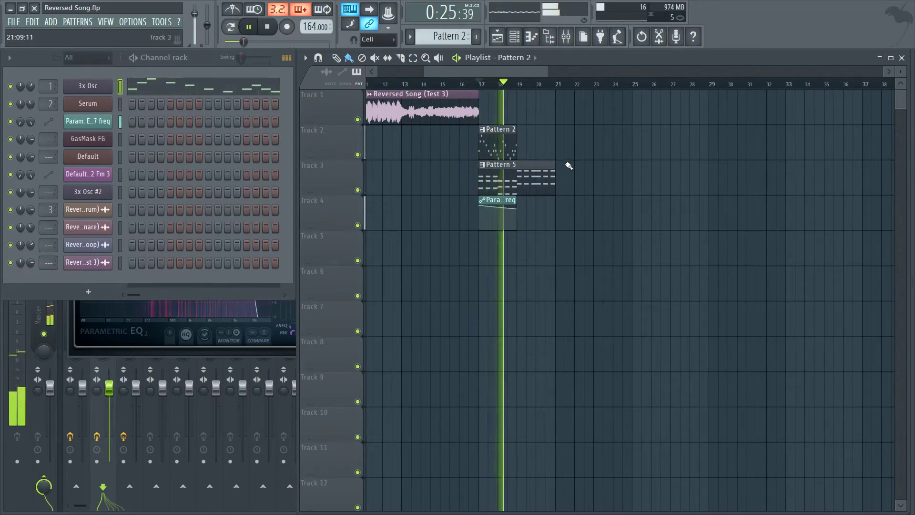
key("space")
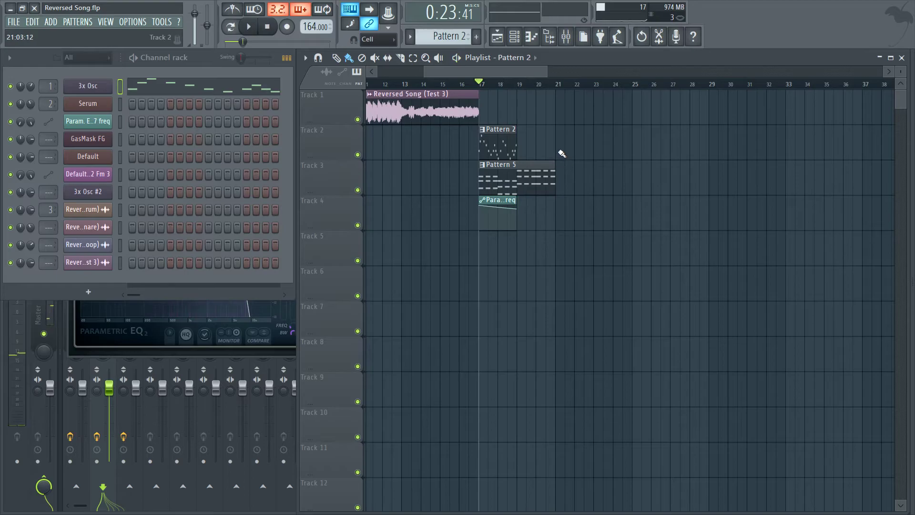
Open Pattern 2's 3x Osc melody and duplicate its first two bars into bars 3 and 4
left_click_drag(561, 157, 500, 128)
double_click(502, 145)
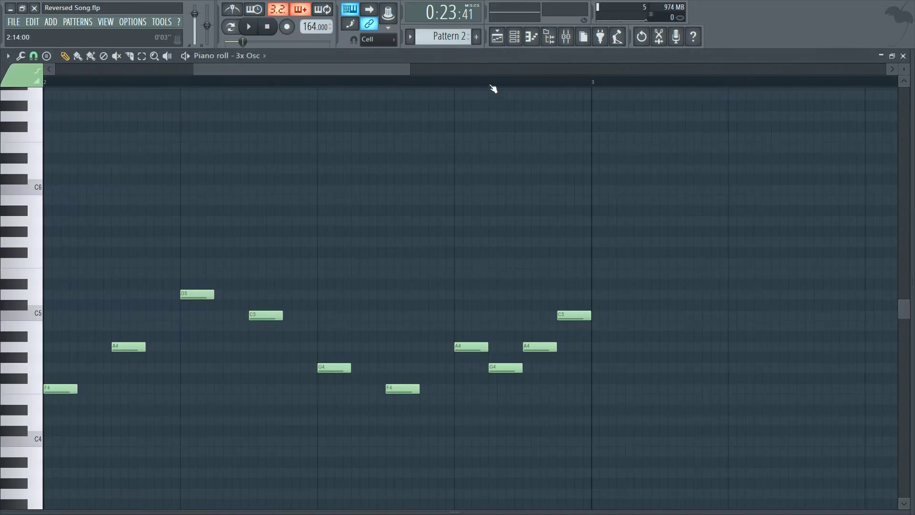
scroll(493, 85, "down", 1)
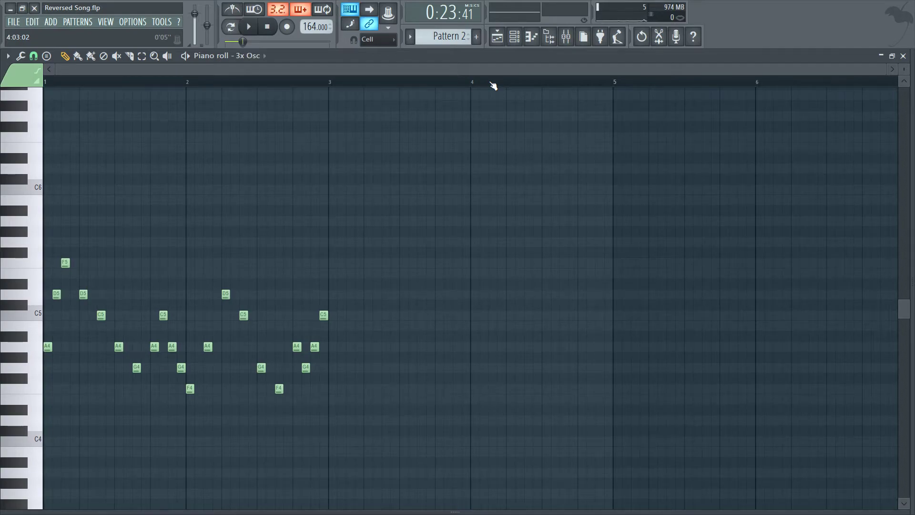
left_click_drag(468, 467, 56, 208)
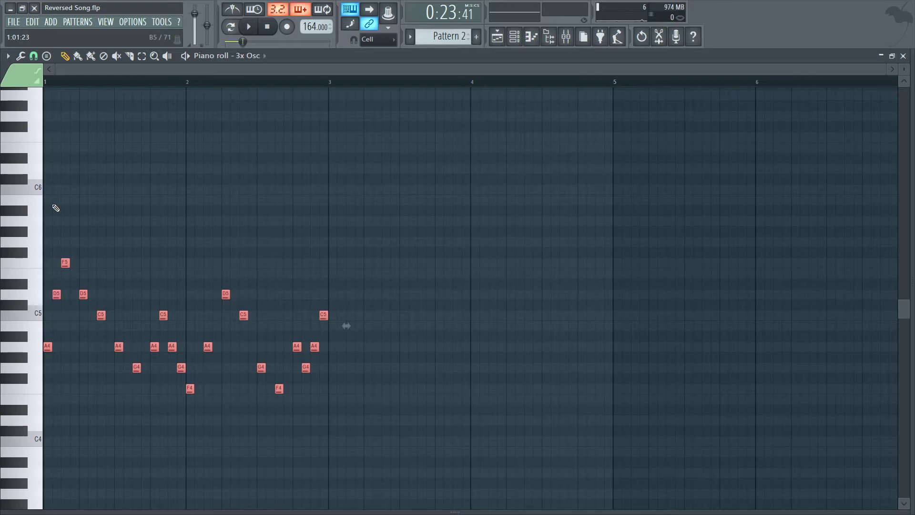
key("ctrl+b")
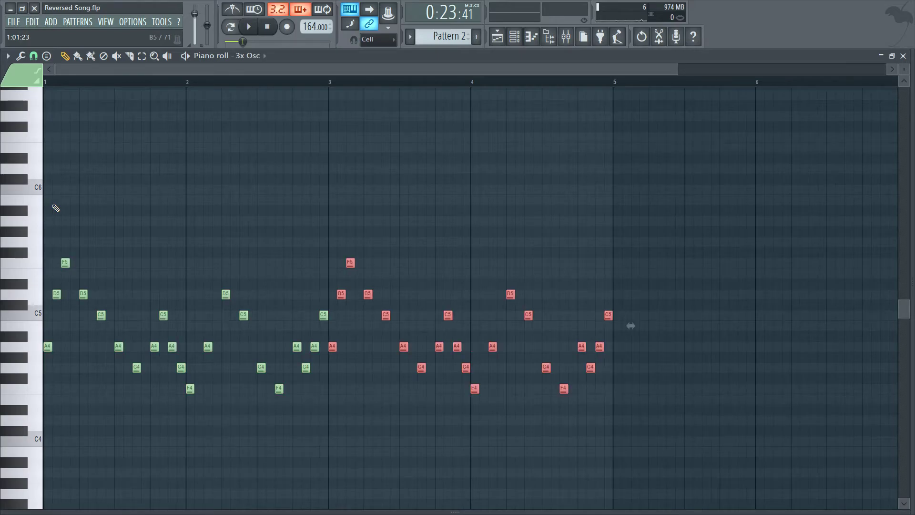
Try horizontal and vertical flips on the copied notes in bars 3 and 4 while playing the song
left_click(7, 56)
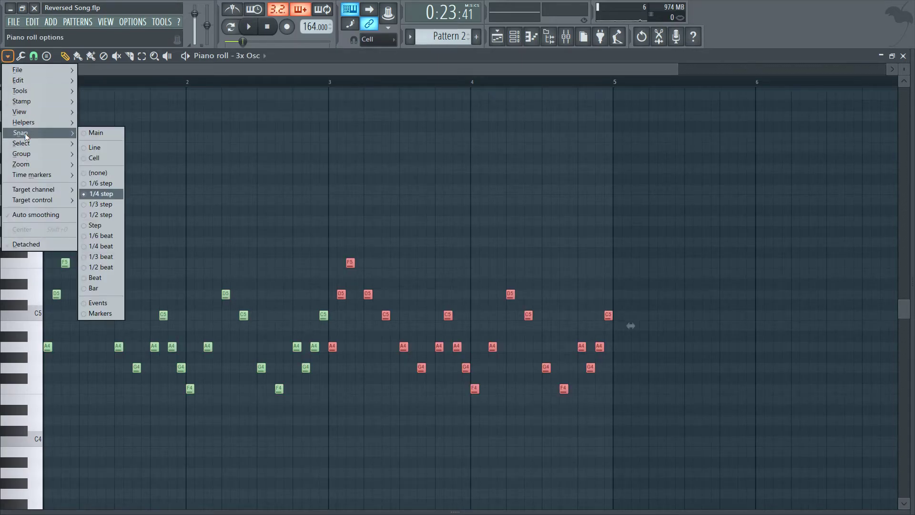
mouse_move(30, 87)
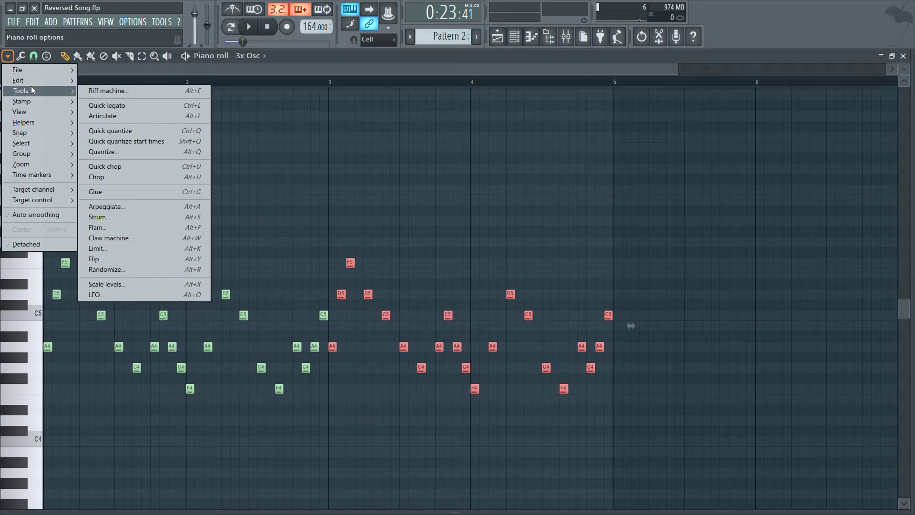
left_click(119, 259)
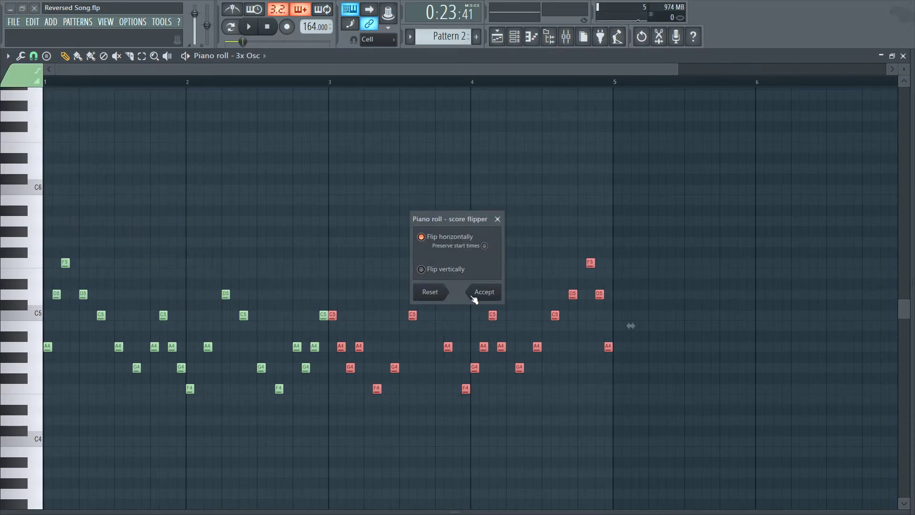
key("space")
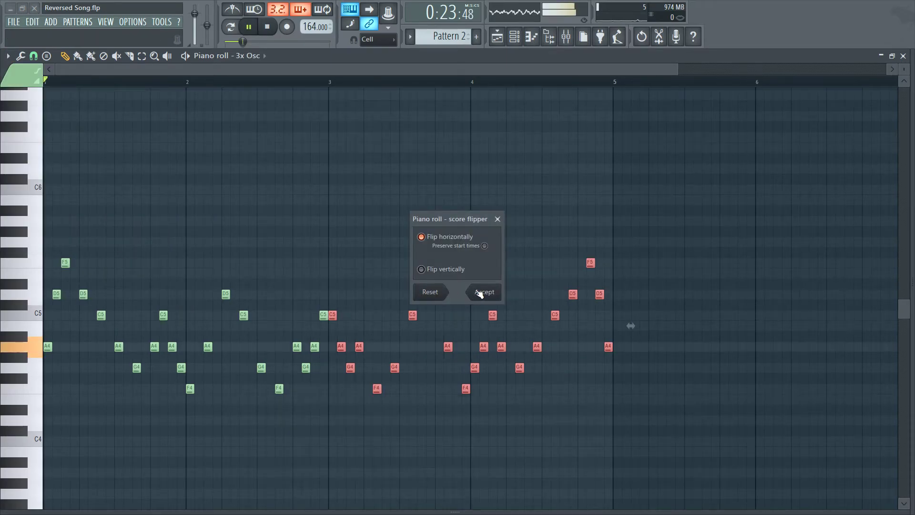
left_click(447, 271)
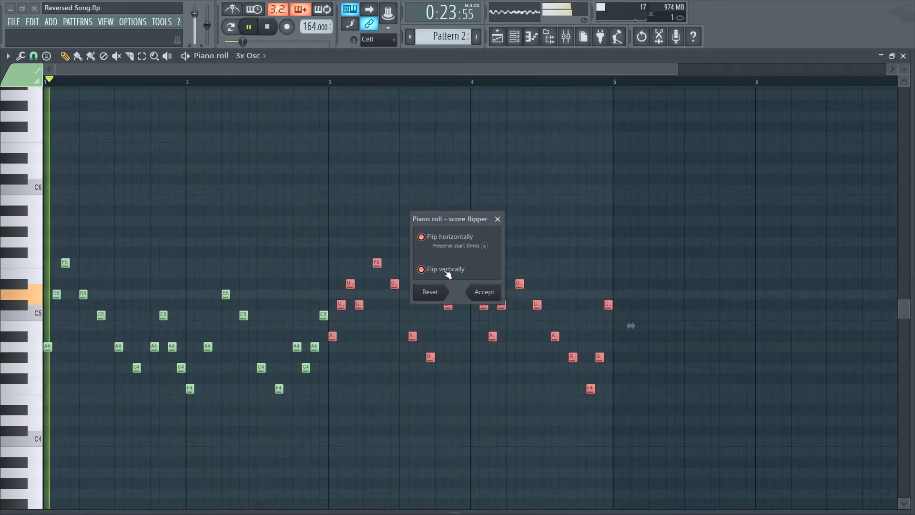
left_click(441, 240)
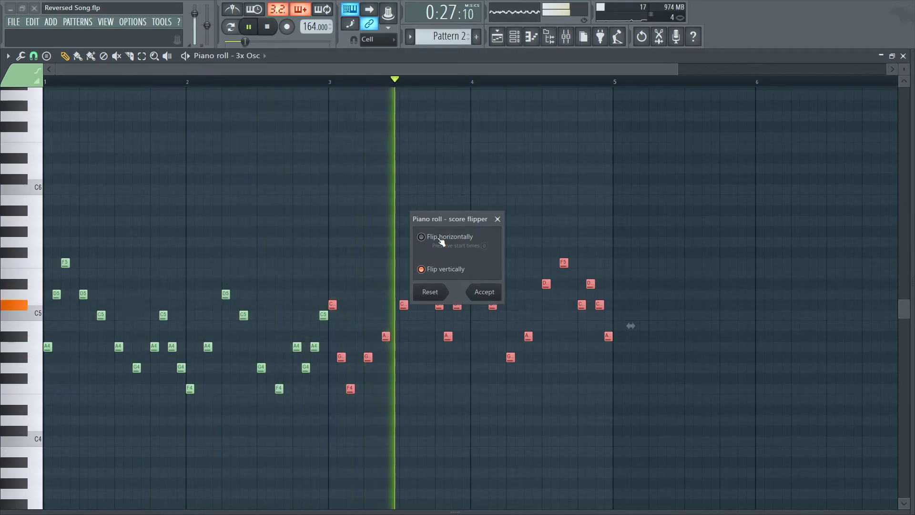
key("space")
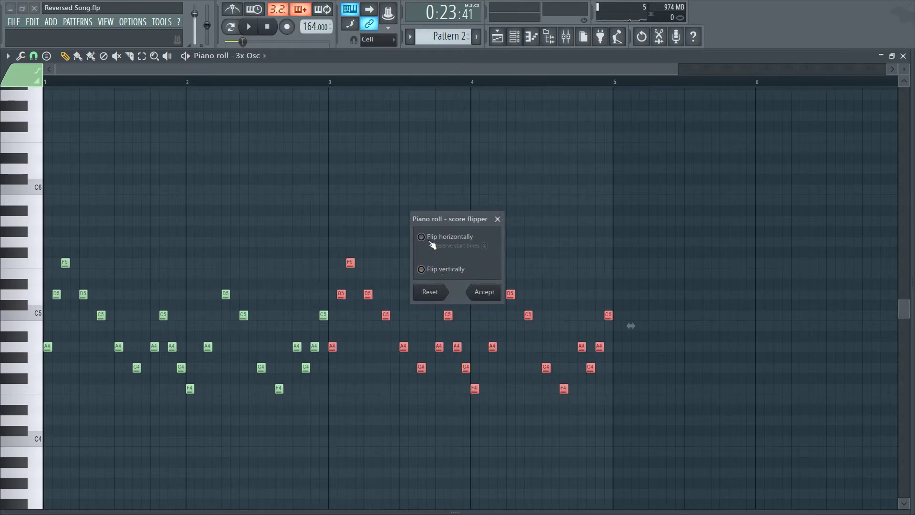
left_click(431, 239)
key("space")
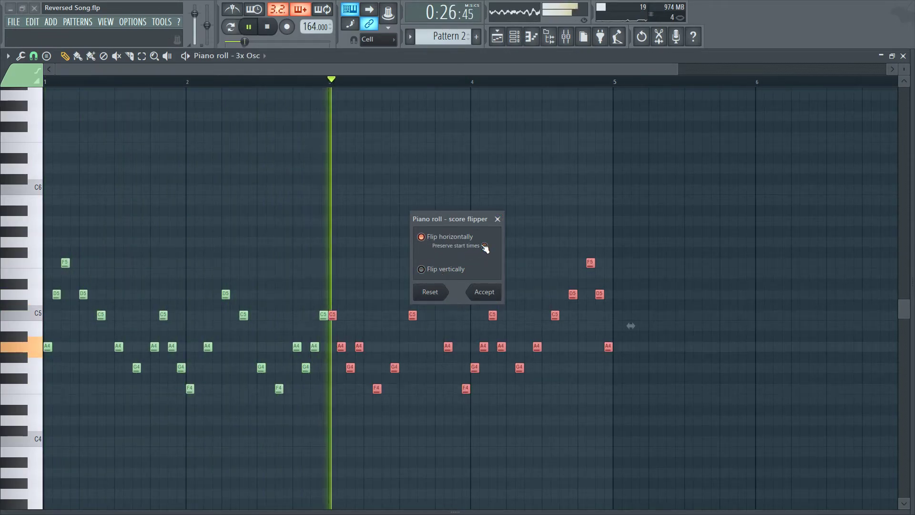
left_click(499, 219)
key("space")
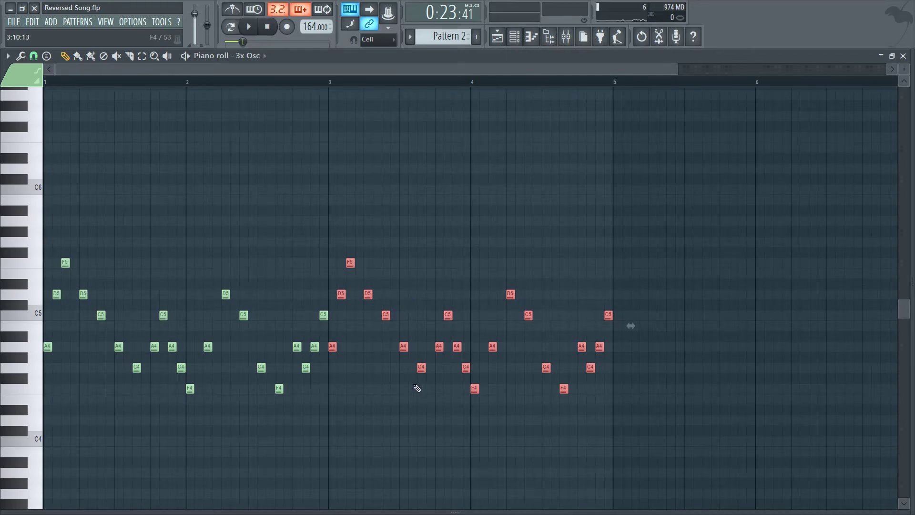
Play the four-bar melody and raise the first two notes of bar 3 to F5 and G5
key("space")
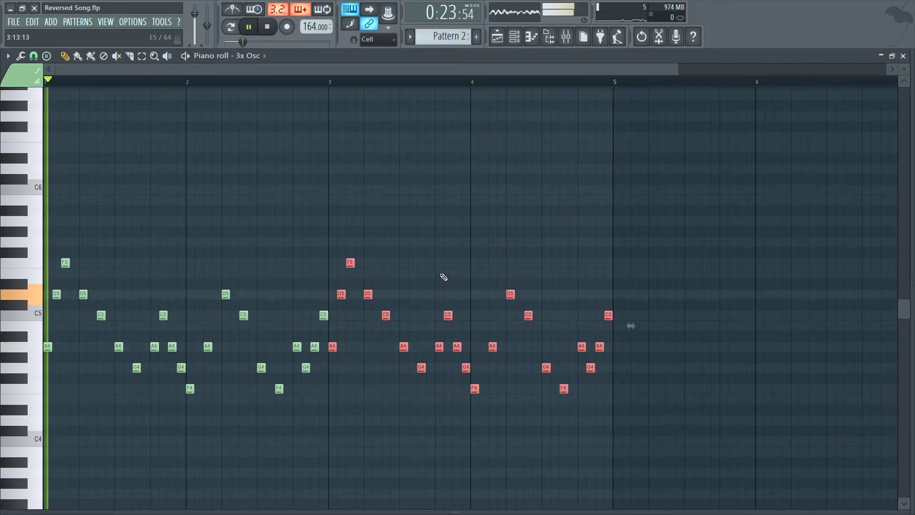
left_click(396, 237)
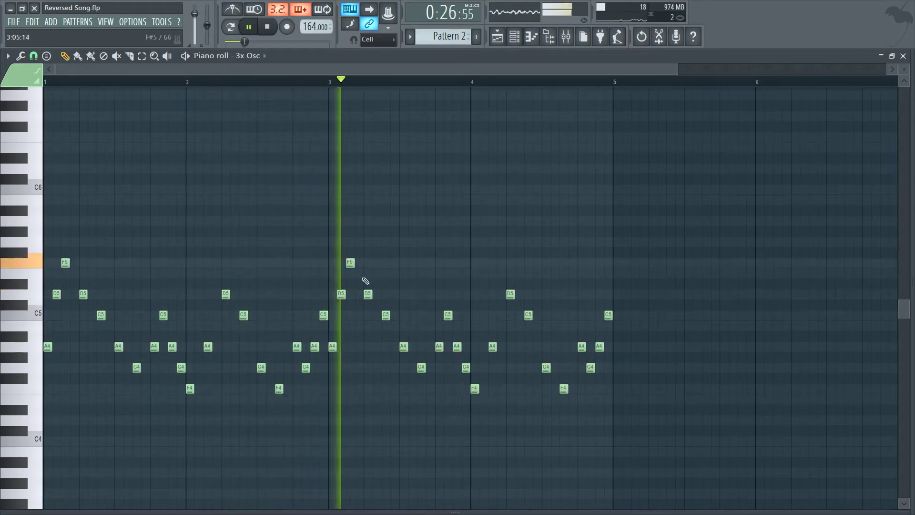
key("space")
left_click_drag(333, 292, 331, 265)
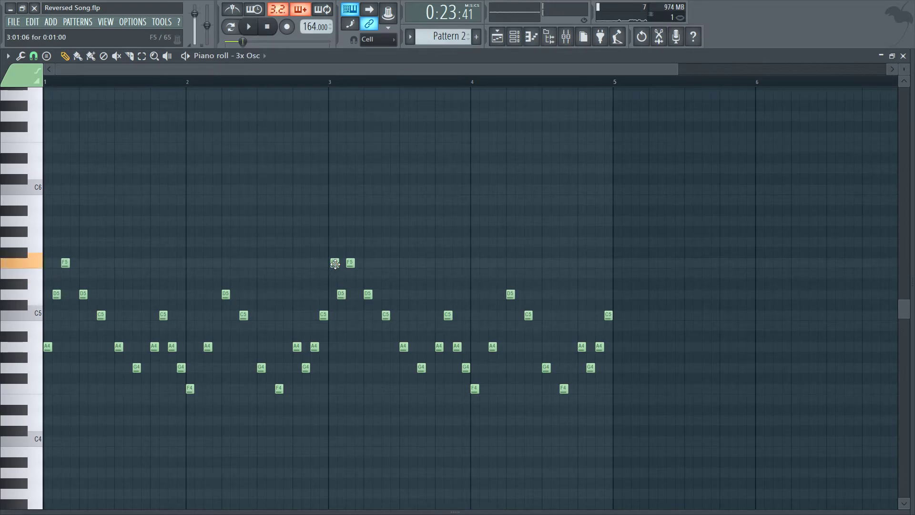
scroll(336, 85, "up", 4)
left_click_drag(356, 292, 359, 242)
left_click(385, 263)
Add a C5 on step 10 and an F4 on step 12 of bar 3
left_click(487, 312)
left_click(545, 348)
left_click(566, 317)
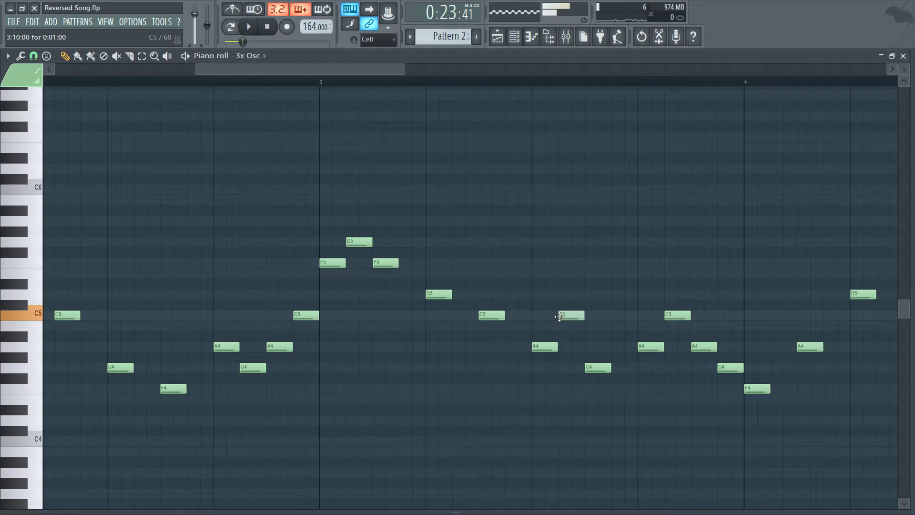
left_click(614, 390)
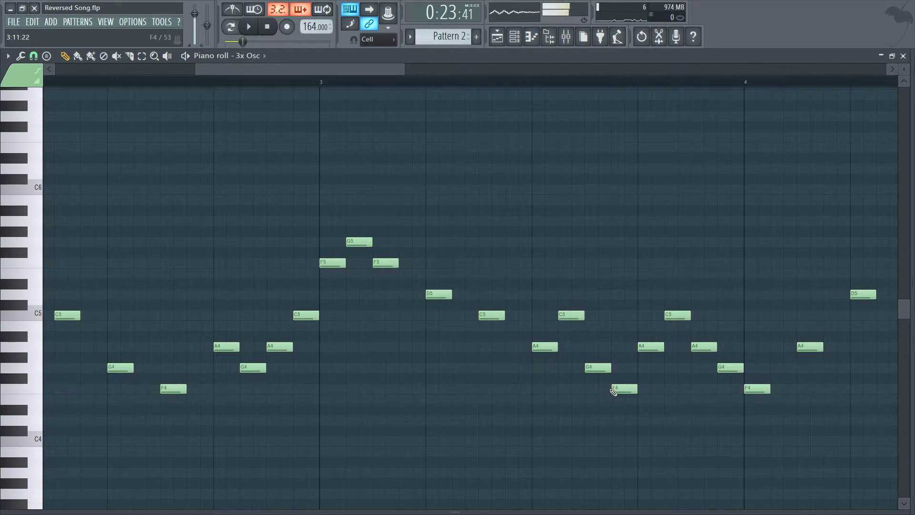
Change the last four notes of bar 3 to G4, A4, C5 and D5, and play the melody
left_click(640, 347)
left_click_drag(647, 343, 647, 366)
left_click_drag(682, 313, 701, 316)
left_click(720, 362)
left_click_drag(721, 362, 715, 294)
key("space")
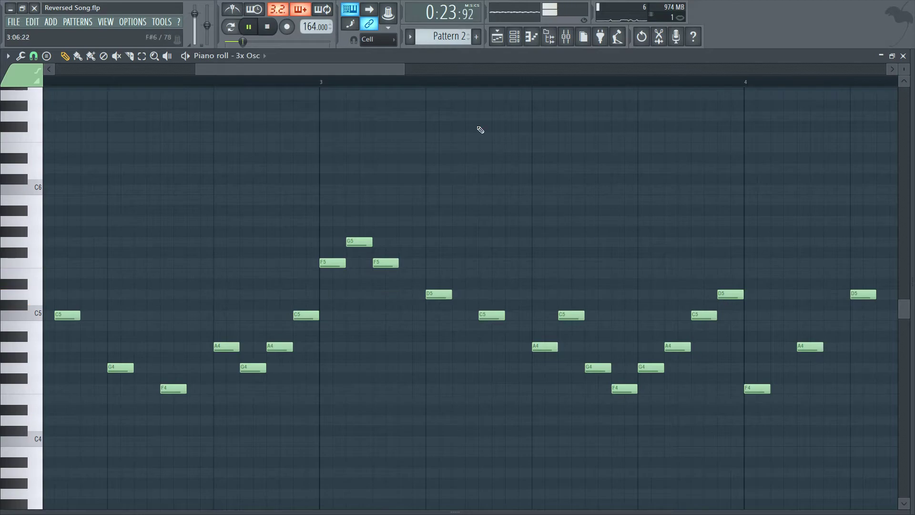
left_click_drag(371, 70, 480, 74)
key("space")
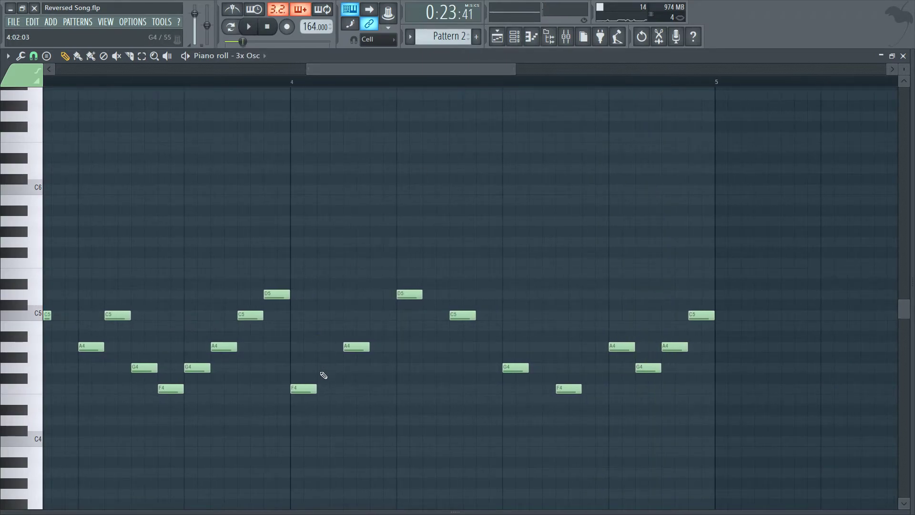
Raise the first two notes of bar 4 to G5 and C5, and play the melody
left_click(354, 348)
left_click_drag(357, 346, 357, 316)
left_click_drag(295, 386, 297, 235)
key("space")
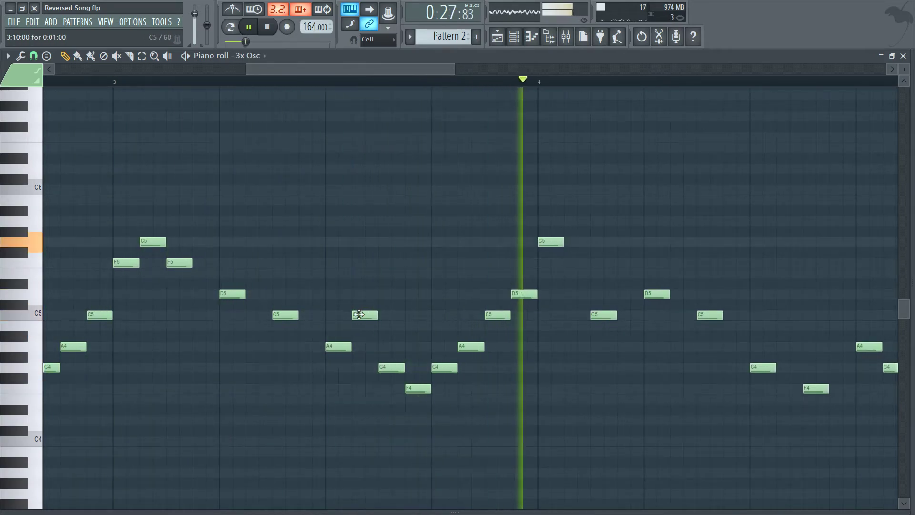
key("space")
Replace the last four notes of bar 4 with G5, A5, G5 and A5 on steps 13 to 16, and play the melody
left_click_drag(398, 70, 481, 81)
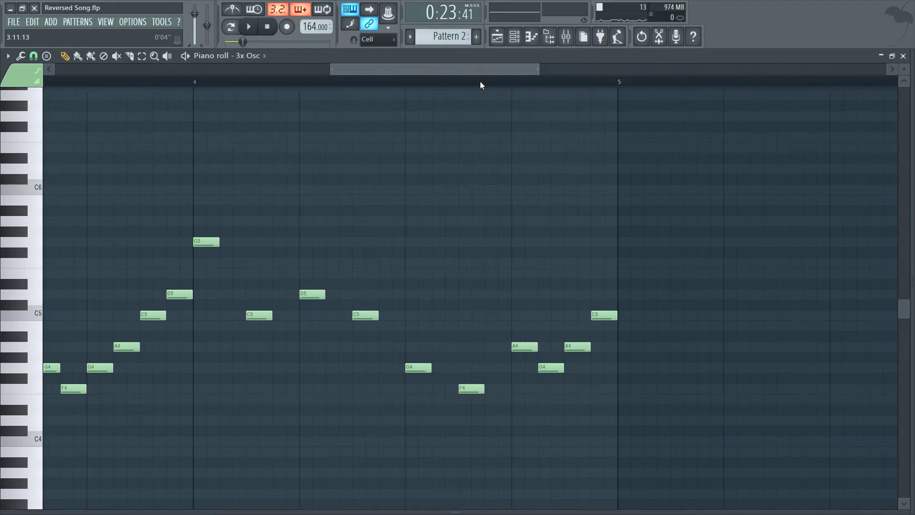
left_click_drag(516, 274, 520, 242)
left_click_drag(536, 200, 543, 234)
left_click(568, 247)
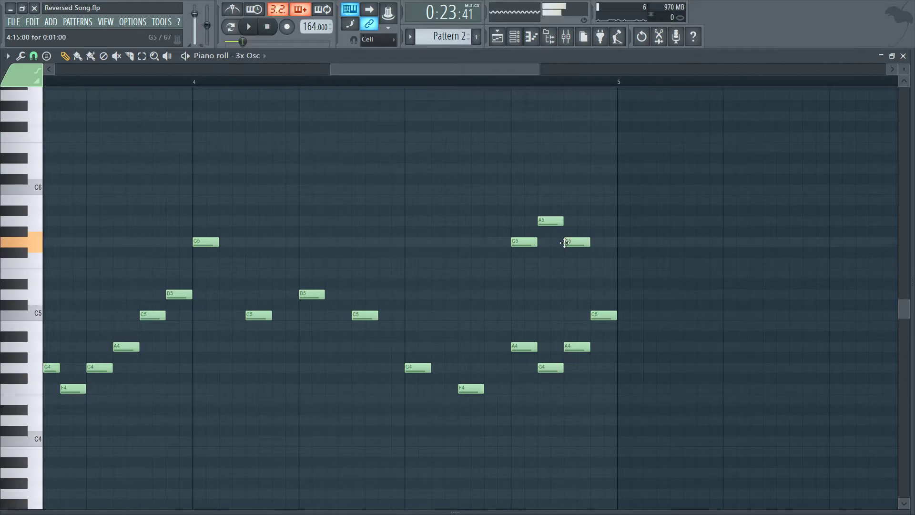
left_click(594, 221)
right_click(600, 314)
right_click(580, 347)
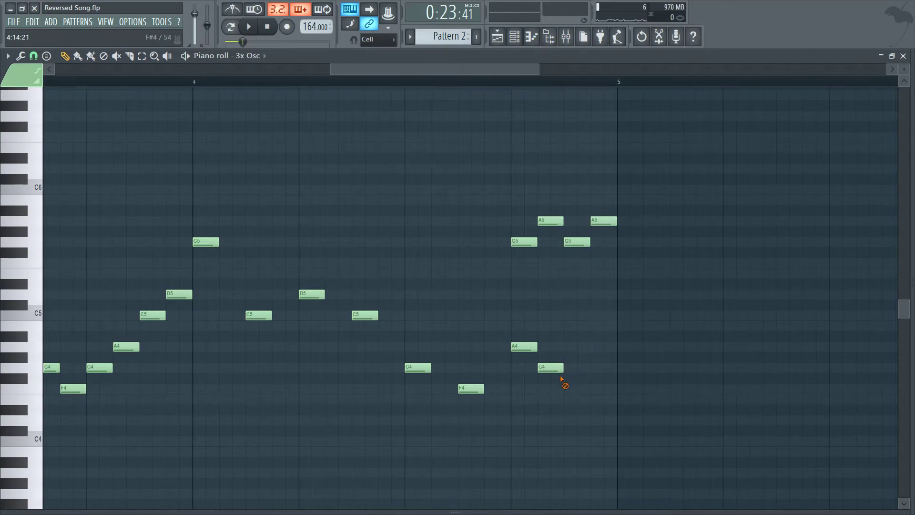
right_click(551, 368)
right_click(519, 348)
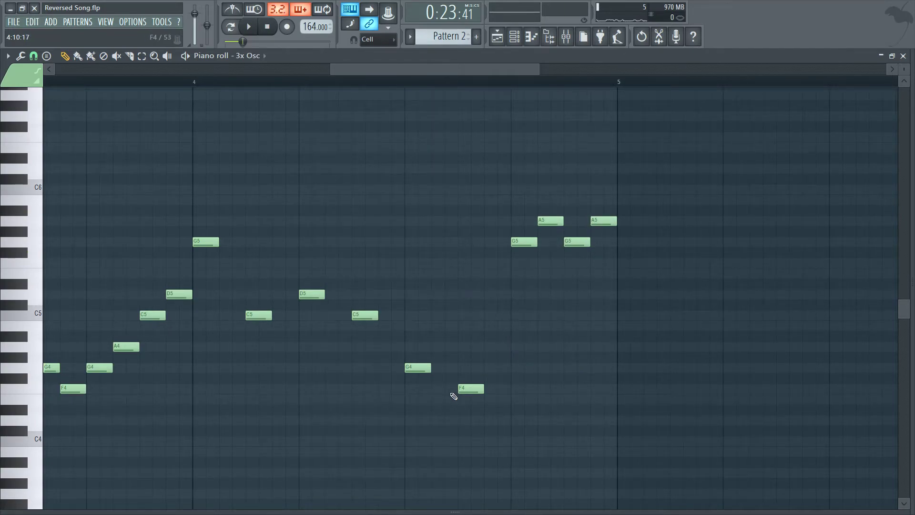
key("space")
left_click_drag(439, 70, 393, 112)
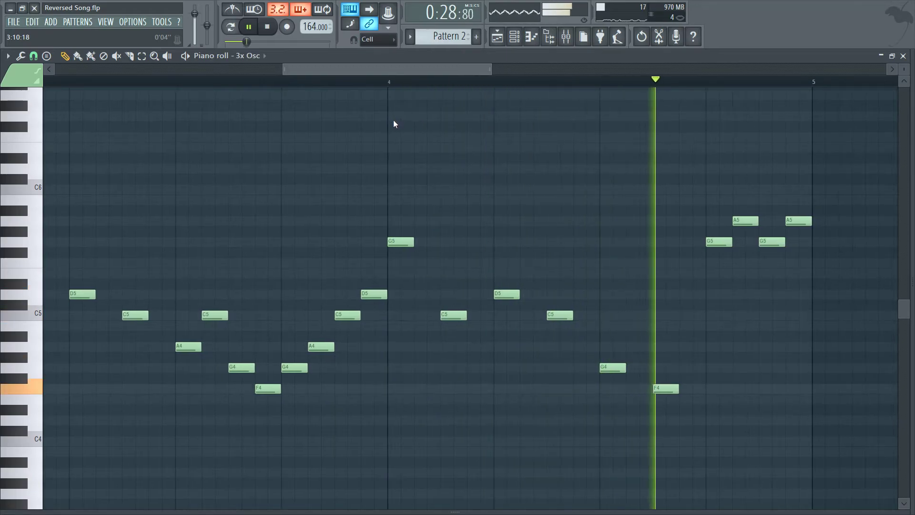
key("space")
Transpose the last four notes of bar 4 down one octave and play the melody
left_click_drag(419, 78, 477, 91)
left_click_drag(652, 277, 537, 207)
key("ctrl+Down")
key("space")
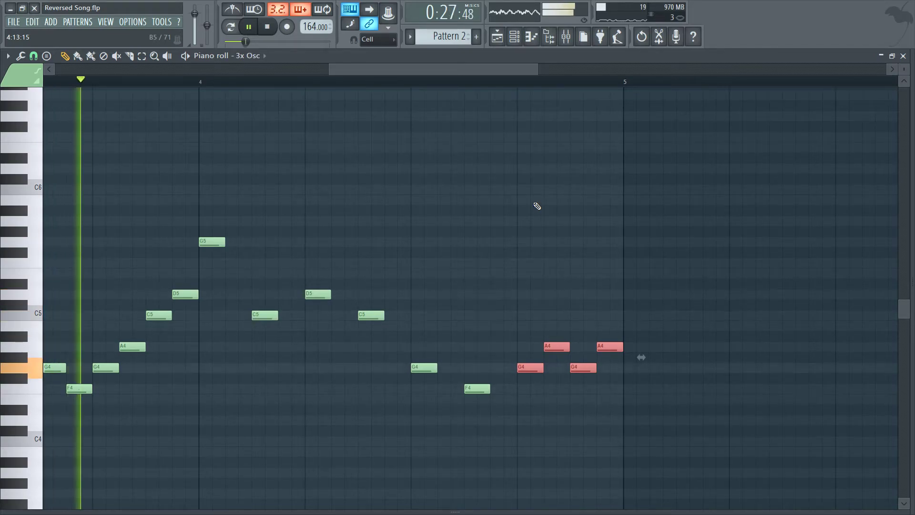
key("space")
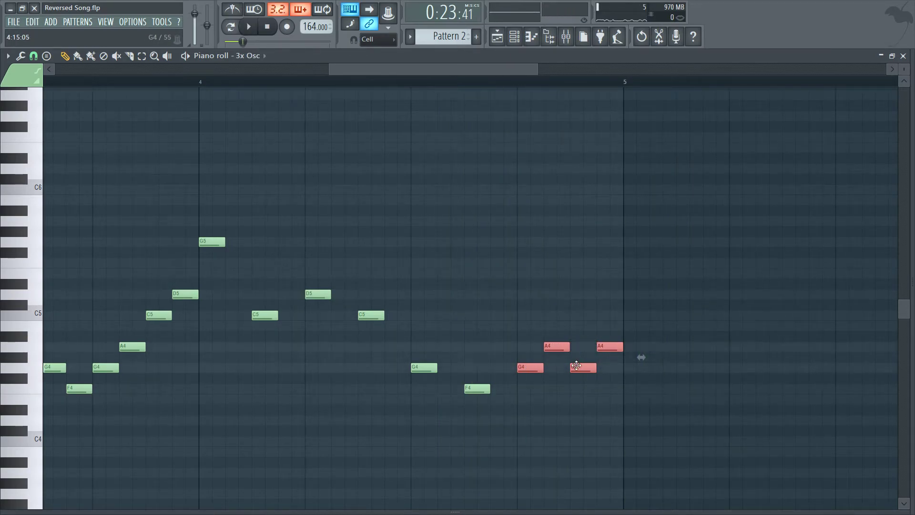
Raise the last note of bar 4 to D5 and play the melody from the playlist
left_click_drag(598, 351, 596, 296)
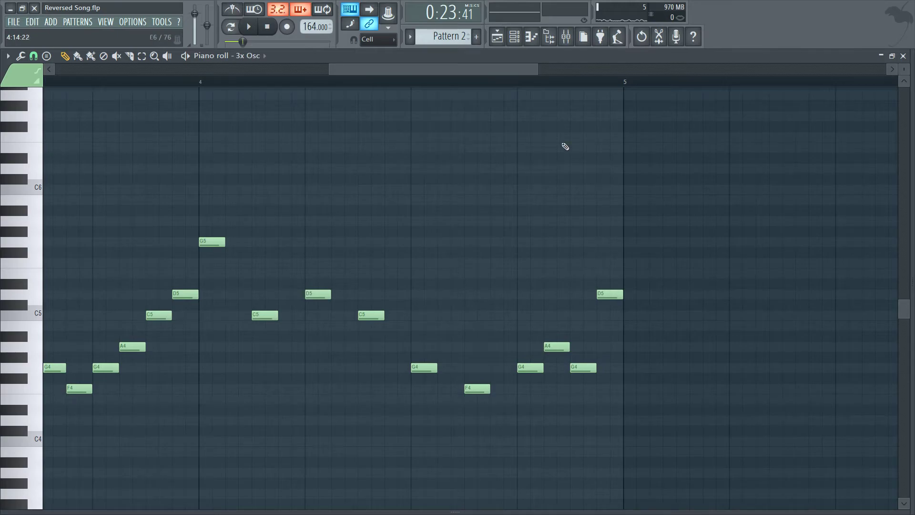
left_click_drag(489, 73, 469, 76)
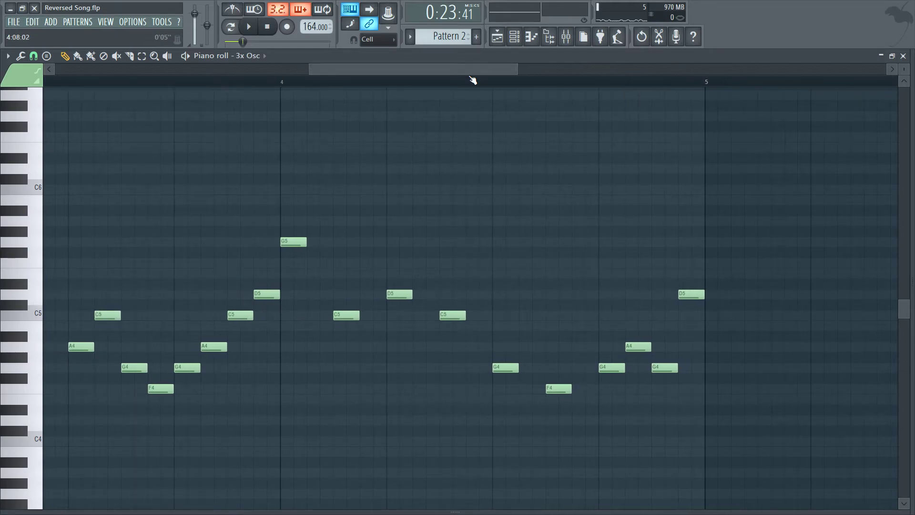
left_click_drag(463, 67, 456, 70)
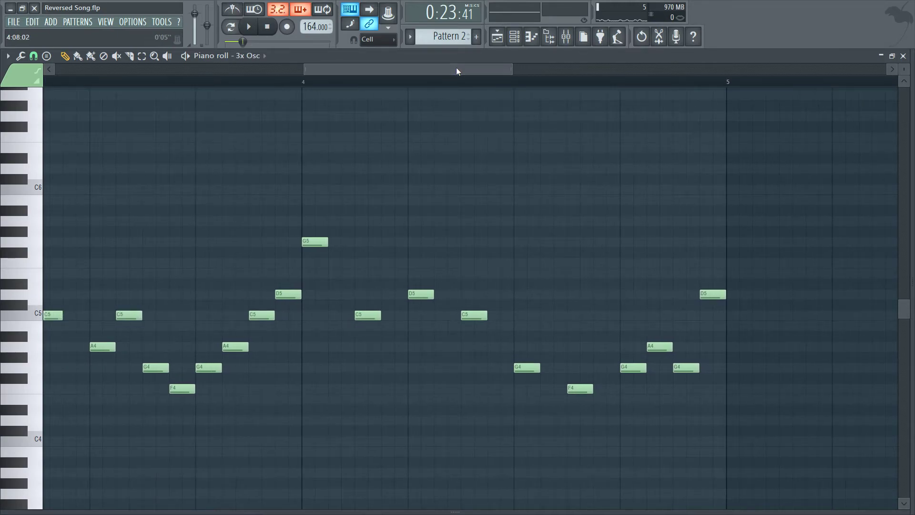
key("space")
key("F7")
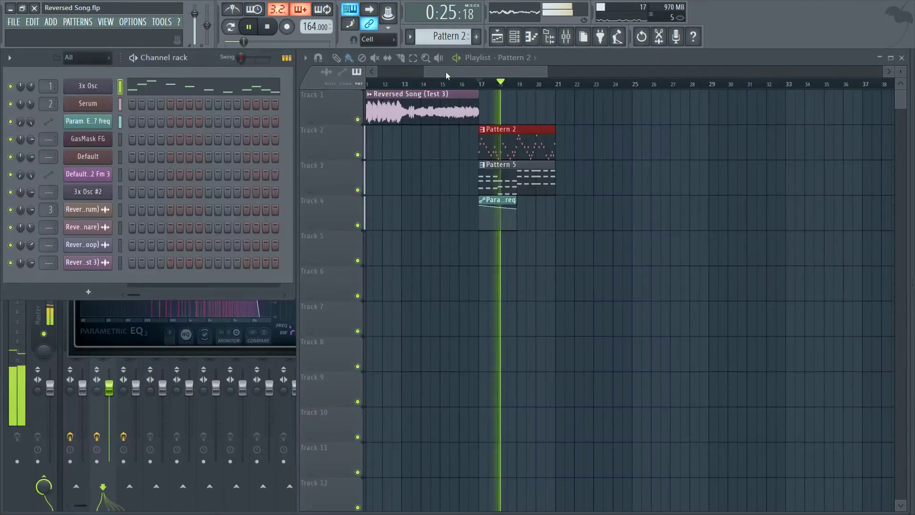
Mute track 3, stop playback and move the Pattern 2 clip from bar 17 to track 9 at bar 77
left_click(358, 189)
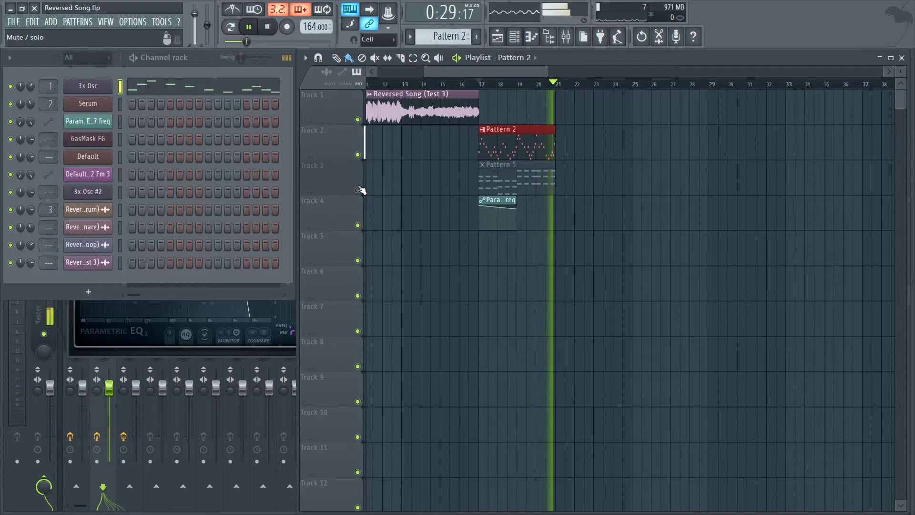
key("space")
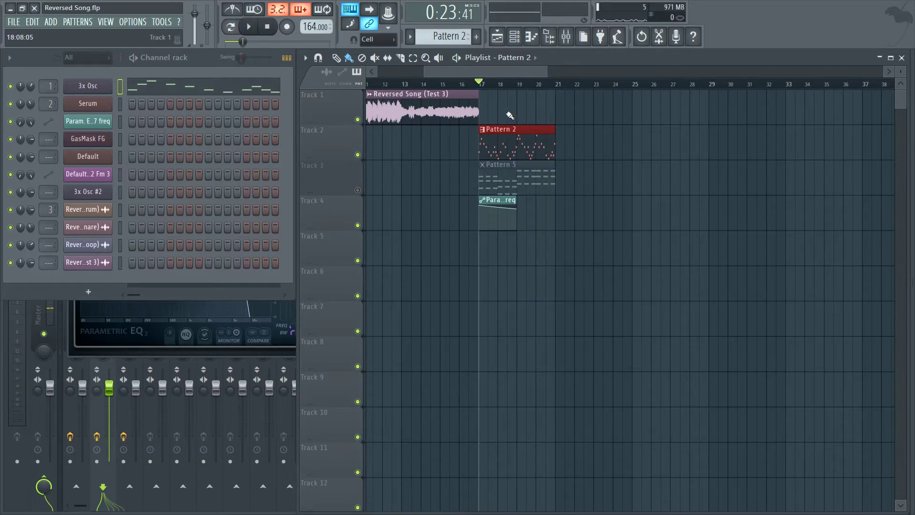
scroll(515, 139, "down", 6)
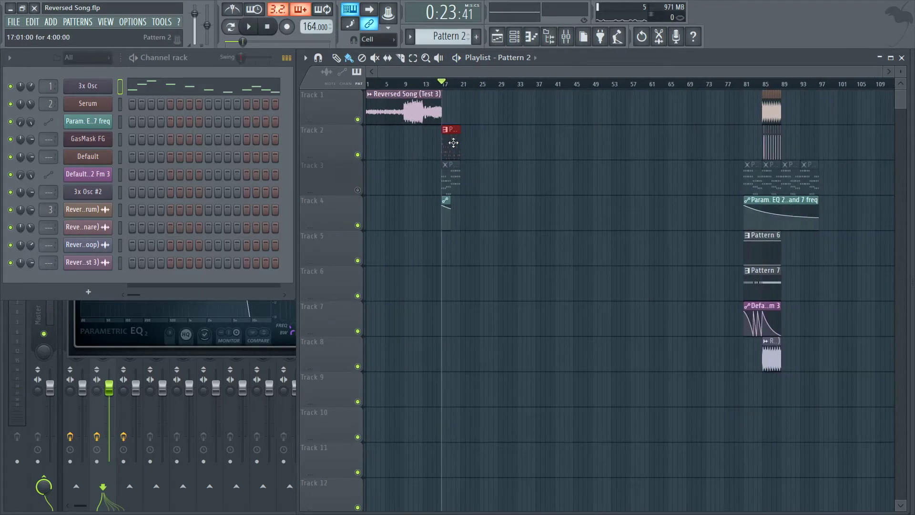
left_click_drag(451, 142, 737, 371)
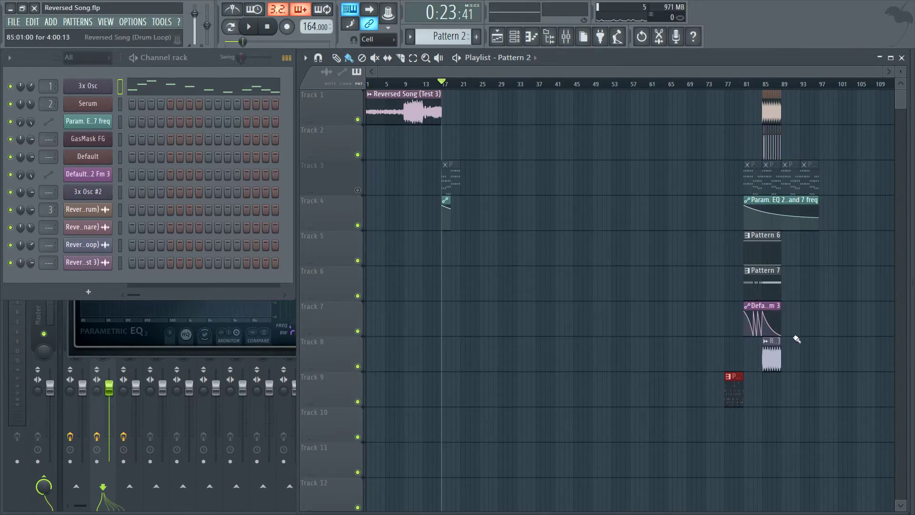
Mute tracks 1 and 2 and move the Reversed Song (Test 3) audio clip down to track 3 at bar 1
left_click(357, 119)
left_click(357, 154)
left_click_drag(384, 114, 382, 185)
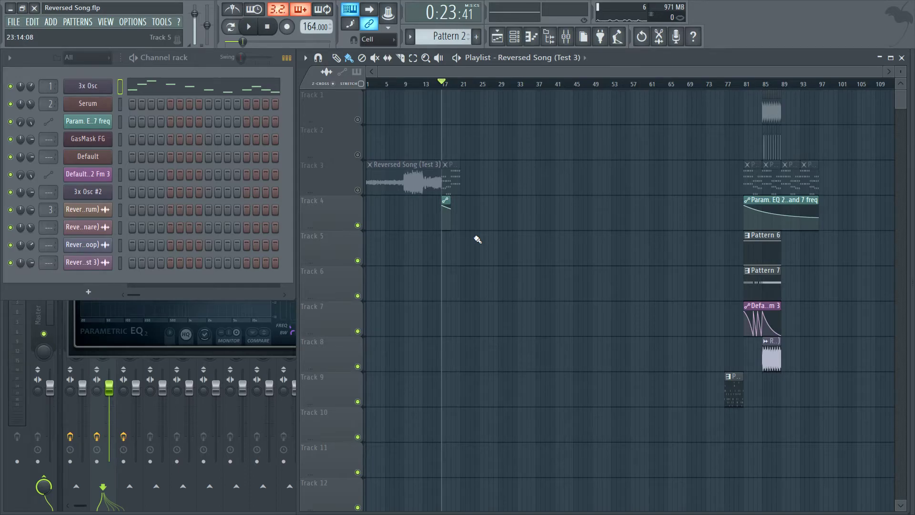
Duplicate the four Pattern 4 clips on track 3 to start at bar 65, and delete the Pattern 5 and filter automation clips at bar 17
left_click_drag(832, 196, 674, 188)
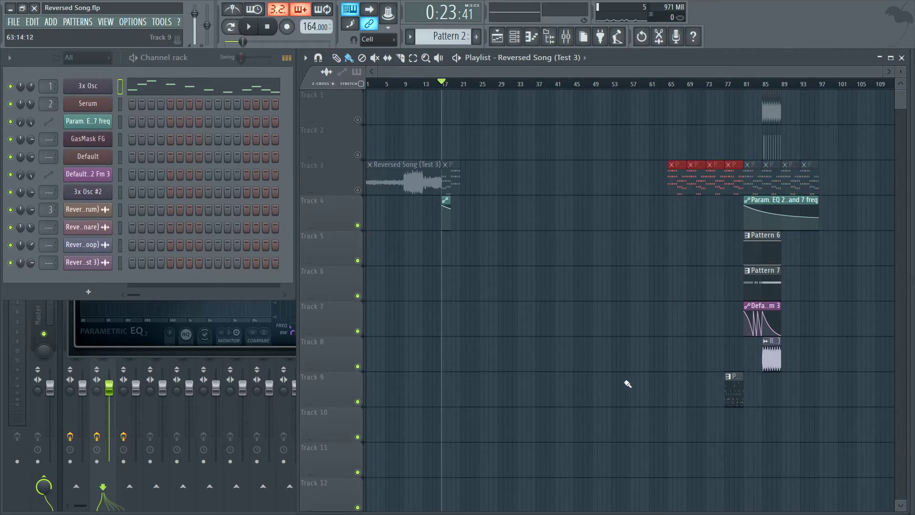
key("space")
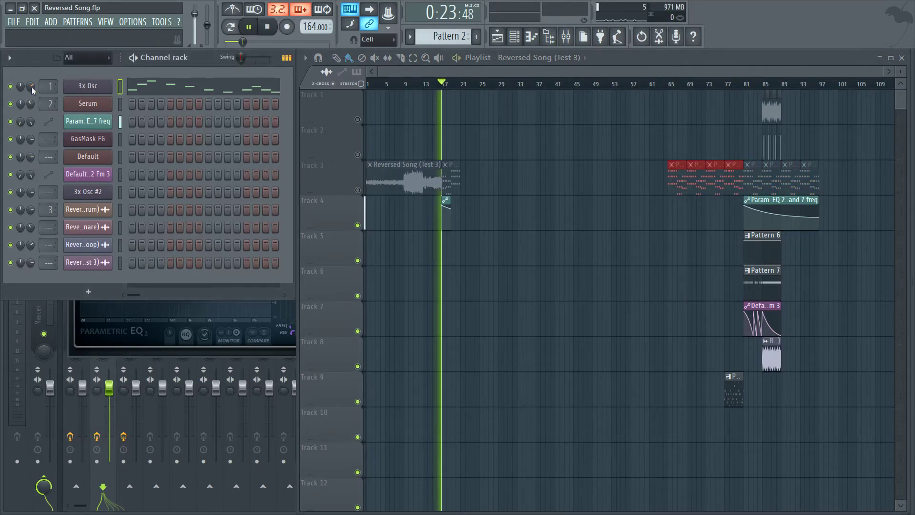
key("space")
left_click(468, 217)
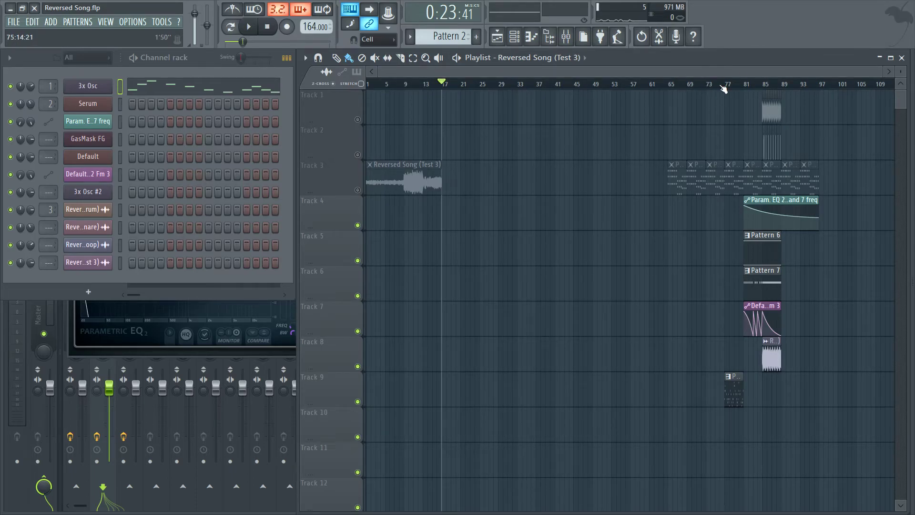
Duplicate Pattern 2 on track 9 to fill bars 65 to 80, and select bars 65 to 96 on the timeline
left_click_drag(731, 381, 677, 395)
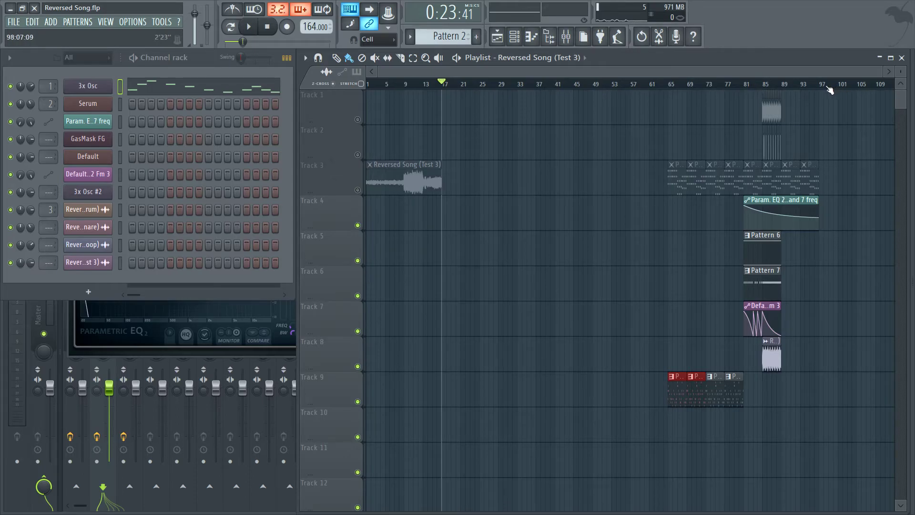
left_click_drag(824, 88, 674, 109)
scroll(804, 85, "up", 8)
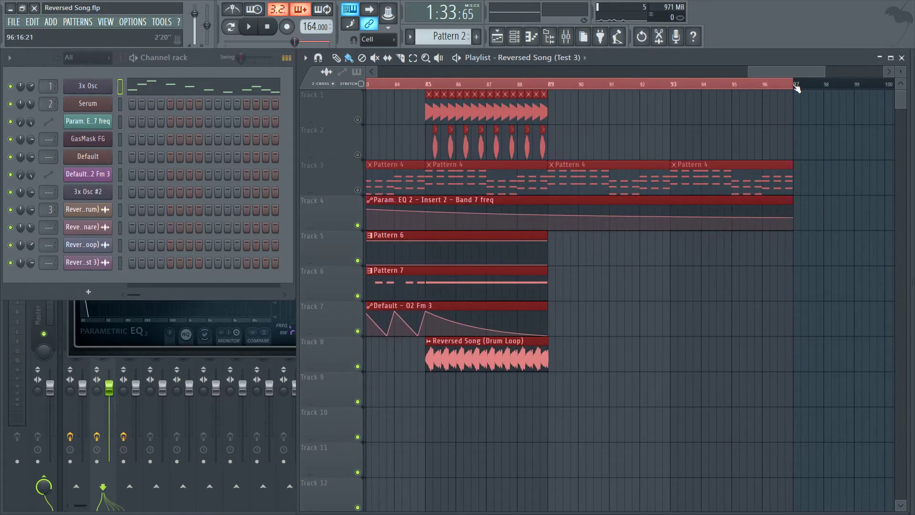
scroll(796, 88, "up", 1)
scroll(771, 73, "left", 4)
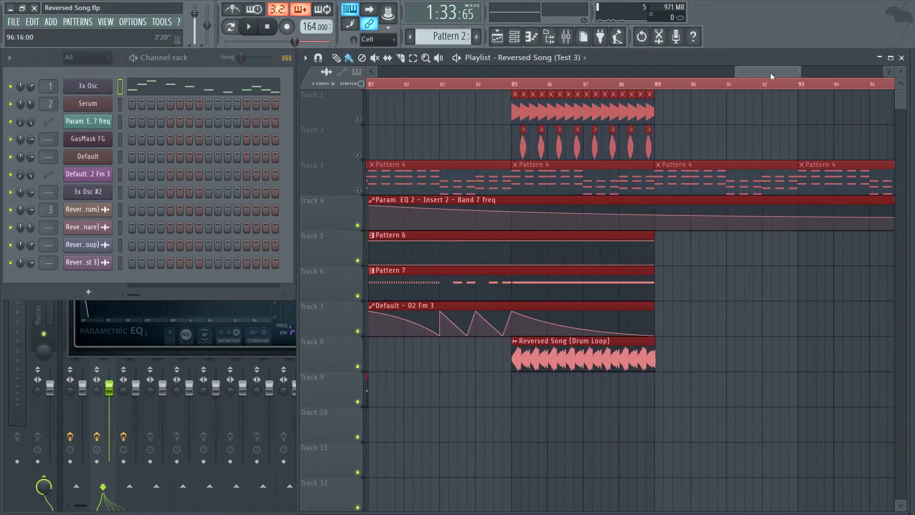
Inspect the Reversed Song (Drum Loop) channel settings and adjust that channel's volume
double_click(584, 359)
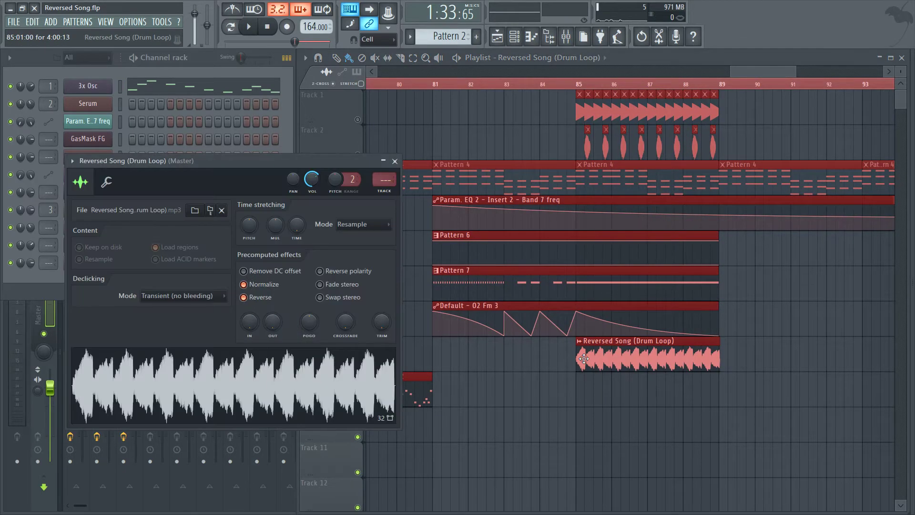
key("Escape")
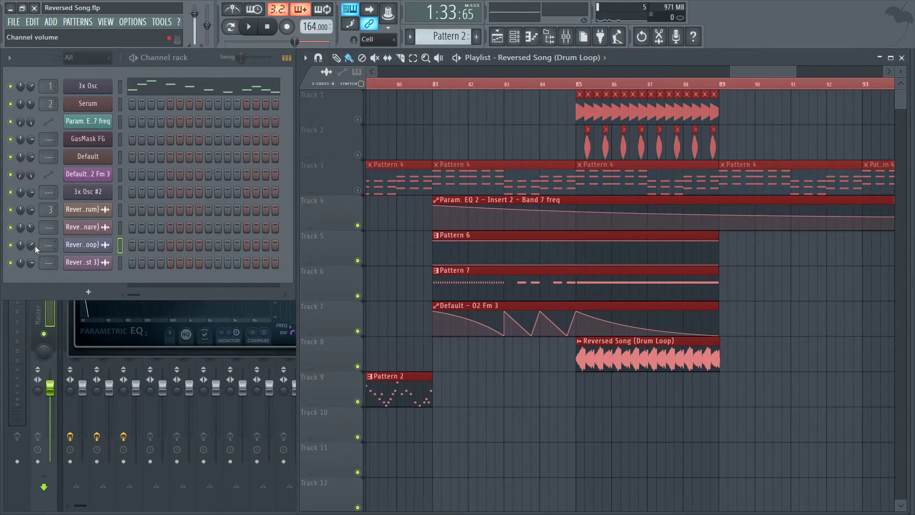
left_click_drag(30, 245, 30, 247)
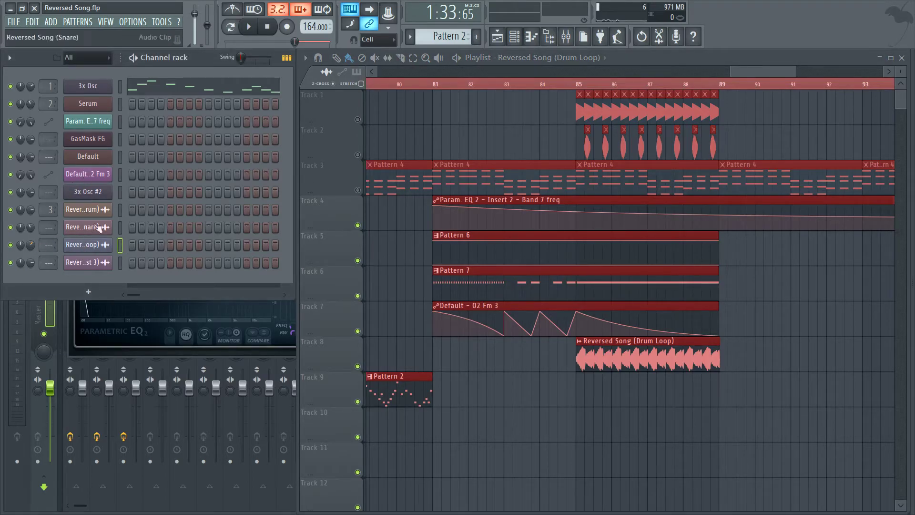
Export the song selection as an MP3 file named Reversed Song (Test 4)
left_click_drag(747, 72, 693, 63)
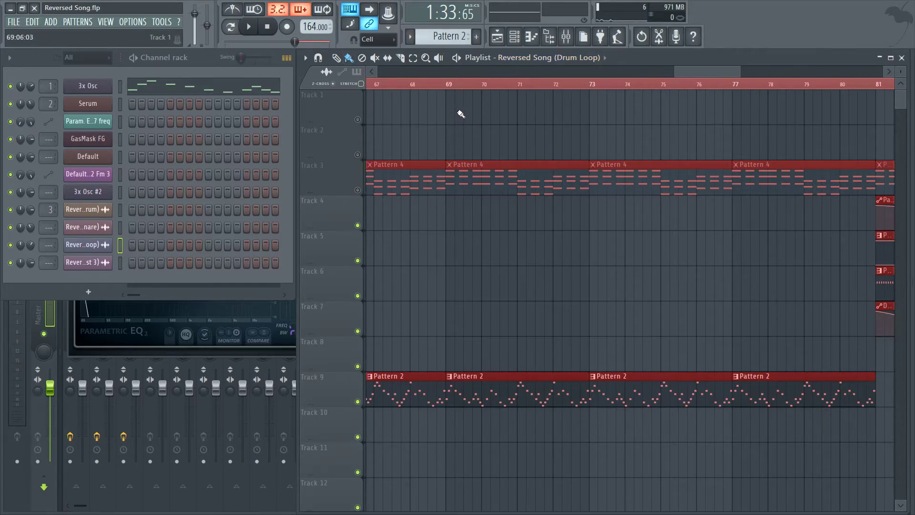
left_click(14, 22)
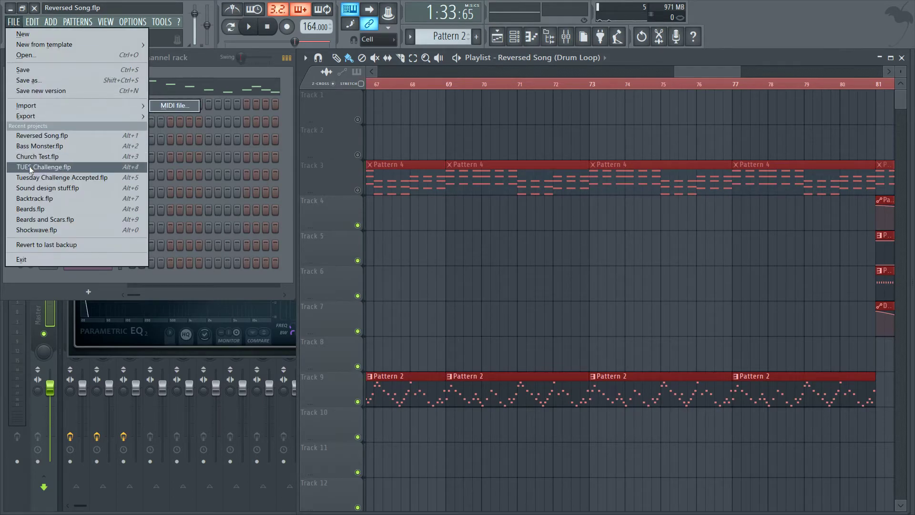
mouse_move(25, 106)
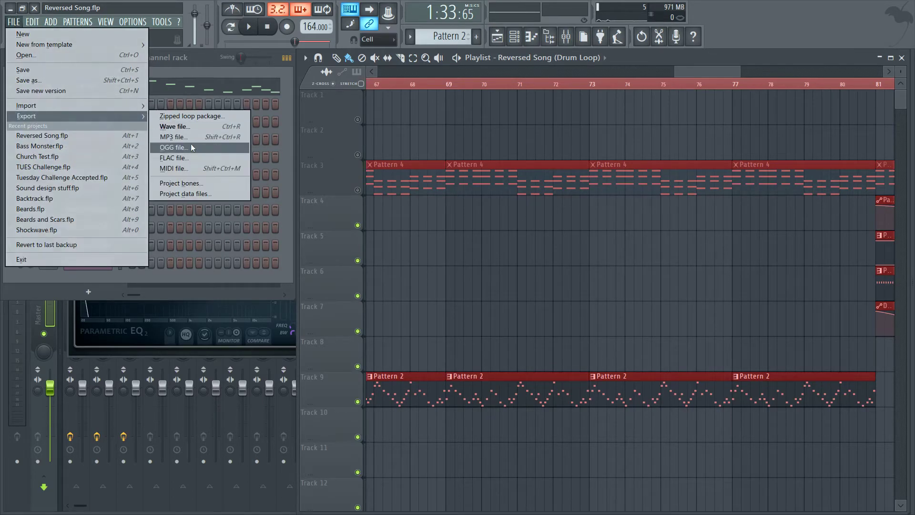
left_click(182, 137)
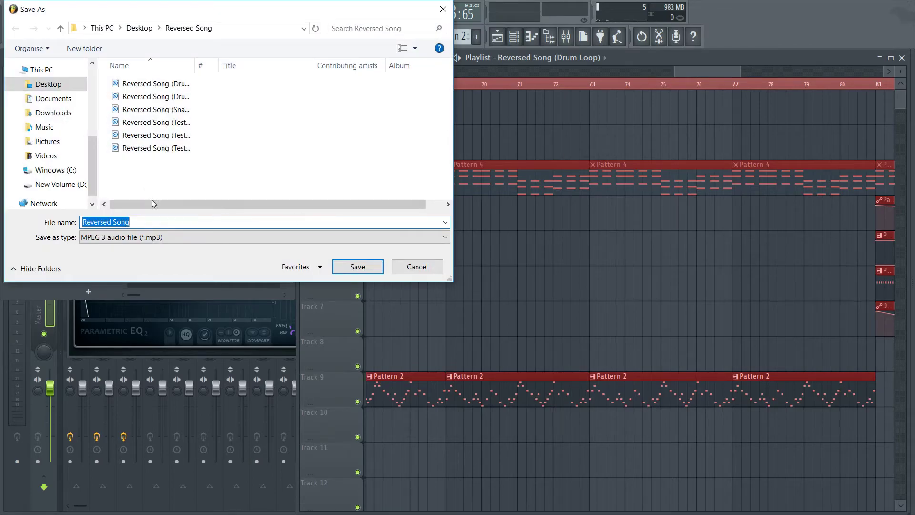
left_click(168, 150)
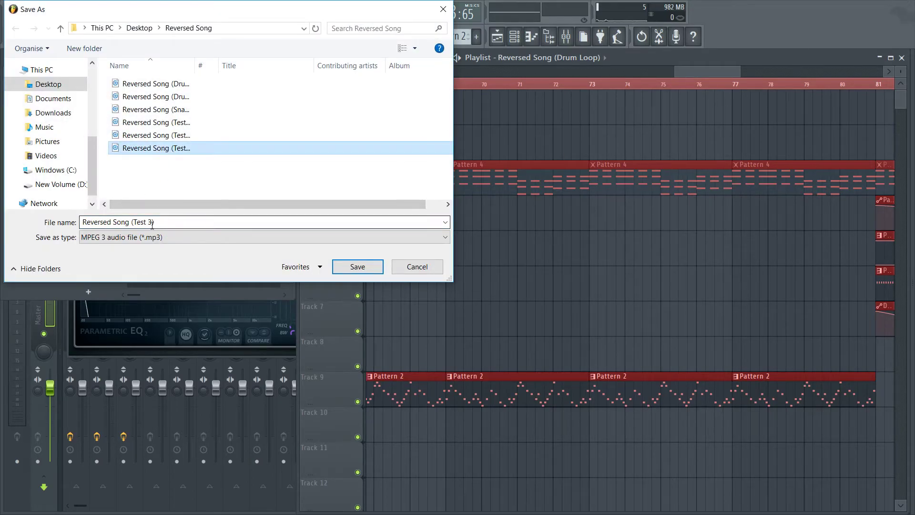
left_click(152, 225)
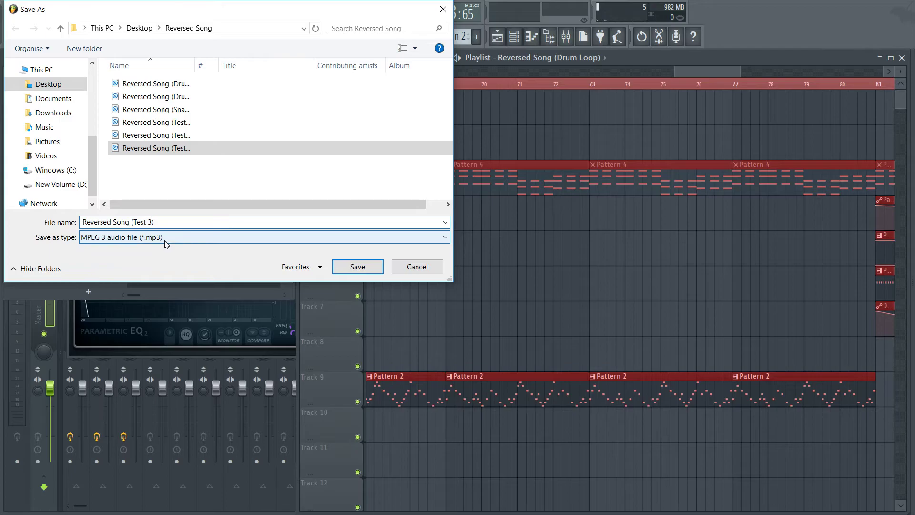
key("BackSpace")
key("Return")
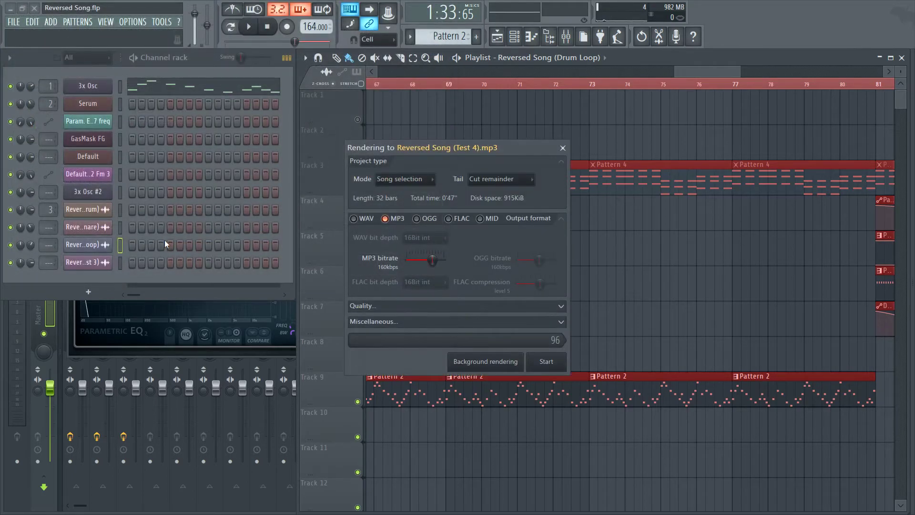
left_click(543, 363)
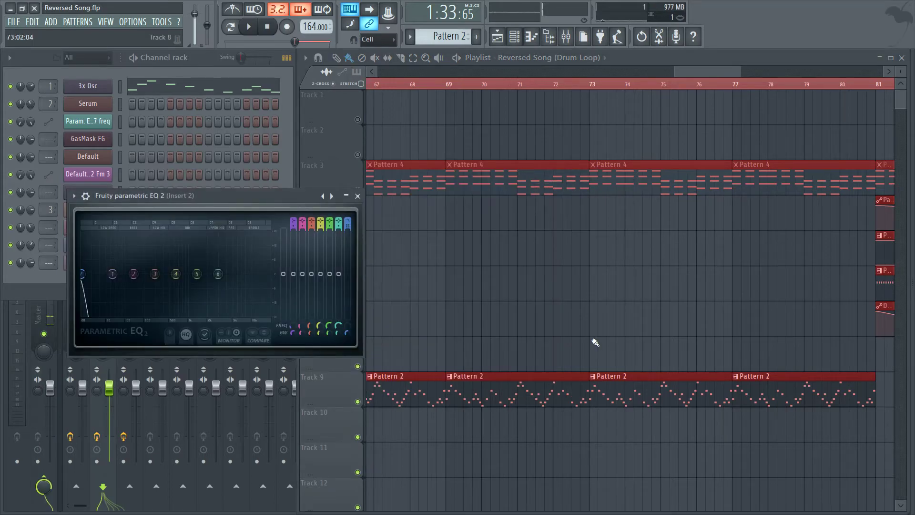
Switch to the Reversed Song folder in File Explorer, play the exported Reversed Song (Test 4) file and close the music player
key("super+Tab")
left_click(739, 158)
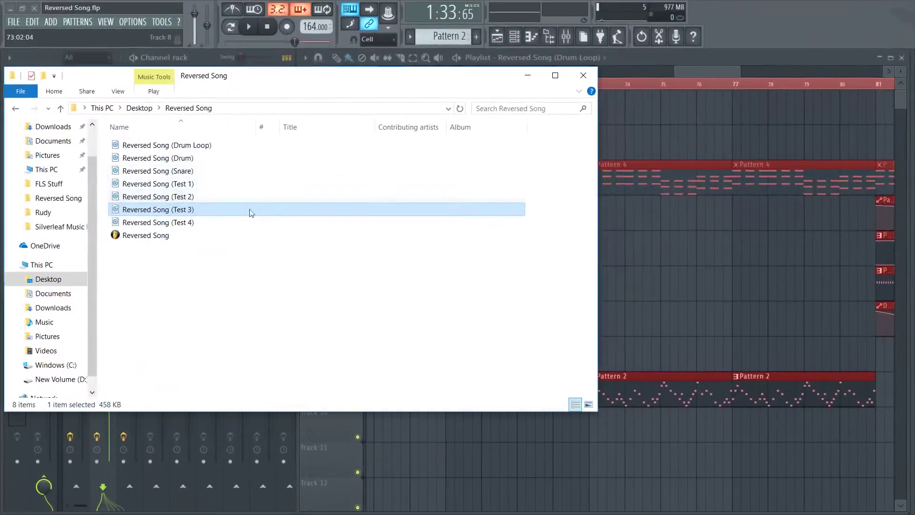
left_click_drag(203, 227, 250, 221)
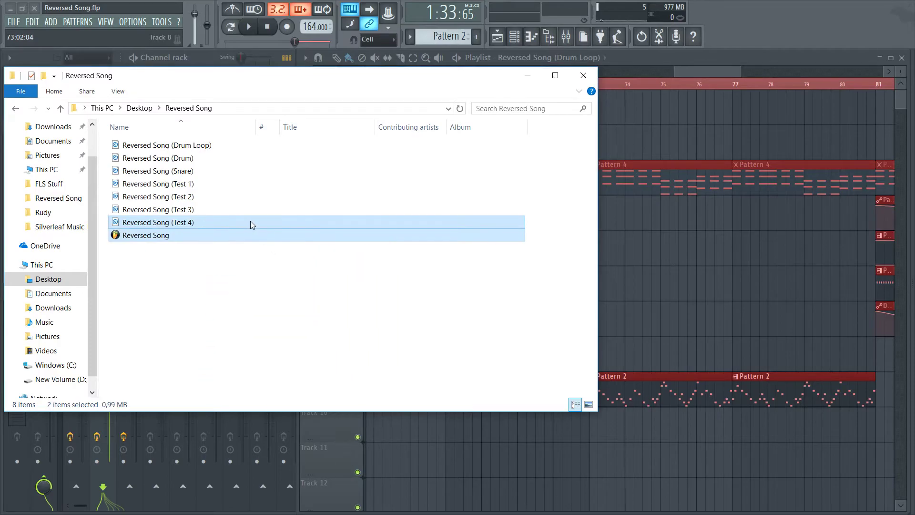
double_click(250, 222)
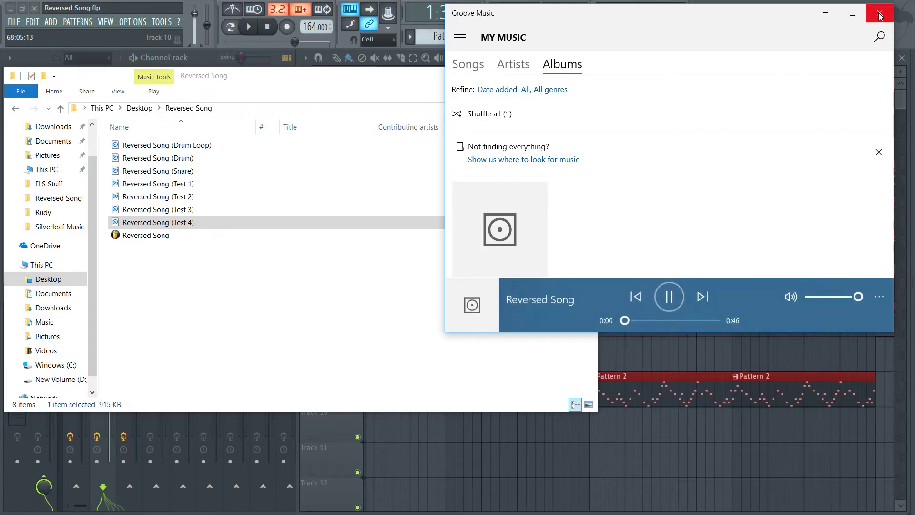
left_click(880, 14)
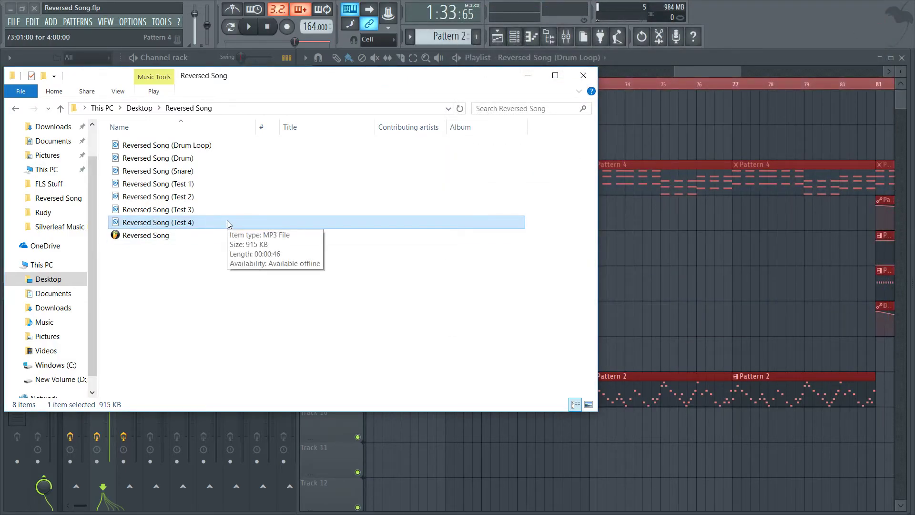
Switch back to FL Studio and unmute track 3 containing the Pattern 4 clips
left_click(709, 70)
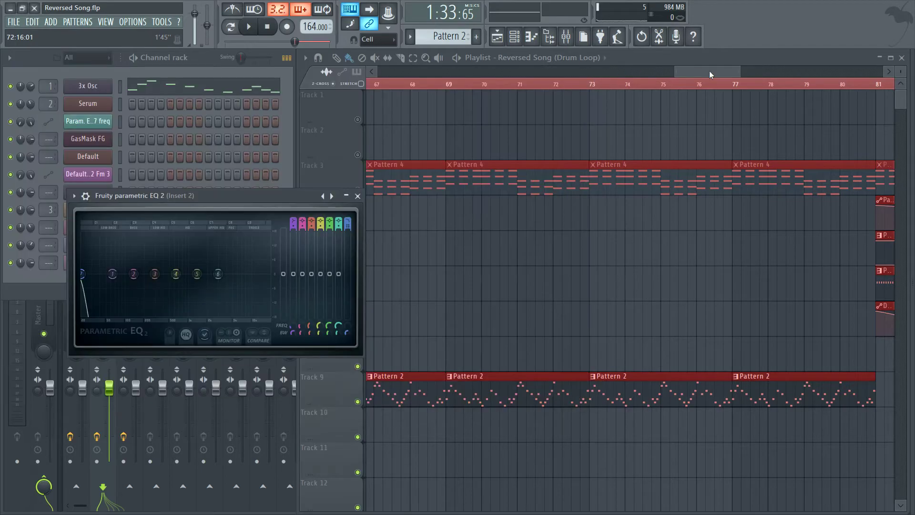
left_click_drag(710, 70, 762, 71)
left_click(358, 190)
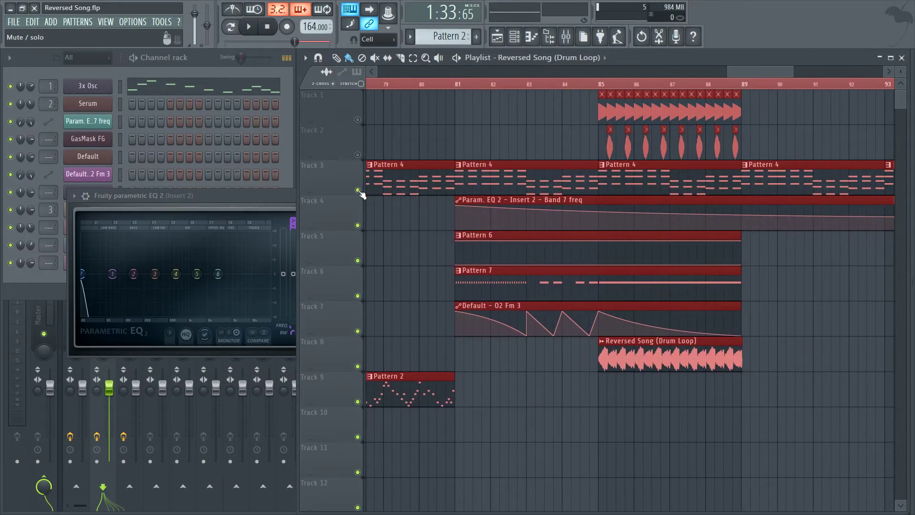
Export the song selection as MP3 again, overwriting the existing Reversed Song (Test 4) file
left_click(20, 24)
mouse_move(47, 119)
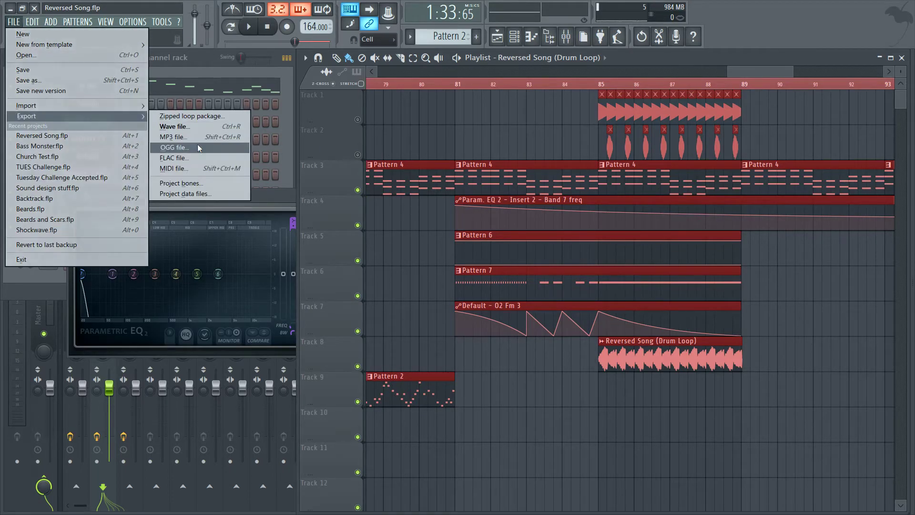
left_click(181, 136)
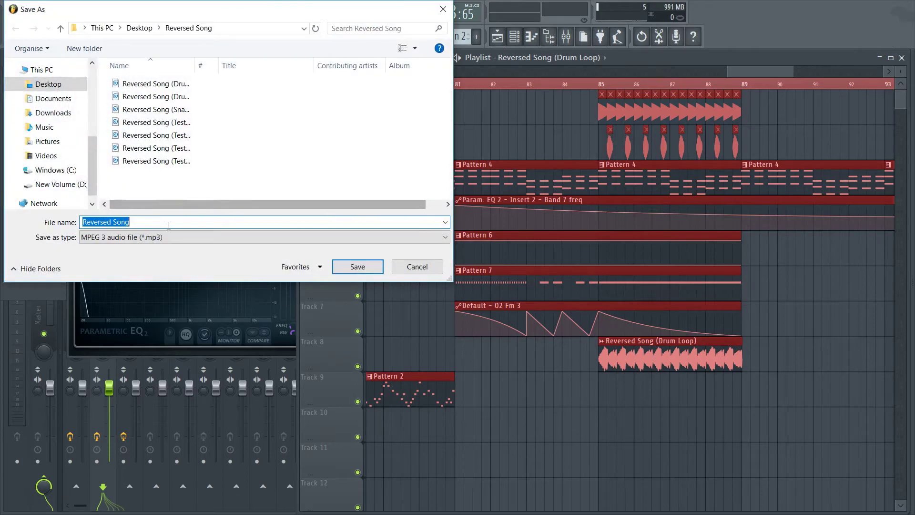
left_click(181, 161)
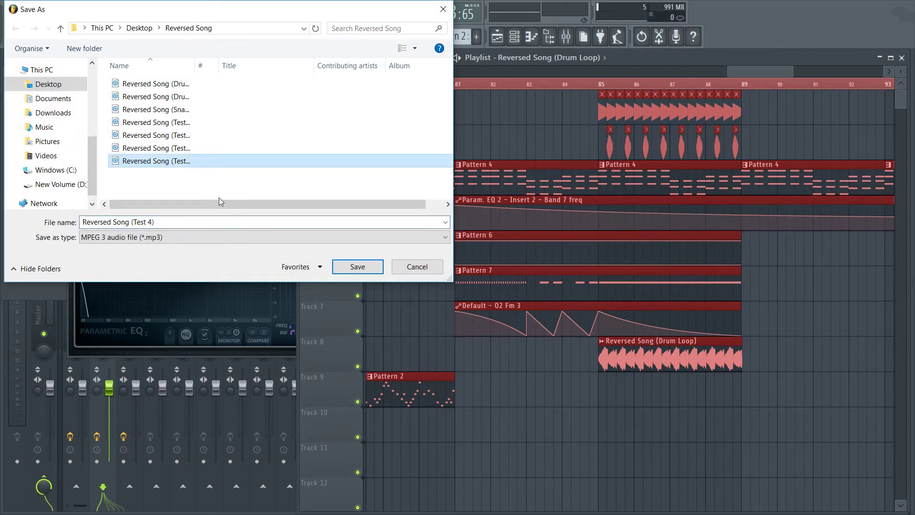
left_click(363, 269)
left_click(500, 270)
left_click(545, 357)
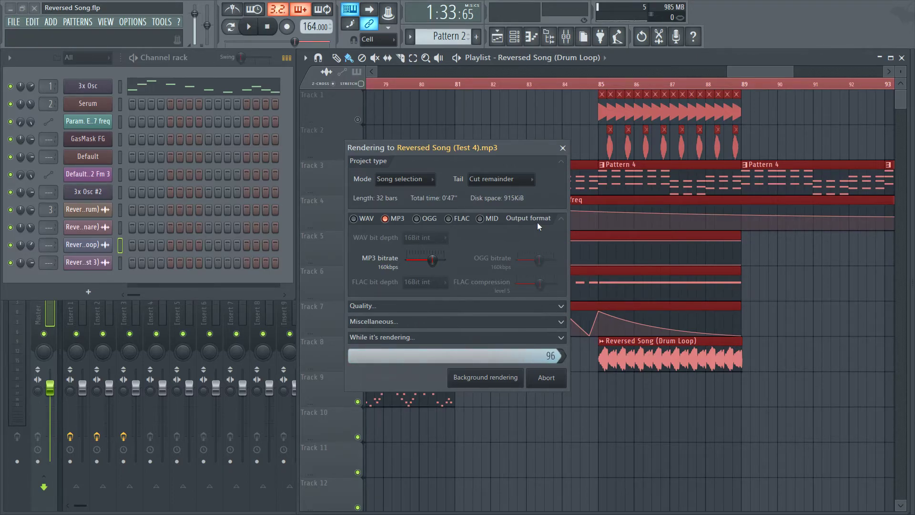
Open the Reversed Song folder on the Desktop in File Explorer, play Reversed Song (Test 4) and close the music player
key("super+Tab")
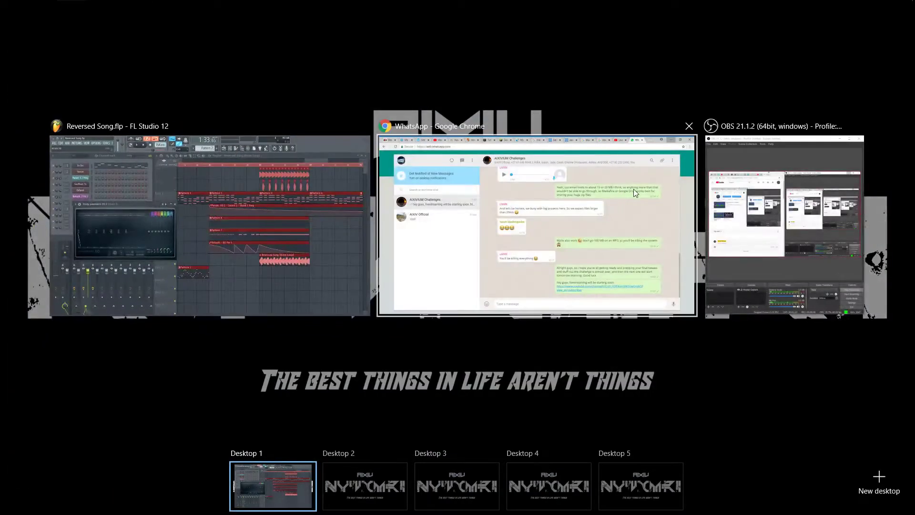
left_click(237, 289)
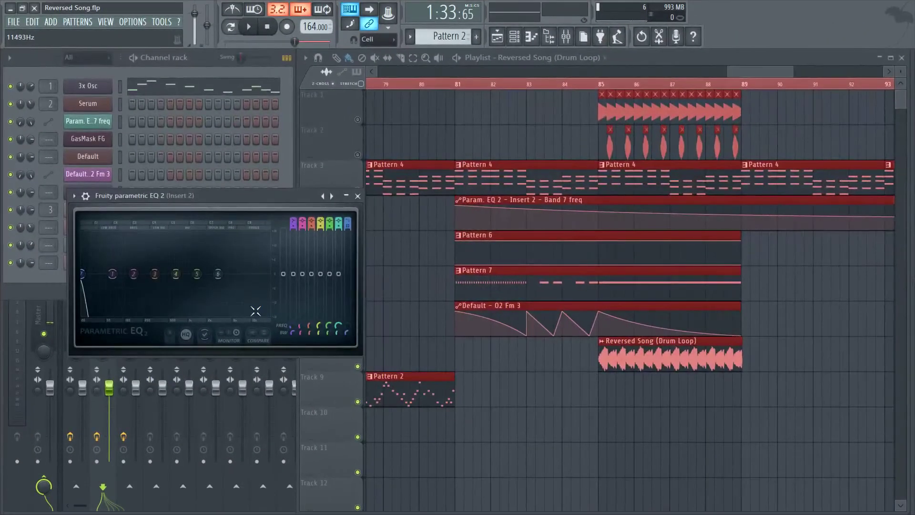
key("super+e")
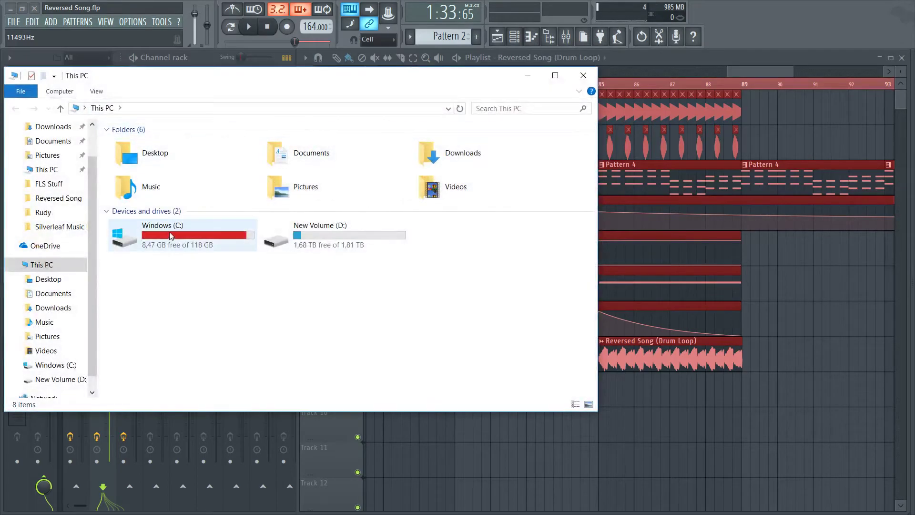
double_click(161, 150)
double_click(224, 148)
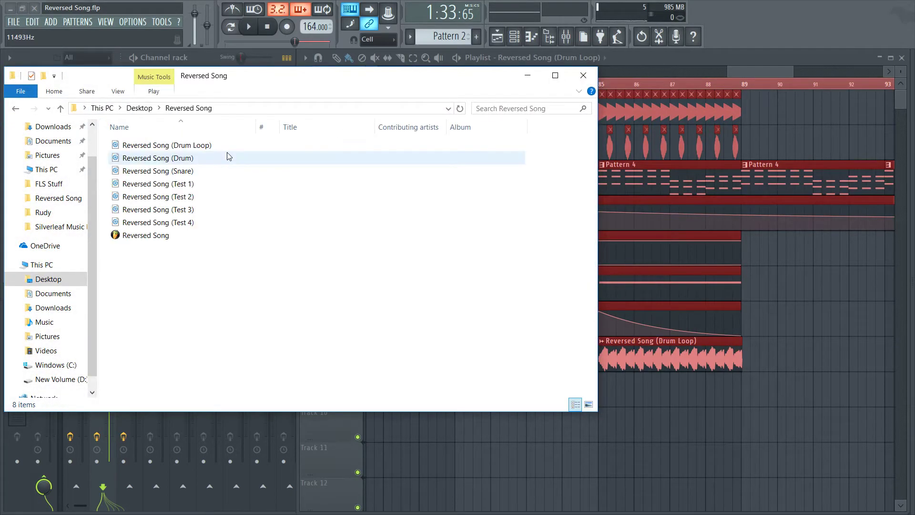
left_click(157, 221)
double_click(158, 224)
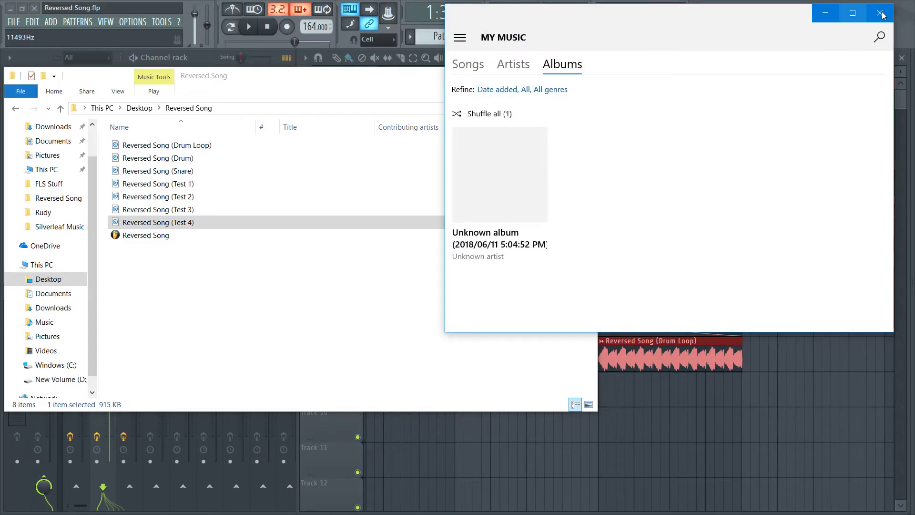
left_click(881, 14)
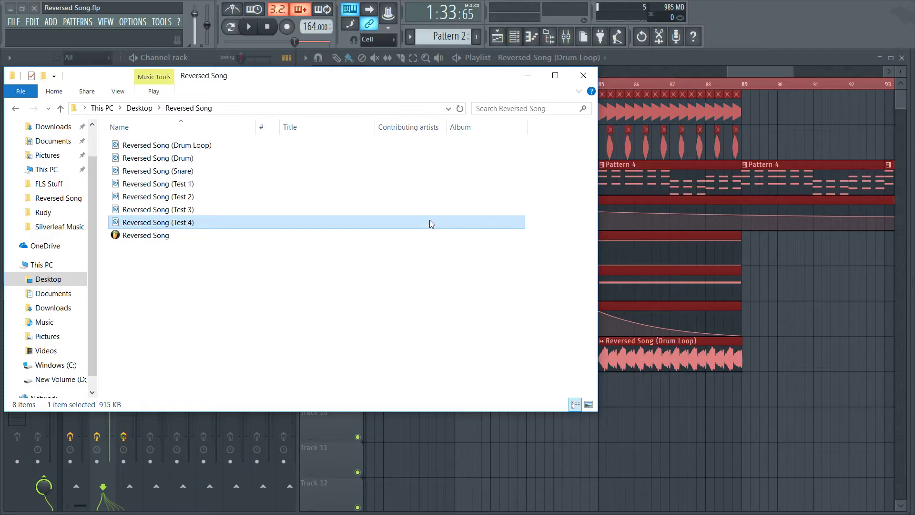
Import the Reversed Song (Test 4) file into the FL Studio playlist and place its clip at bar 1 on track 4
left_click_drag(422, 486, 420, 472)
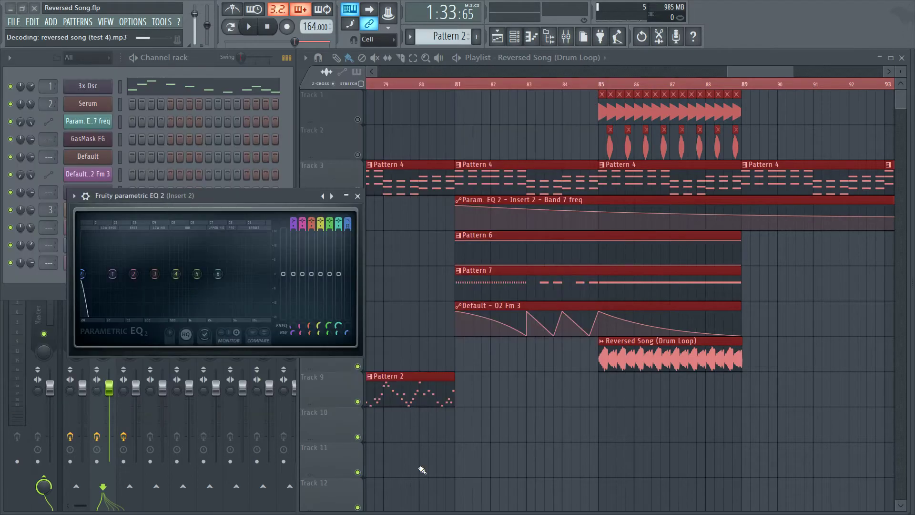
scroll(497, 92, "down", 8)
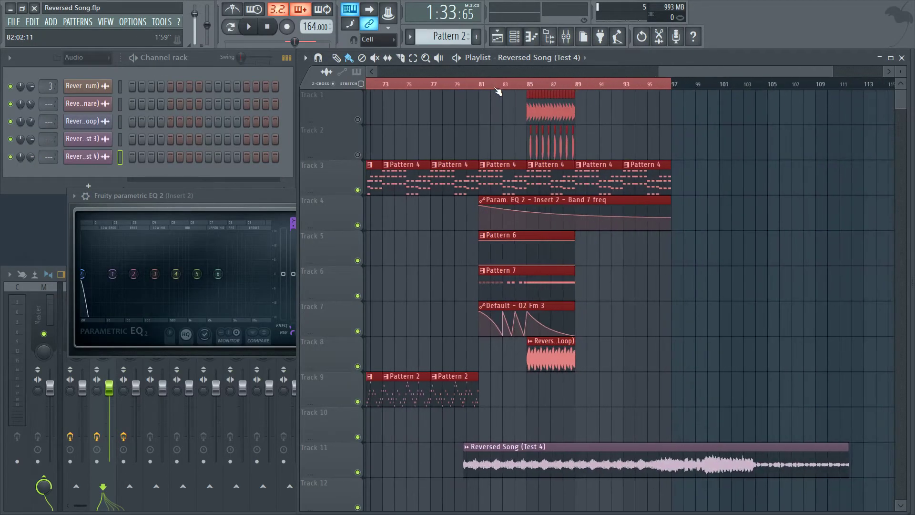
left_click_drag(747, 463, 429, 201)
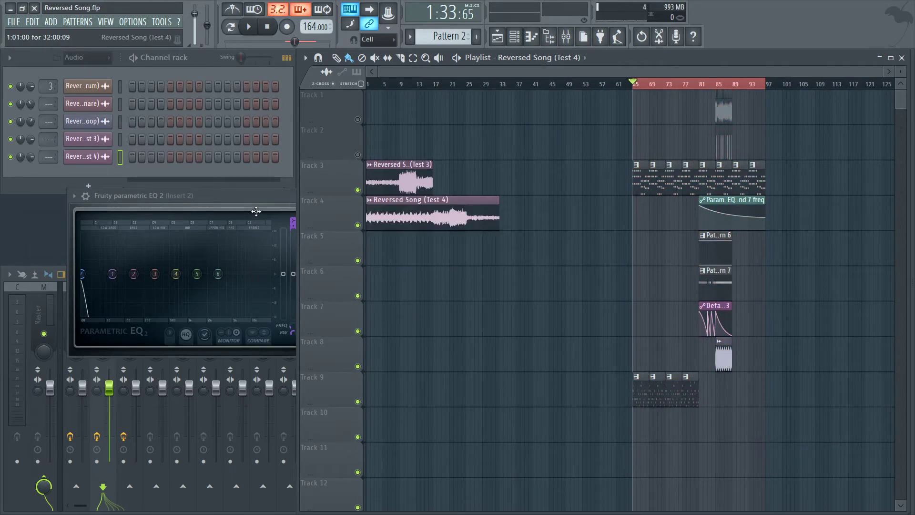
Mute track 3, move the playhead to bar 1 and clear the playlist time selection
left_click(358, 189)
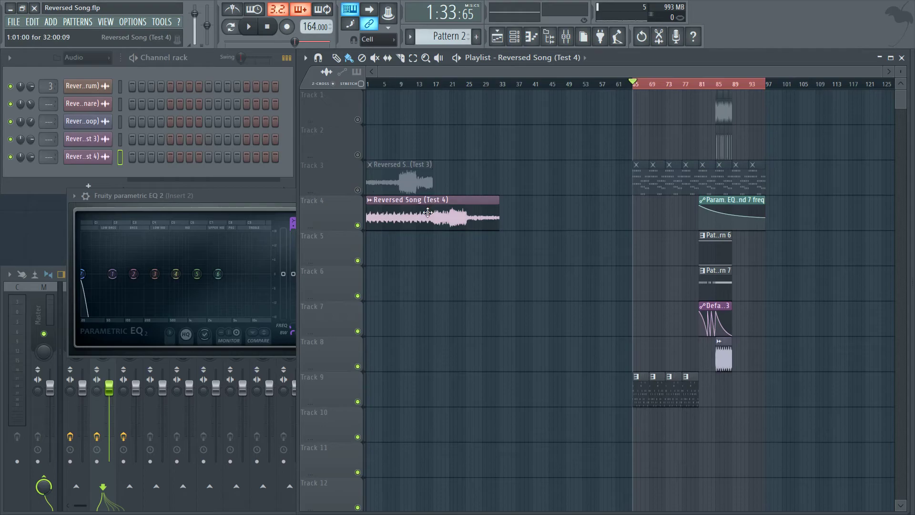
left_click(369, 84)
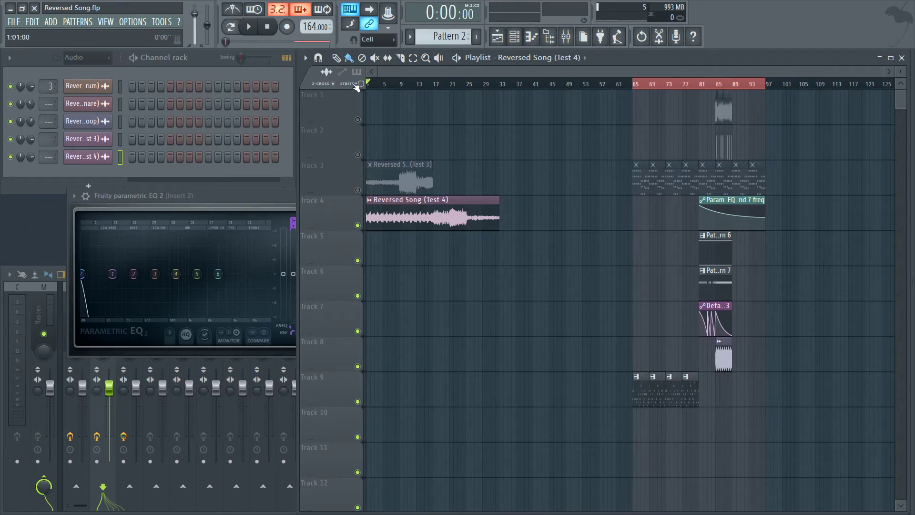
left_click(353, 100)
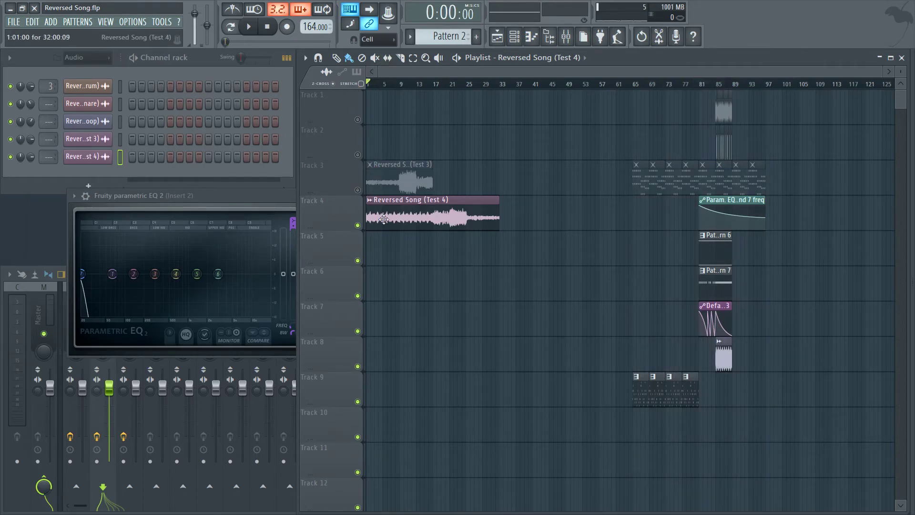
Turn on Normalize and Reverse in the Reversed Song (Test 4) sample settings
double_click(383, 215)
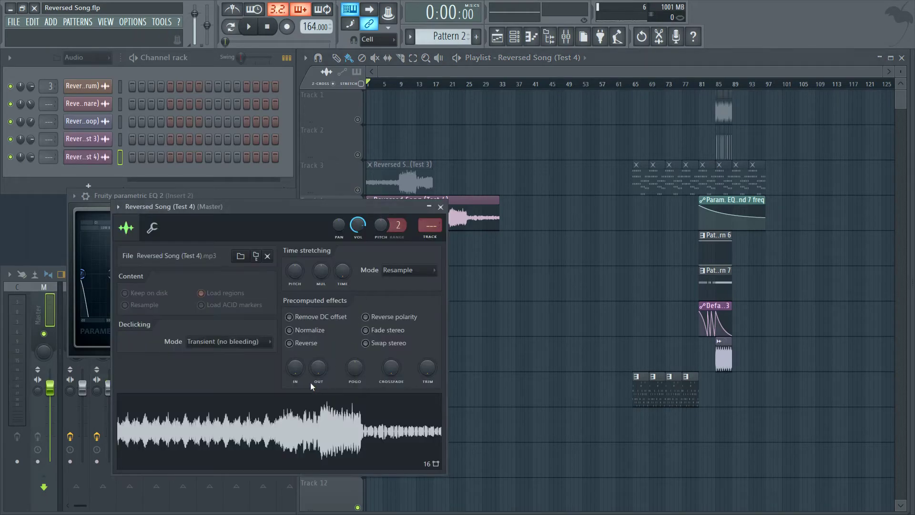
left_click(292, 329)
left_click(291, 330)
Play the reversed sample from bar 1 and close the sampler and Fruity parametric EQ 2 windows while listening
key("space")
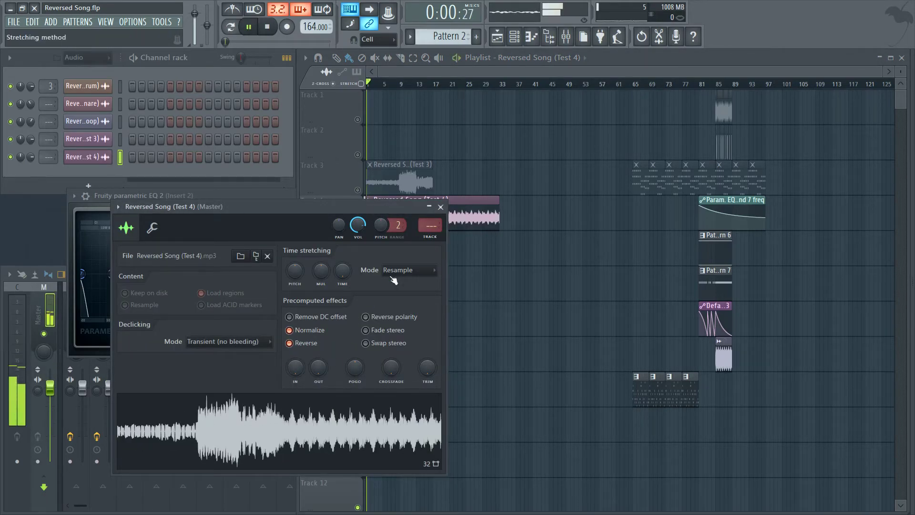
left_click(442, 209)
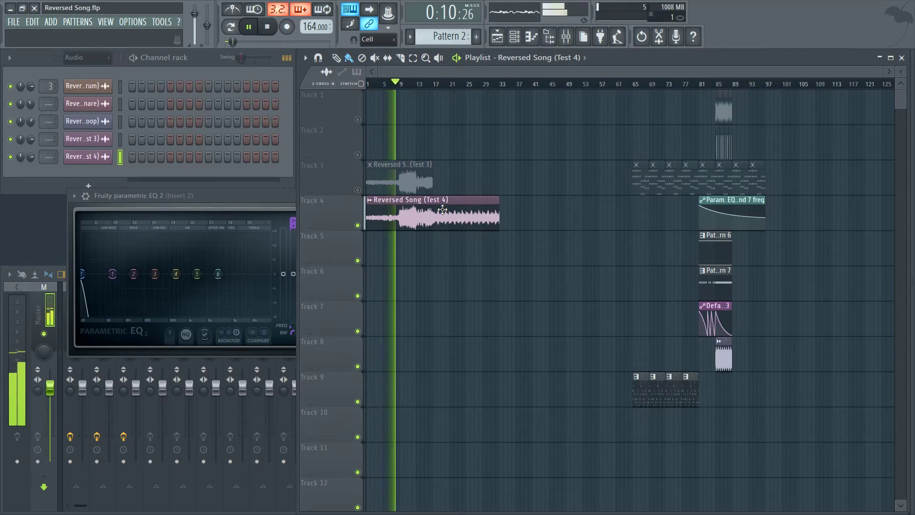
left_click(273, 204)
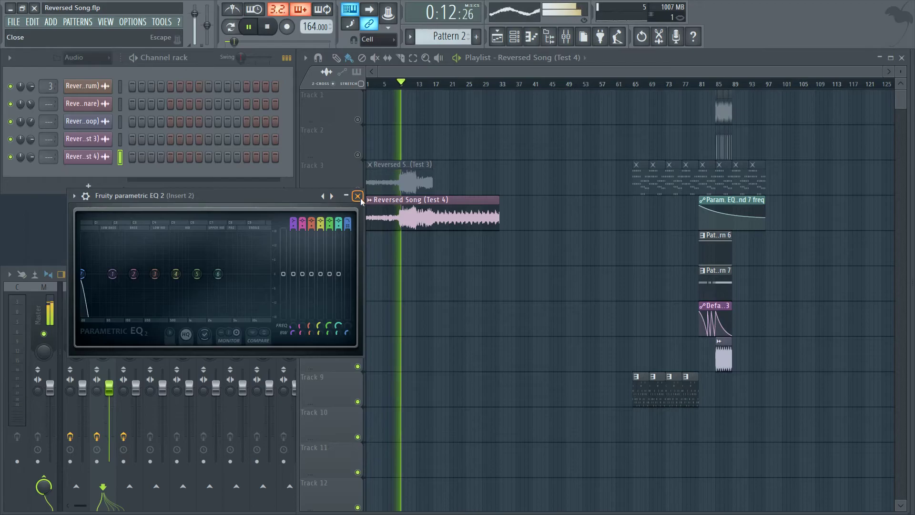
left_click(358, 197)
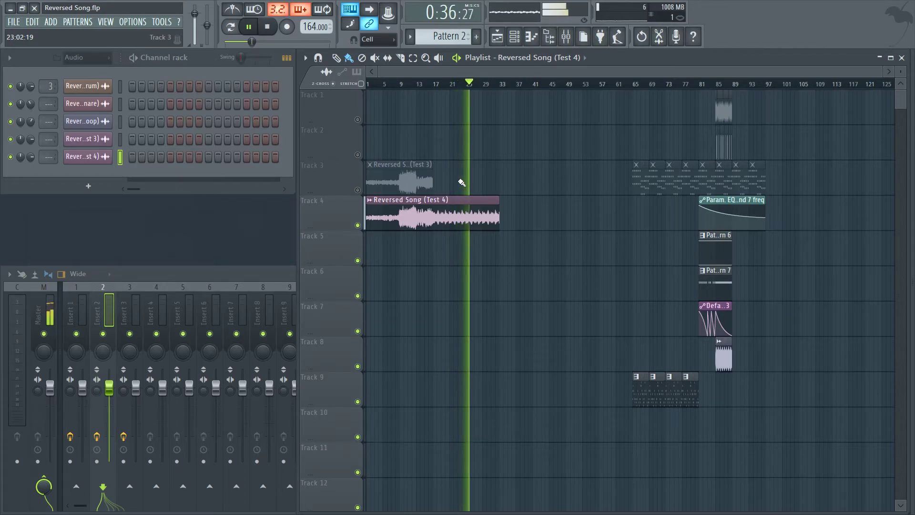
key("space")
Replace the Reversed Song (Test 4) clip on track 4 with a Band 7 freq automation clip at bar 1, shortened to about one bar
right_click(460, 214)
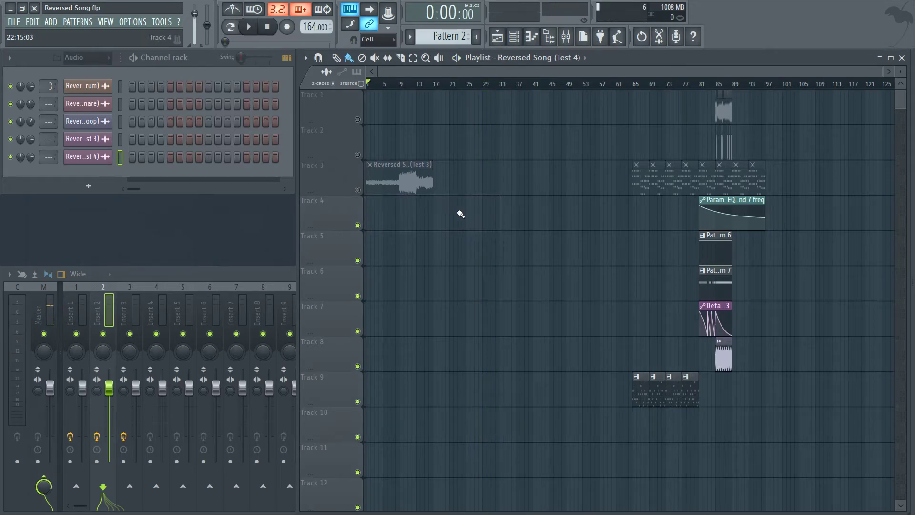
left_click(710, 202)
left_click_drag(721, 200, 199, 213)
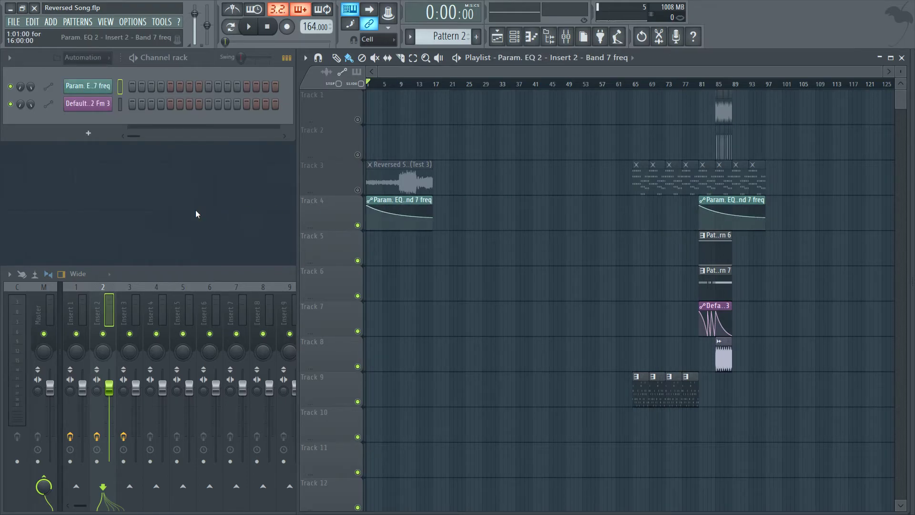
left_click_drag(438, 220, 363, 220)
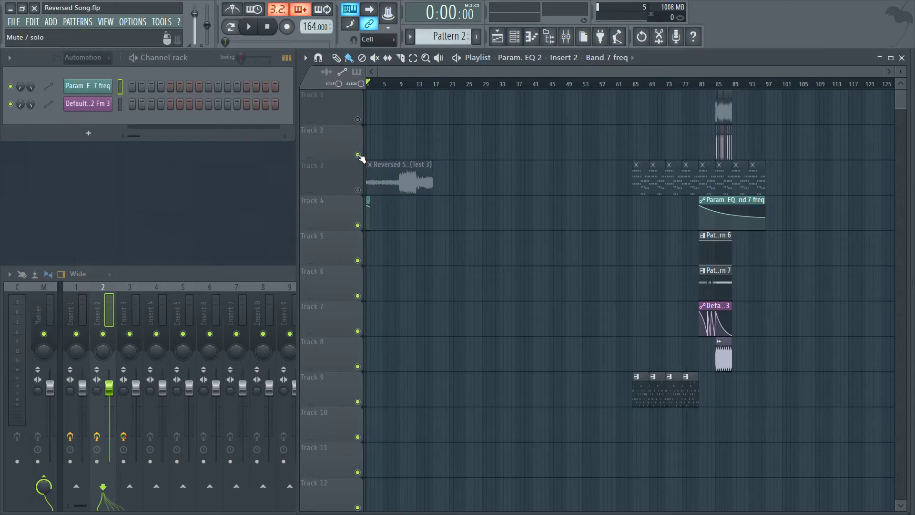
Unmute track 3 and play the arrangement briefly from just before bar 65
left_click(358, 190)
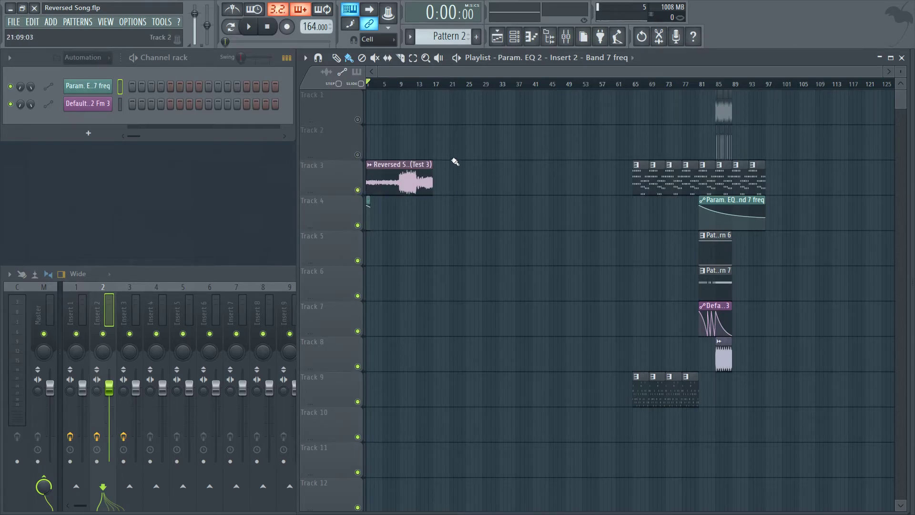
left_click(631, 84)
key("space")
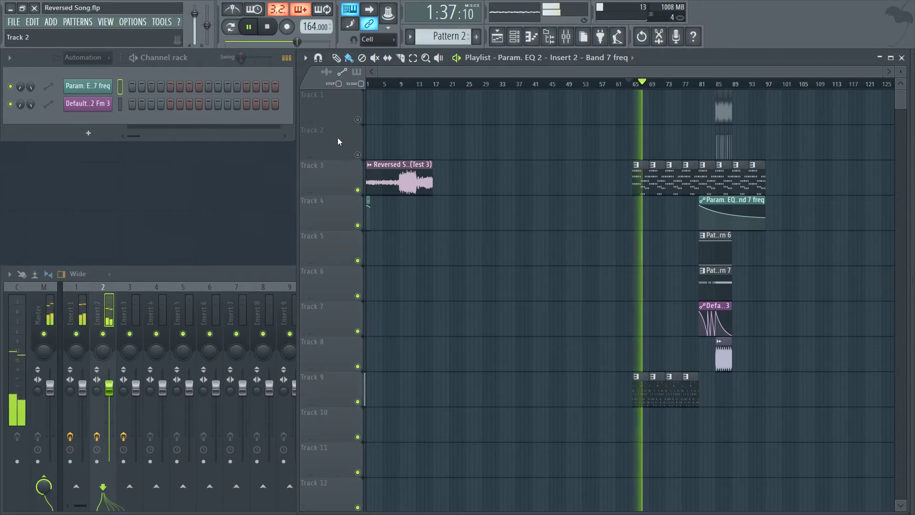
key("space")
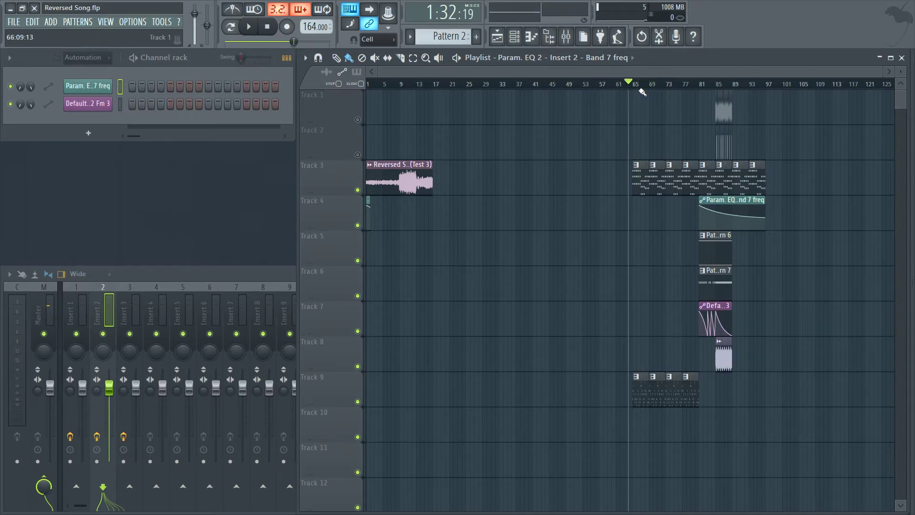
Select the playlist time range from bar 65 to bar 97
scroll(644, 90, "up", 3)
scroll(684, 71, "right", 4)
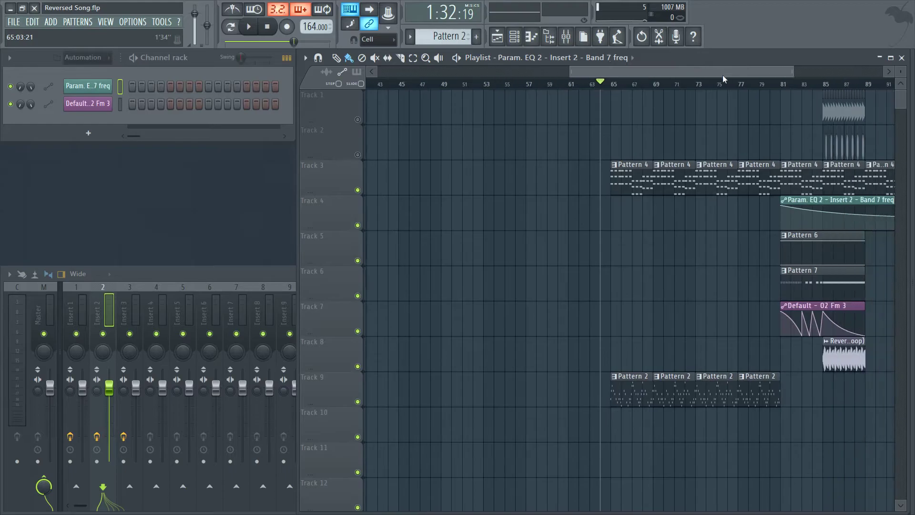
left_click_drag(526, 85, 861, 127)
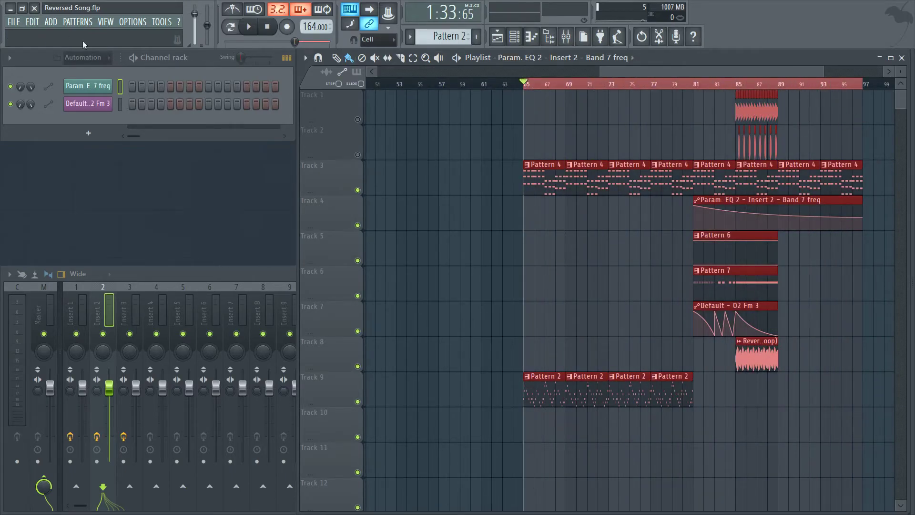
Export the selected bars as MP3 with the tail cut, overwriting Reversed Song (Test 4)
left_click(14, 21)
mouse_move(52, 114)
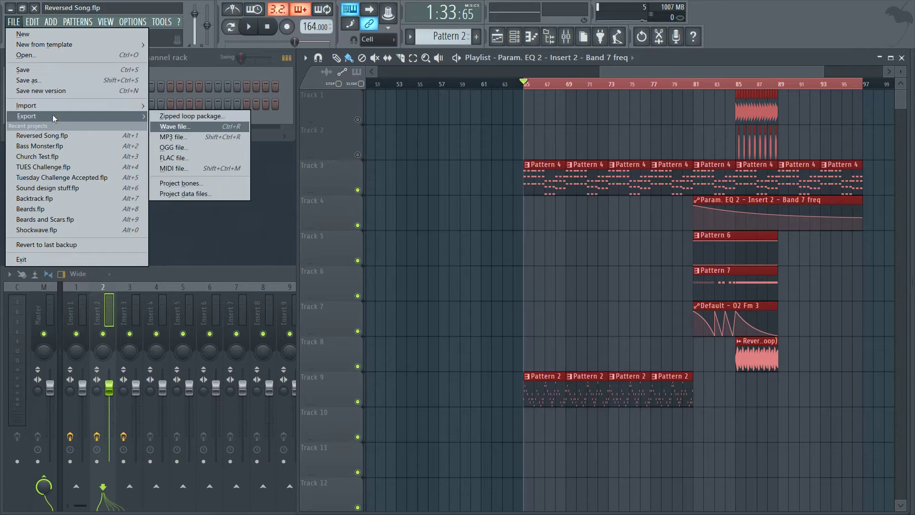
left_click(193, 137)
left_click(183, 164)
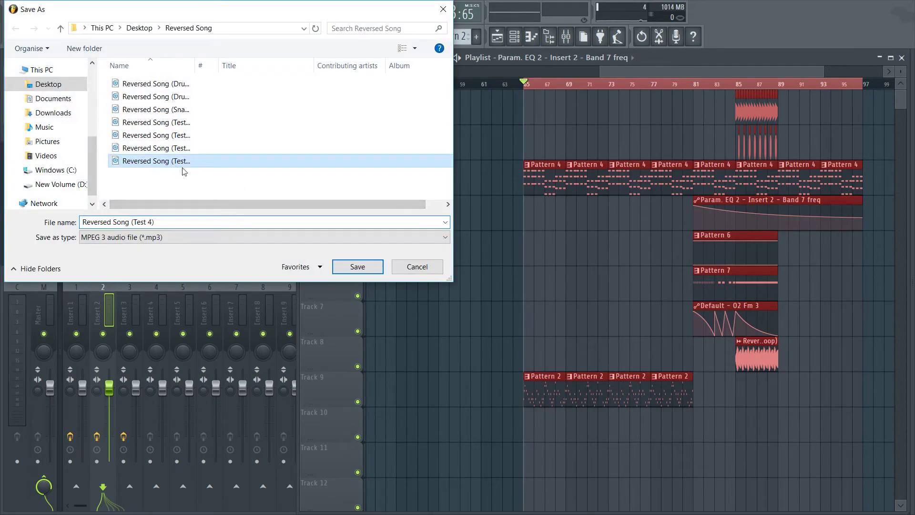
left_click(358, 267)
left_click(536, 266)
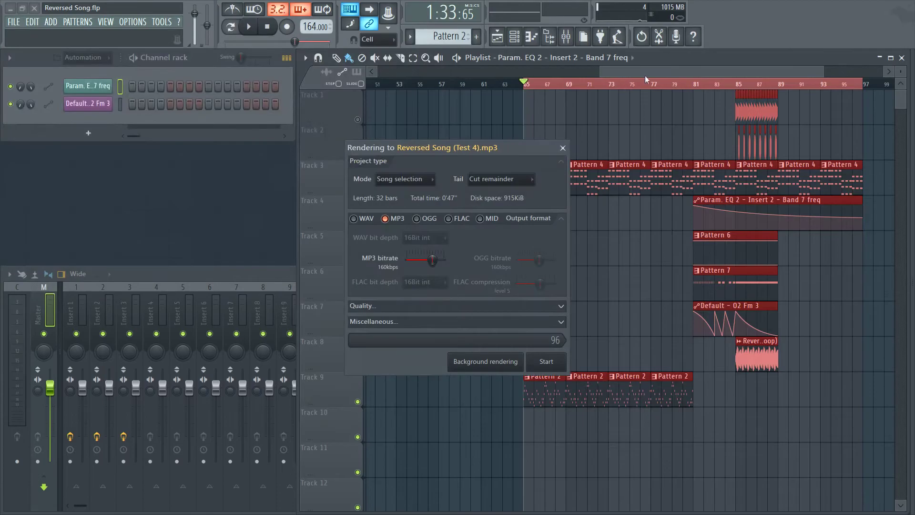
left_click(549, 363)
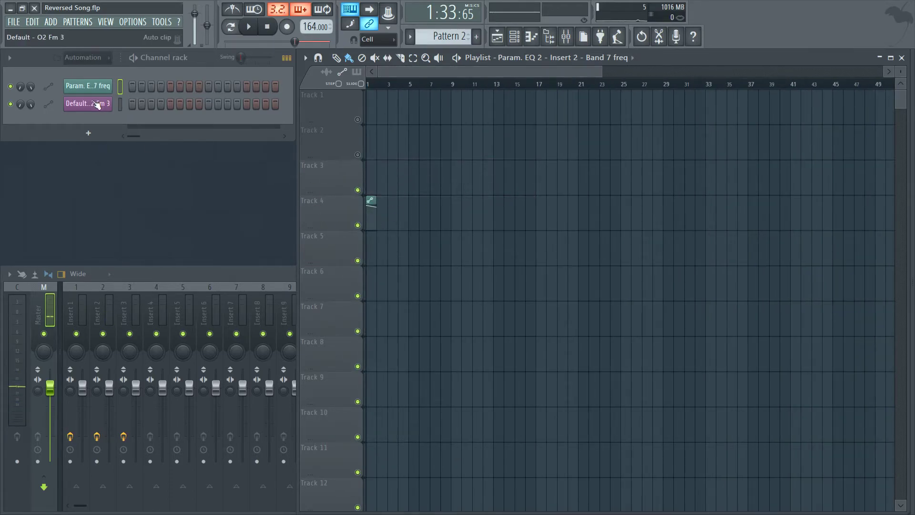
Switch the channel rack filter from Automation to Unsorted, and finally to All
right_click(94, 104)
left_click(88, 58)
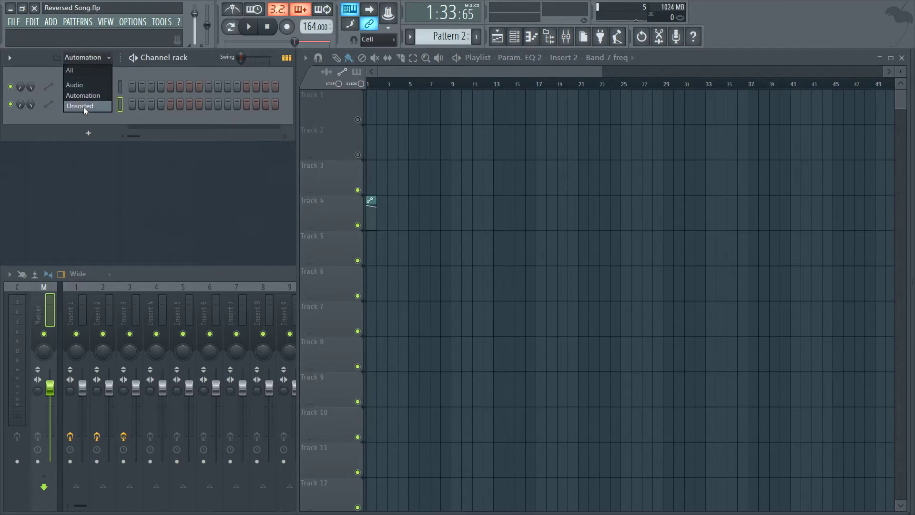
left_click(84, 107)
left_click(87, 58)
left_click(85, 75)
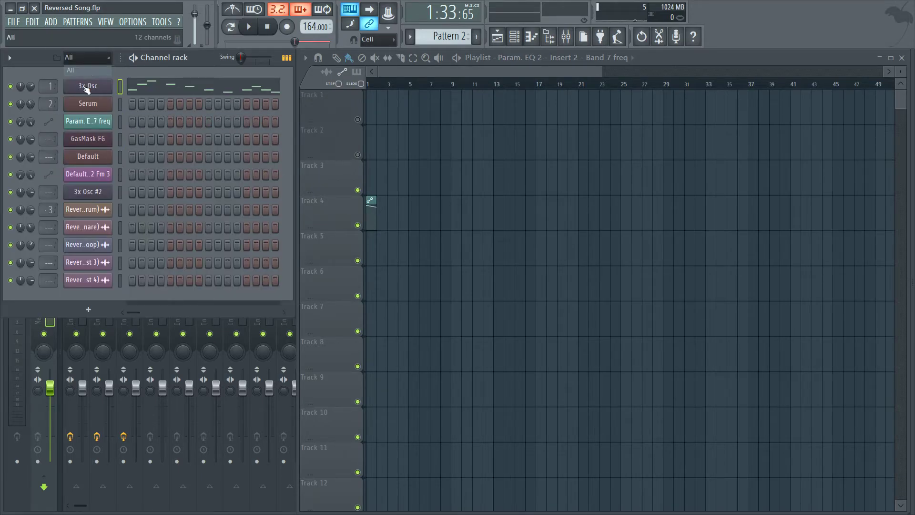
Delete the Reversed Song (Test 3) audio clip channel from the channel rack and confirm the deletion
left_click(88, 267)
left_click(90, 280)
left_click(89, 265)
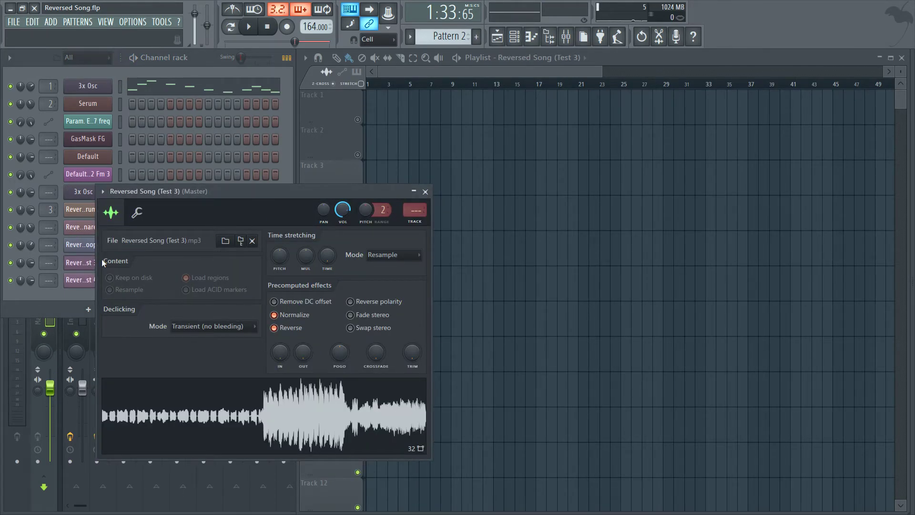
right_click(92, 263)
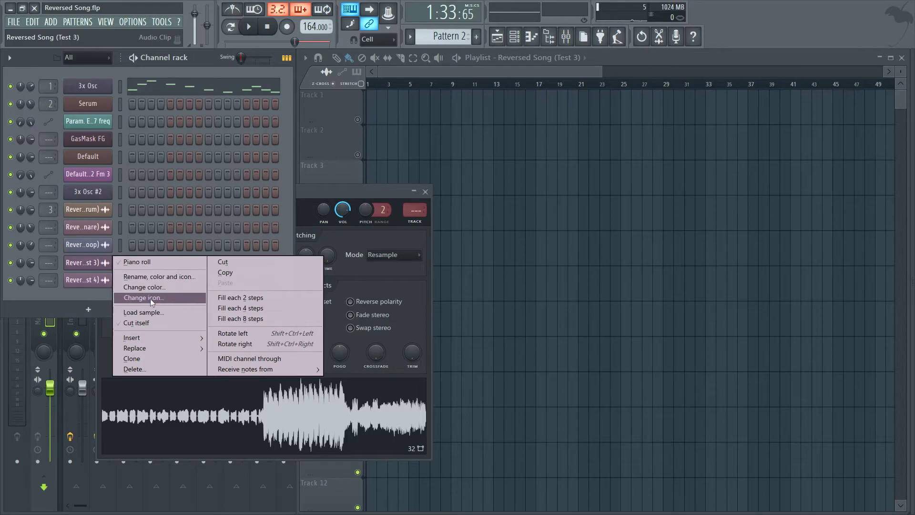
left_click(138, 370)
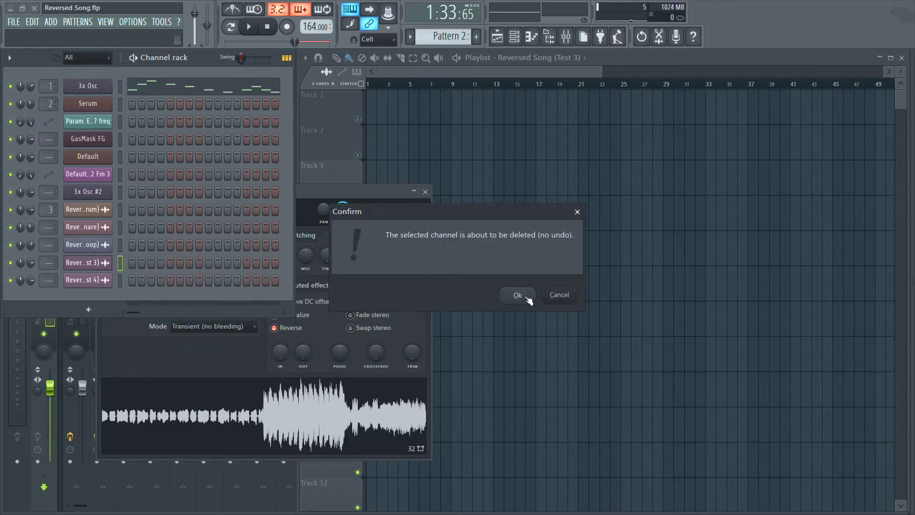
left_click(517, 296)
Delete the old Reversed Song (Test 4) audio clip channel and confirm the deletion
left_click(93, 265)
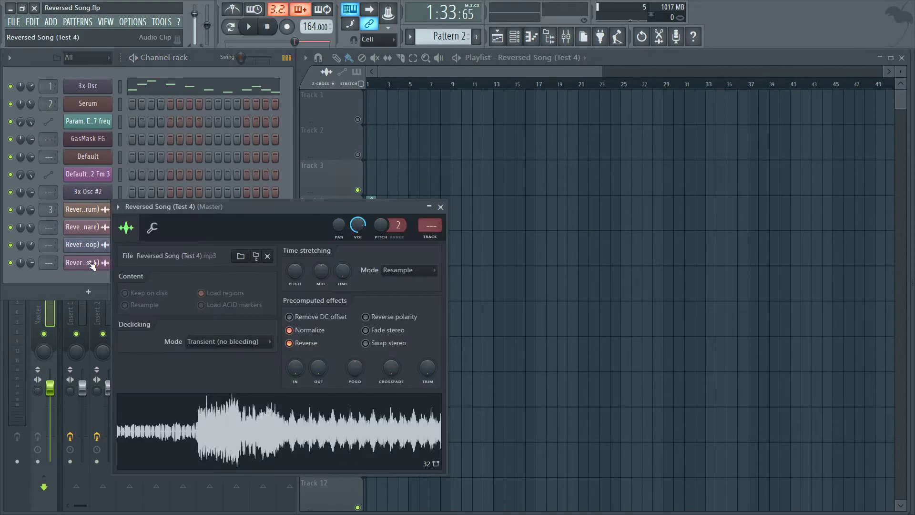
right_click(93, 266)
left_click(143, 370)
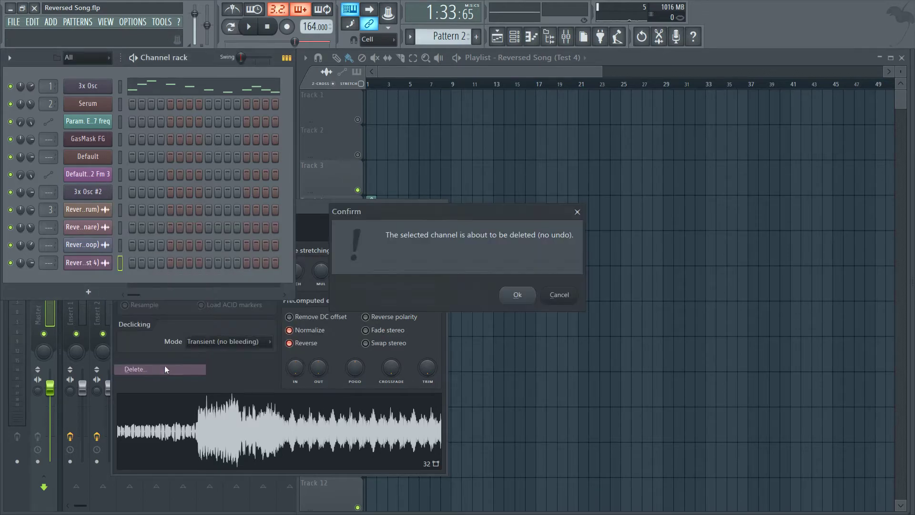
left_click(518, 295)
Import the exported Reversed Song (Test 4) from File Explorer onto playlist track 6 at bar 1 and solo that track
key("super+Tab")
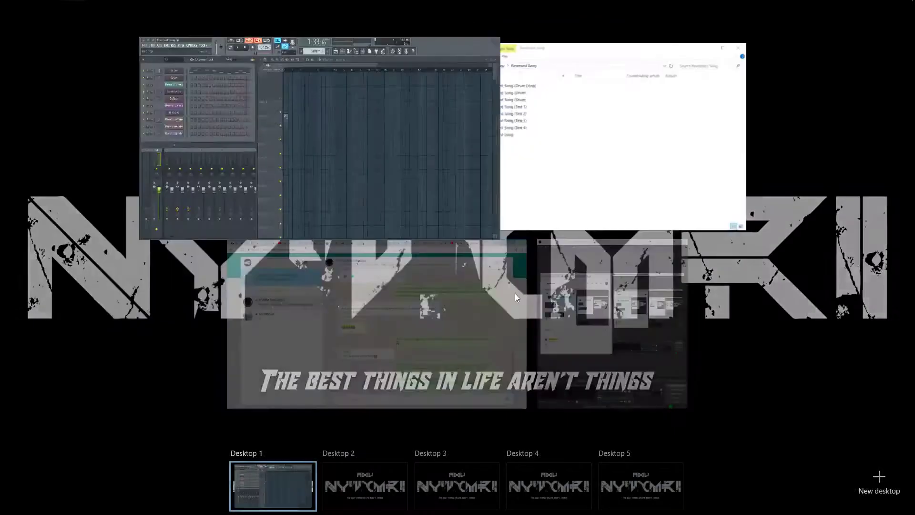
left_click(604, 172)
left_click_drag(229, 223, 442, 459)
left_click_drag(515, 453, 277, 260)
right_click(358, 296)
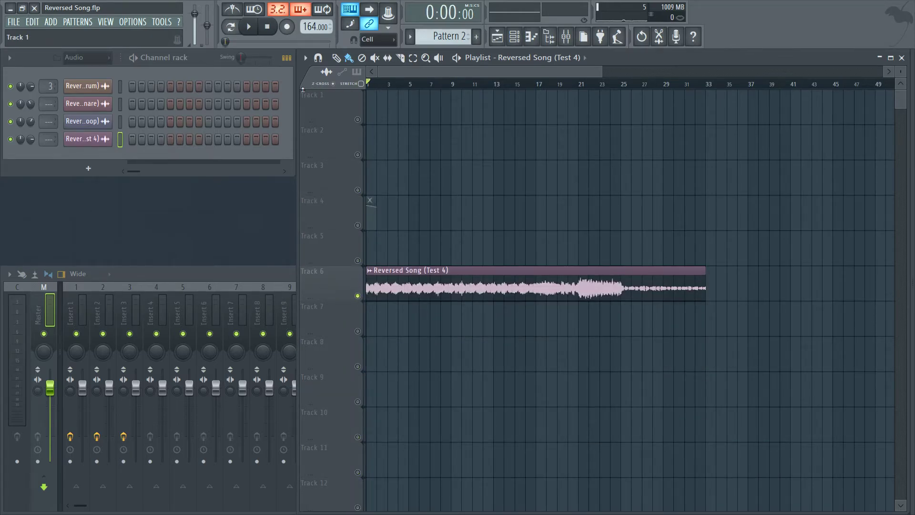
Play the imported clip and turn on Reverse in the Reversed Song (Test 4) sample settings
key("space")
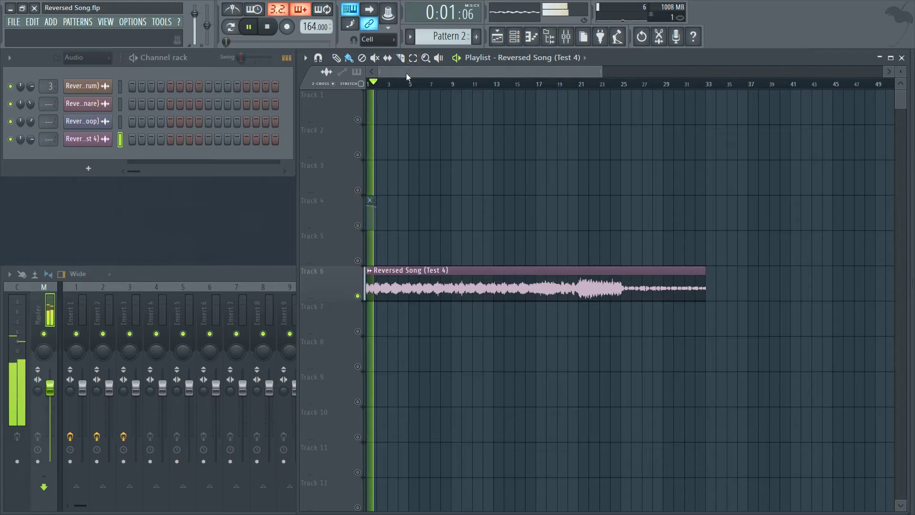
double_click(404, 295)
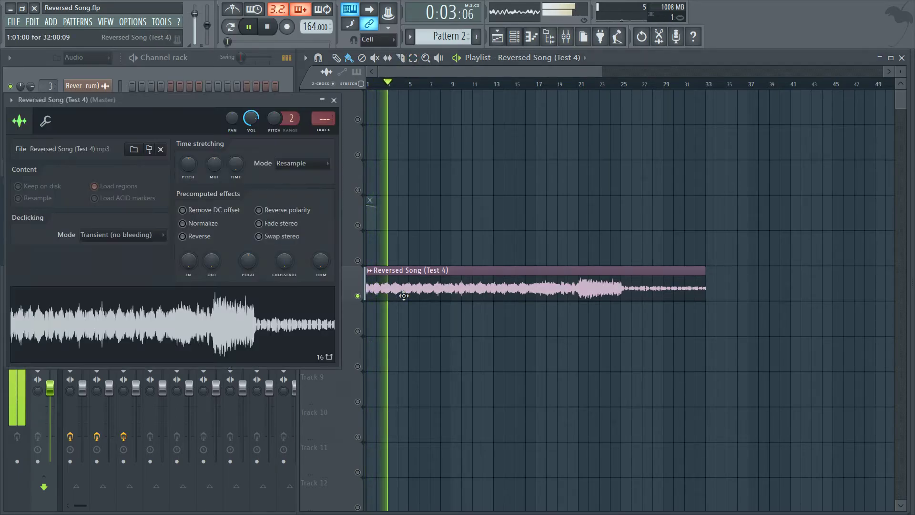
left_click(183, 236)
Listen to the reversed clip from about bar 13, close its sample settings and stop playback
key("space")
key("space")
left_click(496, 84)
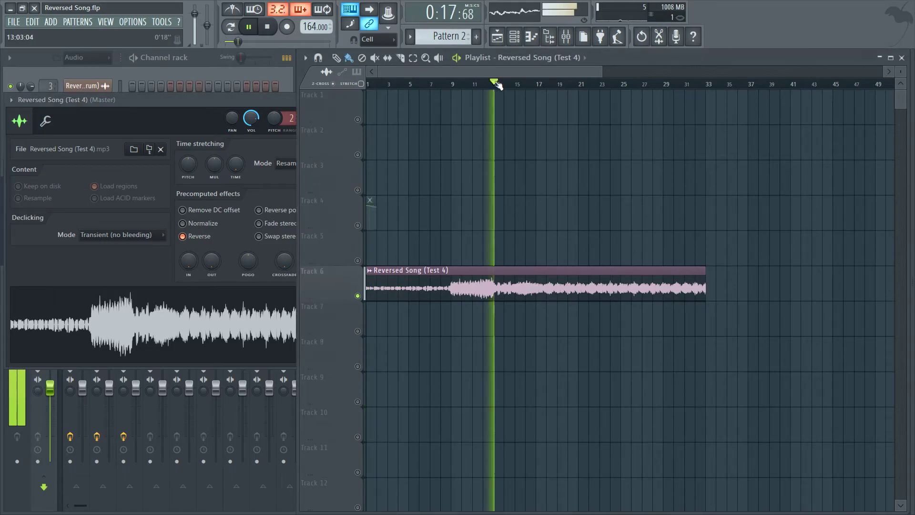
left_click_drag(548, 72, 590, 73)
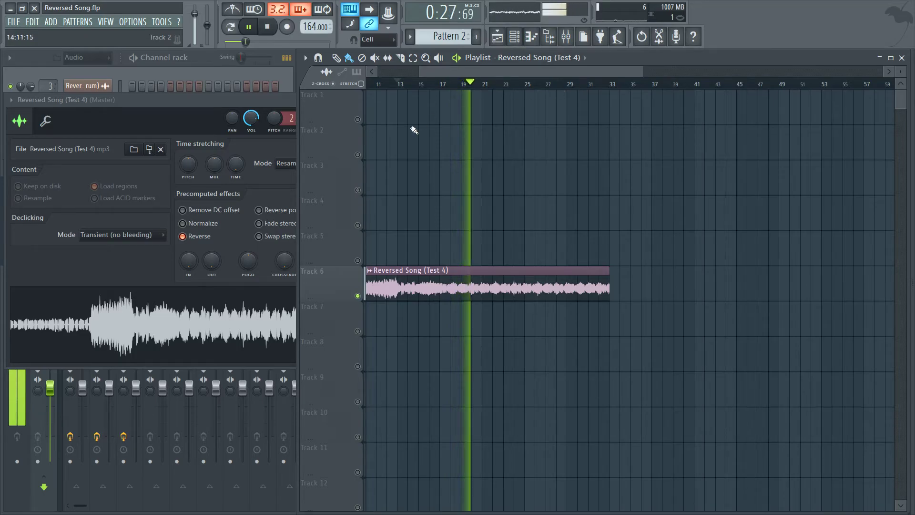
left_click(270, 102)
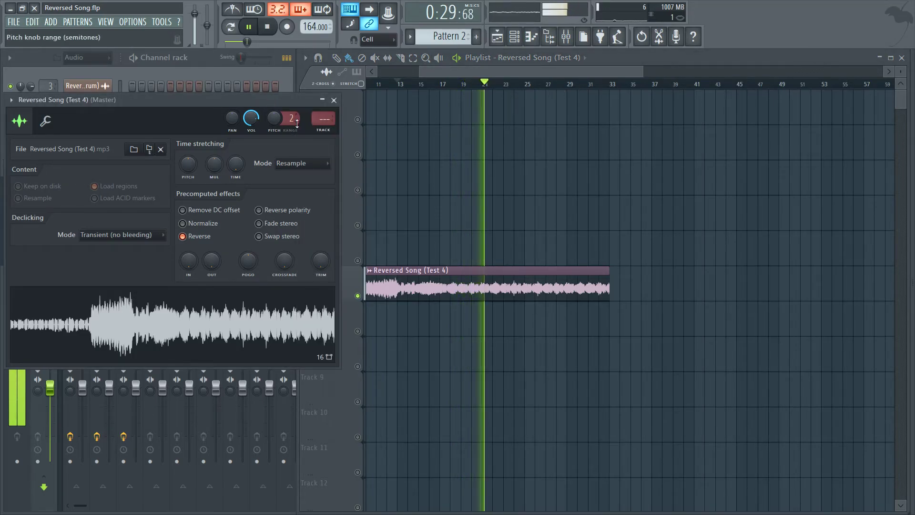
left_click(339, 102)
key("space")
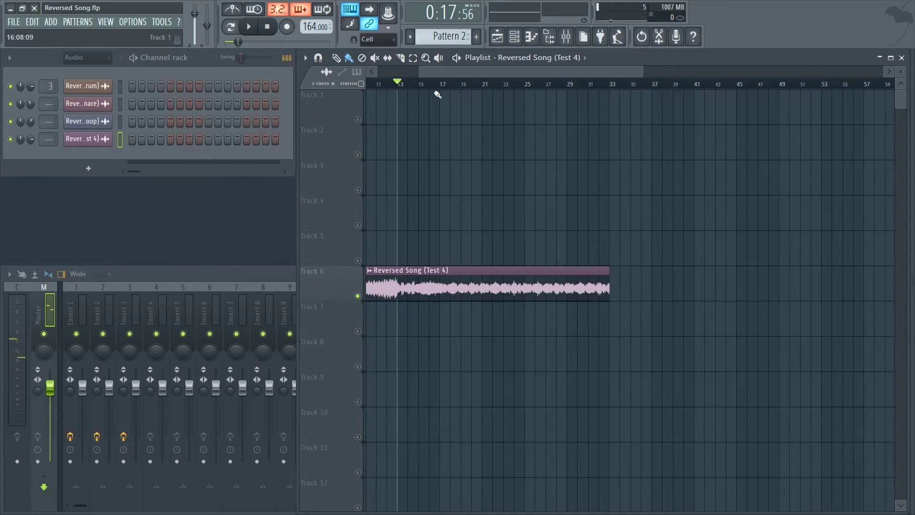
Delete the Pattern 4 clips between bars 65 and 81 on playlist track 3
left_click_drag(471, 70, 686, 106)
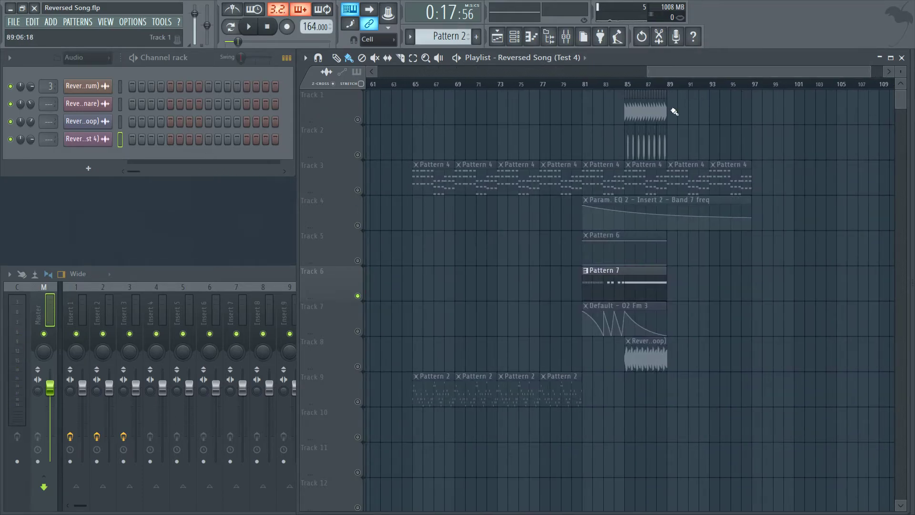
left_click_drag(414, 197, 555, 187)
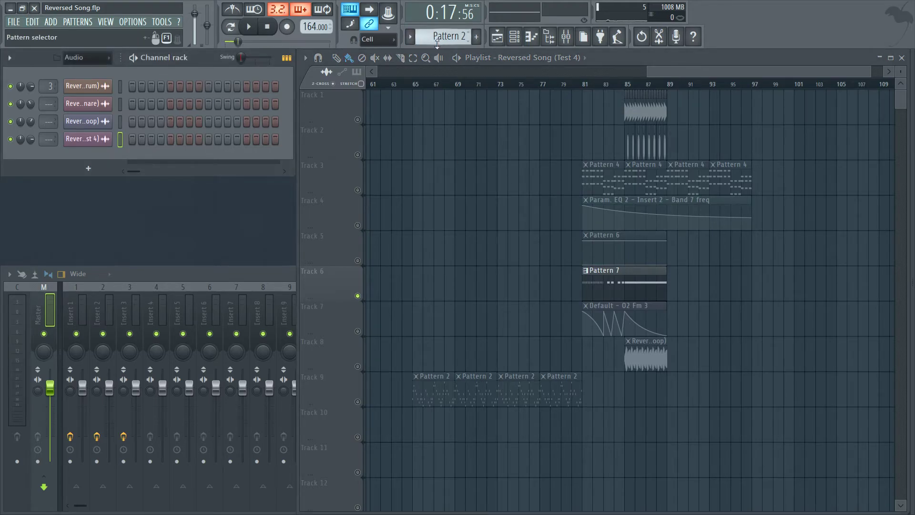
Create a new empty pattern, Pattern 8, and show all channels in the channel rack
left_click(476, 37)
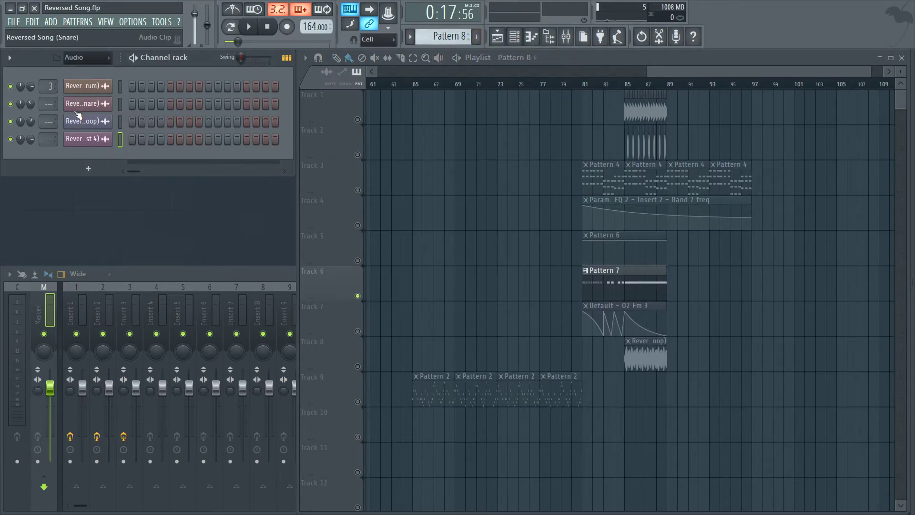
left_click(92, 59)
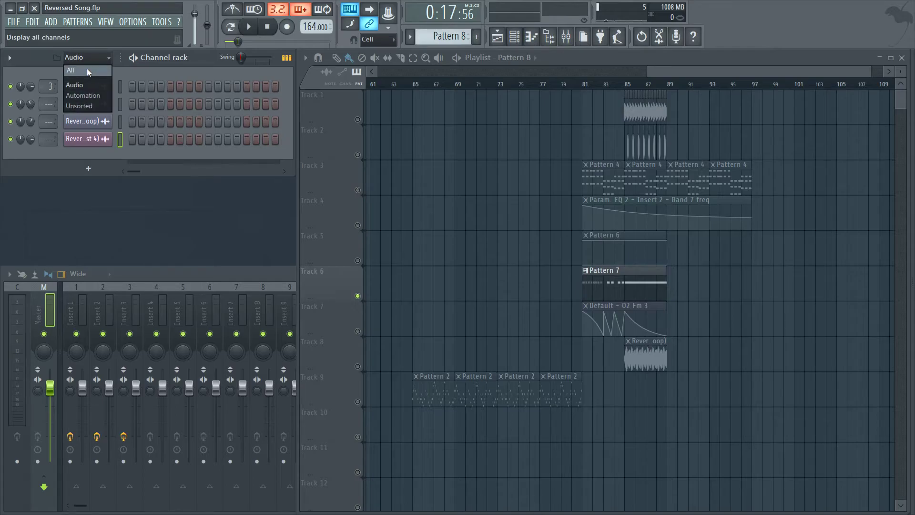
left_click(86, 70)
left_click(96, 103)
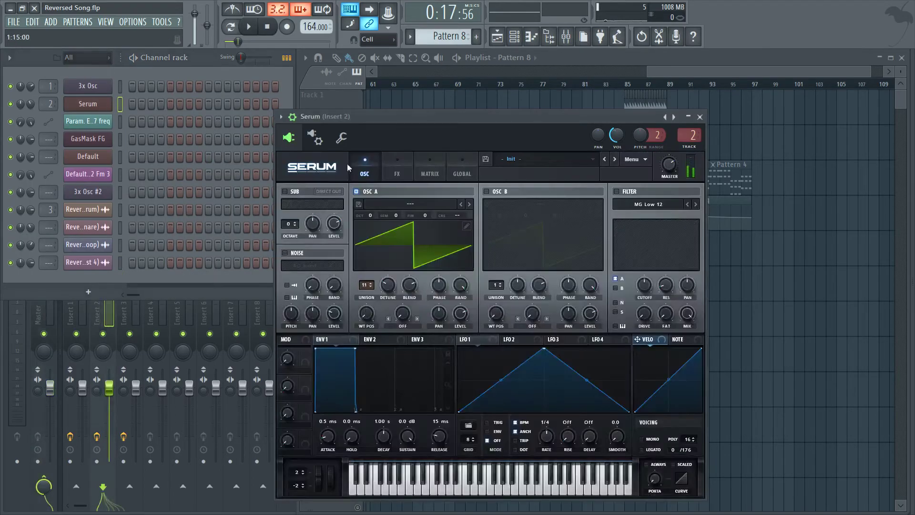
left_click(700, 117)
right_click(95, 104)
left_click(136, 103)
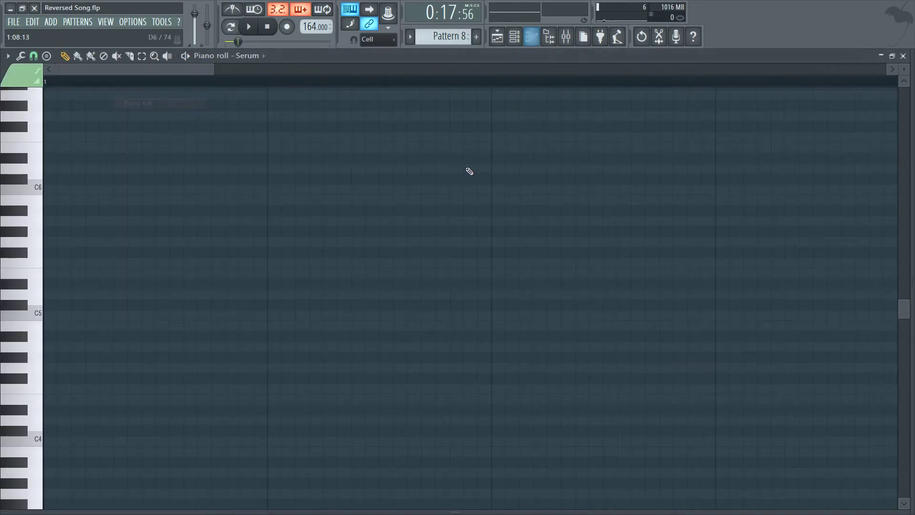
key("F1")
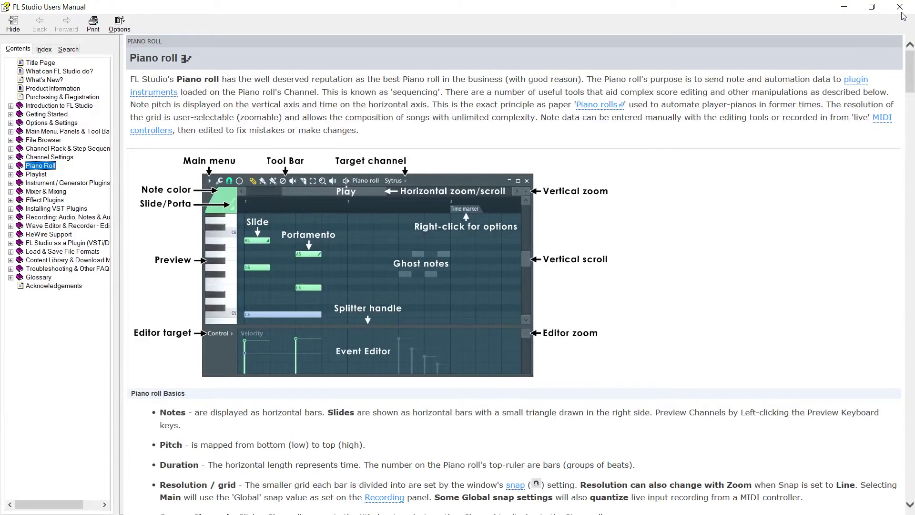
left_click(901, 6)
key("F7")
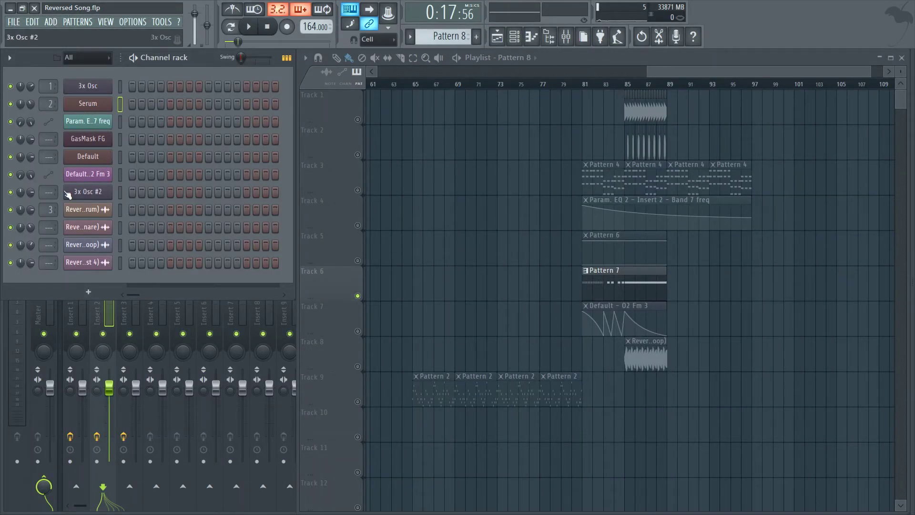
Add a reFX Nexus instrument channel to the channel rack
left_click(89, 292)
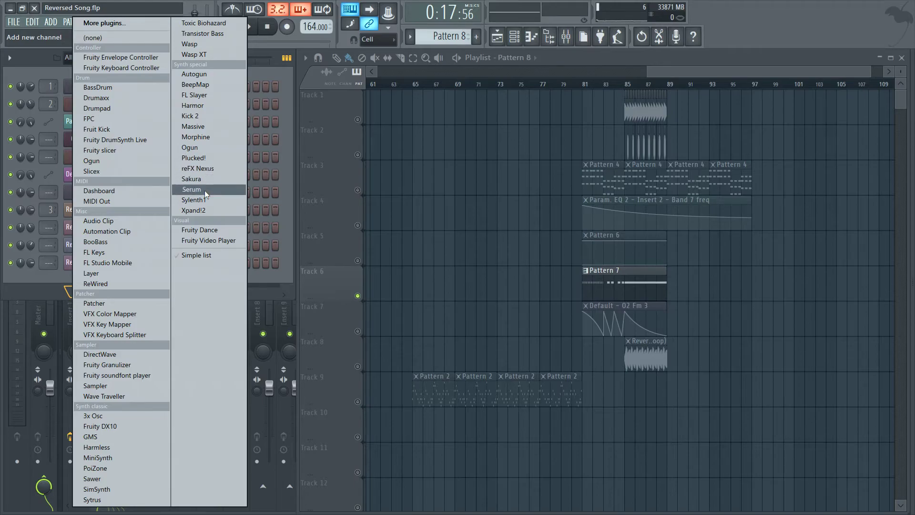
left_click(201, 168)
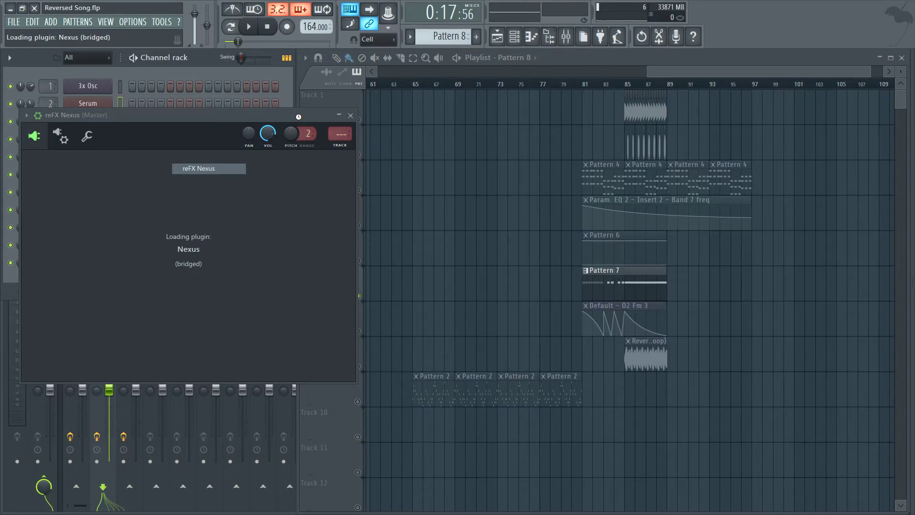
left_click_drag(299, 116, 387, 106)
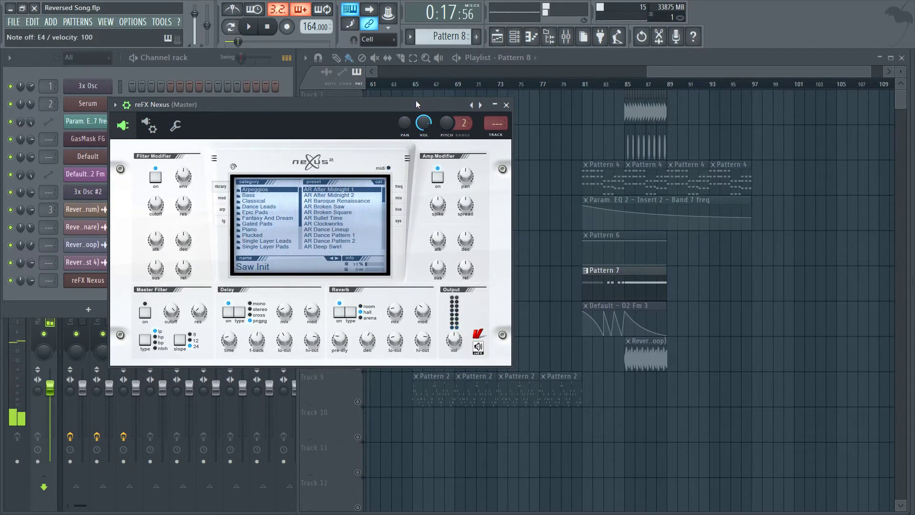
Load the PN Nexus Grandpiano preset from the Piano category in Nexus and close the plugin window
left_click(261, 229)
left_click(334, 213)
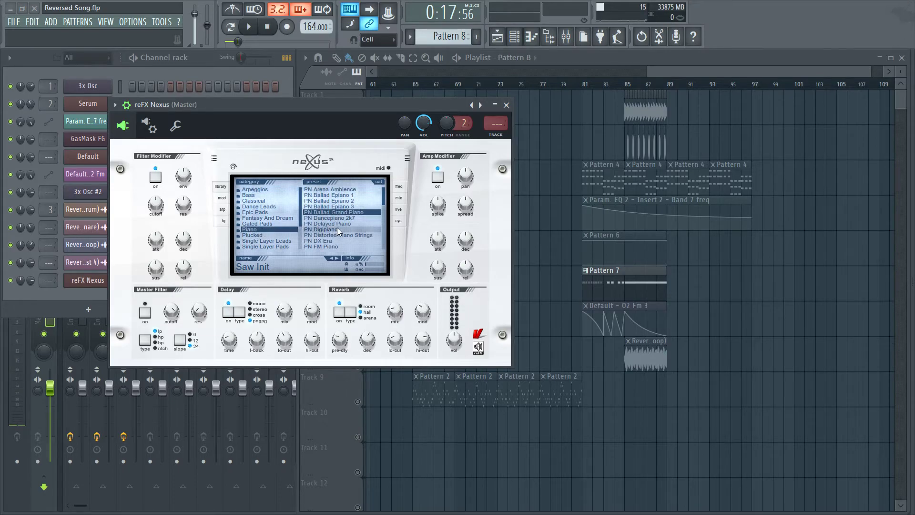
left_click_drag(383, 199, 380, 222)
left_click(360, 201)
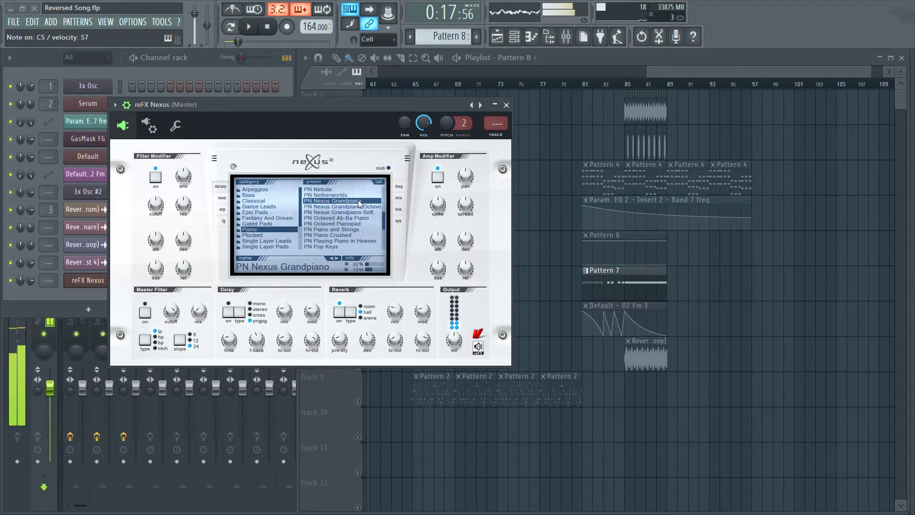
left_click(506, 105)
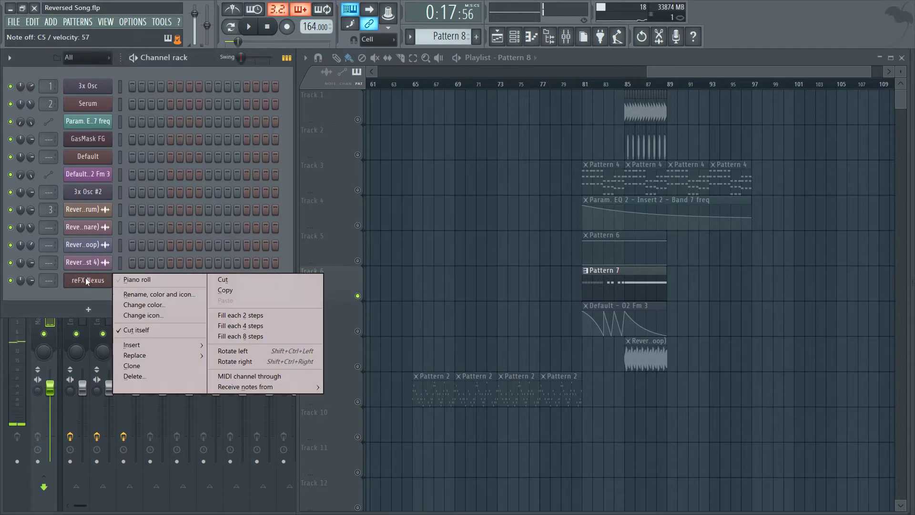
In the reFX Nexus piano roll, place an A4 note at the start of bar 1 and lengthen it to half a bar
left_click(138, 280)
left_click(69, 189)
left_click_drag(25, 181, 25, 150)
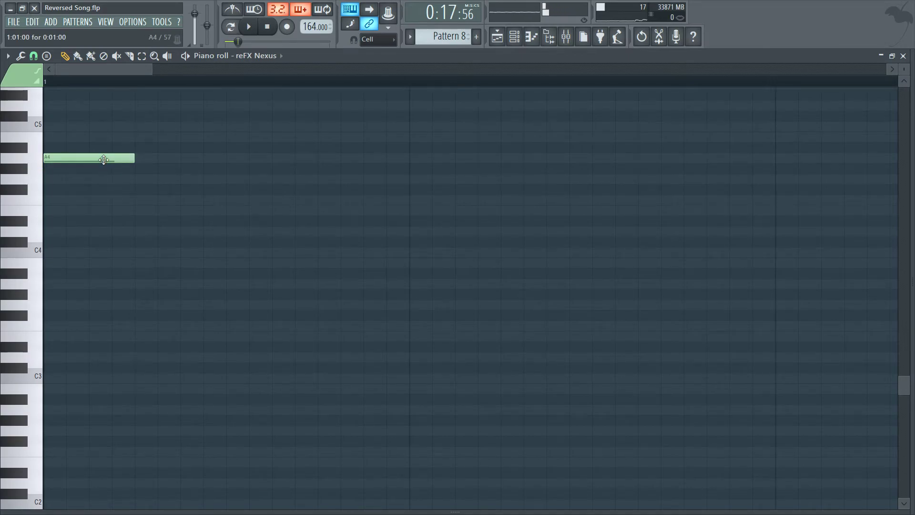
left_click_drag(132, 158, 201, 165)
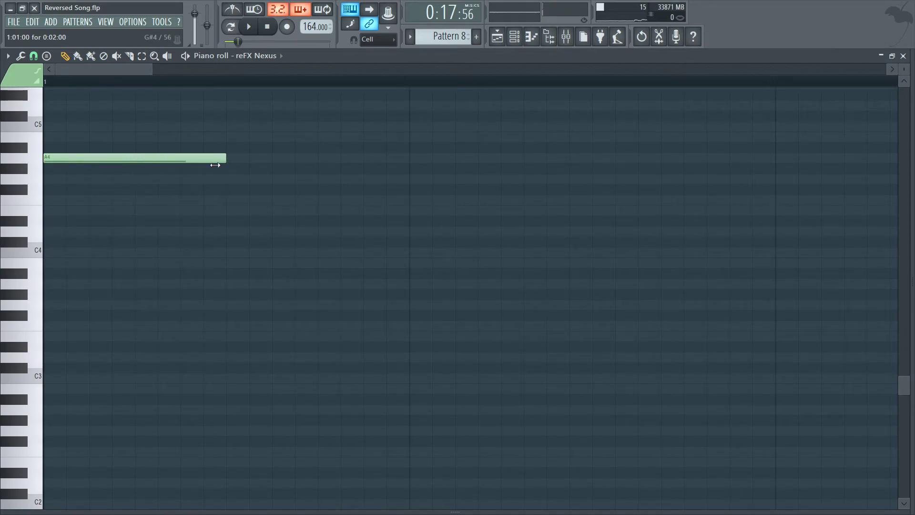
Try a second A4 note right after the first, remove it, and switch playback to pattern mode
left_click(230, 157)
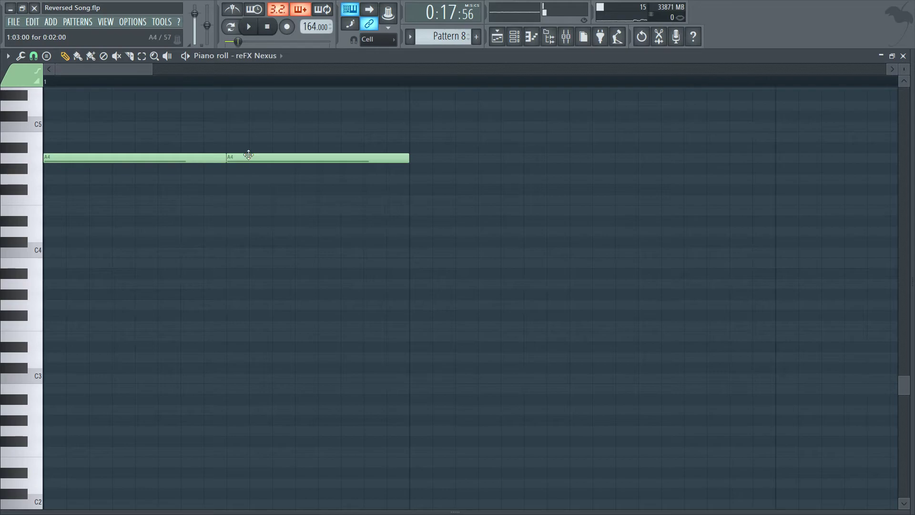
left_click(231, 28)
right_click(251, 158)
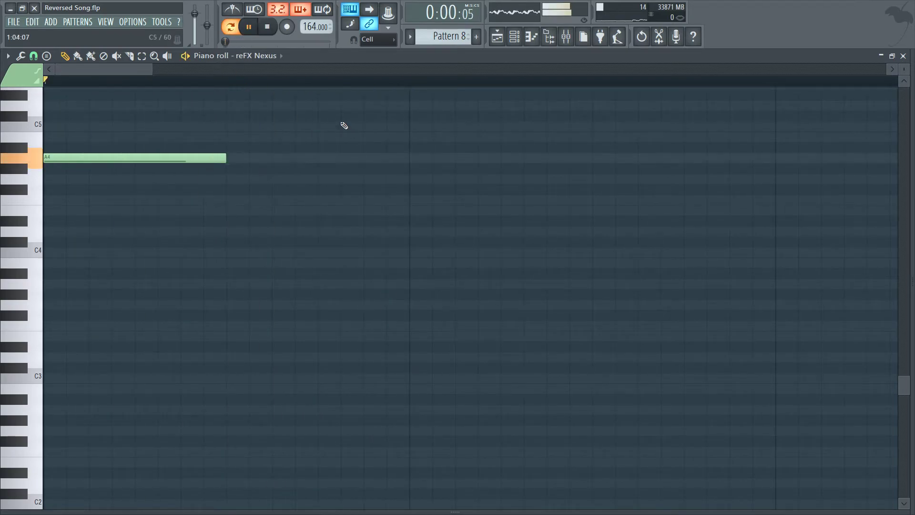
Add a C5 note at step 9 and a B4 note at step 13 of bar 1, and play the pattern
scroll(328, 84, "down", 2)
scroll(328, 85, "down", 2)
left_click(312, 126)
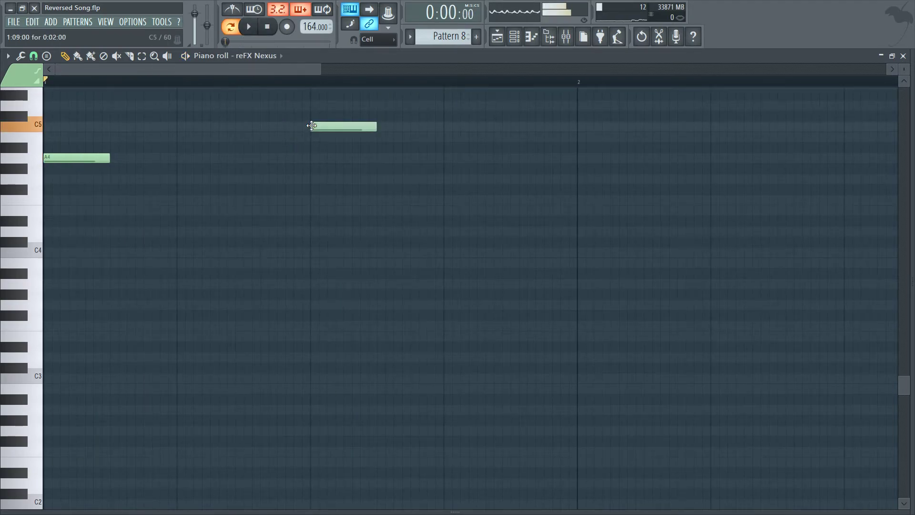
left_click(450, 137)
key("space")
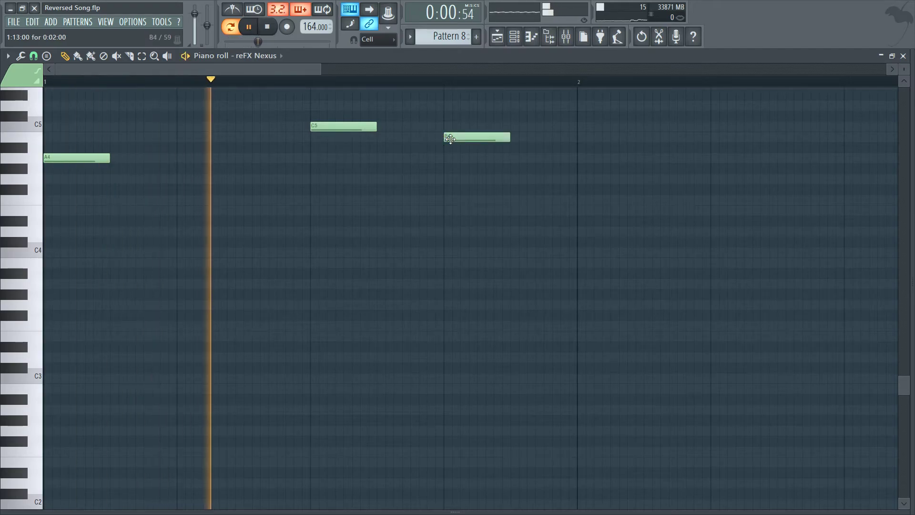
key("space")
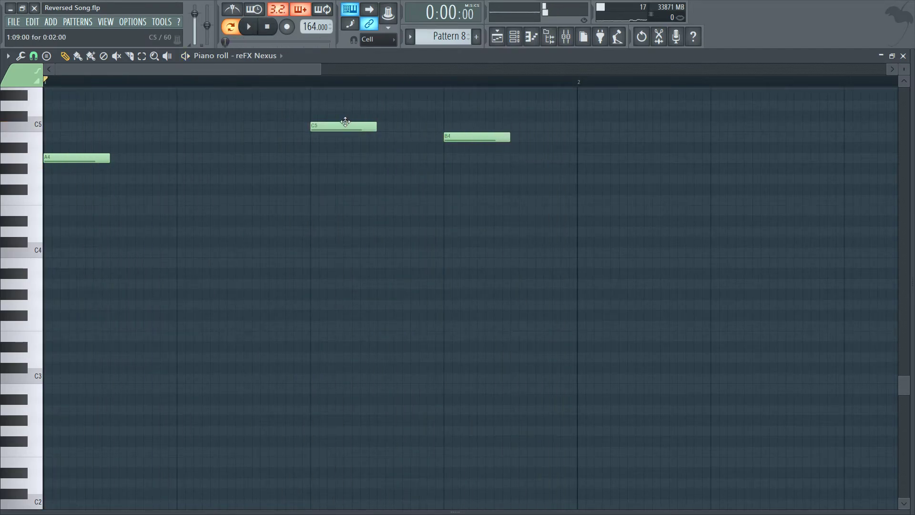
Move the C5 note to step 7 of bar 1 and play the pattern
left_click_drag(336, 129, 270, 135)
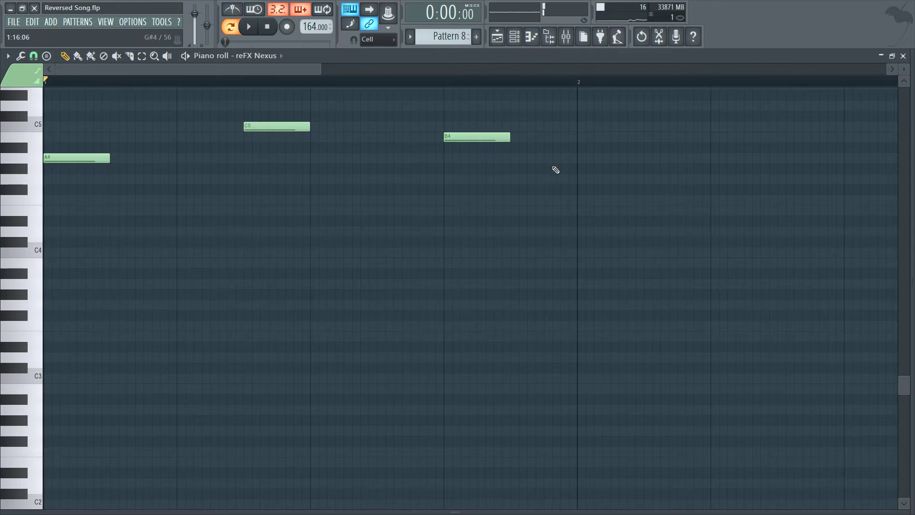
key("space")
key("space")
Add E4, G4 and A4 notes at steps 1, 7 and 13 of bar 2, and play the melody
mouse_move(577, 273)
left_mouse_down()
mouse_move(576, 202)
mouse_move(579, 220)
left_mouse_up()
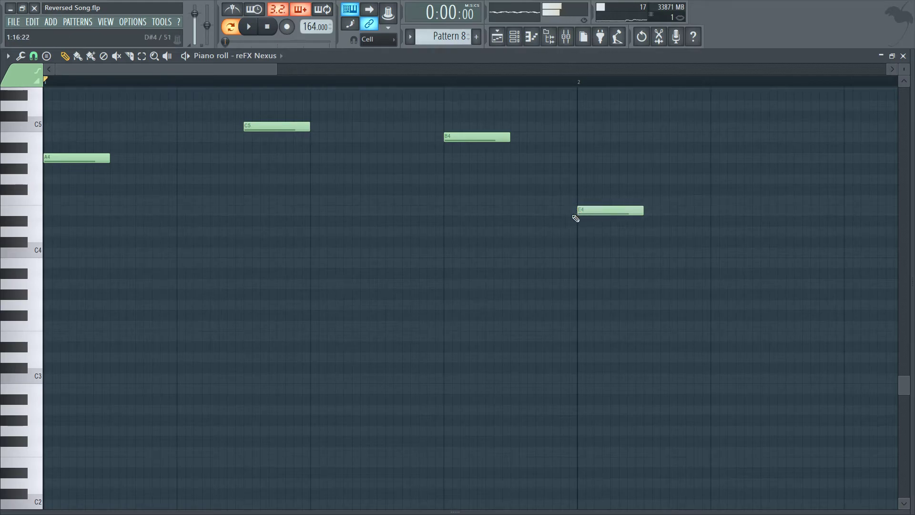
left_click_drag(257, 70, 360, 72)
left_click_drag(388, 171, 366, 186)
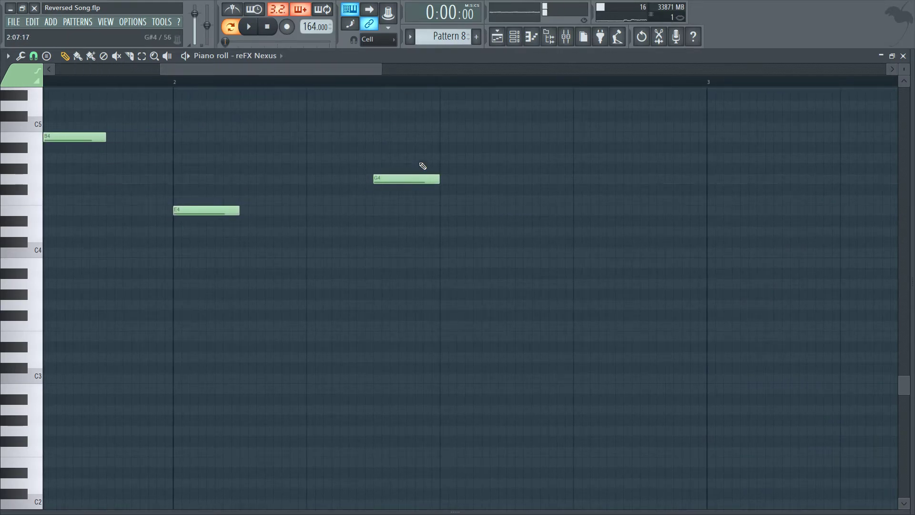
left_click(573, 162)
key("space")
scroll(451, 91, "down", 2)
scroll(451, 88, "down", 1)
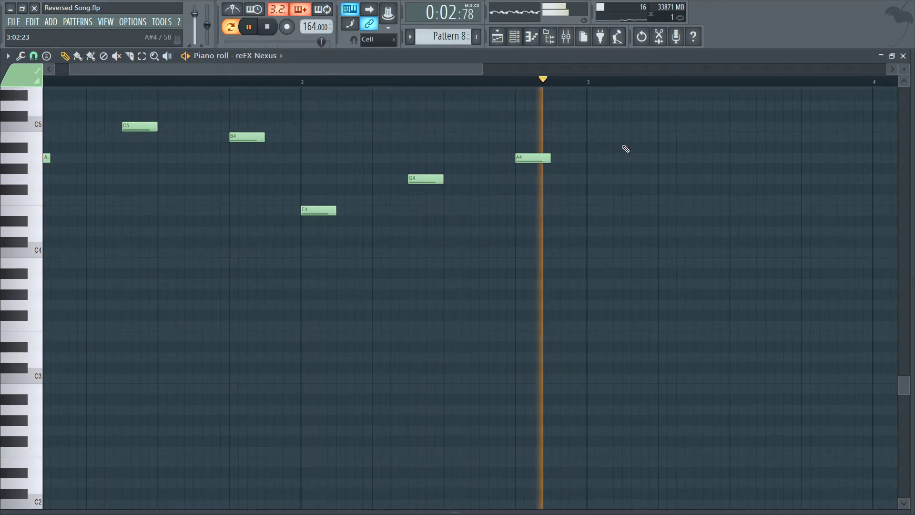
Place Pattern 8 on Track 3 of the playlist at bar 65 and play it together with the Pattern 2 clips
key("F7")
left_click_drag(680, 71, 628, 87)
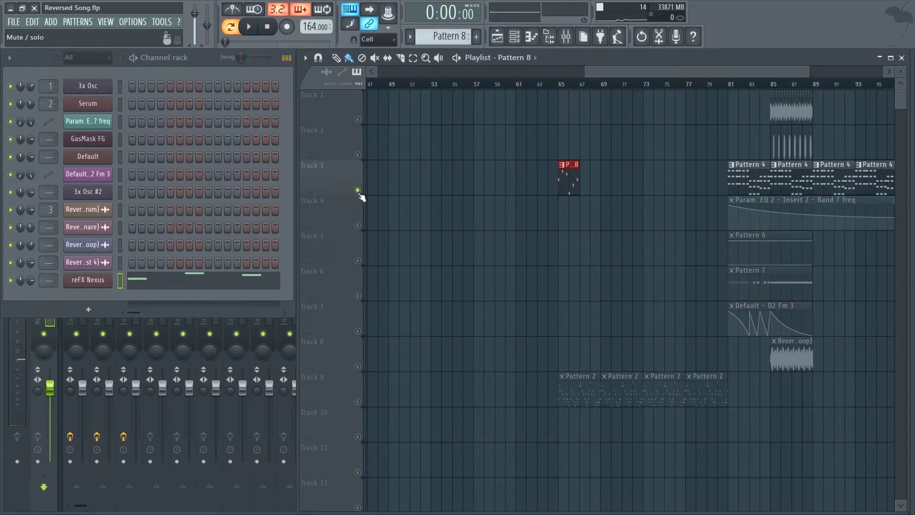
key("space")
left_click(551, 85)
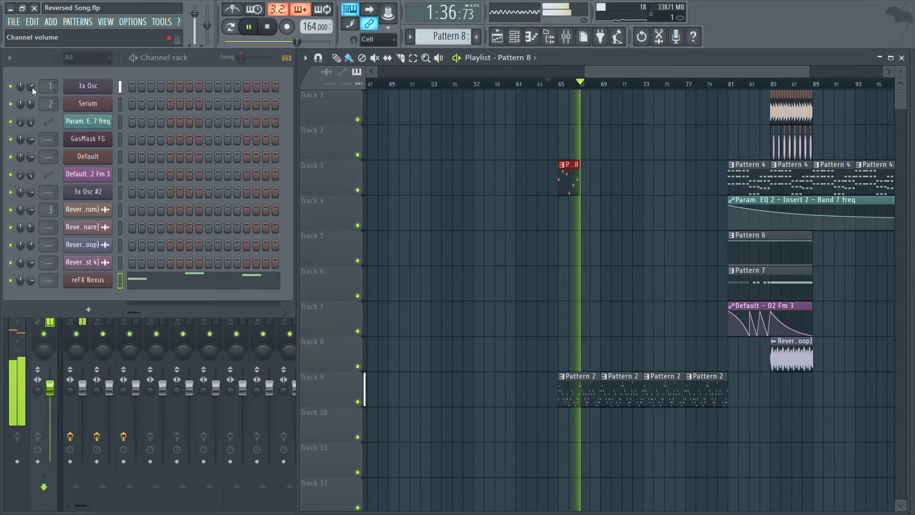
key("space")
key("space")
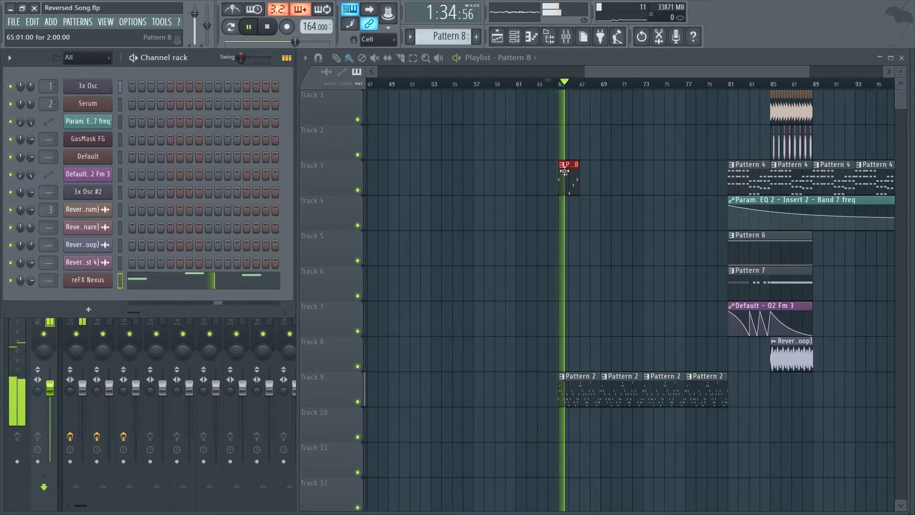
scroll(612, 74, "right", 1)
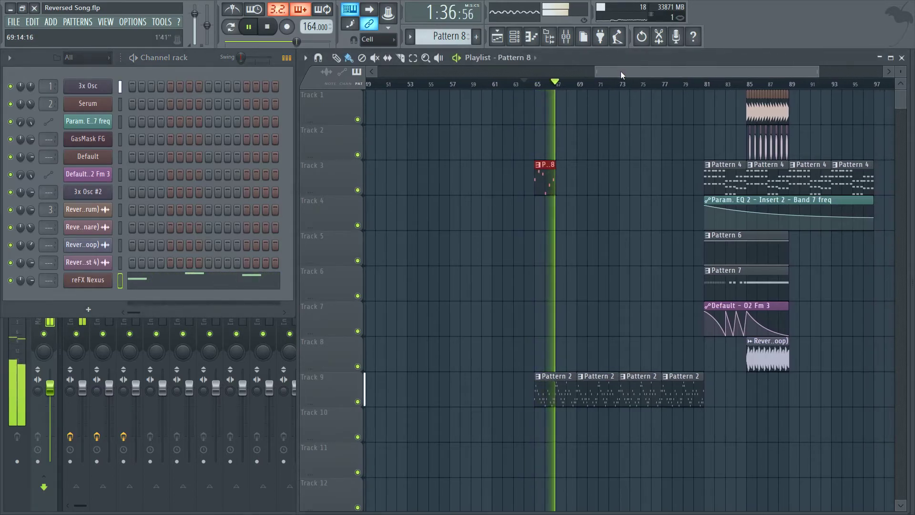
key("space")
Continue the Pattern 8 melody in bar 3 with F5, E5 and F5 notes at steps 1, 7 and 13
double_click(545, 177)
scroll(437, 84, "down", 5)
scroll(445, 125, "up", 1)
left_click(327, 233)
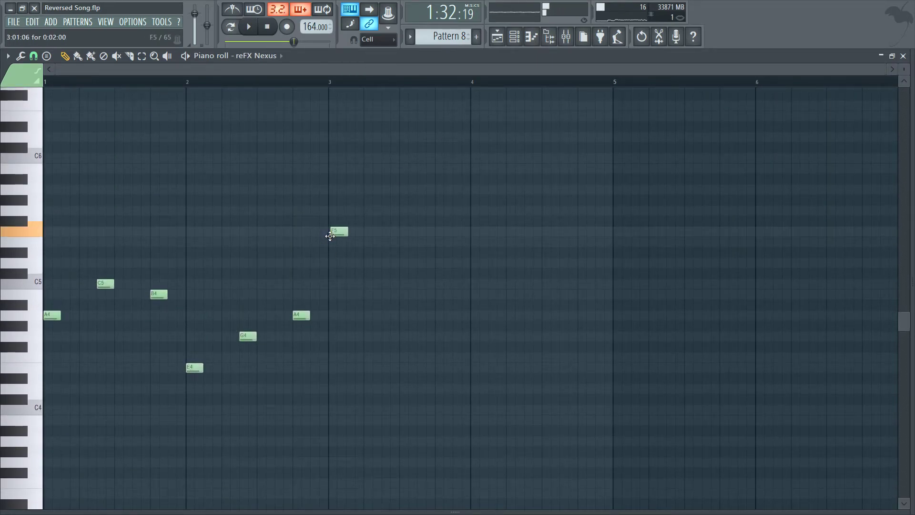
left_click_drag(330, 236, 329, 236)
left_click(364, 243)
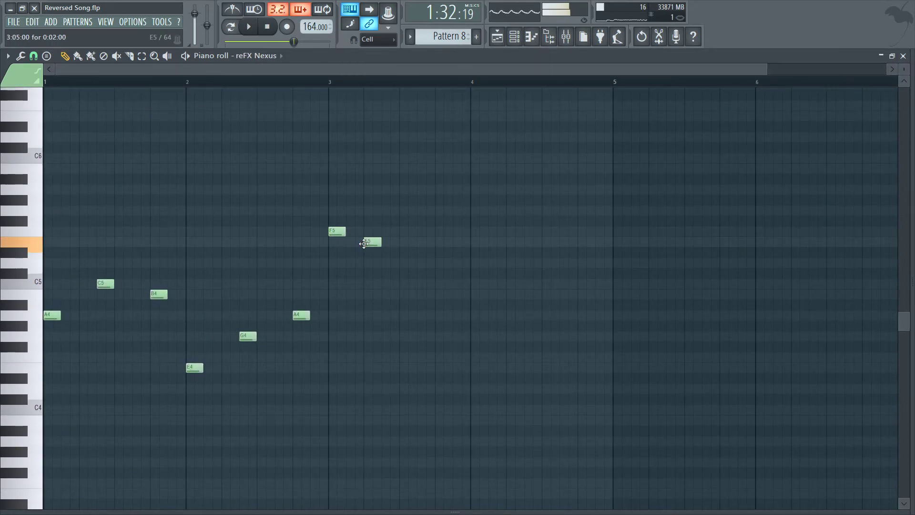
left_click(404, 232)
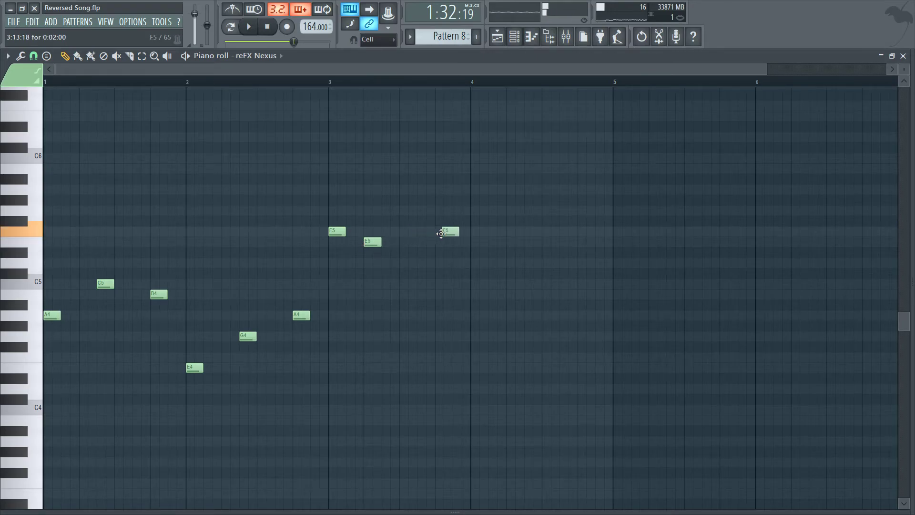
left_click_drag(367, 246, 387, 243)
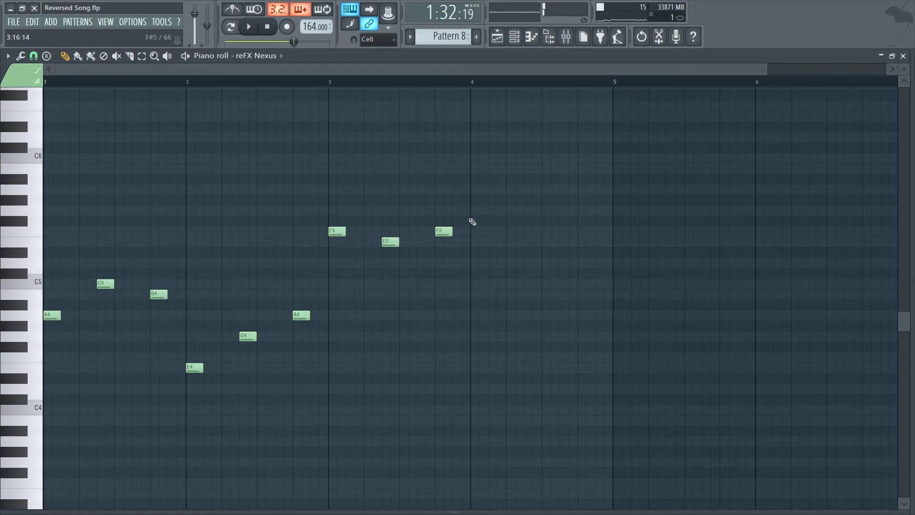
Add G5, D5, E5 and D5 notes at steps 1, 7, 13 and 15 of bar 4
left_click(475, 190)
left_click_drag(470, 191, 468, 210)
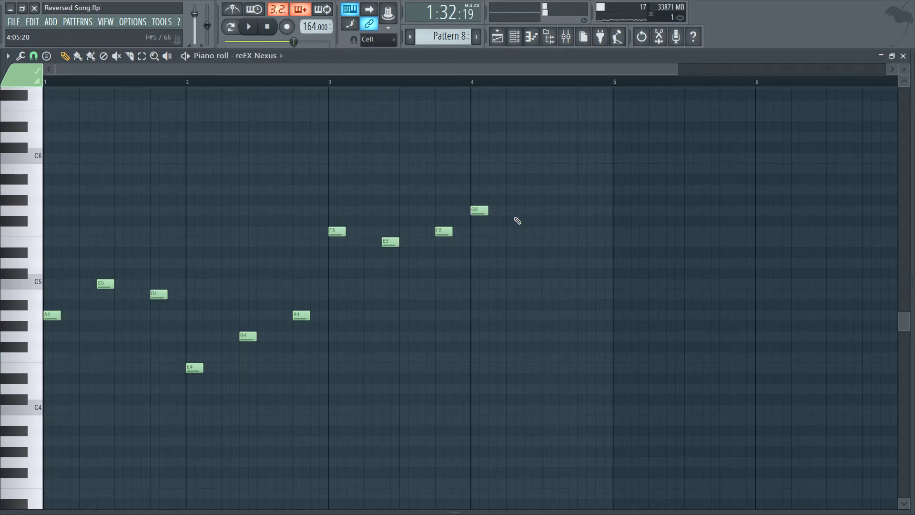
left_click(525, 261)
left_click(581, 245)
left_click_drag(599, 257, 592, 272)
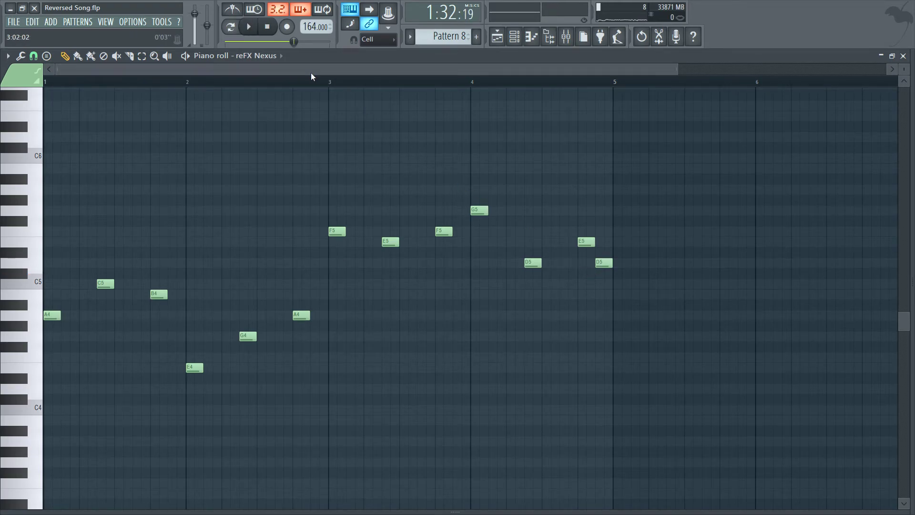
Place Pattern 8 on Track 5 at bar 17 above the Reversed Song (Test 4) audio clip and play both together
key("F7")
left_click_drag(562, 189, 560, 263)
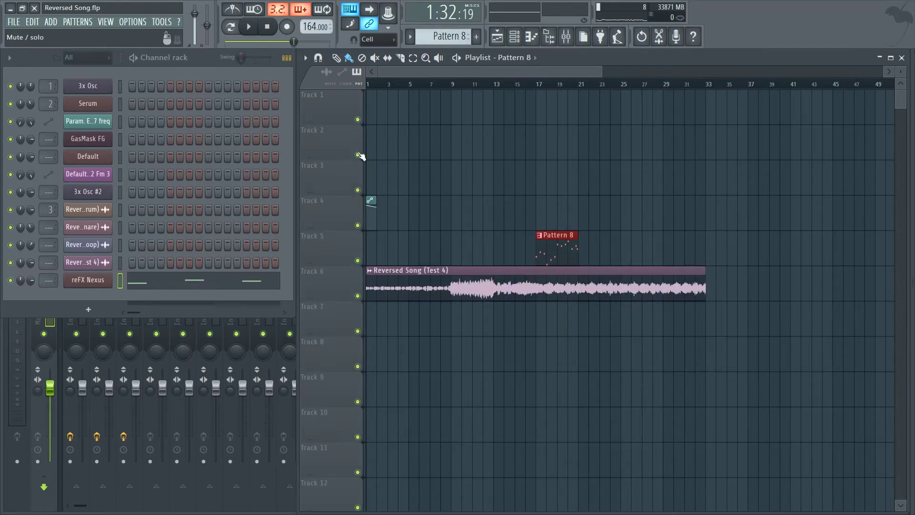
left_click(528, 90)
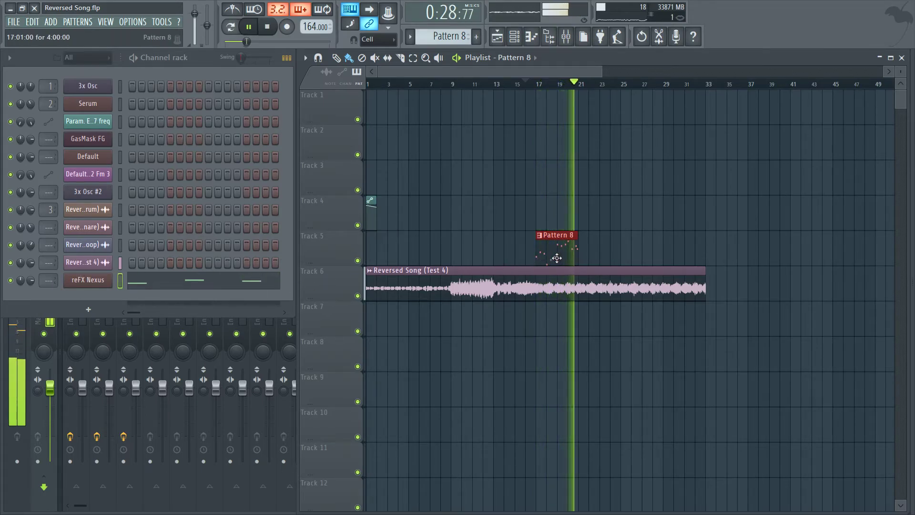
key("space")
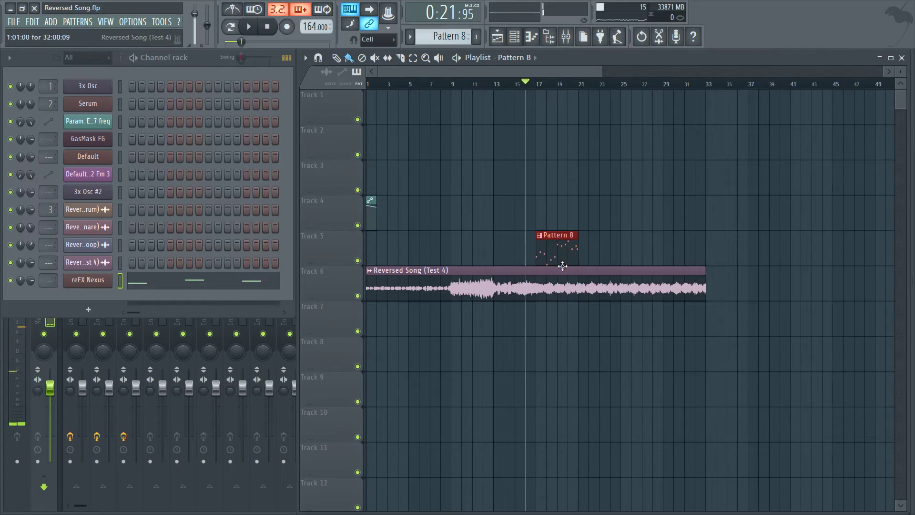
scroll(542, 91, "down", 2)
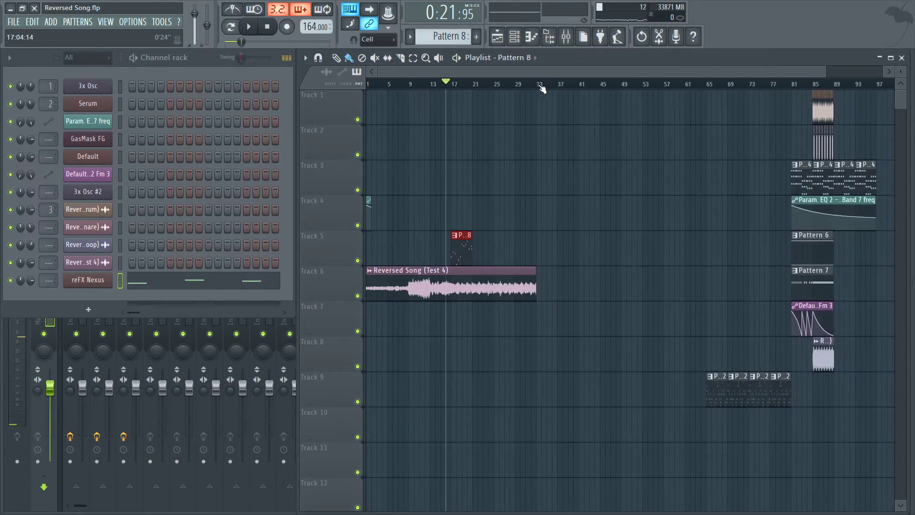
Flip the Pattern 8 notes horizontally in the piano roll
double_click(454, 253)
scroll(371, 86, "down", 4)
left_click(8, 57)
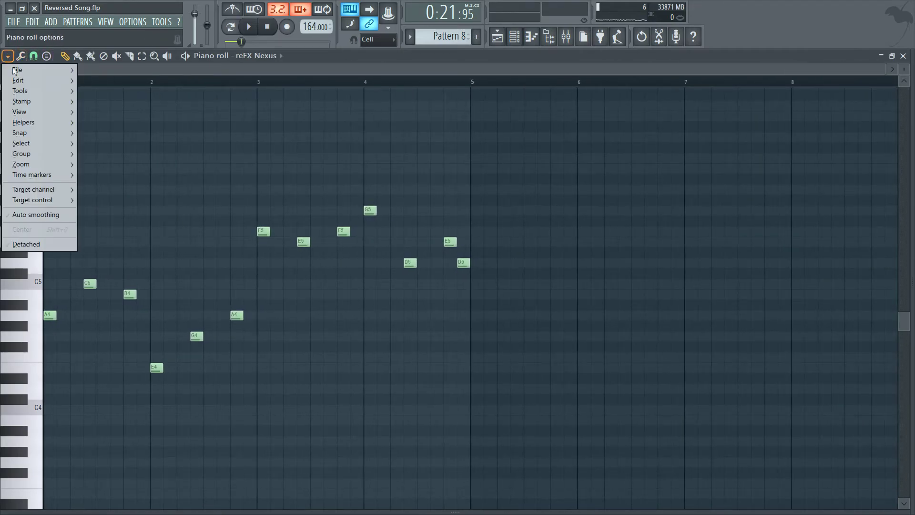
mouse_move(36, 78)
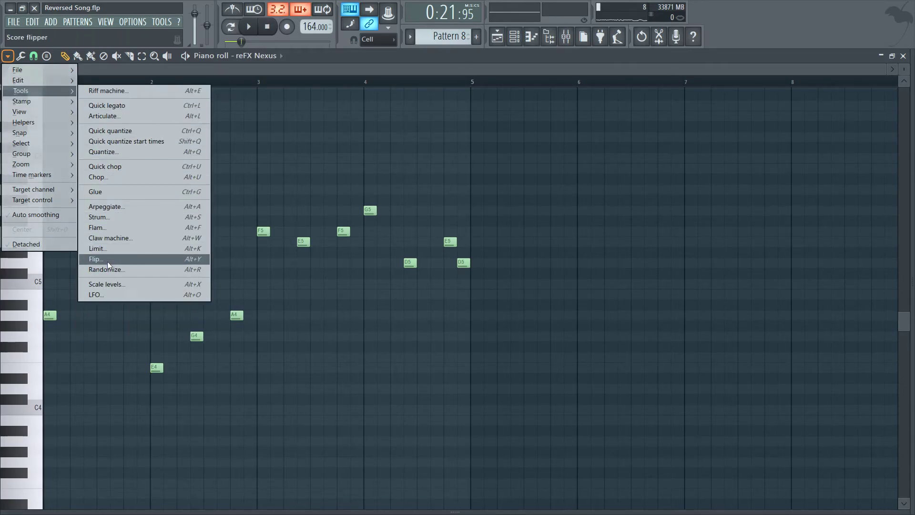
left_click(107, 260)
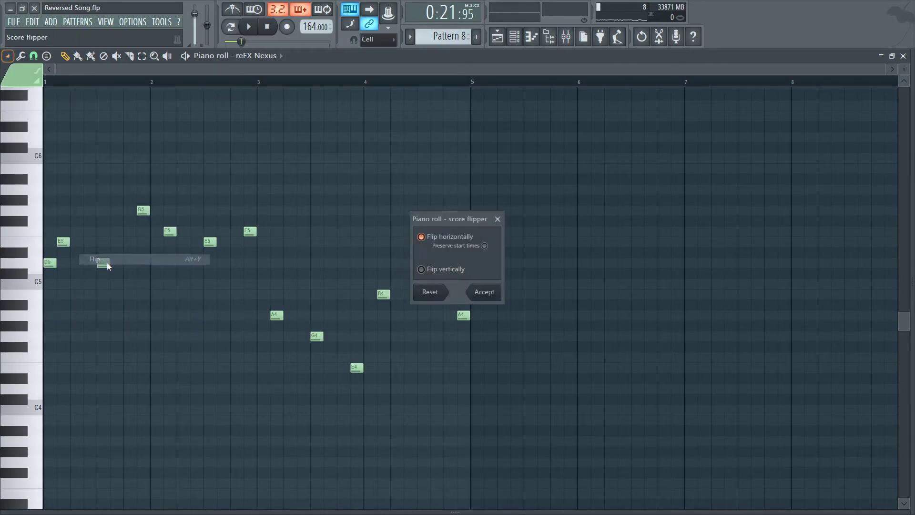
left_click(484, 292)
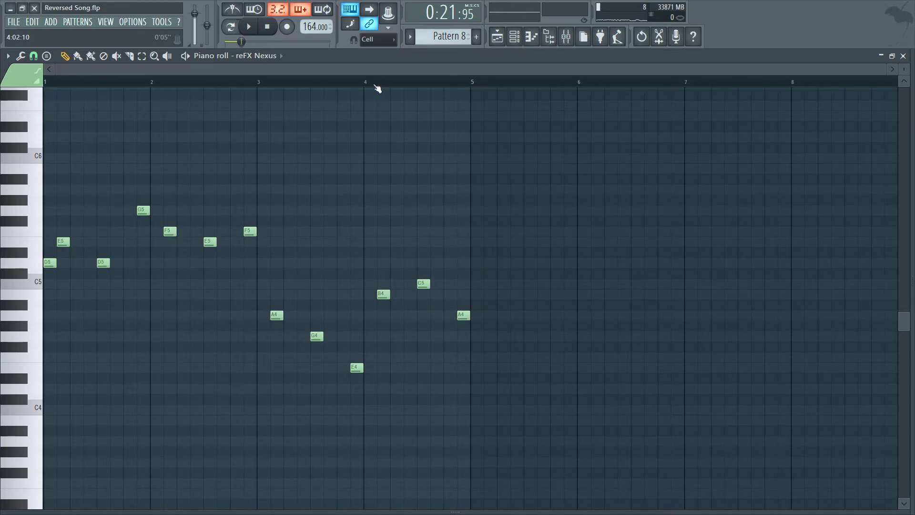
Lay four Pattern 8 clips on Track 10 under the Pattern 2 clips and select bars 65 to 81 of the timeline
key("F7")
mouse_move(459, 248)
left_mouse_down()
mouse_move(778, 277)
mouse_move(789, 425)
mouse_move(774, 438)
mouse_move(709, 437)
mouse_move(780, 427)
left_mouse_up()
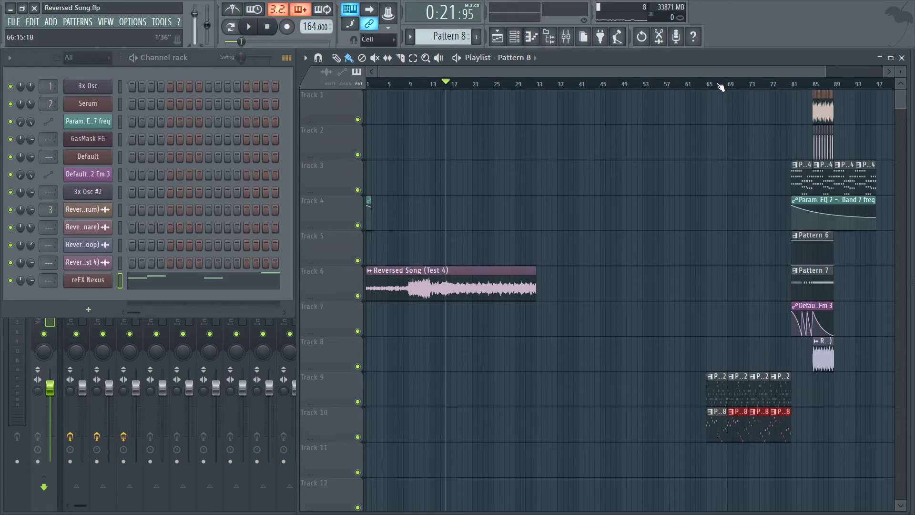
left_click_drag(709, 88, 794, 109)
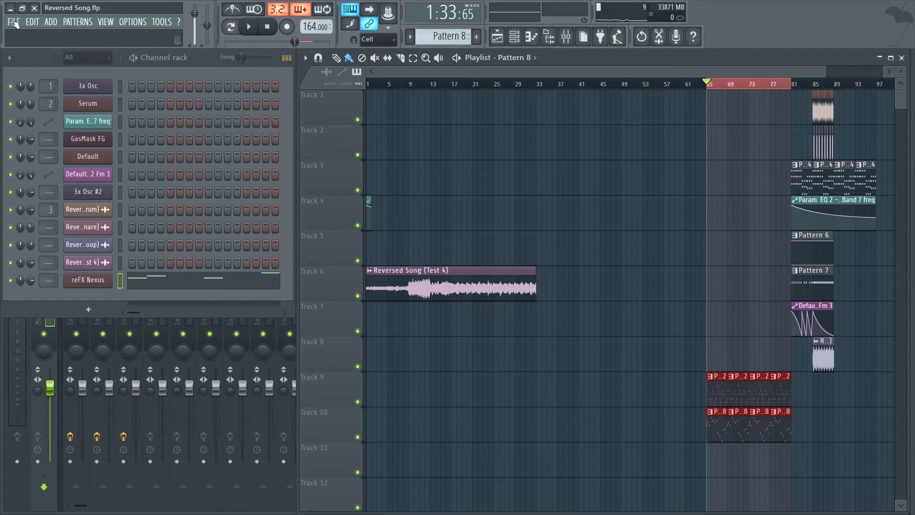
Export the selected bars as an MP3 file named Reversed Song (Test 5) and start rendering
left_click(15, 22)
mouse_move(35, 117)
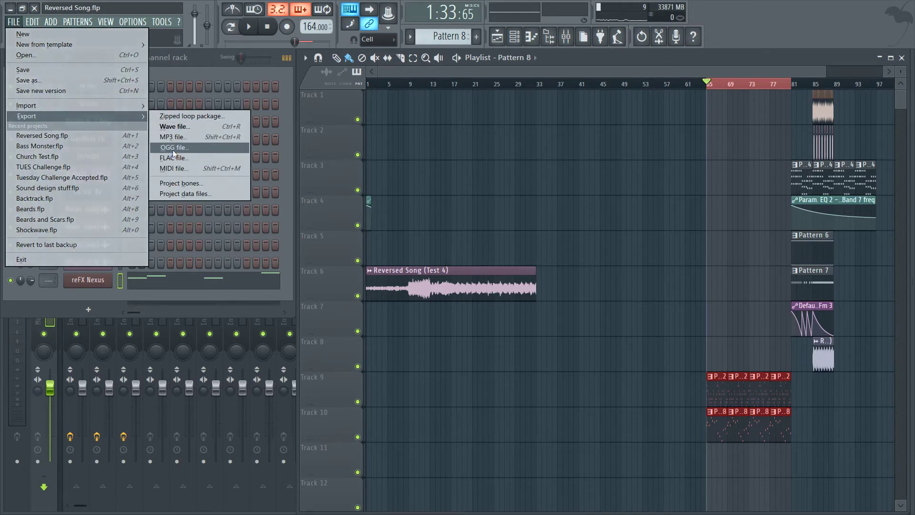
left_click(172, 137)
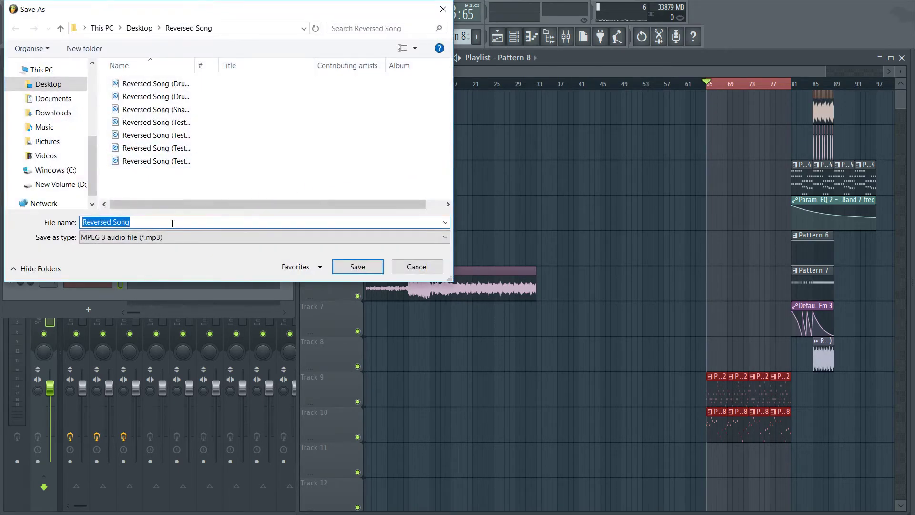
left_click(174, 161)
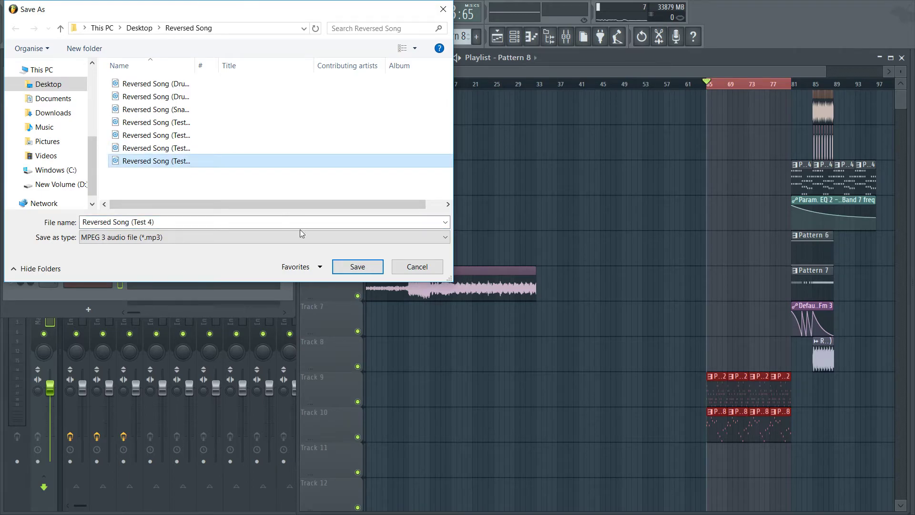
left_click(357, 267)
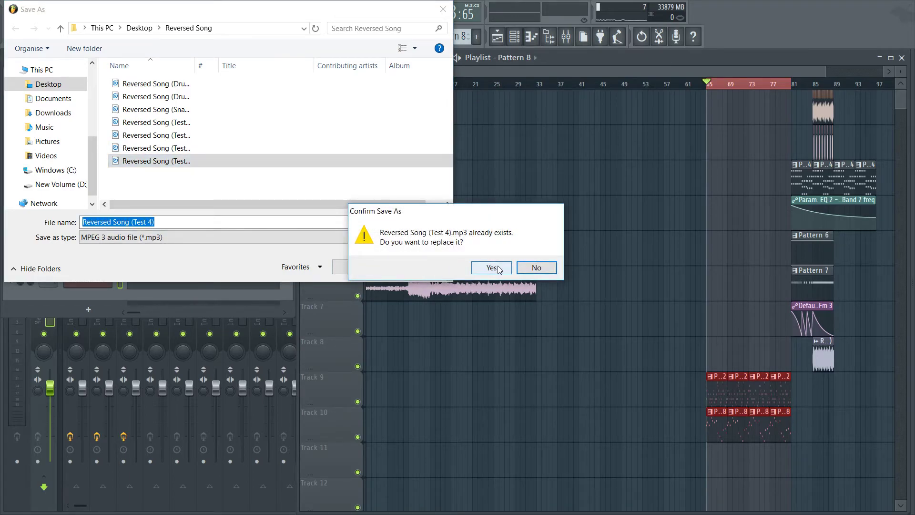
left_click(527, 269)
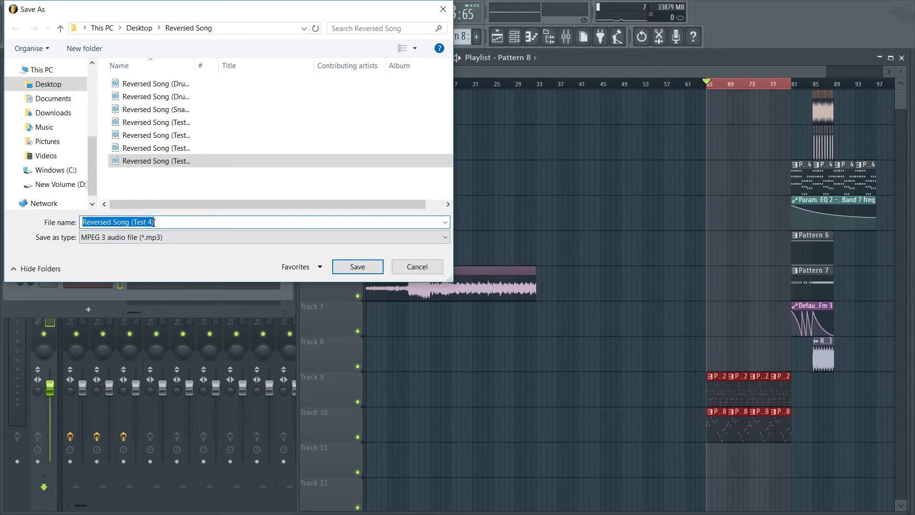
key("End")
key("Left")
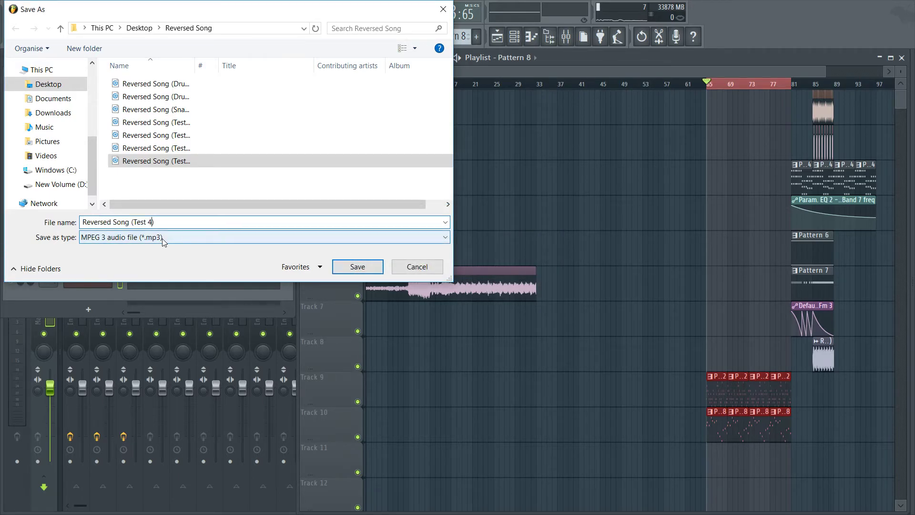
key("BackSpace")
type("5")
key("Return")
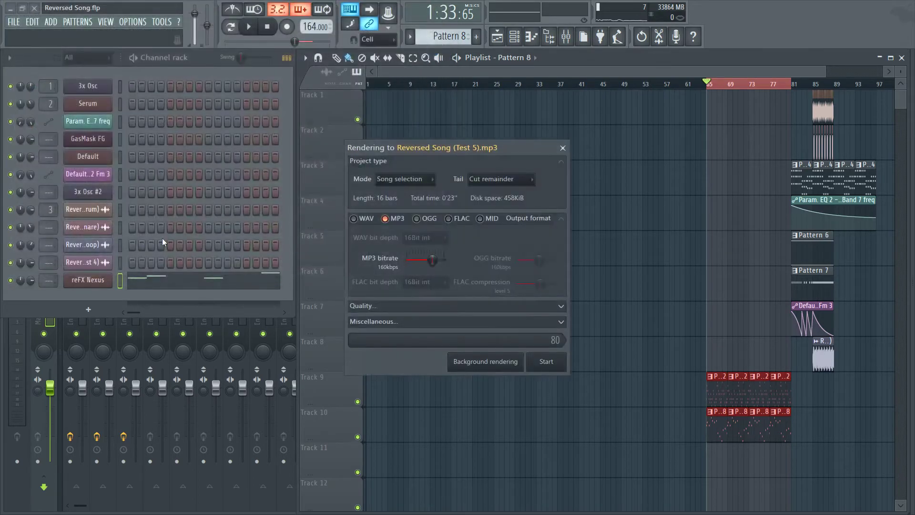
left_click(546, 362)
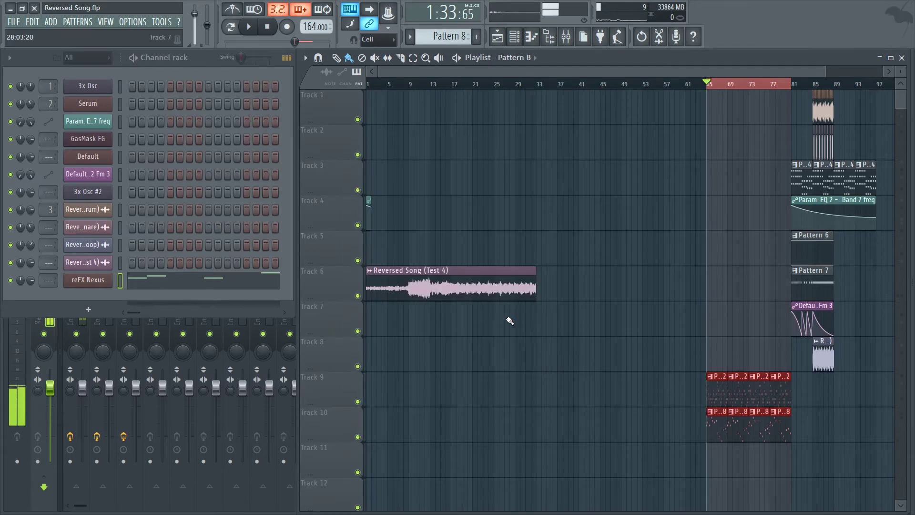
Shorten the Reversed Song (Test 4) clip to end at bar 17 and place Reversed Song (Test 5) on Track 7 from there
left_click_drag(536, 285, 450, 286)
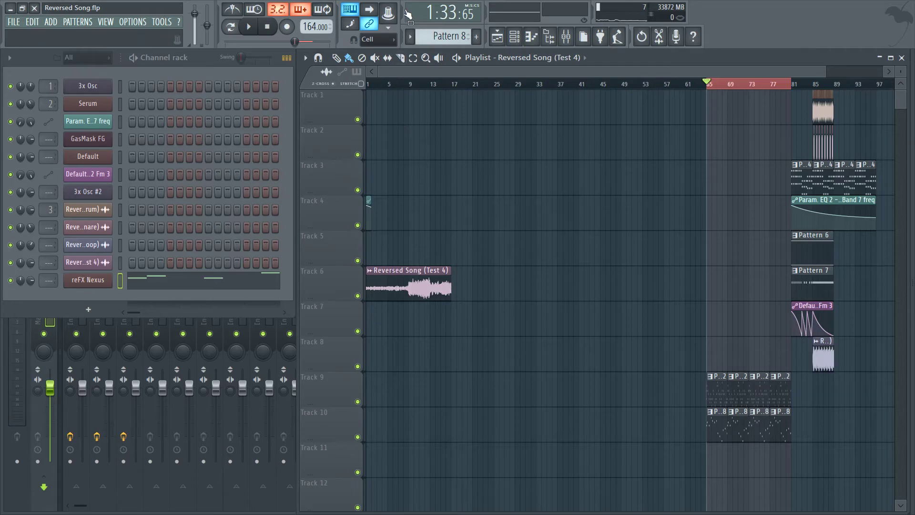
key("super+Tab")
left_click(577, 139)
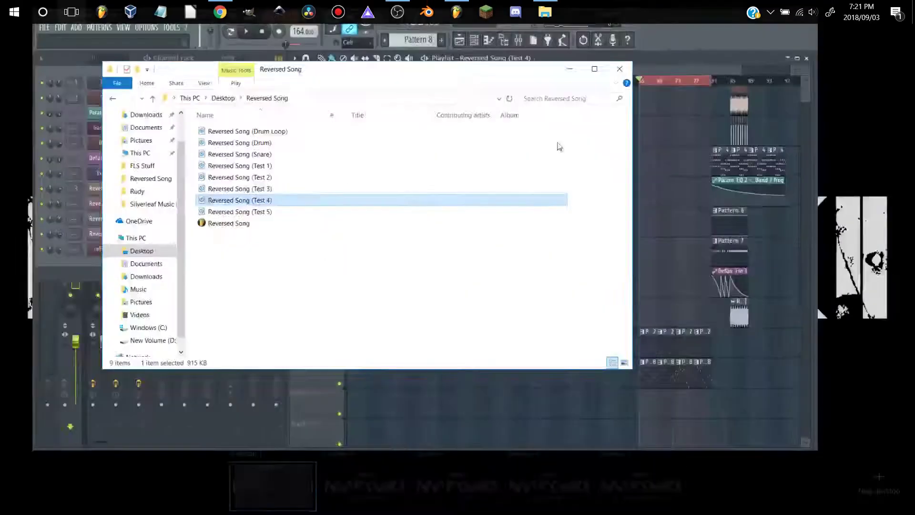
left_click_drag(192, 236, 366, 444)
left_click_drag(459, 457, 478, 300)
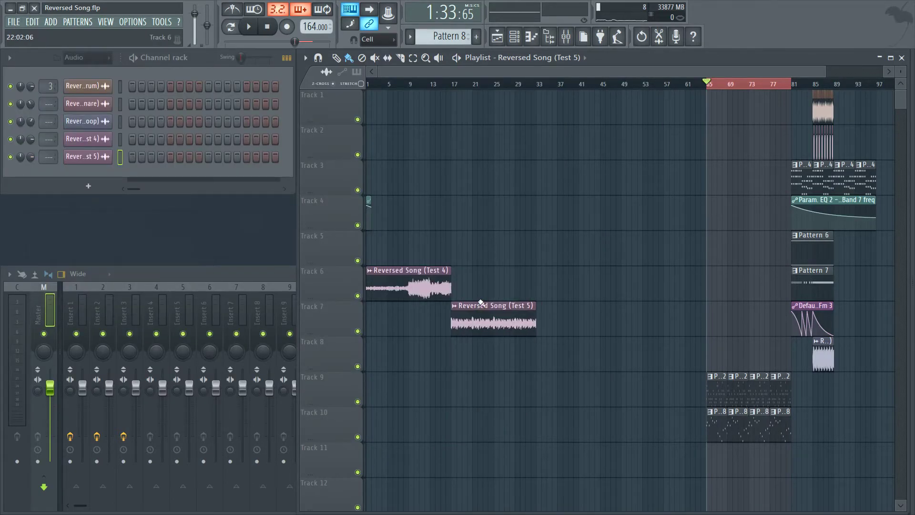
Reverse the Reversed Song (Test 5) sample and play the arrangement from about bar 13
double_click(477, 319)
left_click(231, 274)
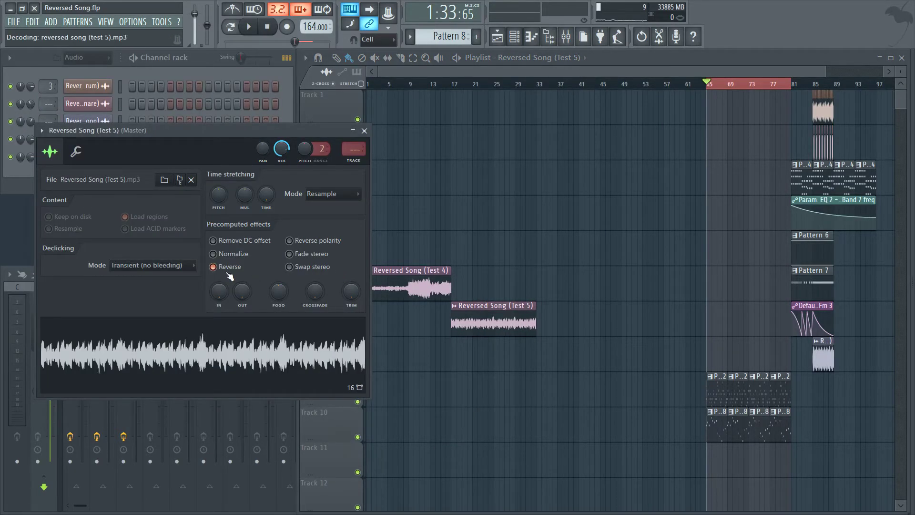
key("space")
left_click(432, 85)
key("space")
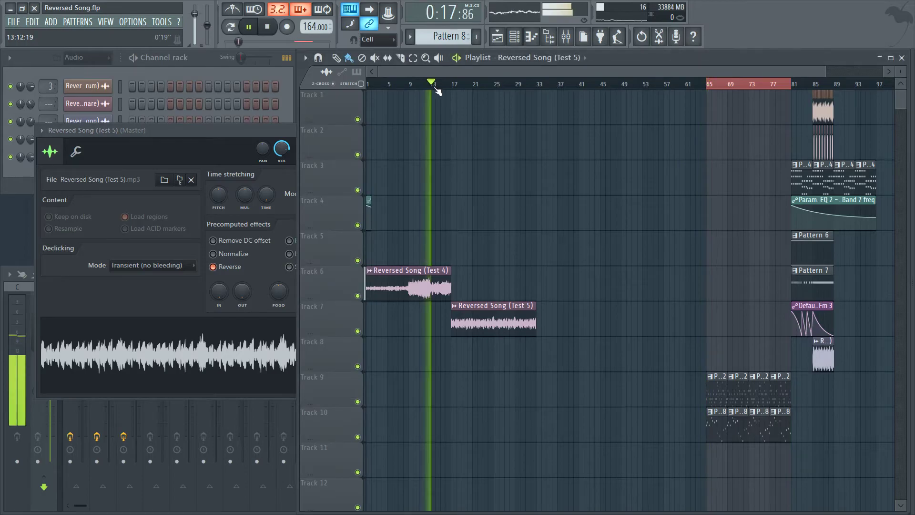
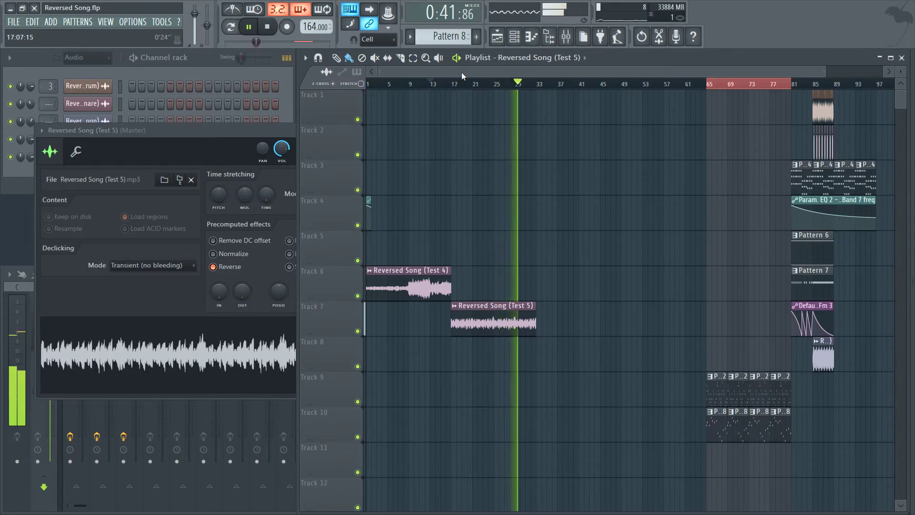
key("space")
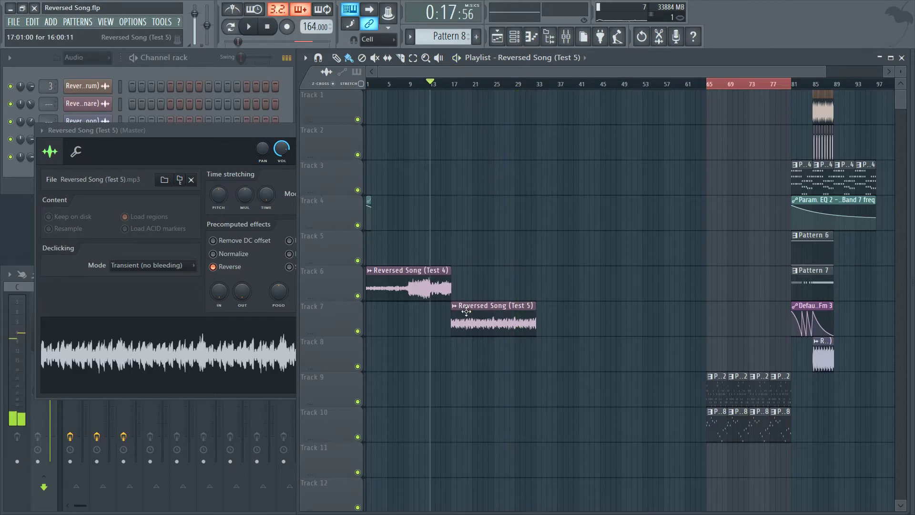
left_click(355, 291)
left_click(365, 131)
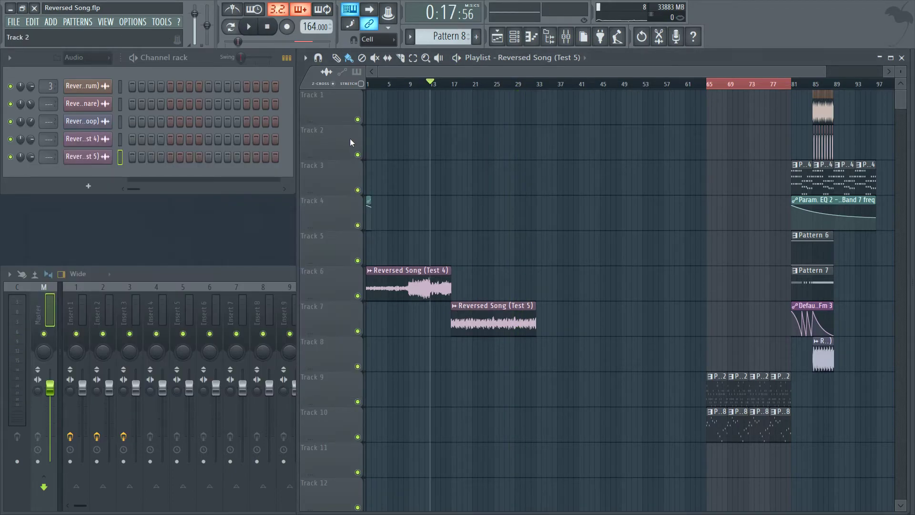
Mute Track 10 and export the selected bars as an MP3 named Reversed Song (Test 5 without the closing parenthesis
left_click(358, 436)
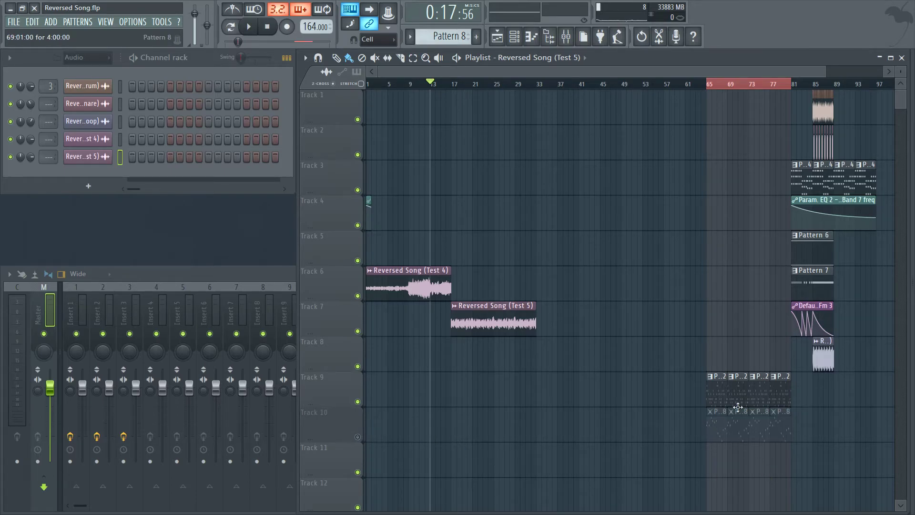
left_click(14, 22)
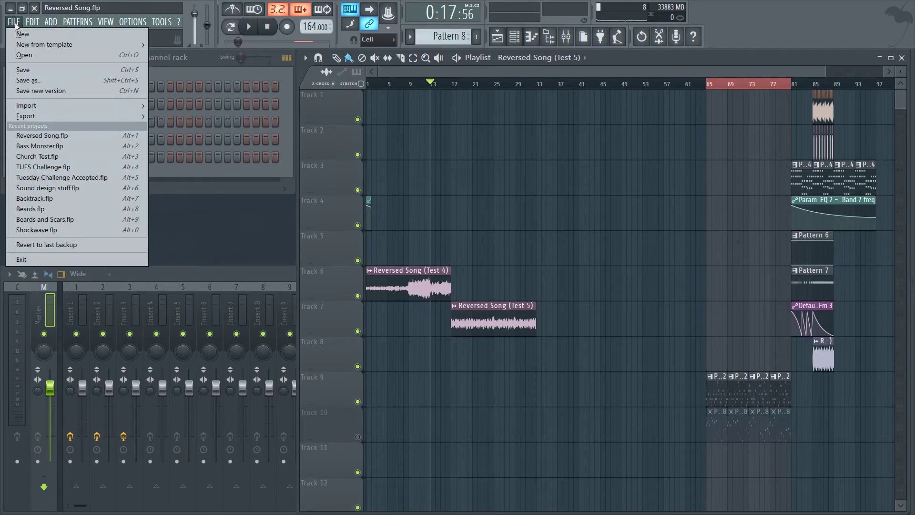
mouse_move(71, 115)
left_click(182, 143)
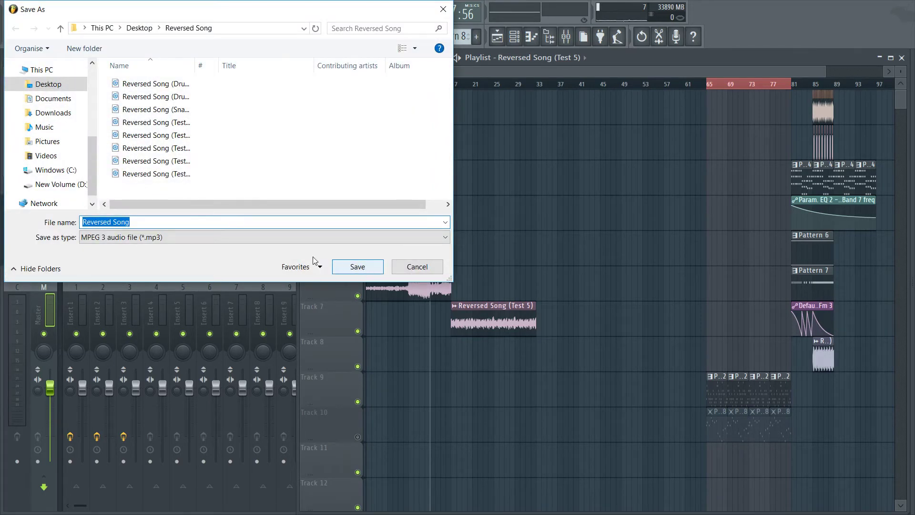
left_click(173, 174)
left_click(167, 222)
left_click(167, 222)
left_click(154, 222)
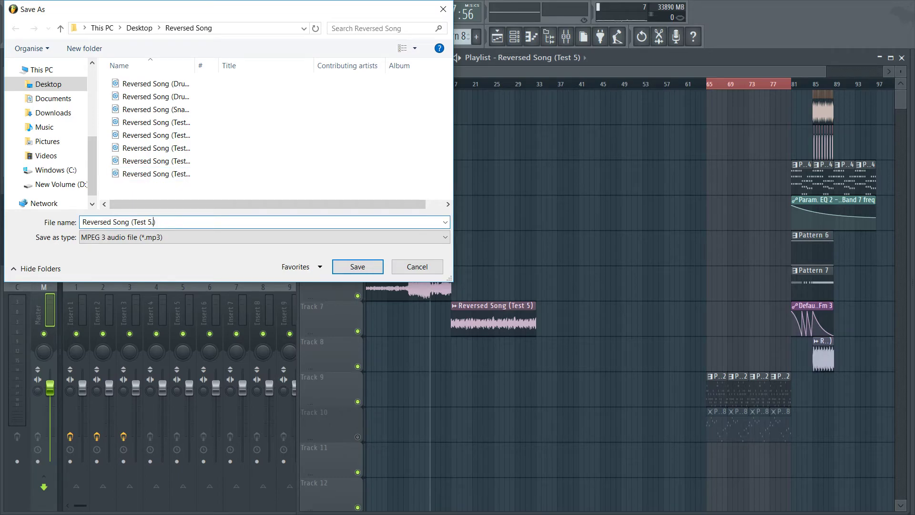
key("Return")
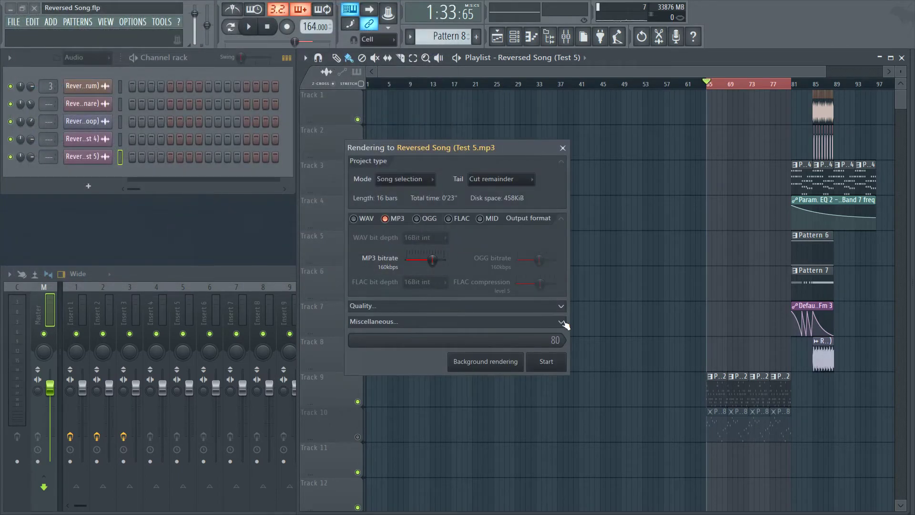
left_click(533, 362)
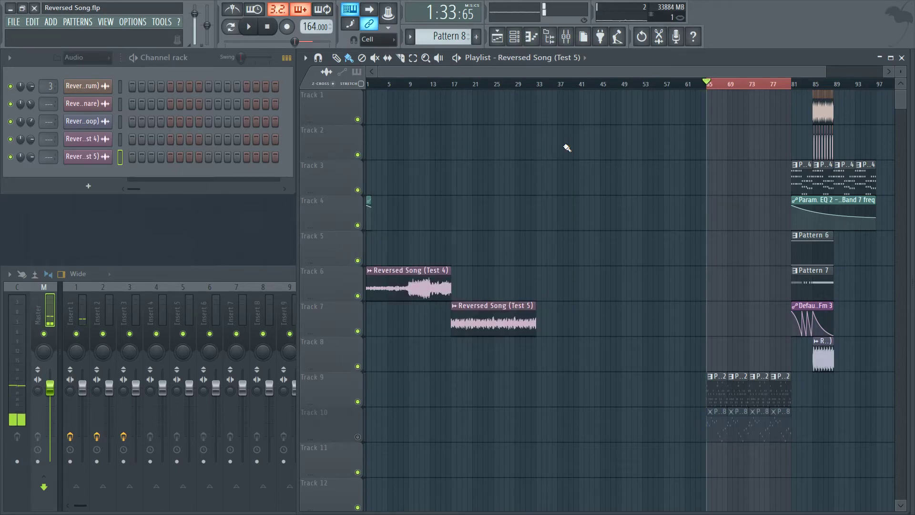
Place the newly rendered Reversed Song (Test 5 file on Track 8 at bar 17 and delete the Track 7 clip
key("super+Tab")
left_click(578, 139)
left_click_drag(175, 253, 276, 283)
left_click_drag(227, 254, 478, 342)
right_click(470, 324)
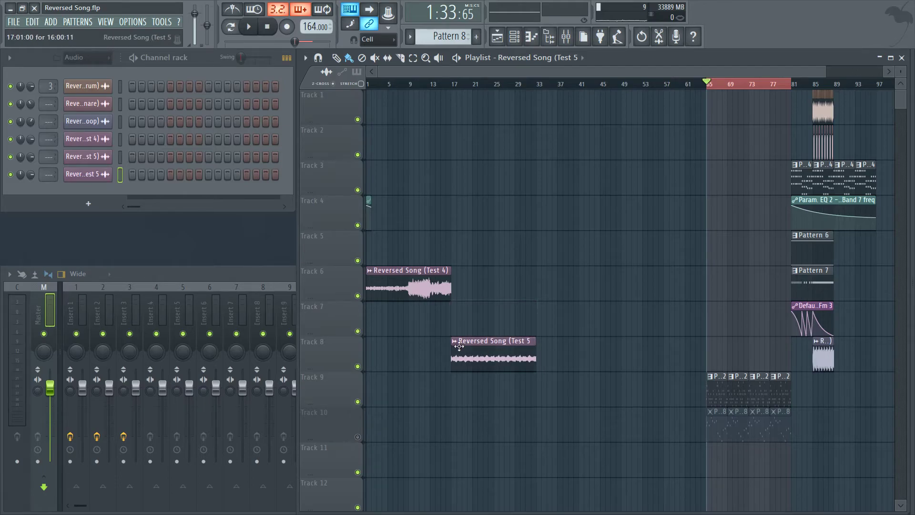
Reverse the sample of the Track 8 clip and play the arrangement from about bar 13
double_click(525, 360)
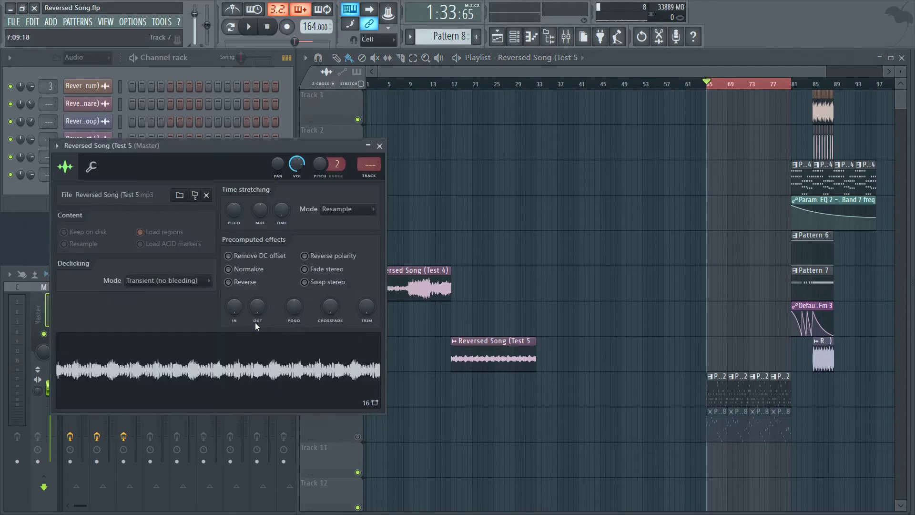
left_click(229, 282)
left_click(379, 146)
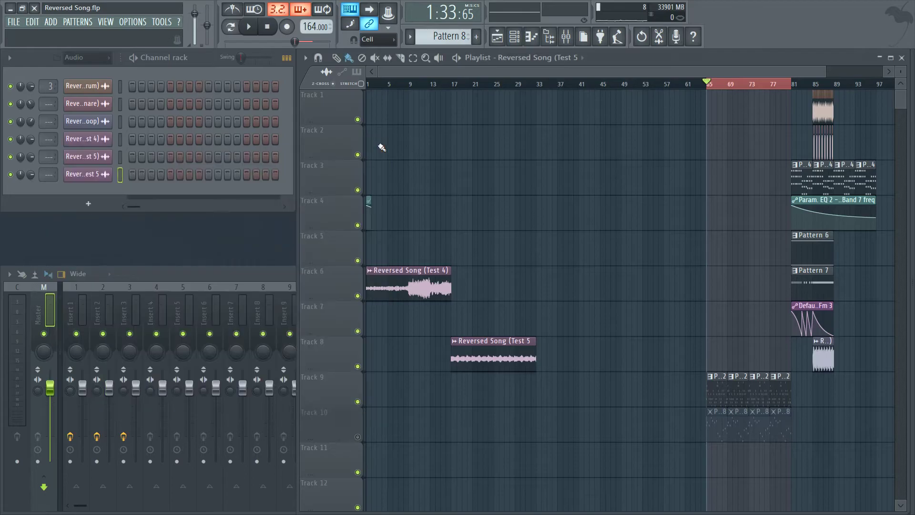
left_click(432, 86)
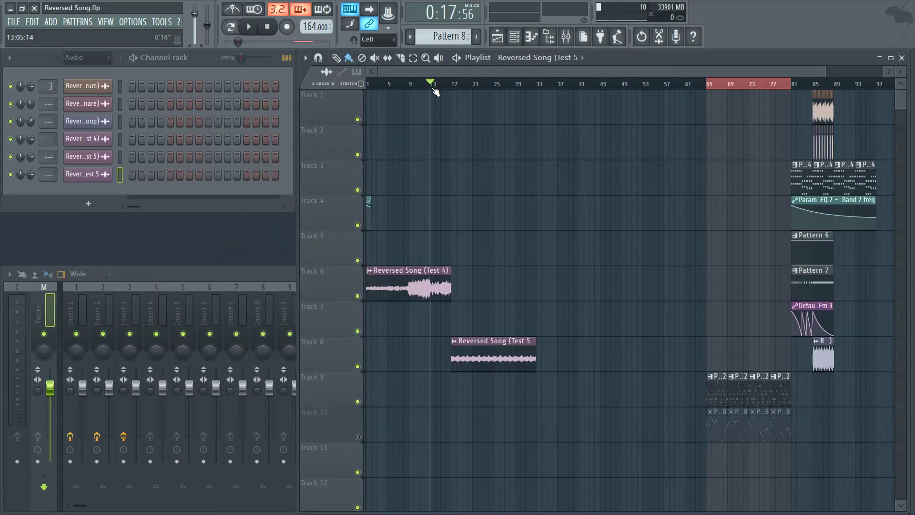
key("space")
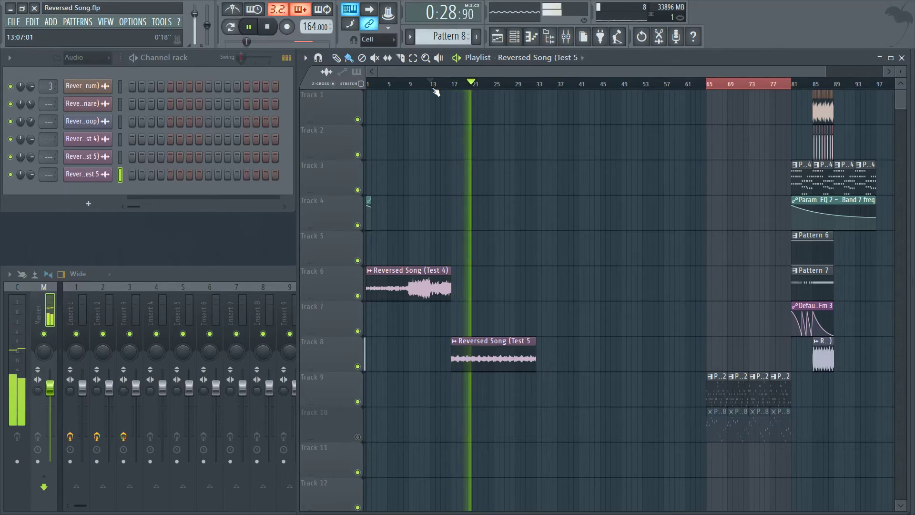
key("space")
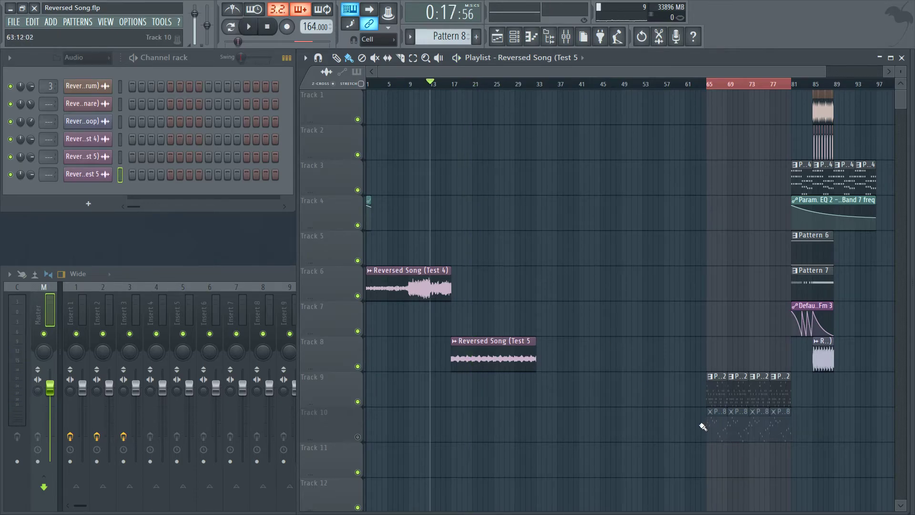
Solo Track 10 and export the selected bars as MP3, replacing the existing Reversed Song (Test 5 file
right_click(358, 437)
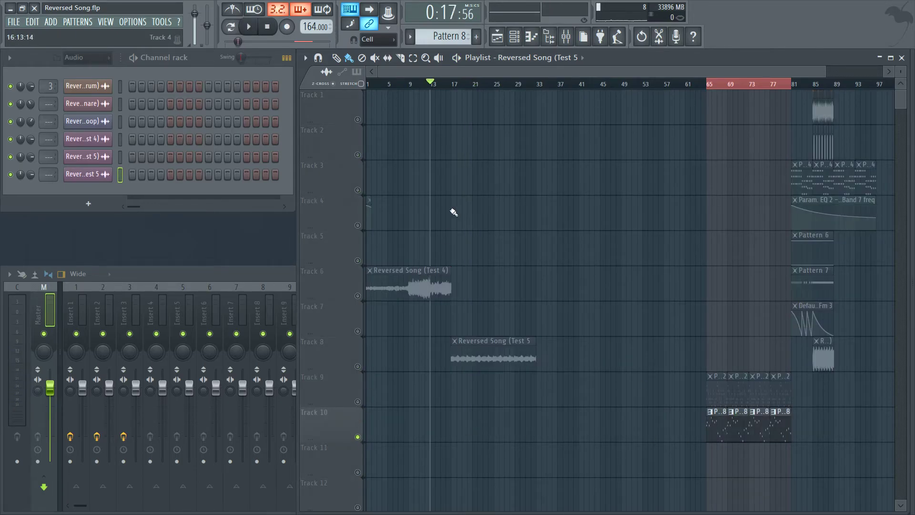
left_click(11, 22)
mouse_move(43, 116)
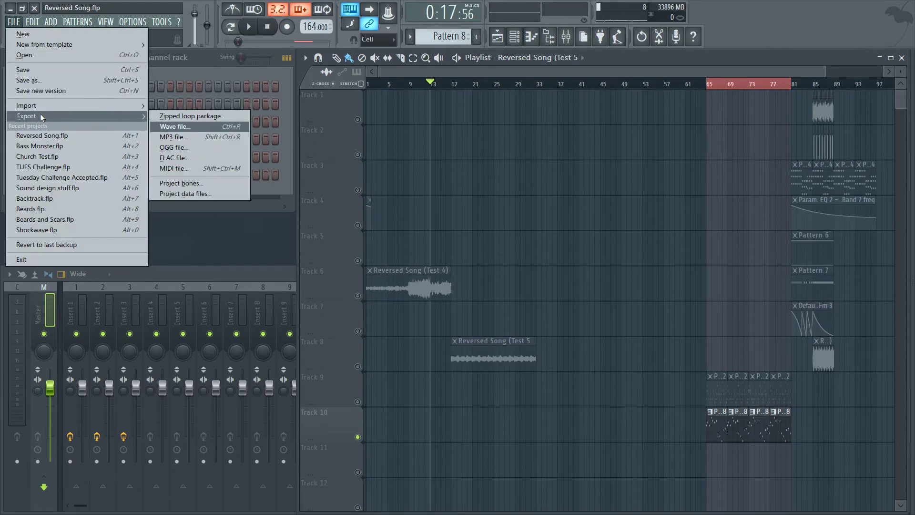
left_click(183, 138)
left_click(157, 187)
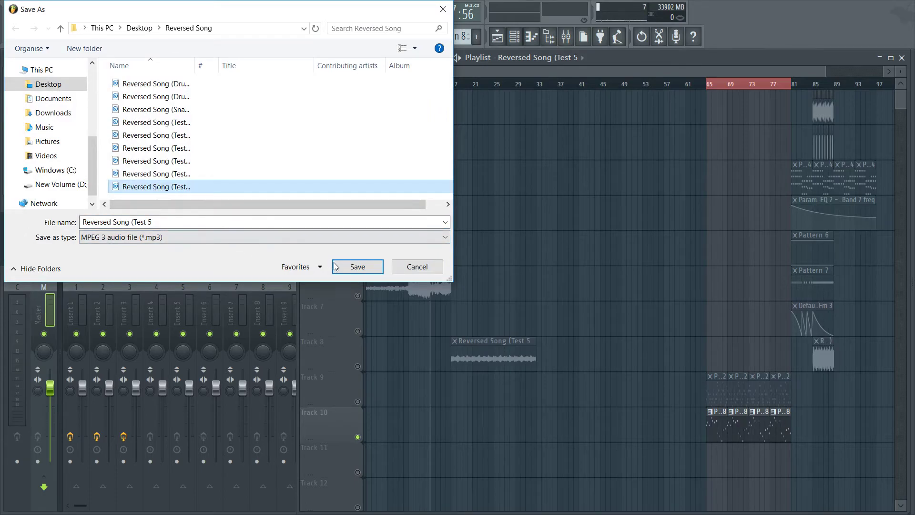
left_click(353, 268)
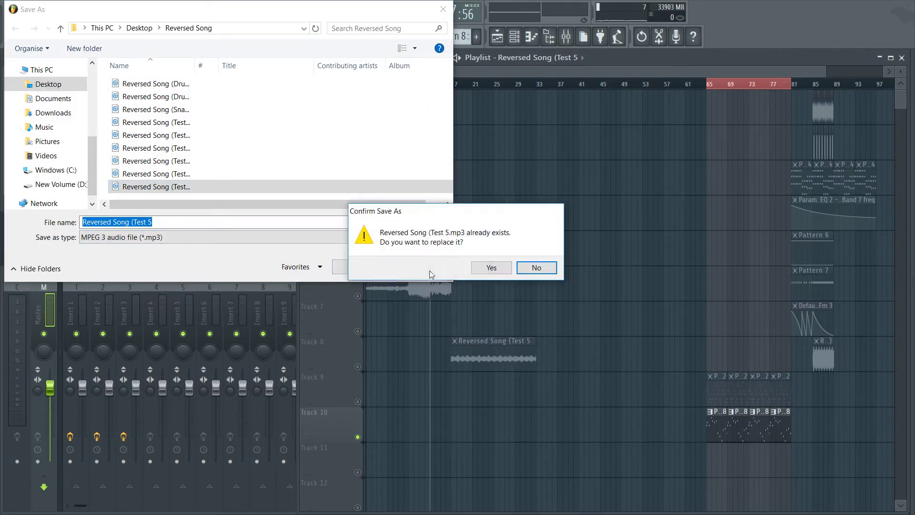
left_click(492, 268)
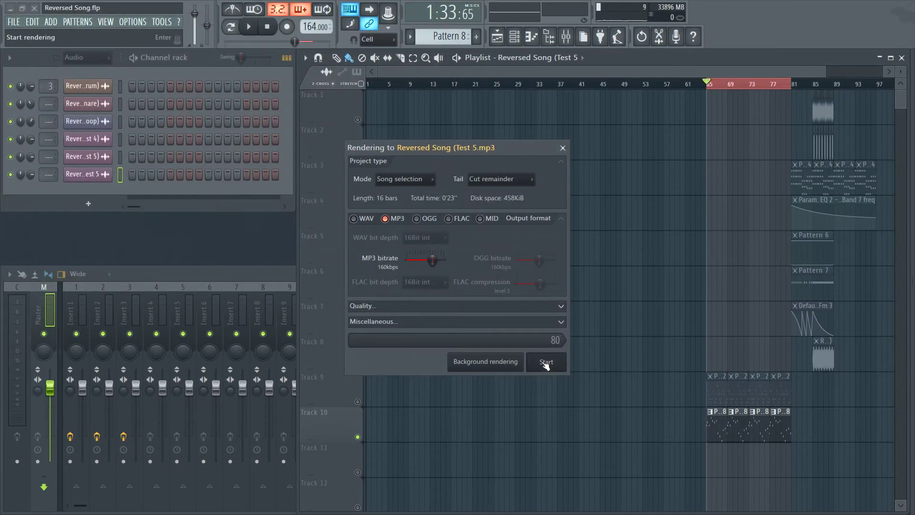
left_click(544, 362)
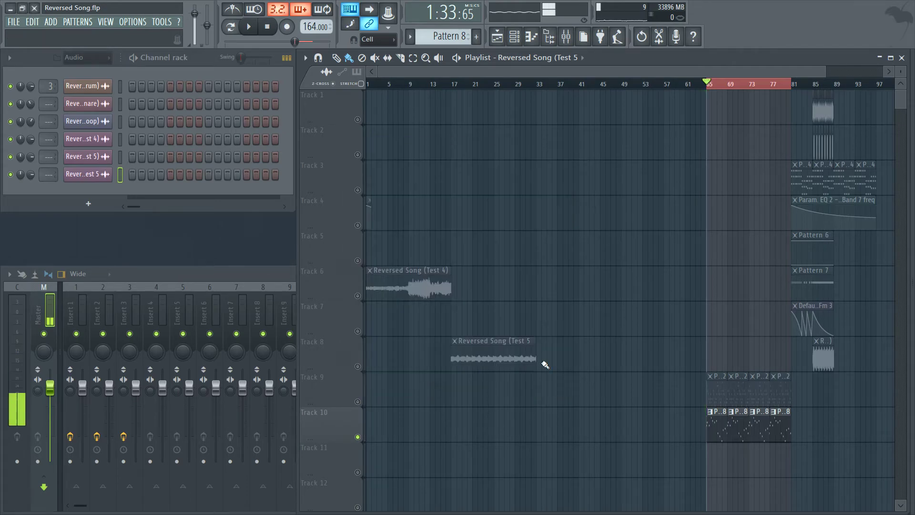
left_click(13, 22)
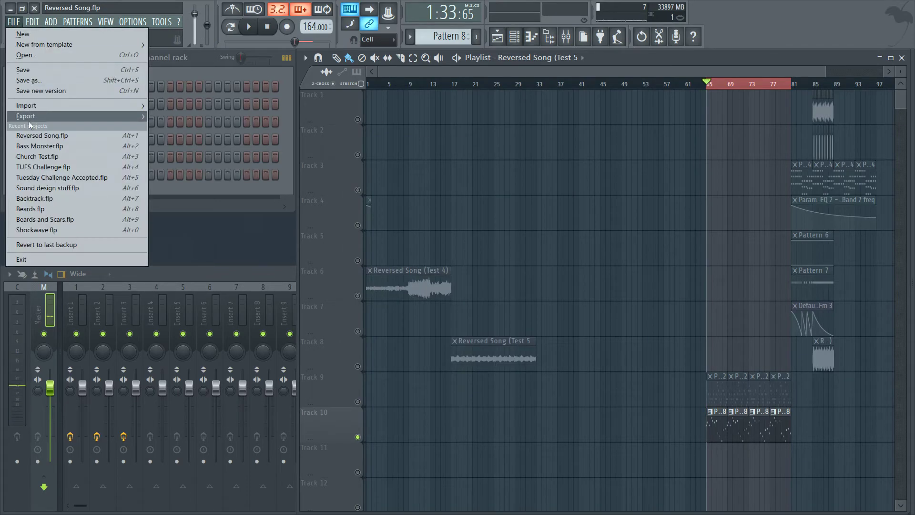
mouse_move(36, 111)
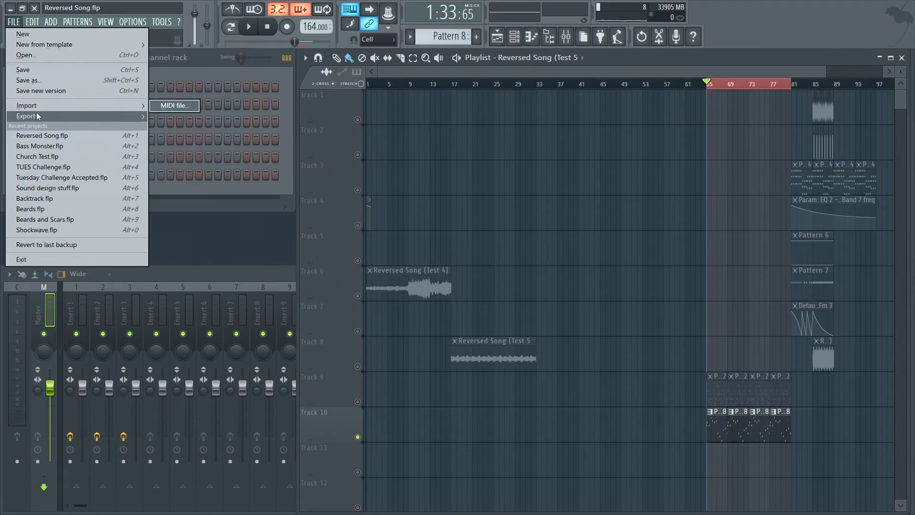
left_click(221, 58)
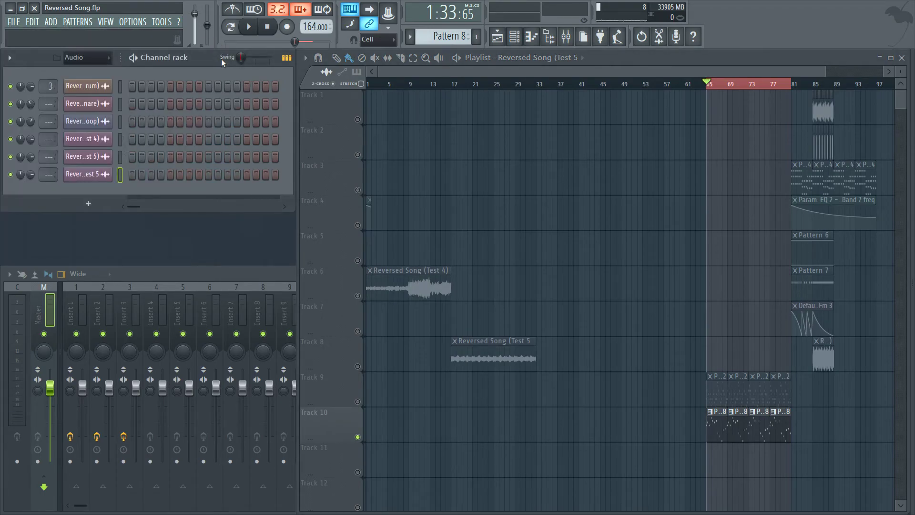
Replace the Track 8 clip with the re-rendered Reversed Song (Test 5 file on Track 9 at bar 17 and unmute Tracks 9 and 6
key("super+Tab")
left_click(526, 155)
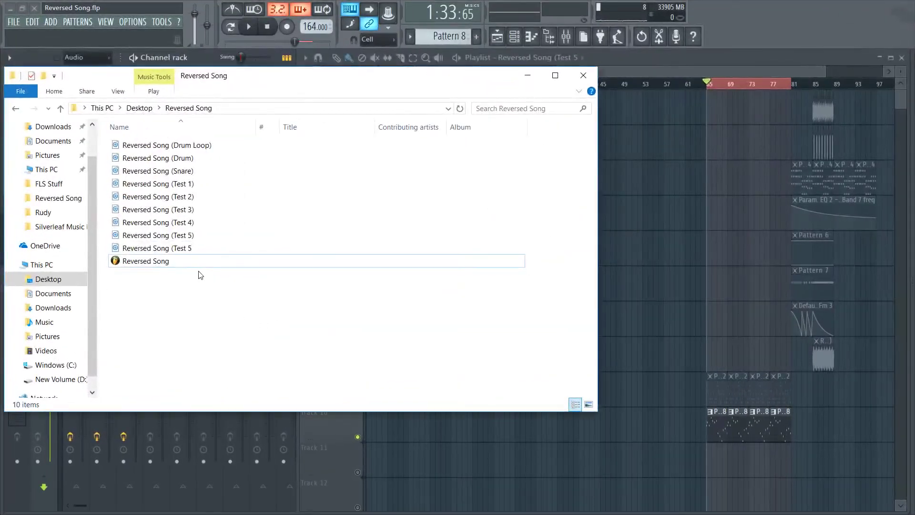
left_click_drag(190, 248, 478, 393)
right_click(477, 359)
left_click(358, 401)
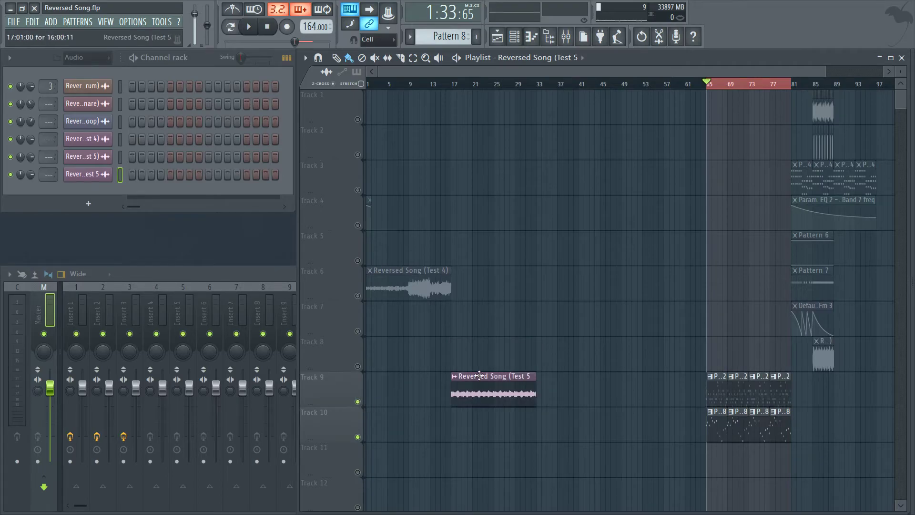
left_click(357, 296)
Open the sample settings of the Track 9 clip and play the arrangement briefly from bar 17
left_click(454, 83)
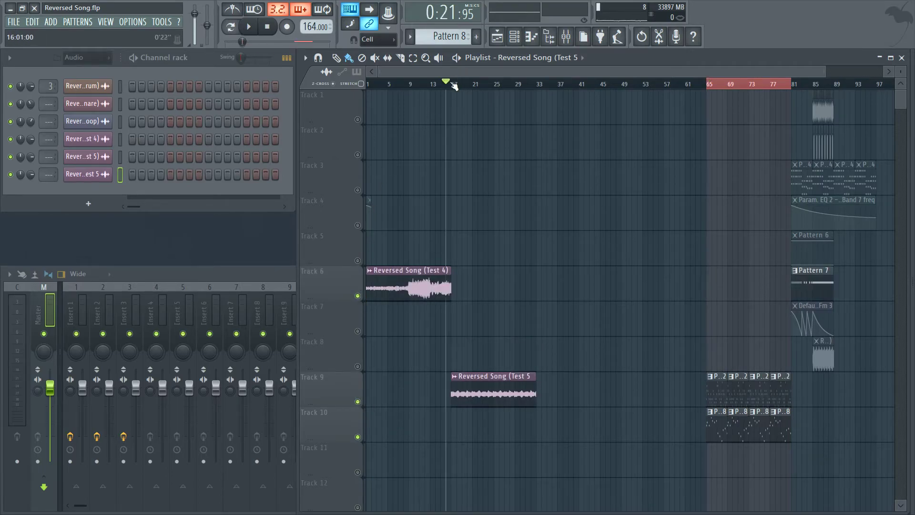
double_click(469, 388)
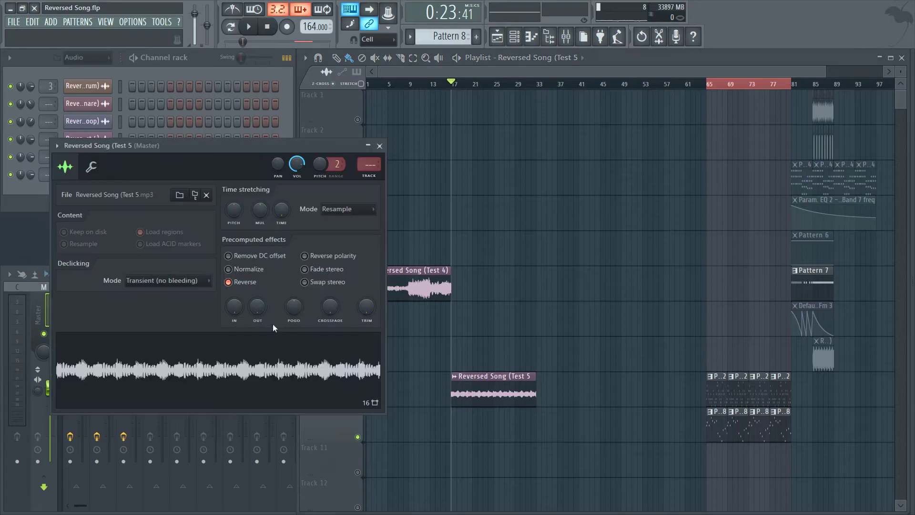
key("space")
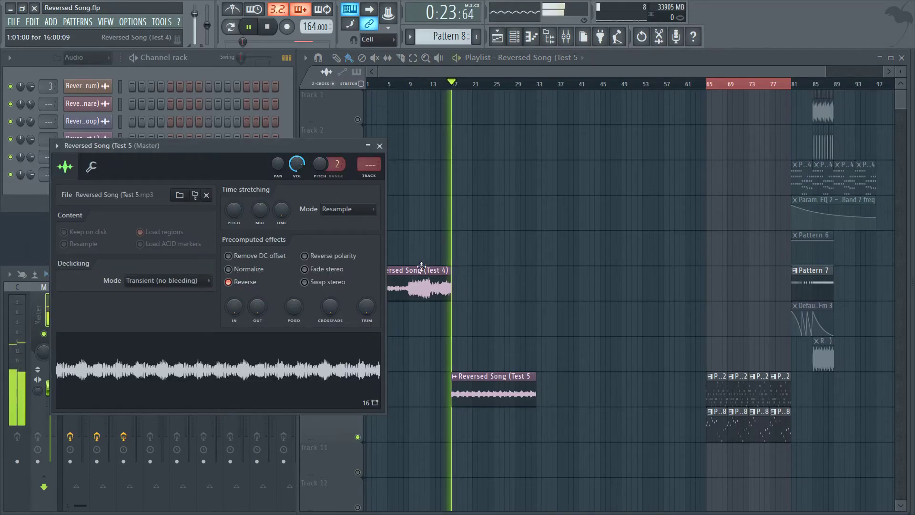
key("space")
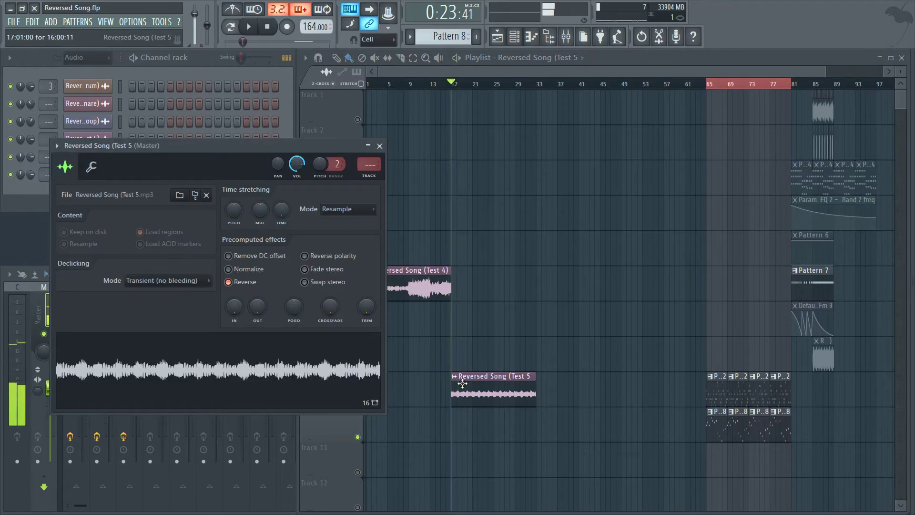
Close the open sample windows and delete the Reversed Song (Test 5 channel without the closing parenthesis from the rack
left_click_drag(186, 152, 338, 216)
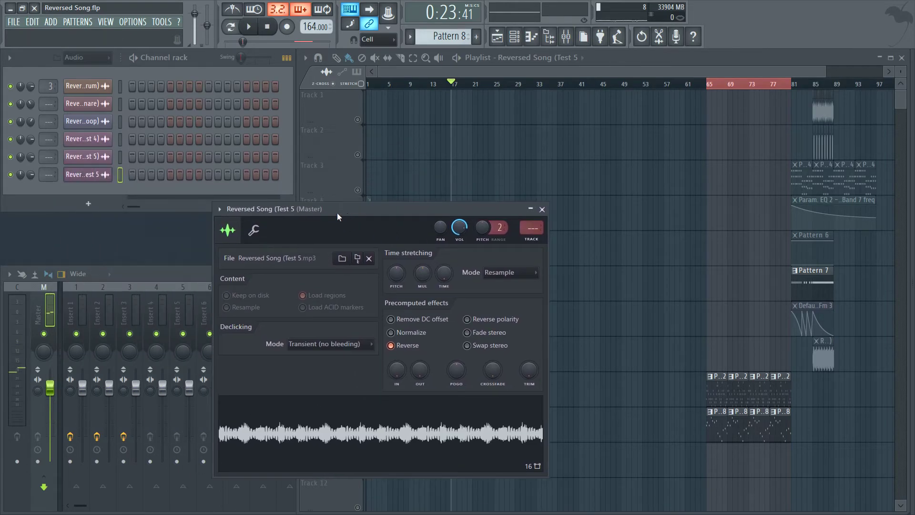
left_click(91, 157)
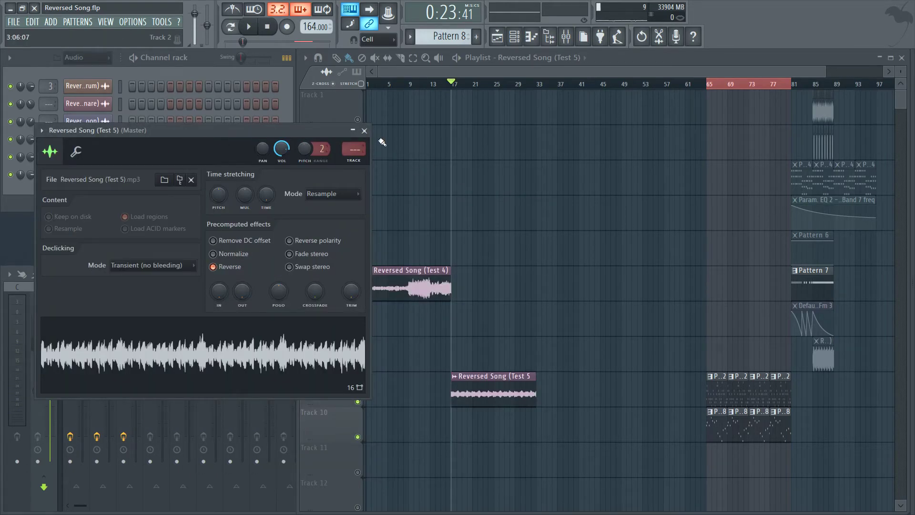
left_click(365, 130)
right_click(73, 176)
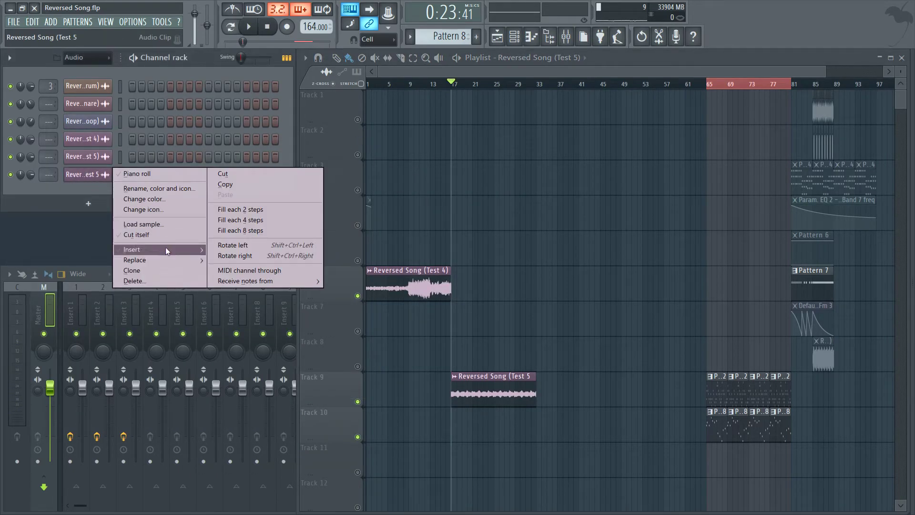
left_click(154, 281)
left_click(518, 295)
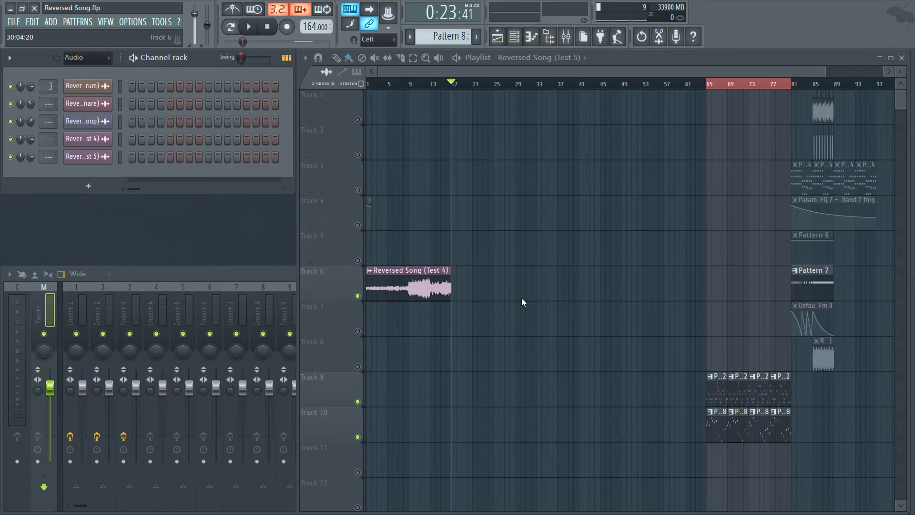
Switch to File Explorer and place the Reversed Song (Test 5 file from the Reversed Song folder on Track 9 at bar 17
key("super+Tab")
left_click(612, 114)
left_click_drag(211, 255, 231, 268)
left_click(190, 250)
key("Return")
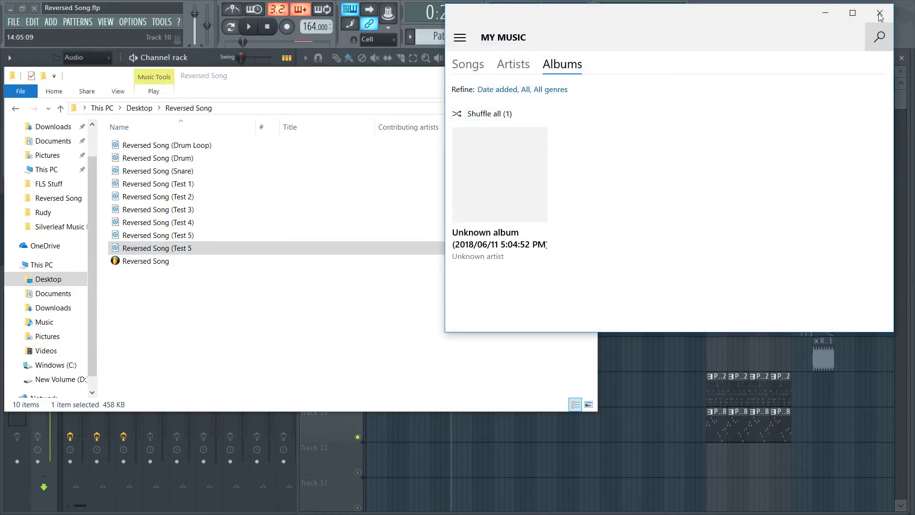
left_click(880, 16)
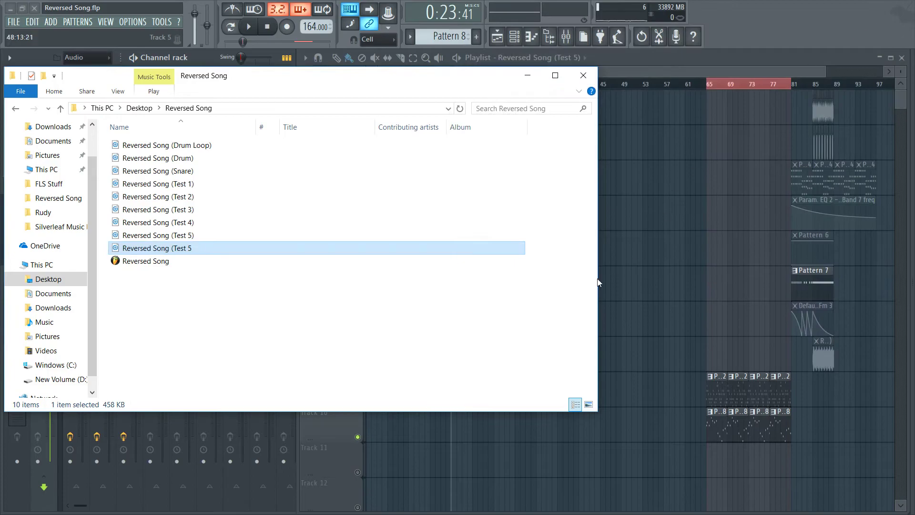
left_click_drag(217, 247, 473, 393)
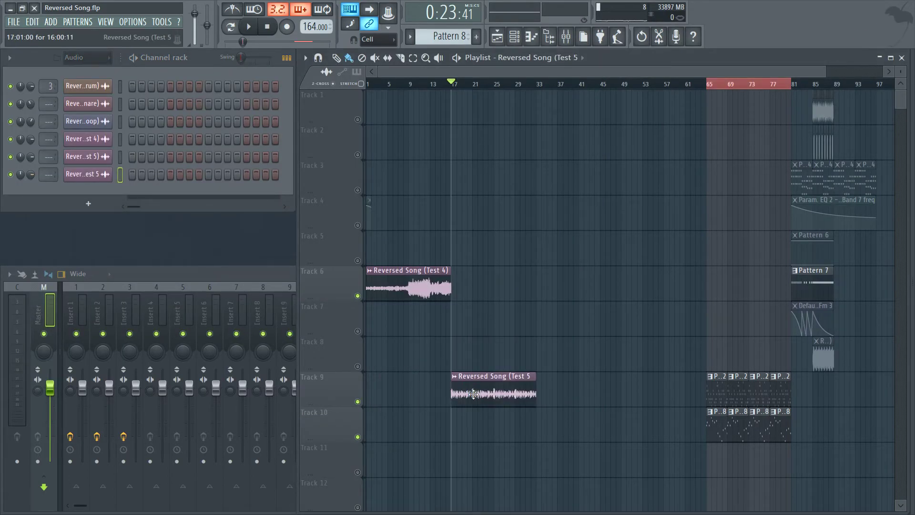
Play the arrangement from bar 13 and reverse the sample of the Track 9 clip, stopping playback after listening
left_click(432, 84)
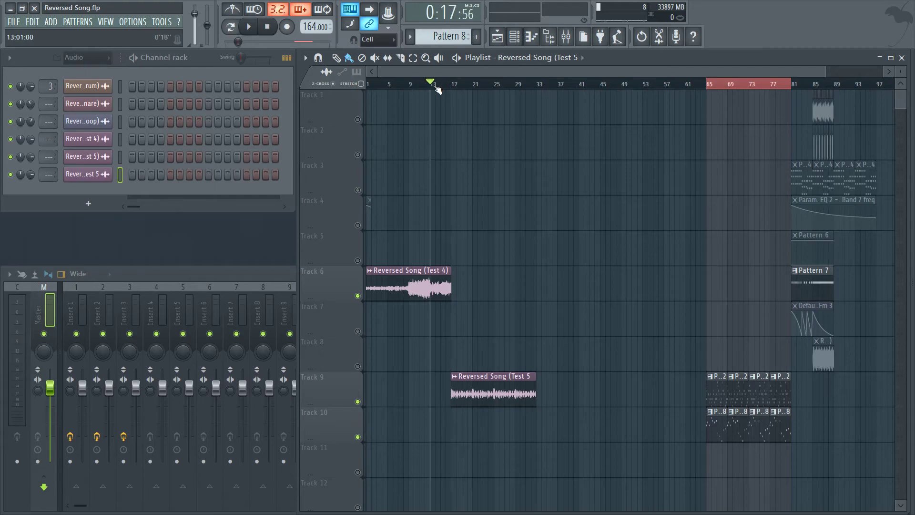
key("space")
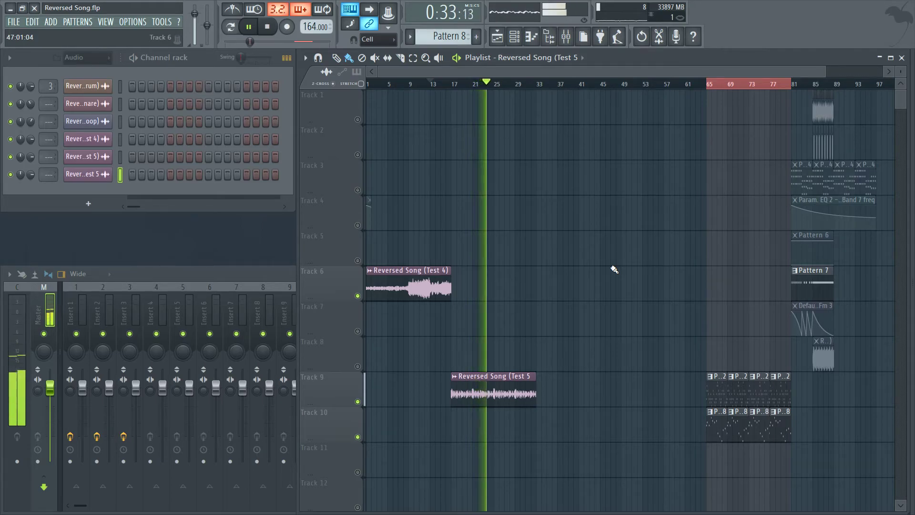
double_click(491, 394)
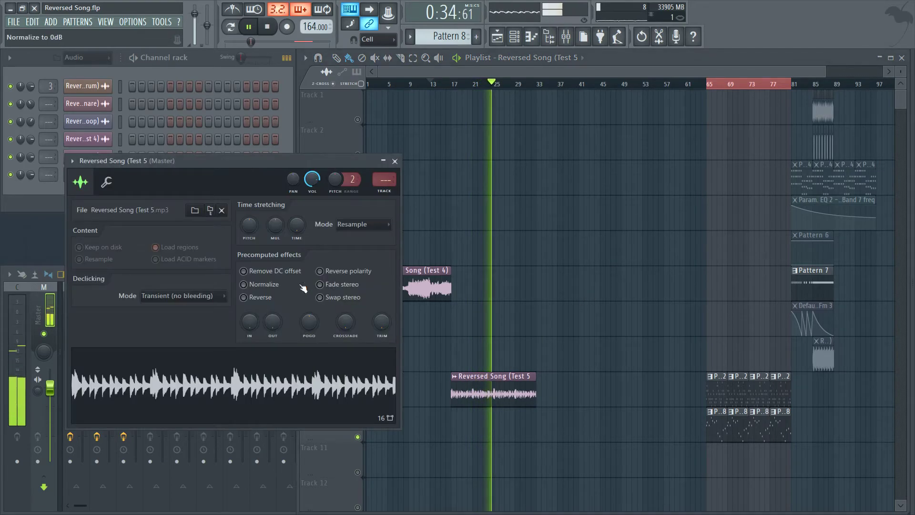
left_click(260, 297)
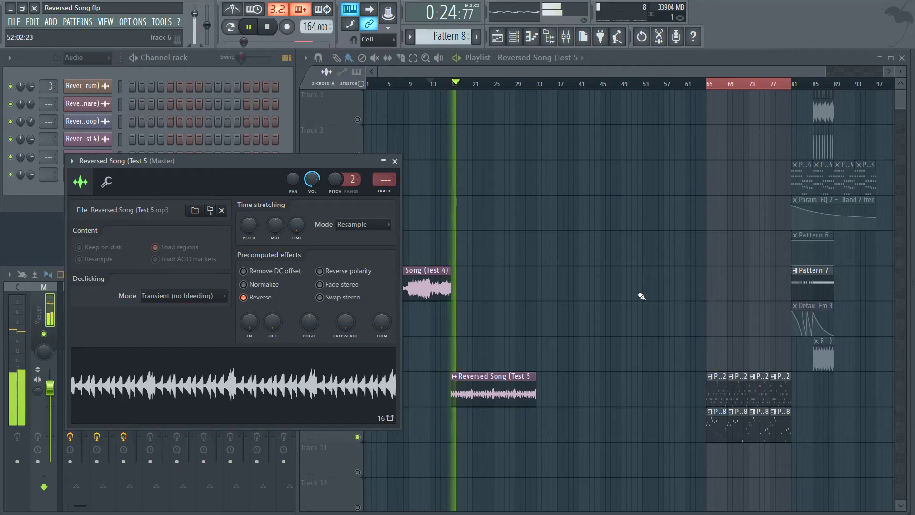
left_click(396, 162)
key("space")
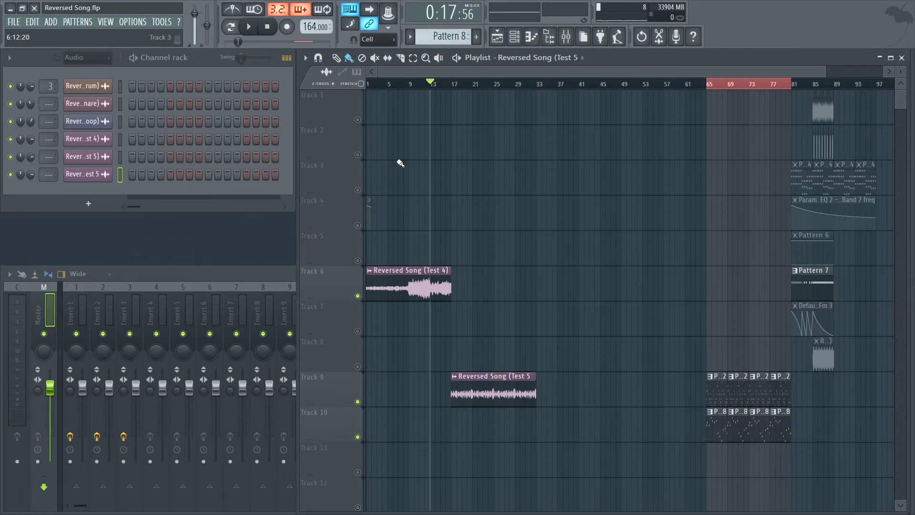
Check the project's total working time in the project info
key("F11")
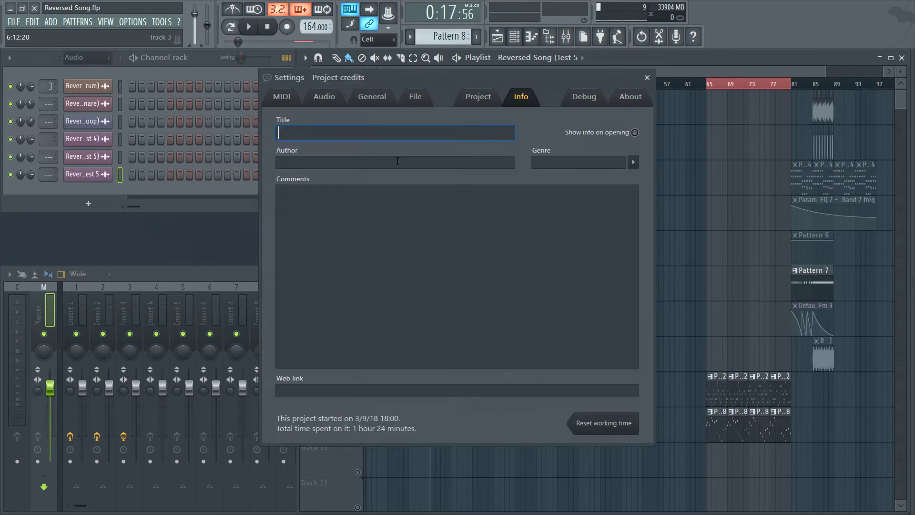
key("F11")
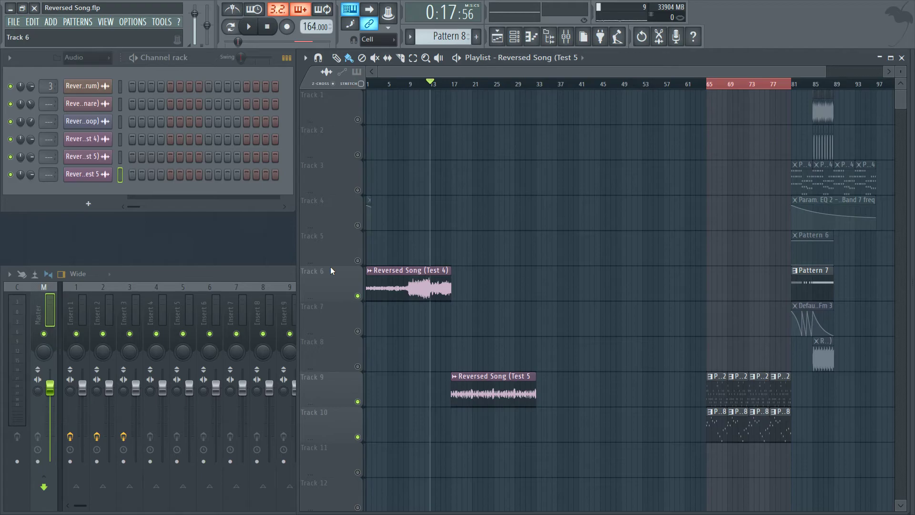
Show all channels in the Channel rack and add a new Xpand!2 instrument channel
left_click(97, 205)
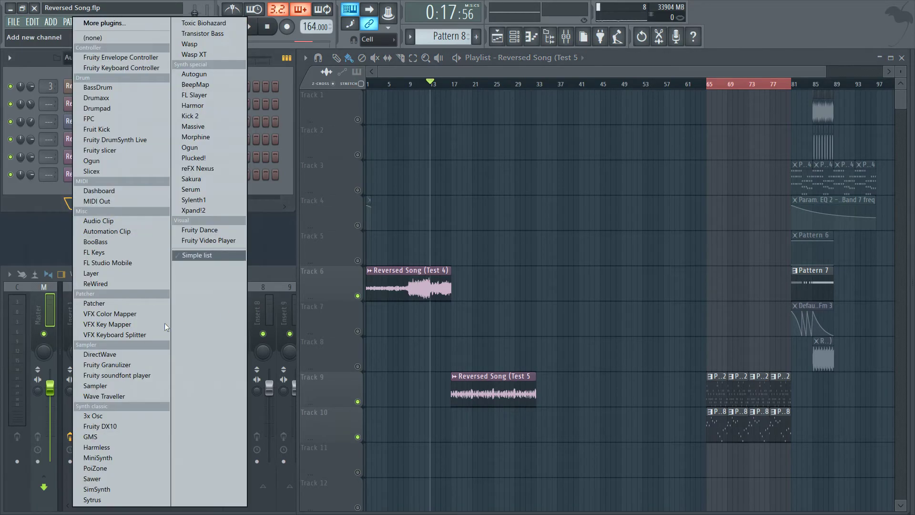
left_click(27, 70)
left_click(82, 58)
left_click(83, 69)
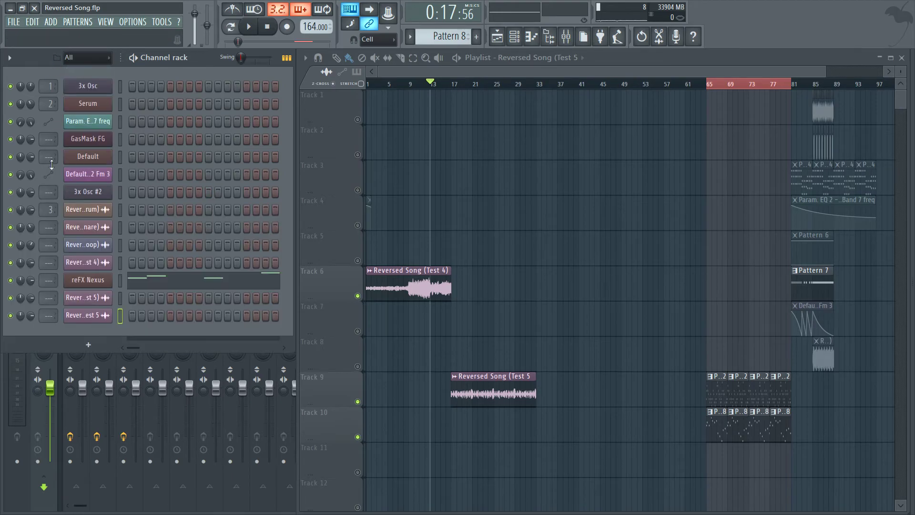
left_click(89, 345)
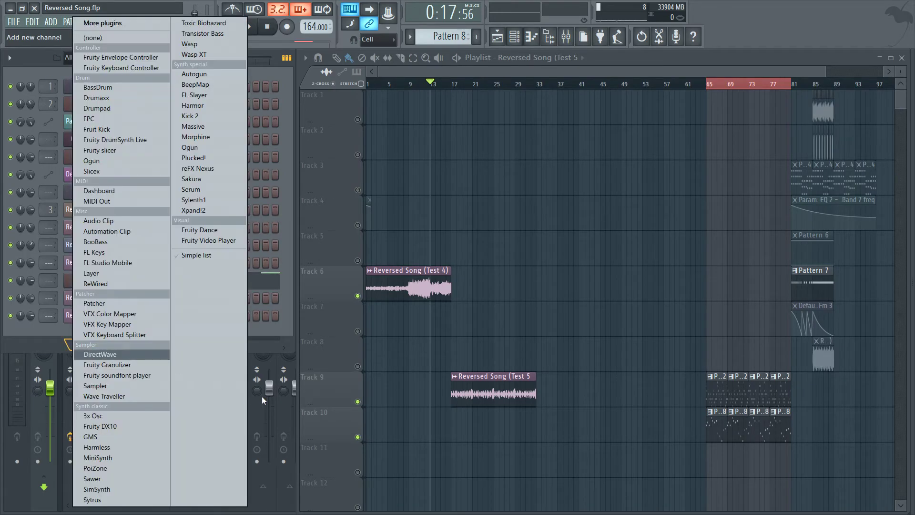
left_click(194, 211)
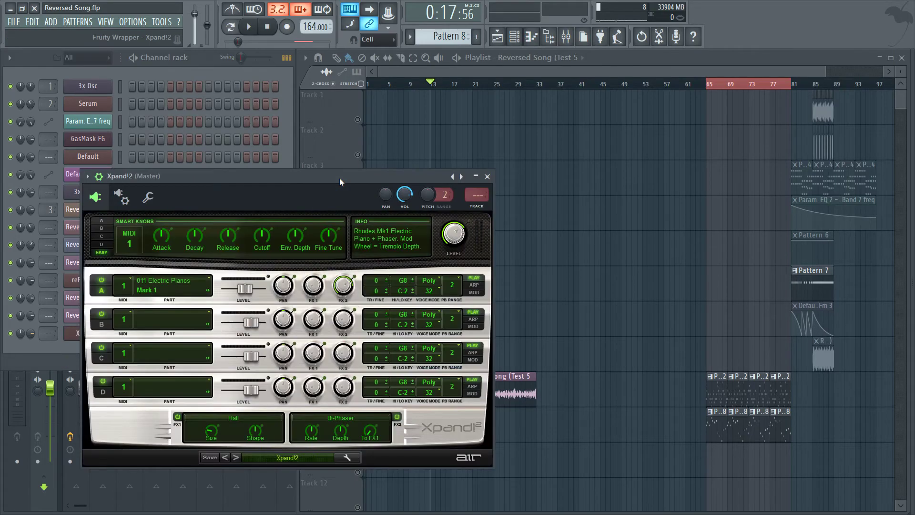
left_click_drag(350, 179, 577, 113)
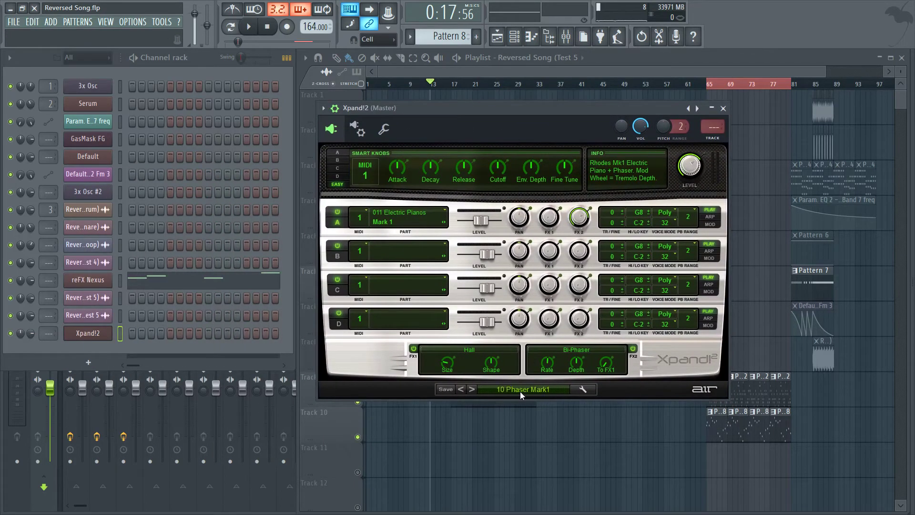
Load the +01 Bigger Legato Strings preset from the 16 Strings category in Xpand!2 and close the plugin
left_click(521, 390)
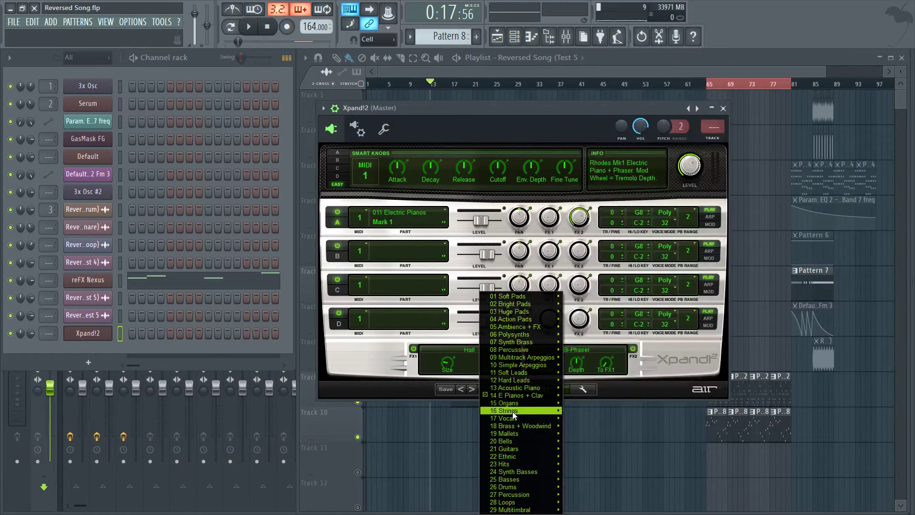
mouse_move(512, 411)
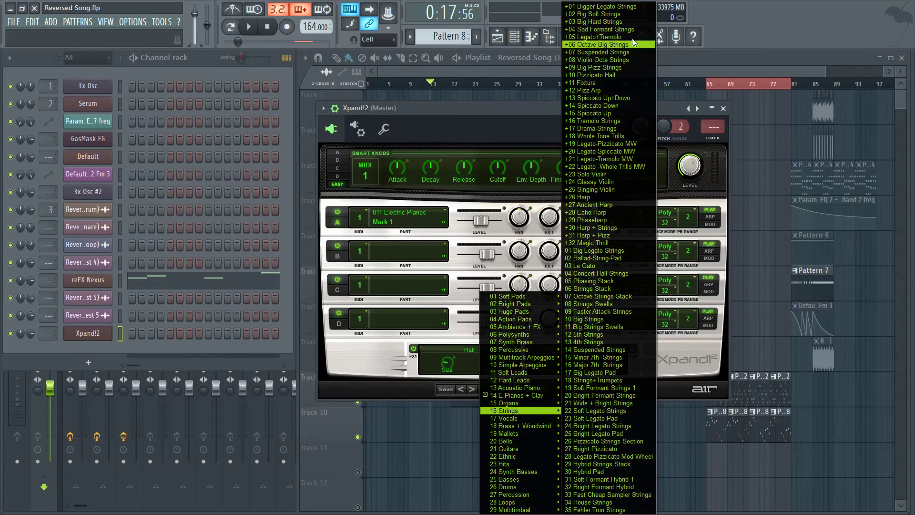
left_click(624, 6)
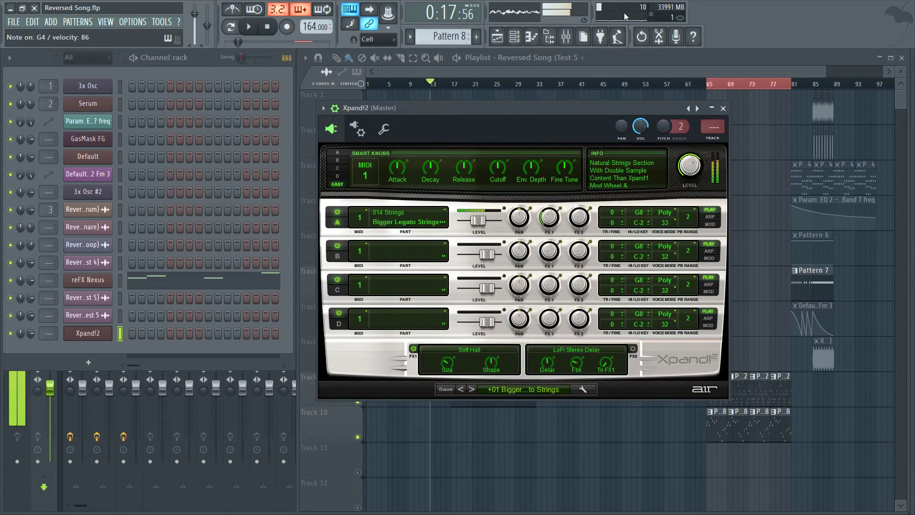
left_click(724, 108)
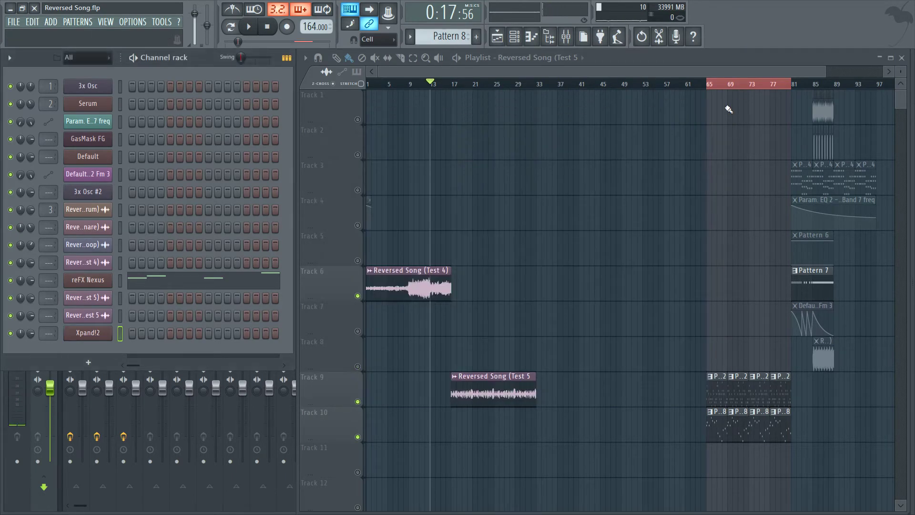
Copy all the Serum notes of Pattern 4 into the Xpand!2 piano roll of a new Pattern 9
double_click(795, 162)
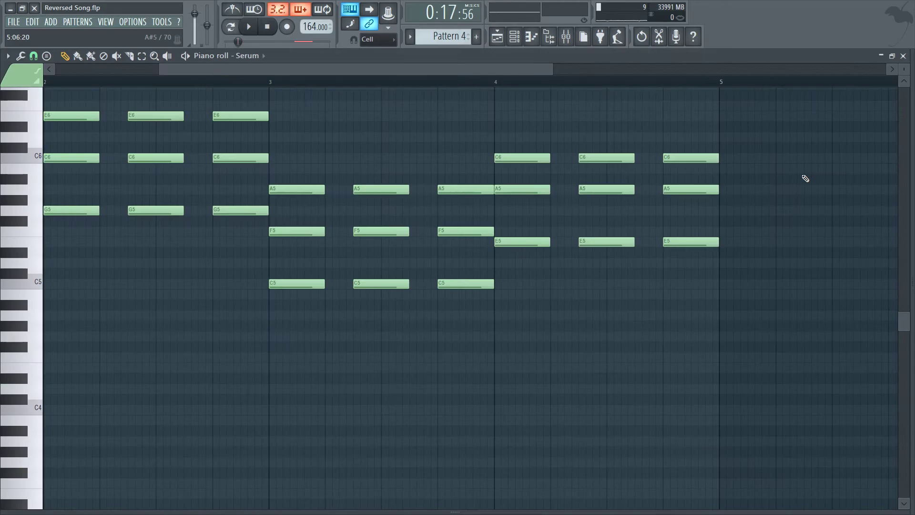
key("ctrl+a")
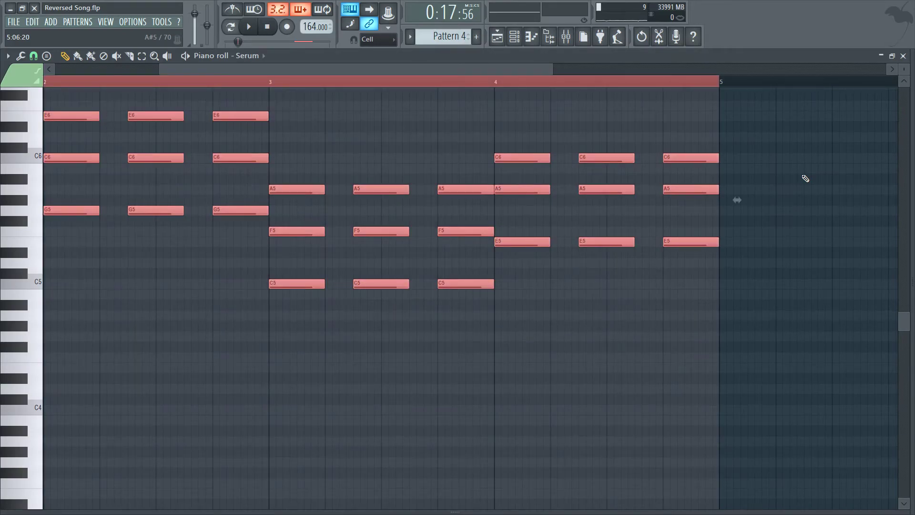
key("F7")
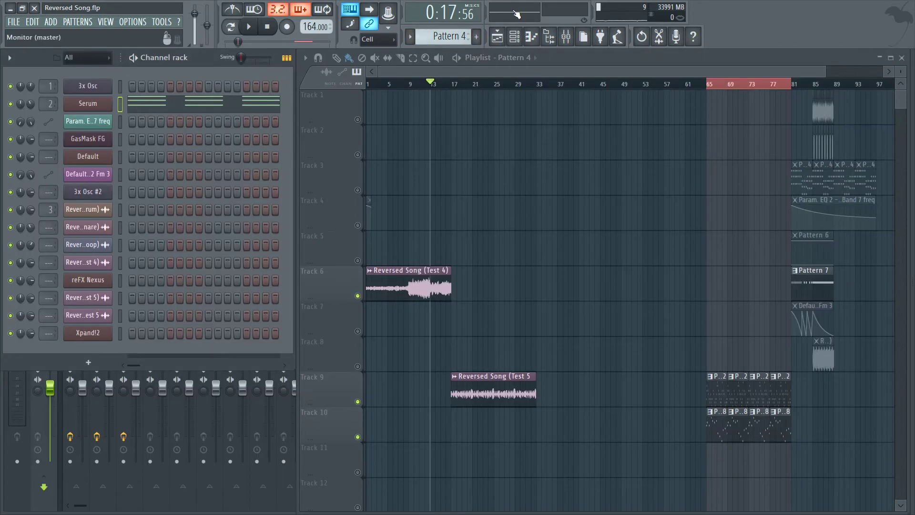
left_click(476, 37)
right_click(107, 332)
left_click(132, 330)
key("ctrl+v")
Transpose the pasted Xpand!2 notes down one octave and audition Pattern 9 in pattern mode
key("space")
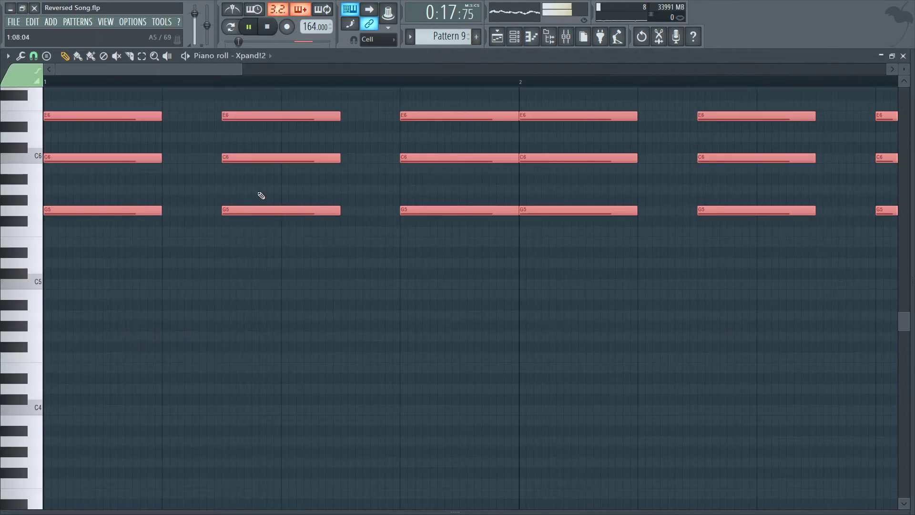
left_click(230, 27)
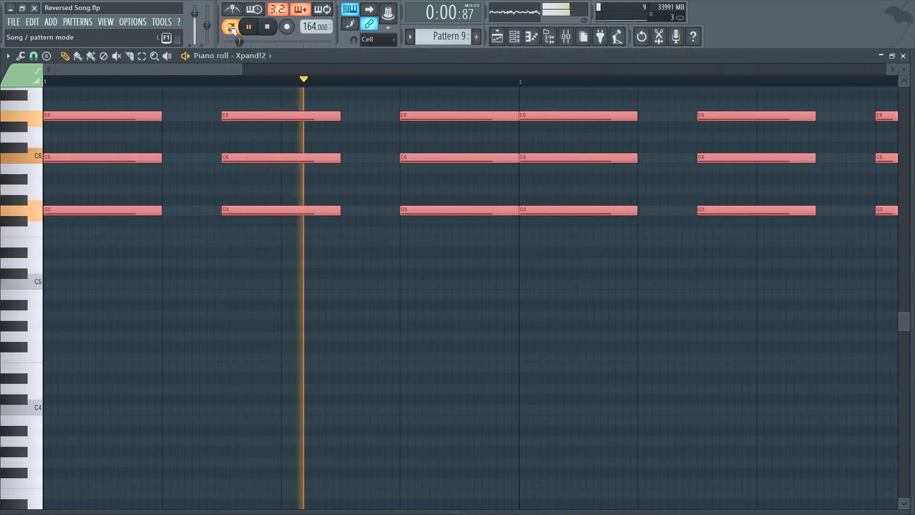
key("ctrl+Down")
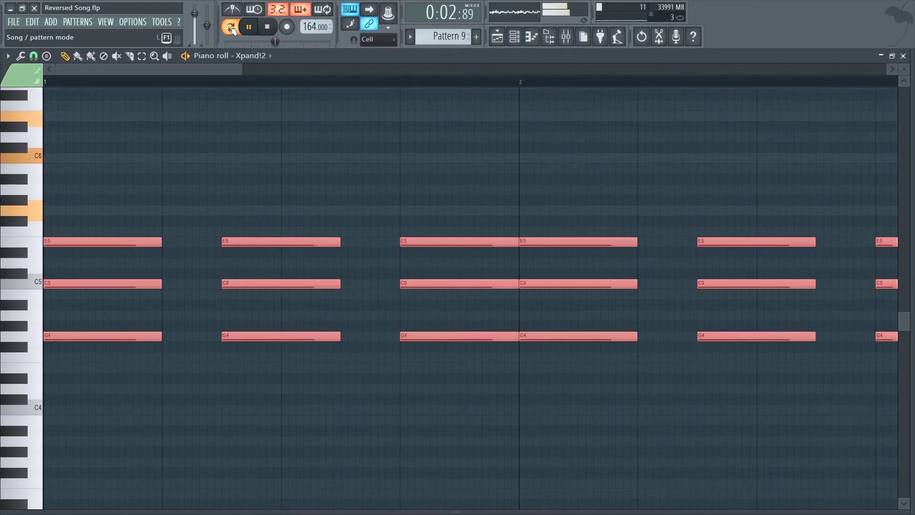
key("Escape")
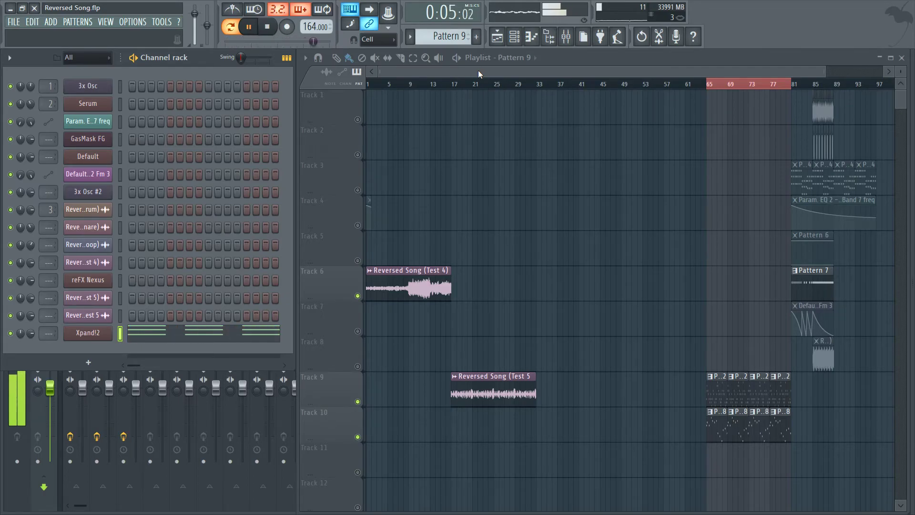
key("space")
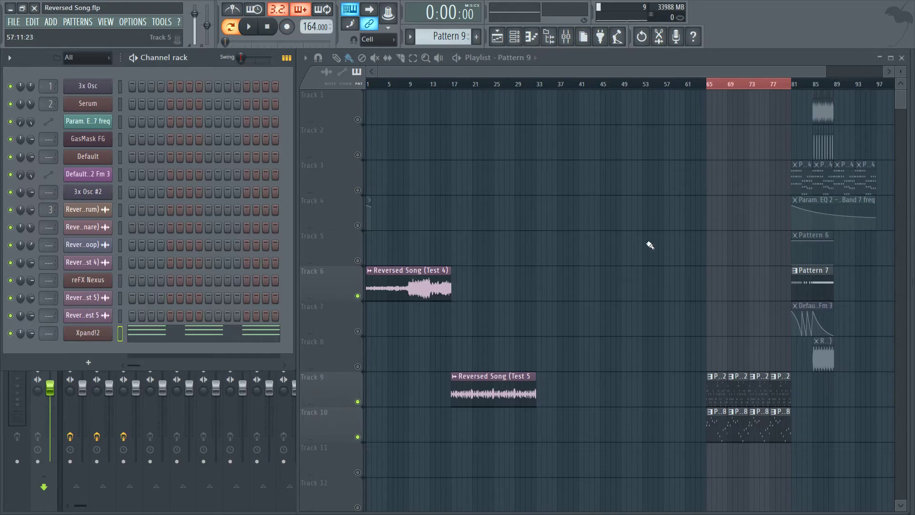
key("space")
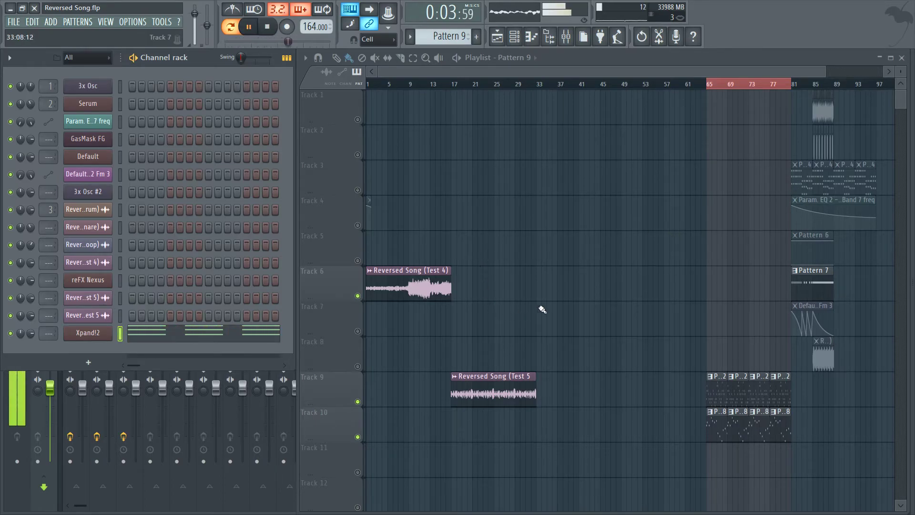
key("space")
Mute Track 9 and unmute Track 11, which holds the Pattern 9 clips
left_click(357, 401)
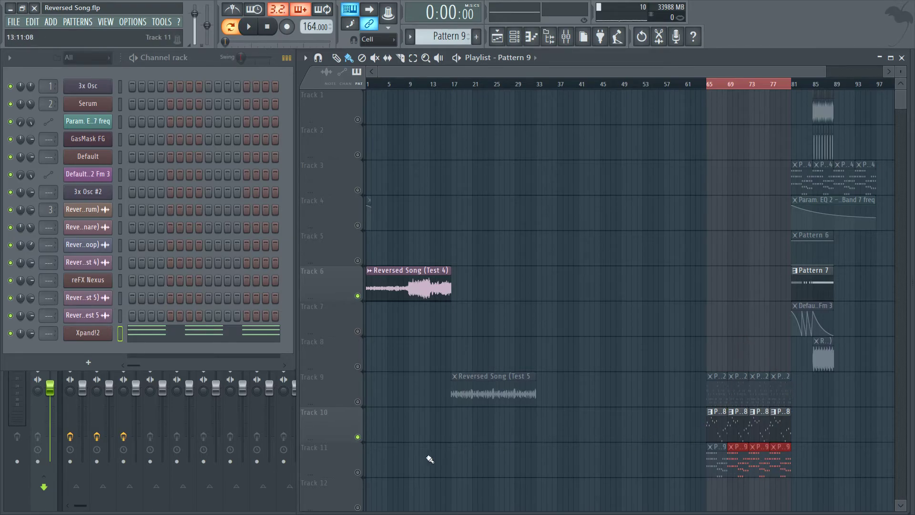
left_click(358, 472)
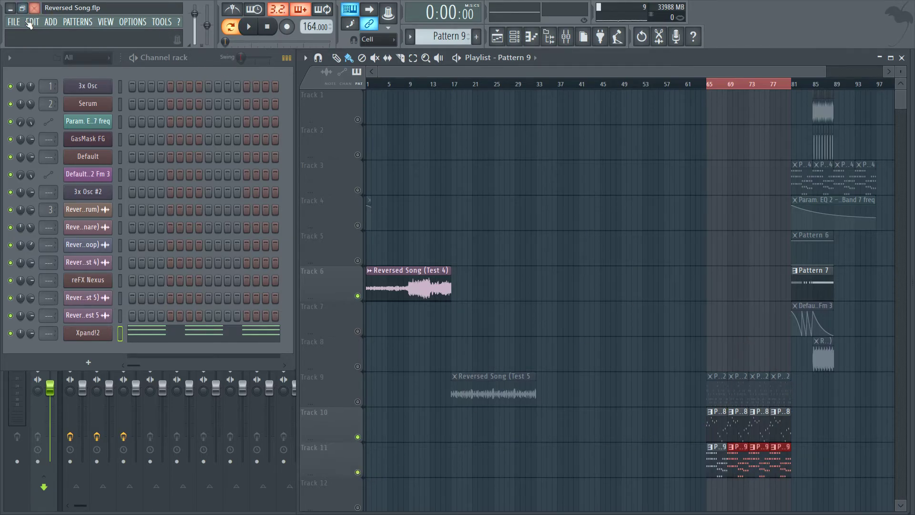
Render Pattern 9 in pattern mode to an MP3 file named Reversed Song (Test 6)
left_click(14, 22)
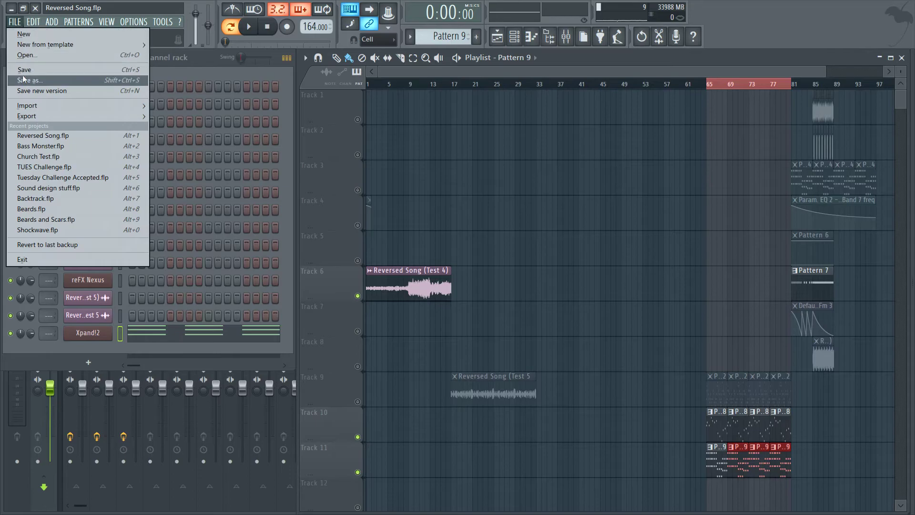
mouse_move(43, 116)
left_click(190, 140)
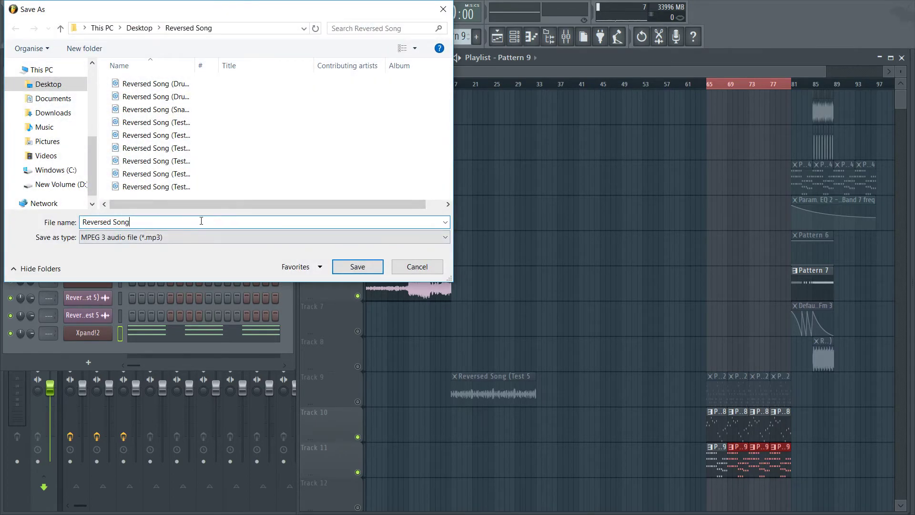
left_click(174, 188)
left_click(192, 221)
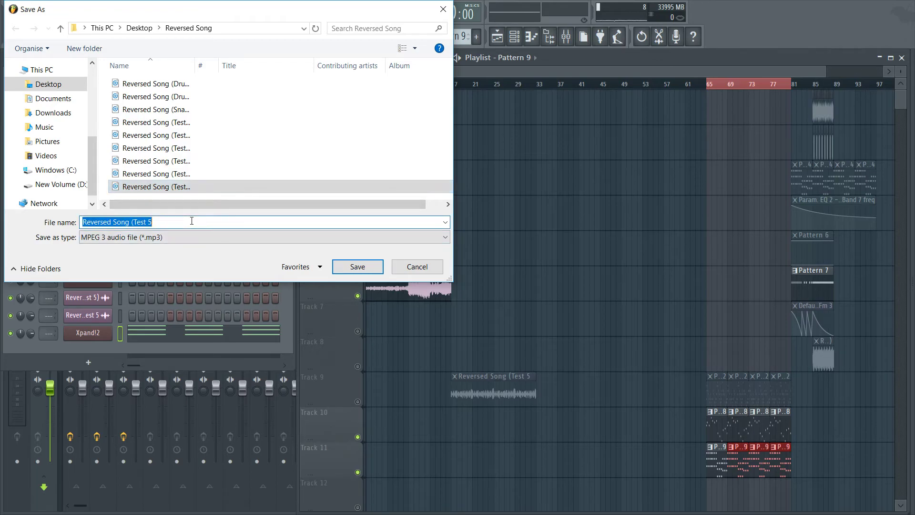
left_click(191, 222)
key("BackSpace")
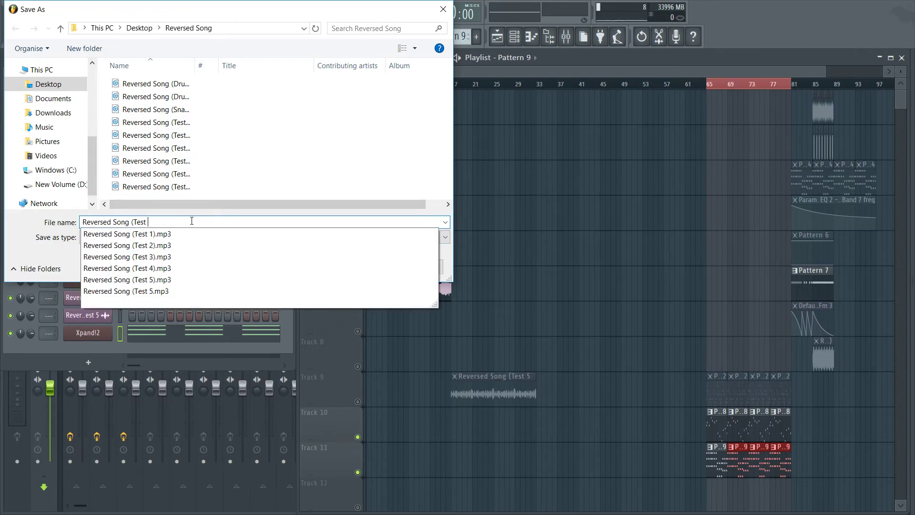
type("6")
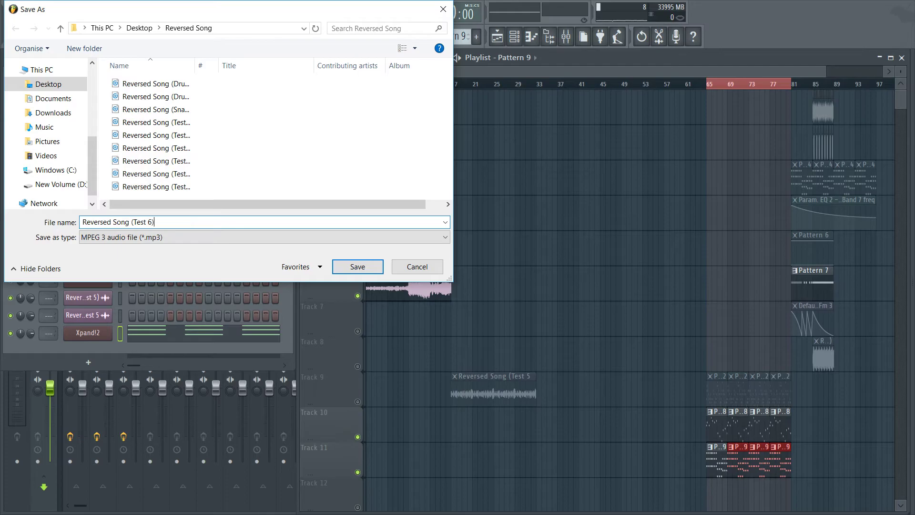
key("Return")
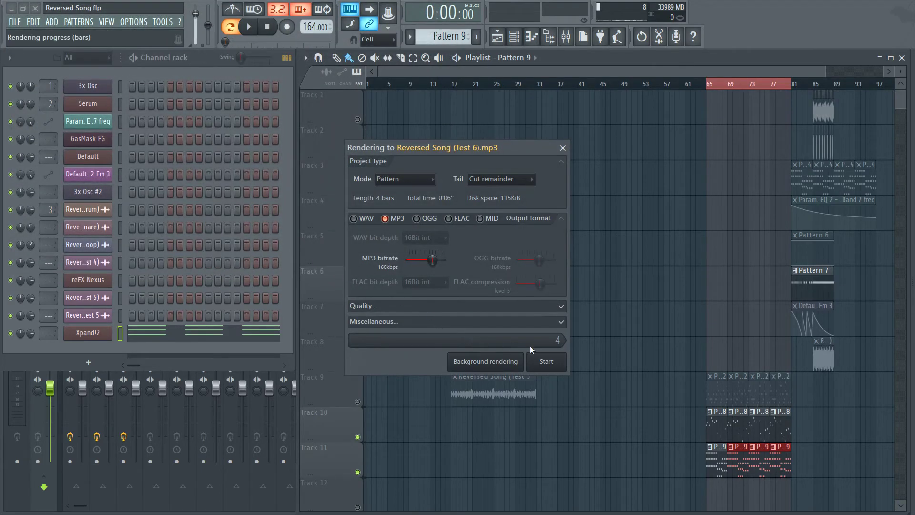
left_click(546, 363)
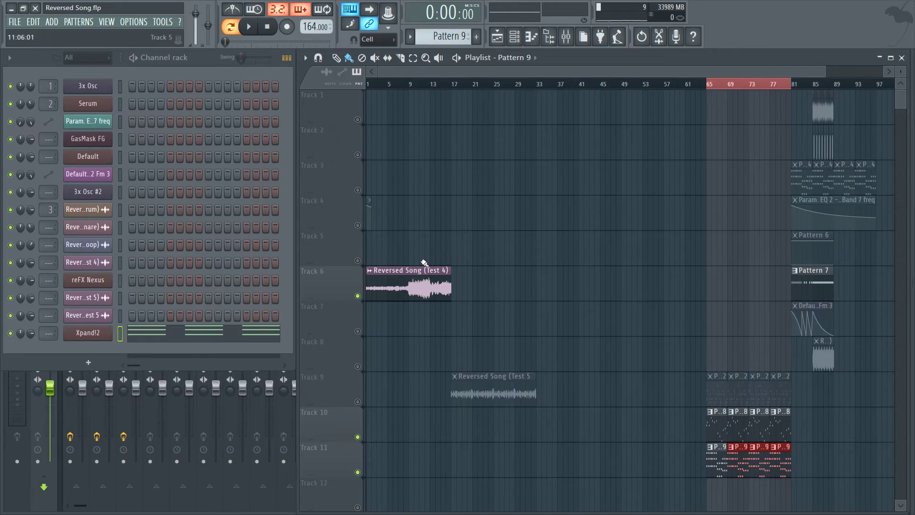
Switch to song mode and render the selected song section to MP3, overwriting the Reversed Song (Test 6) file
left_click(235, 30)
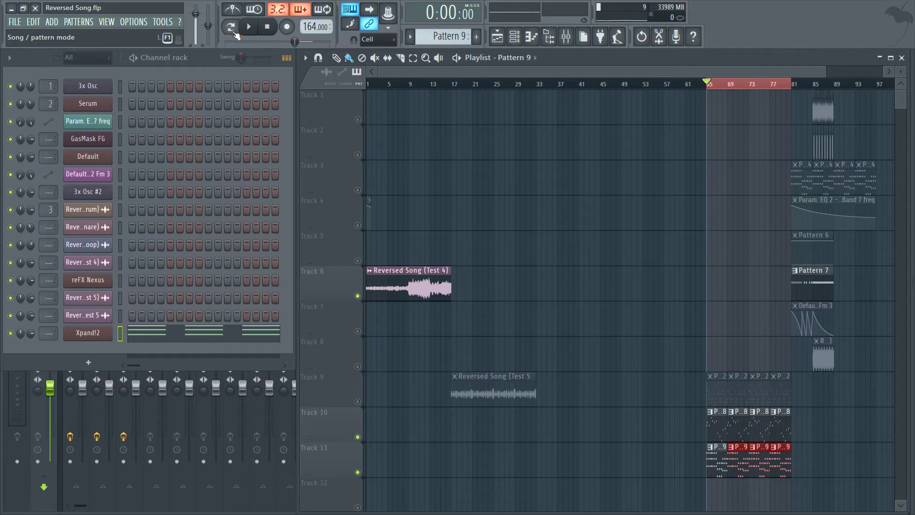
left_click(19, 24)
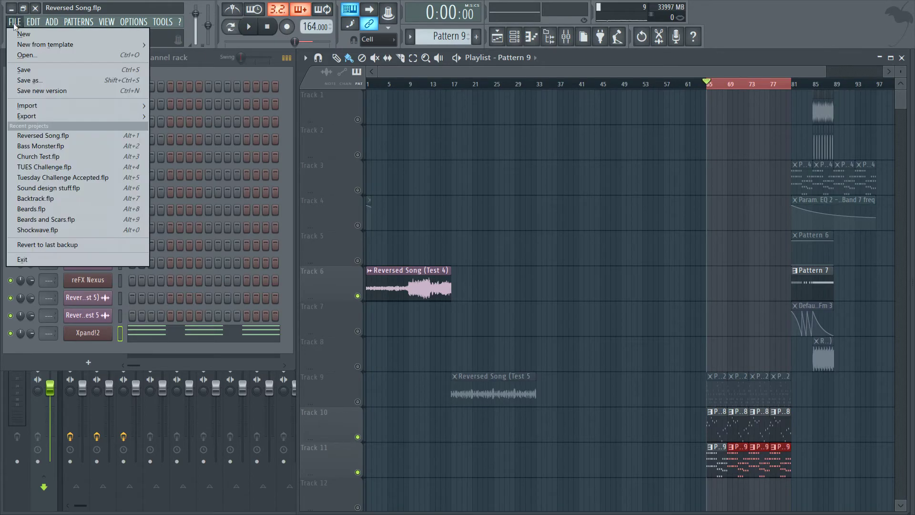
mouse_move(32, 116)
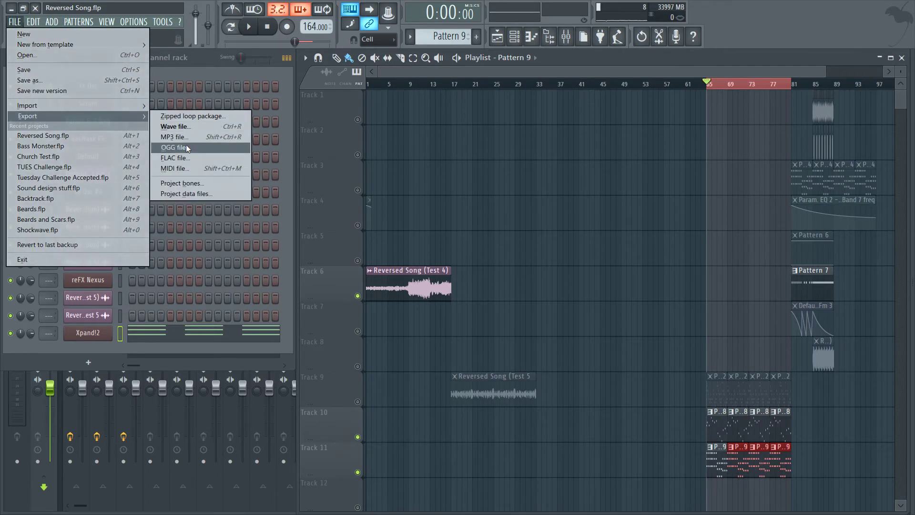
left_click(221, 138)
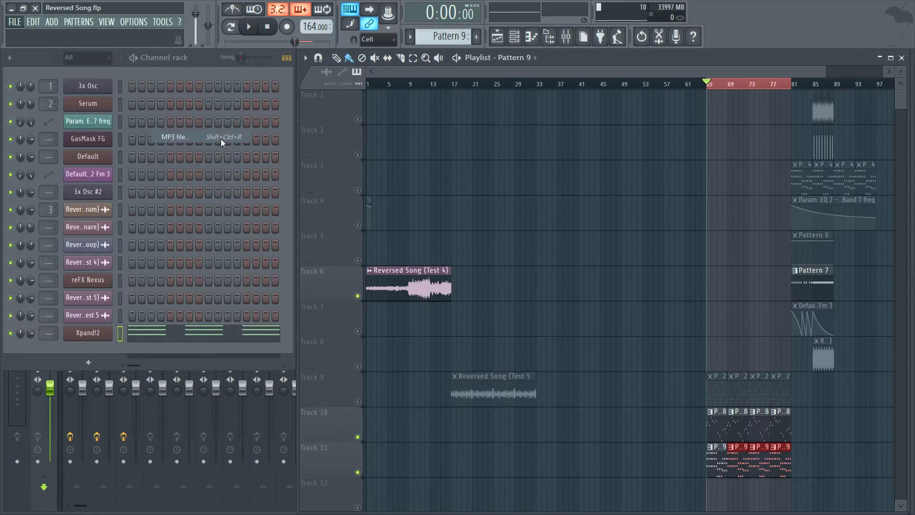
left_click(168, 197)
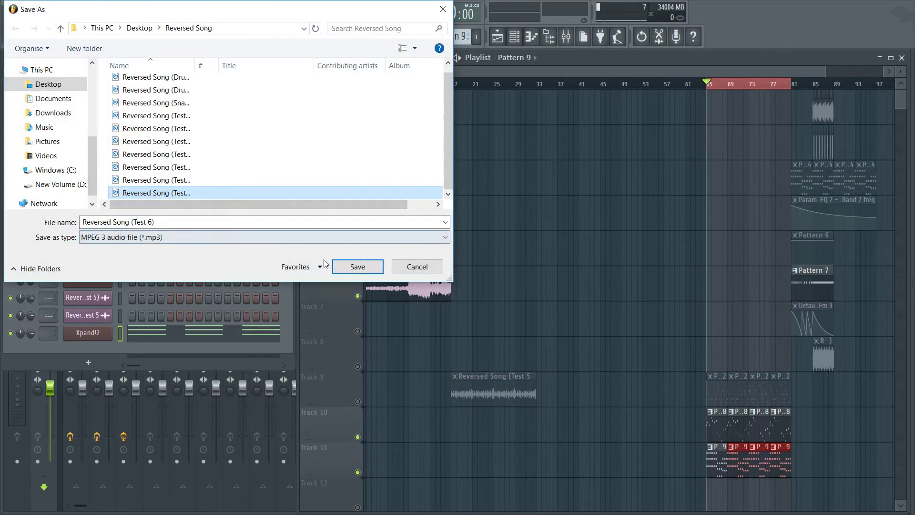
left_click(357, 267)
left_click(491, 268)
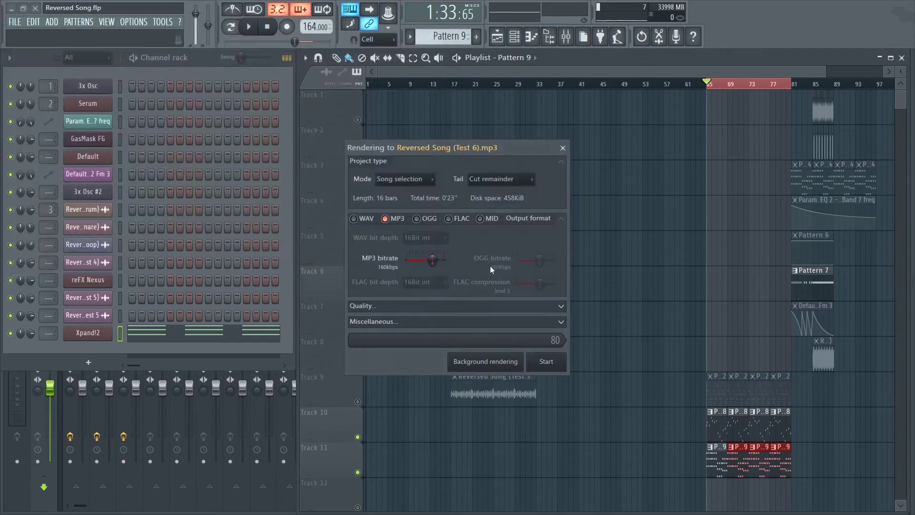
left_click(547, 362)
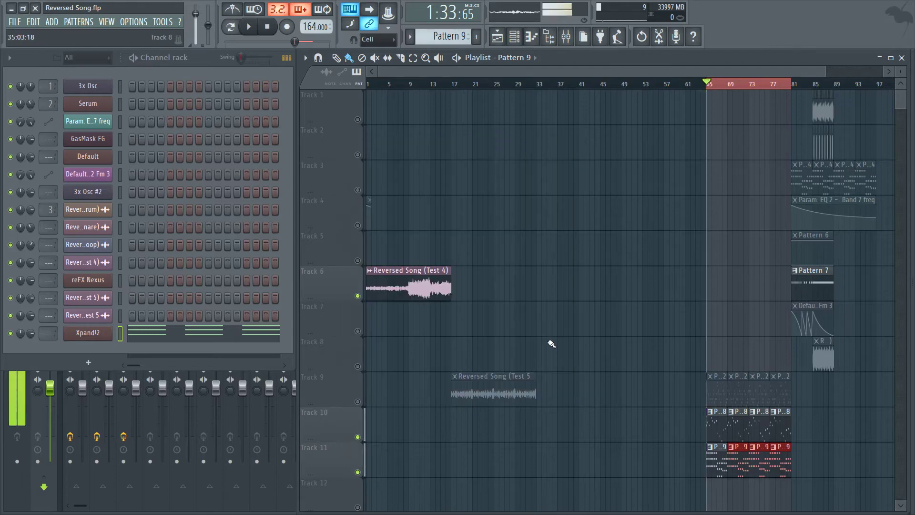
Import Reversed Song (Test 6) from the Reversed Song folder onto Track 7 at bar 17 and unmute that track
key("super+Tab")
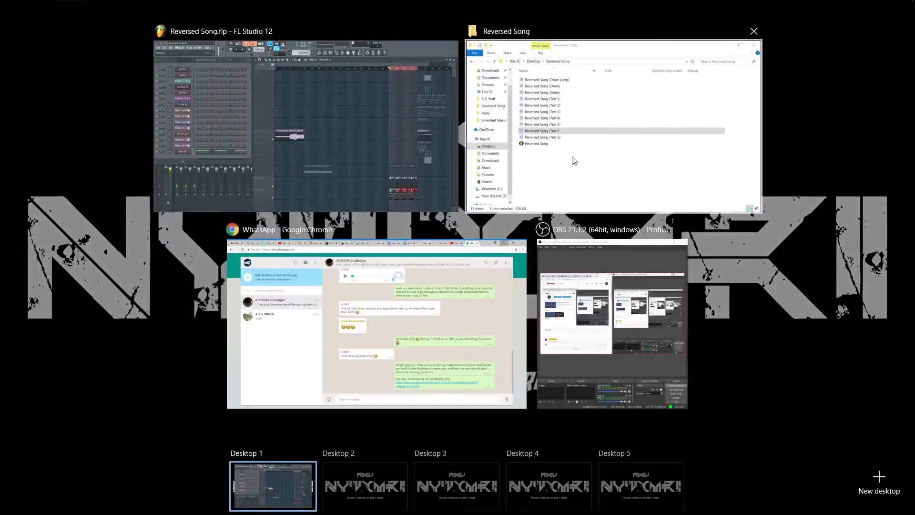
left_click(494, 165)
left_click(152, 263)
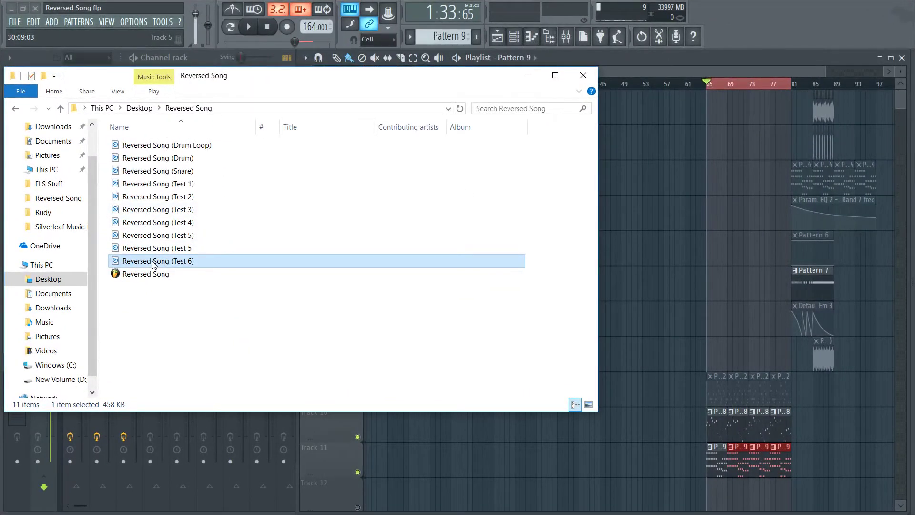
left_click_drag(473, 452, 475, 305)
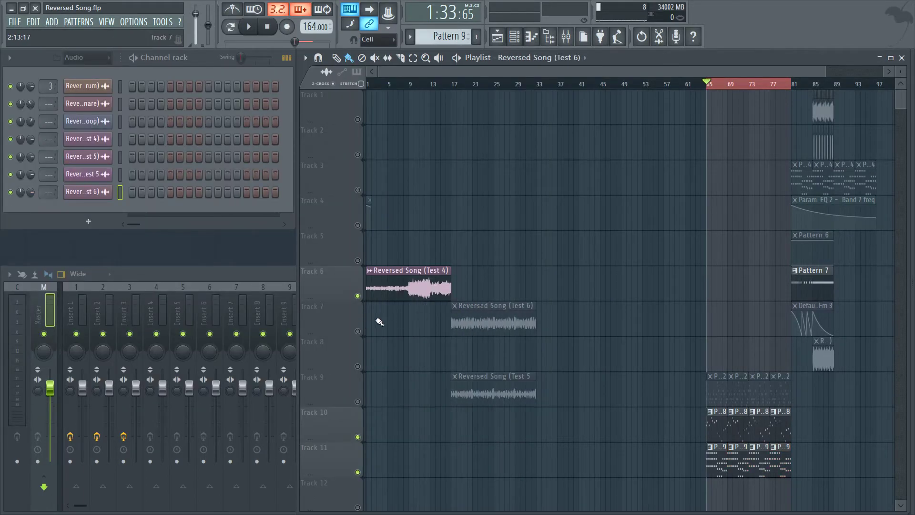
left_click(358, 332)
Play the song from bar 13, enable Reverse on the Reversed Song (Test 6) sample and close its settings
left_click(435, 89)
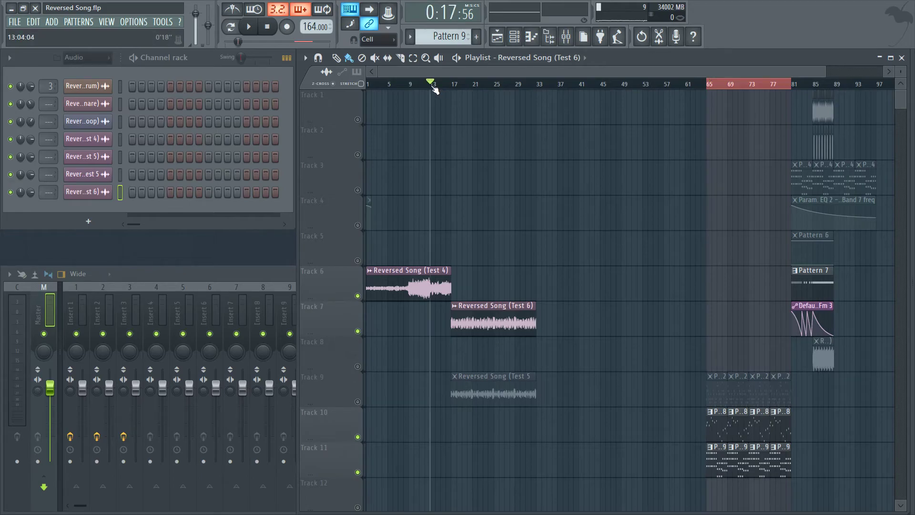
key("space")
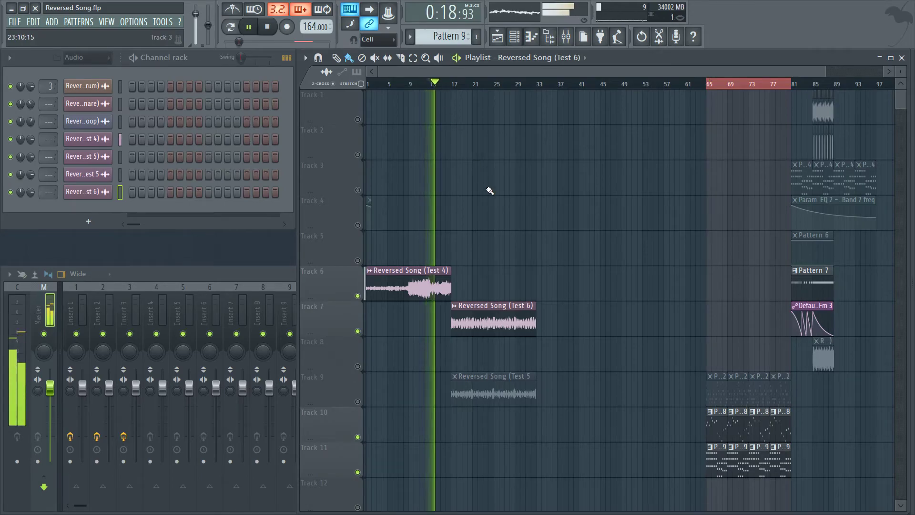
double_click(494, 324)
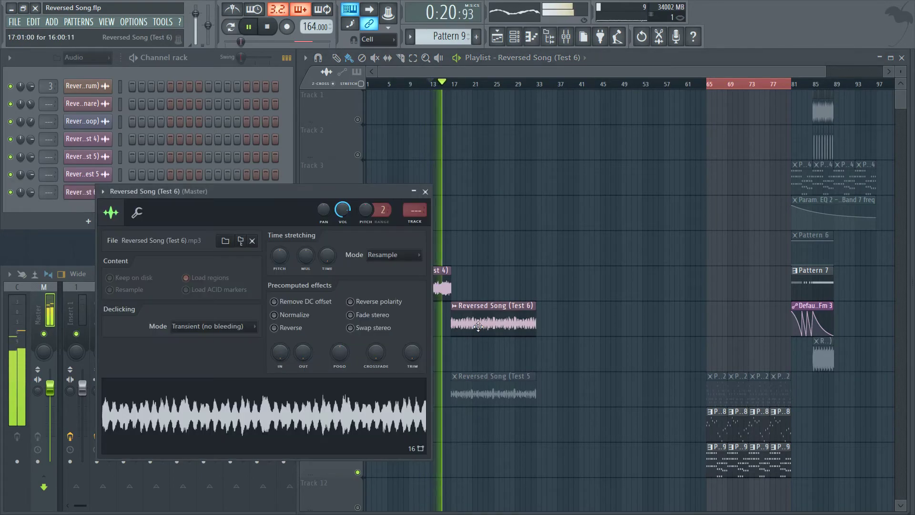
left_click(274, 328)
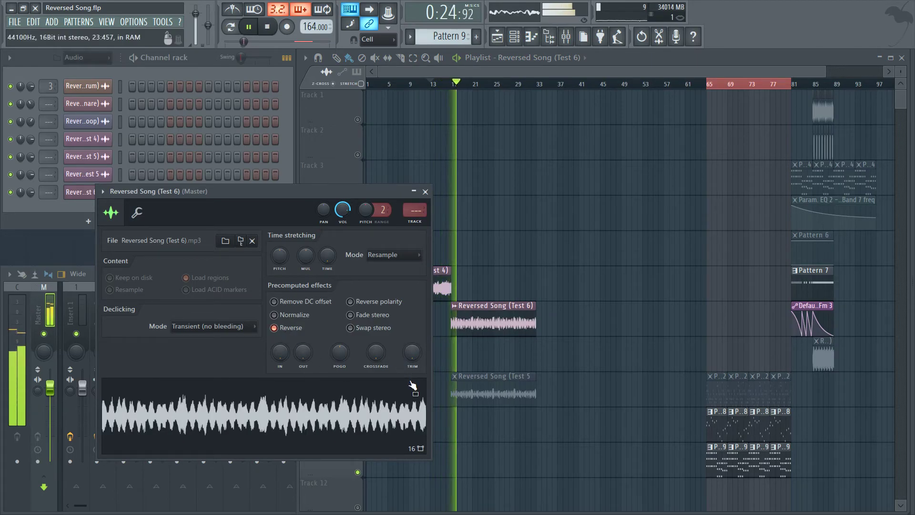
left_click(426, 192)
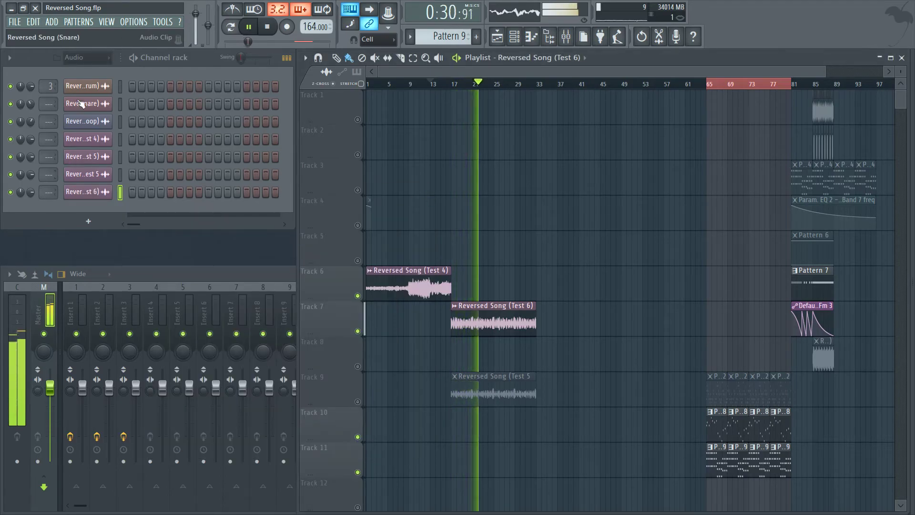
Show all channels in the Channel rack and lower the Xpand!2 channel's volume
left_click(82, 58)
left_click(78, 73)
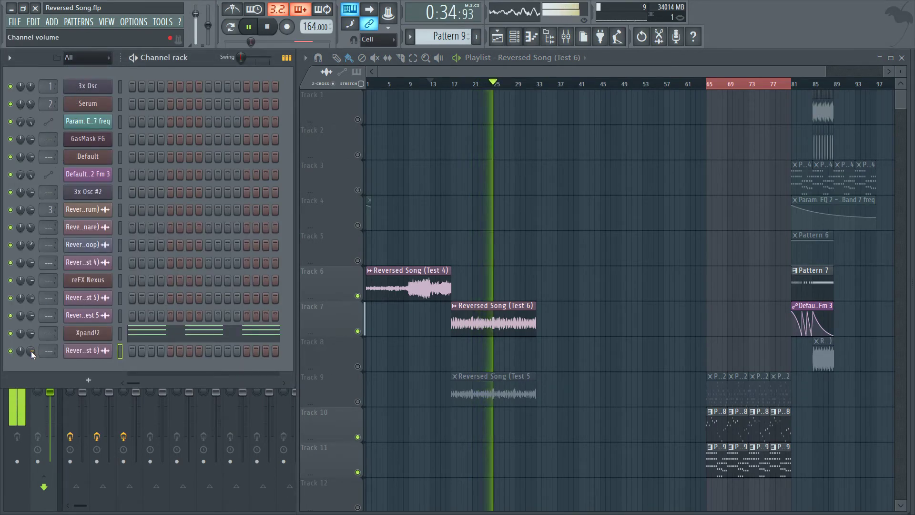
left_click_drag(31, 333, 30, 343)
Open the Xpand!2 piano roll of Pattern 9 and delete the repeated chords in bars 1 and 2, keeping each bar's first chord
left_click(149, 333)
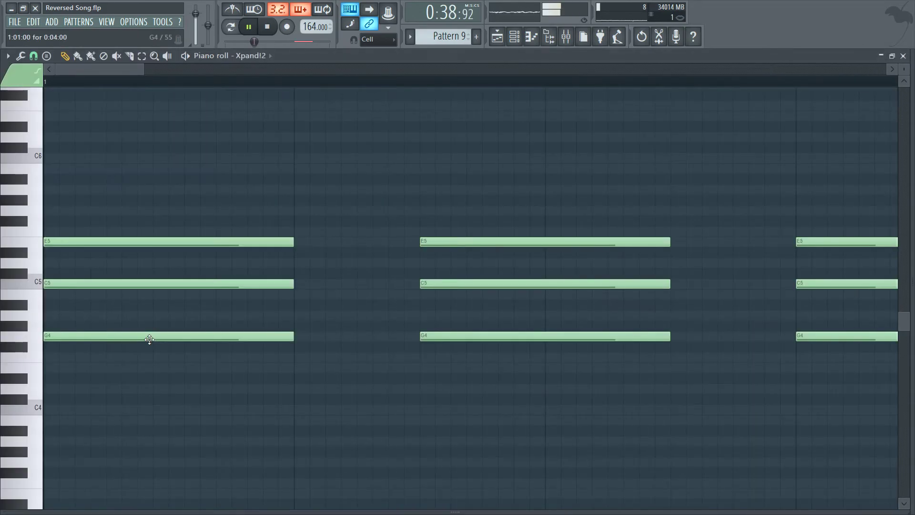
scroll(218, 89, "down", 5)
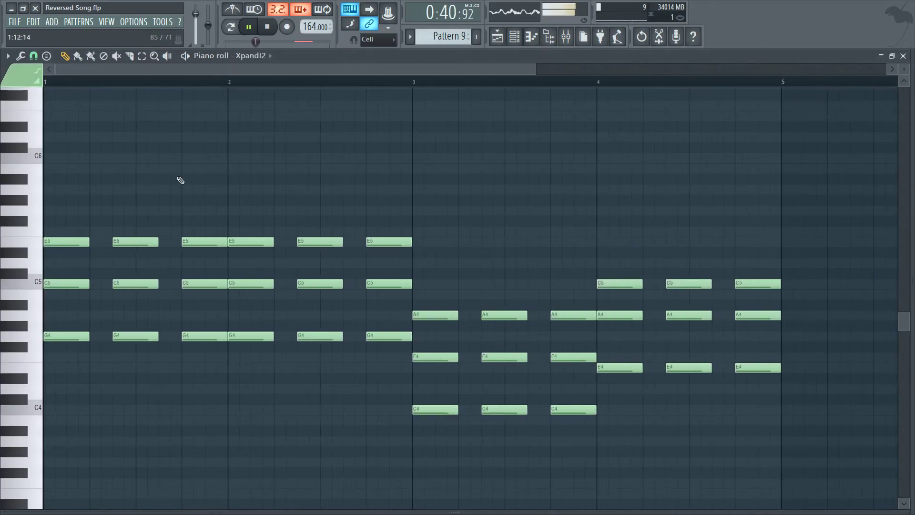
right_click(201, 283)
right_click(188, 336)
right_click(155, 337)
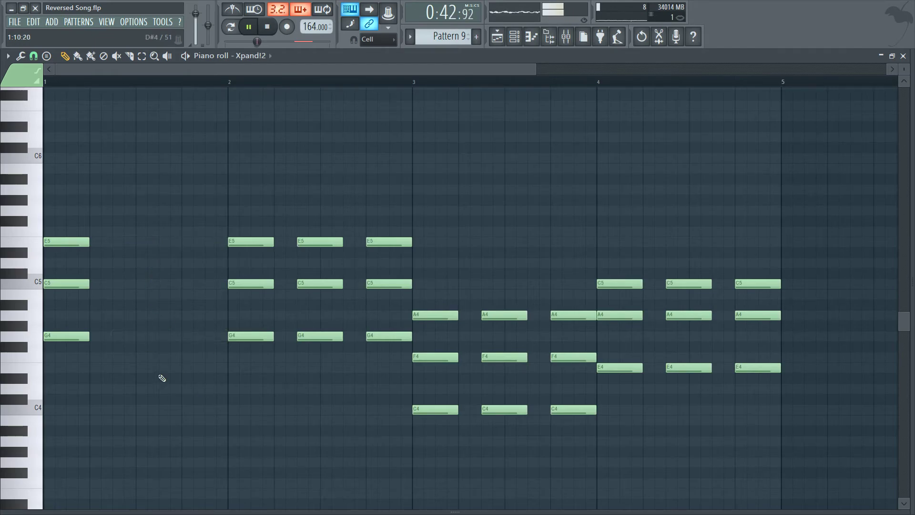
right_click(382, 336)
right_click(379, 284)
right_click(376, 242)
right_click(320, 242)
right_click(319, 283)
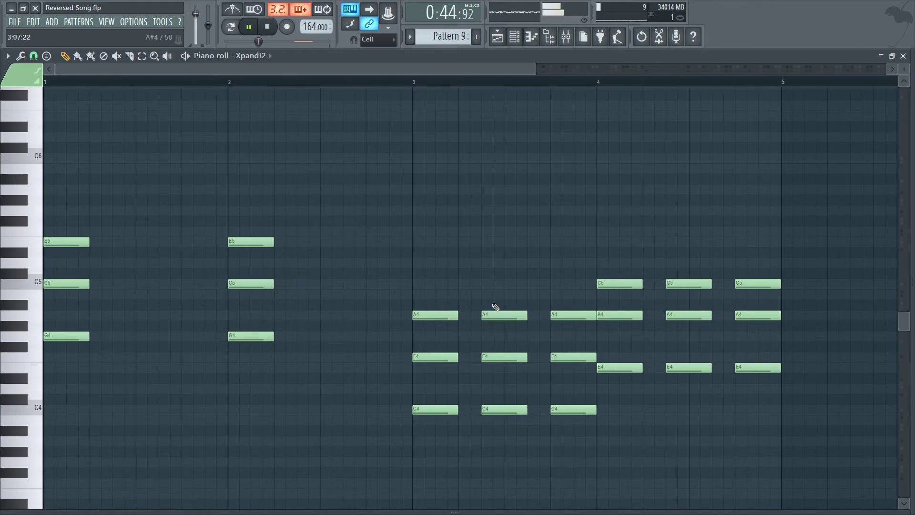
Delete the repeated chords in bars 3 and 4, keeping only the first chord of each bar
right_click(496, 315)
right_click(506, 410)
right_click(567, 410)
right_click(570, 357)
right_click(572, 311)
right_click(677, 284)
right_click(682, 315)
right_click(686, 367)
right_click(763, 367)
right_click(764, 315)
right_click(766, 283)
Lengthen all remaining Xpand!2 chord notes to a full bar each, then close the piano roll and stop playback
left_click_drag(781, 413, 77, 146)
left_click_drag(89, 242, 224, 245)
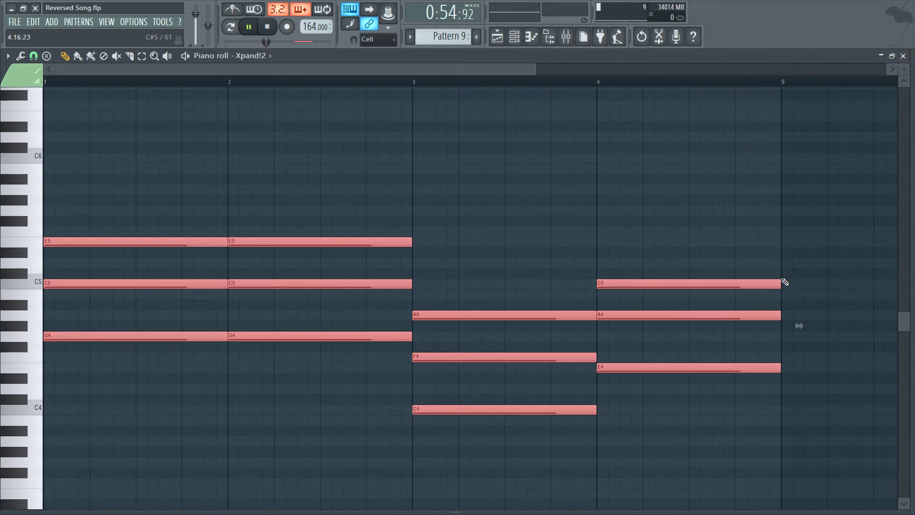
left_click(905, 56)
key("space")
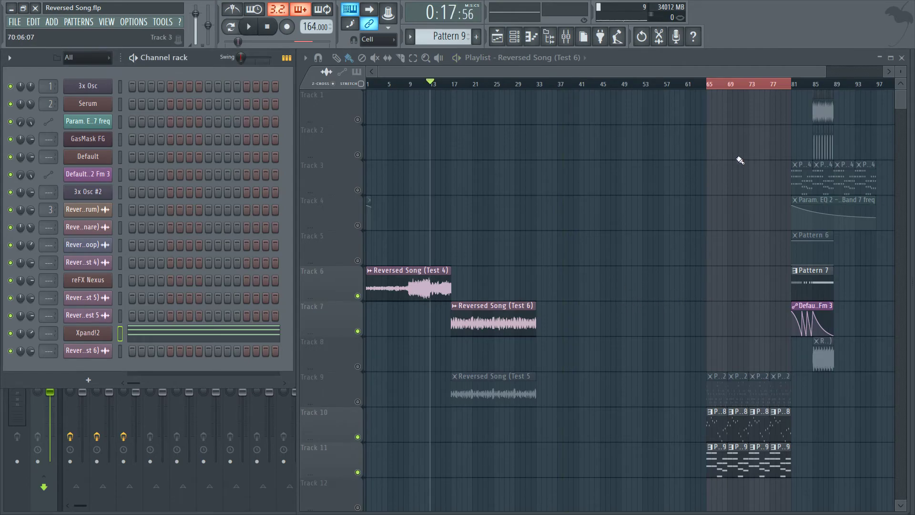
Audition the selected song section from bar 65 with the sustained Xpand!2 chords
left_click(712, 86)
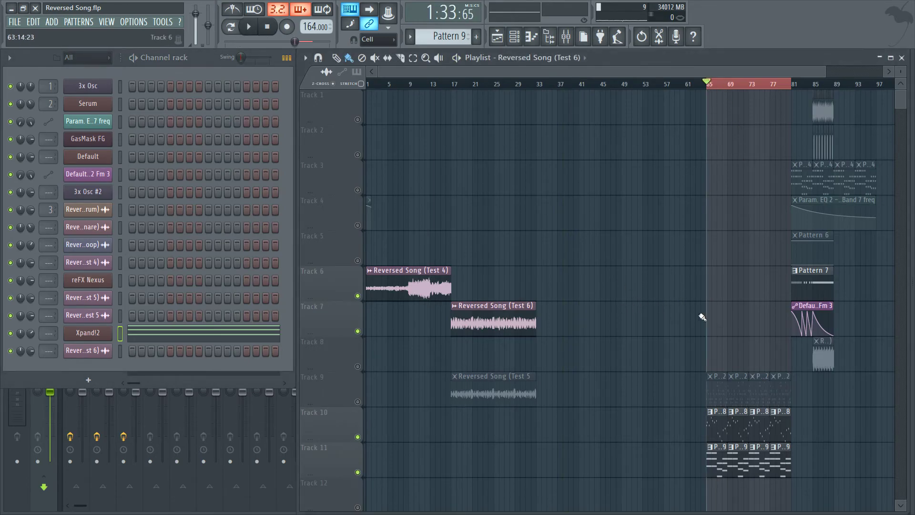
key("space")
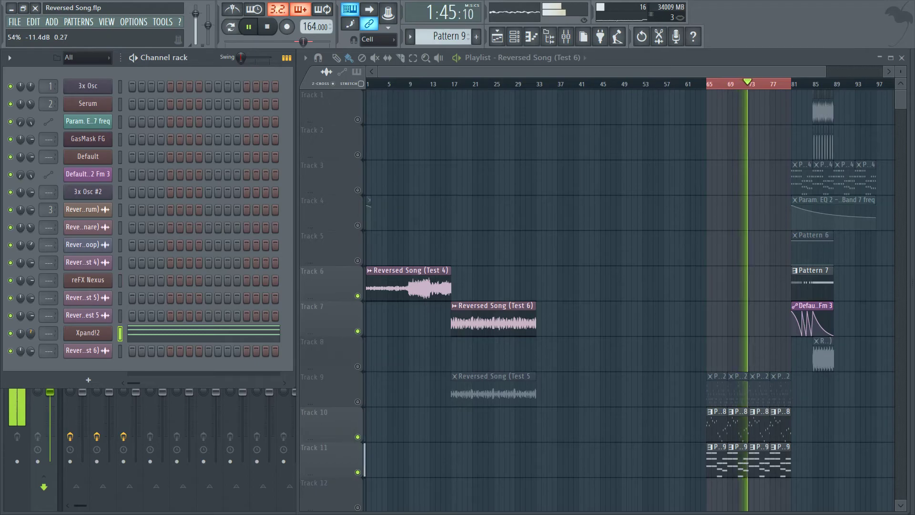
key("space")
Render the selected song section from bar 65 to an MP3 file named Reversed Song (Test 6)
left_click(15, 22)
mouse_move(38, 118)
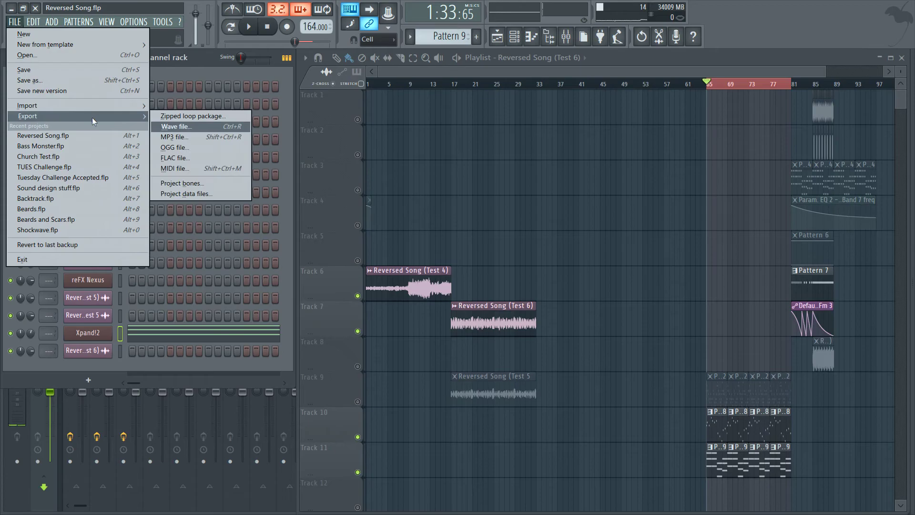
left_click(216, 139)
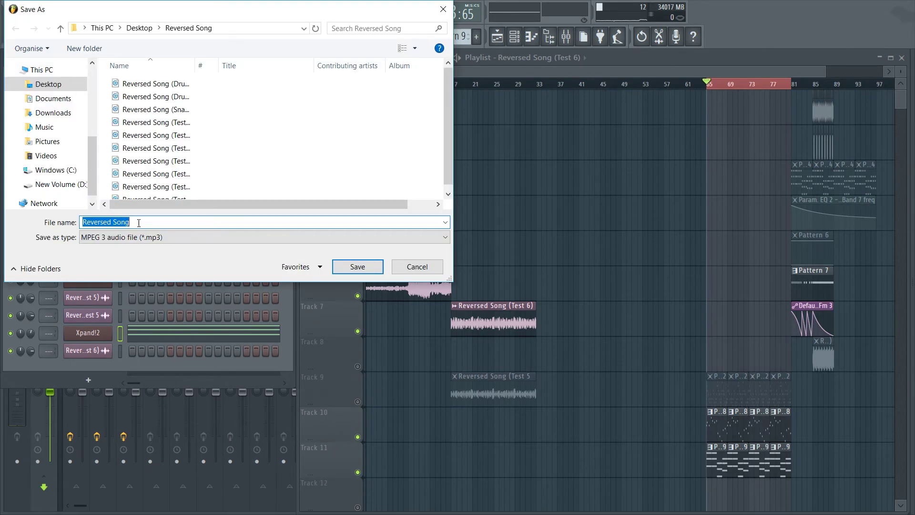
left_click(359, 267)
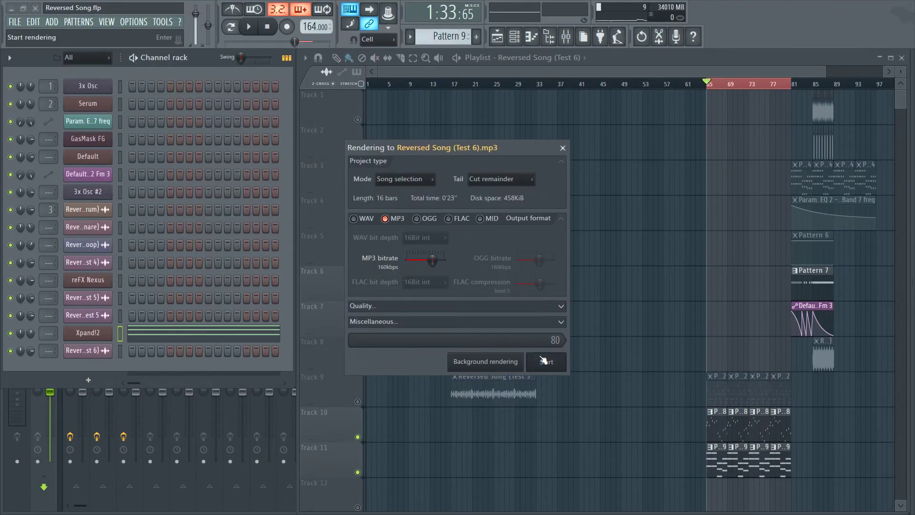
left_click(540, 359)
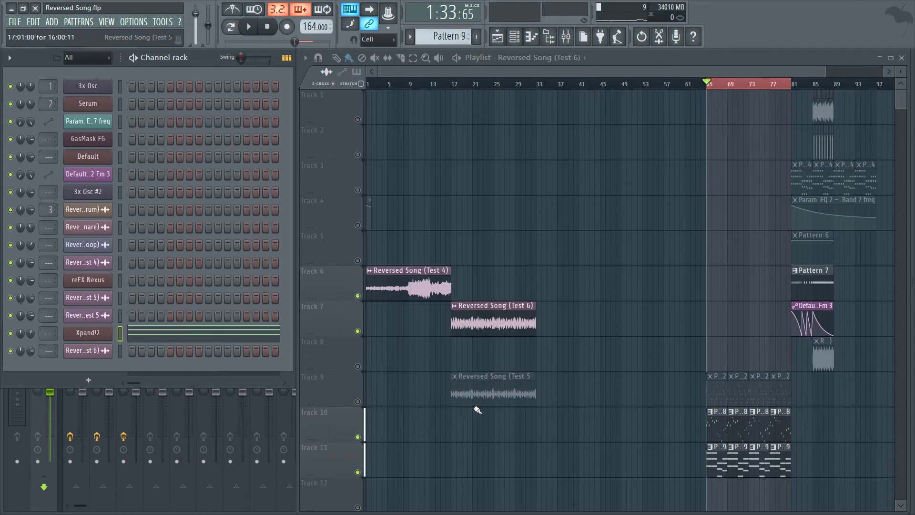
Delete the old Test 6 audio clip channel and place the newly rendered Reversed Song (Test 6) file on Track 7 at bar 17
right_click(119, 347)
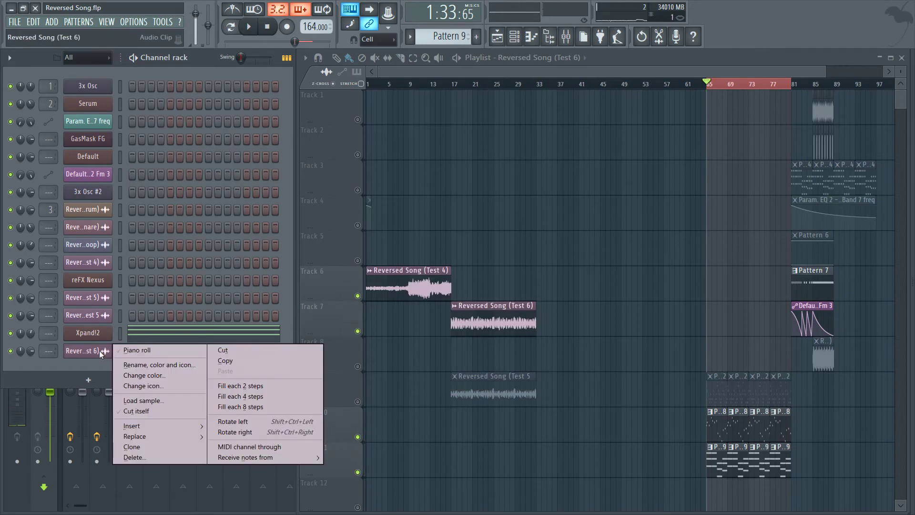
left_click(170, 458)
left_click(516, 295)
key("super+Tab")
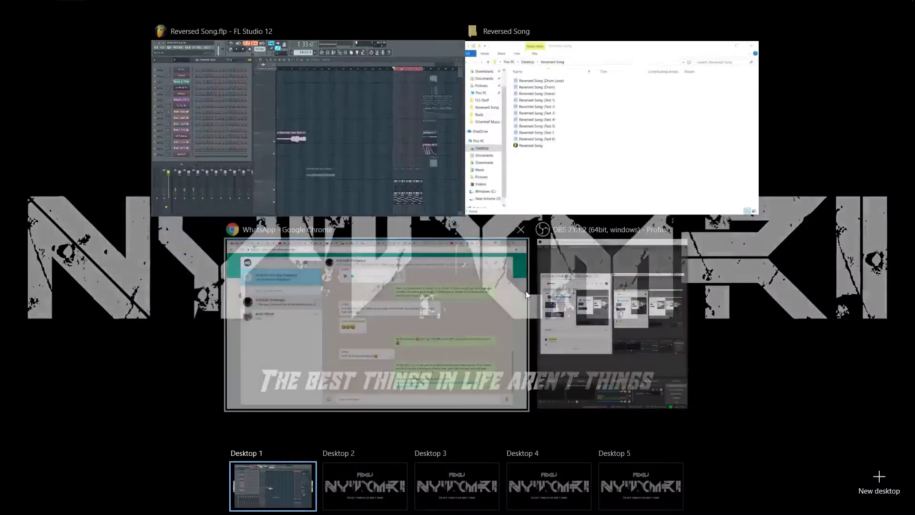
left_click(607, 123)
left_click_drag(198, 261, 488, 306)
Audition the song from bar 13 through the end of the new Test 6 clip
left_click(438, 86)
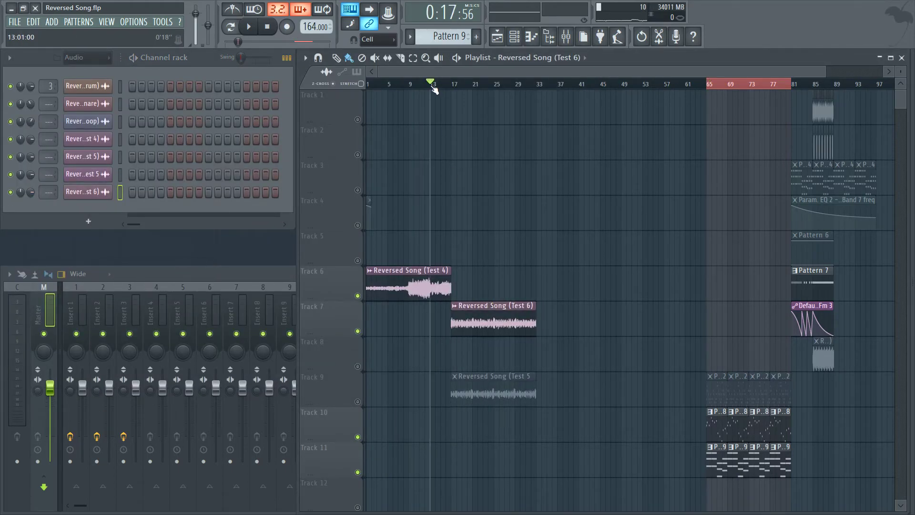
key("space")
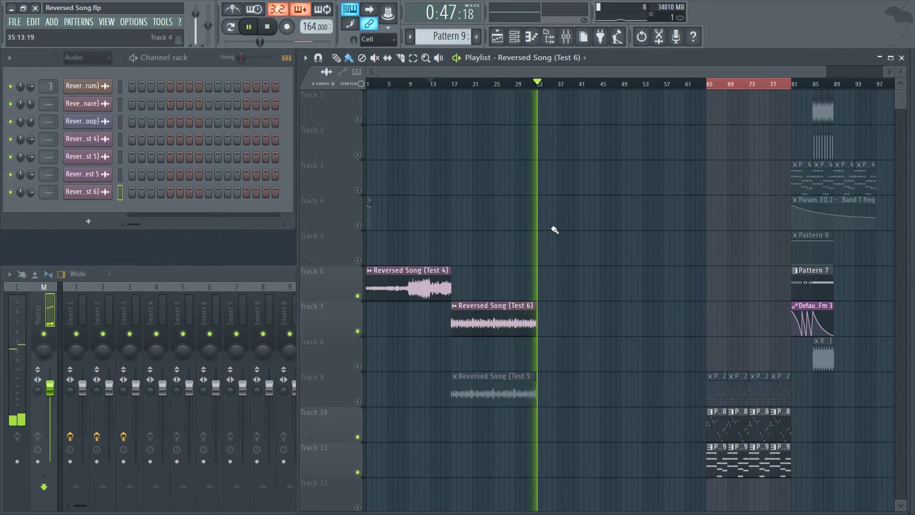
key("space")
Delete the first and third Pattern 8 clips on Track 10, at bars 65 and 73
right_click(717, 427)
right_click(780, 428)
left_click_drag(760, 427, 771, 428)
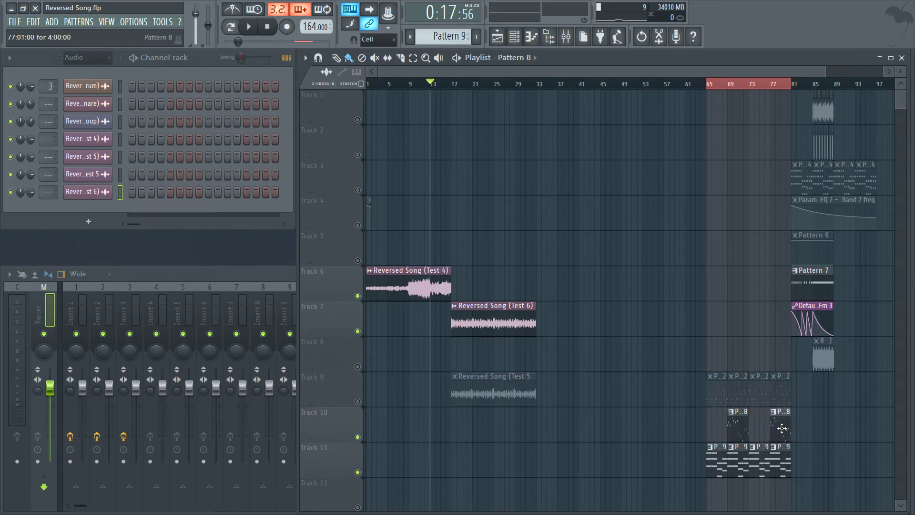
Open Pattern 8's reFX Nexus piano roll and flip the melody horizontally
double_click(782, 429)
scroll(390, 82, "down", 5)
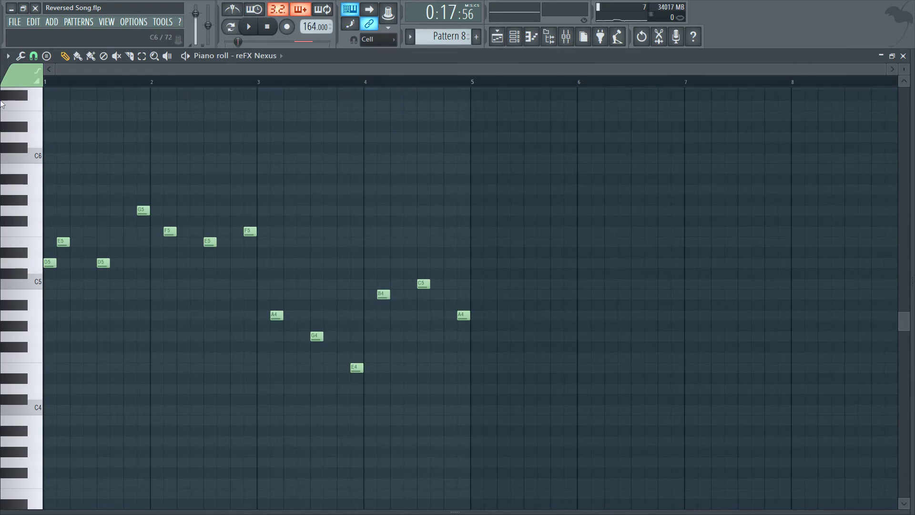
left_click(7, 56)
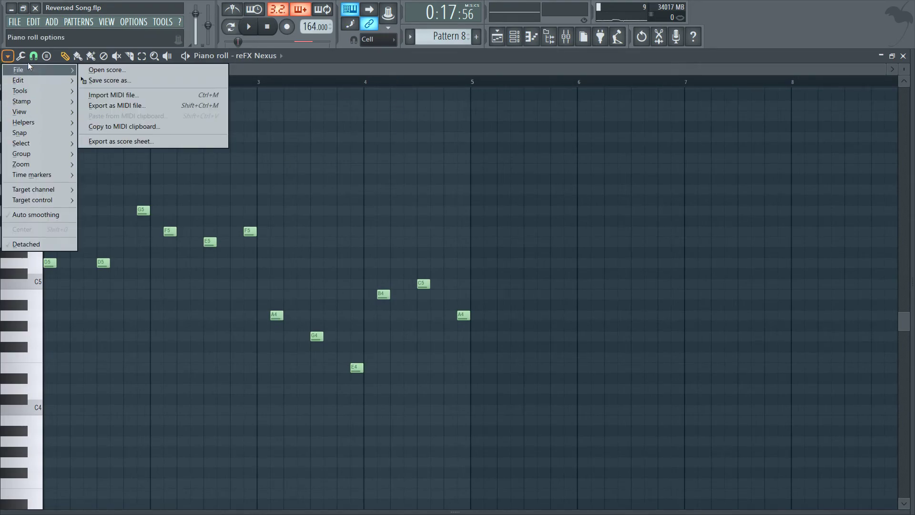
mouse_move(40, 90)
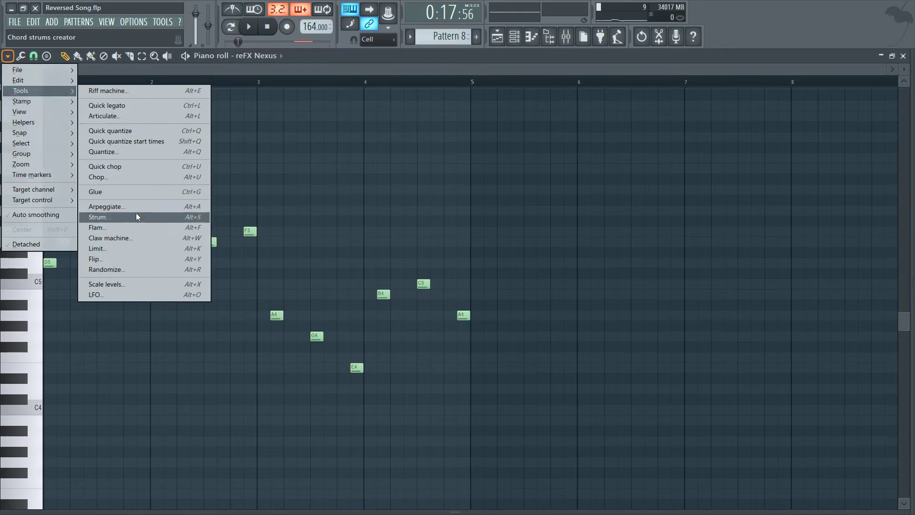
left_click(112, 259)
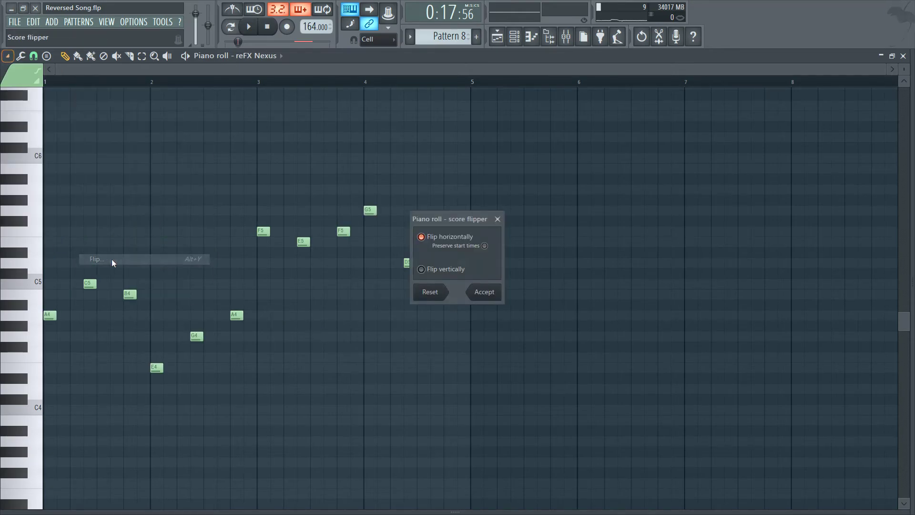
left_click(484, 292)
Play the flipped melody and duplicate its four bars into bars 5 to 8
key("space")
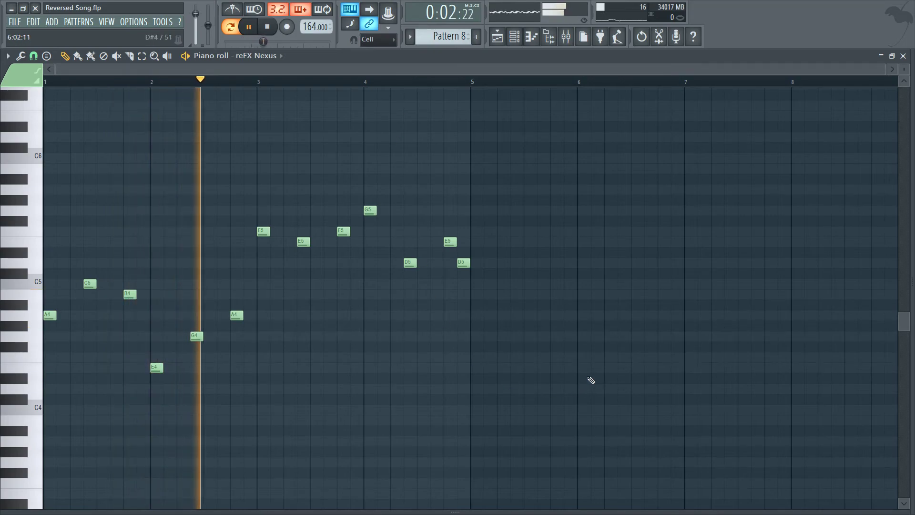
key("ctrl+b")
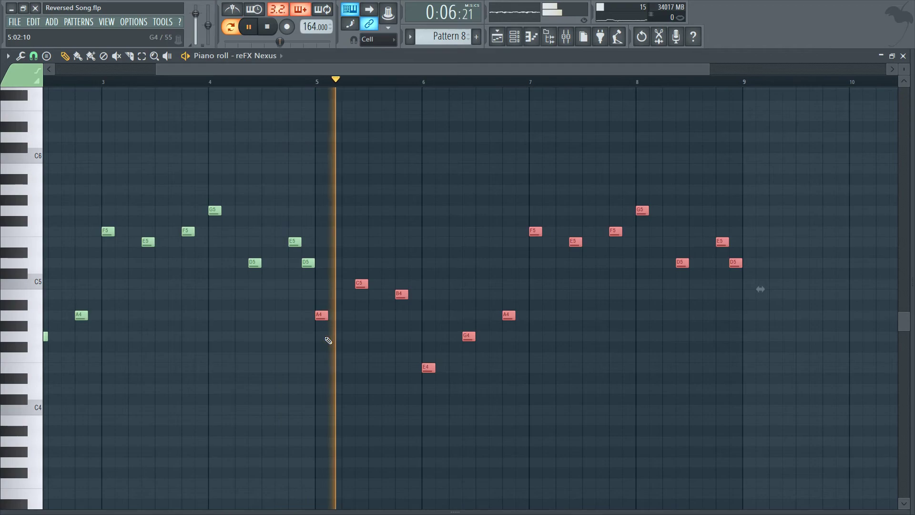
key("space")
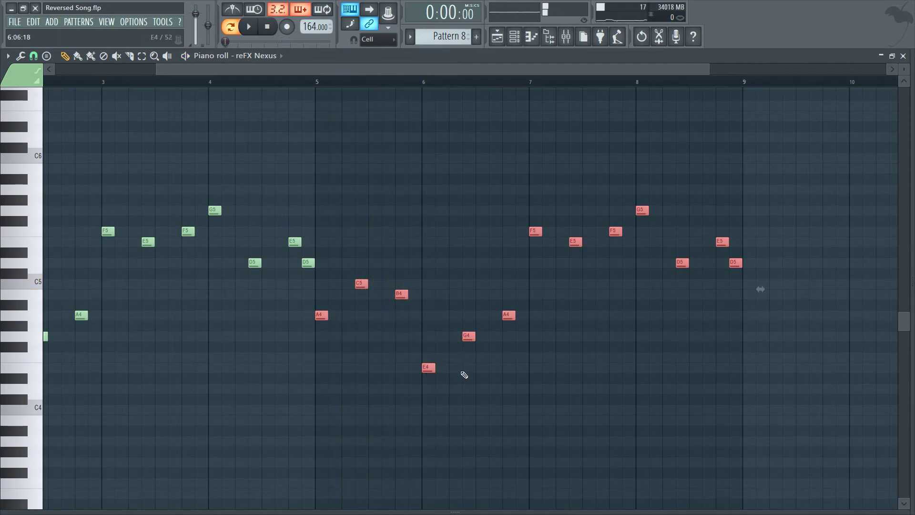
Add a second E4 and a second G4 note to the duplicated melody in bar 6, playing it back to check
scroll(478, 82, "up", 5)
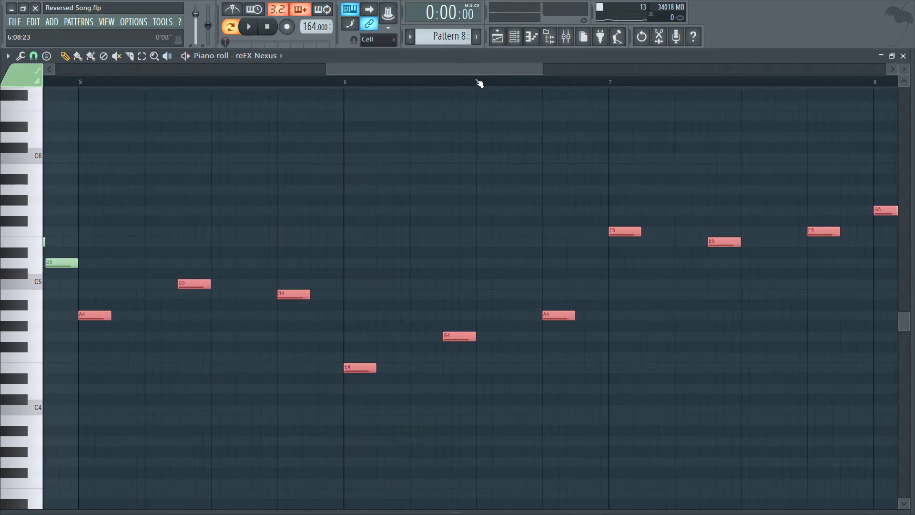
left_click(409, 368)
right_click(421, 371)
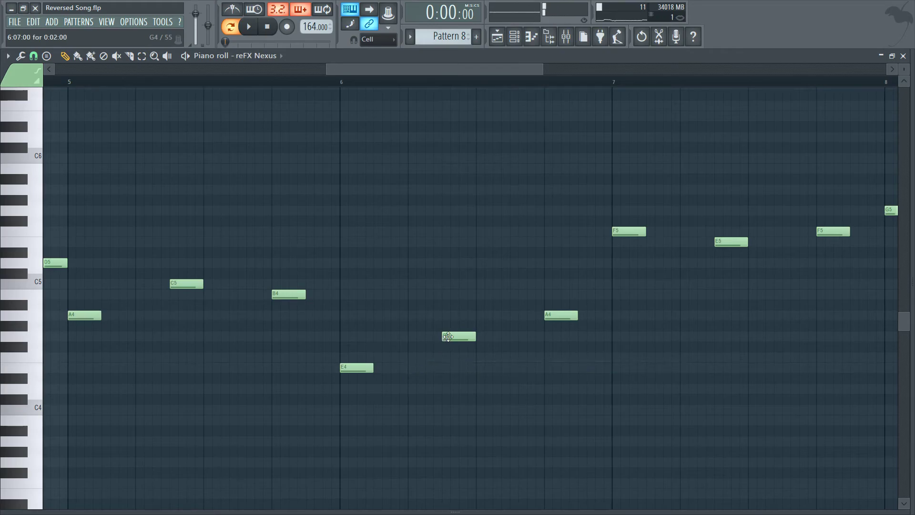
left_click(411, 368)
key("space")
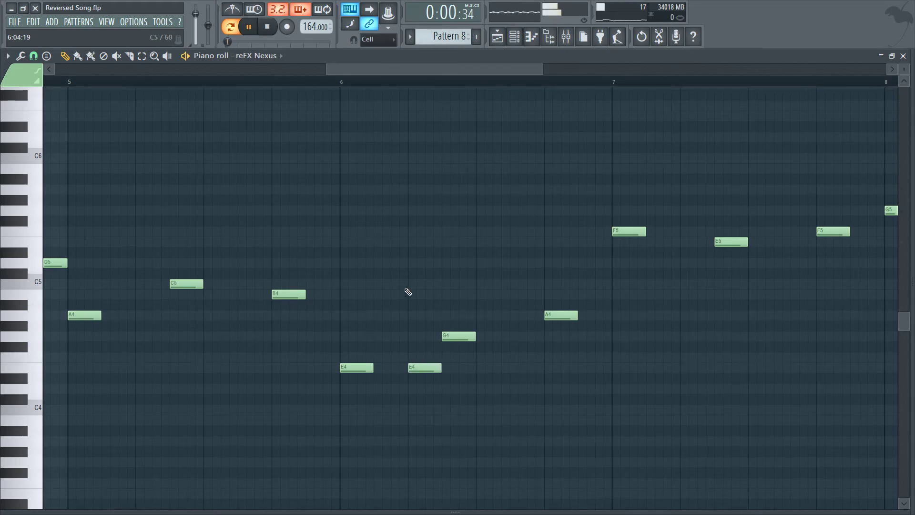
left_click(510, 335)
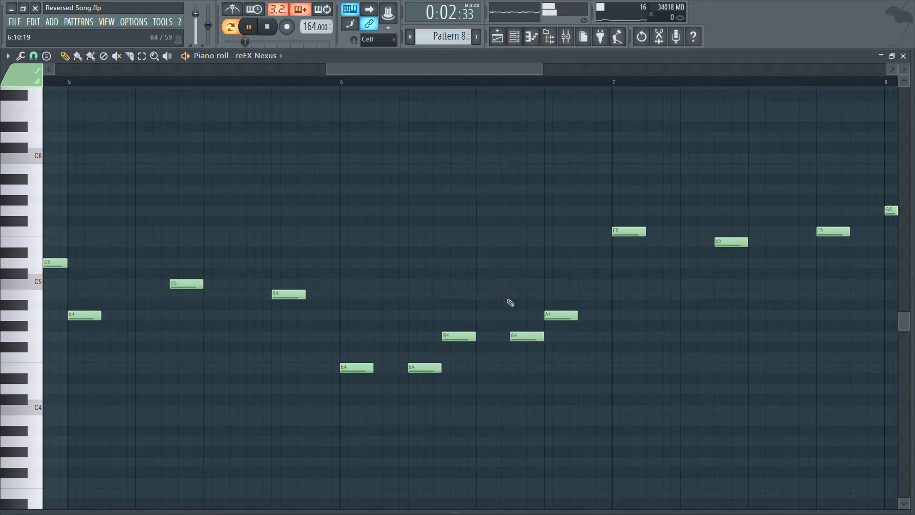
left_click_drag(465, 70, 548, 148)
Add a second G5 and another D5 note to the melody in bar 8, then play it back
key("space")
left_click_drag(552, 72, 593, 74)
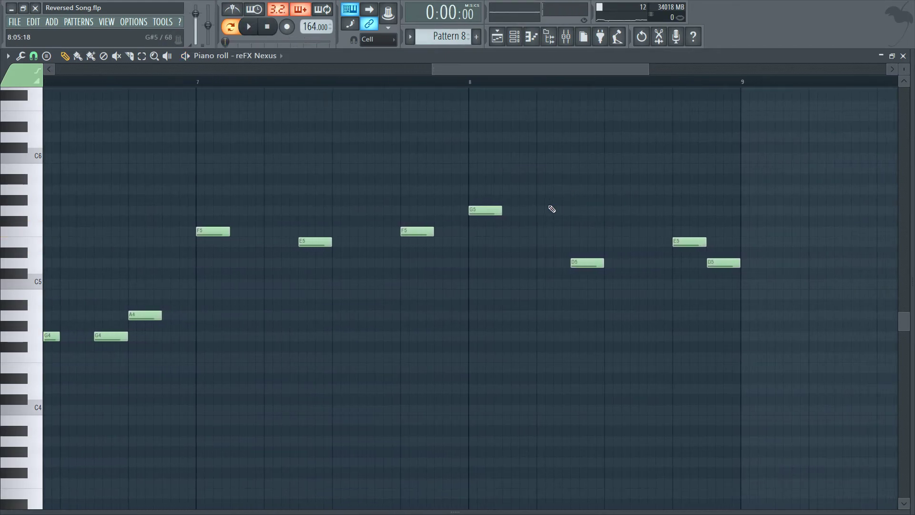
left_click(548, 211)
key("space")
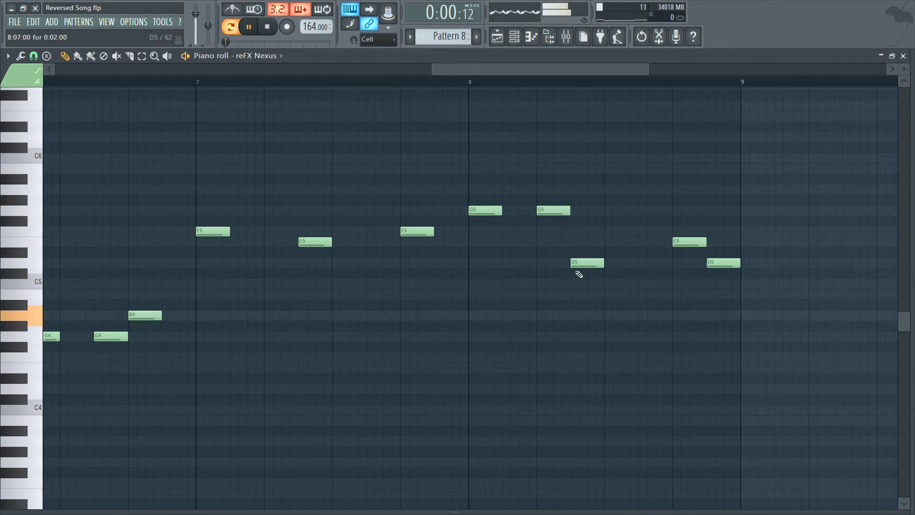
left_click(635, 265)
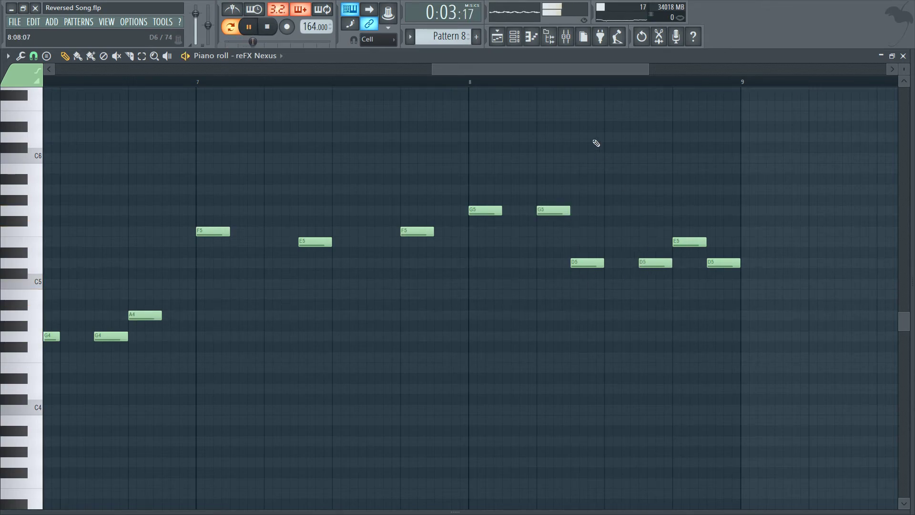
scroll(569, 85, "down", 4)
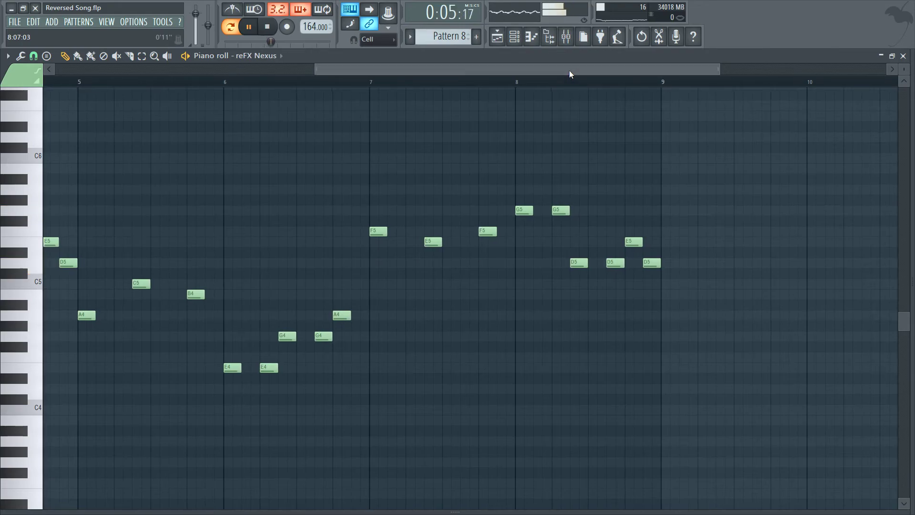
Flip the extended eight-bar melody horizontally, then stop playback and close the piano roll
left_click_drag(570, 70, 476, 80)
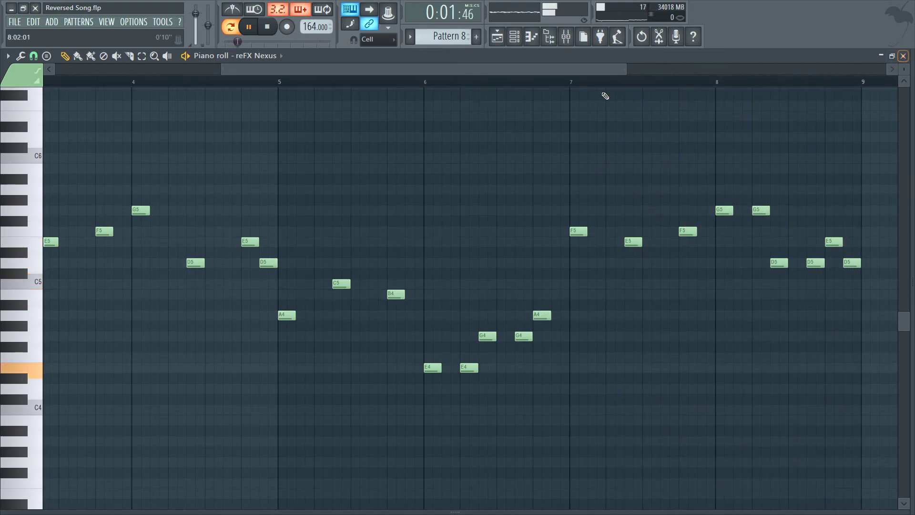
left_click(3, 57)
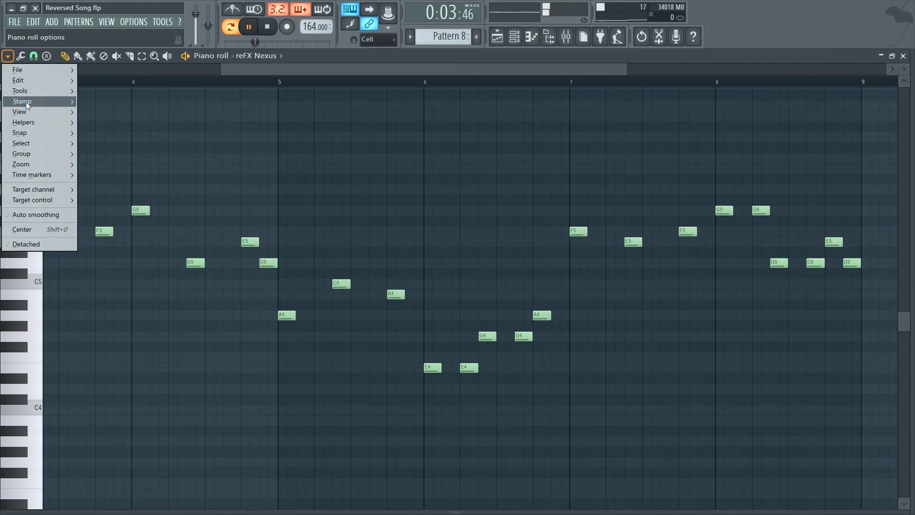
mouse_move(27, 91)
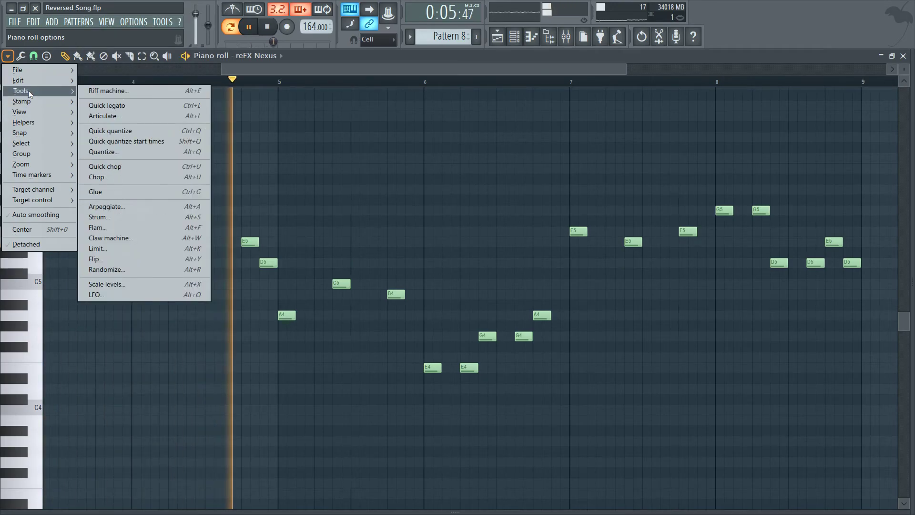
left_click(104, 260)
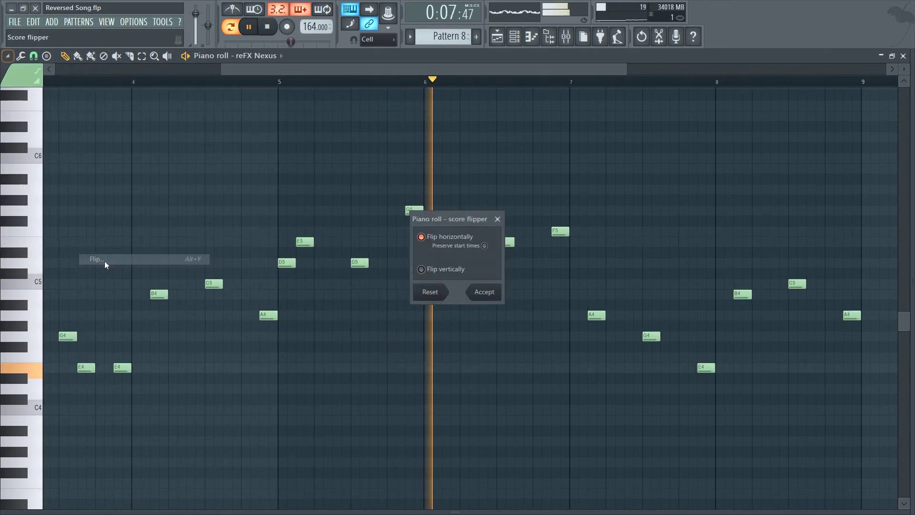
left_click(485, 294)
key("space")
key("F7")
Arrange two eight-bar Pattern 8 clips on Track 10, starting at bars 65 and 73
left_click_drag(830, 442, 723, 425)
left_click(663, 315)
right_click(666, 316)
right_click(659, 317)
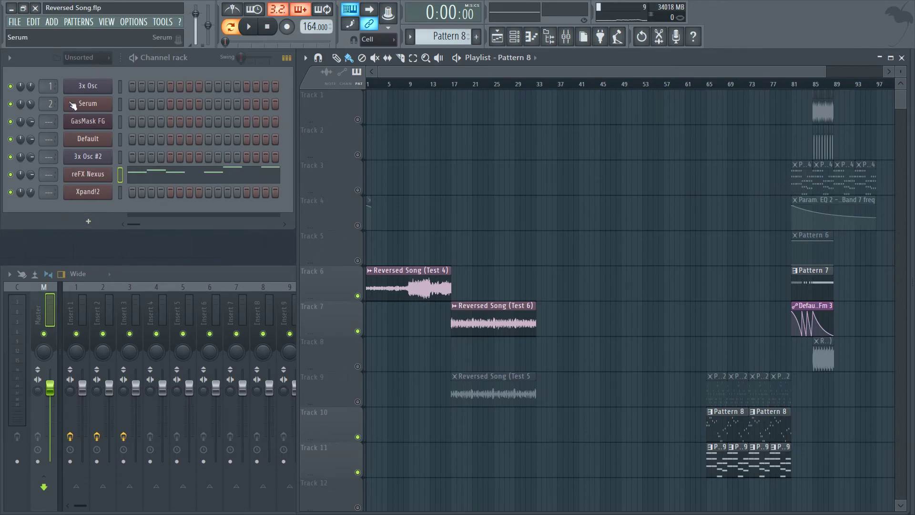
Show all channels in the Channel rack and check the Reversed Song (Test 5) audio clip's settings
left_click(80, 59)
left_click(81, 71)
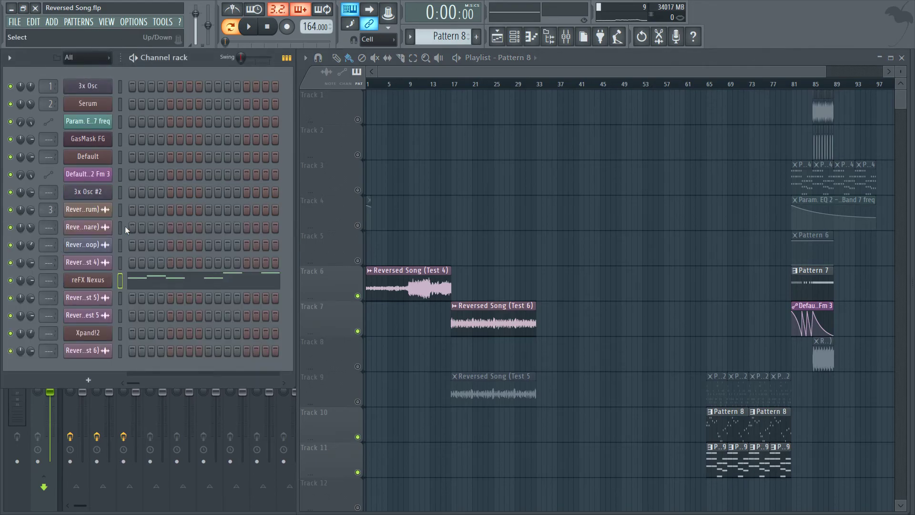
left_click(91, 300)
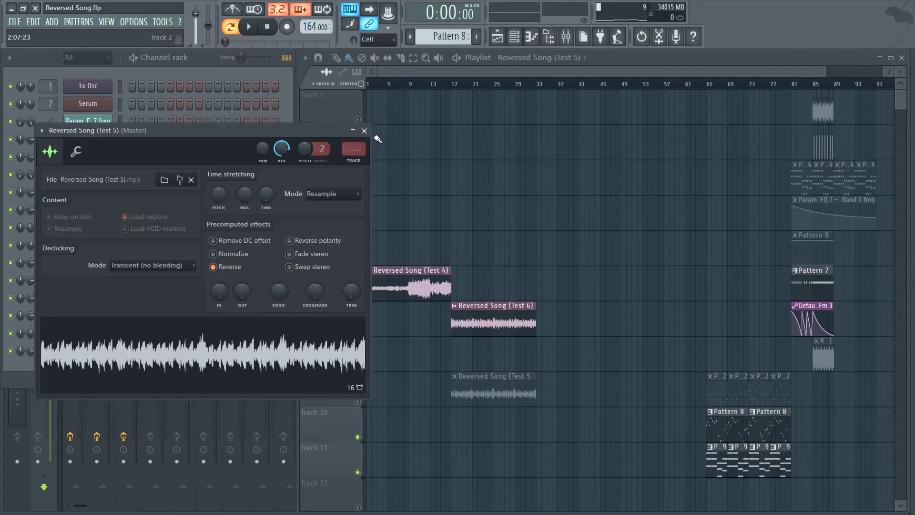
left_click(364, 130)
left_click(84, 297)
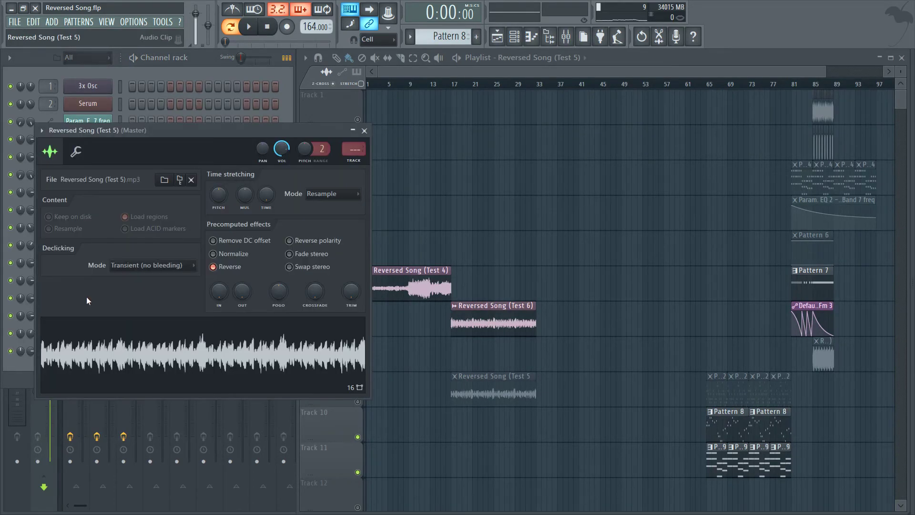
left_click(364, 131)
right_click(84, 298)
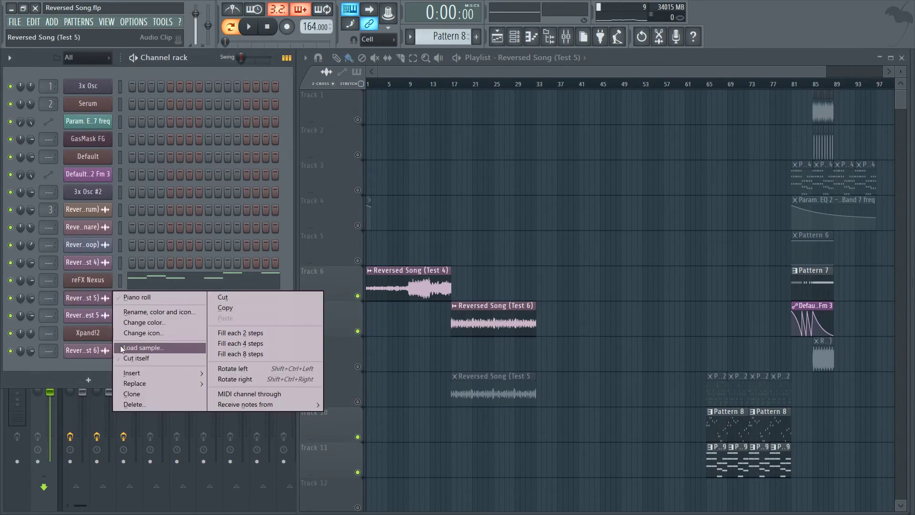
left_click(861, 363)
Delete the Reversed Song (Test 6) audio clip channel along with its playlist clip
left_click(509, 325)
right_click(90, 361)
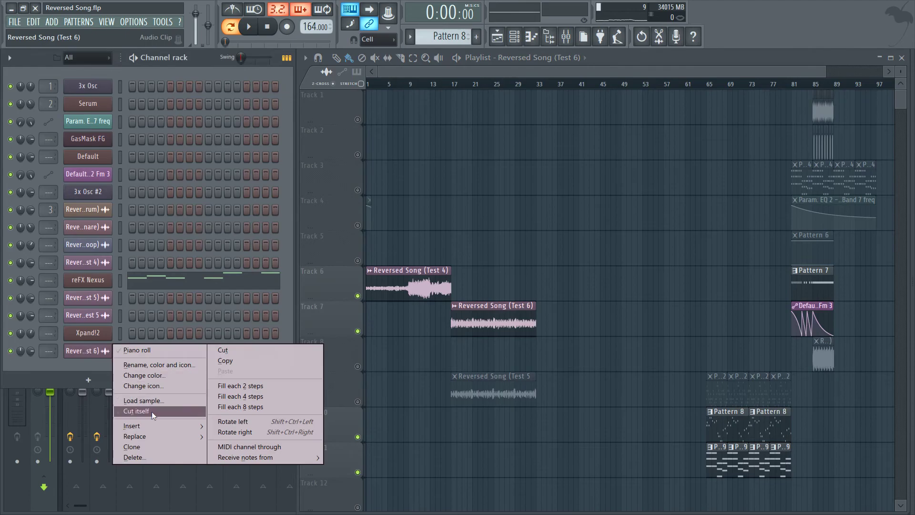
left_click(138, 458)
left_click(518, 295)
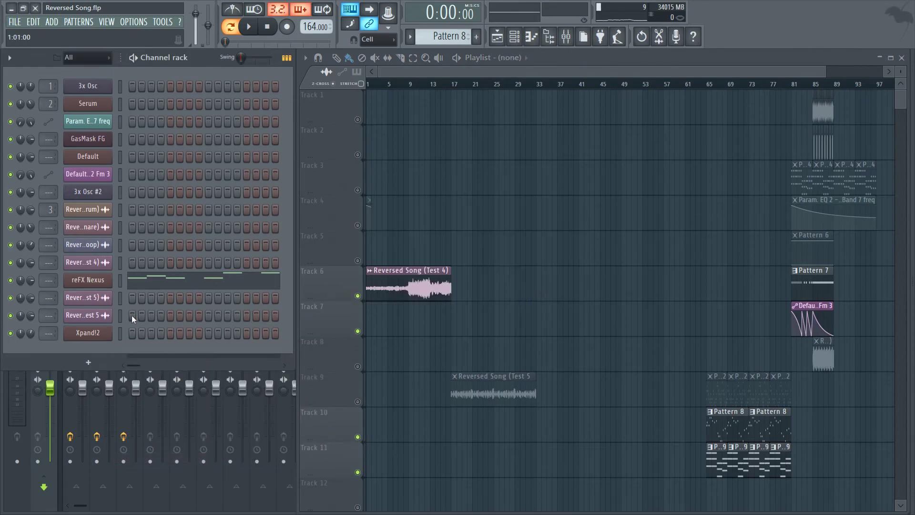
Delete the Reversed Song (Test 4) audio clip channel together with its playlist clip
left_click(419, 287)
right_click(103, 266)
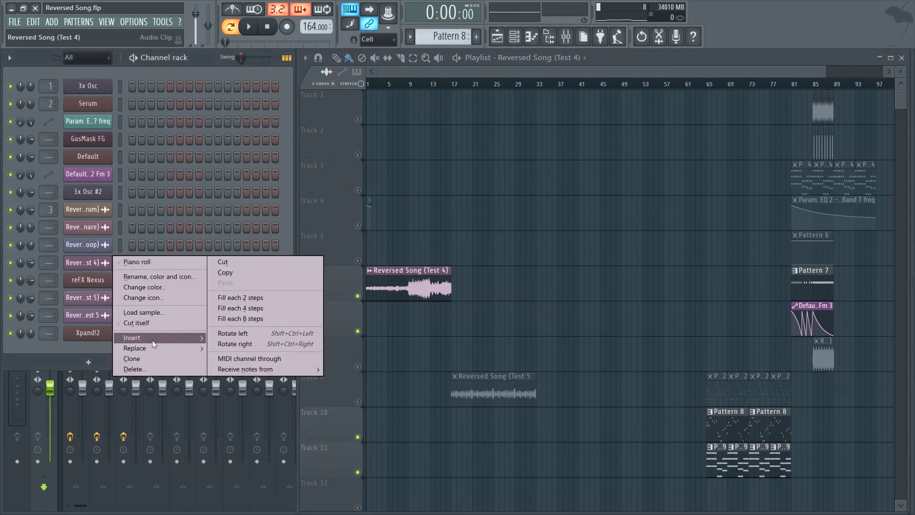
left_click(138, 368)
left_click(506, 291)
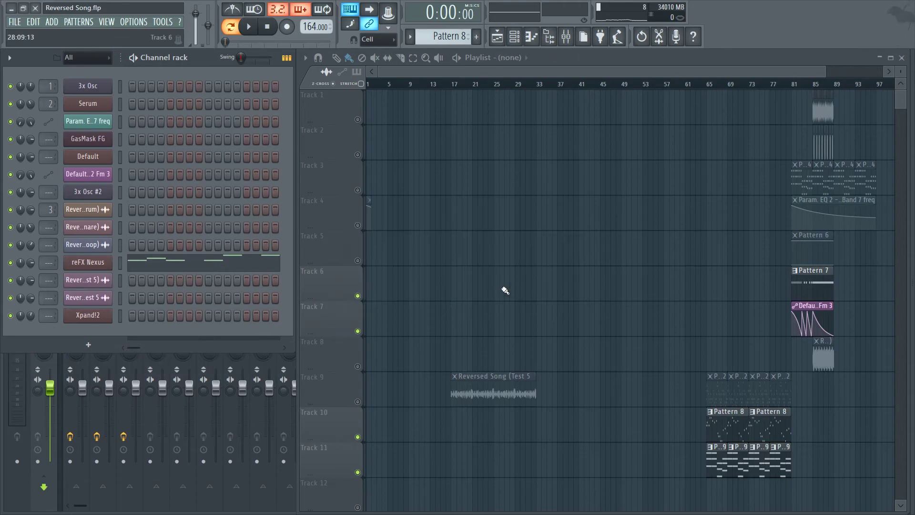
Delete the lower Reversed Song (Test 5) channel, whose muted clip sits on Track 9
left_click(483, 386)
right_click(111, 292)
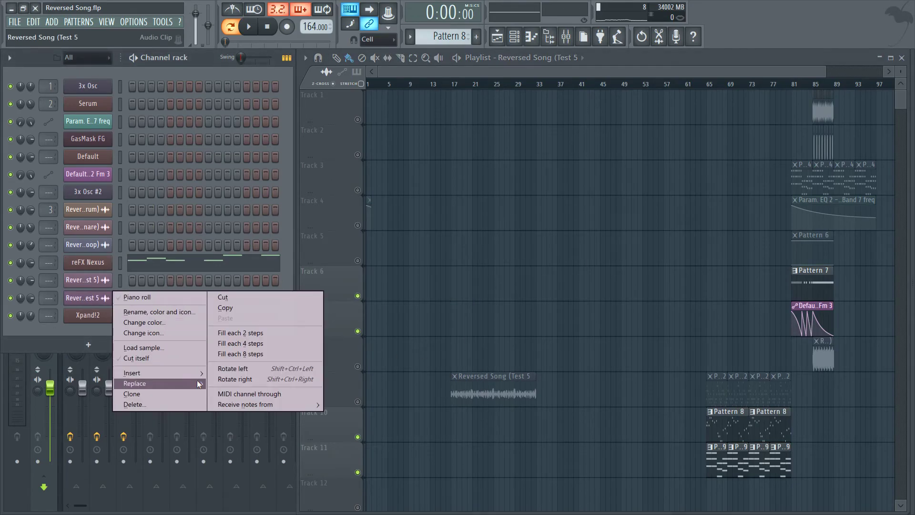
left_click(133, 404)
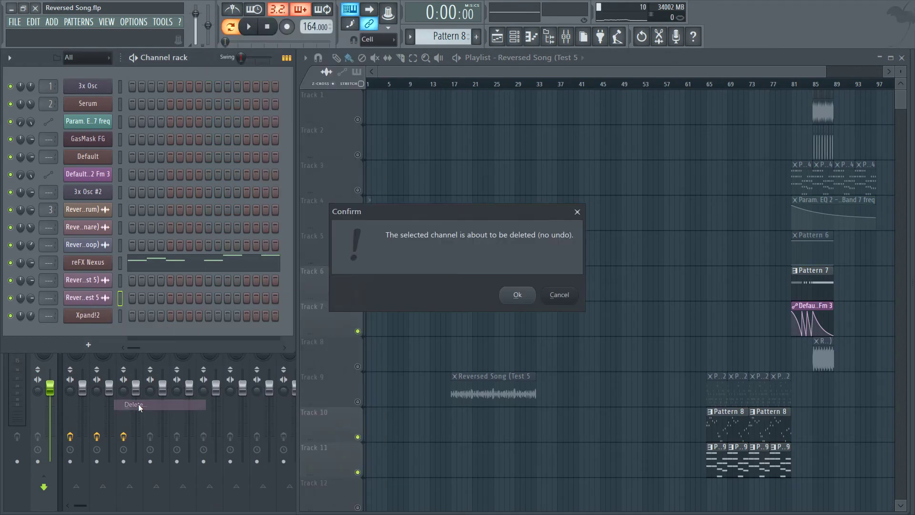
left_click(518, 296)
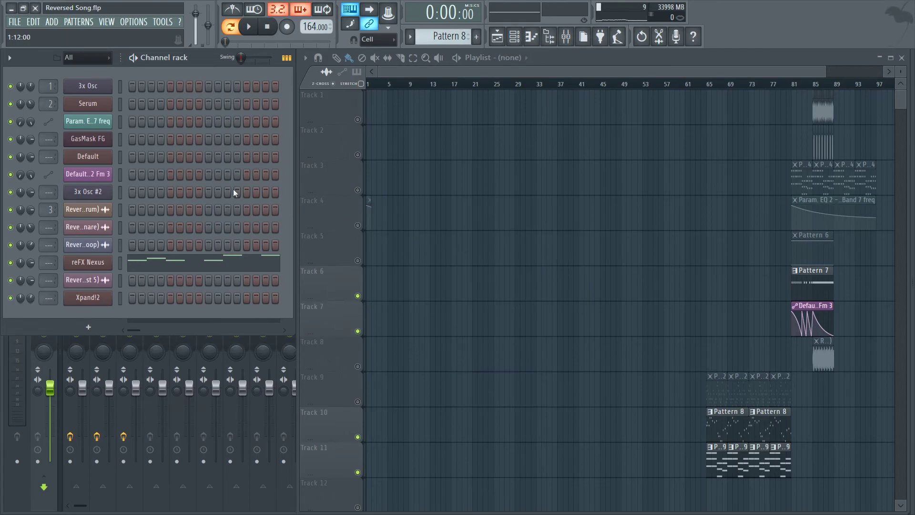
Place the remaining Reversed Song (Test 5) audio clip at bar 1 on Track 6 and briefly play it, closing its channel settings
left_click(103, 280)
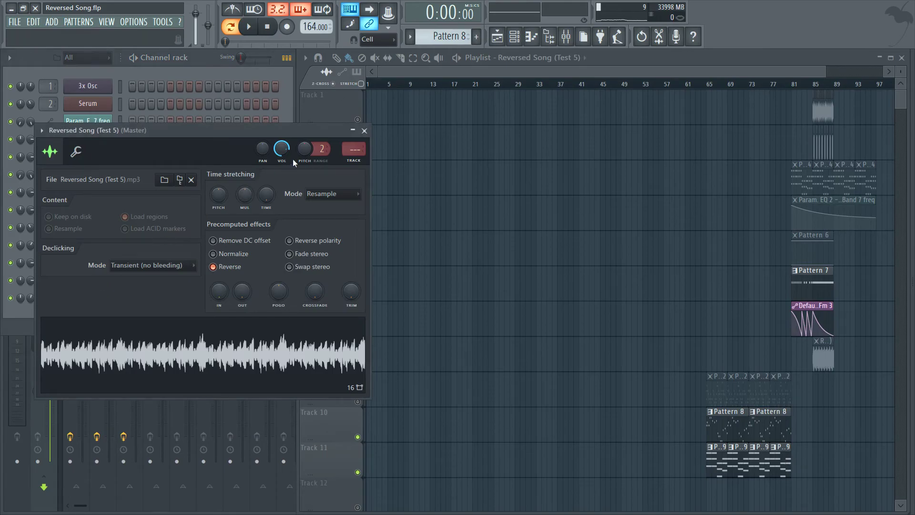
left_click(395, 286)
left_click_drag(418, 286, 392, 290)
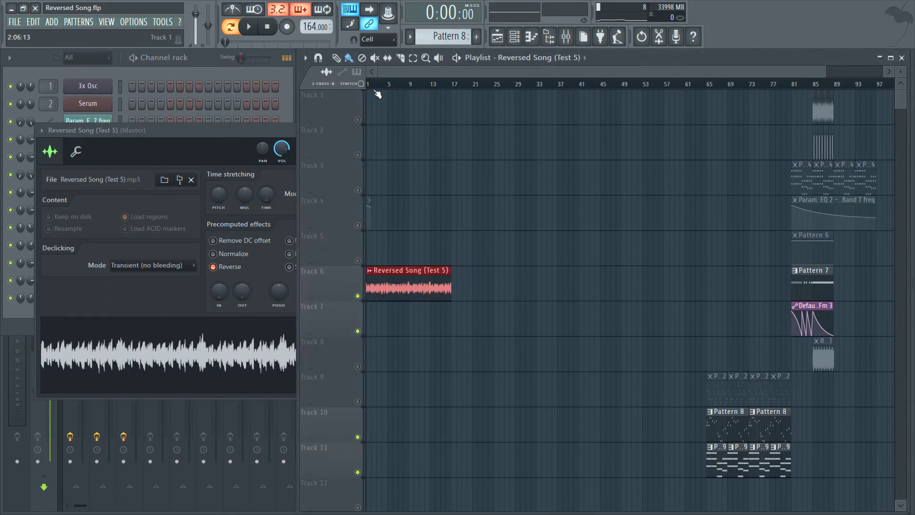
key("space")
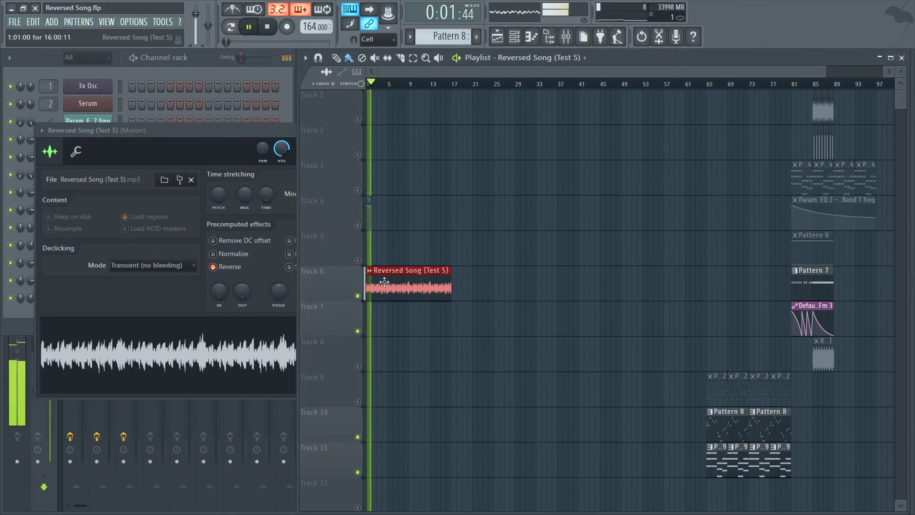
left_click(294, 131)
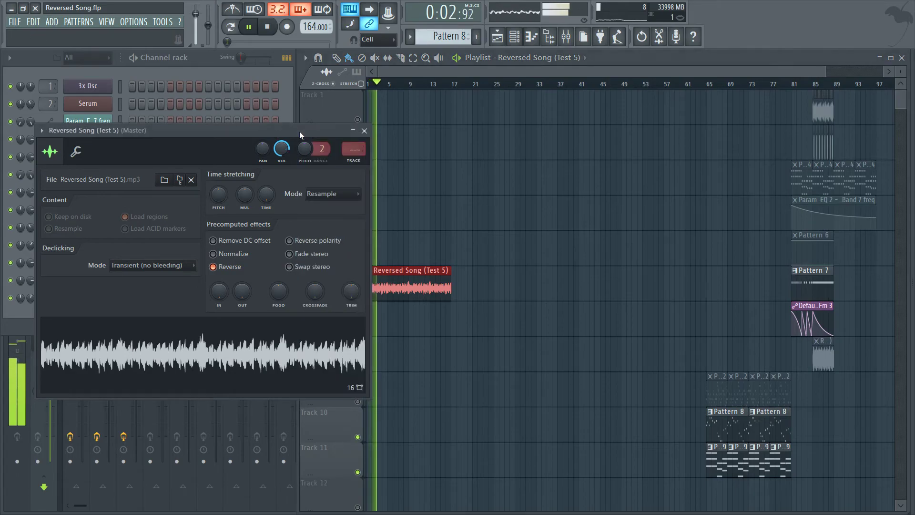
left_click(364, 130)
key("space")
Delete the remaining Reversed Song (Test 5) audio clip channel and its playlist clip
right_click(109, 279)
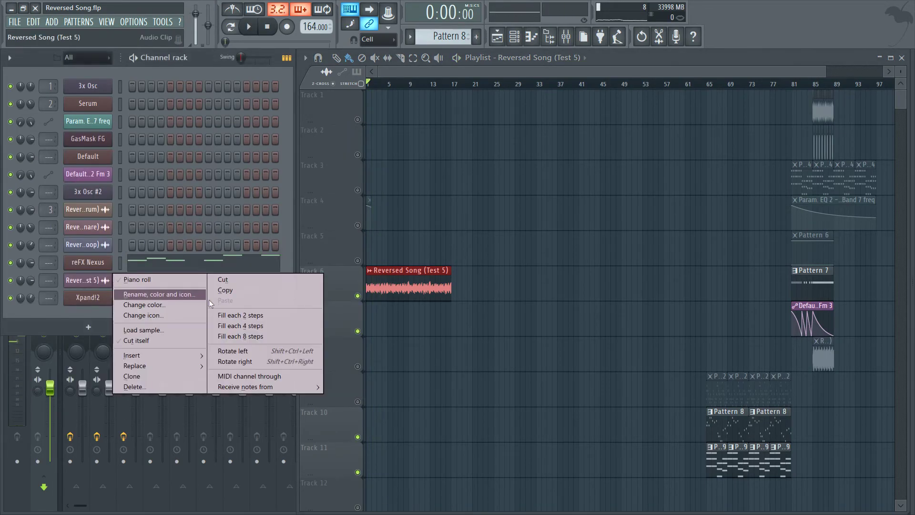
left_click(153, 385)
key("Return")
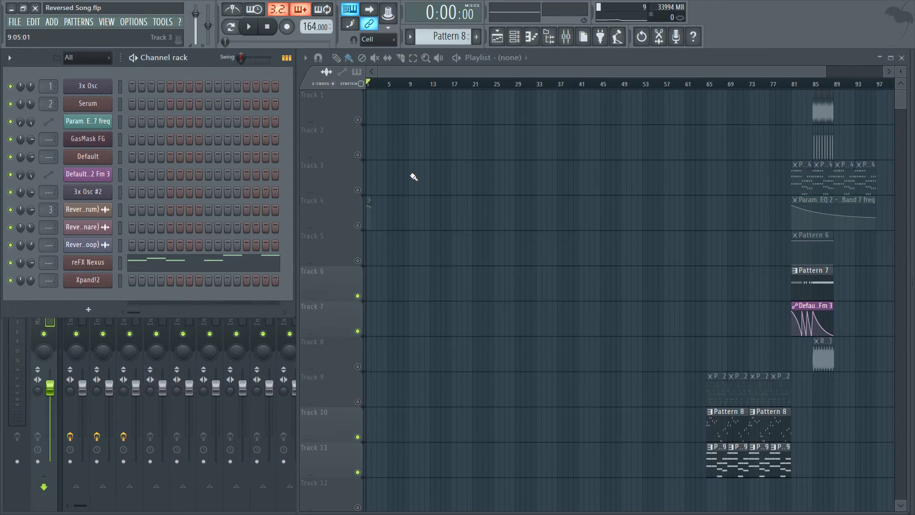
Add a Harmor instrument channel to the Channel rack
left_click(88, 310)
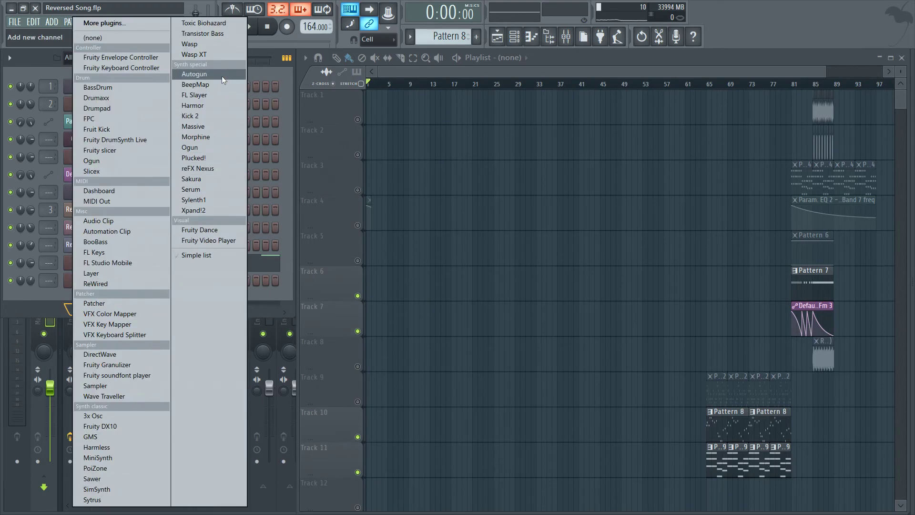
left_click(208, 106)
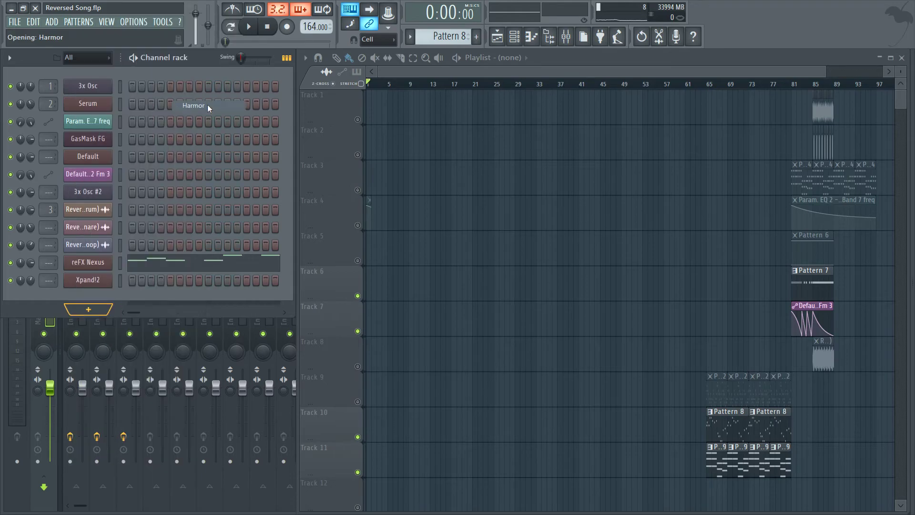
left_click_drag(410, 94, 460, 97)
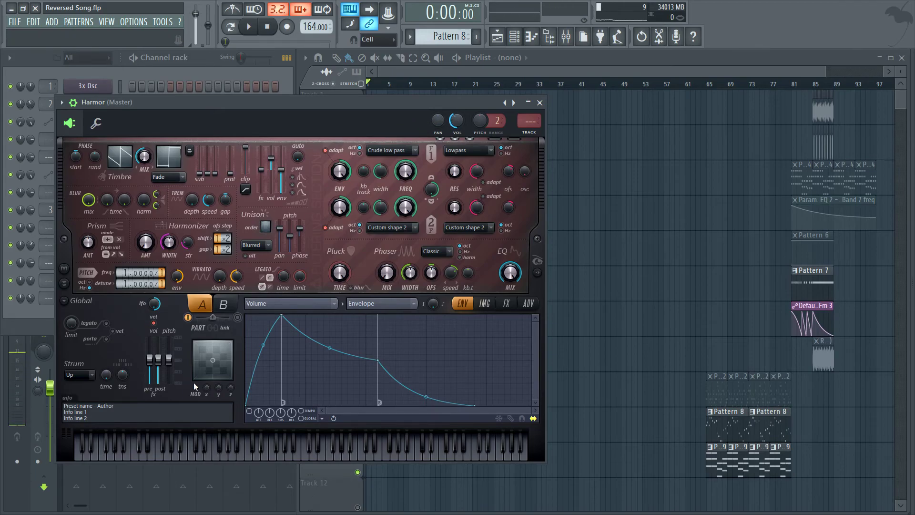
Try the M1 crab nebula and Oldschool presets in Harmor
left_click(515, 104)
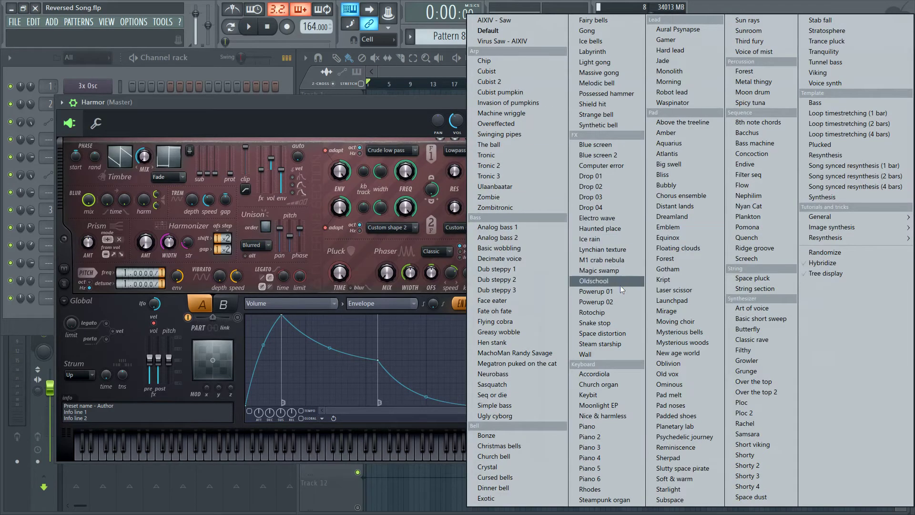
left_click(613, 264)
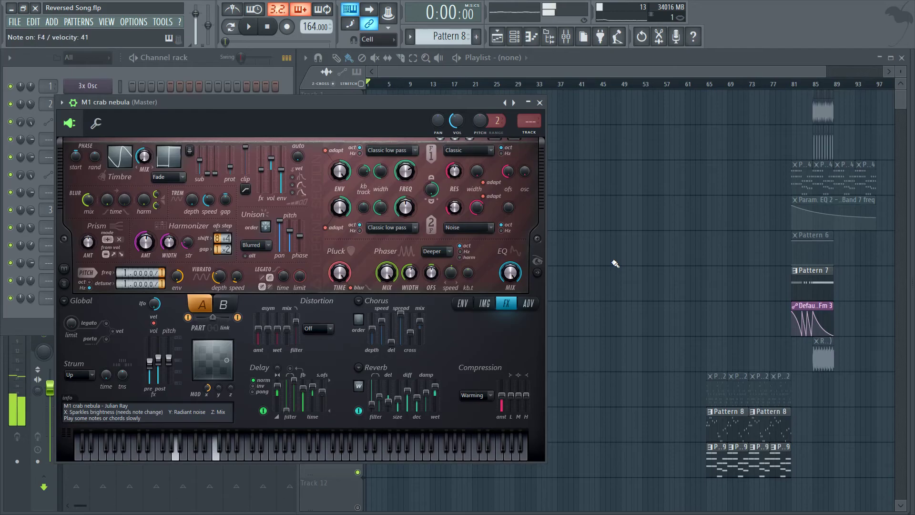
left_click(514, 104)
left_click(515, 103)
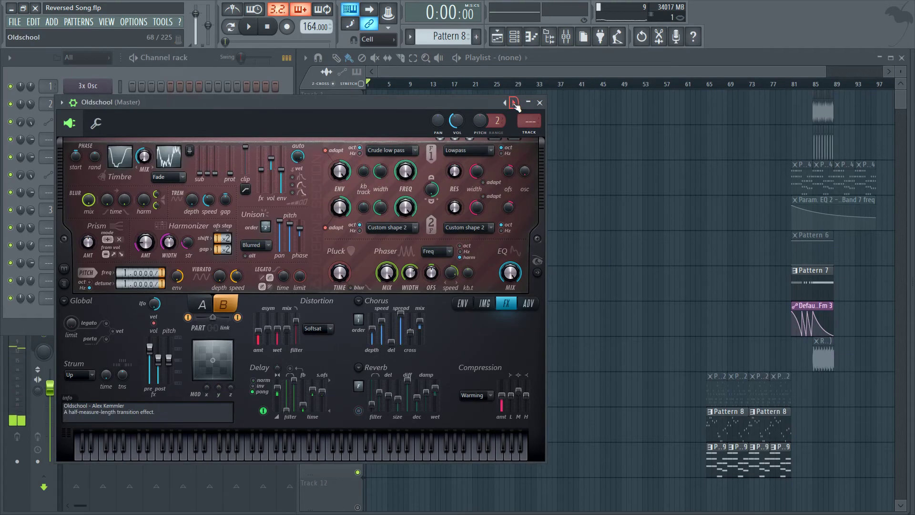
Load the Mysterious woods pad preset in Harmor and close the instrument window
right_click(514, 102)
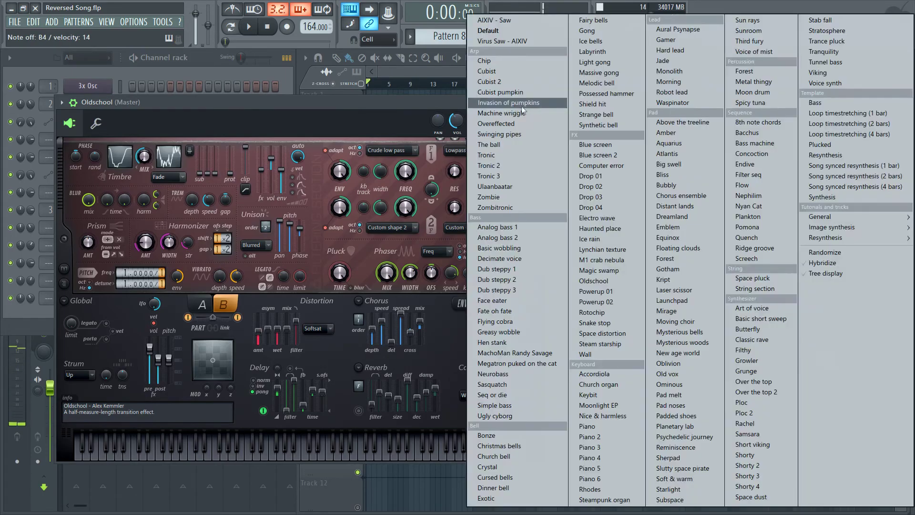
left_click(675, 342)
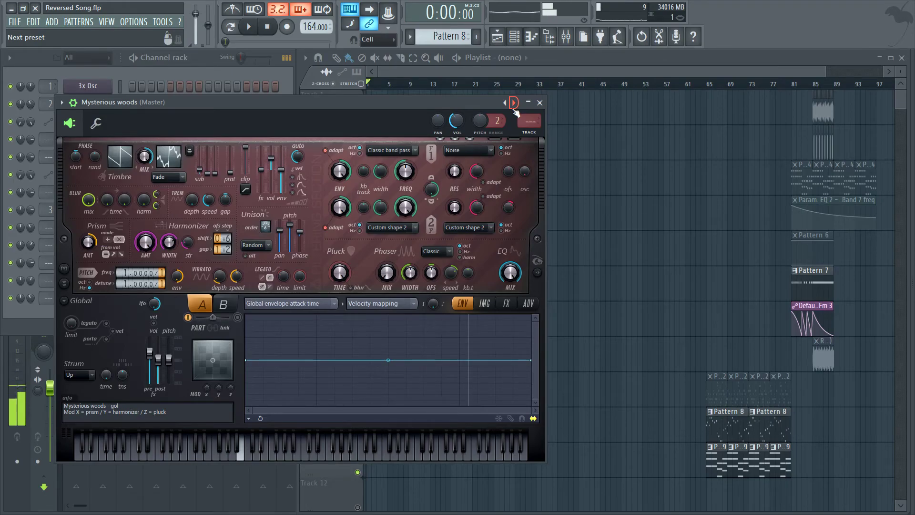
left_click(540, 102)
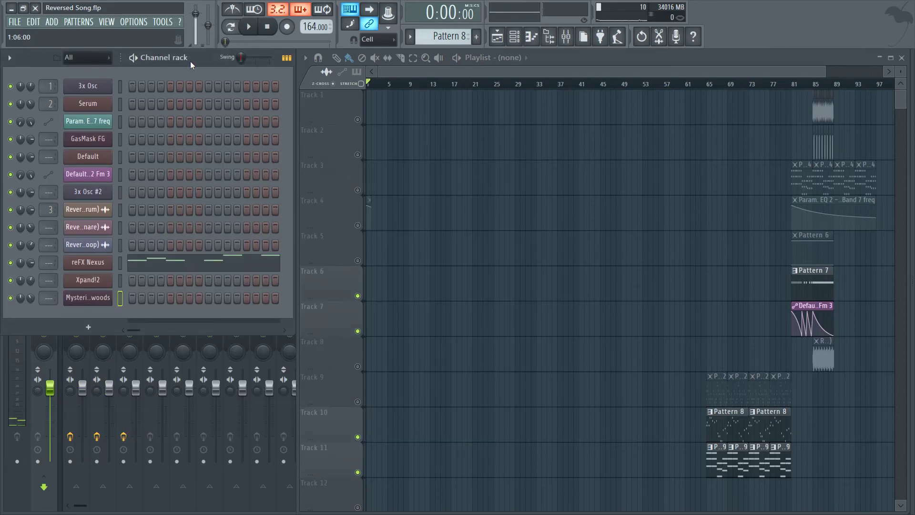
Create new Pattern 10 and draw one sustained note about four bars long for Mysterious woods, then close the piano roll
left_click(477, 37)
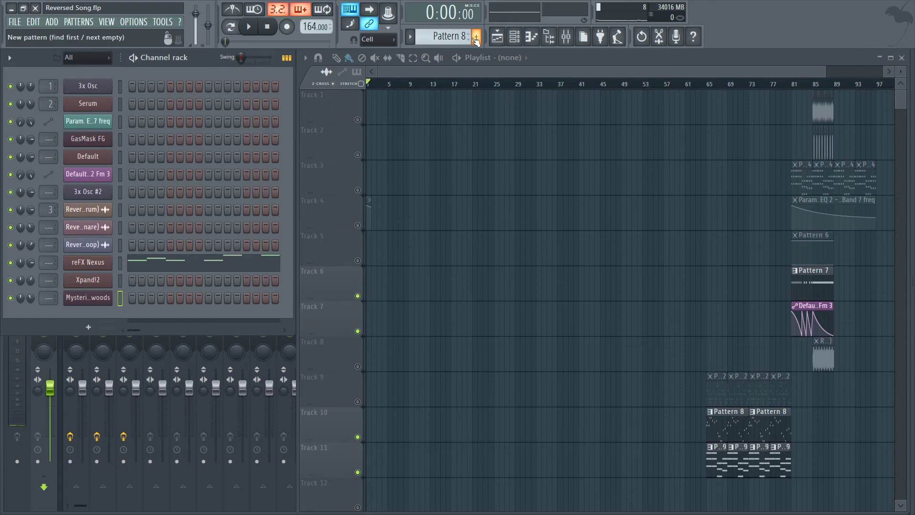
right_click(96, 298)
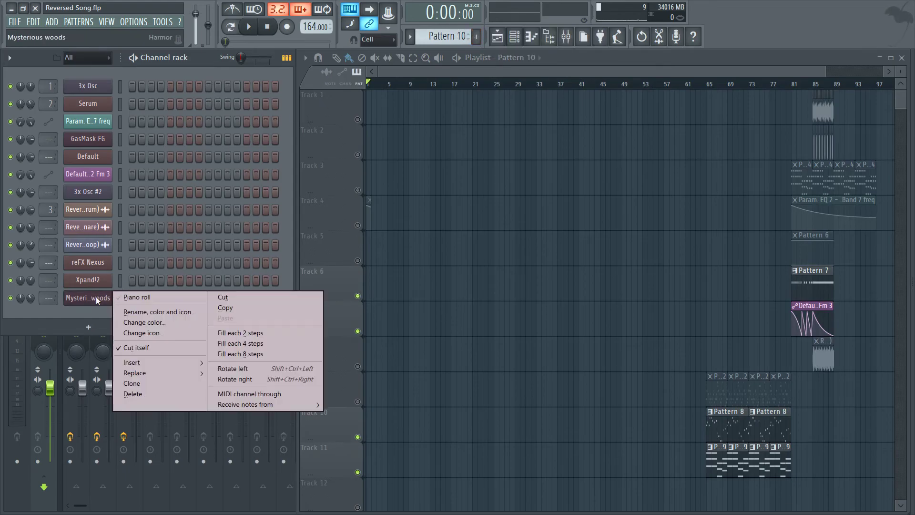
left_click(135, 296)
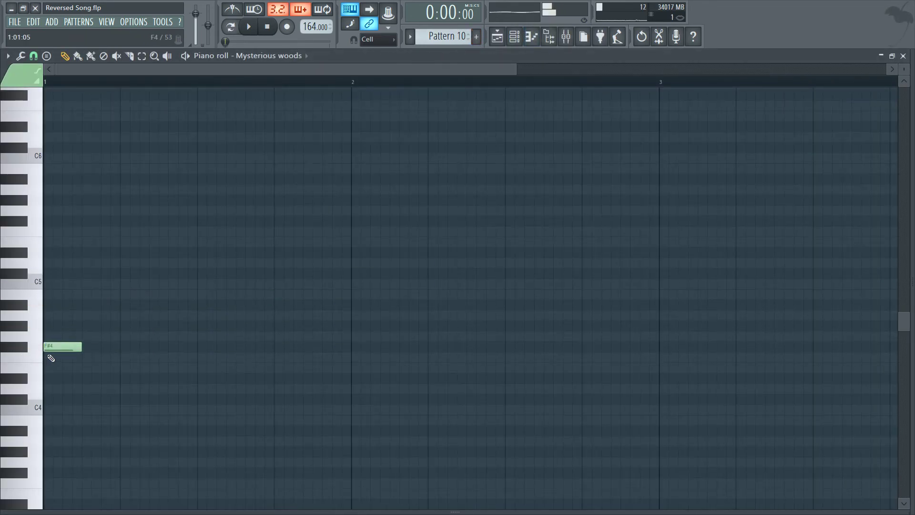
left_click_drag(51, 357, 776, 474)
key("F7")
Add a Pattern 10 clip to the playlist, audition it from bar 1, and position it at bar 81 on Track 8
left_click_drag(496, 314, 377, 327)
key("space")
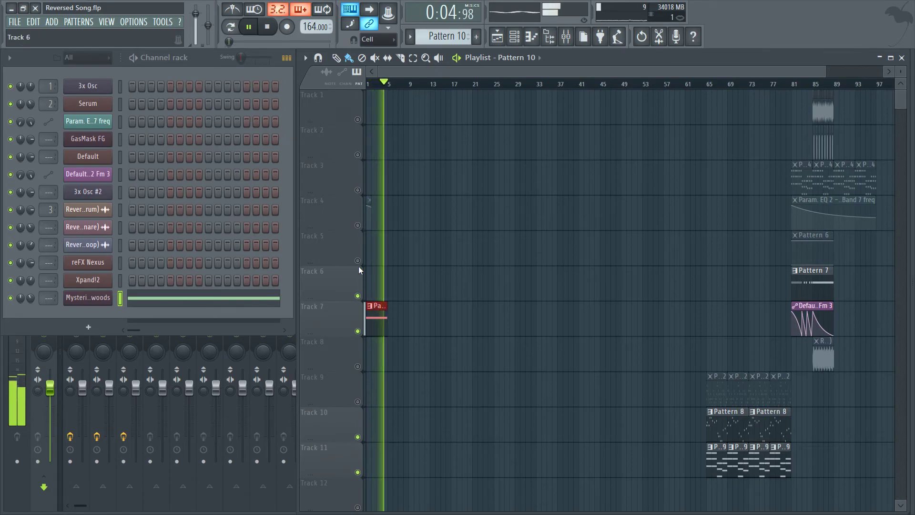
key("space")
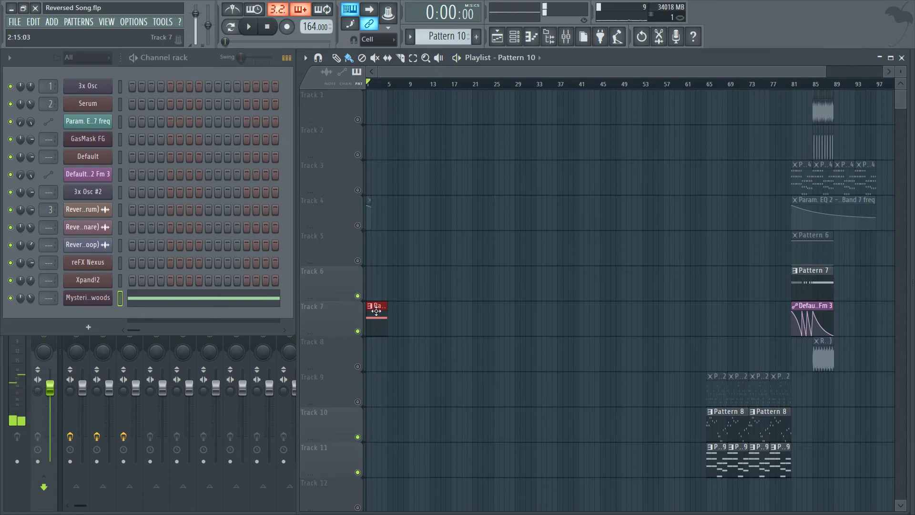
left_click_drag(376, 311, 913, 427)
left_click_drag(750, 366, 730, 352)
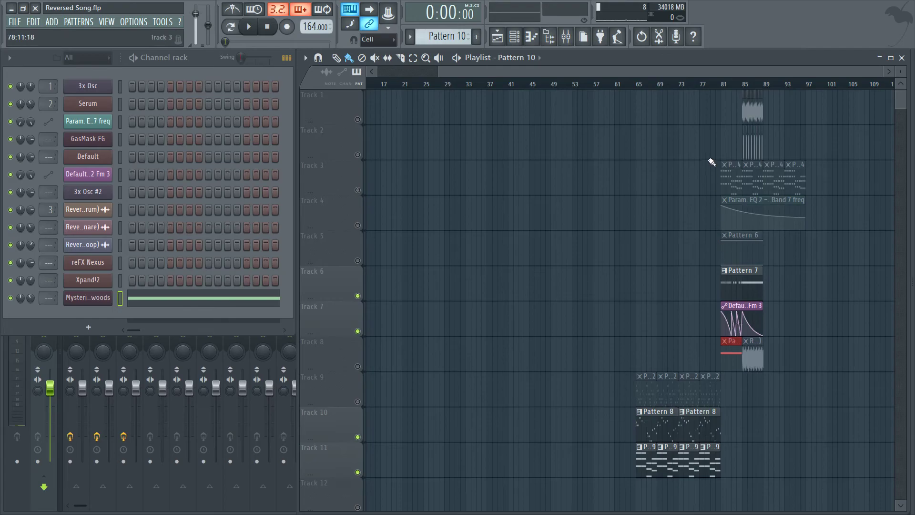
Unmute all playlist tracks, then mute Tracks 1 and 2
right_click(359, 295)
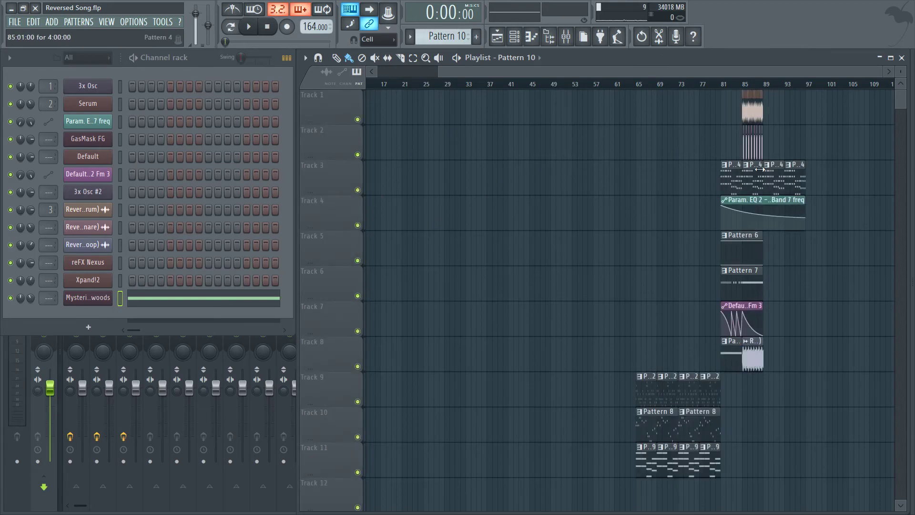
left_click(358, 155)
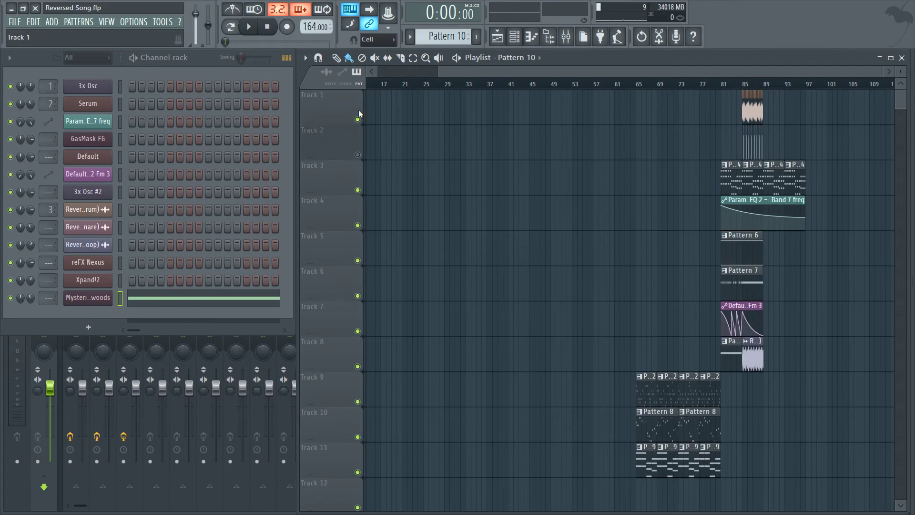
left_click(358, 119)
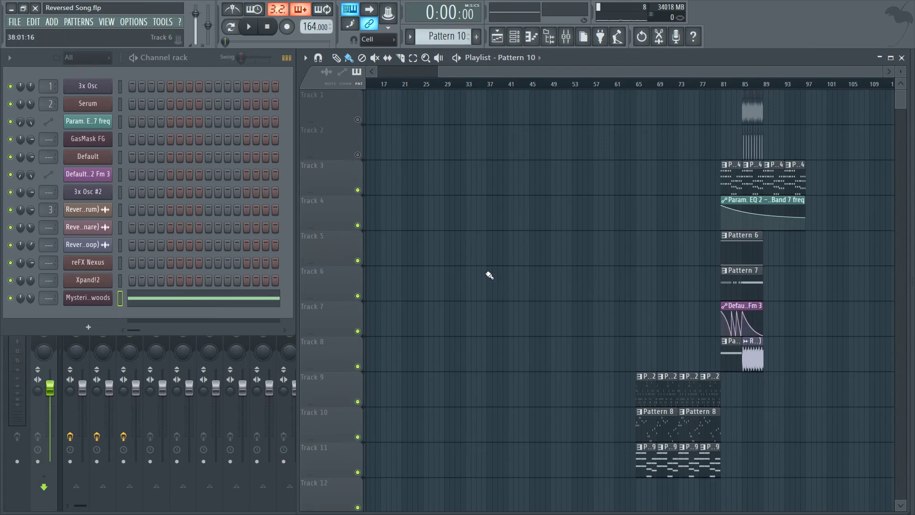
Audition the Grv Crash 02 cymbal from the Drums pack, place it at bar 81 on Track 12, and inspect its start
key("alt+F8")
key("alt+F8")
key("alt+F8")
key("alt+F8")
key("alt+F8")
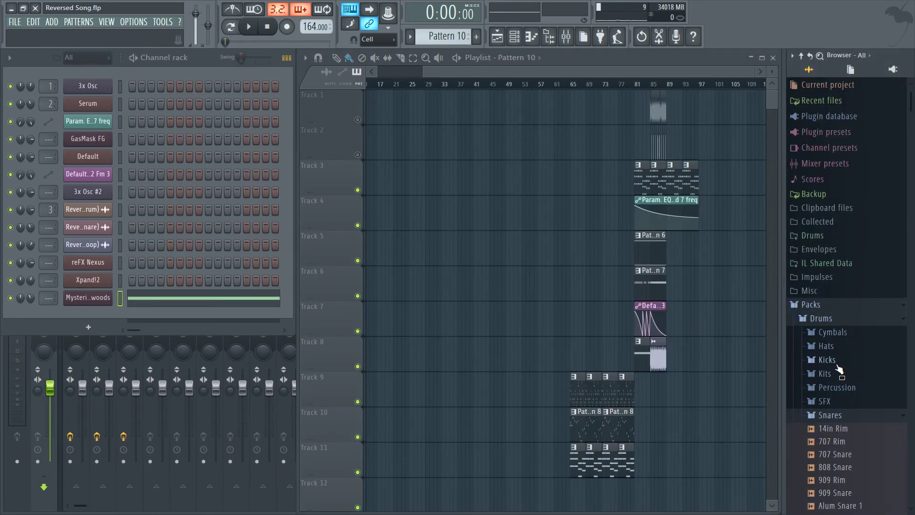
left_click(842, 334)
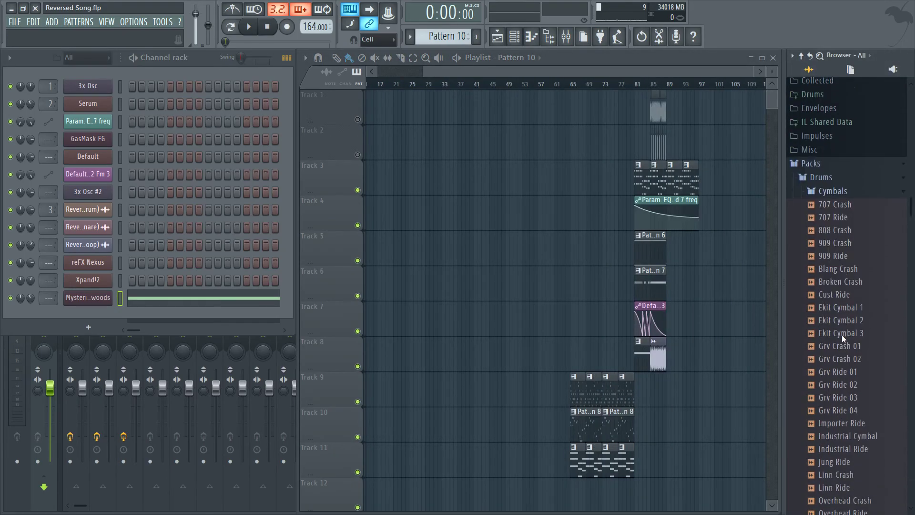
left_click(853, 358)
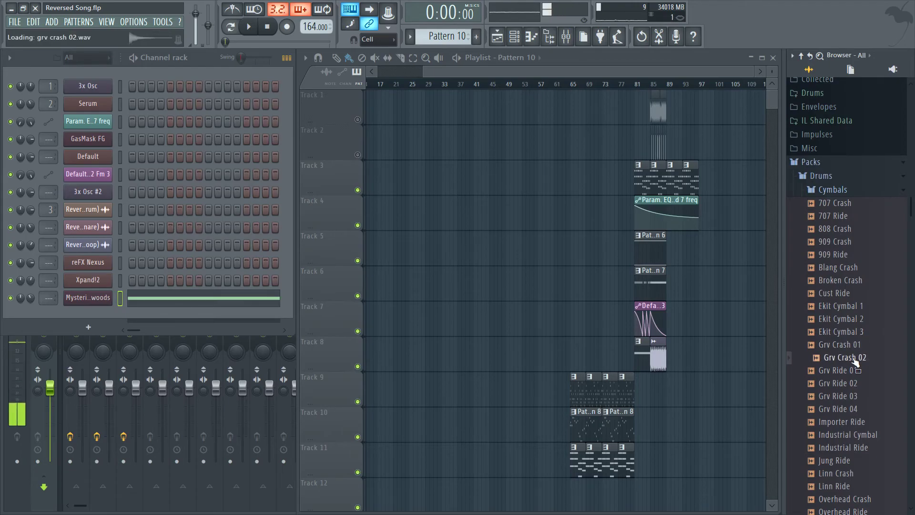
left_click_drag(853, 362, 729, 496)
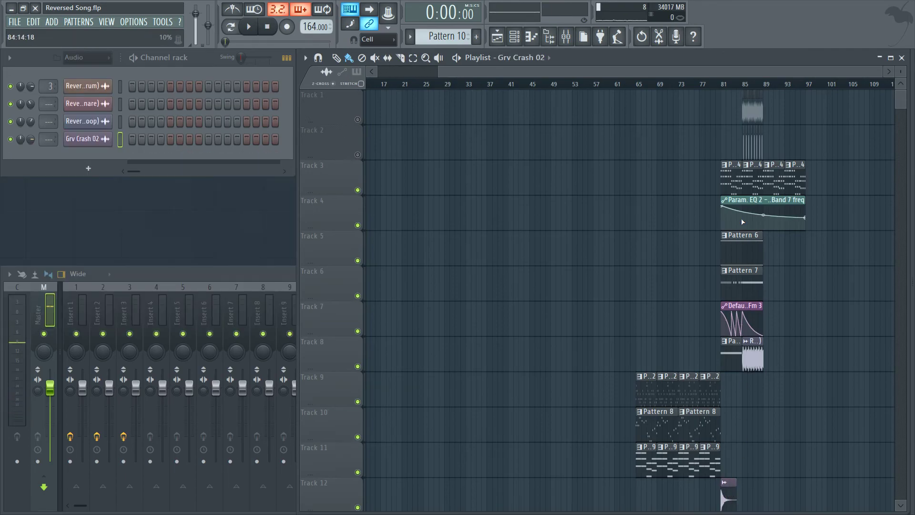
scroll(732, 94, "up", 5)
scroll(720, 237, "down", 4)
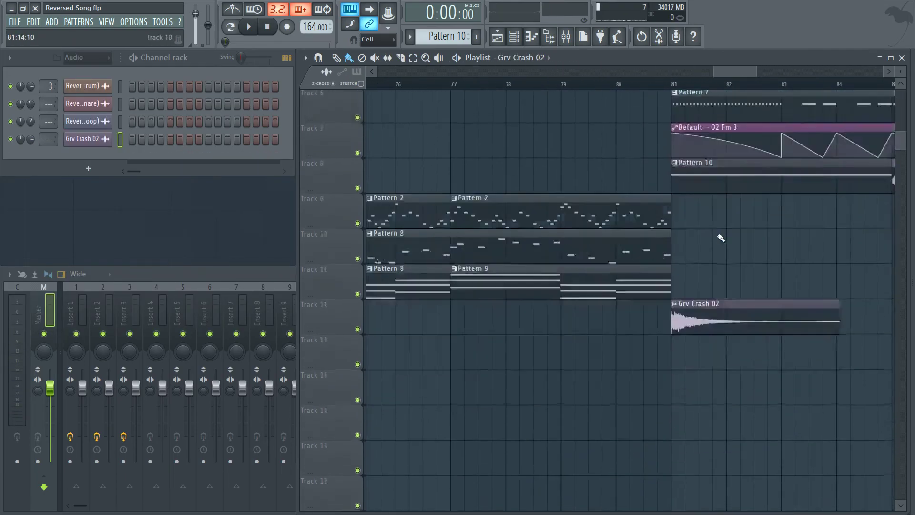
scroll(683, 84, "up", 5)
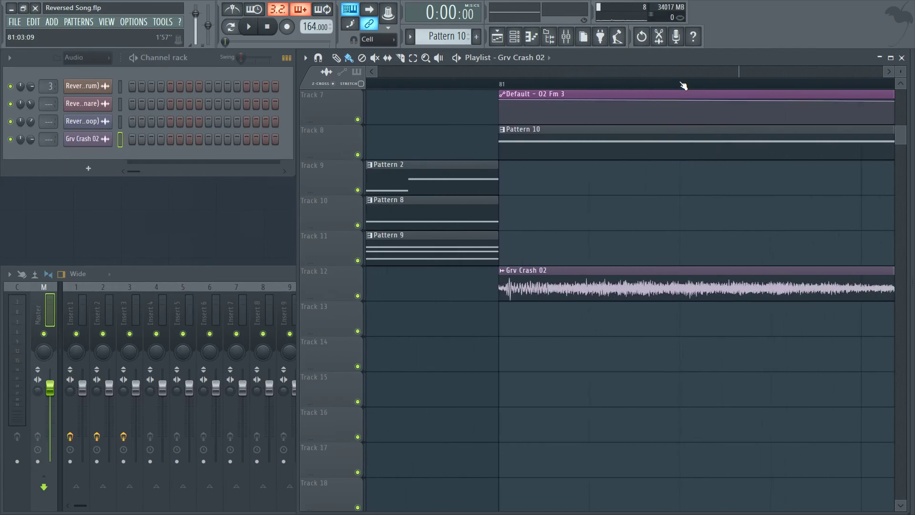
Trim the start of the Grv Crash 02 clip and shift it so its attack begins at bar 81 on Track 12
left_click_drag(567, 278, 498, 291)
left_click_drag(570, 282, 562, 282)
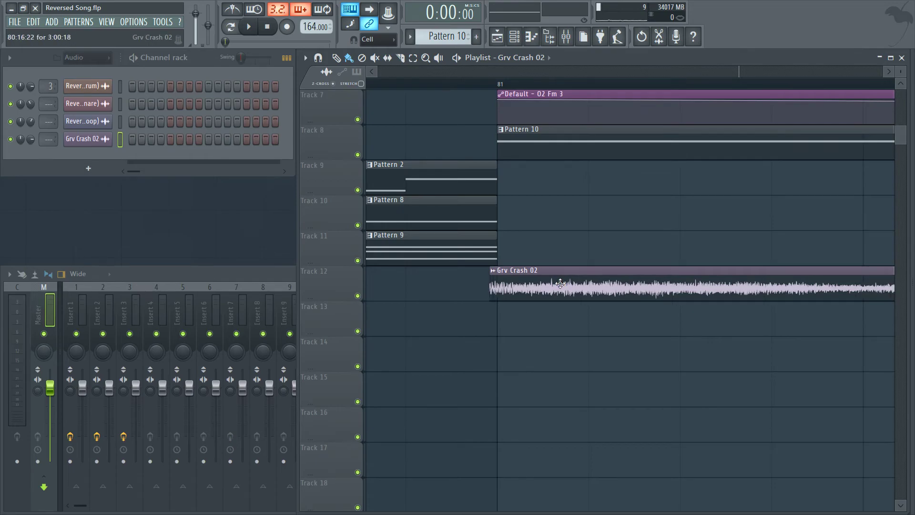
left_click_drag(490, 287, 497, 287)
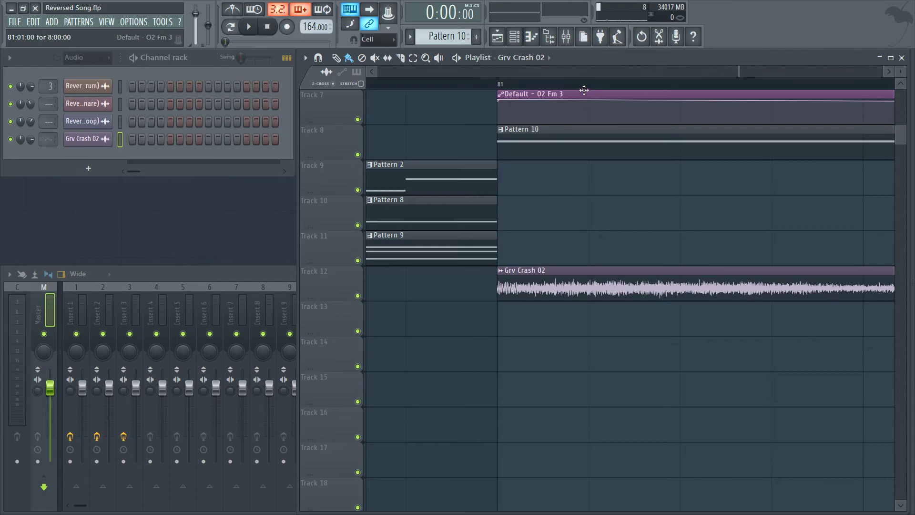
Adjust the Grv Crash 02 channel settings and audition the crash with the other clips from bar 81
scroll(581, 89, "down", 4)
left_click(91, 139)
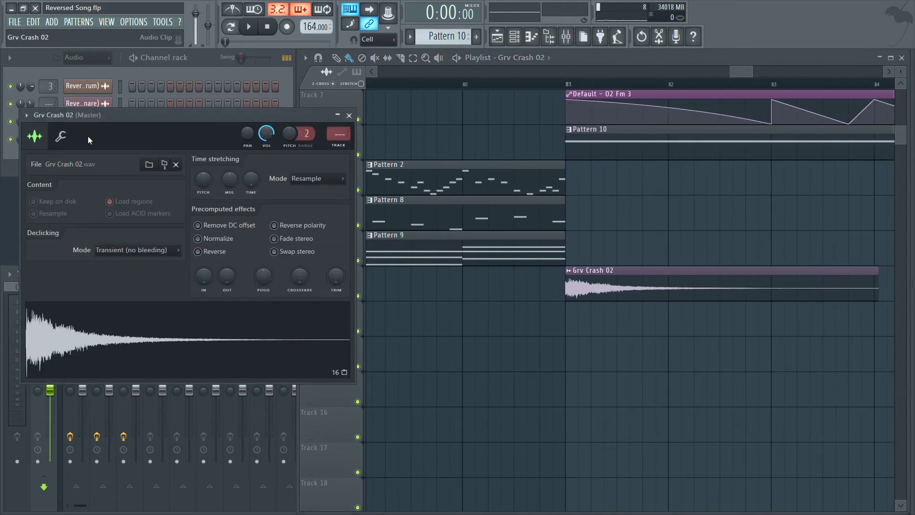
left_click_drag(227, 277, 227, 305)
left_click(349, 115)
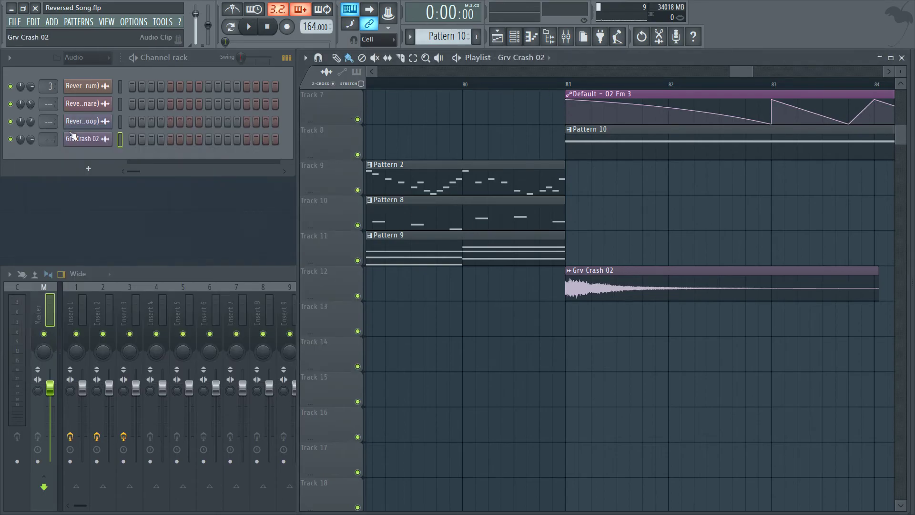
left_click_drag(35, 146, 35, 136)
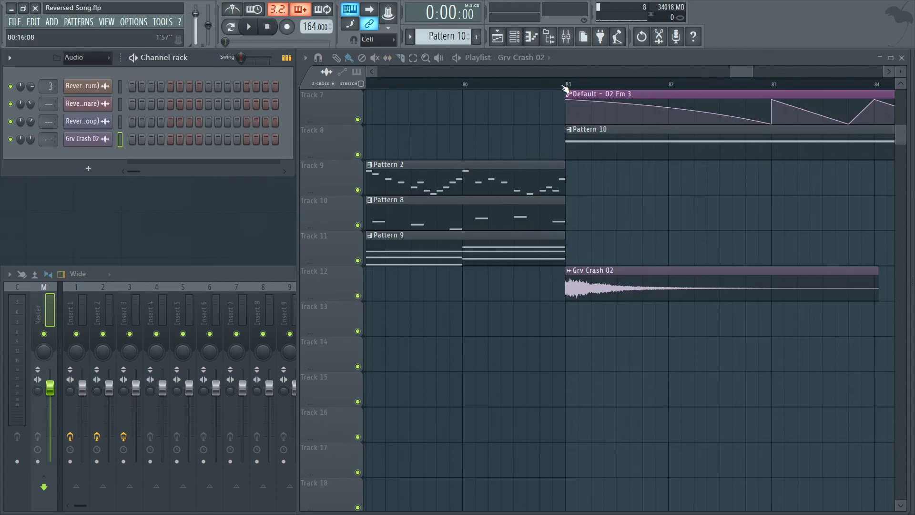
left_click(565, 85)
key("space")
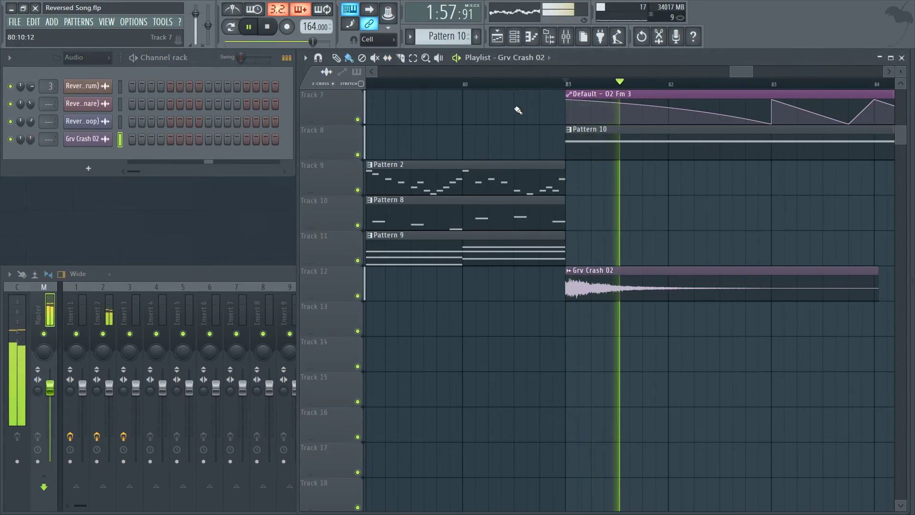
key("space")
key("space")
key("space")
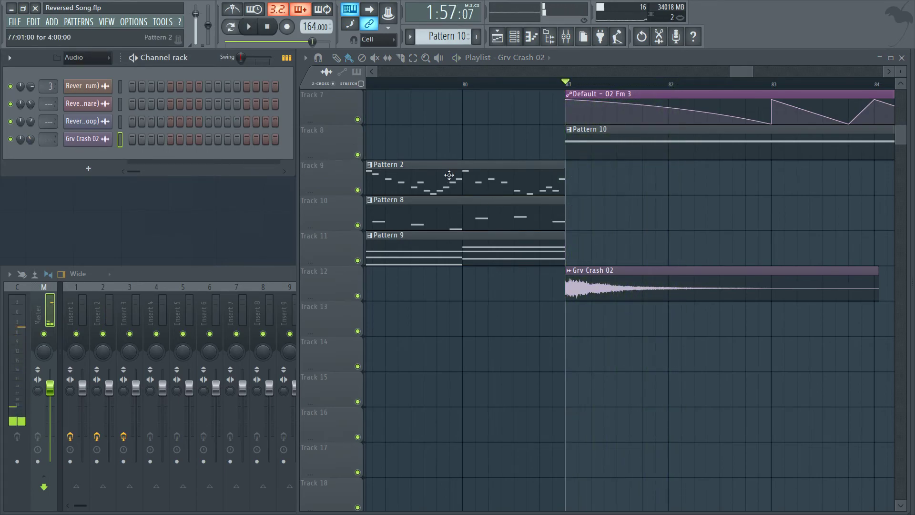
Copy the Pattern 6, Grv Crash 02 and Pattern 10 clips from bar 81 to bar 65 on their own tracks
scroll(534, 123, "down", 5)
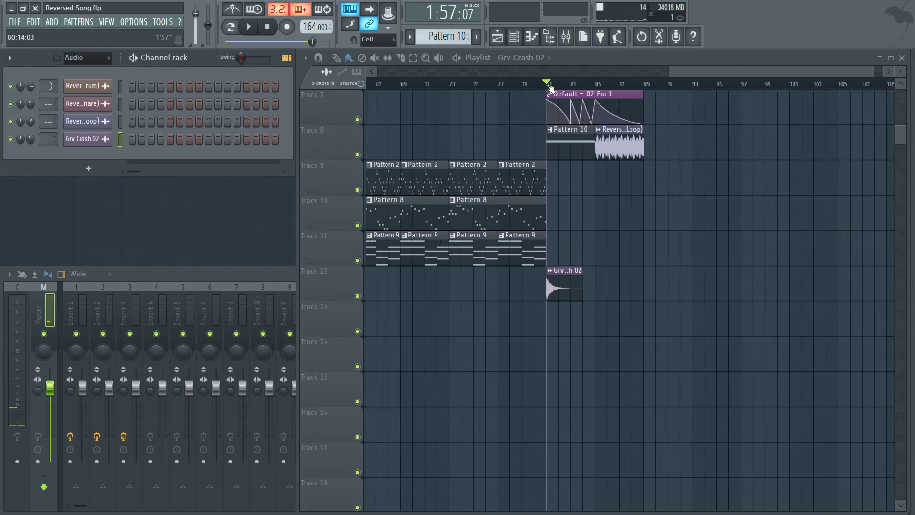
left_click_drag(743, 78, 697, 78)
scroll(709, 239, "up", 4)
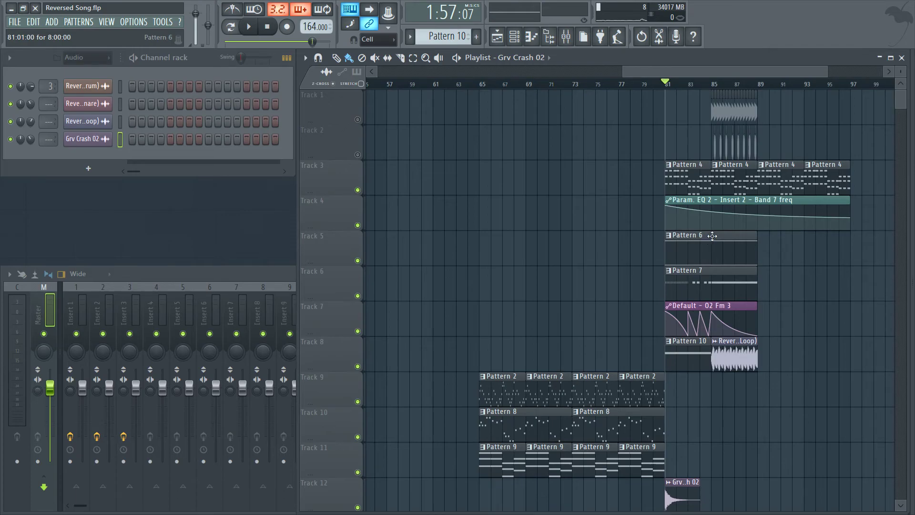
left_click_drag(689, 77, 692, 109)
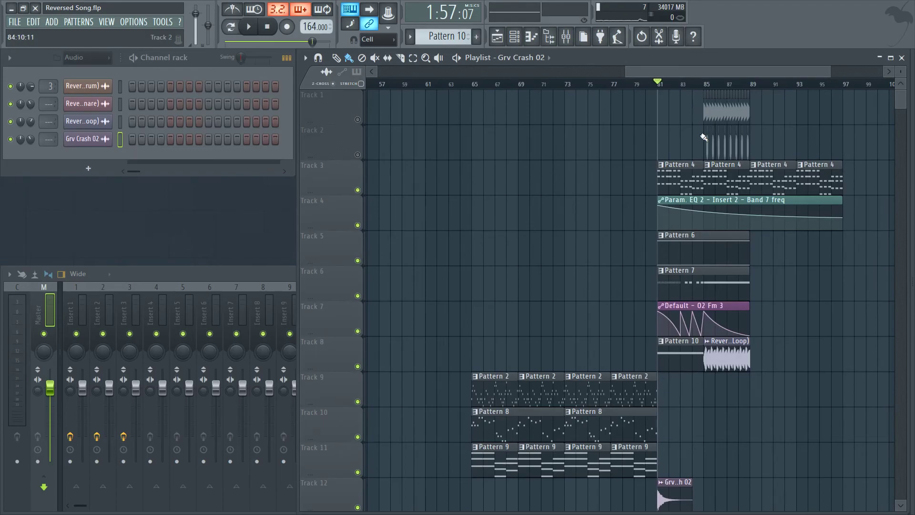
left_click_drag(717, 249, 527, 246)
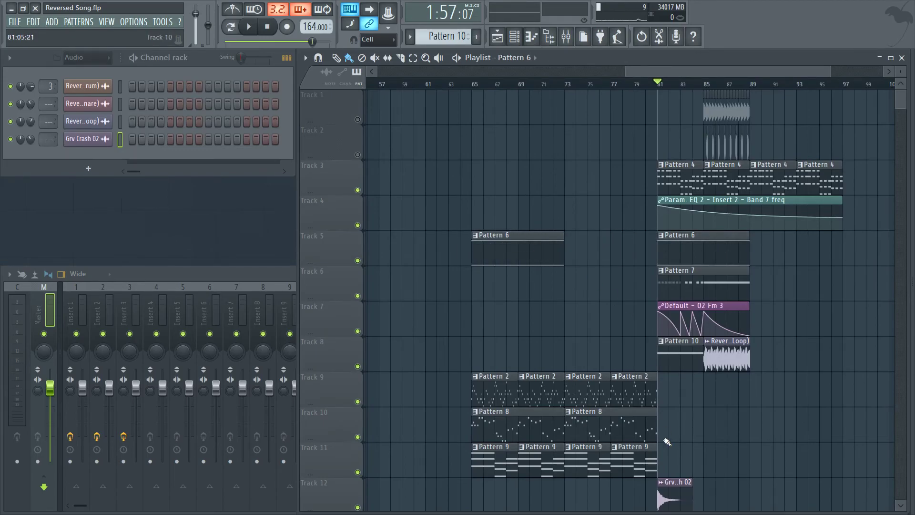
left_click_drag(673, 493, 487, 493)
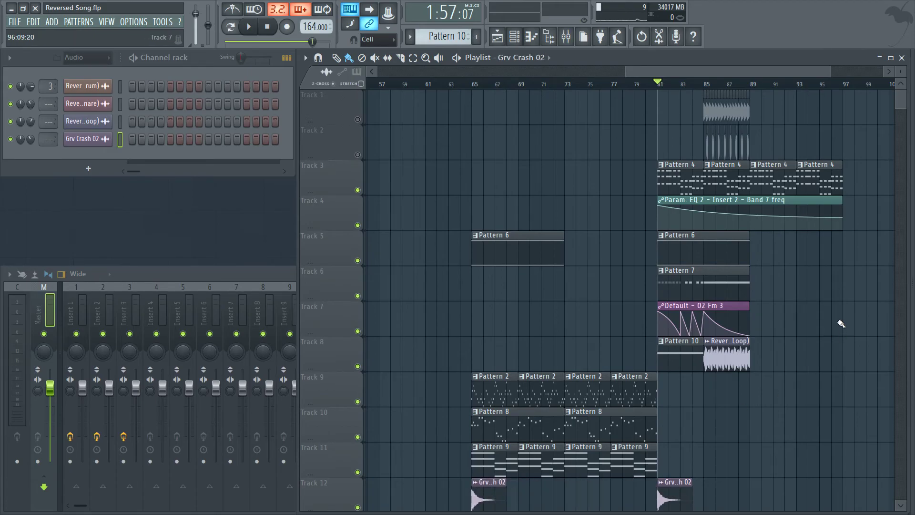
left_click_drag(683, 360, 497, 359)
left_click_drag(683, 67, 658, 68)
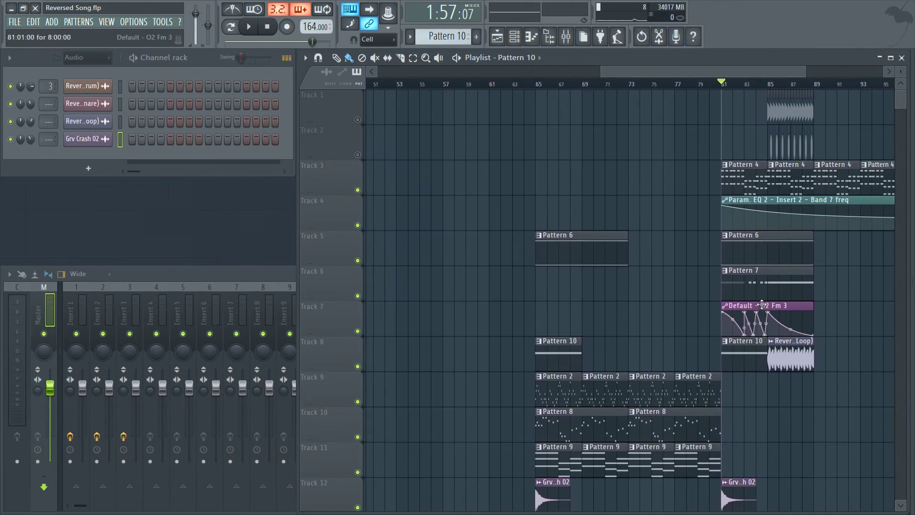
Show all channels in the channel rack and open the Default Toxic Biohazard instrument
left_click(762, 305)
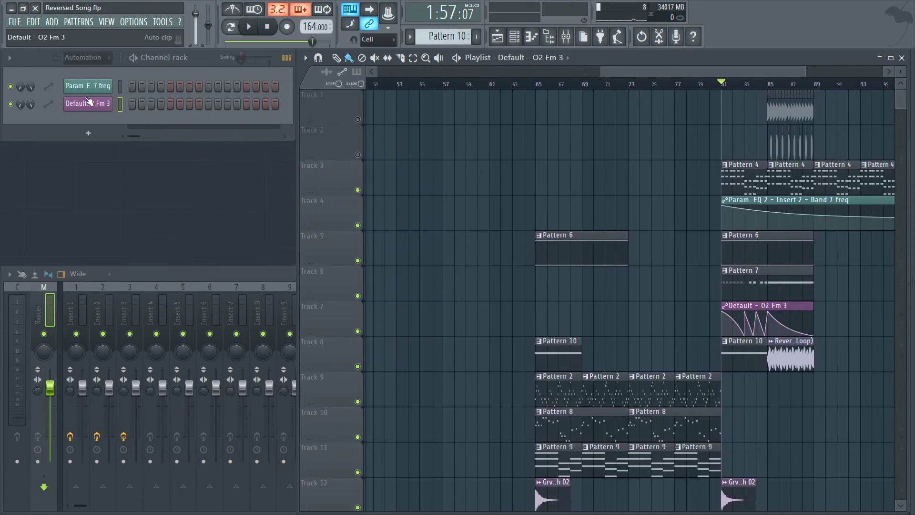
right_click(89, 101)
key("Escape")
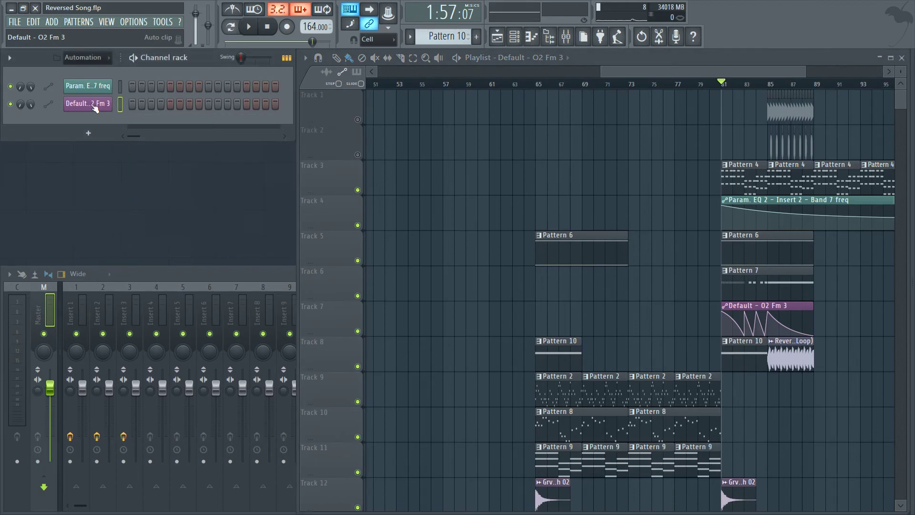
left_click(86, 58)
left_click(86, 71)
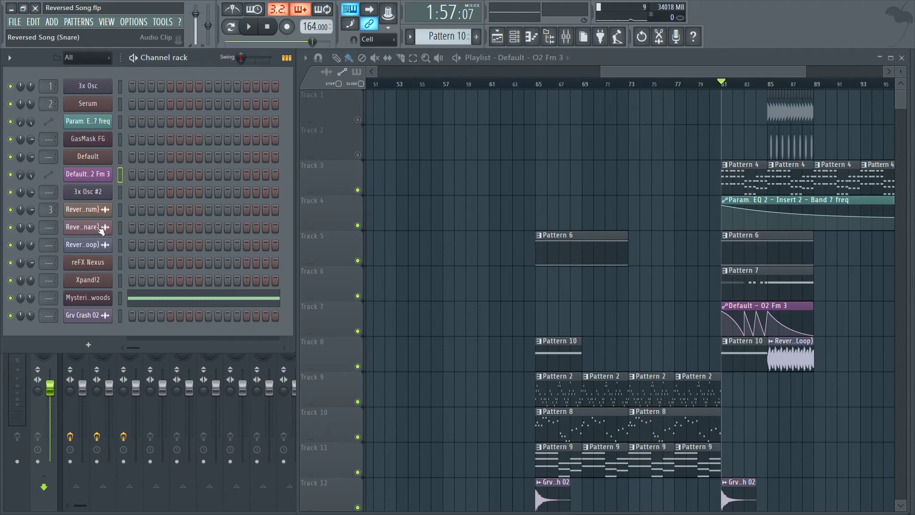
left_click(92, 158)
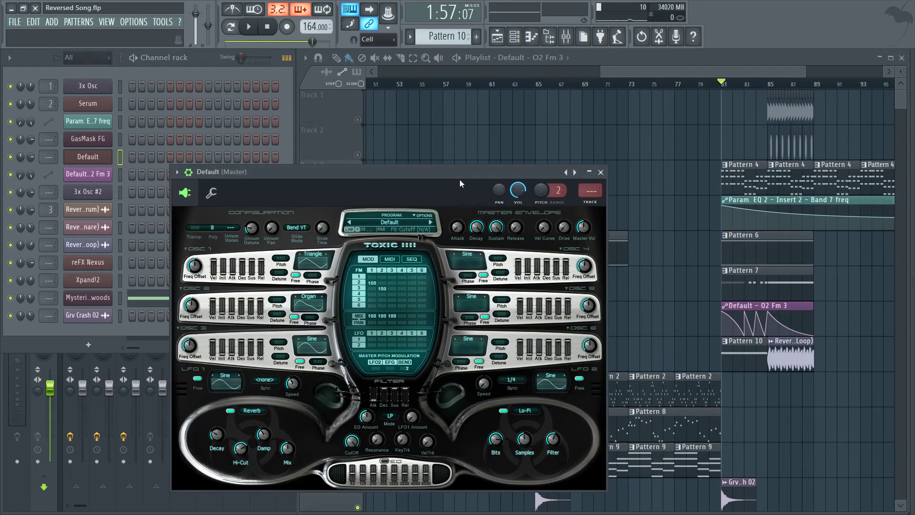
left_click_drag(452, 168, 504, 121)
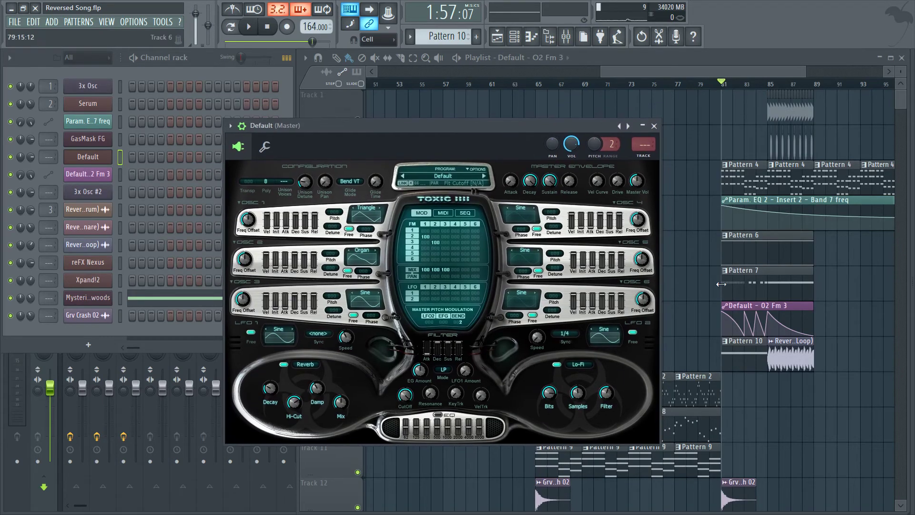
Copy the Default - O2 Fm 3 automation clip to bar 65 on Track 7 and make the copy unique
left_click(778, 308)
left_click(539, 311)
left_click(539, 306)
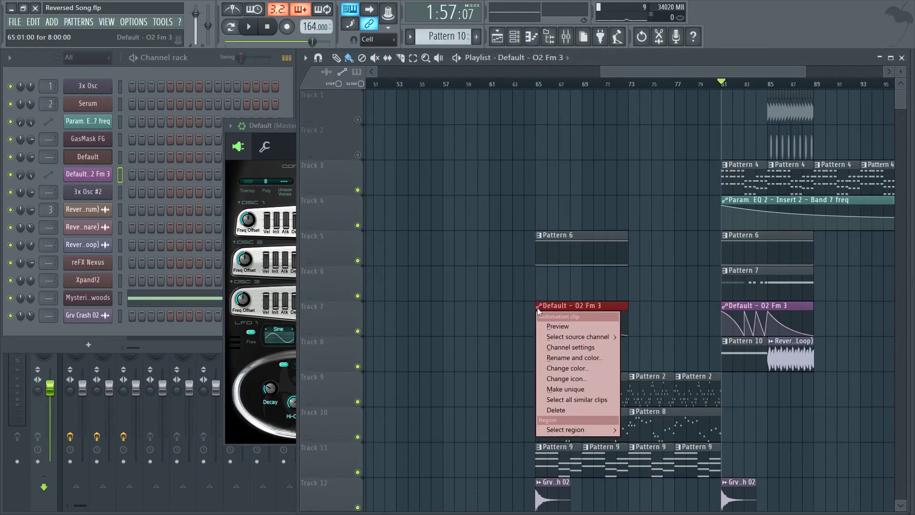
left_click(567, 393)
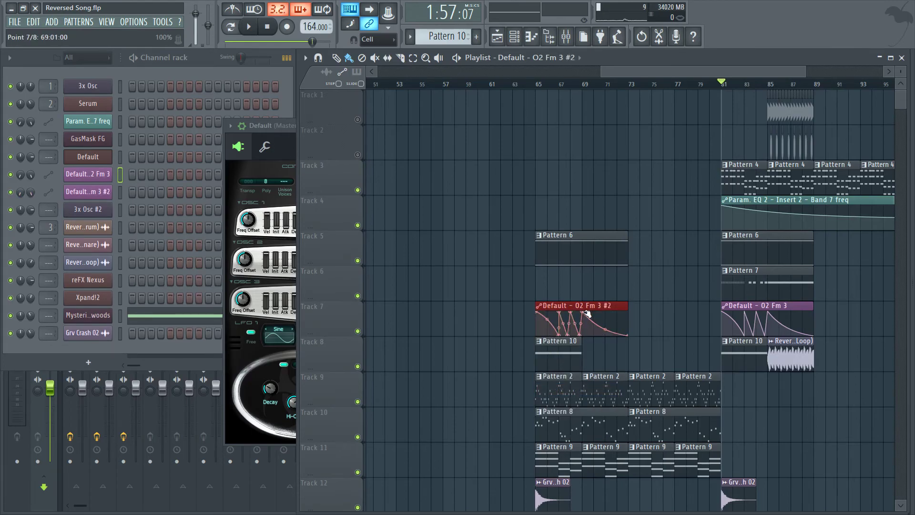
Delete the intermediate points of the automation clip at bar 65, leaving one smooth descending curve, and close the Default instrument
right_click(588, 313)
left_click(600, 329)
right_click(583, 316)
left_click(590, 330)
right_click(567, 313)
left_click(580, 329)
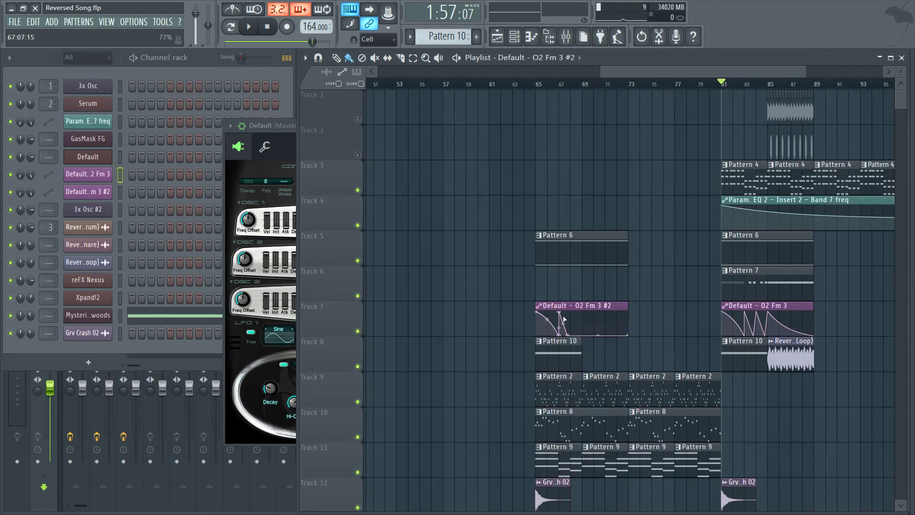
right_click(561, 315)
left_click(579, 329)
right_click(561, 316)
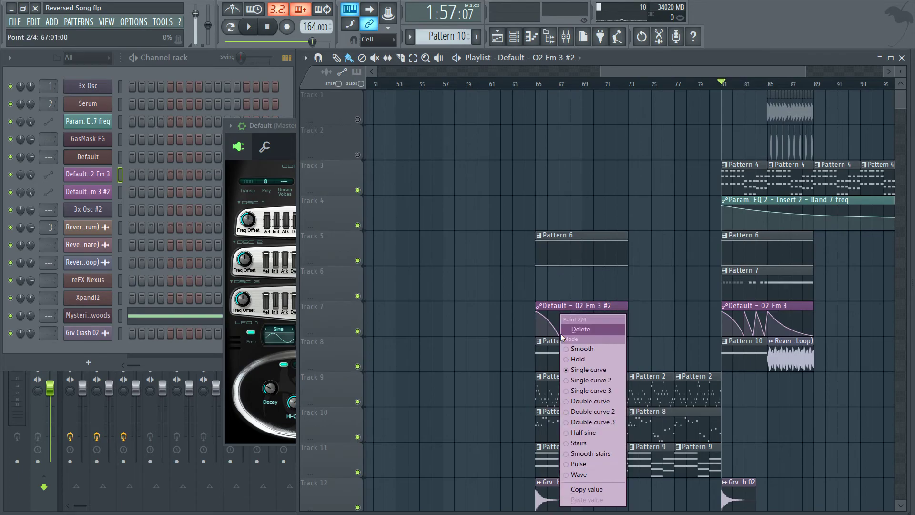
left_click(569, 330)
right_click(569, 335)
left_click(548, 323)
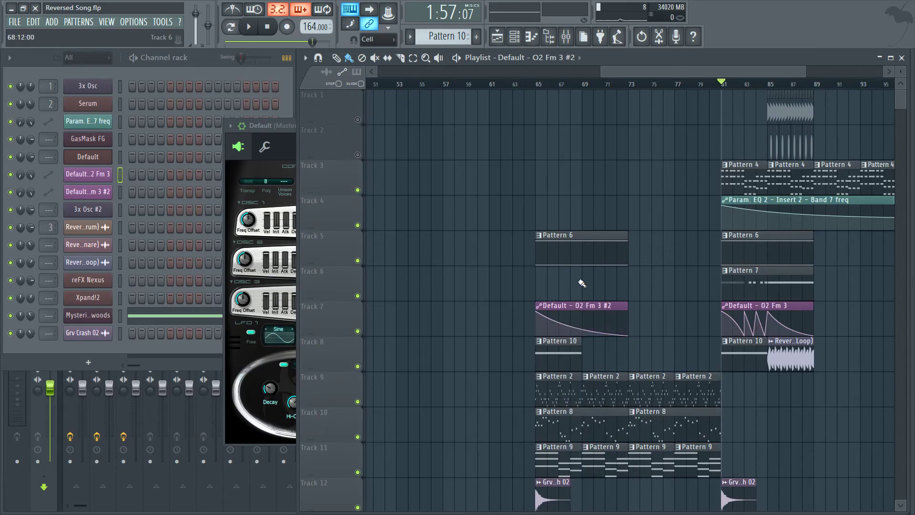
left_click(282, 124)
left_click(655, 126)
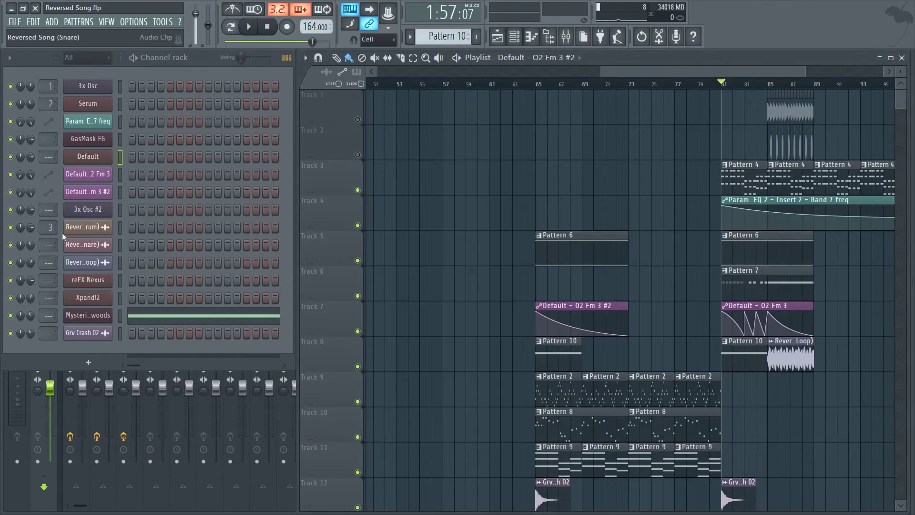
Create new Pattern 11, draw a sustained A2 note about four bars long for the Default channel, and audition it
left_click(476, 37)
right_click(104, 164)
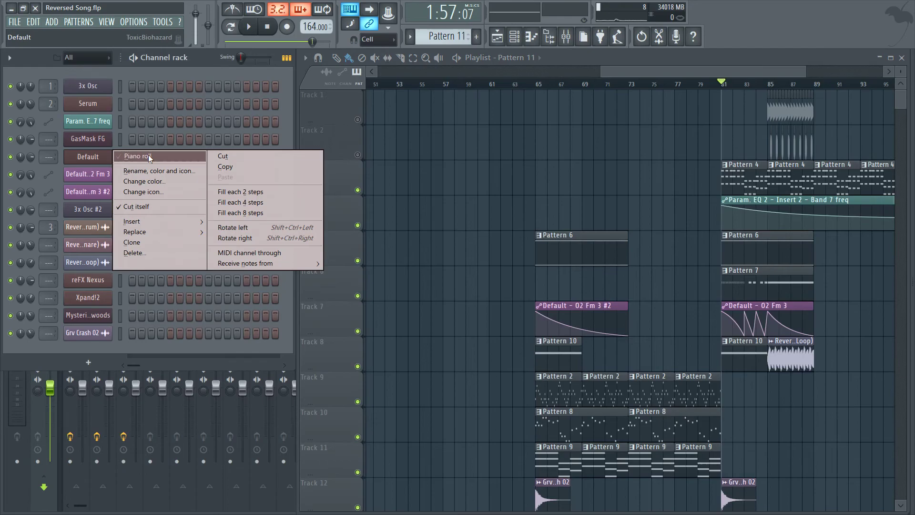
left_click(143, 155)
scroll(445, 296, "down", 6)
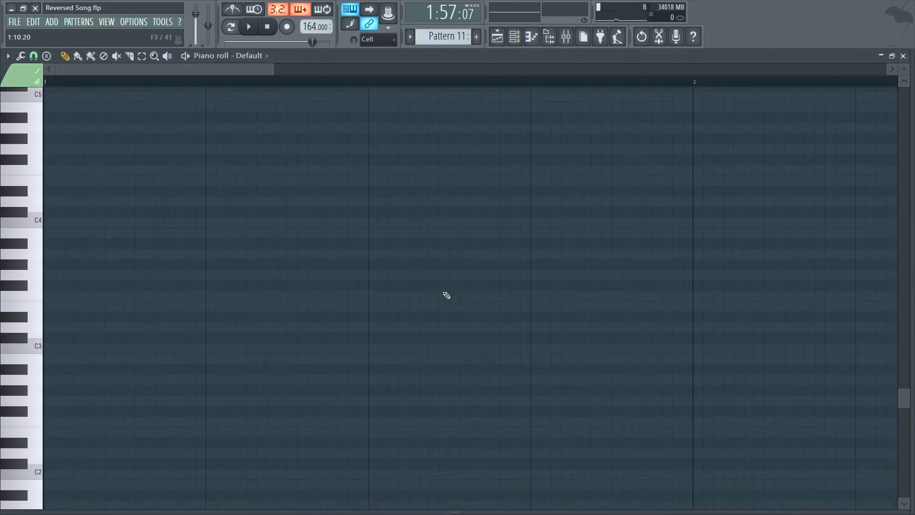
left_click_drag(482, 276, 2, 221)
key("space")
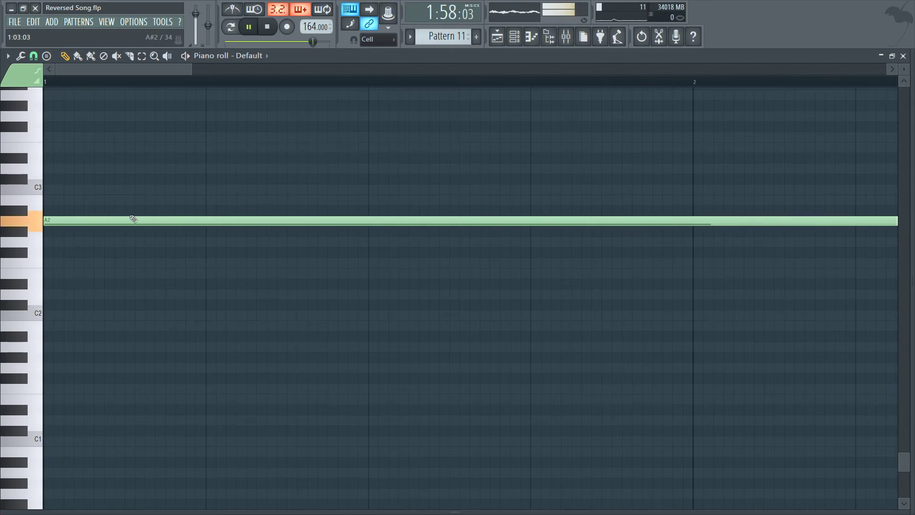
key("space")
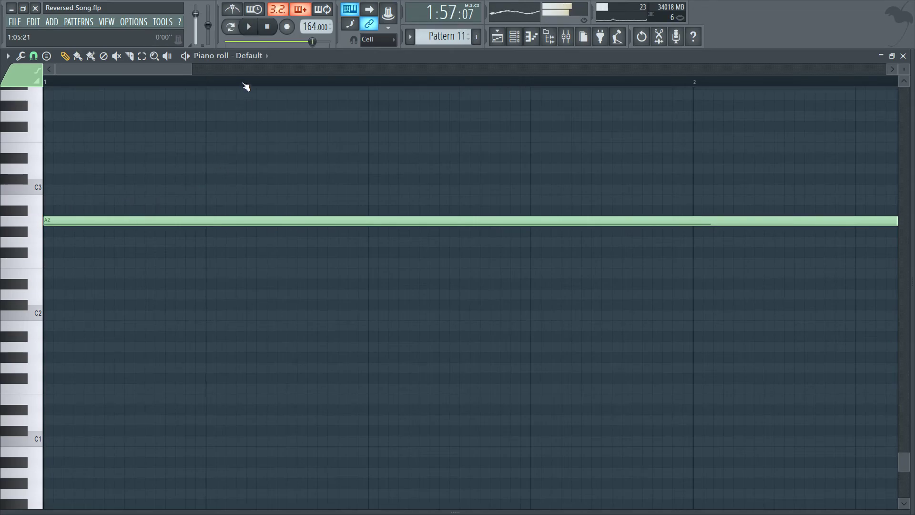
Close the piano roll and place a Pattern 11 clip at bar 65 on Track 6
scroll(245, 84, "down", 5)
key("F7")
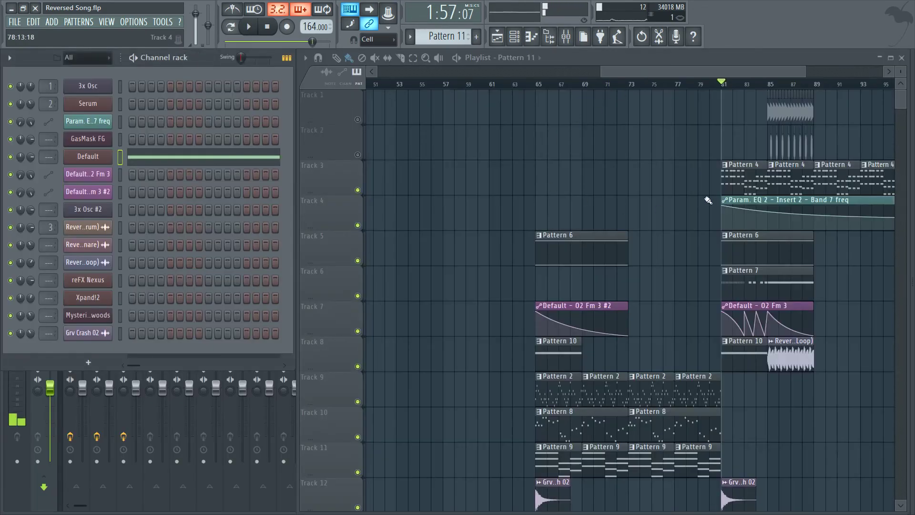
left_click(548, 286)
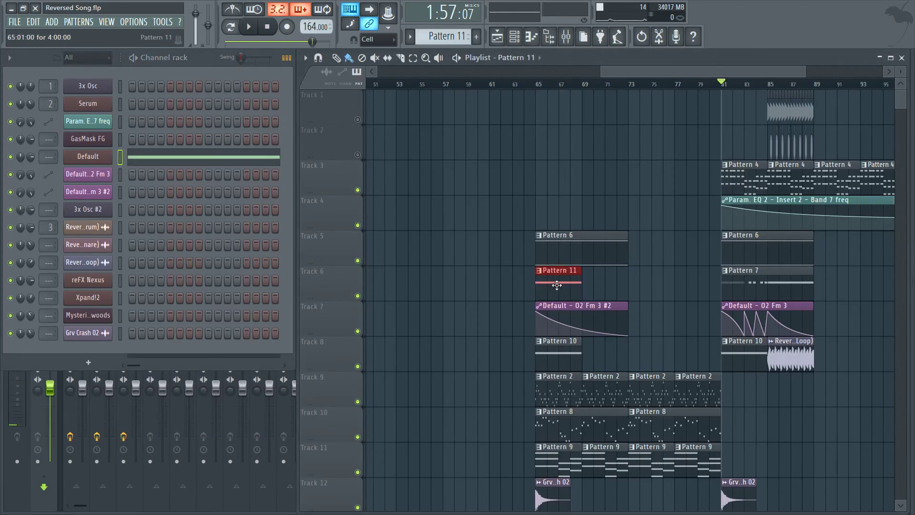
Play the arrangement from bar 65 through the section at bar 81 and select Pattern 4 on Track 3
left_click(542, 85)
key("space")
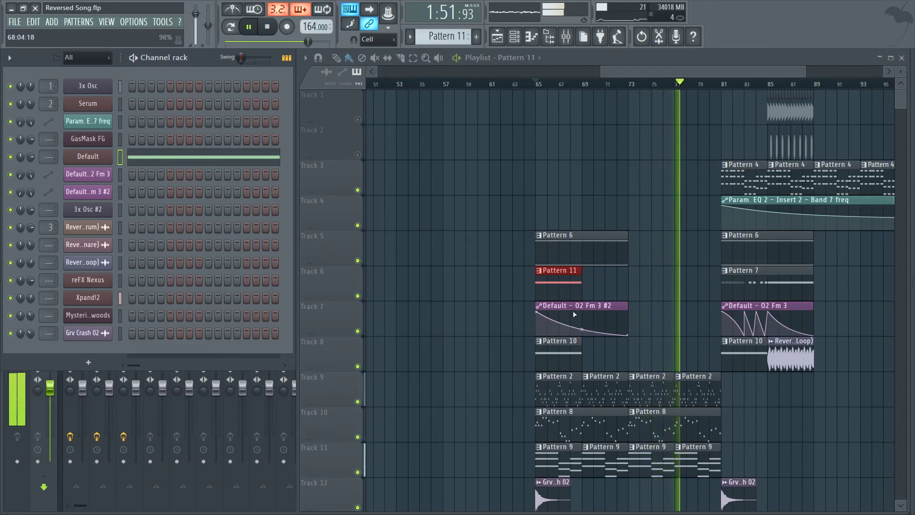
scroll(722, 231, "down", 5)
scroll(721, 232, "up", 5)
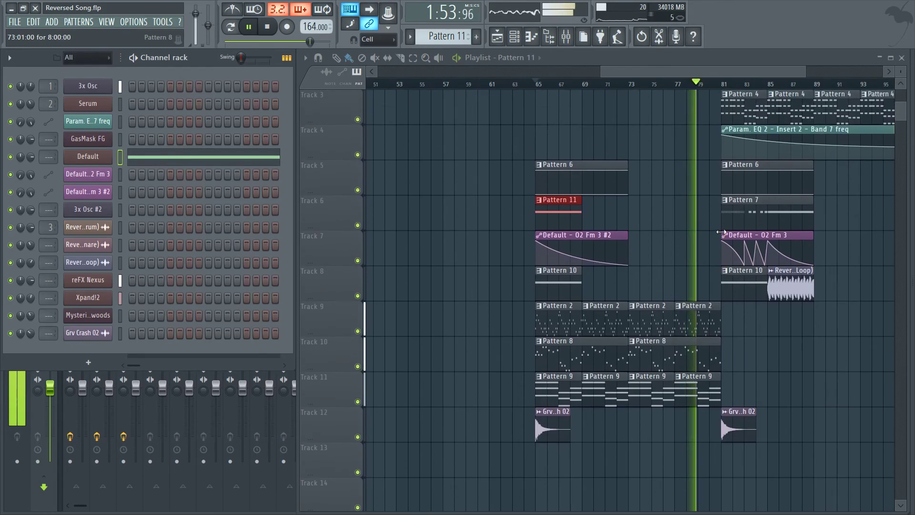
scroll(722, 232, "down", 1)
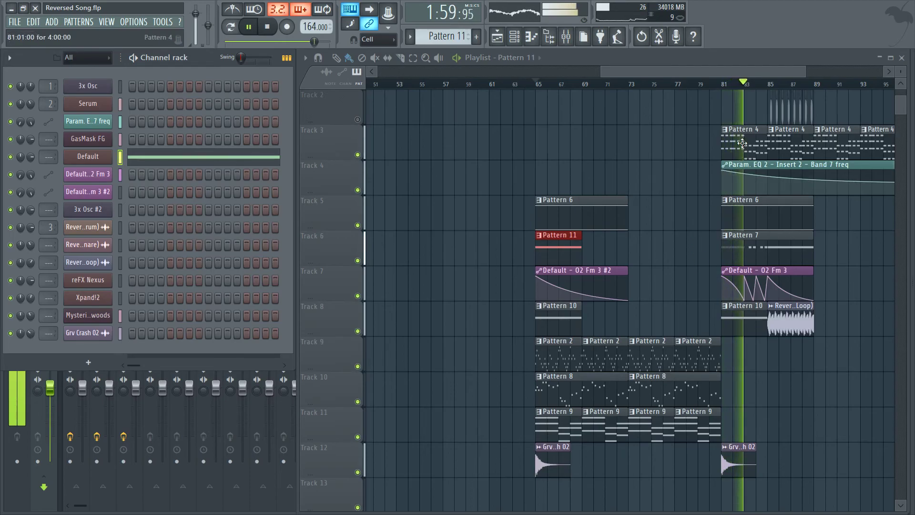
left_click(739, 144)
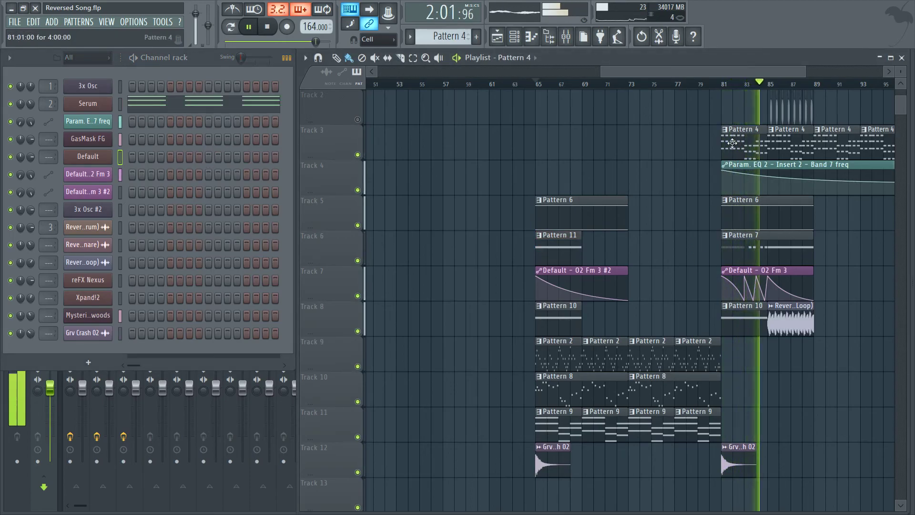
key("space")
scroll(548, 143, "up", 1)
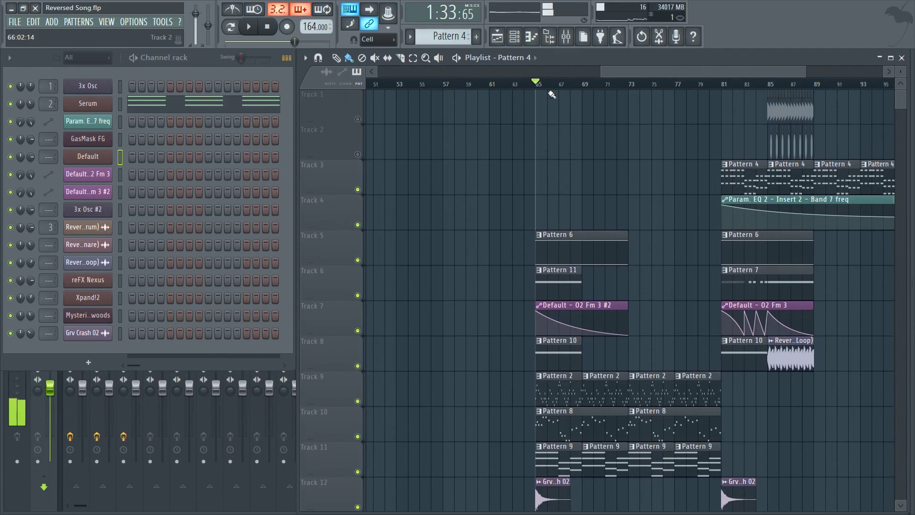
Add a four-bar D3 slide note above the A2 note in Pattern 11, audition it, and return to the playlist
scroll(560, 85, "up", 3)
scroll(560, 85, "up", 2)
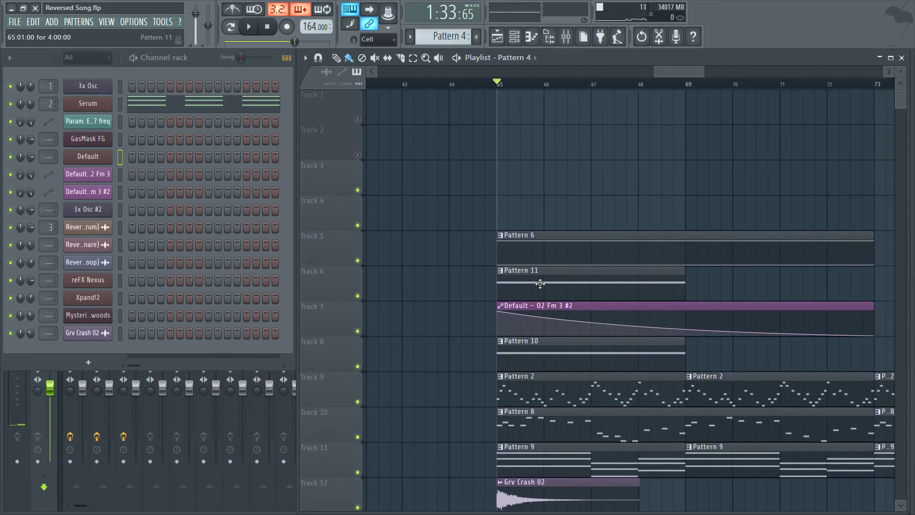
scroll(658, 86, "down", 2)
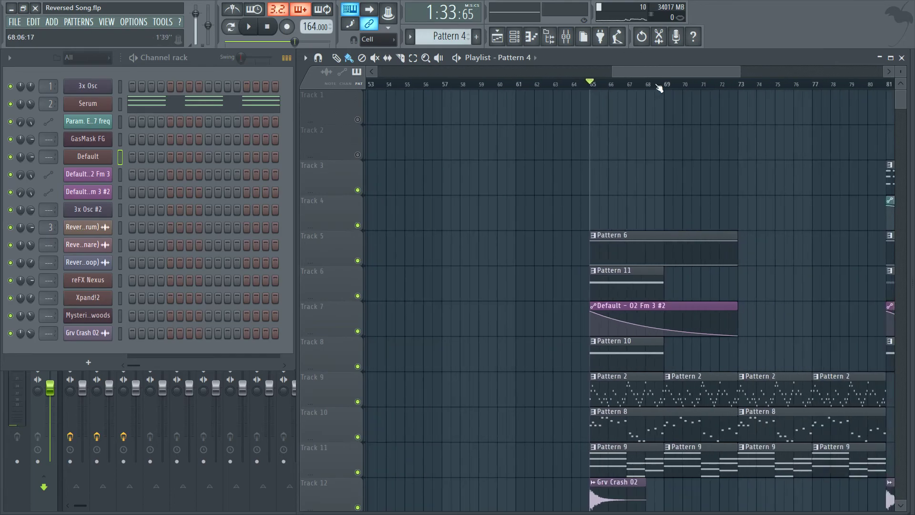
scroll(655, 86, "up", 2)
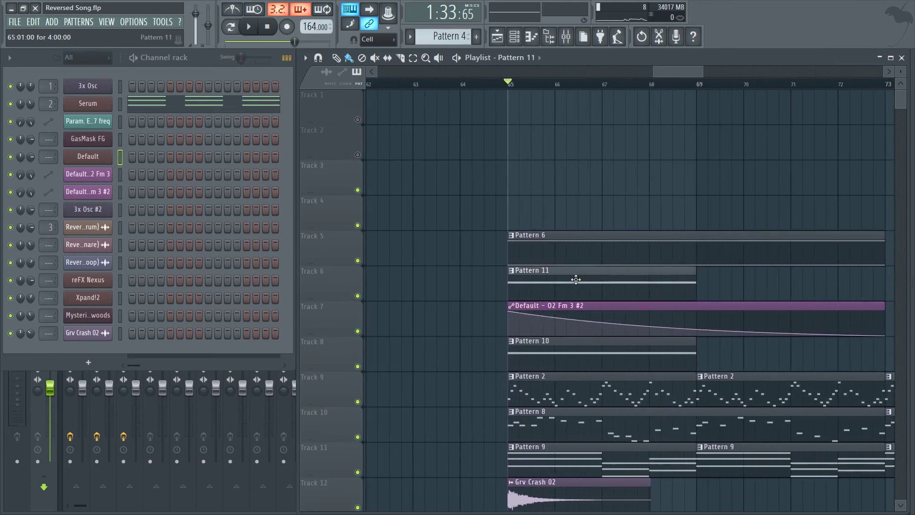
double_click(620, 279)
scroll(305, 85, "down", 3)
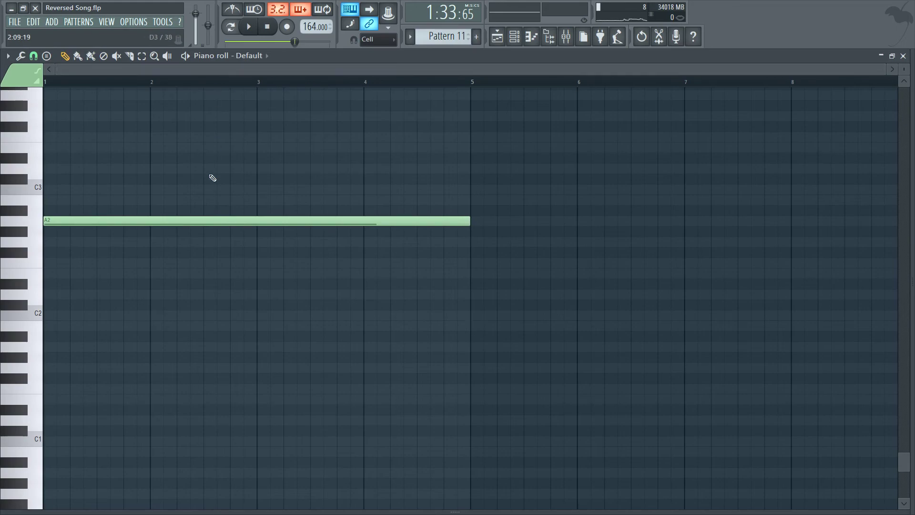
left_click(92, 120)
left_click_drag(133, 119, 30, 167)
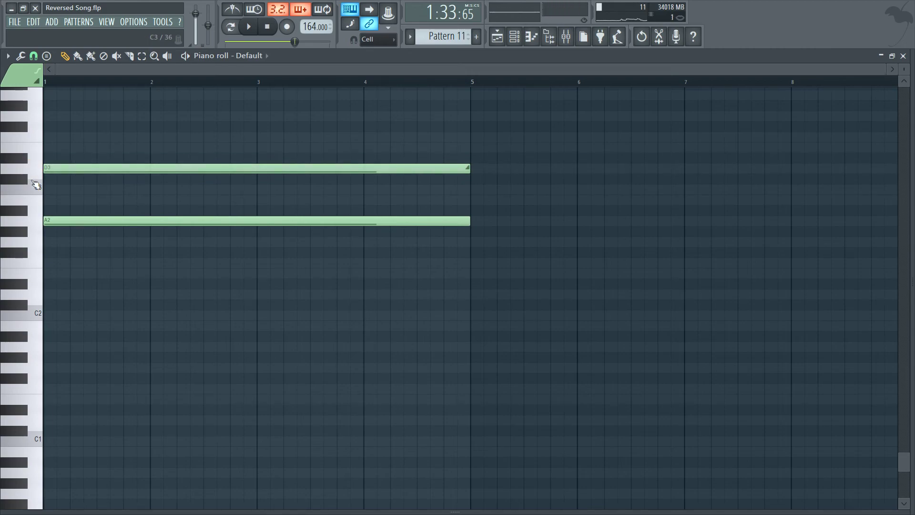
key("space")
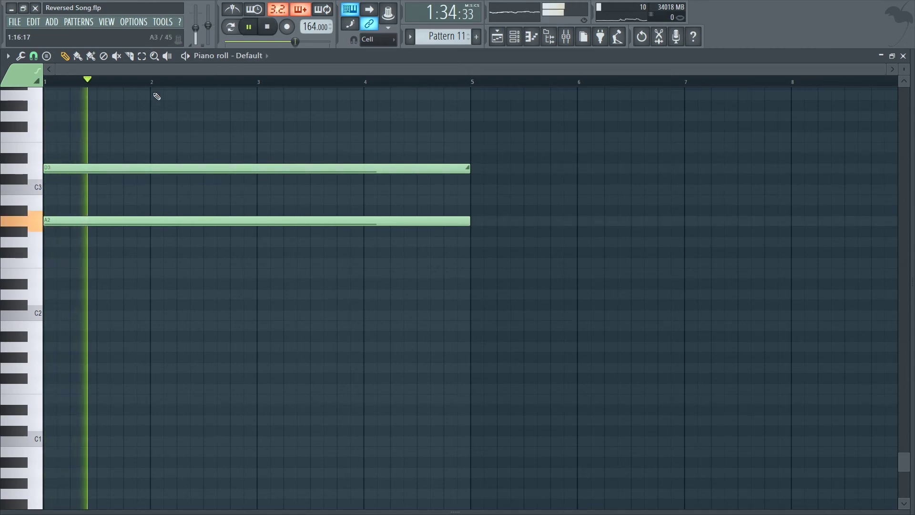
left_click(232, 27)
key("space")
key("F7")
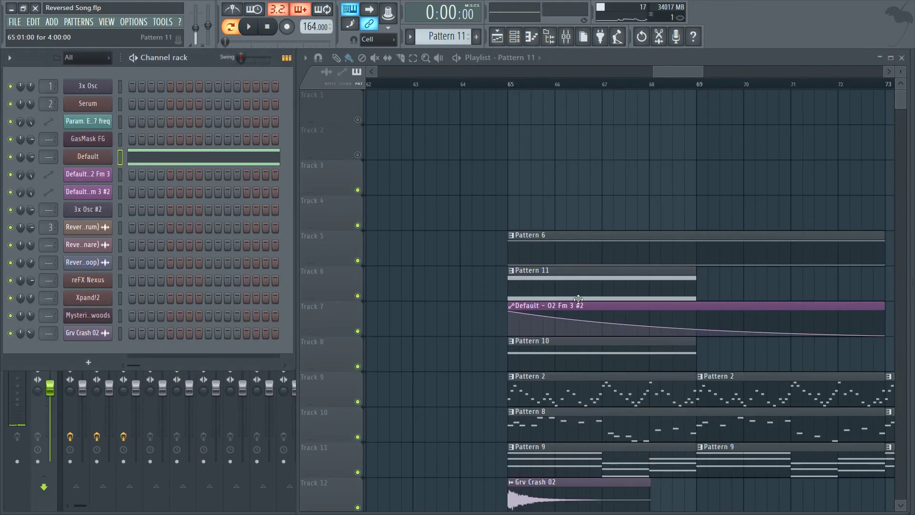
Select bars 65 to 69 in the playlist, solo Tracks 6 and 7, and play the selection
left_click_drag(512, 86, 694, 131)
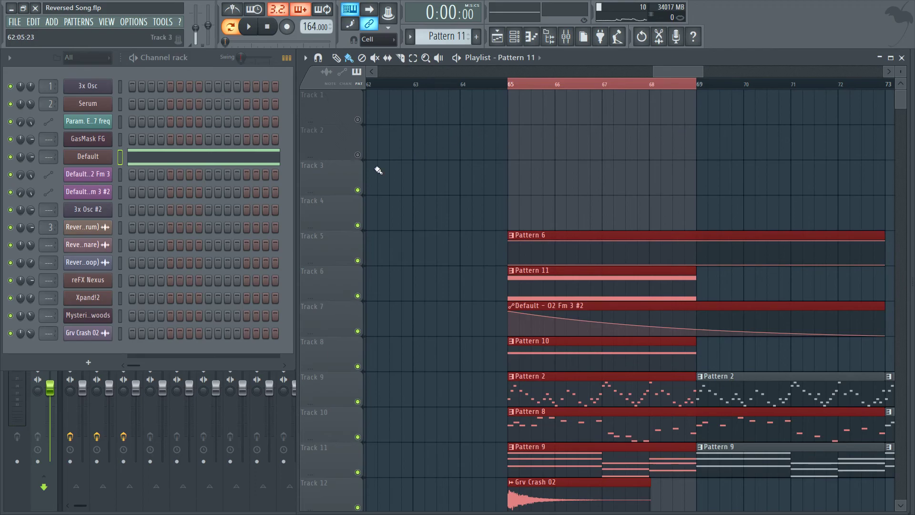
right_click(359, 296)
left_click(358, 331)
key("space")
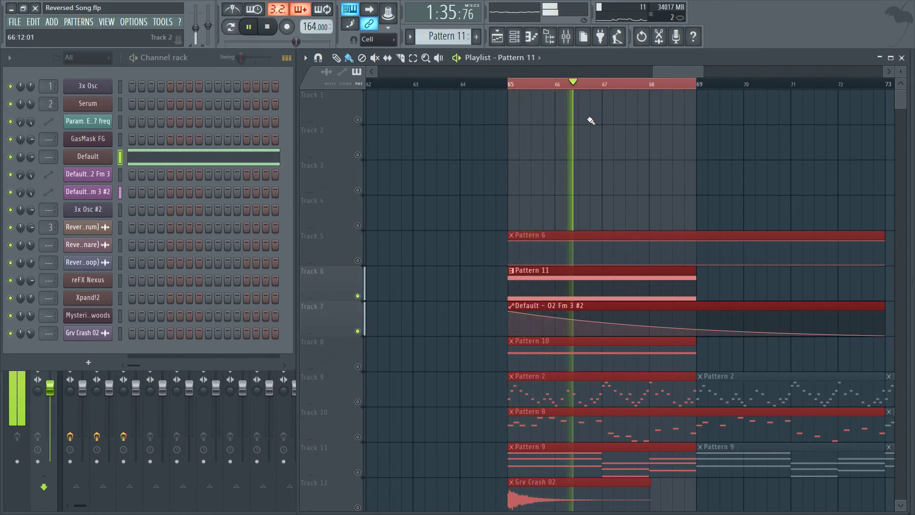
scroll(579, 277, "down", 3)
key("space")
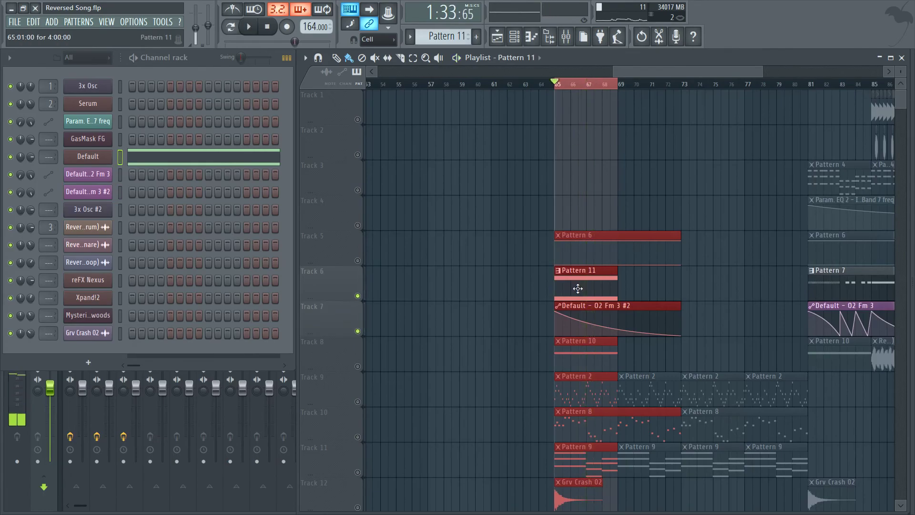
In Pattern 11, lower the long note to A1 and replace the long slide with short A2 and F3 slides on beats one and two
double_click(579, 277)
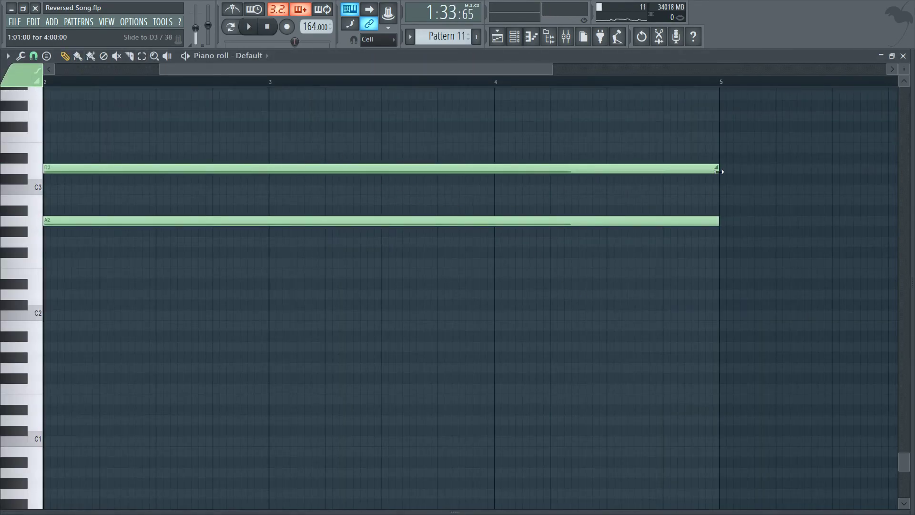
left_click_drag(100, 226, 79, 351)
left_click_drag(717, 167, 3, 173)
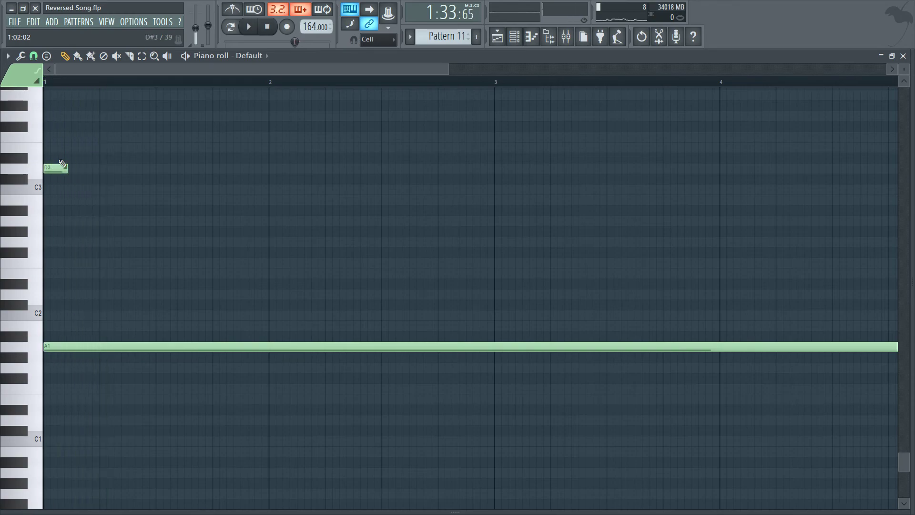
left_click_drag(55, 179, 55, 232)
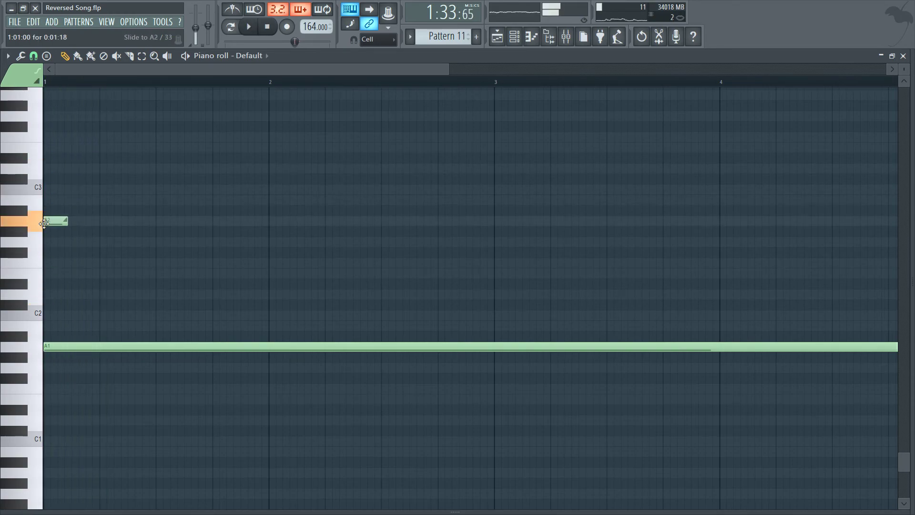
mouse_move(72, 153)
left_mouse_down()
mouse_move(76, 167)
mouse_move(79, 137)
mouse_move(111, 138)
left_mouse_up()
key("space")
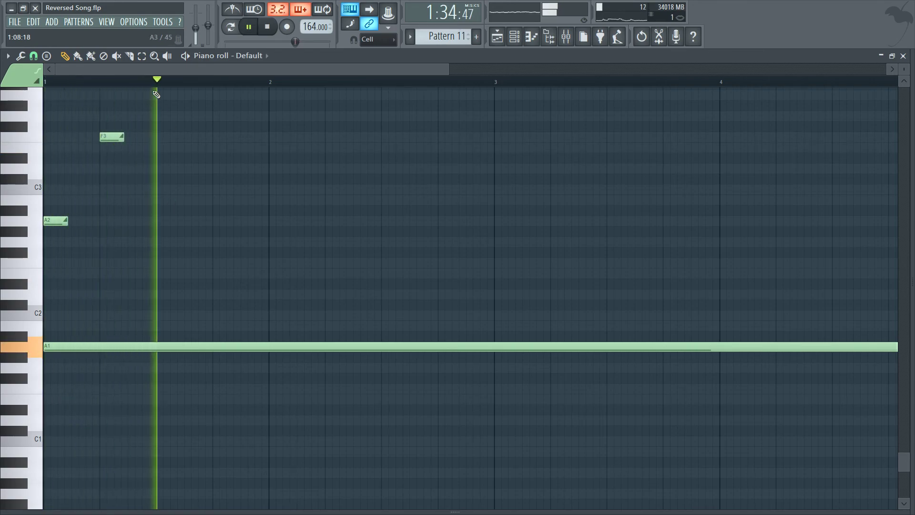
key("space")
scroll(357, 378, "down", 2)
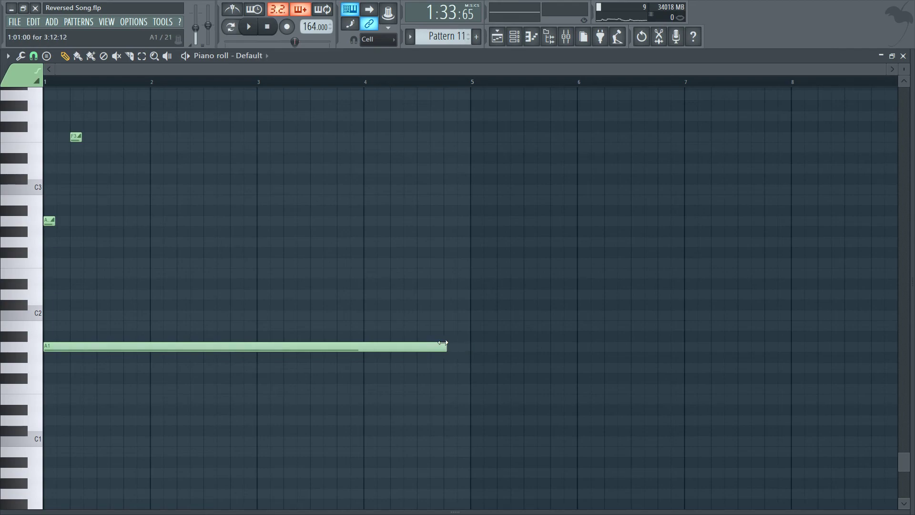
Shorten the A1 note to about one beat, add a regular note on beat two, and audition the pattern
left_click_drag(451, 342, 104, 334)
scroll(79, 91, "up", 4)
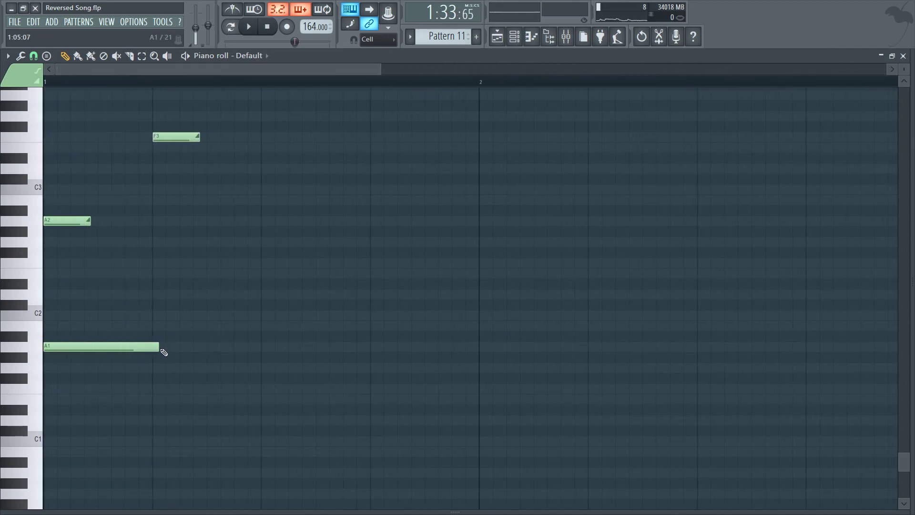
left_click(147, 243)
key("space")
key("space")
Move the beat-two slide down to F2 at the beat's end, set the regular note to A2, and trim the A1 note
left_click_drag(171, 144, 234, 293)
key("space")
key("space")
key("space")
left_click_drag(226, 246, 225, 216)
left_click_drag(234, 292, 229, 261)
key("space")
key("space")
left_click_drag(129, 348, 139, 348)
key("space")
Add consecutive one-step D3, F3, E3 and A2 notes across beat three of Pattern 11 and audition them
left_click_drag(259, 182, 279, 169)
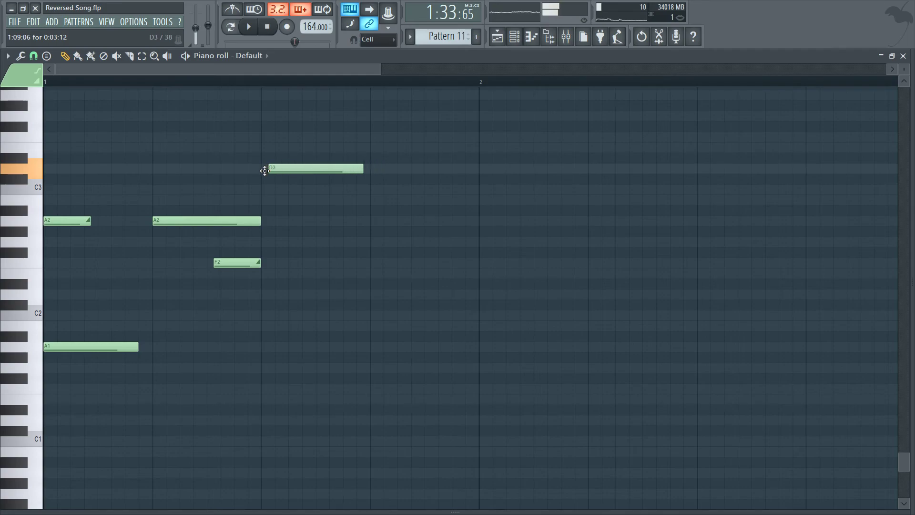
left_click_drag(260, 171, 260, 171)
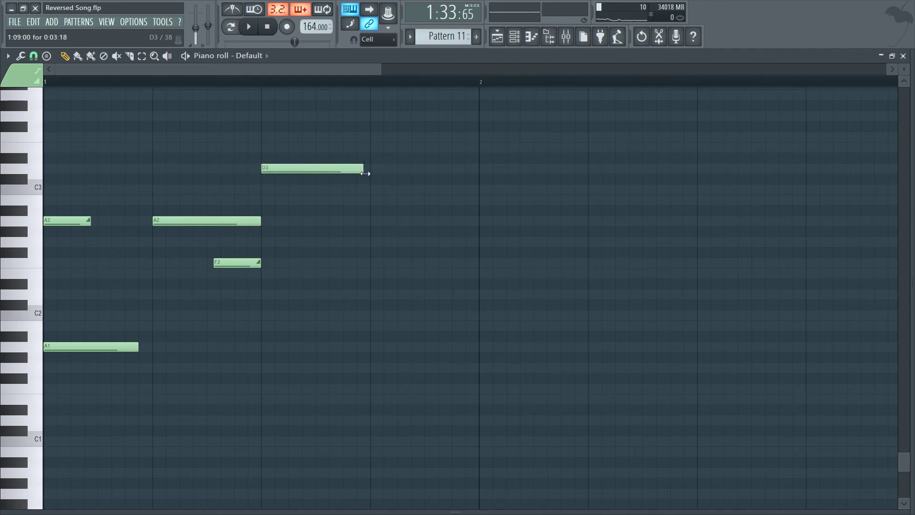
key("space")
key("space")
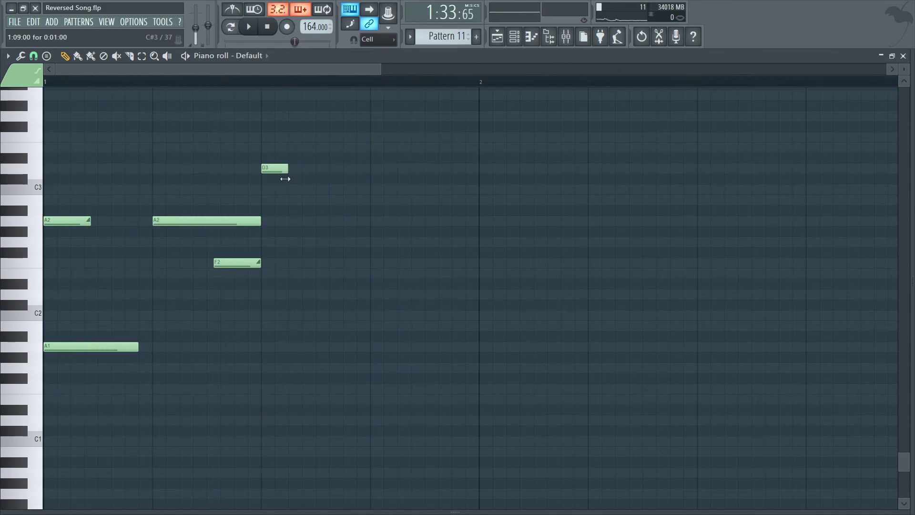
left_click(293, 137)
left_click(324, 157)
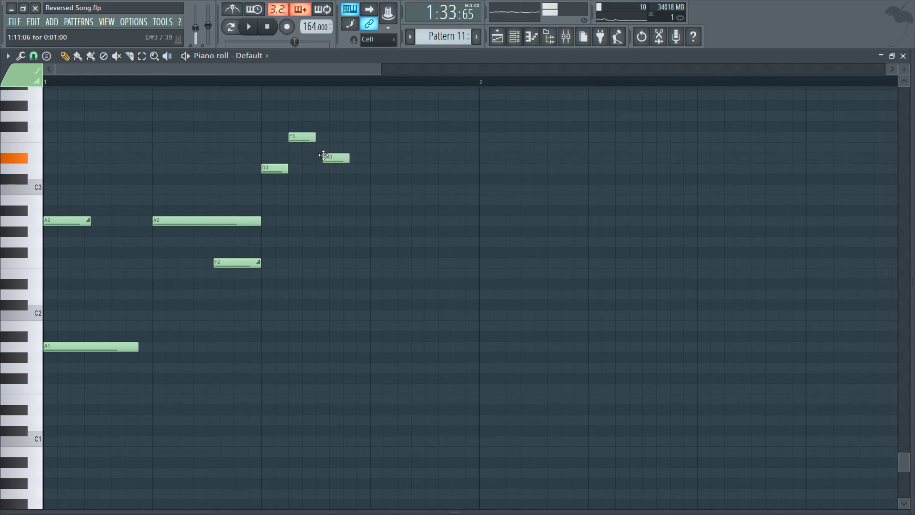
left_click_drag(319, 149, 319, 148)
left_click_drag(318, 241, 341, 218)
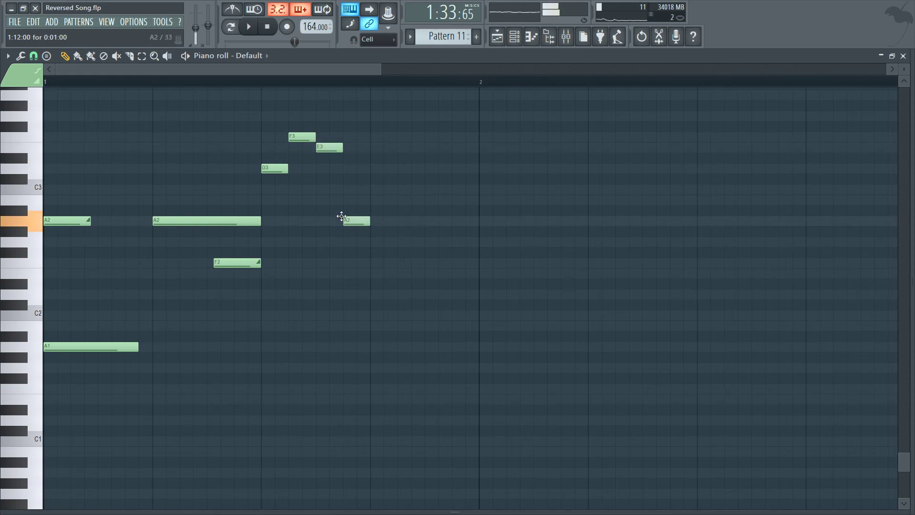
key("space")
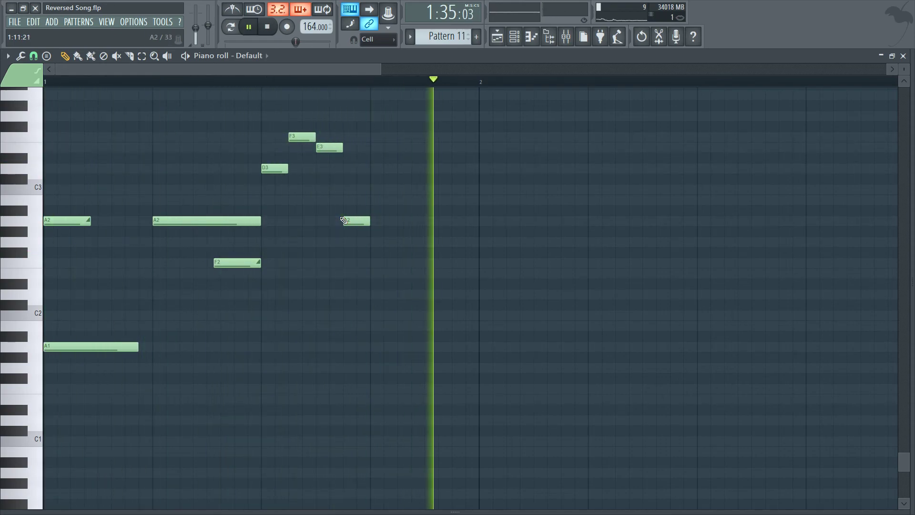
Respace the last F3, E3 and A2 notes to every second step up to the bar's end, and audition in the playlist
right_click(316, 138)
key("space")
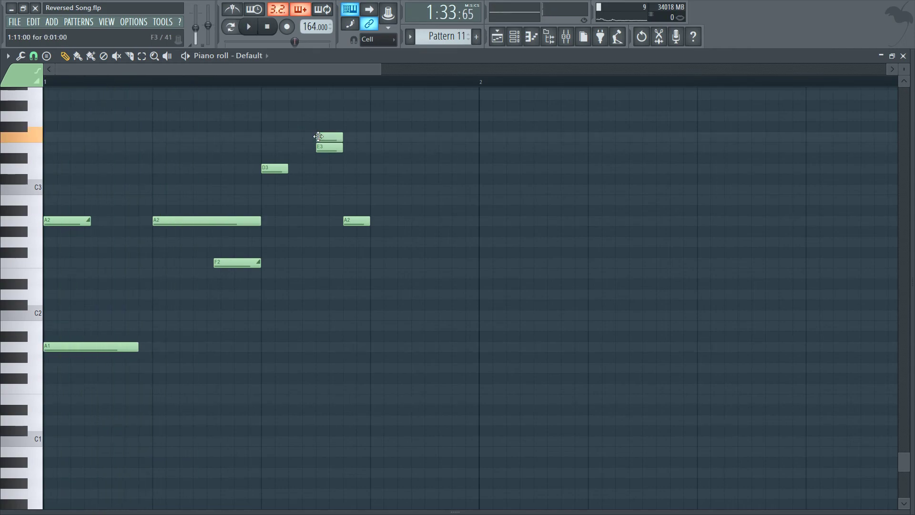
left_click_drag(326, 148, 388, 148)
left_click_drag(357, 222, 447, 219)
key("space")
key("space")
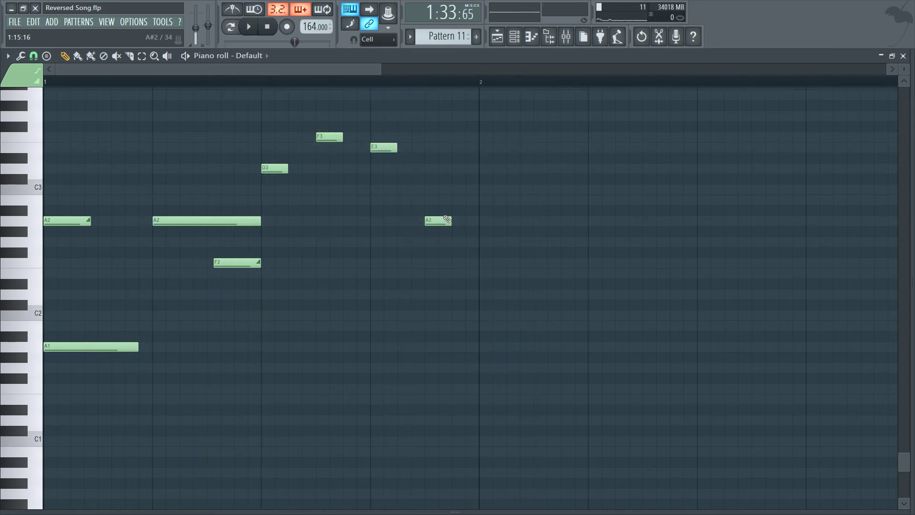
key("F7")
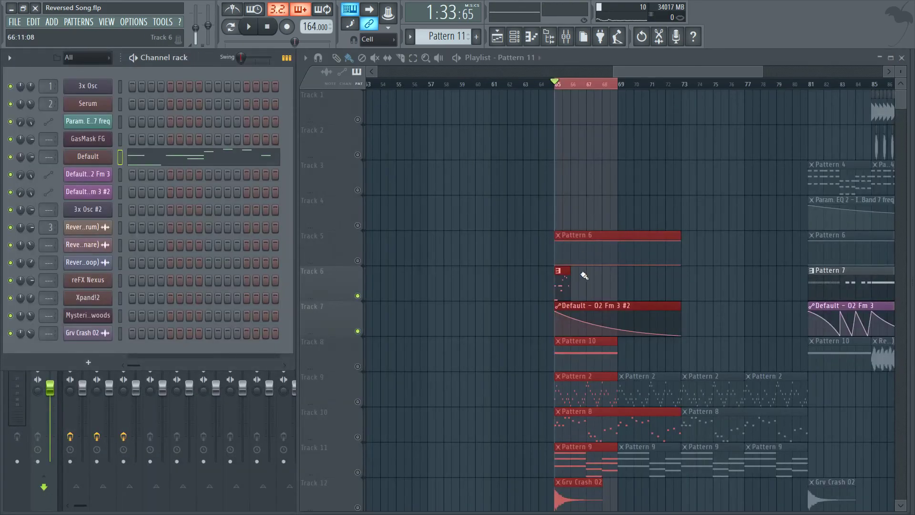
key("space")
key("space")
Reshape the Track 7 automation at bar 65 to drop to zero within half a beat, peak again, and fall to zero on beat two
double_click(578, 85)
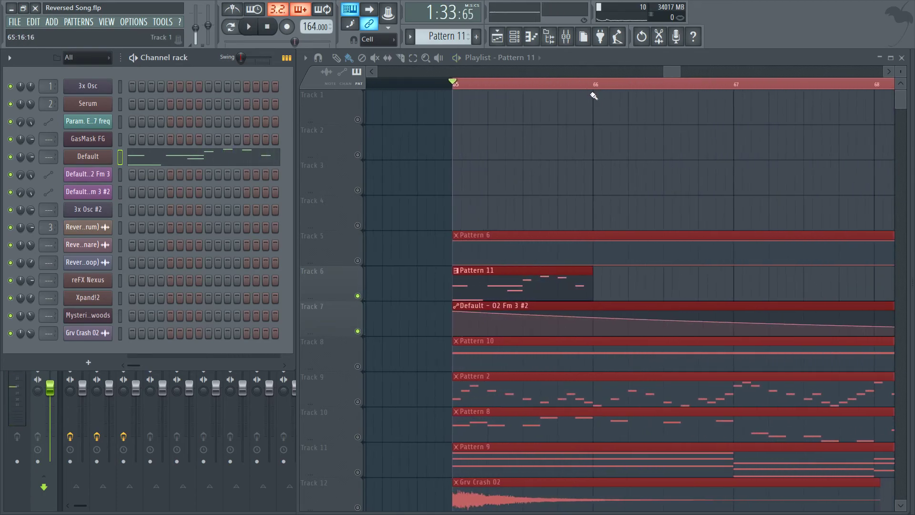
mouse_move(470, 326)
left_mouse_down()
mouse_move(476, 348)
mouse_move(464, 332)
left_mouse_up()
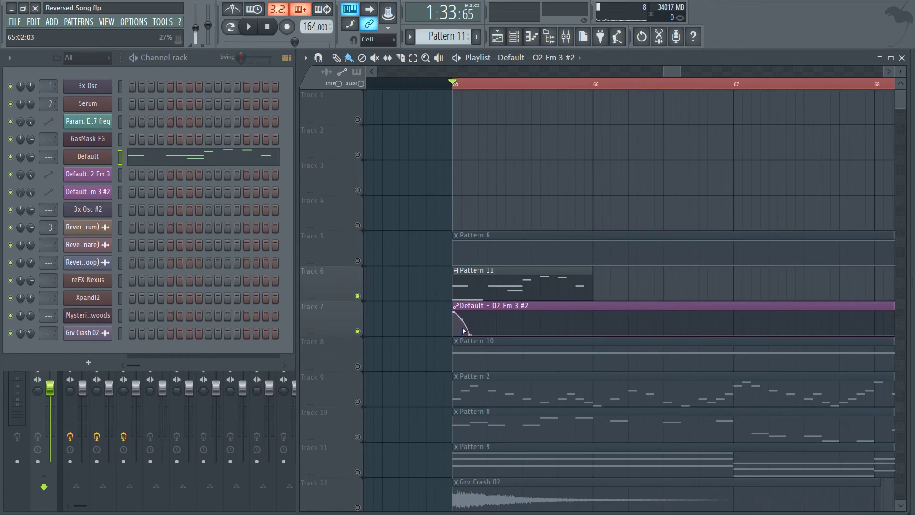
scroll(470, 88, "up", 3)
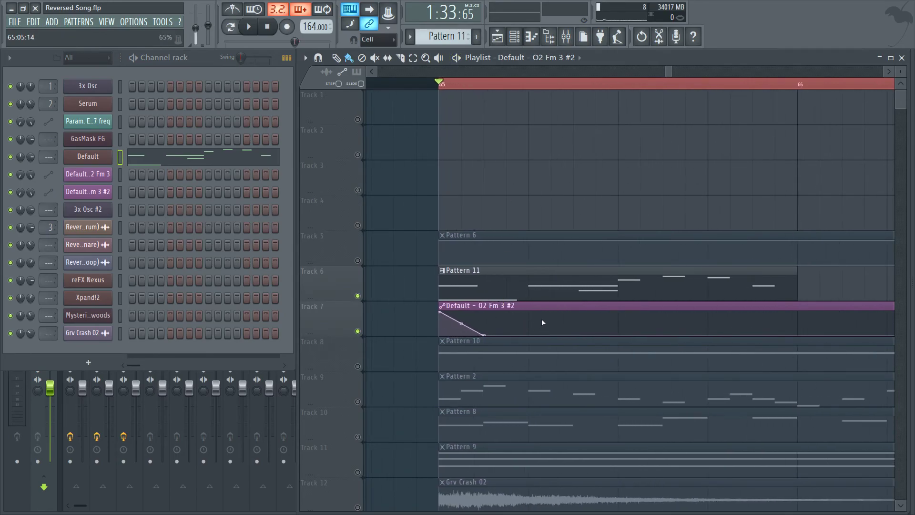
left_click_drag(530, 327, 531, 310)
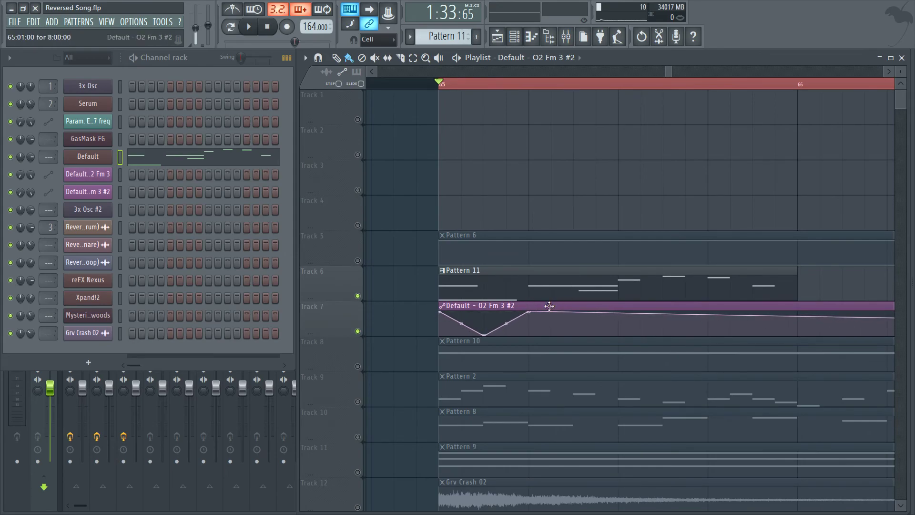
left_click_drag(531, 313, 538, 339)
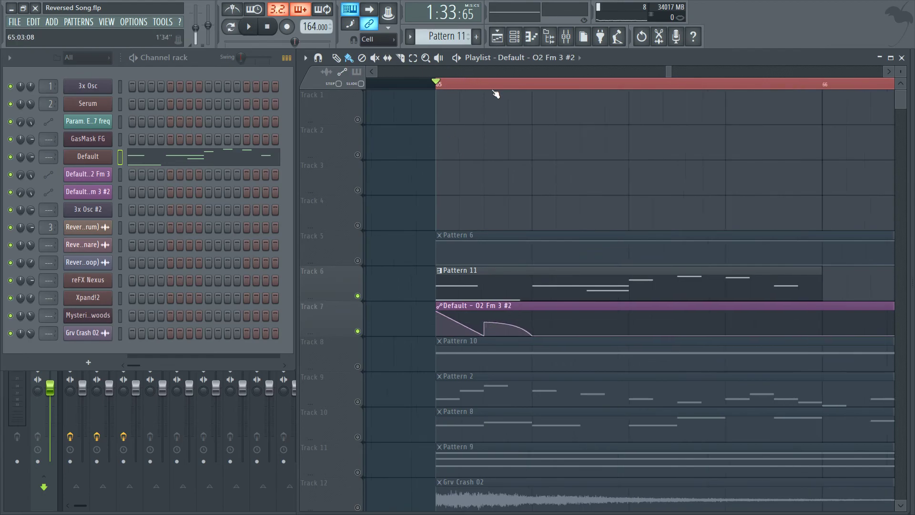
Shift the automation's second peak to 65:03:17 at about 62%, making a gradual rise into it, and audition it
scroll(495, 91, "up", 3)
left_click_drag(487, 321, 532, 324)
scroll(542, 85, "up", 1)
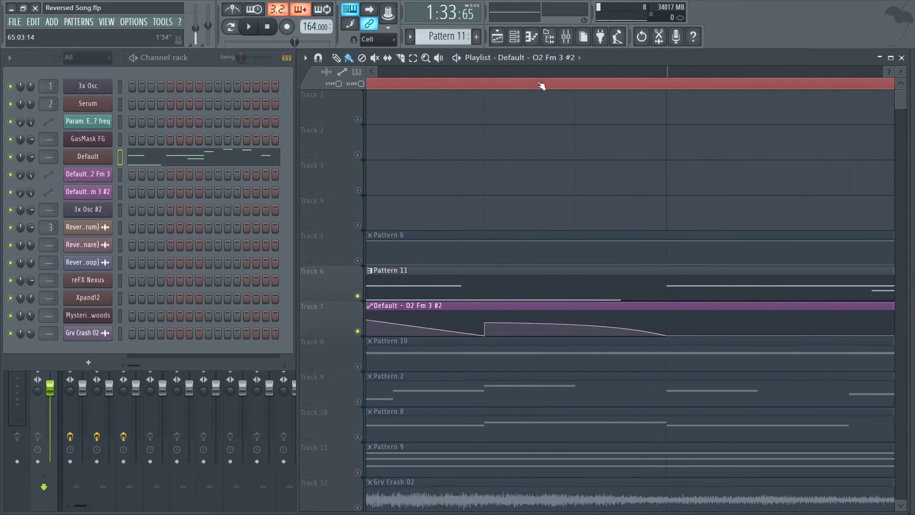
left_click_drag(486, 322, 550, 323)
key("space")
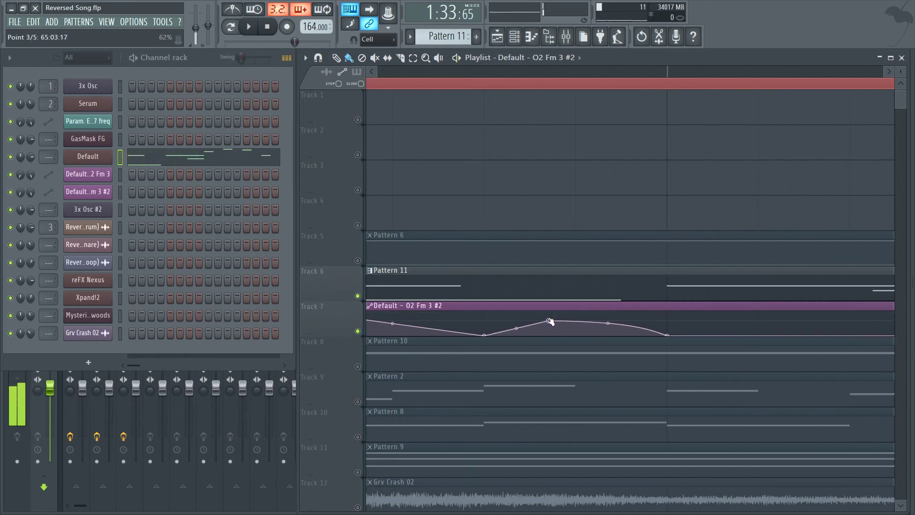
key("space")
Play Tracks 6 and 7 repeatedly from bar 65 to check the automation against the Pattern 11 notes
scroll(538, 91, "down", 1)
key("space")
scroll(539, 94, "down", 1)
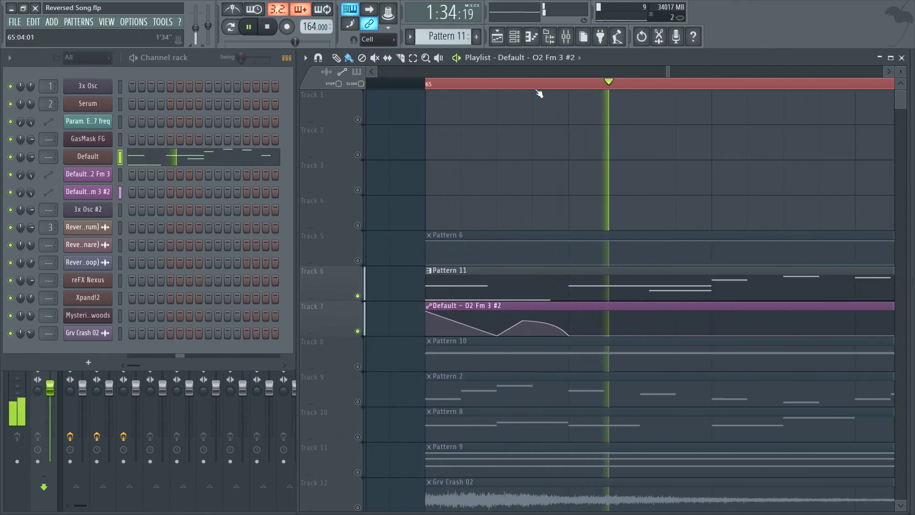
key("space")
left_click(411, 88)
key("space")
key("space")
left_click(426, 83)
key("space")
key("space")
Add a third peak midway through beat two of the Track 7 automation, falling to zero on beat three, and audition it
left_click_drag(650, 335, 640, 318)
key("space")
key("space")
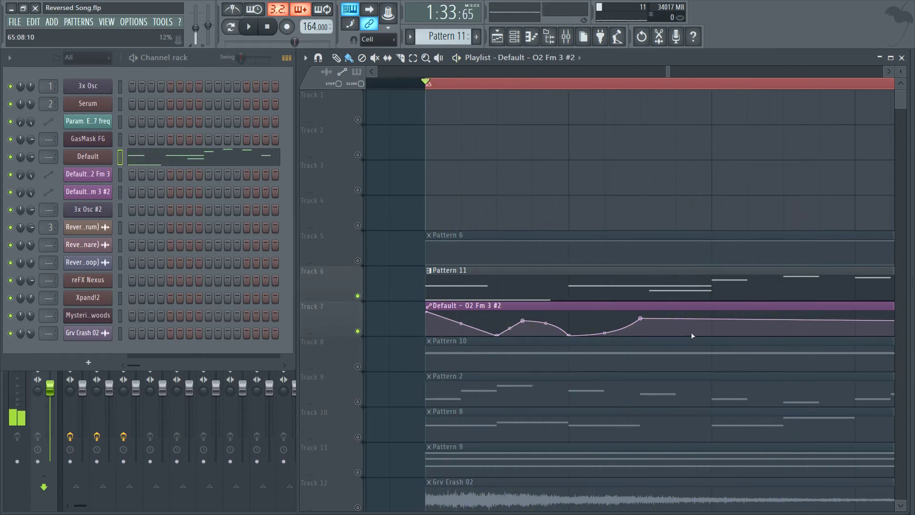
left_click_drag(689, 334, 714, 342)
key("space")
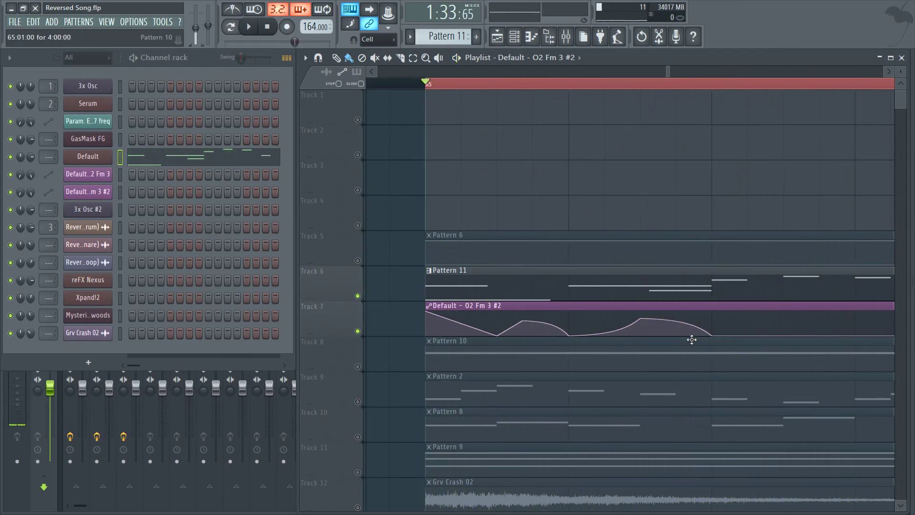
Reshape the curves around the last peak of the Track 7 automation, bending its fall inward at 16% tension, and audition the result
key("space")
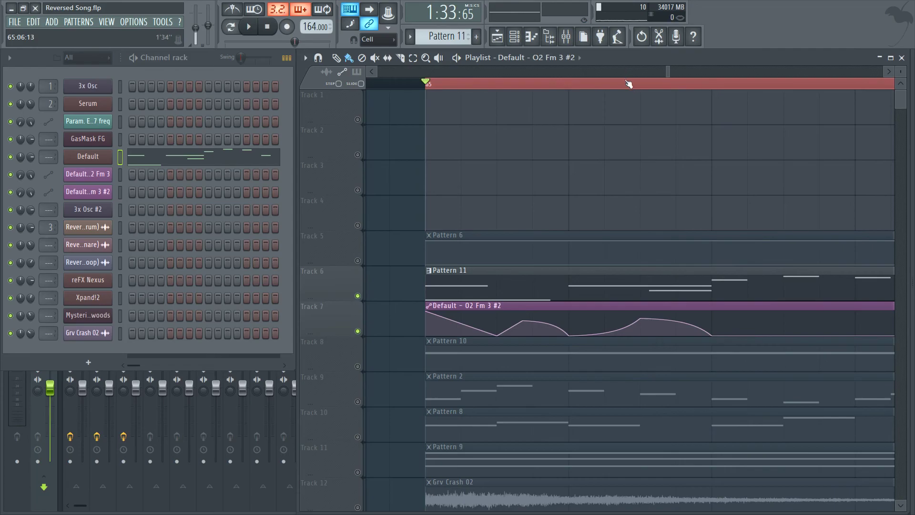
scroll(629, 84, "down", 3)
key("space")
key("space")
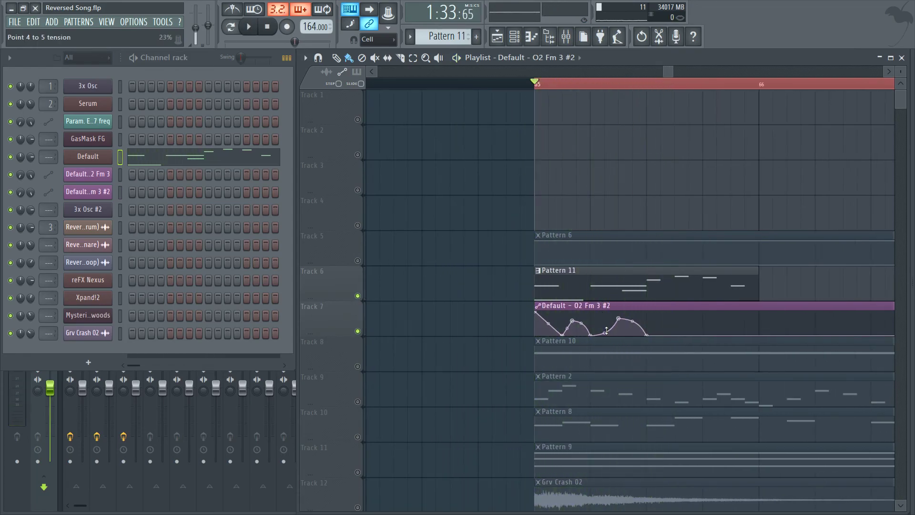
key("space")
left_click_drag(632, 333, 632, 329)
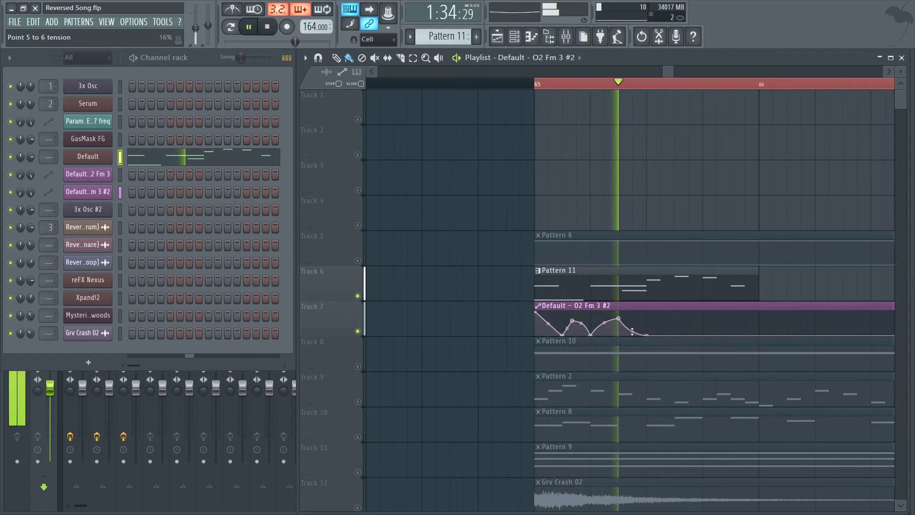
key("space")
key("space")
key("space")
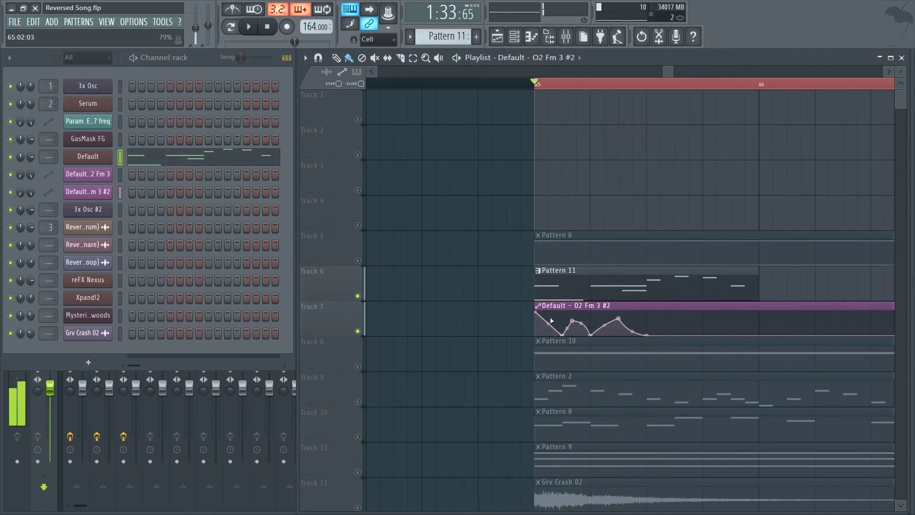
Limit the playlist time selection to bar 65 and add a final peak to the Track 7 automation, falling to zero at bar 66
double_click(547, 291)
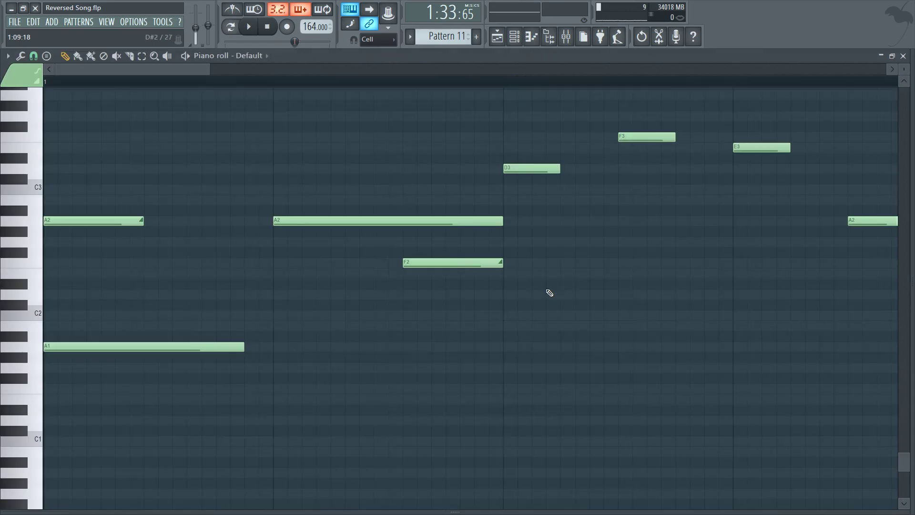
key("F6")
key("F5")
scroll(667, 94, "left", 1)
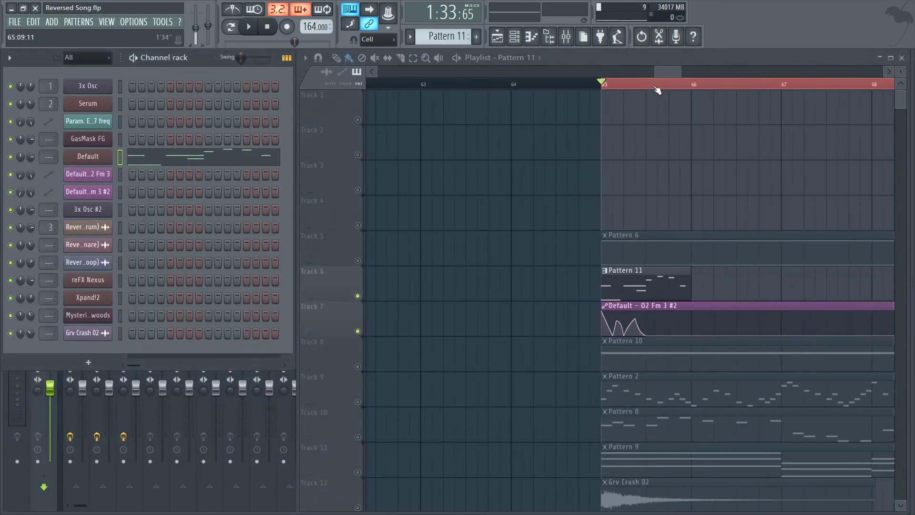
left_click_drag(665, 75, 675, 73)
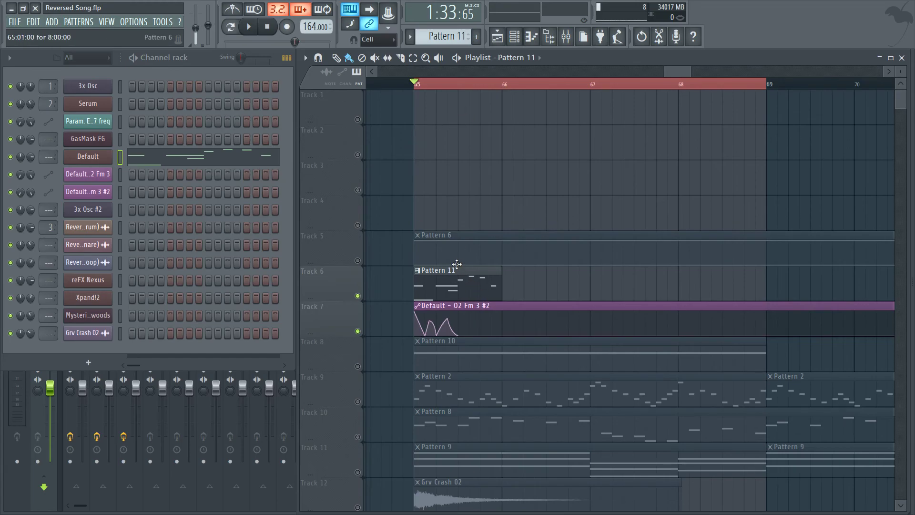
double_click(419, 91)
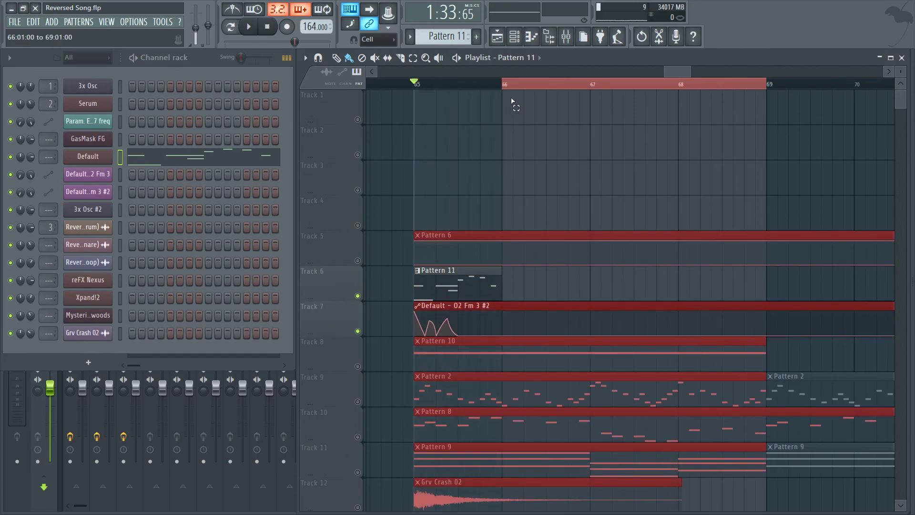
left_click_drag(742, 90, 500, 119)
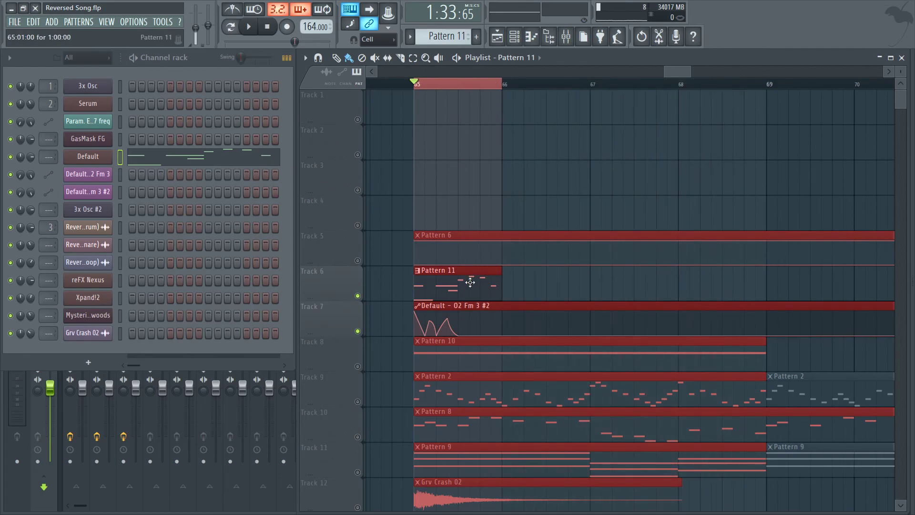
left_click_drag(480, 333, 480, 312)
left_click(502, 334)
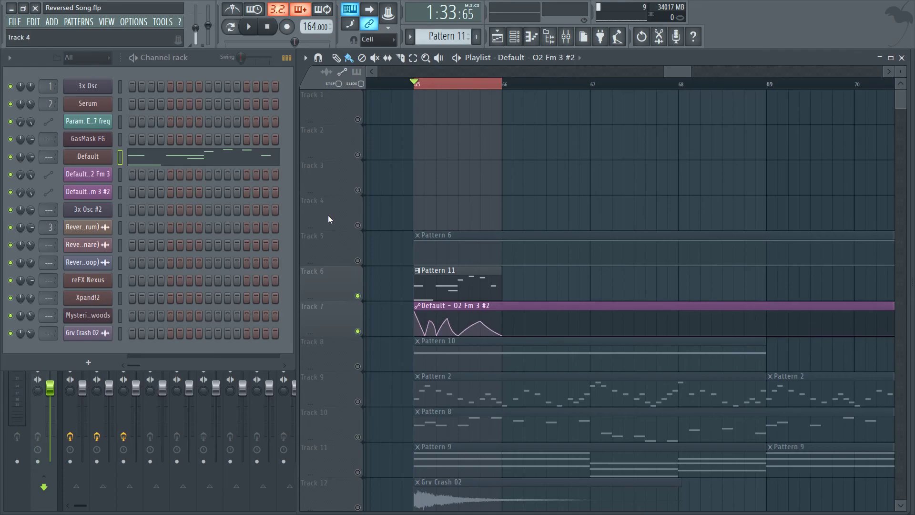
Export the selected bar as an MP3 named Dub 1 in the Reversed Song folder
left_click(16, 23)
mouse_move(64, 117)
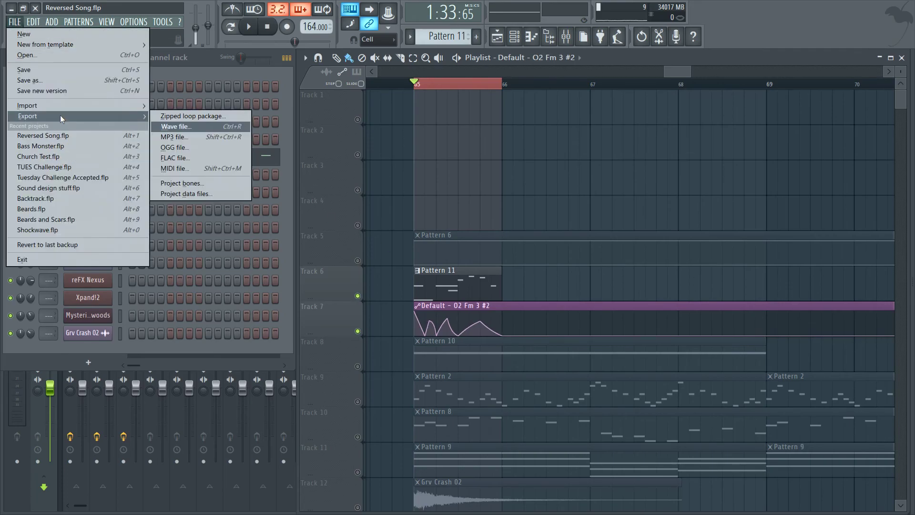
left_click(157, 141)
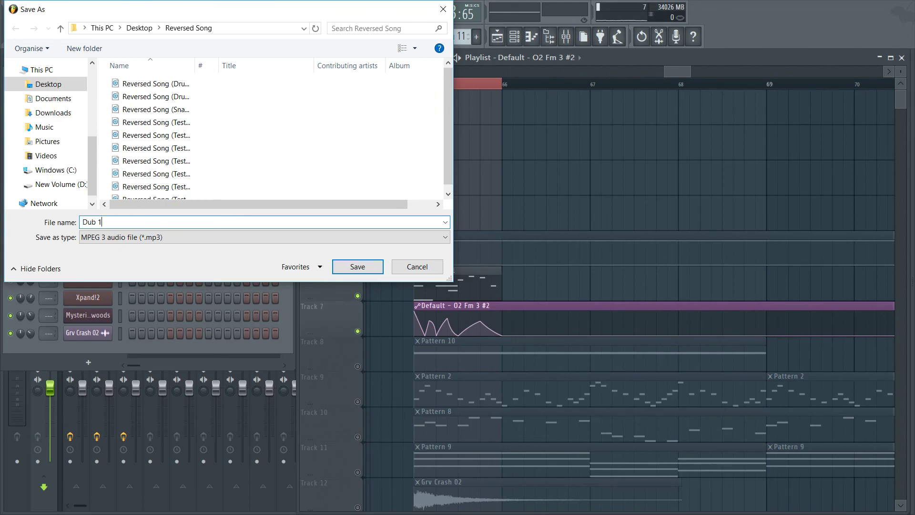
key("Return")
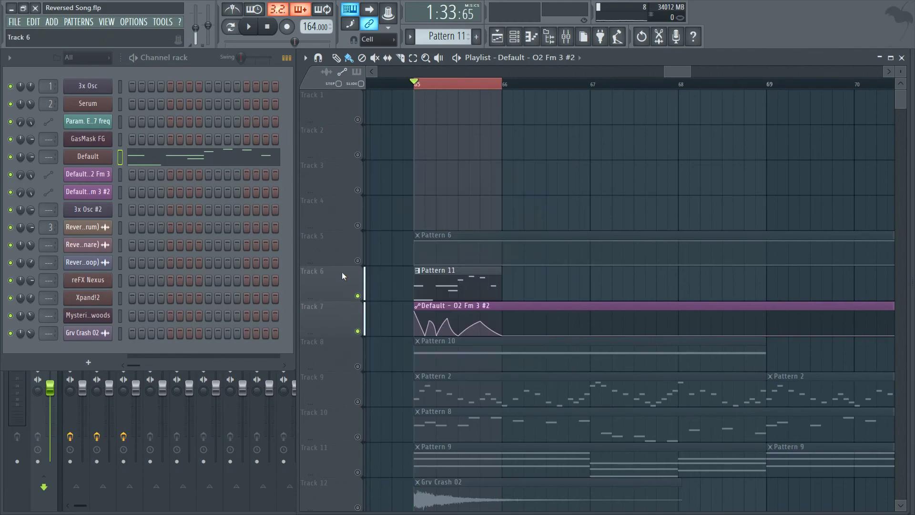
Bring Dub 1 from the Reversed Song folder into the playlist on Track 7 at bar 1 and audition it
key("super+Tab")
left_click(678, 108)
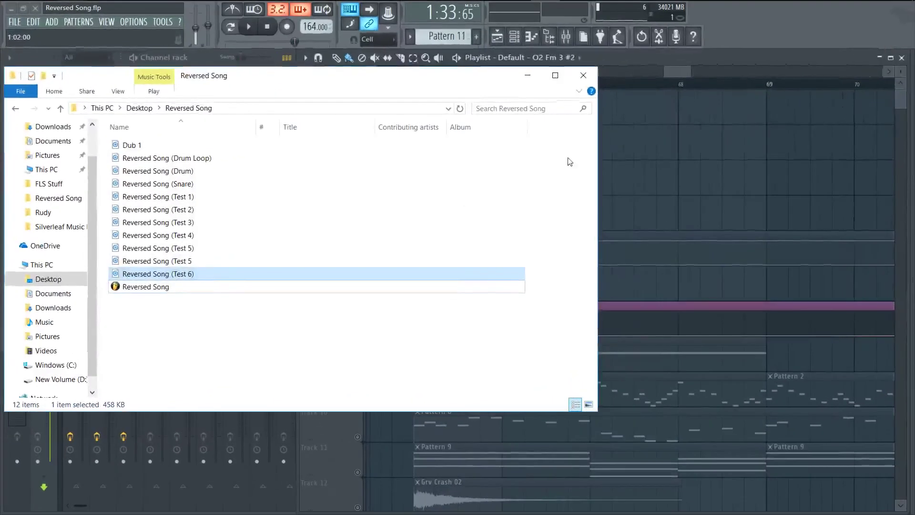
left_click_drag(153, 145, 3, 193)
scroll(683, 89, "down", 5)
left_click_drag(2, 304, 3, 323)
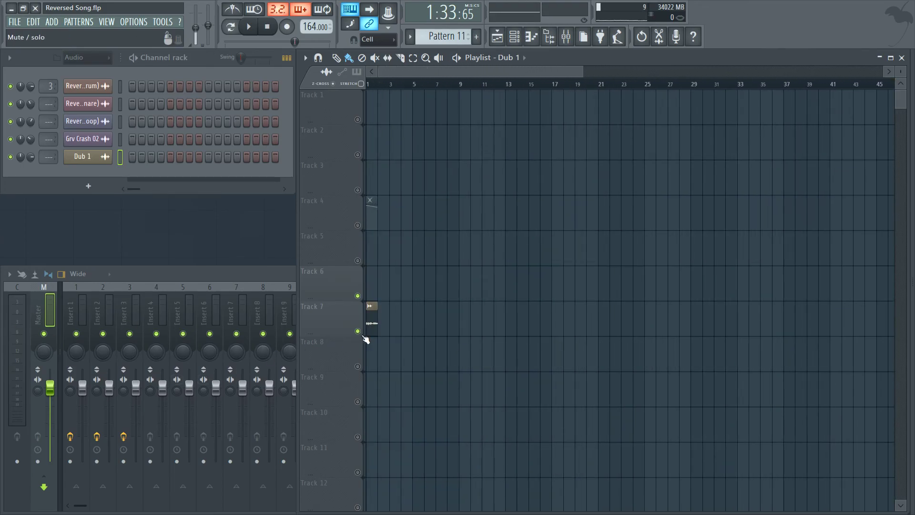
key("space")
key("space")
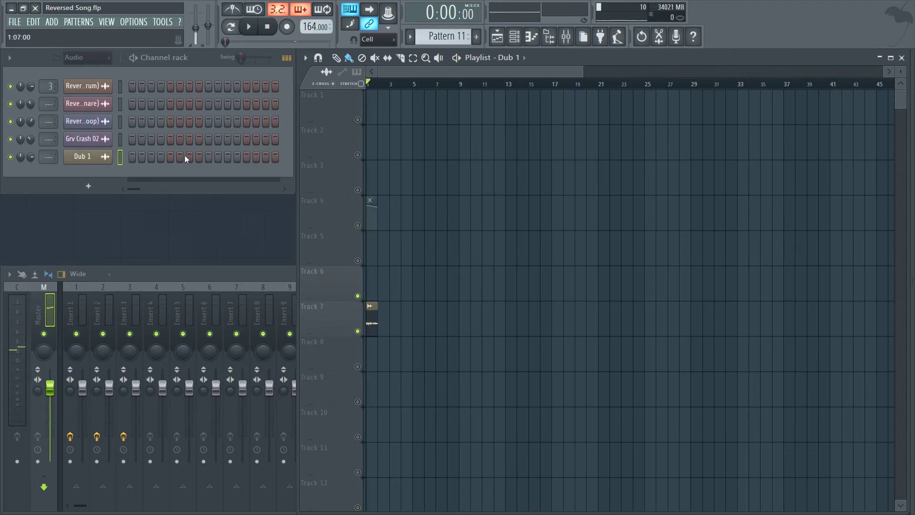
key("space")
key("space")
Normalize and reverse the Dub 1 sample, comparing its reversed and forward sound during playback
left_click(370, 306)
left_click(229, 269)
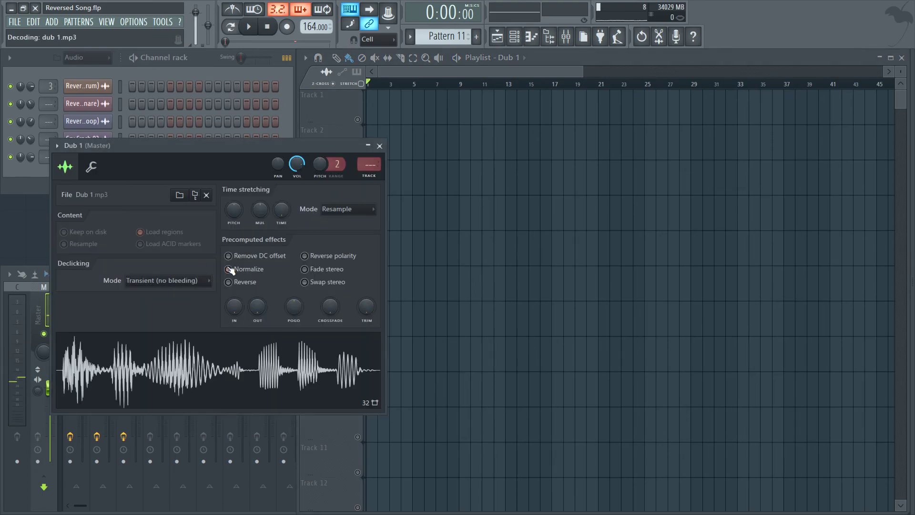
left_click(230, 282)
key("space")
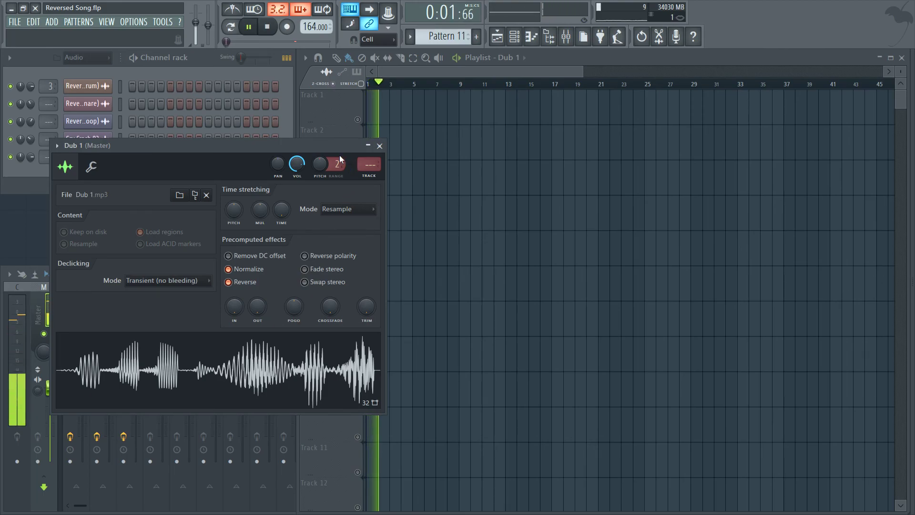
left_click(242, 282)
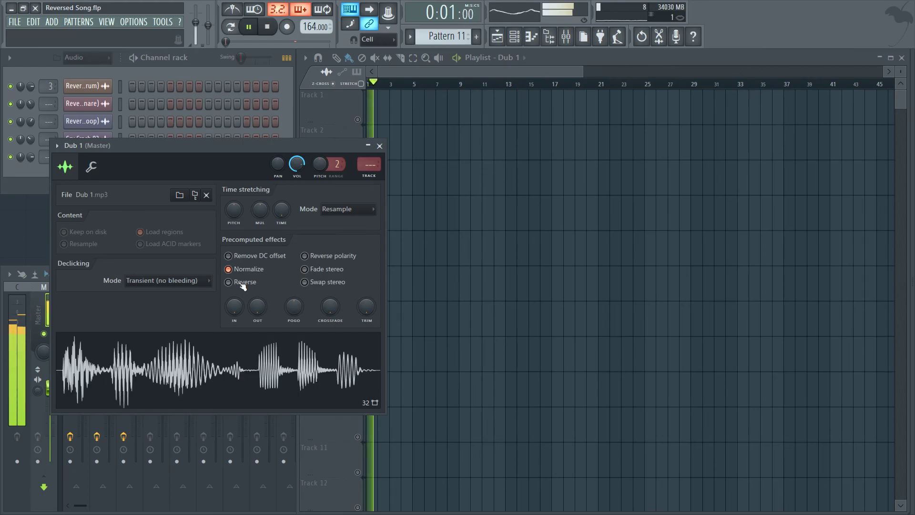
left_click(228, 282)
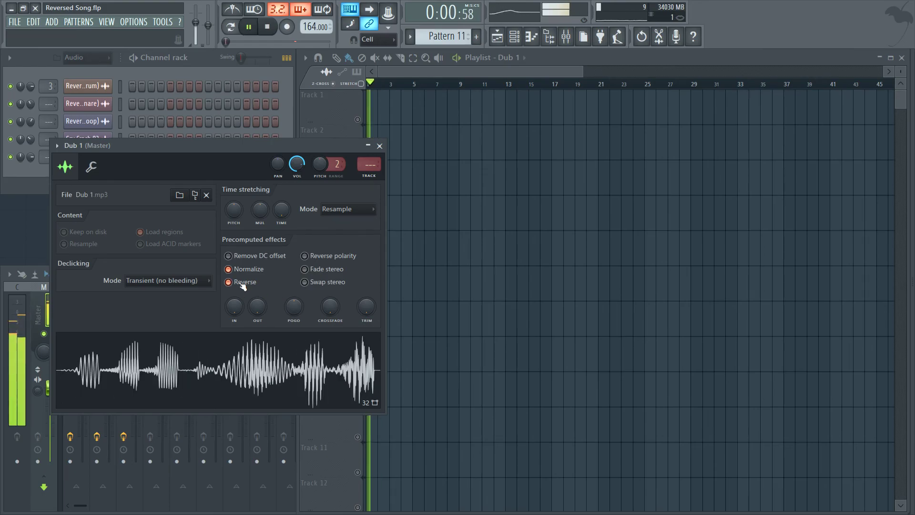
key("space")
left_click(379, 146)
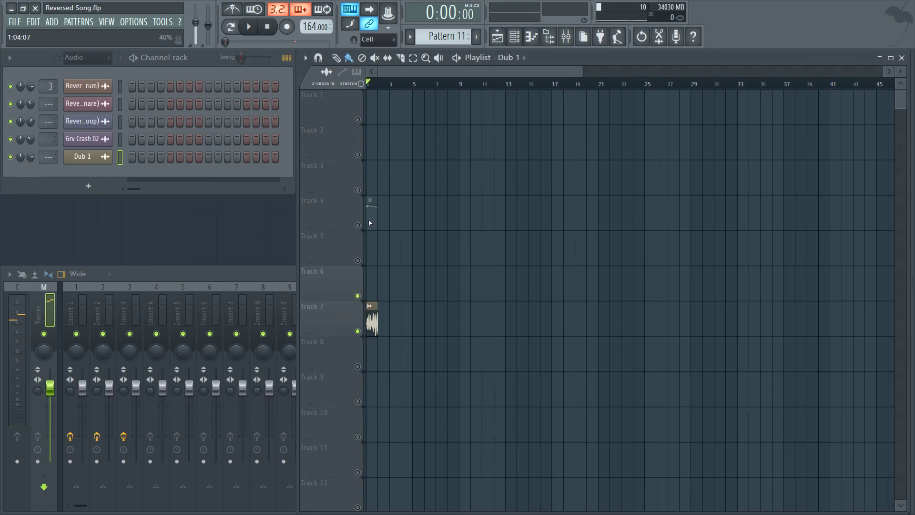
Move the Dub 1 clip on Track 7 to bar 80, just before the bar 81 section, and unmute Tracks 3 to 12
left_click_drag(371, 316, 854, 311)
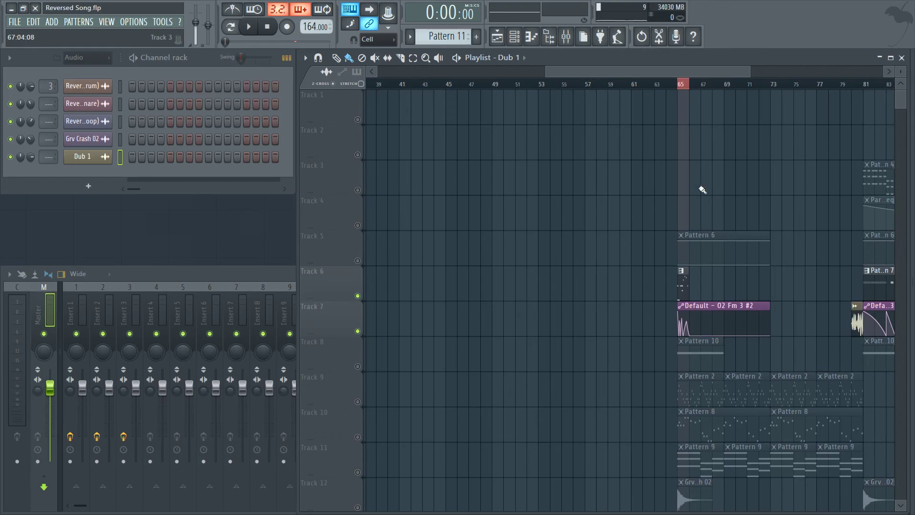
right_click(364, 123)
right_click(363, 123)
left_click(363, 123)
left_click(365, 152)
scroll(465, 86, "down", 5)
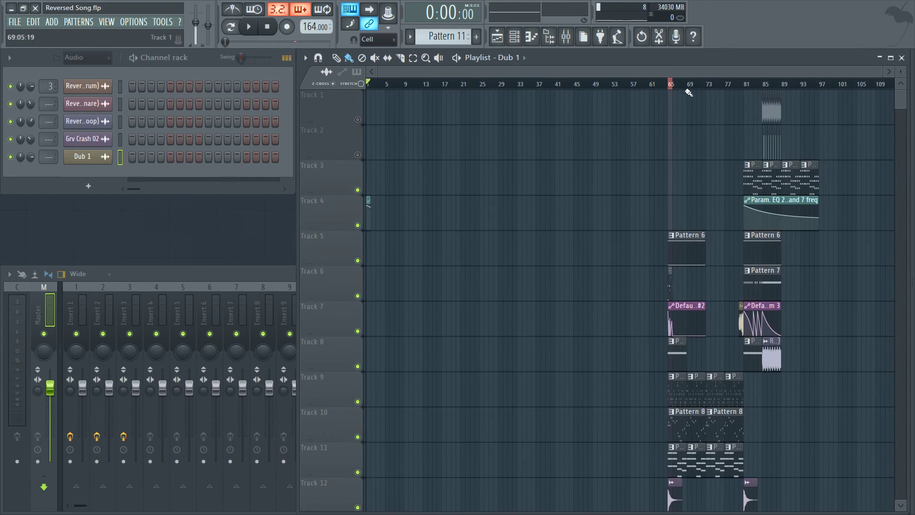
Extend the playlist time selection to run from bar 65 to bar 97
left_click_drag(672, 88, 819, 96)
left_click_drag(680, 92, 667, 91)
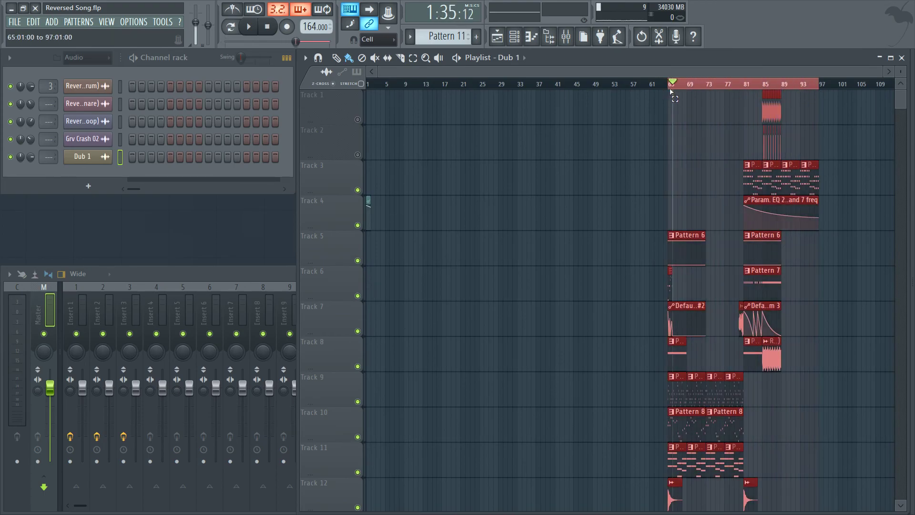
scroll(736, 150, "down", 3)
scroll(736, 149, "up", 3)
Render the selected section as an MP3 named Reversed Song test8
left_click(14, 22)
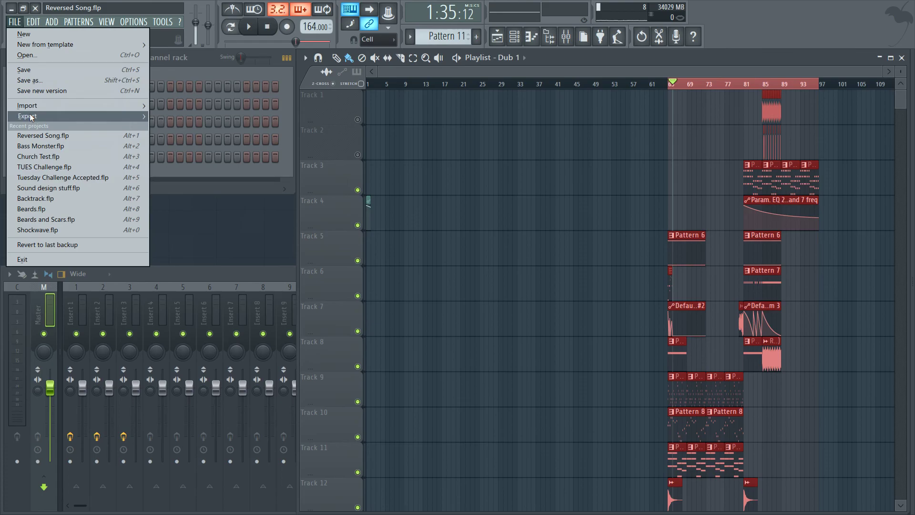
mouse_move(31, 117)
left_click(181, 137)
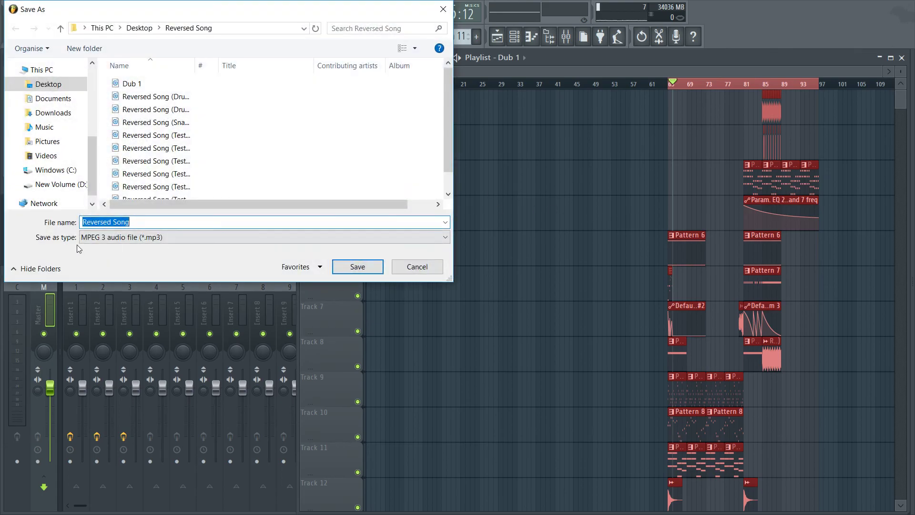
left_click(185, 224)
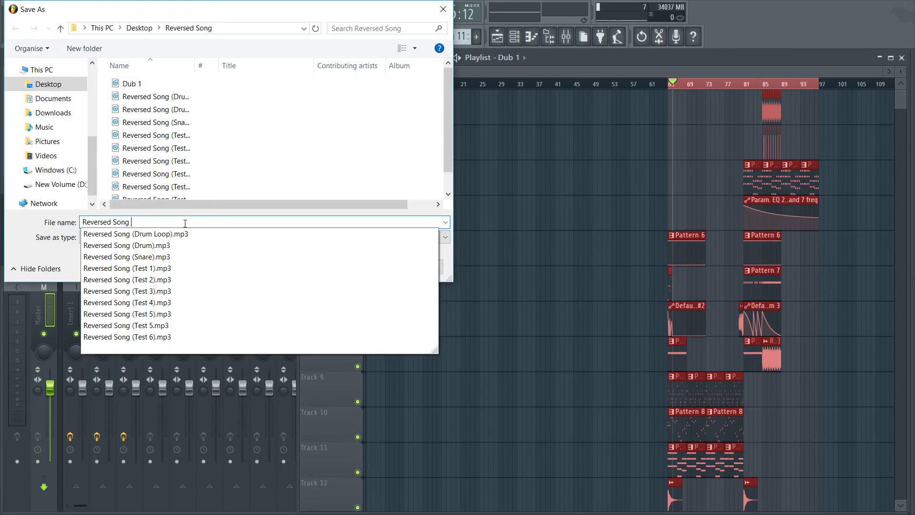
type("test8")
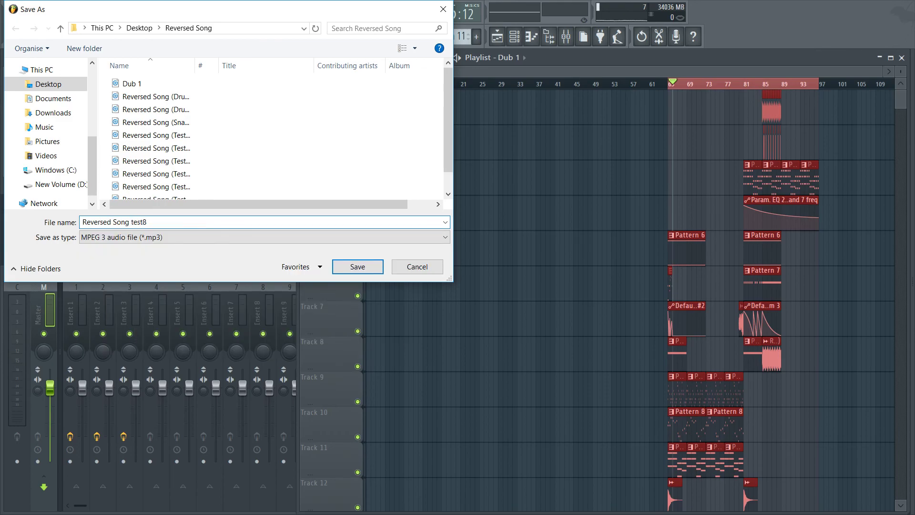
key("Return")
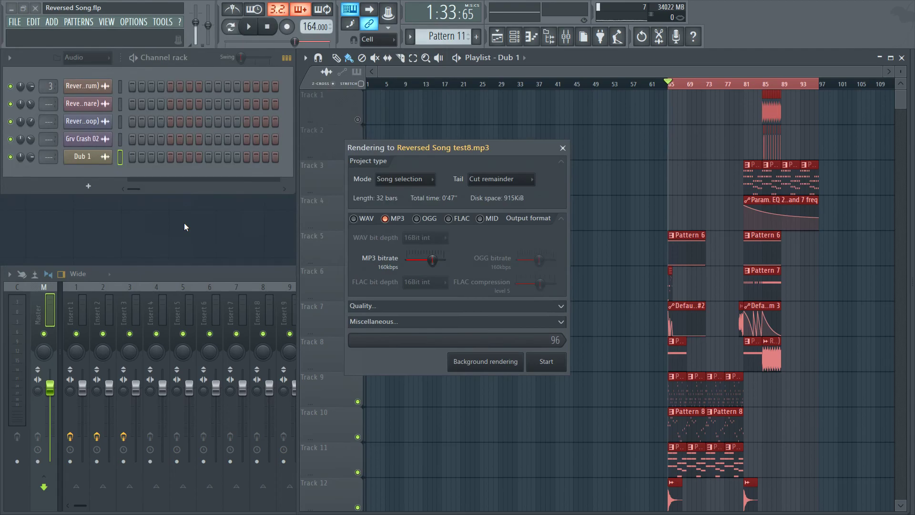
left_click(548, 362)
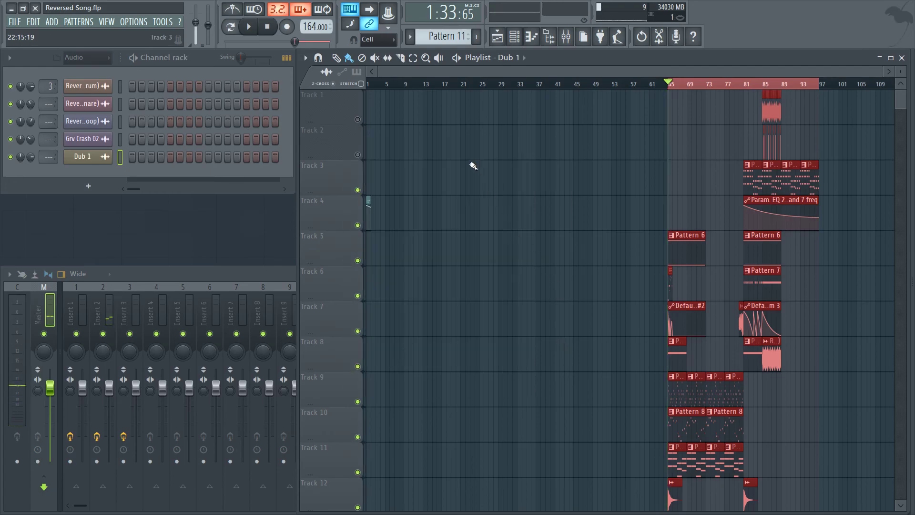
Place Reversed Song test8 from the folder on Track 11 at bar 1 and solo that track
key("super+Tab")
left_click(605, 153)
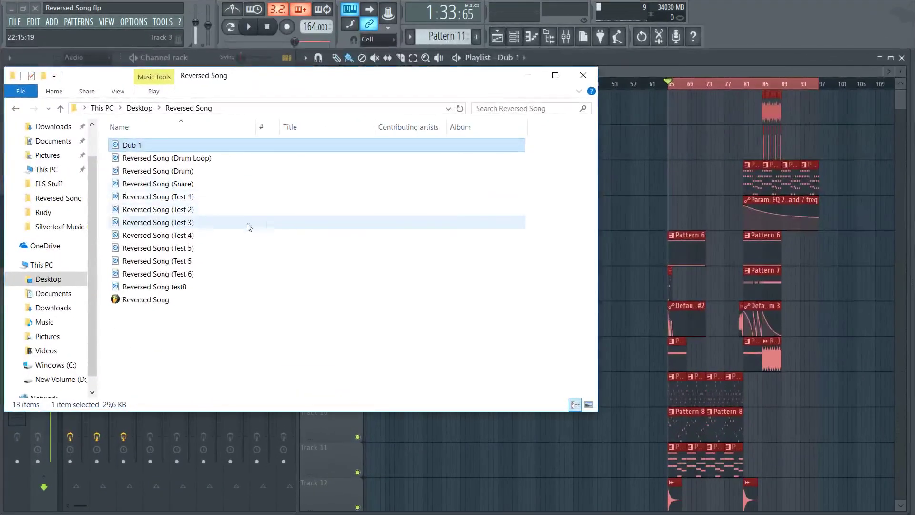
left_click(198, 288)
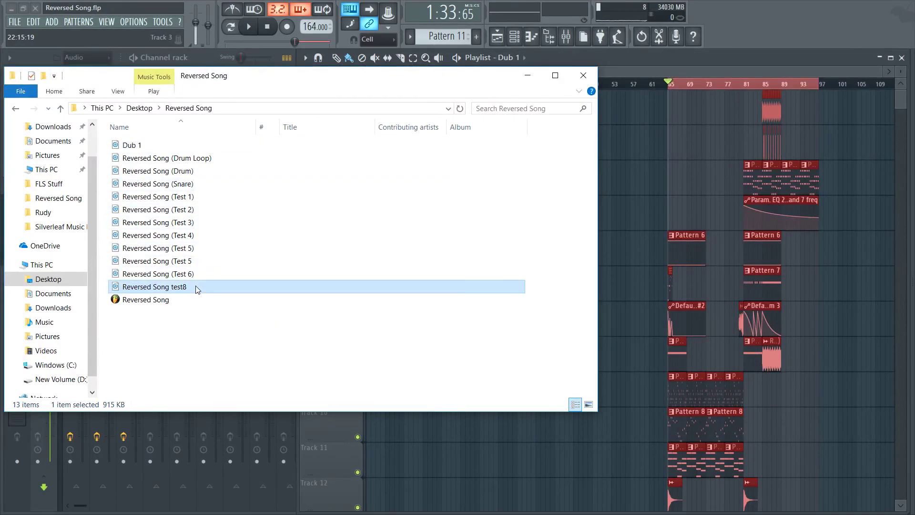
left_click_drag(403, 450, 370, 450)
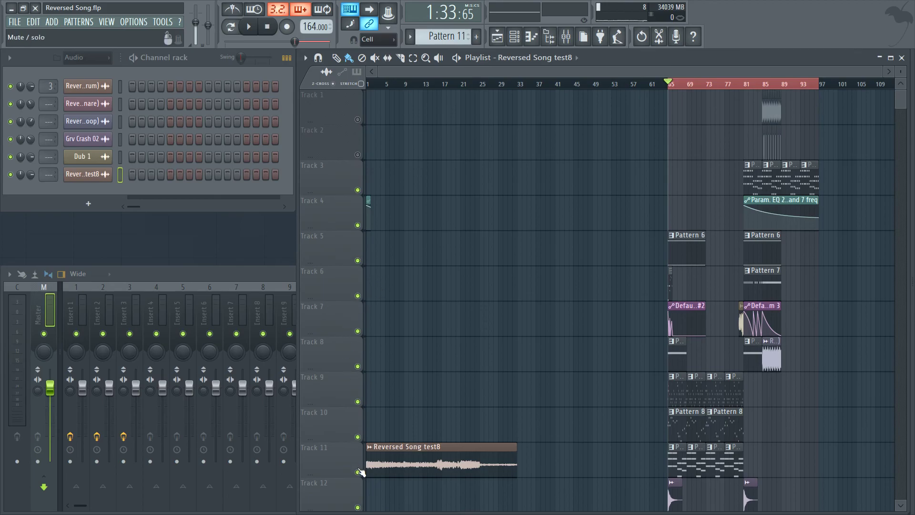
right_click(357, 472)
key("space")
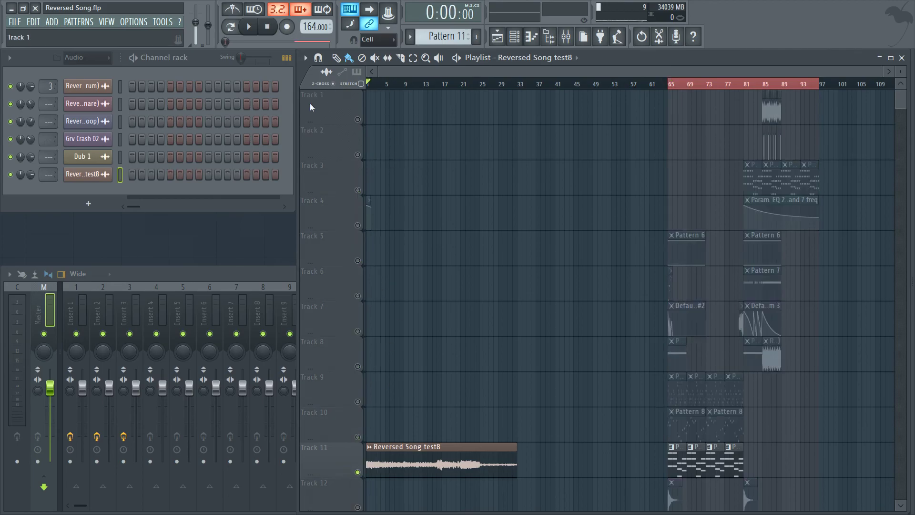
Reverse and normalize the Reversed Song test8 sample, playing it back from bar 1 to check the result
left_click(93, 176)
left_click(244, 297)
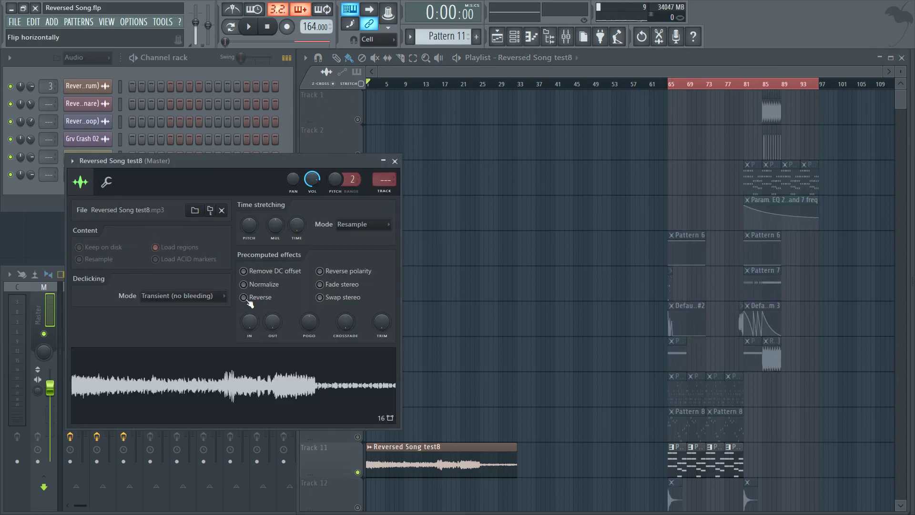
key("space")
left_click(244, 285)
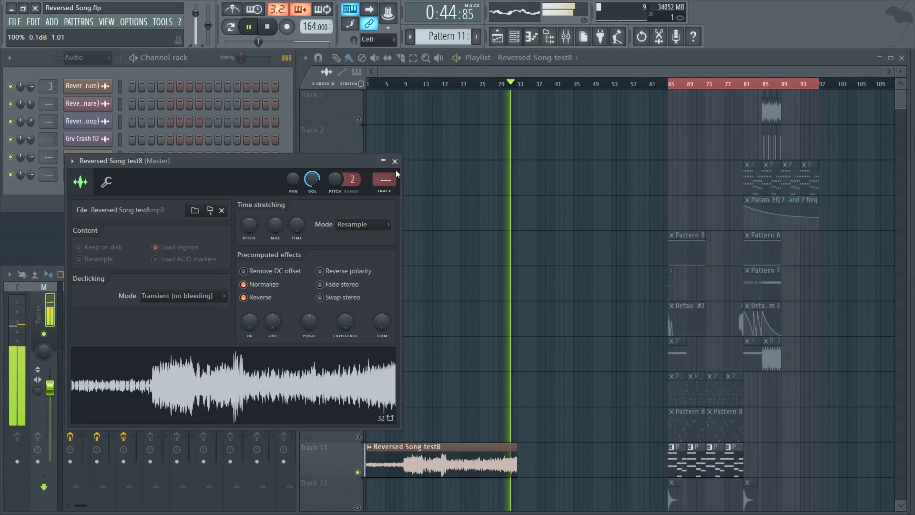
key("space")
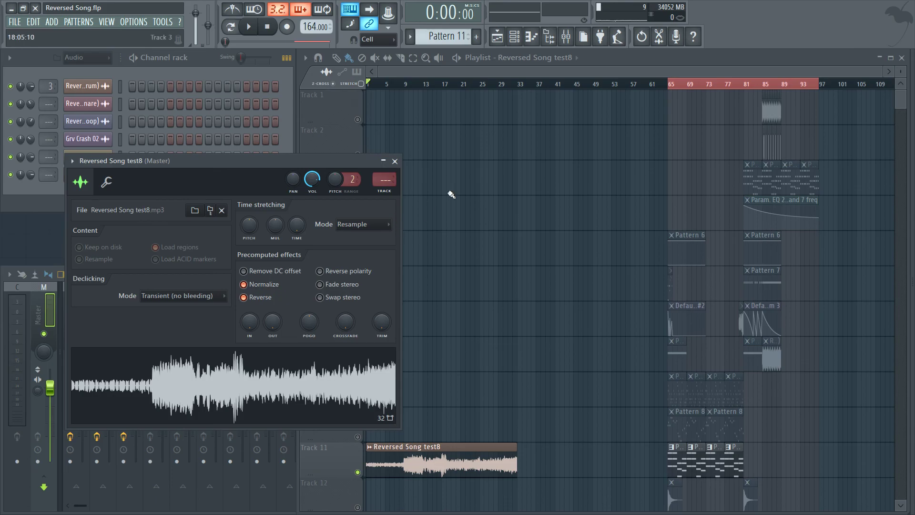
left_click(394, 161)
Turn off the Reverse effect on the Dub 1 sample used at bar 80 and unmute Track 7
scroll(760, 87, "up", 6)
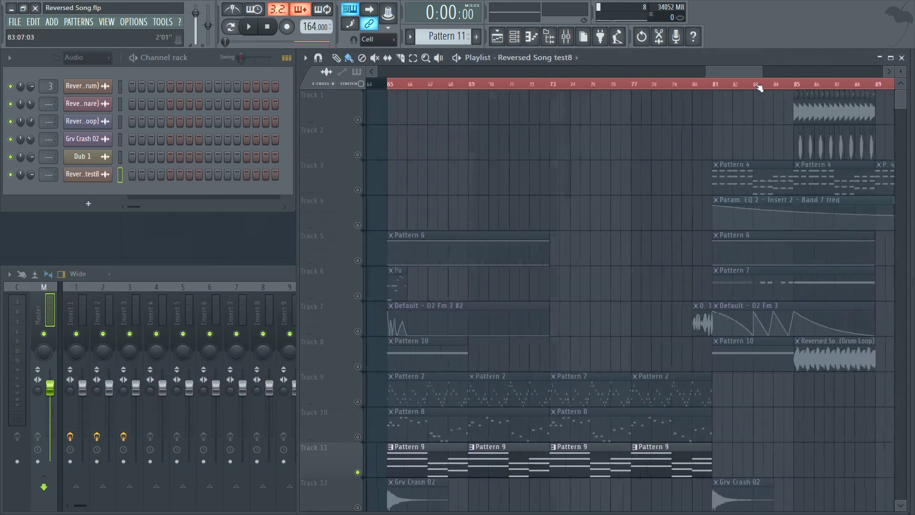
double_click(623, 321)
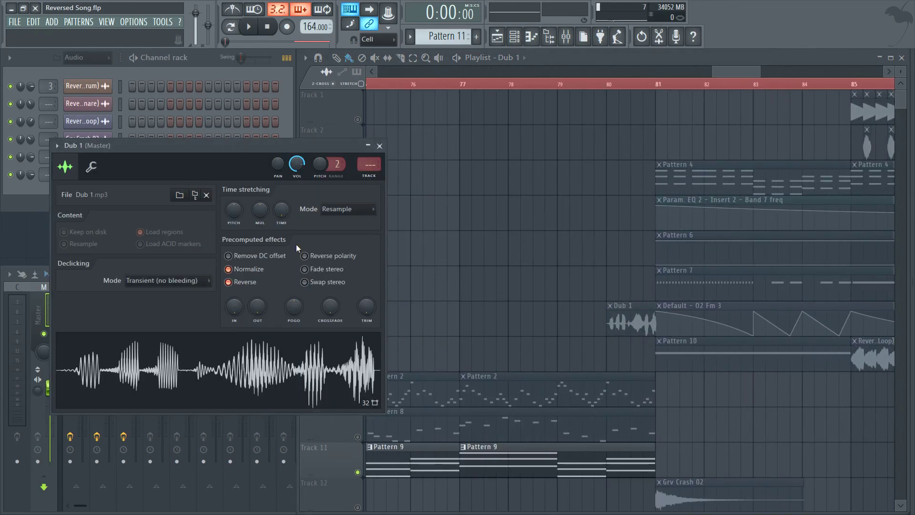
left_click(229, 282)
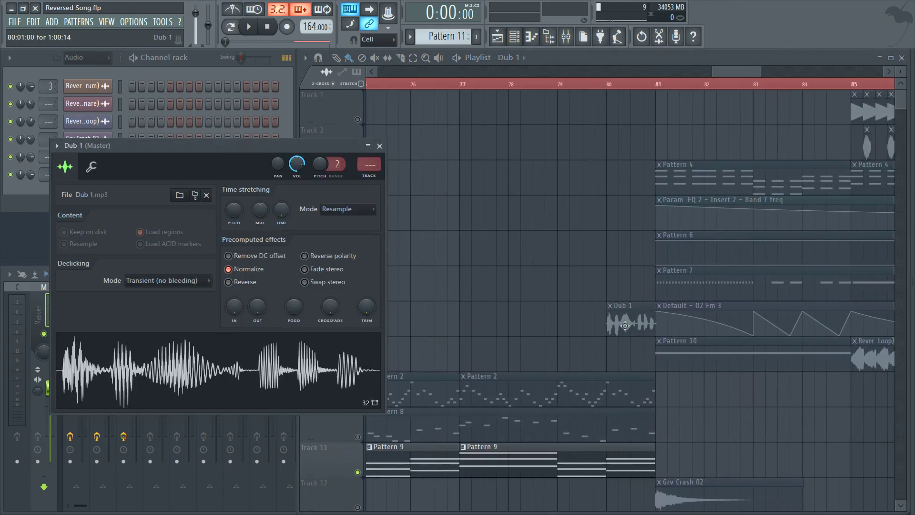
left_click(237, 284)
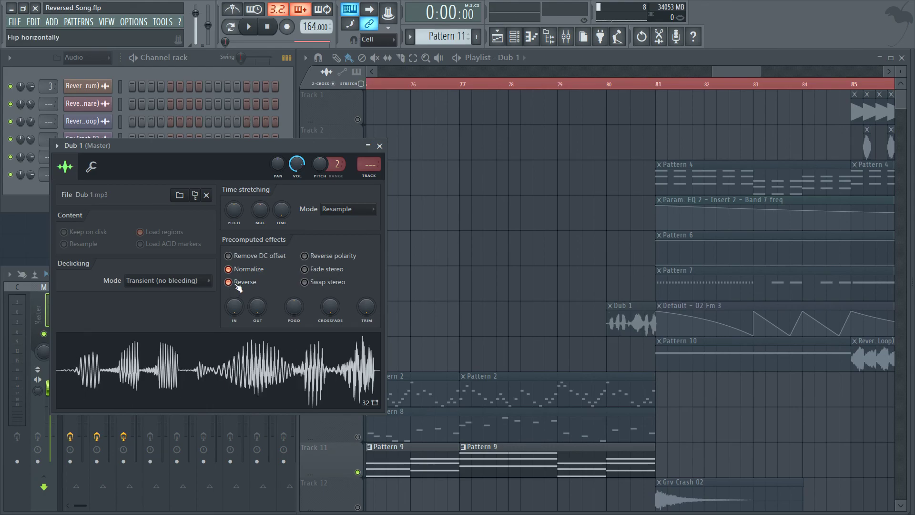
left_click(238, 286)
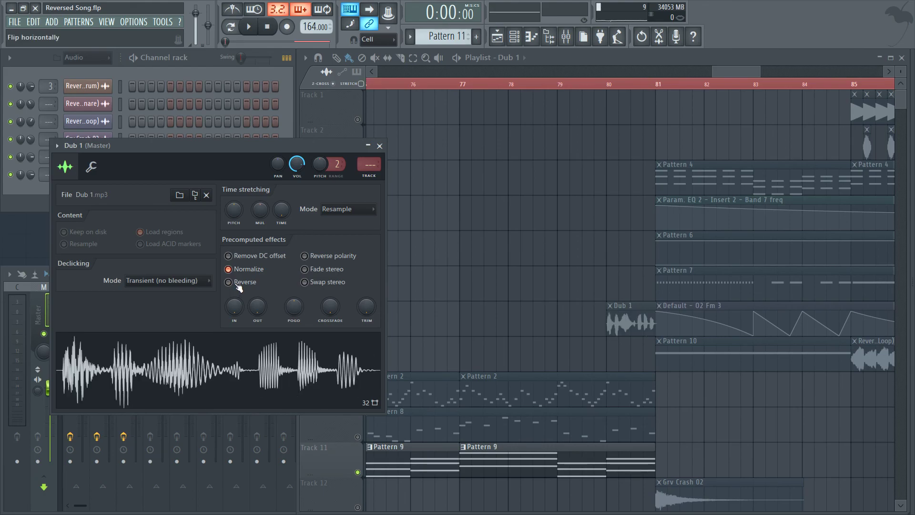
left_click(627, 334)
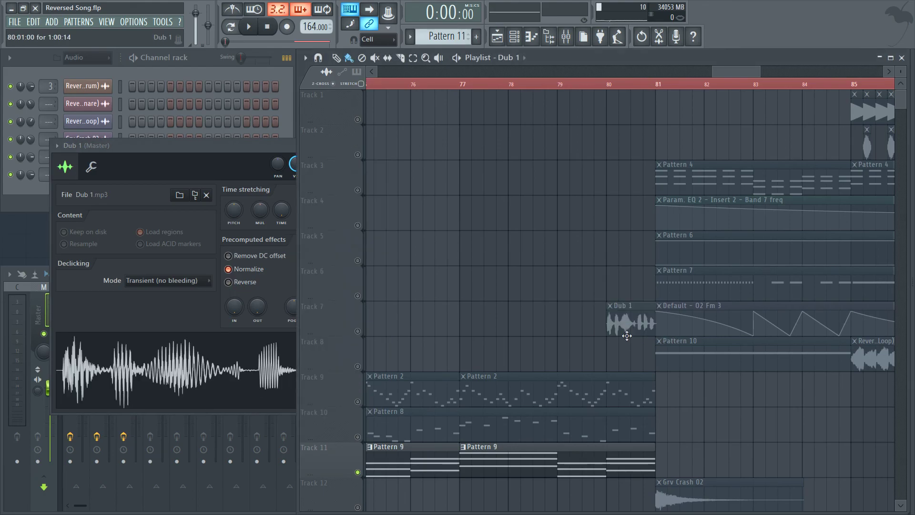
left_click(359, 331)
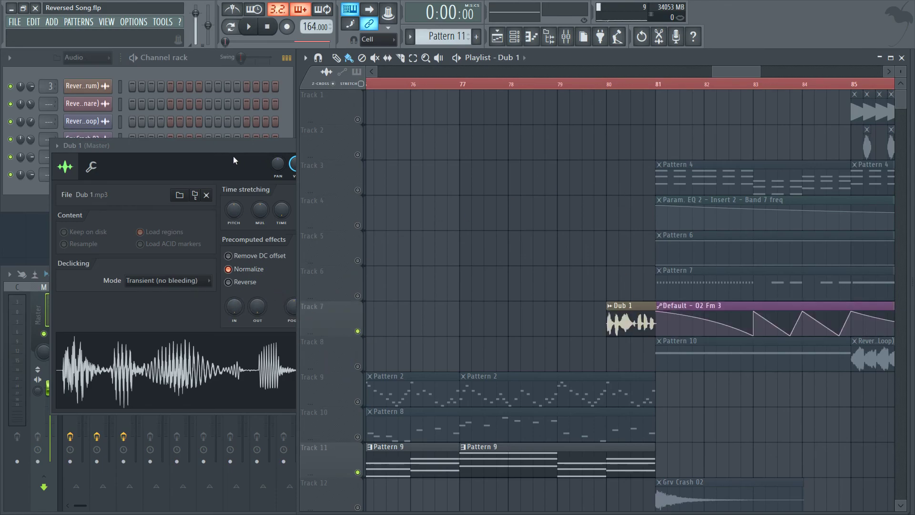
Audition the Dub 1 sample by playing it at several different pitches
left_click(294, 166)
key("x")
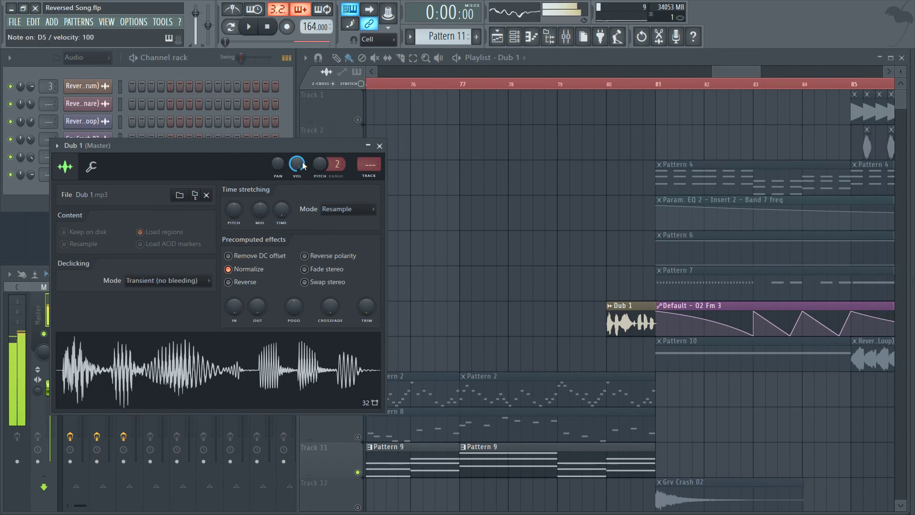
key("q")
key("m")
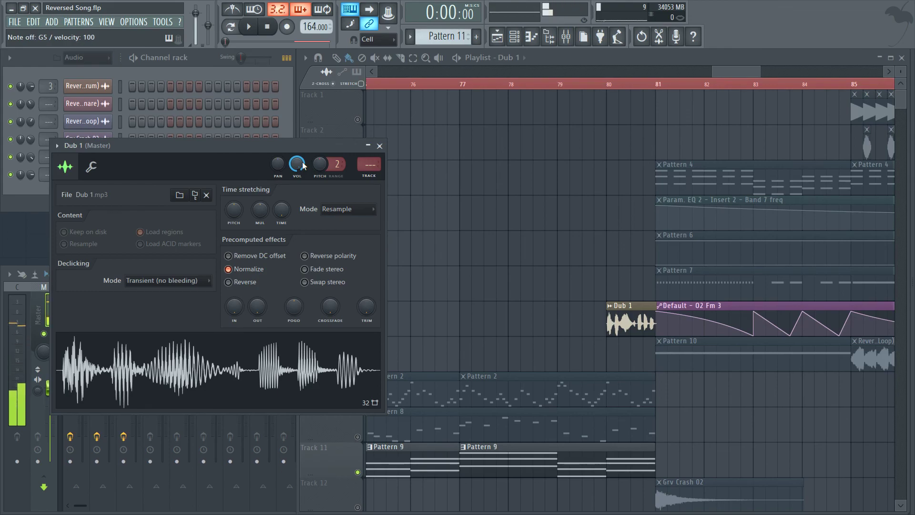
Set Dub 1's time stretching mode to Stretch, audition it, and slightly lower its channel volume
left_click(347, 210)
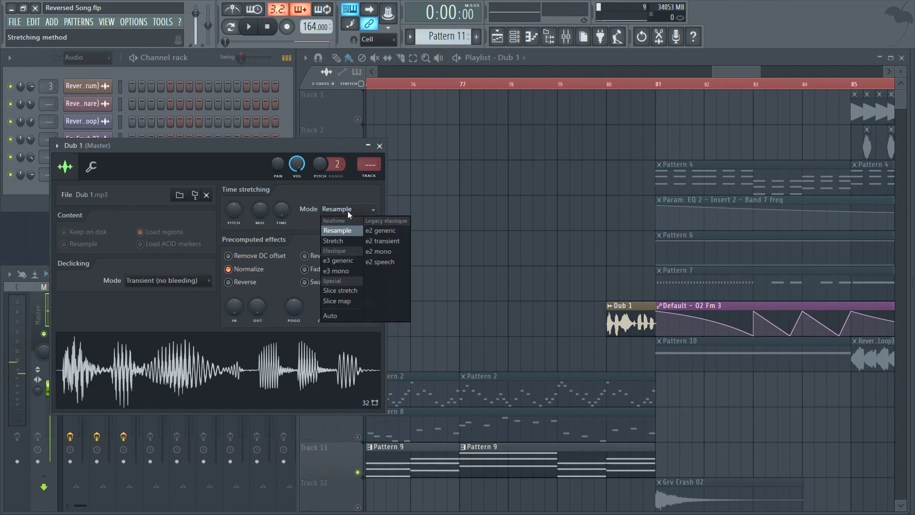
left_click(342, 242)
key("x")
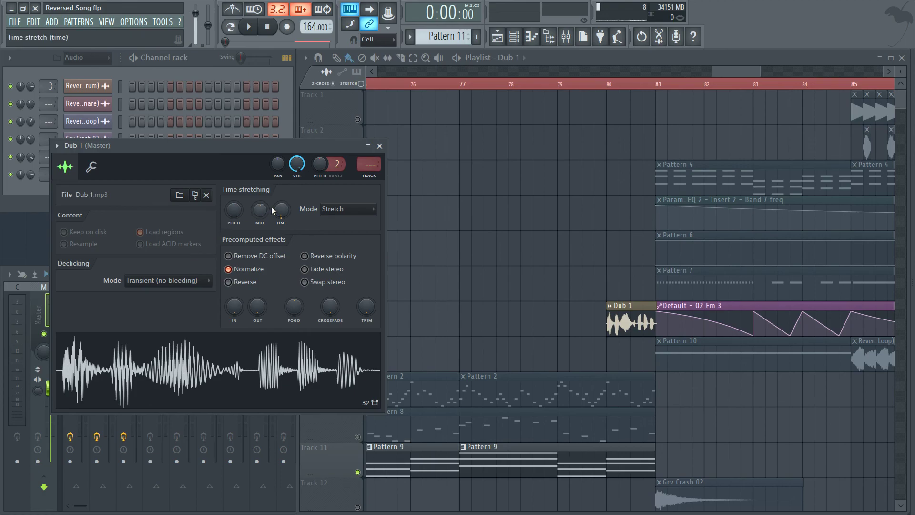
left_click(380, 146)
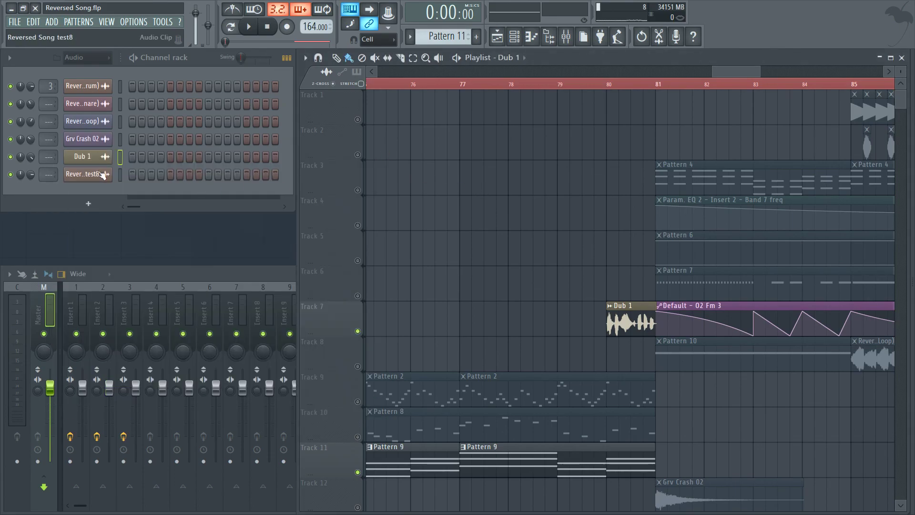
left_click_drag(33, 160, 33, 165)
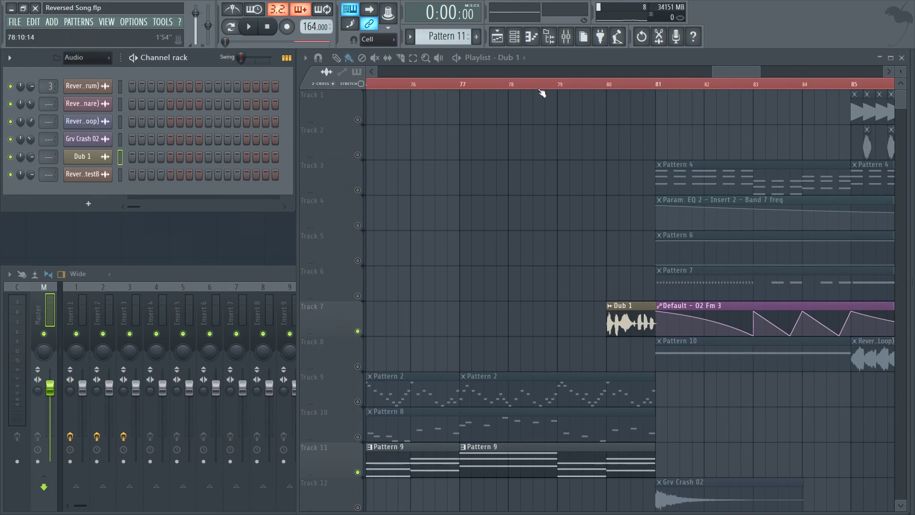
Unmute all playlist tracks so the section from bar 65 to 97 is active, and save the project
scroll(586, 86, "down", 5)
left_click_drag(646, 76, 624, 76)
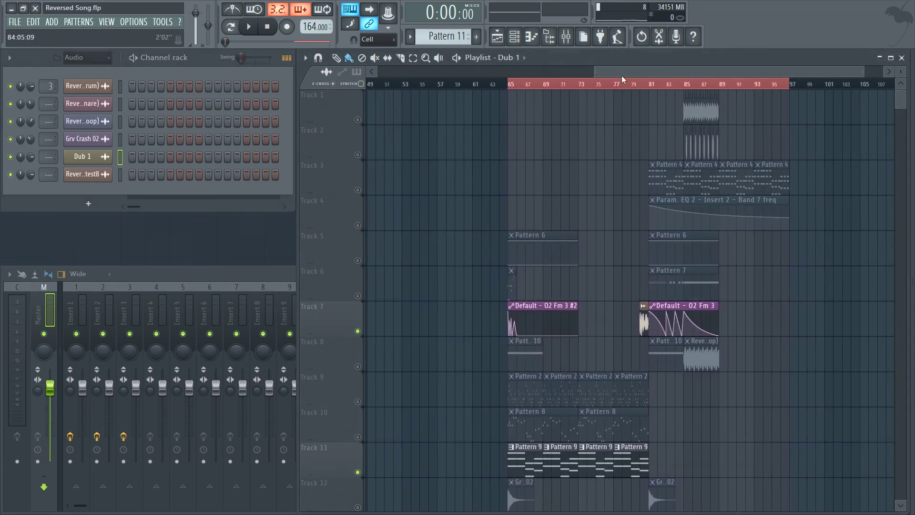
right_click(359, 331)
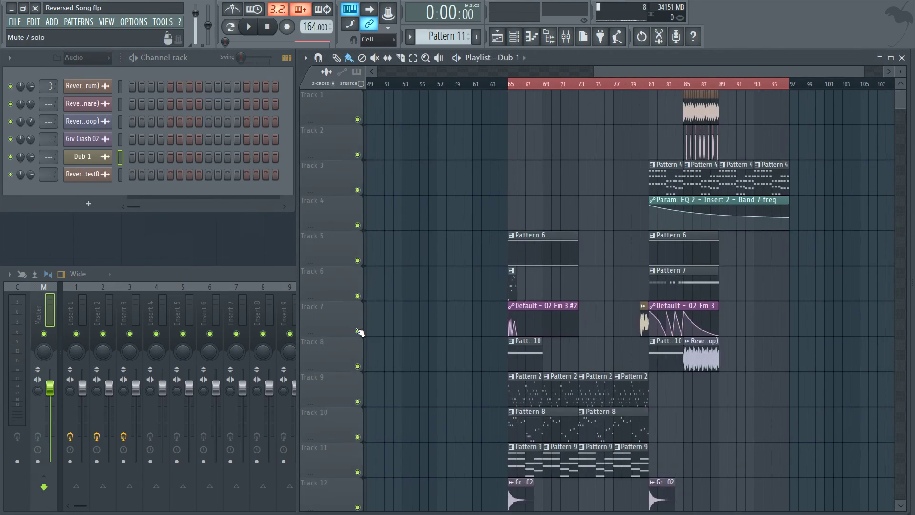
scroll(532, 87, "up", 6)
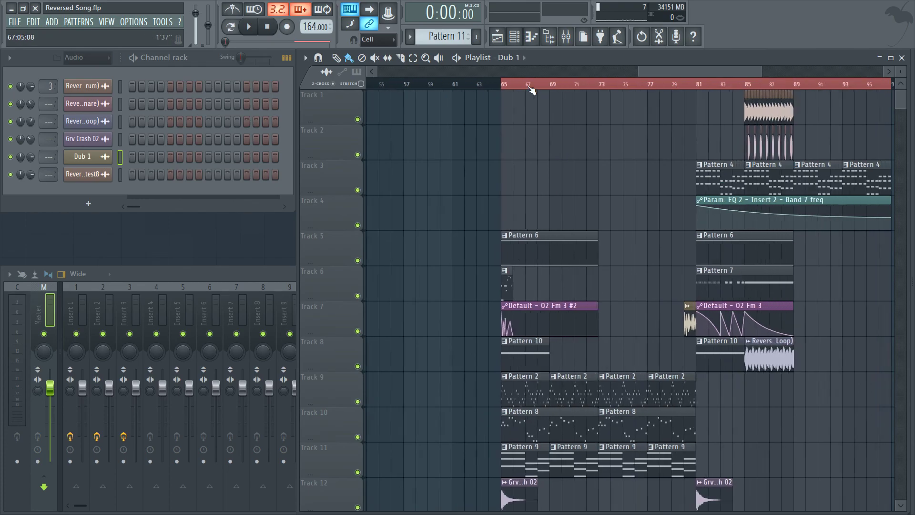
left_click_drag(696, 74, 690, 73)
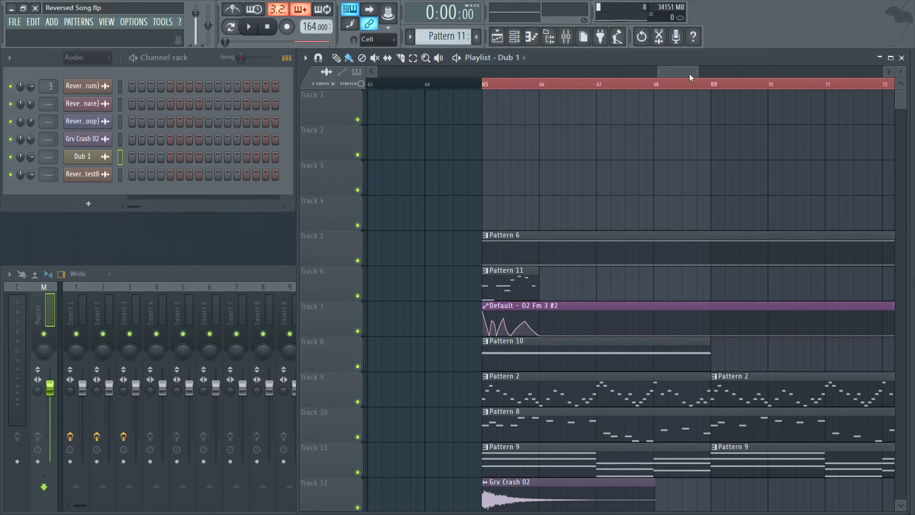
key("ctrl+s")
Check the project's info and working time, and play the reversed render on Track 11 from bar 1
left_click_drag(690, 72, 401, 73)
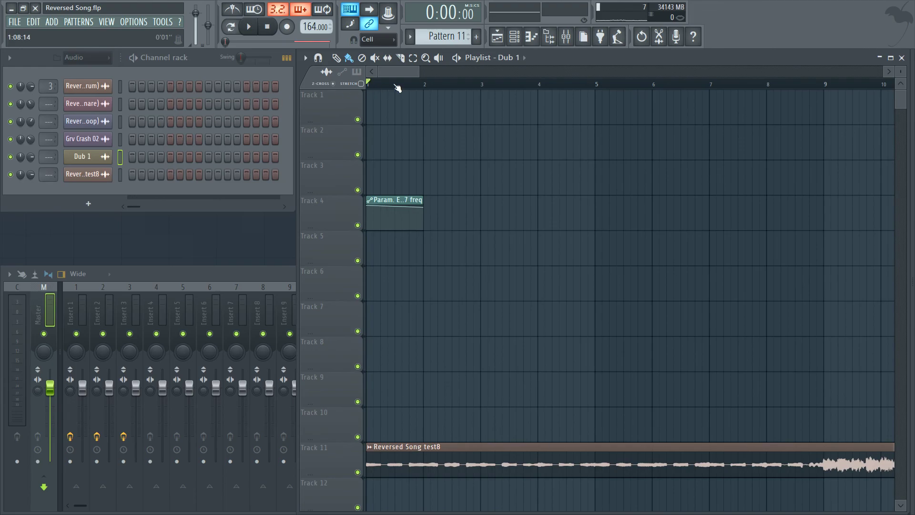
scroll(398, 86, "down", 8)
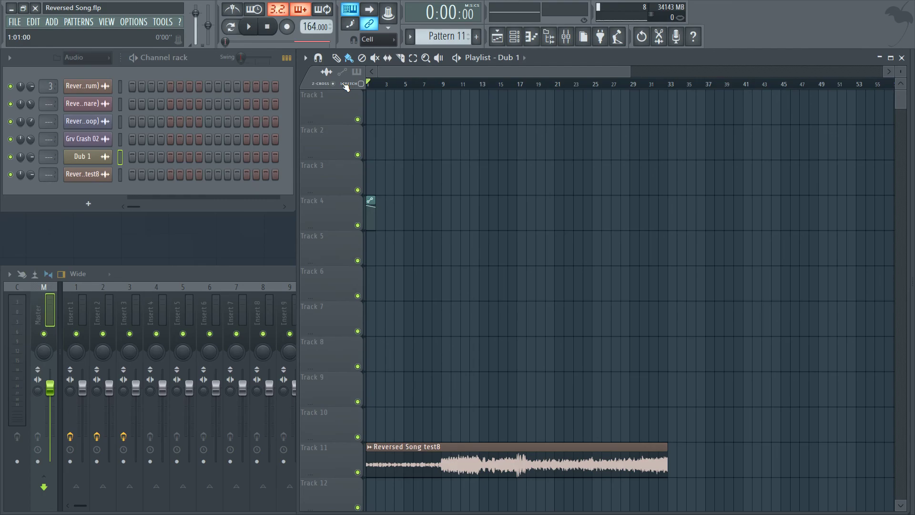
key("F11")
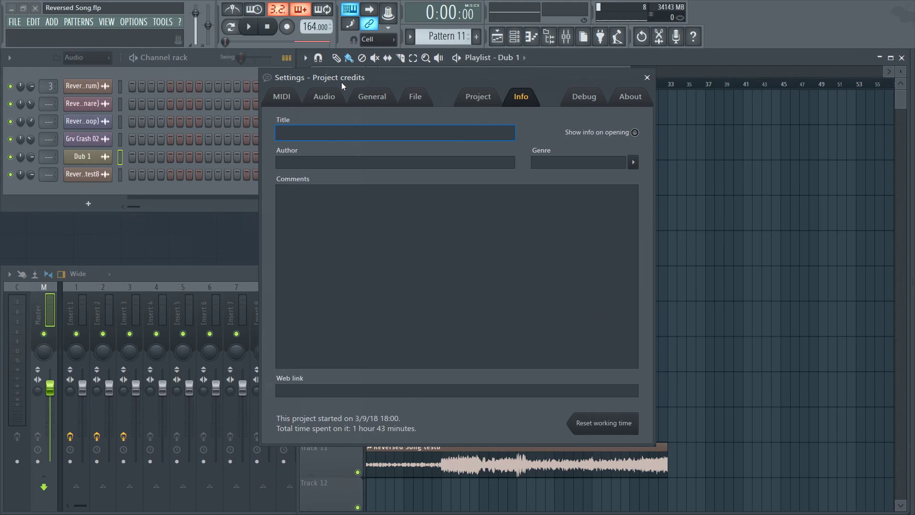
key("Escape")
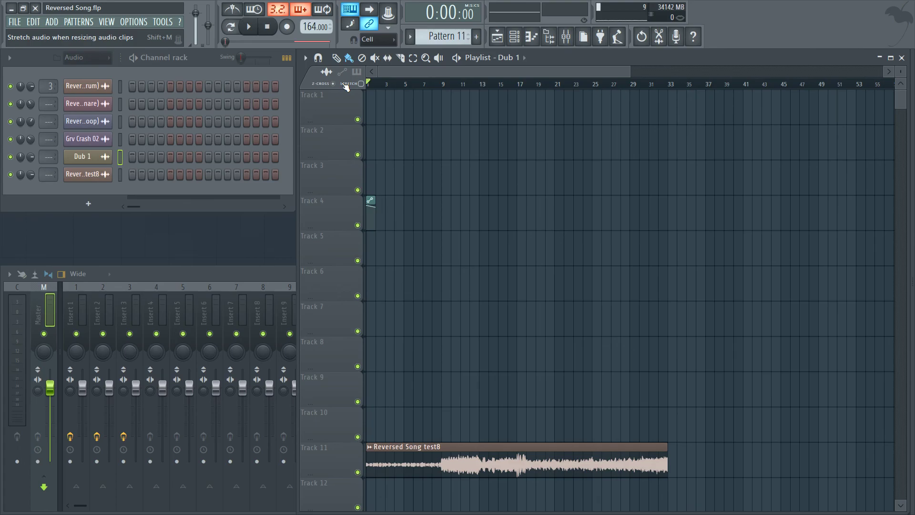
key("space")
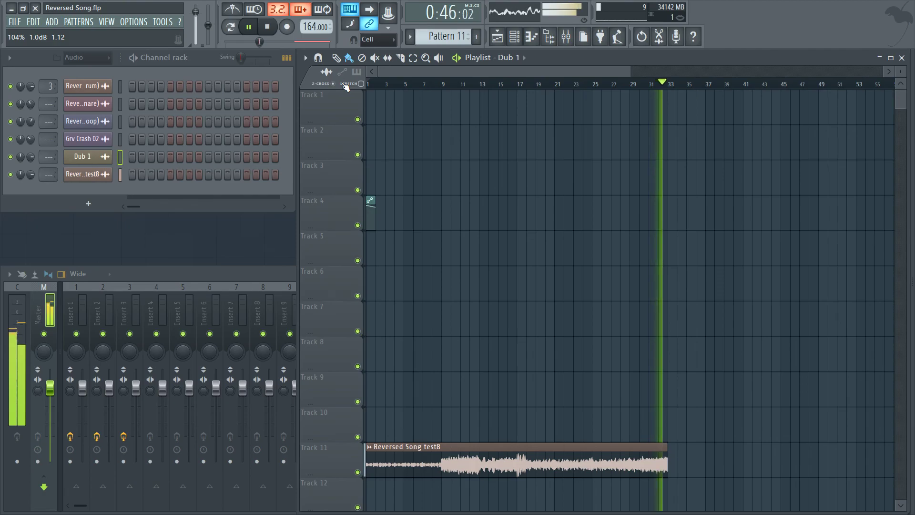
key("space")
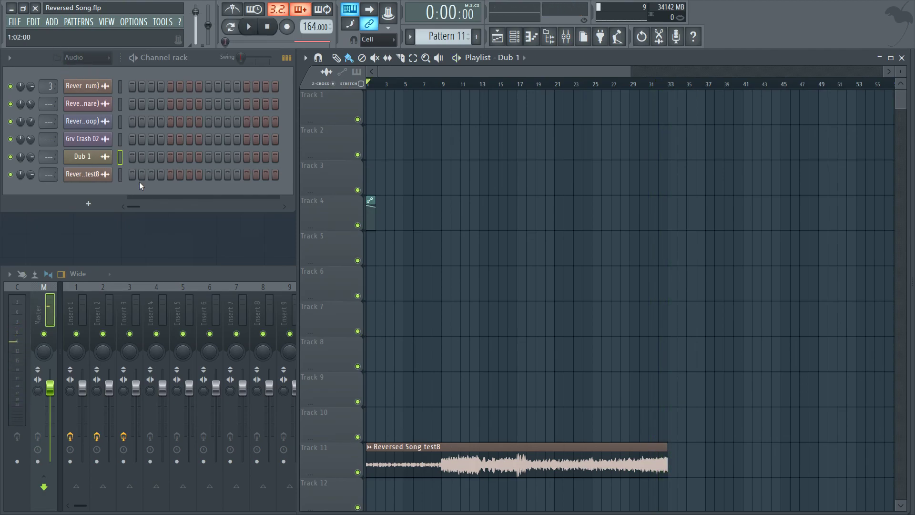
Switch to the OBS streaming window
key("super+Tab")
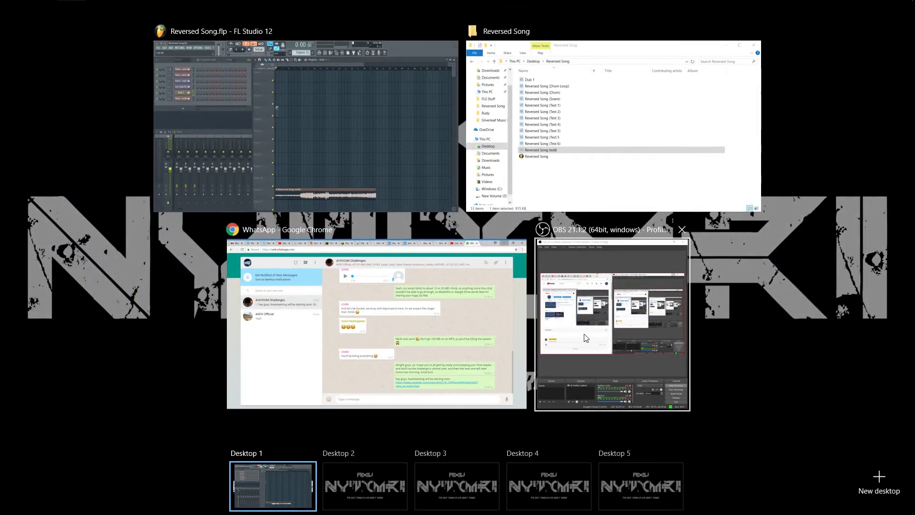
left_click(626, 327)
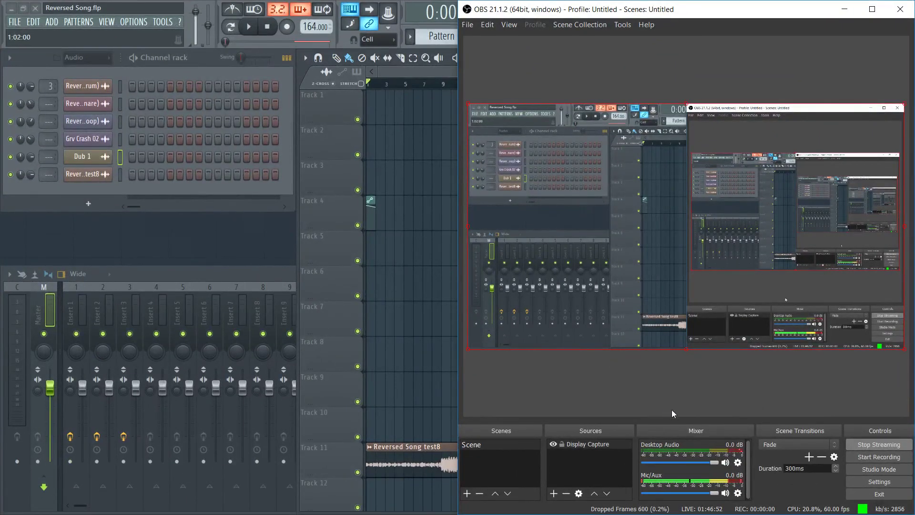